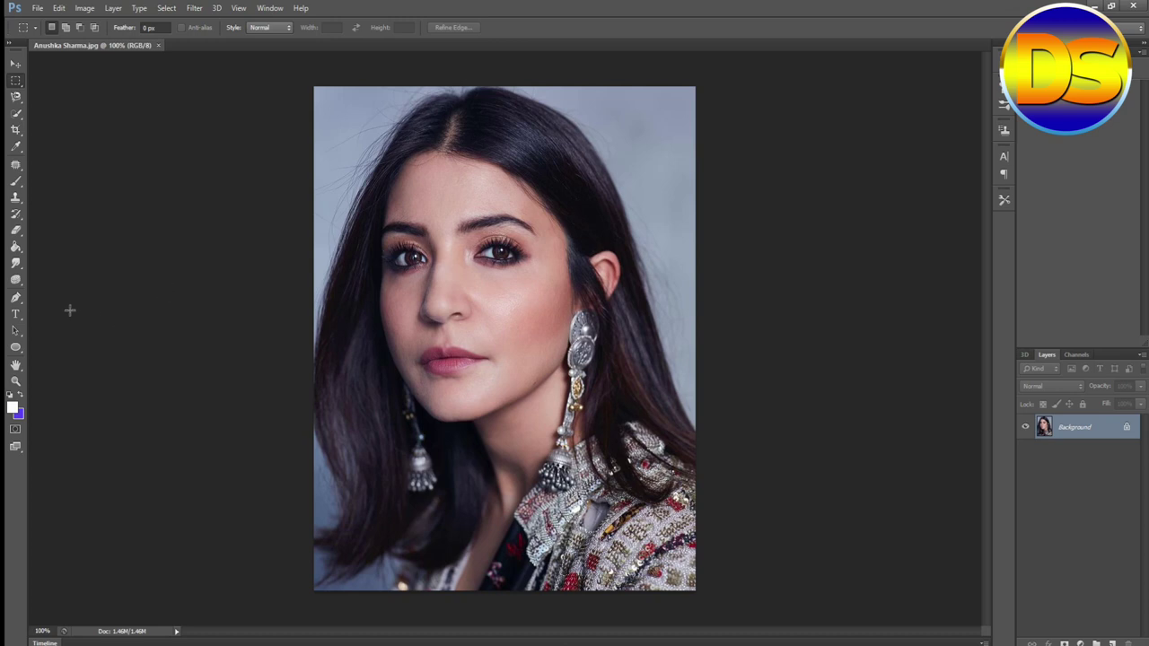
- Start a Pen tool path at the photo's left border, tracing around the flicked-out hair ends on the lower left
left_click(15, 296)
key("ctrl+plus")
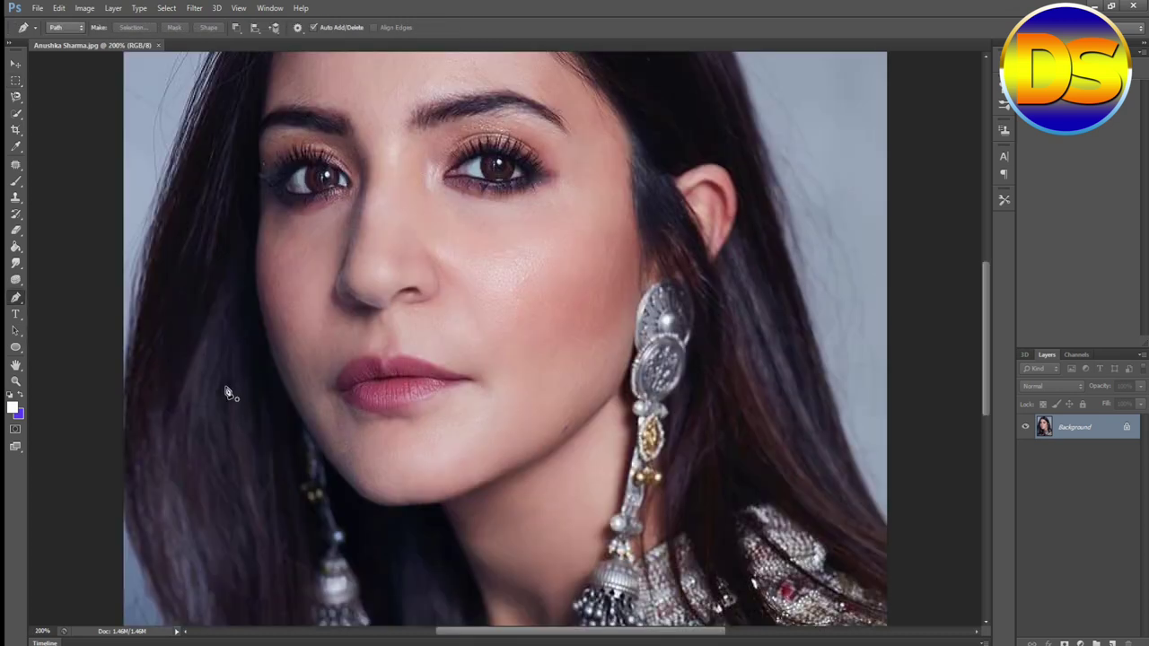
scroll(228, 391, "down", 5)
left_click(124, 477)
left_click(133, 477)
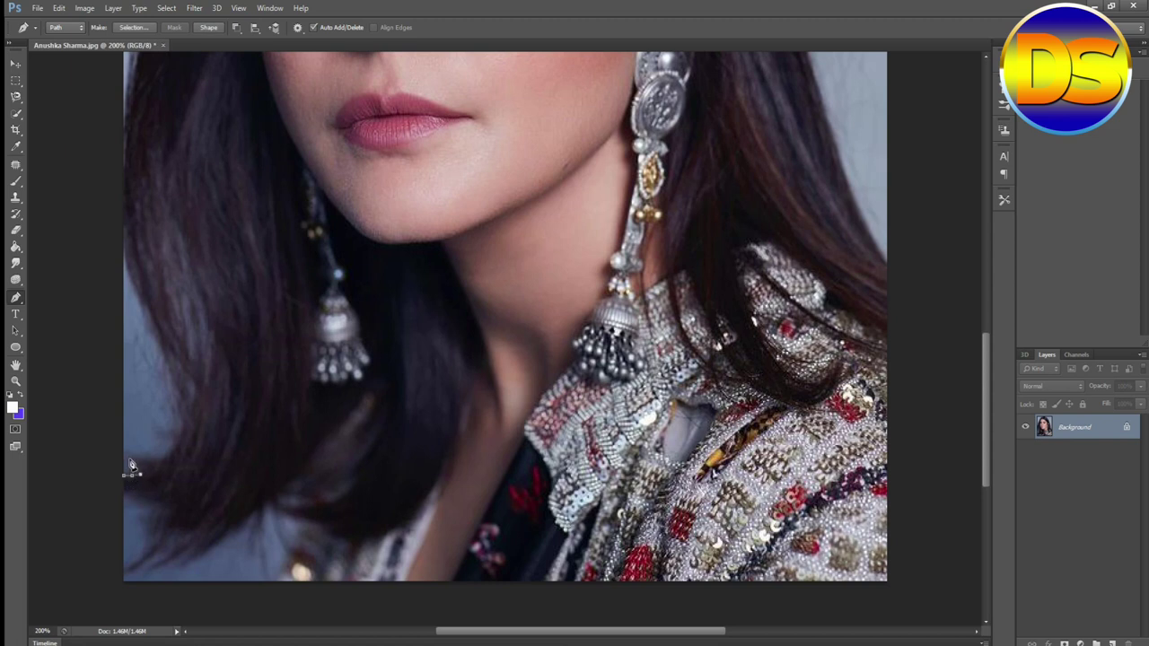
left_click(138, 458)
left_click(153, 459)
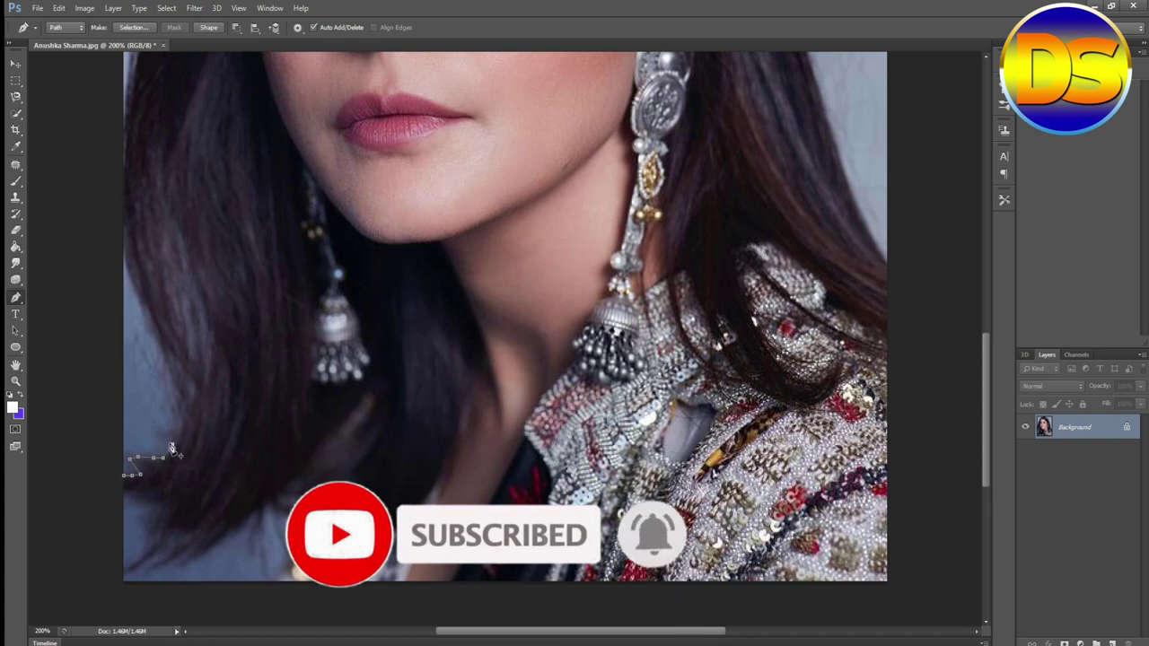
left_click(154, 438)
left_click(159, 430)
left_click(171, 428)
- Trace the path up the outer edge of the lower left hair to the photo's left border
left_click(172, 415)
left_click(171, 404)
left_click(165, 382)
left_click(162, 366)
left_click(156, 347)
left_click(150, 335)
left_click(142, 320)
left_click(138, 299)
left_click(129, 274)
left_click(124, 249)
- Continue the path up the left hair edge, including the loose strands beside the forehead, towards the crown
scroll(126, 269, "up", 3)
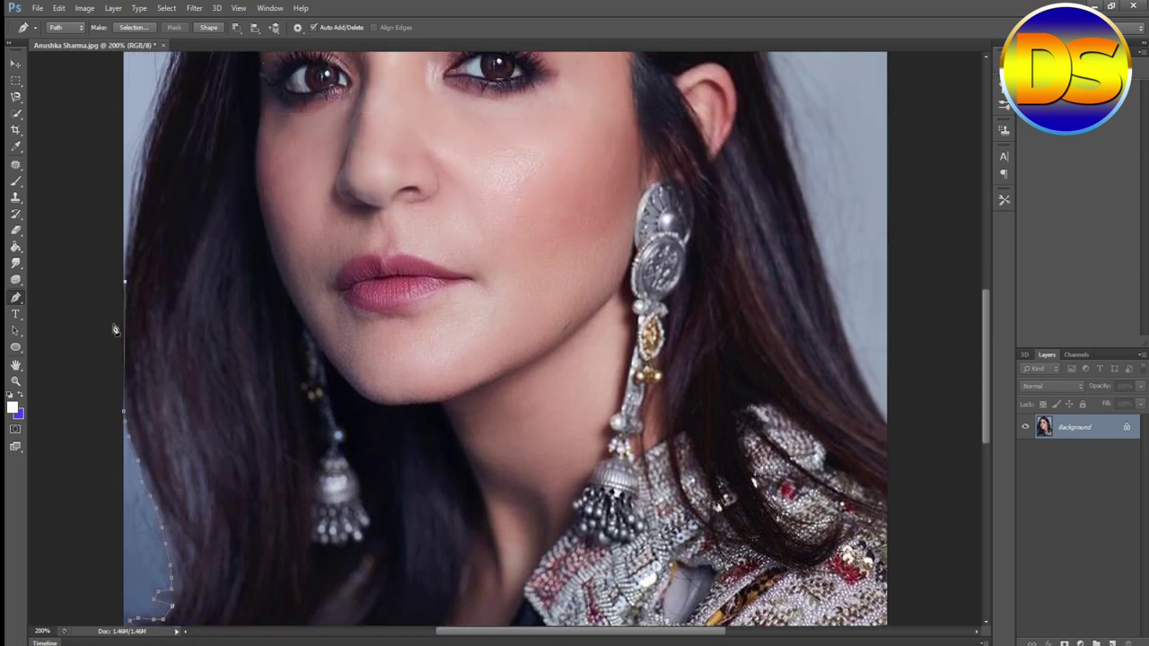
scroll(128, 328, "up", 2)
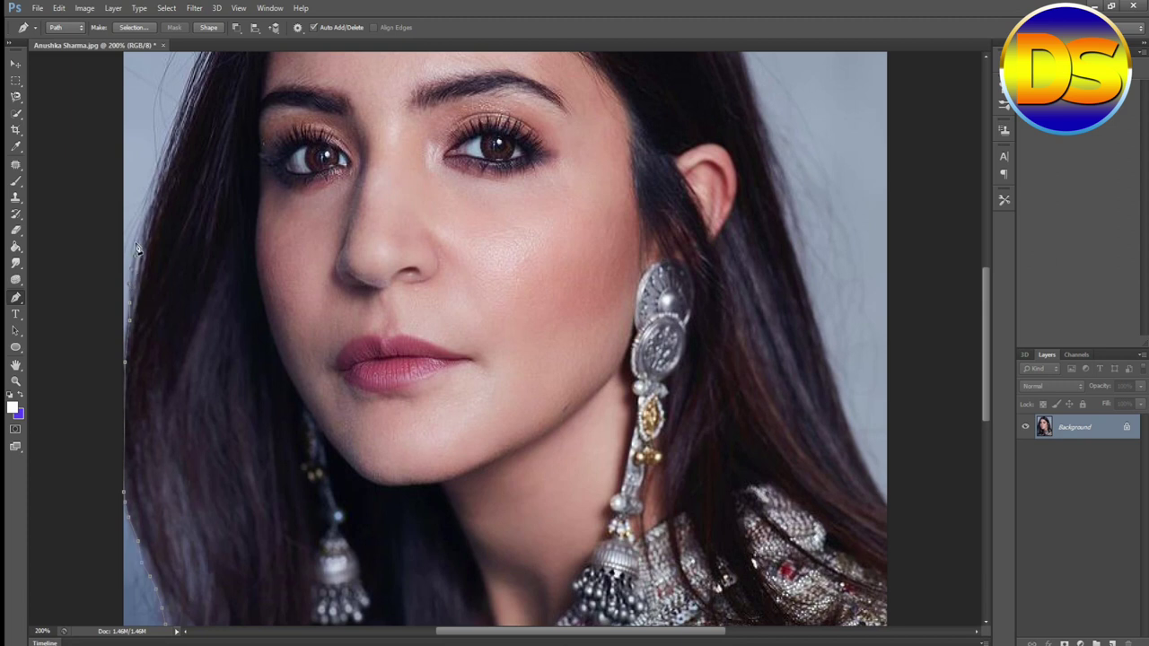
scroll(100, 407, "up", 2)
scroll(158, 296, "up", 2)
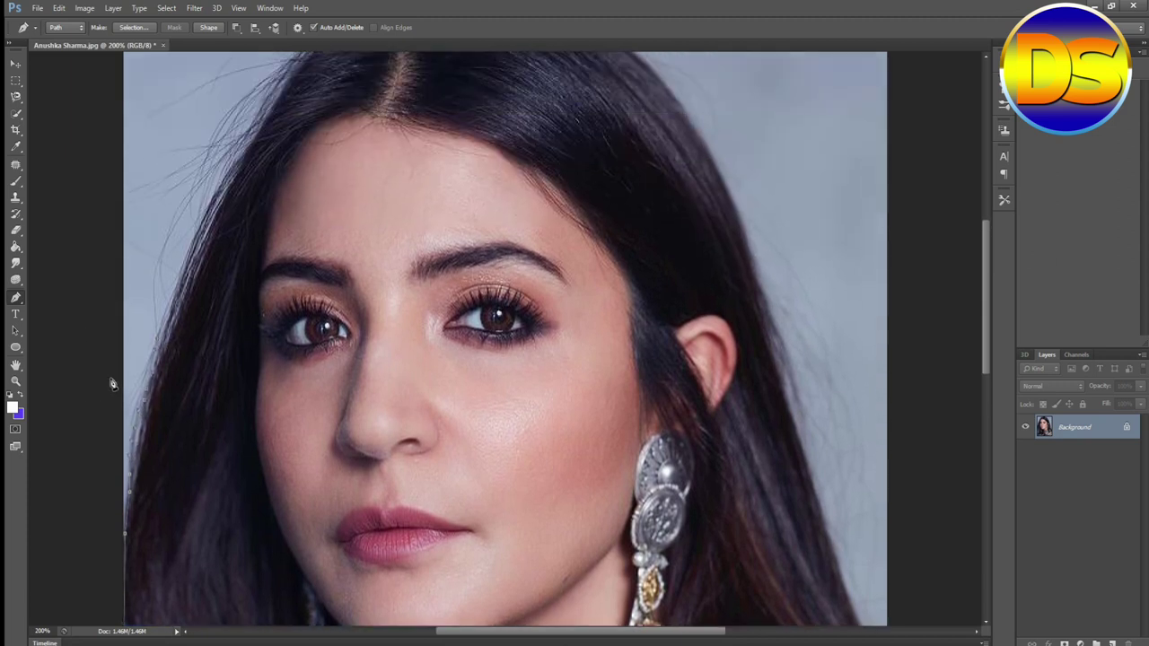
scroll(185, 325, "up", 2)
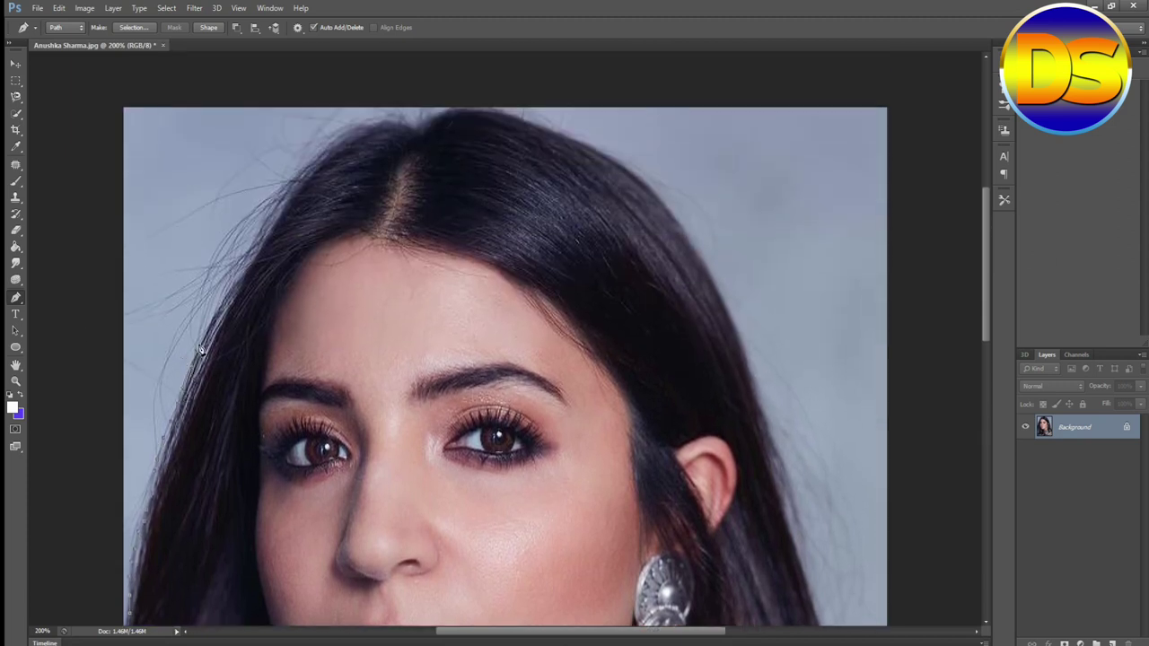
left_click_drag(205, 334, 248, 273)
scroll(207, 345, "up", 1)
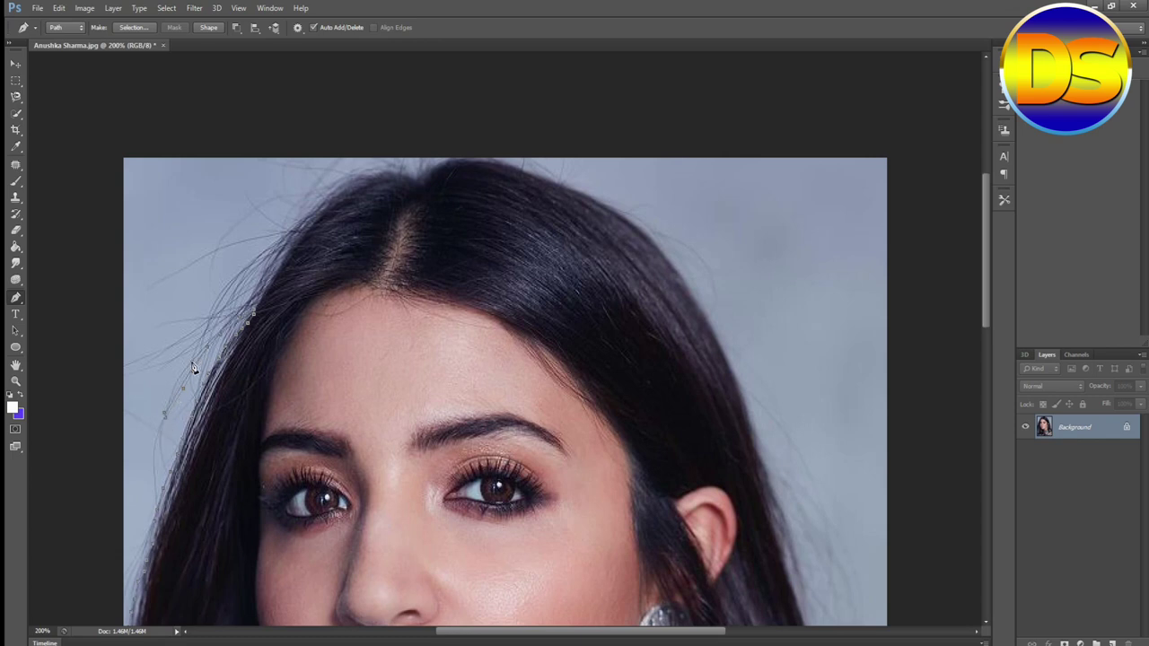
left_click(254, 305)
scroll(226, 378, "up", 2)
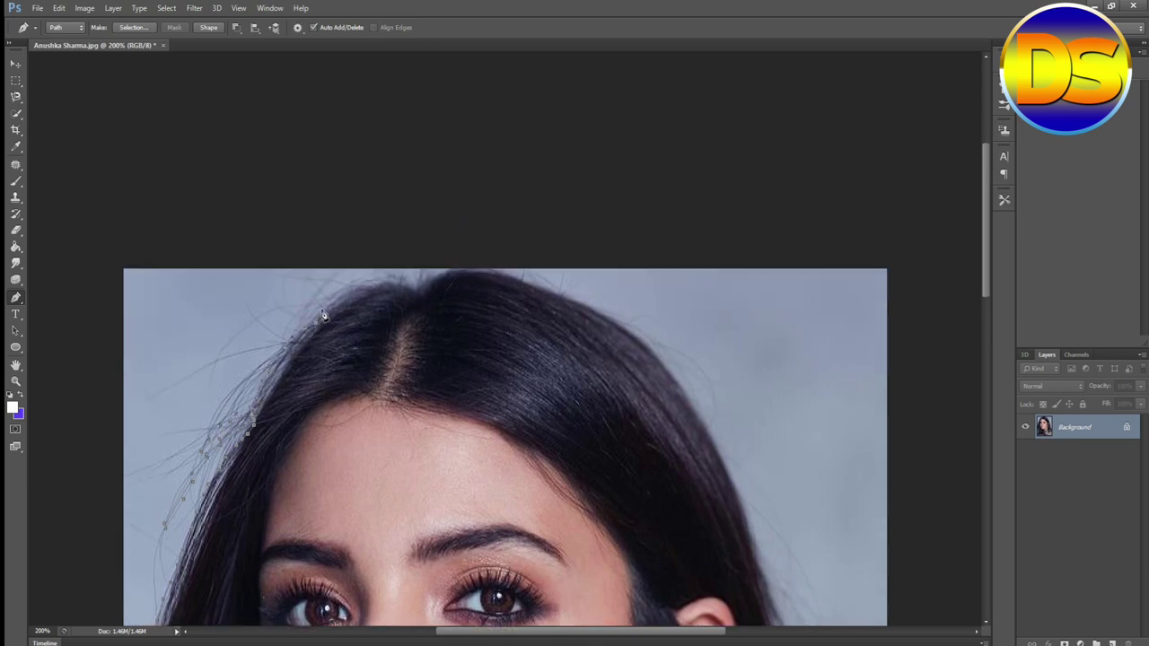
scroll(366, 301, "up", 1)
- Trace the path over the hair parting and across the crown to the upper right of the head
left_click(403, 346)
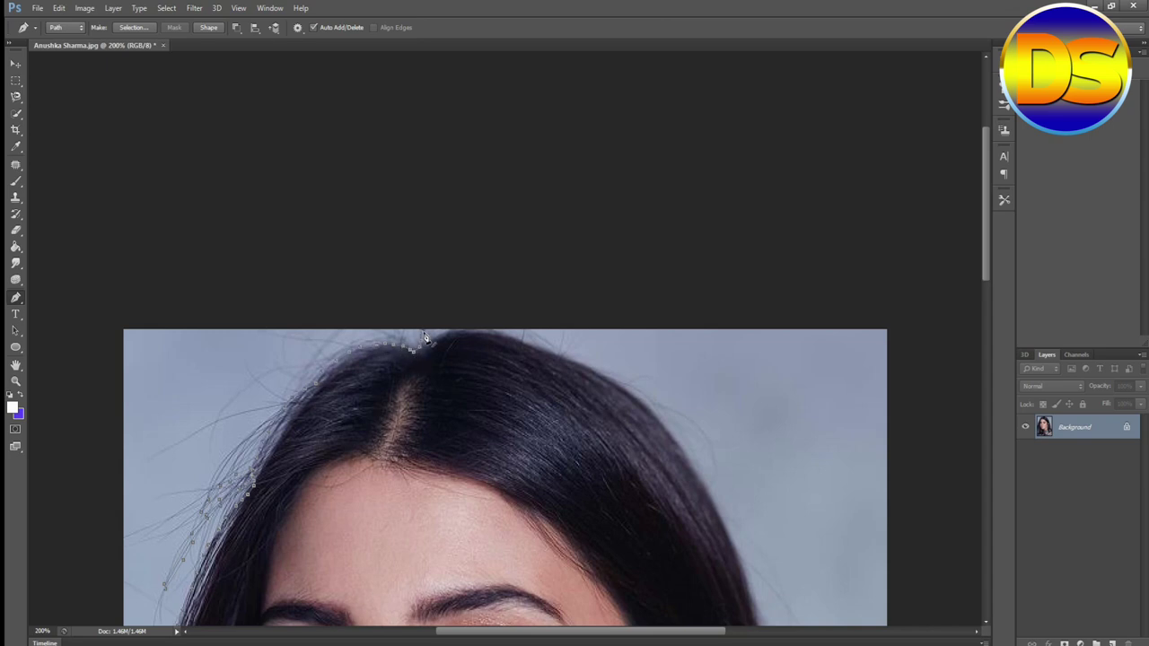
left_click(430, 339)
left_click(433, 338)
left_click(445, 333)
left_click(453, 332)
left_click(465, 332)
left_click(498, 337)
left_click(518, 340)
left_click(533, 348)
left_click(571, 363)
left_click(605, 378)
left_click(628, 390)
- Extend the path down the upper right hair edge to about ear level
scroll(664, 404, "down", 2)
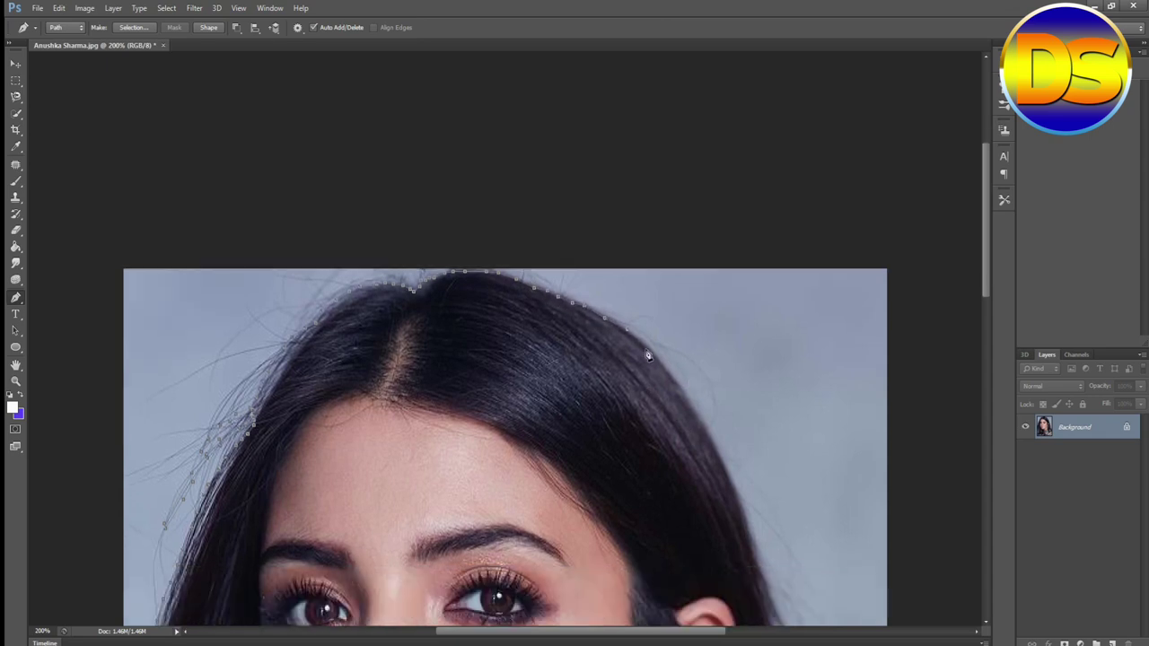
left_click(648, 344)
scroll(705, 409, "down", 2)
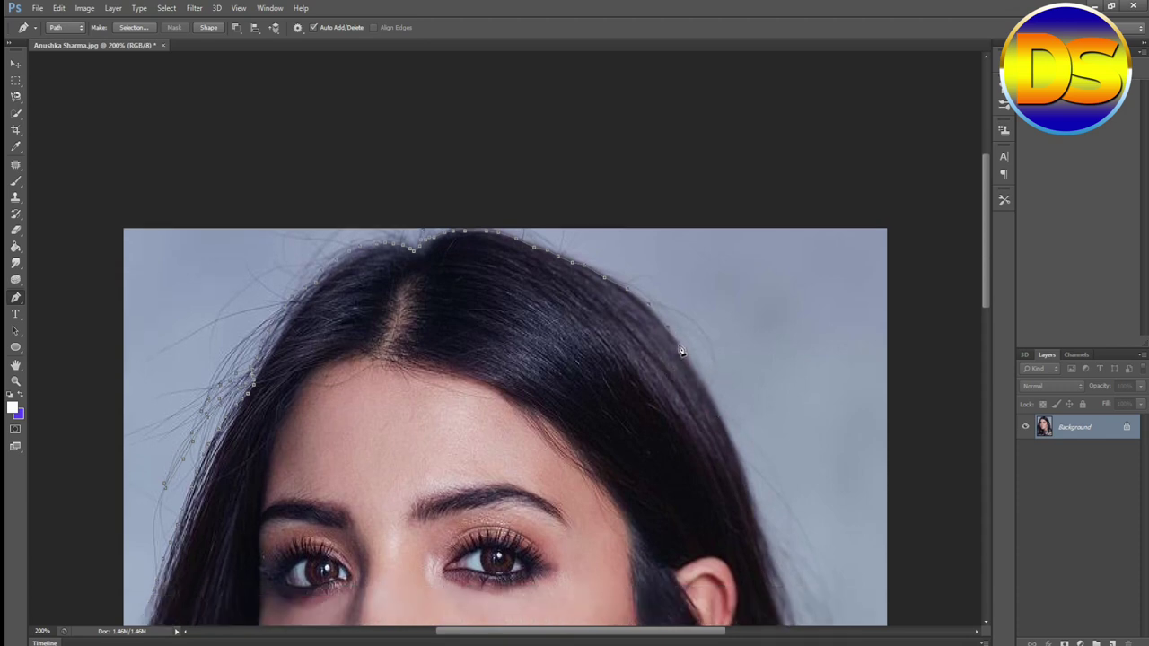
scroll(738, 398, "down", 1)
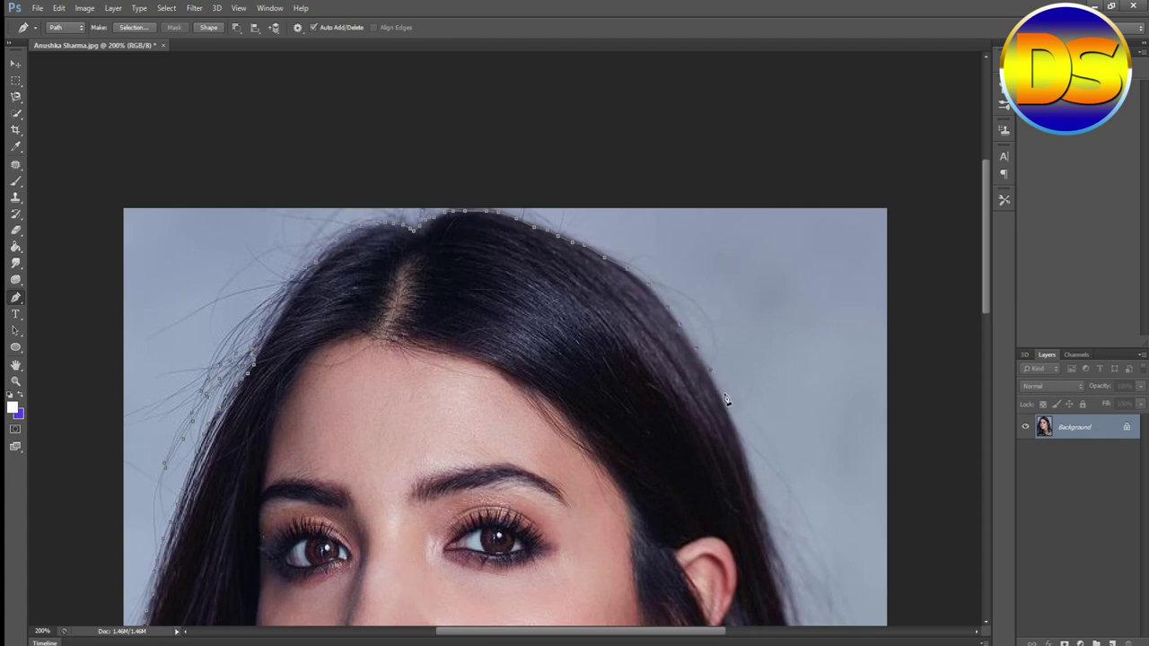
scroll(744, 416, "down", 2)
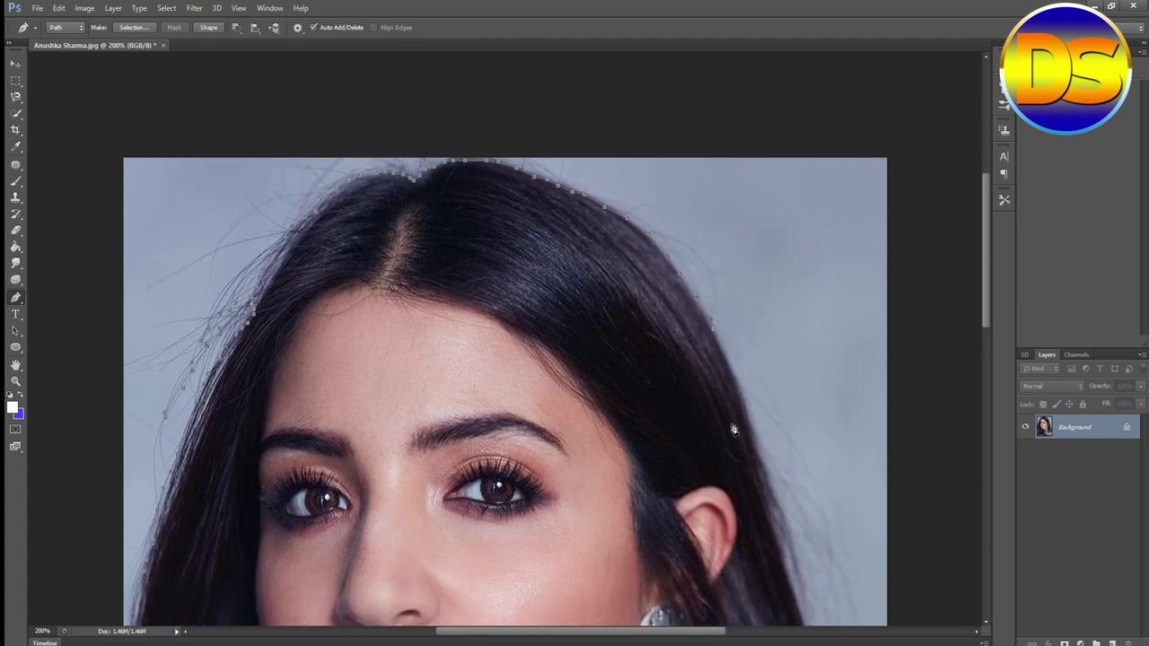
scroll(726, 362, "down", 2)
scroll(749, 350, "down", 2)
left_click(754, 341)
left_click(765, 364)
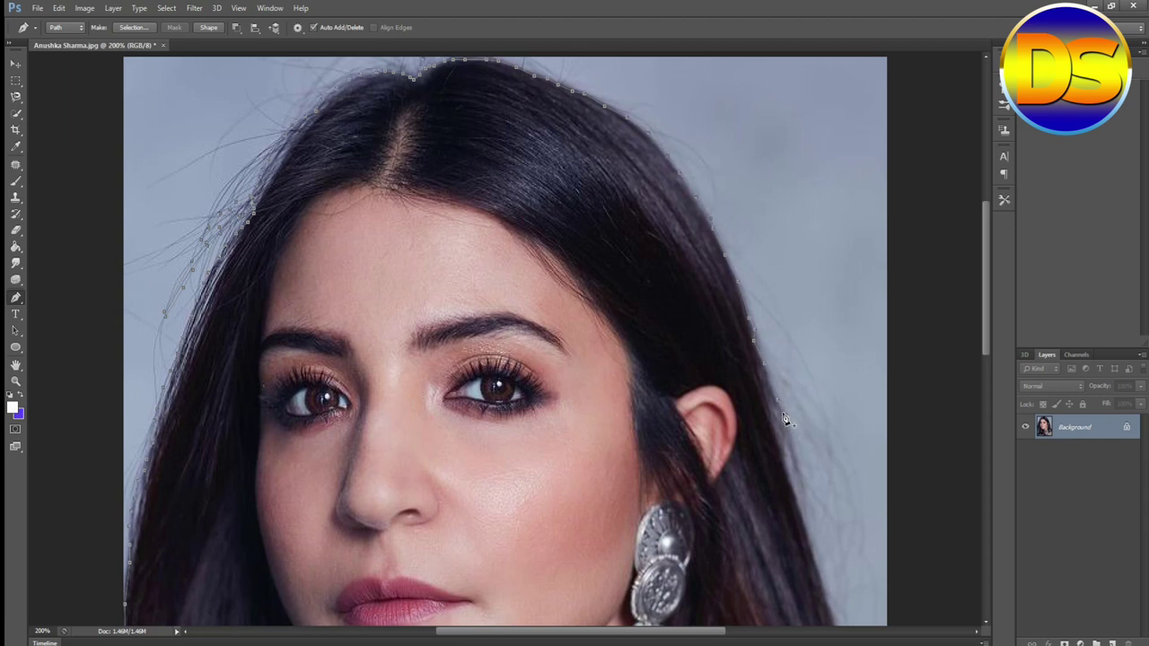
- Trace the path down the right hair edge from beside the ear to the photo's right border
left_click(773, 414)
scroll(860, 442, "down", 3)
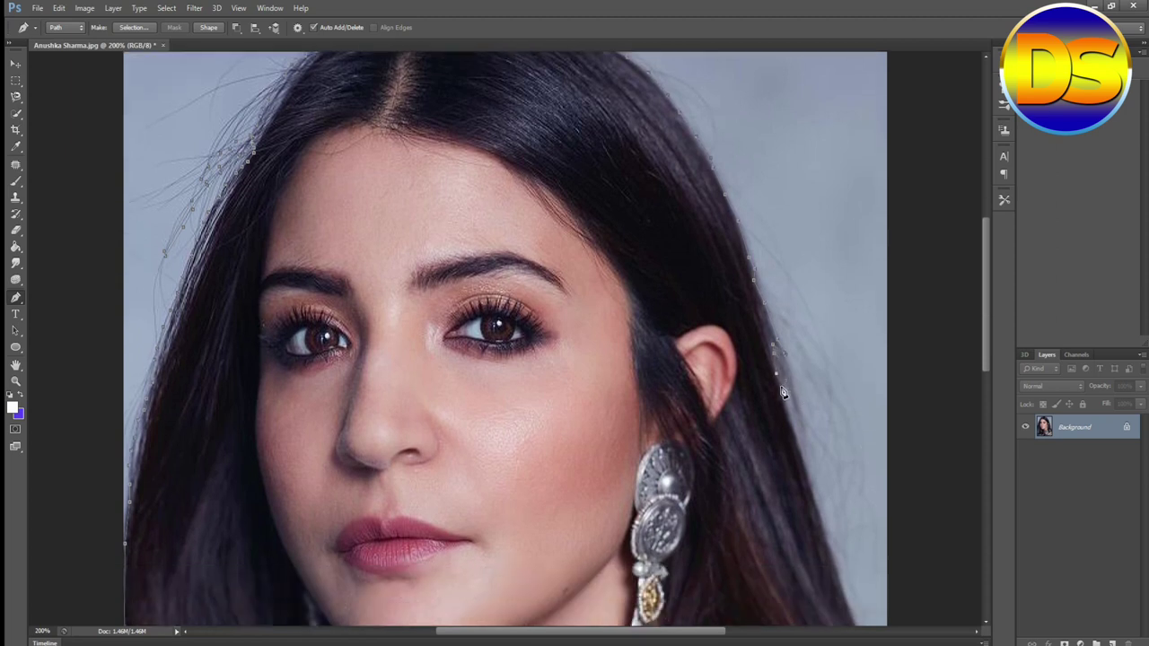
scroll(794, 423, "down", 3)
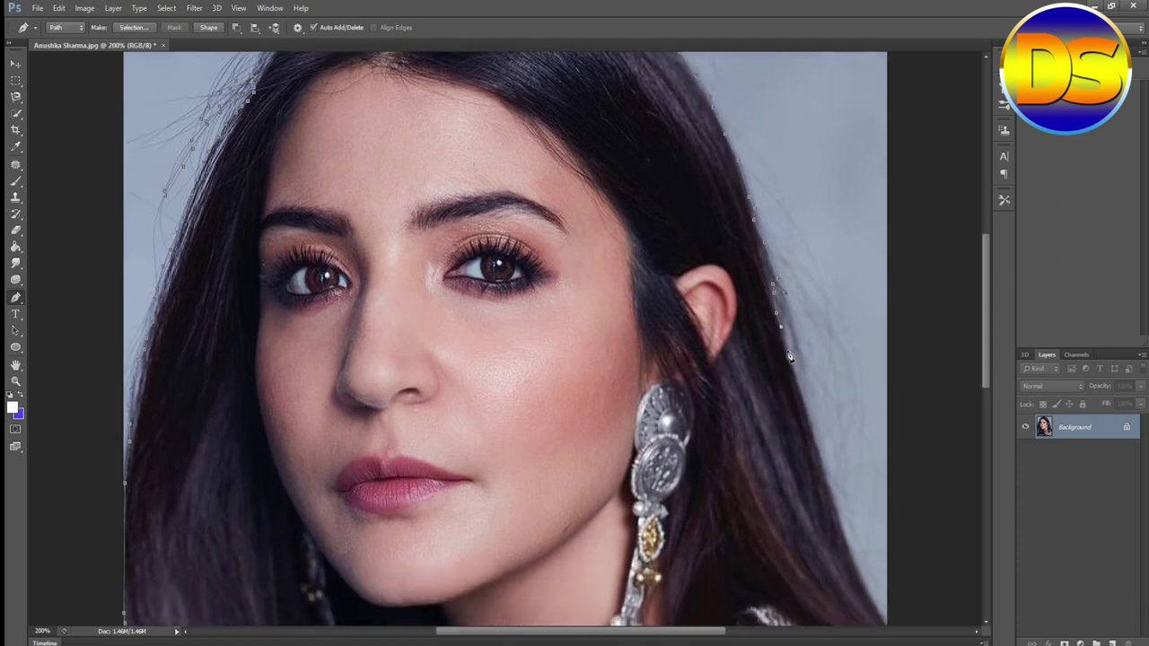
scroll(842, 446, "down", 3)
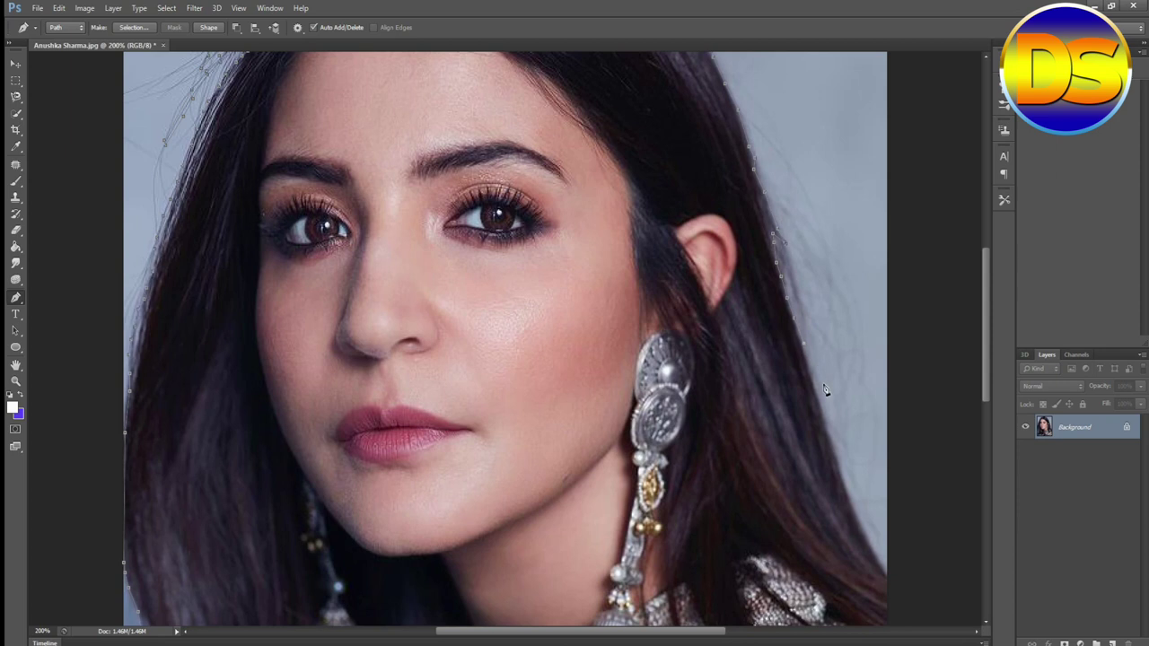
scroll(820, 373, "down", 6)
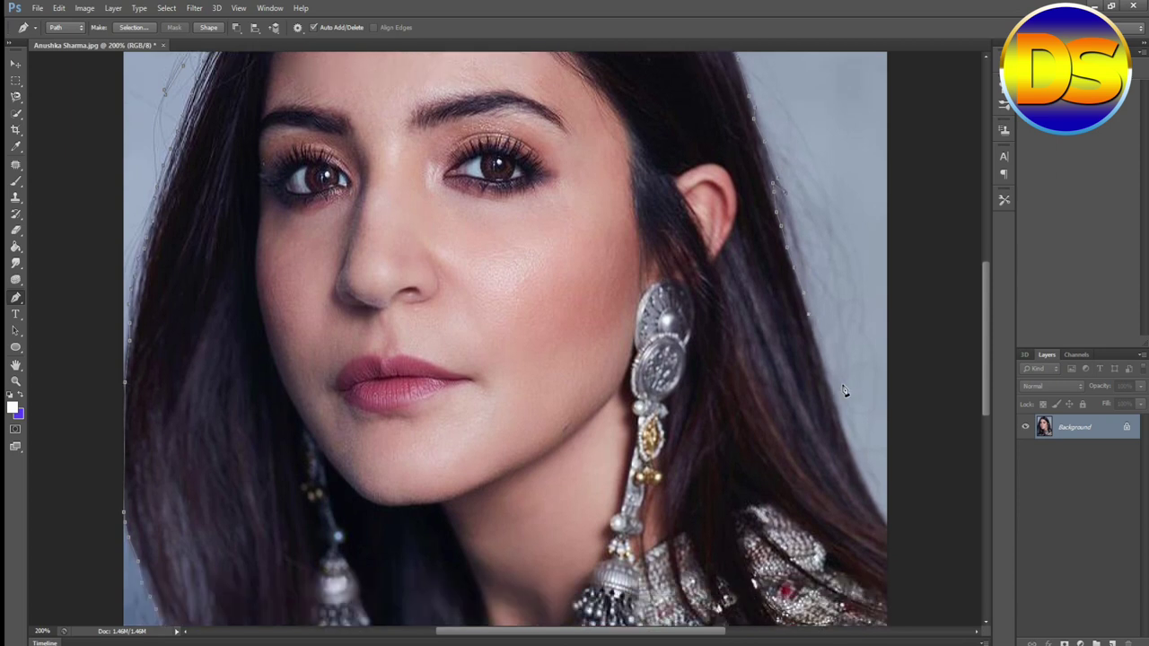
left_click(814, 287)
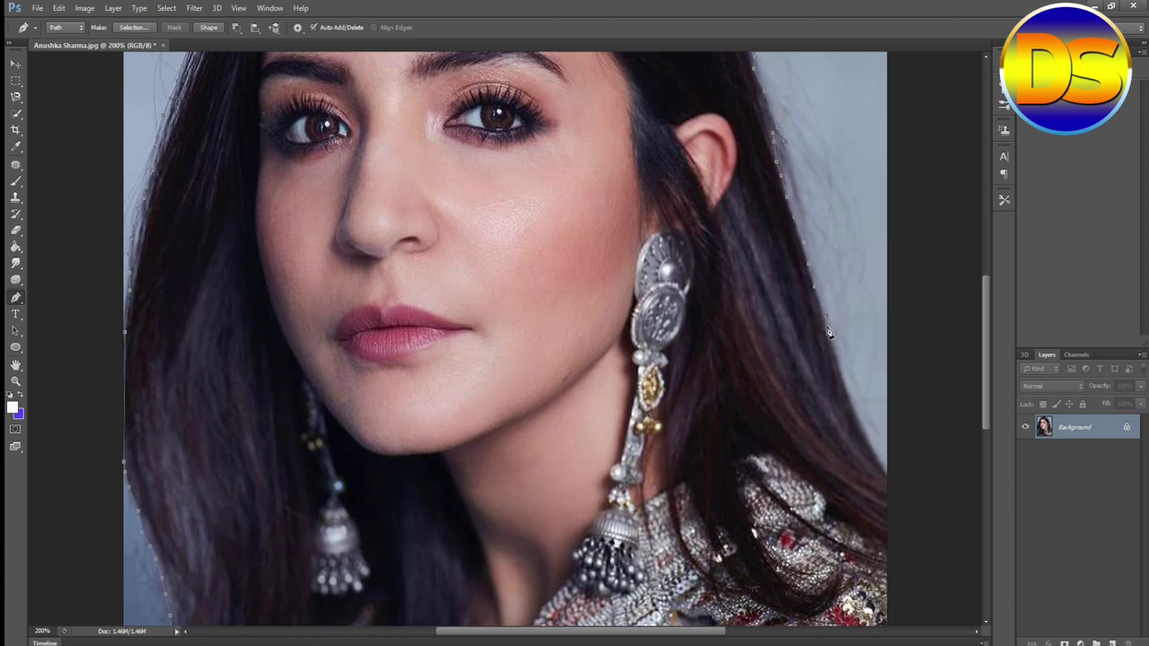
scroll(867, 392, "down", 3)
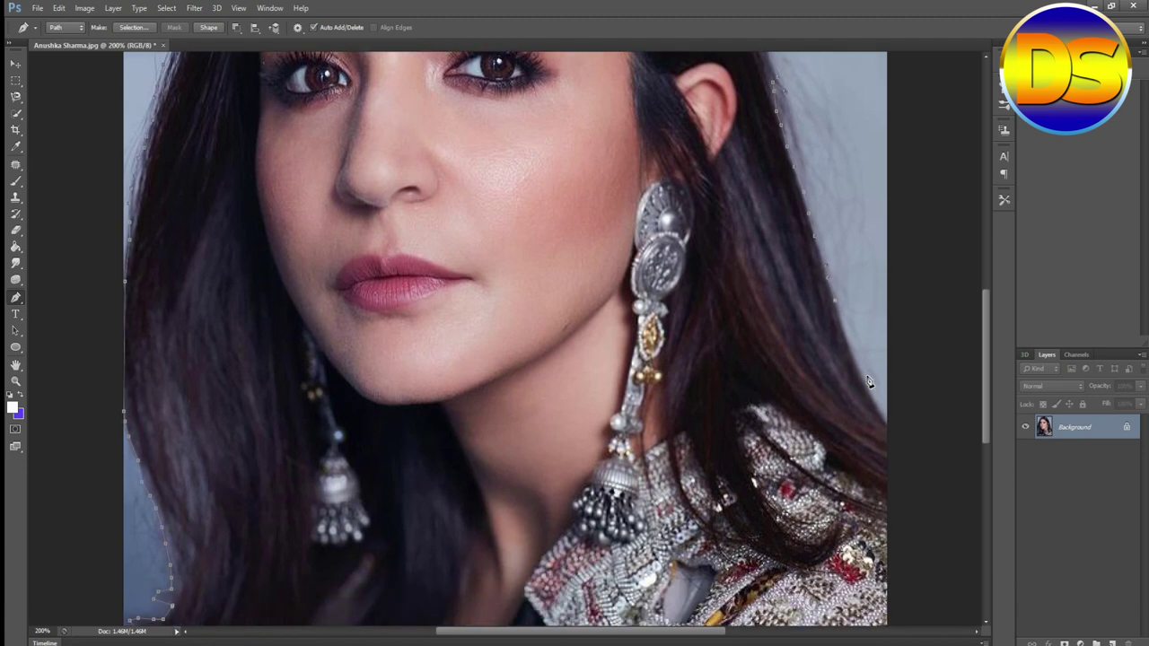
scroll(875, 384, "down", 2)
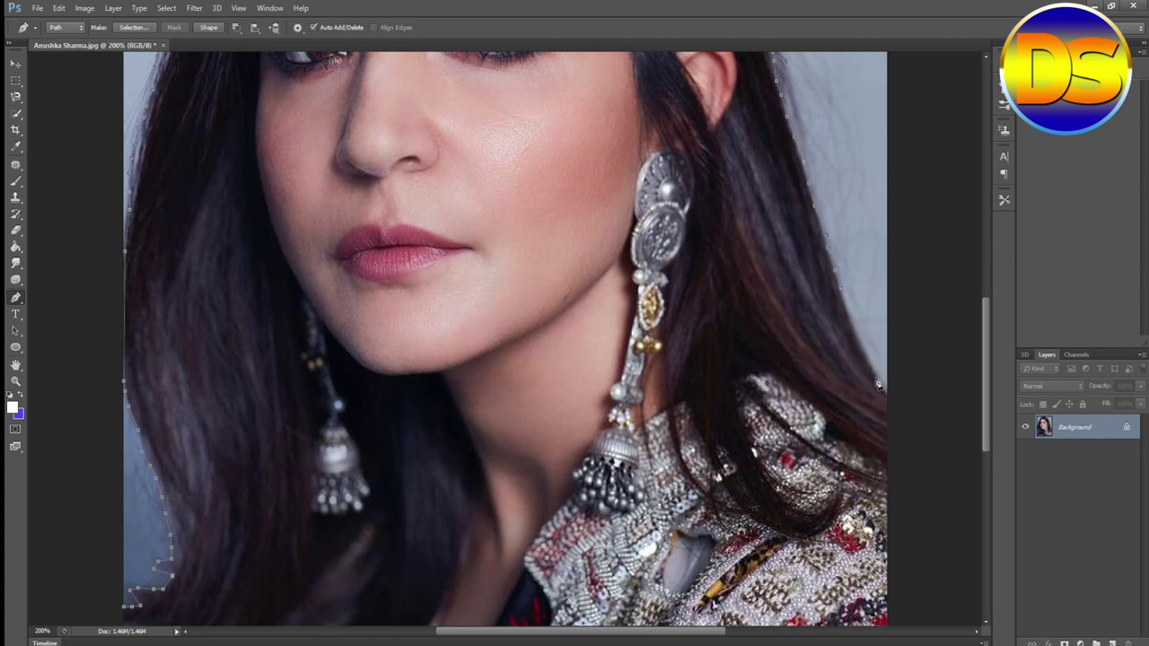
scroll(869, 345, "down", 2)
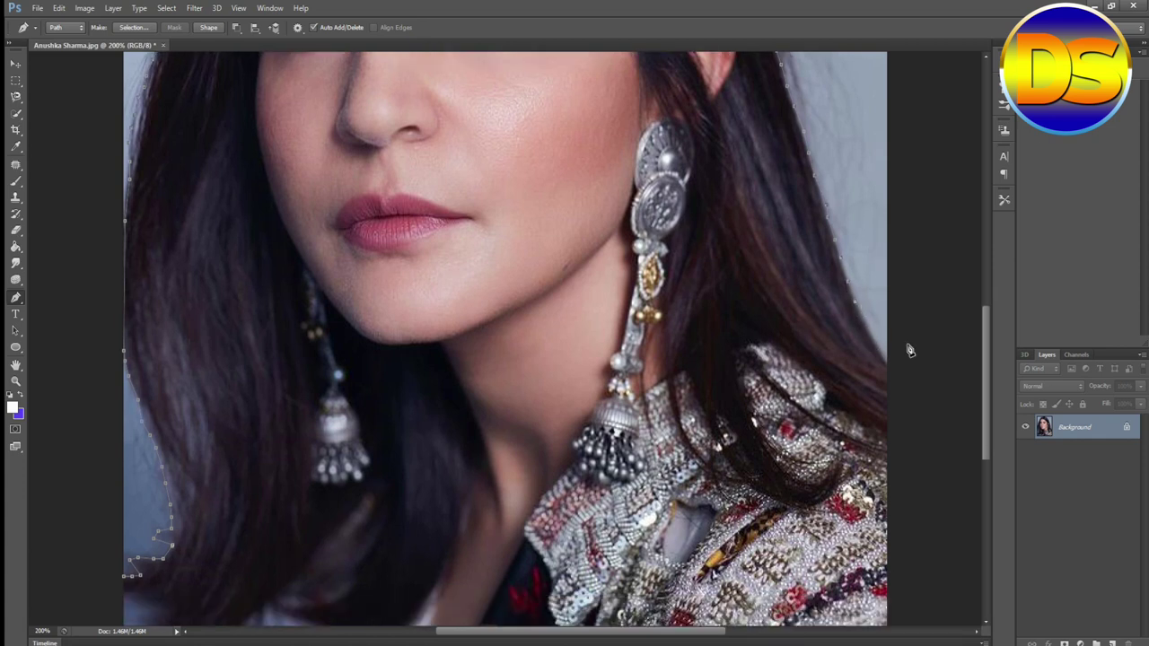
scroll(905, 346, "down", 1)
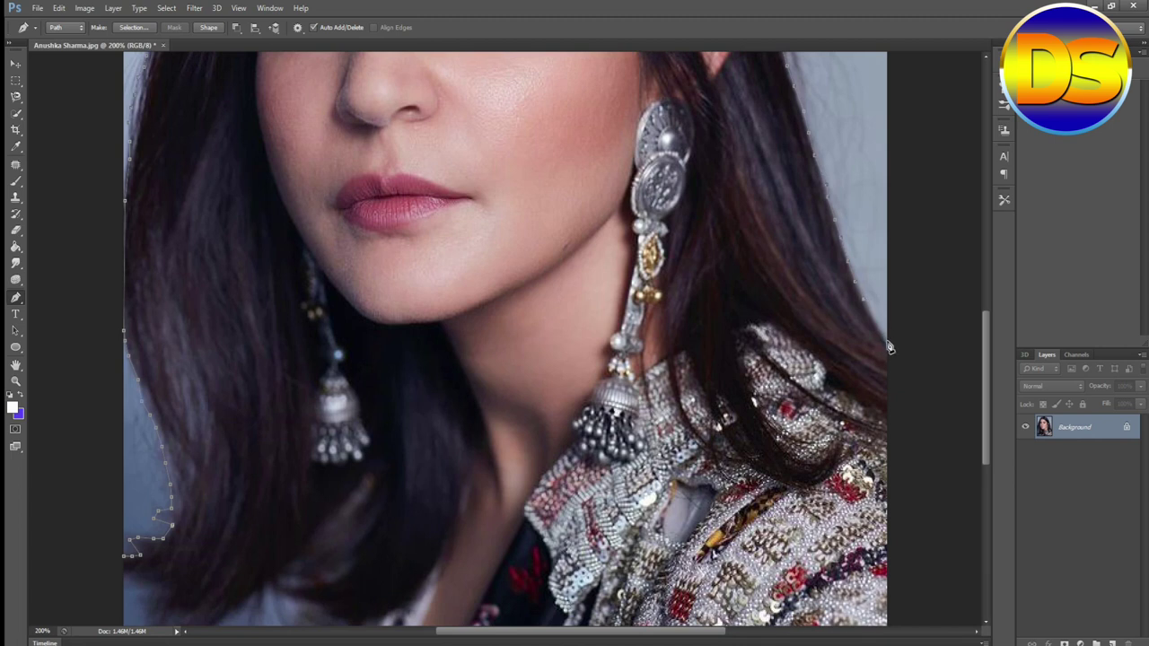
scroll(928, 375, "down", 8)
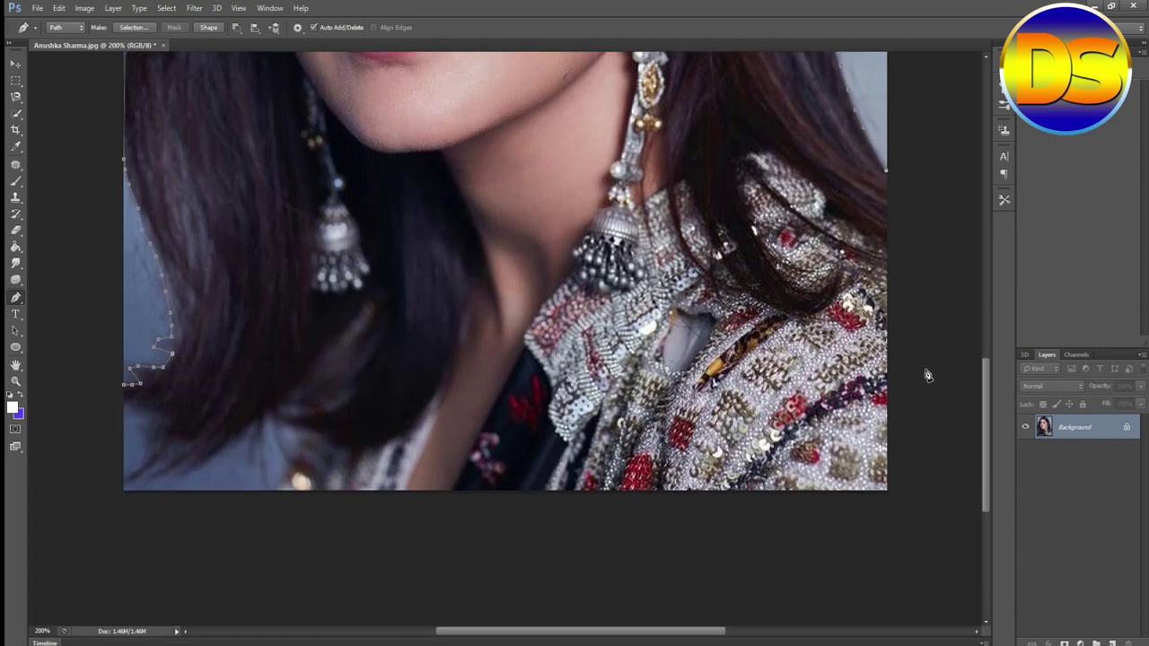
- Run the path along the photo's right and bottom borders, then around the hair ends above the lower border
left_click(885, 491)
left_click(272, 491)
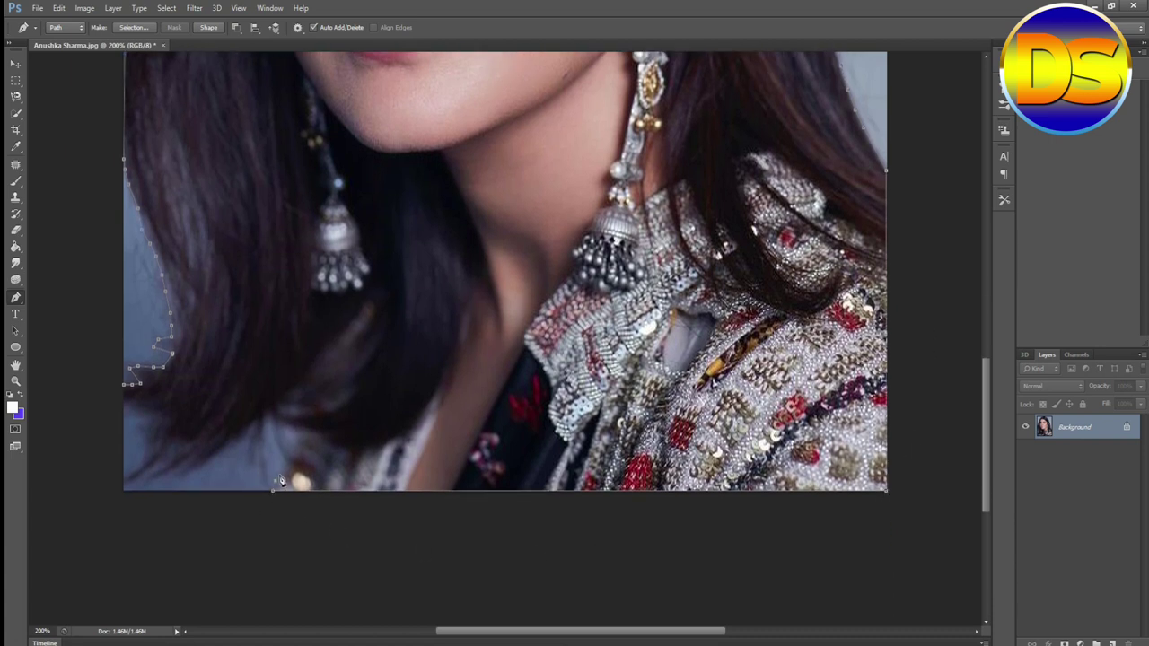
left_click(279, 455)
left_click(270, 418)
left_click(256, 446)
left_click(253, 463)
left_click(245, 470)
left_click(248, 454)
left_click(251, 438)
left_click(255, 427)
left_click(246, 436)
left_click(241, 445)
left_click(227, 448)
left_click(213, 456)
- Trace the jagged lower left hair tips and close the path at its starting point
left_click(198, 467)
left_click(183, 476)
left_click(174, 476)
left_click(174, 469)
left_click(165, 473)
left_click(145, 481)
left_click(148, 480)
left_click(156, 470)
left_click(137, 479)
left_click(128, 482)
left_click(132, 473)
left_click(154, 458)
left_click(148, 451)
left_click(151, 438)
left_click(159, 426)
left_click(142, 425)
left_click(158, 414)
left_click(142, 412)
left_click(132, 408)
left_click(124, 397)
left_click(124, 385)
- Examine the path outline around the head and hair from bottom to top
scroll(562, 422, "up", 3)
scroll(562, 422, "up", 9)
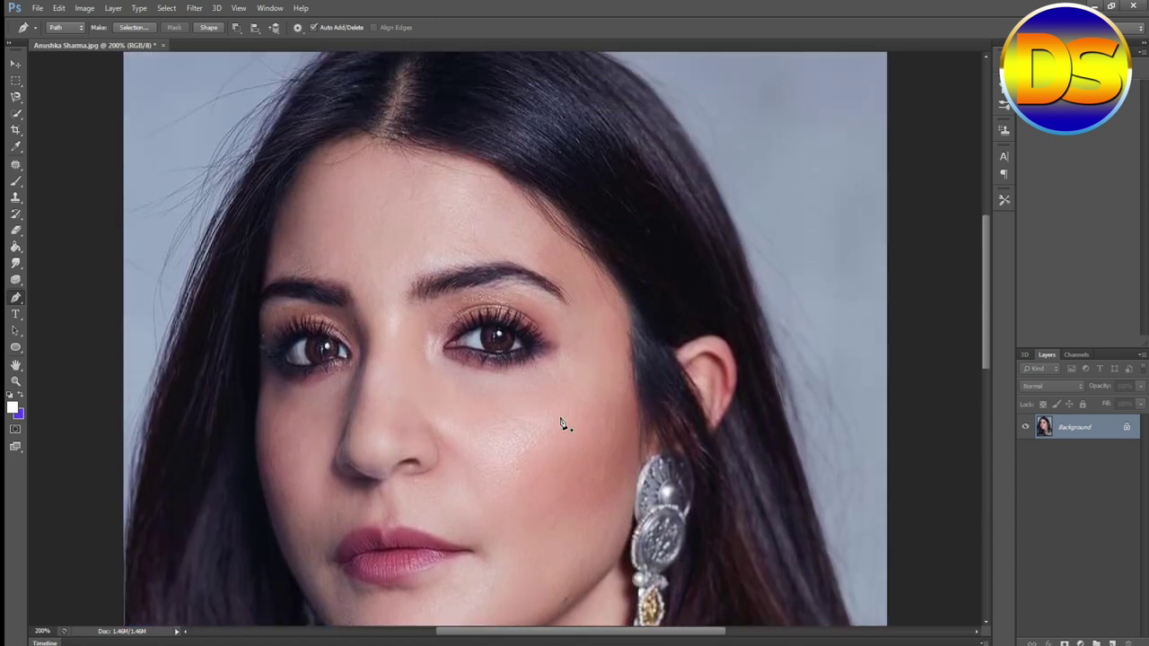
scroll(558, 422, "up", 2)
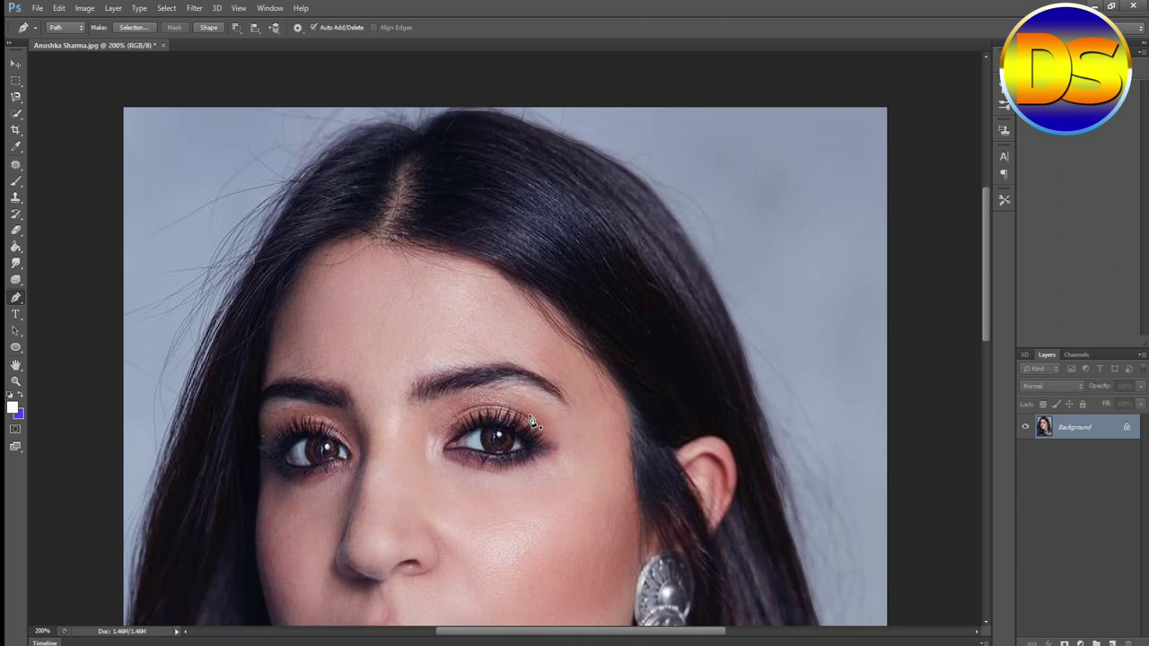
scroll(531, 421, "up", 5)
scroll(532, 422, "down", 4)
scroll(528, 428, "down", 3)
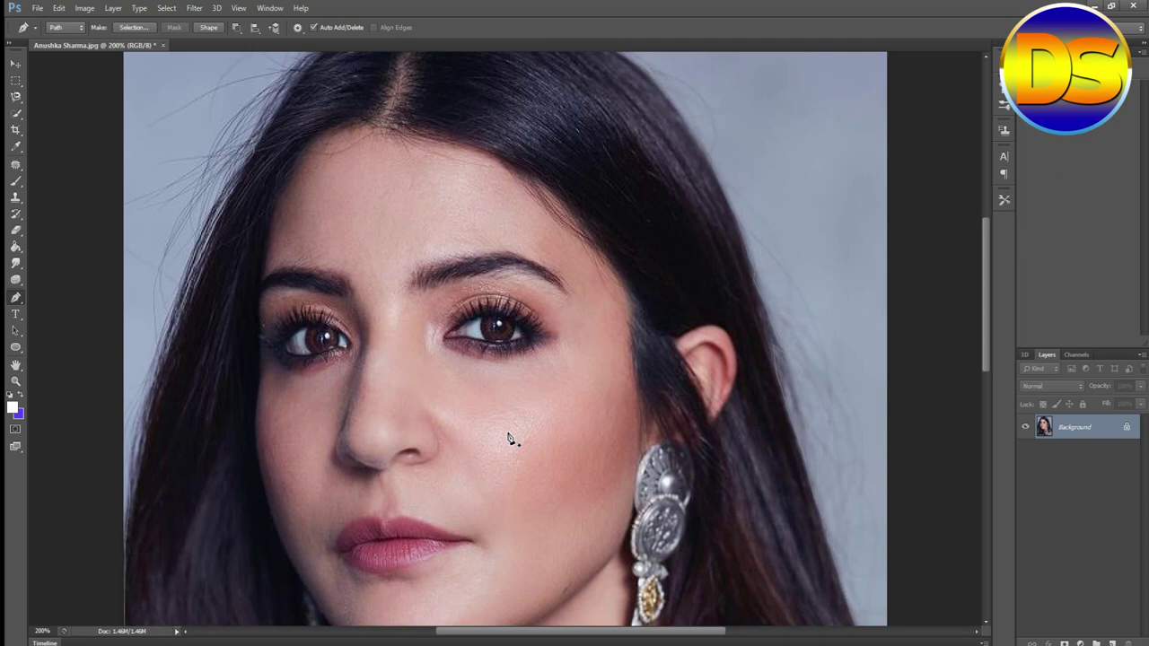
scroll(498, 435, "up", 1)
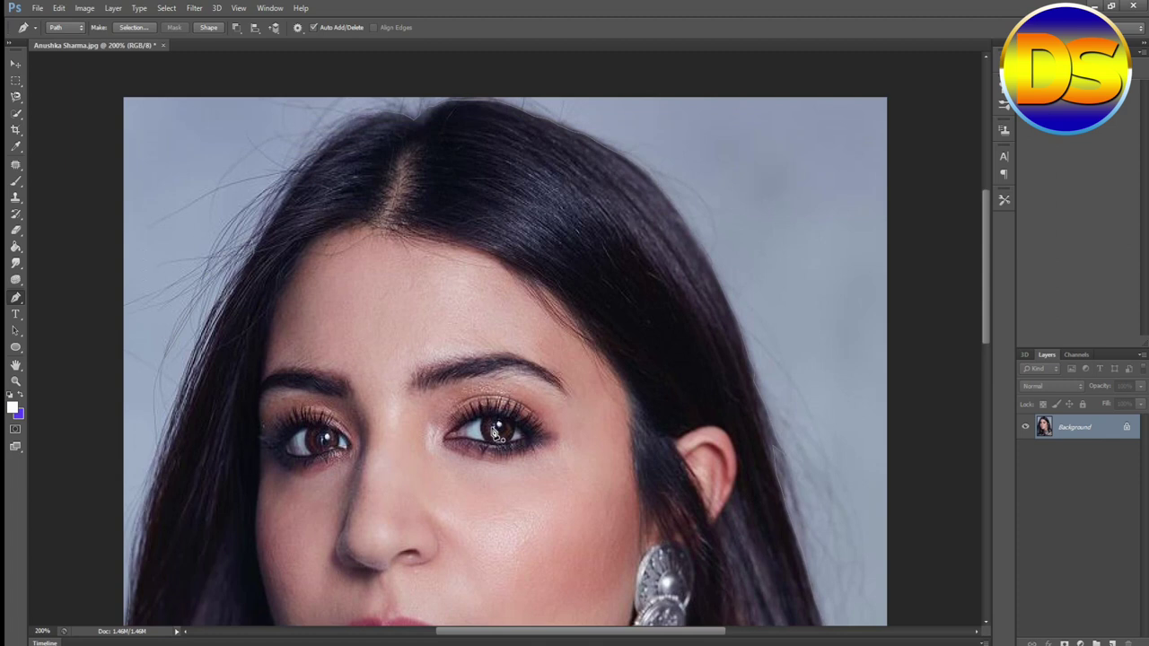
scroll(493, 435, "up", 7)
scroll(492, 436, "down", 6)
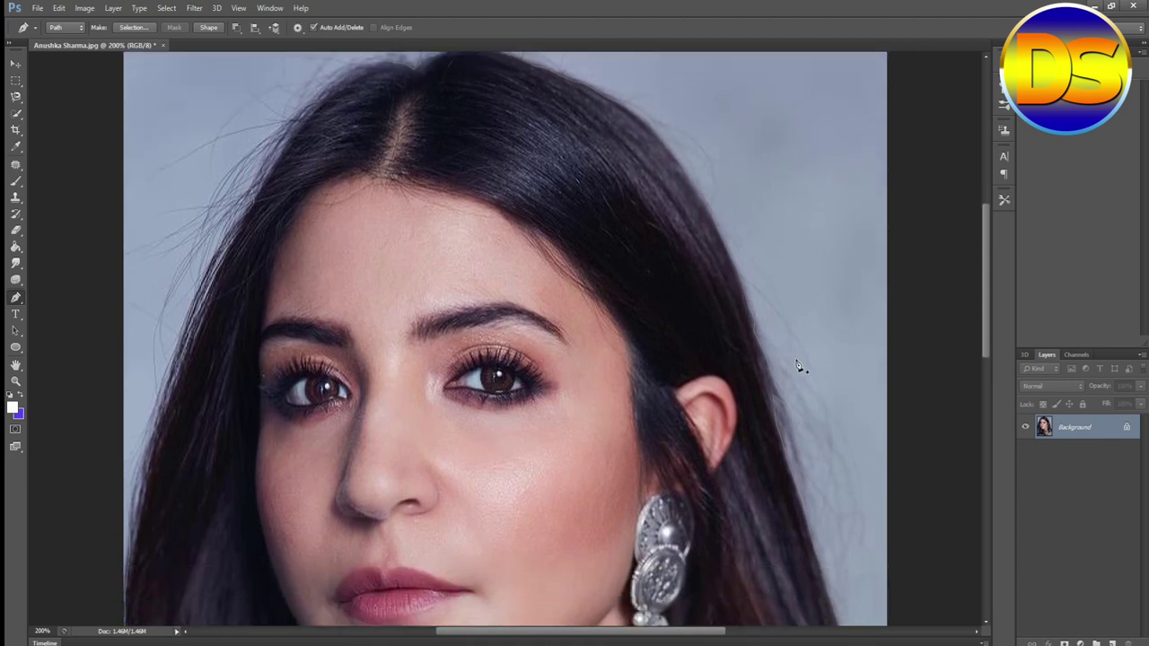
- Convert the closed path into a new anti-aliased selection around the woman
right_click(793, 291)
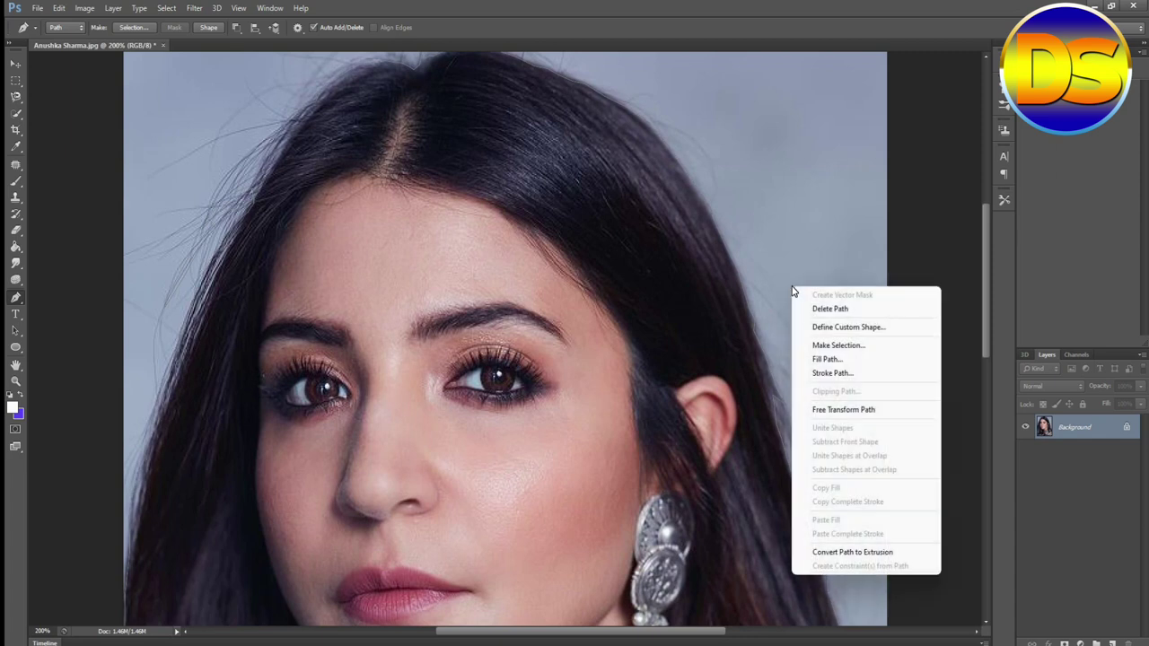
left_click(836, 346)
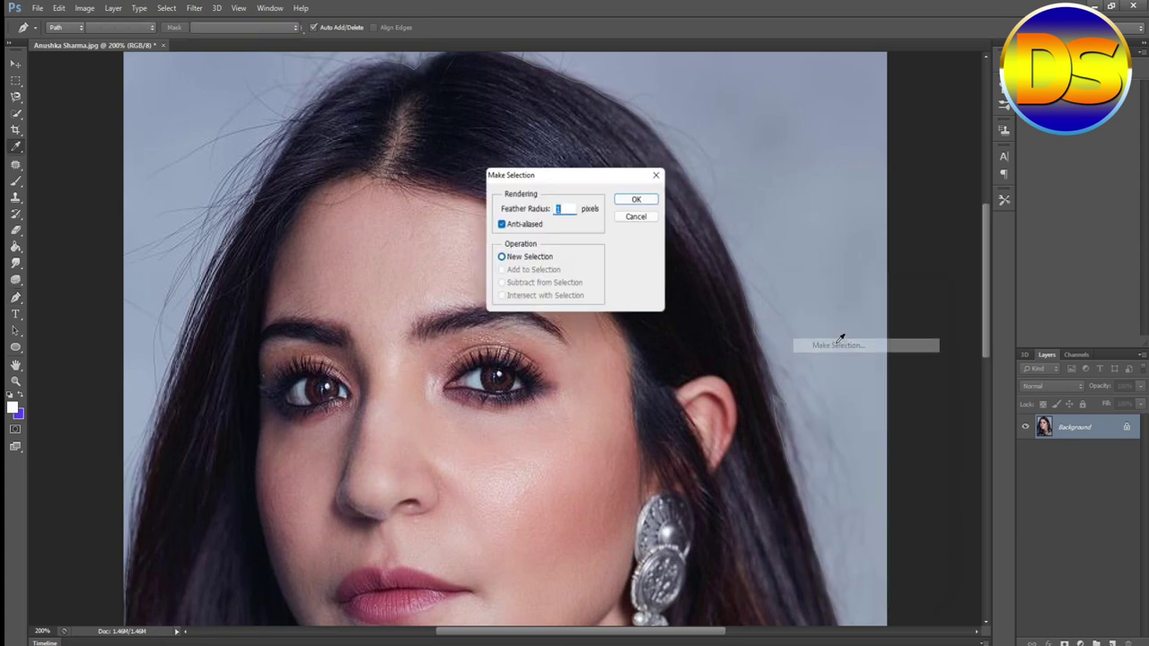
left_click(641, 199)
key("ctrl+shift+i")
- Invert the selection around the woman so that it covers the photo's backdrop
scroll(643, 294, "up", 1)
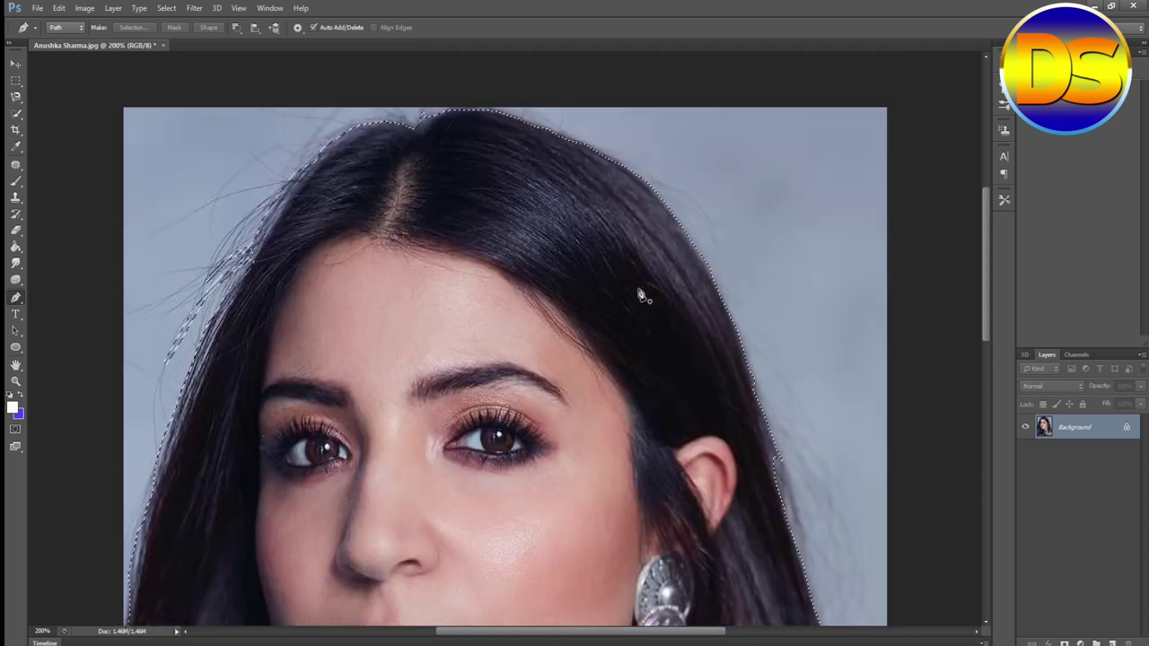
scroll(449, 538, "down", 1)
scroll(453, 489, "down", 2)
scroll(290, 404, "up", 1)
left_click(166, 8)
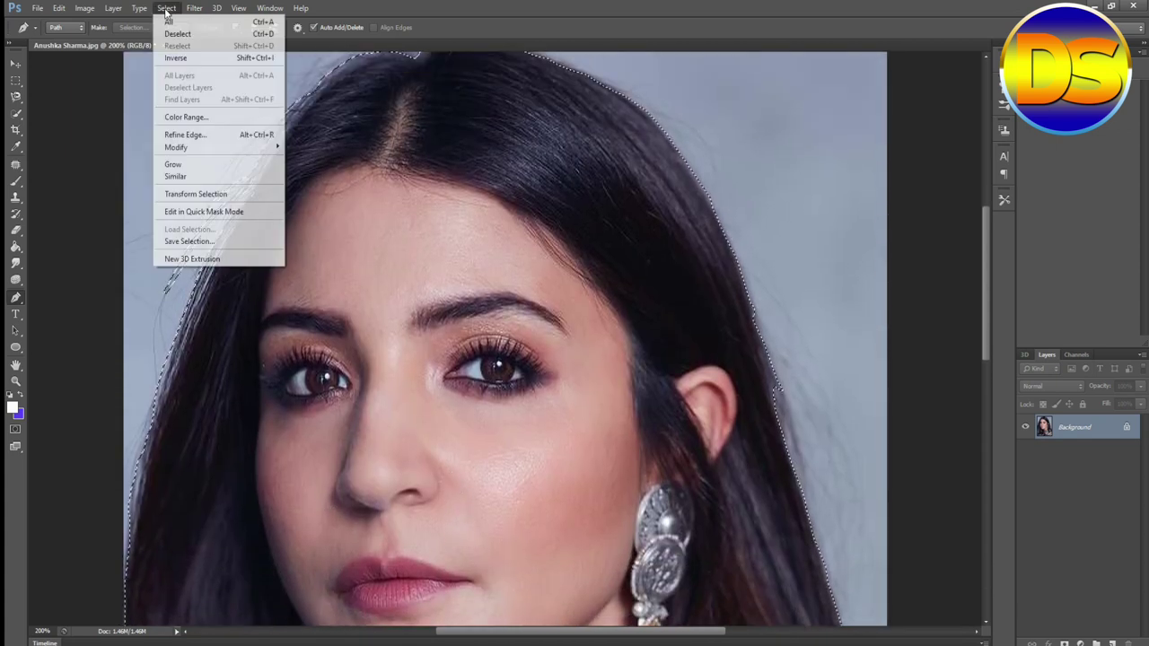
left_click(176, 57)
- Examine the inverted selection outline along the hair and photo borders from the head to the shoulders
scroll(700, 336, "up", 3)
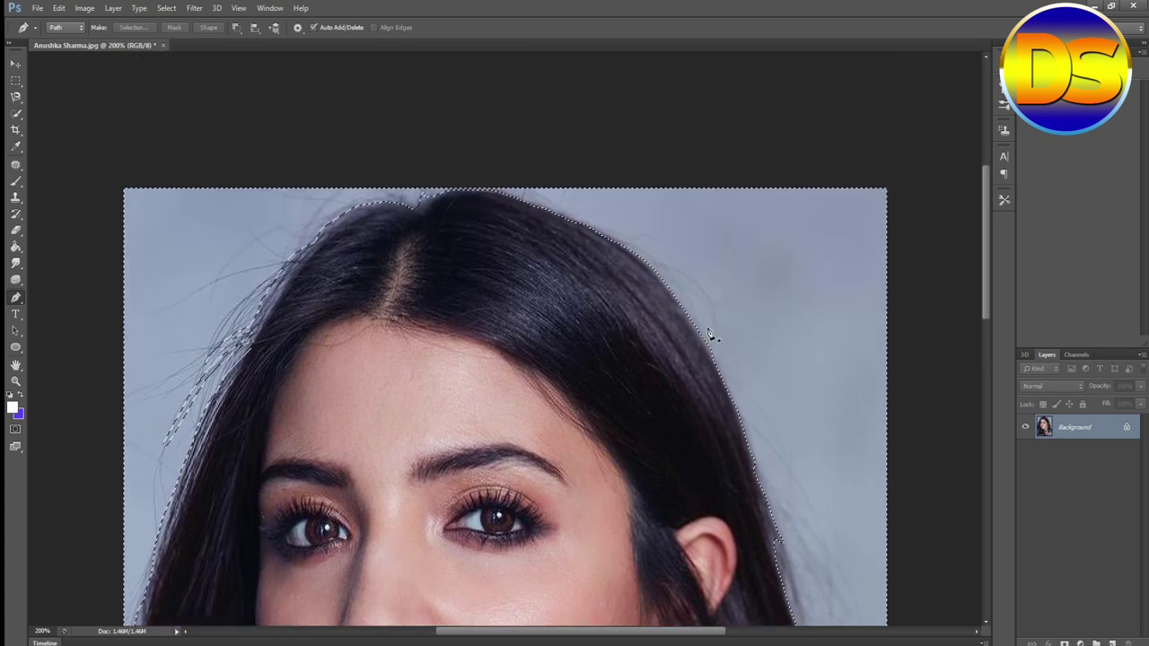
scroll(706, 347, "down", 2)
scroll(706, 346, "up", 3)
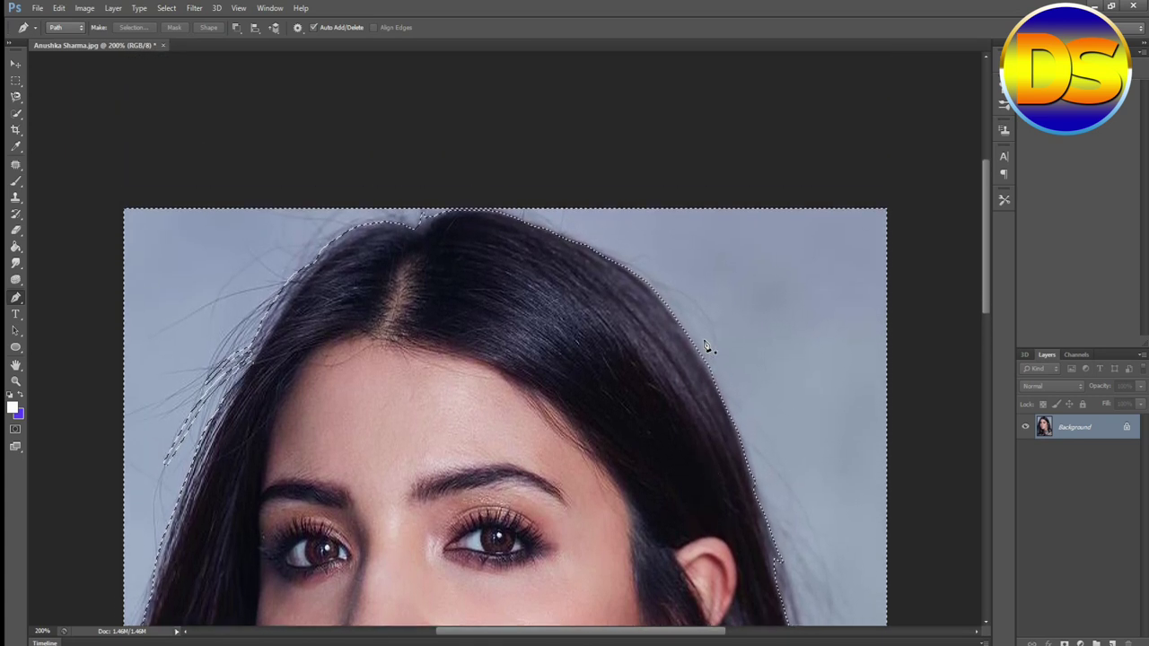
scroll(711, 357, "down", 3)
scroll(709, 368, "down", 2)
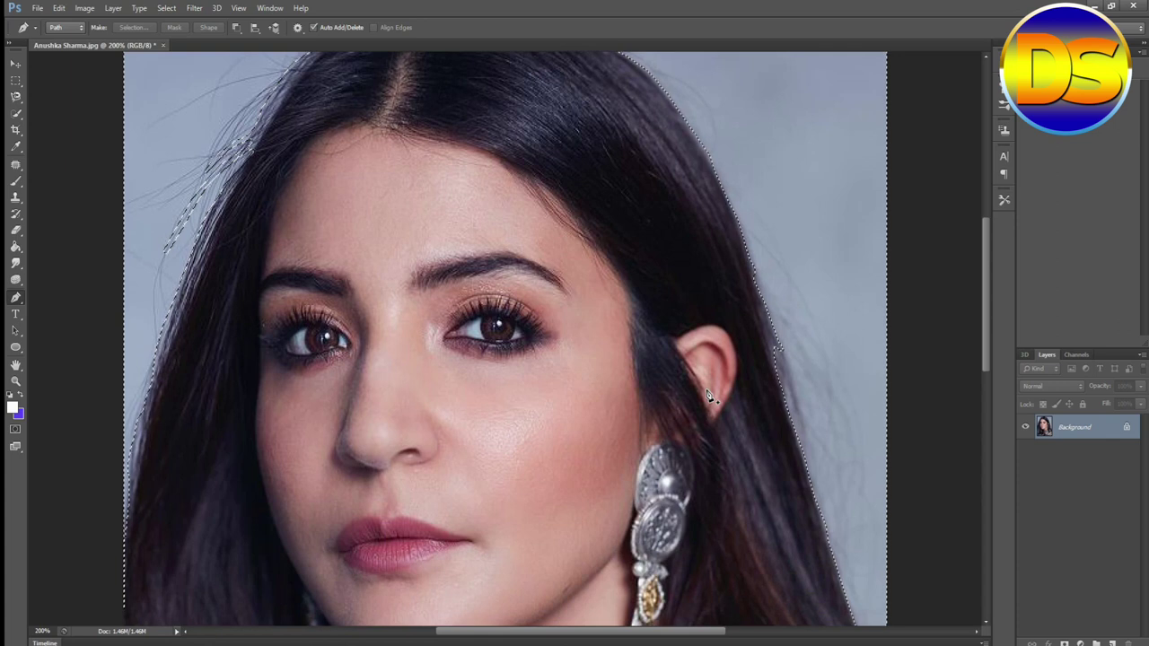
scroll(709, 386, "up", 3)
scroll(709, 397, "up", 1)
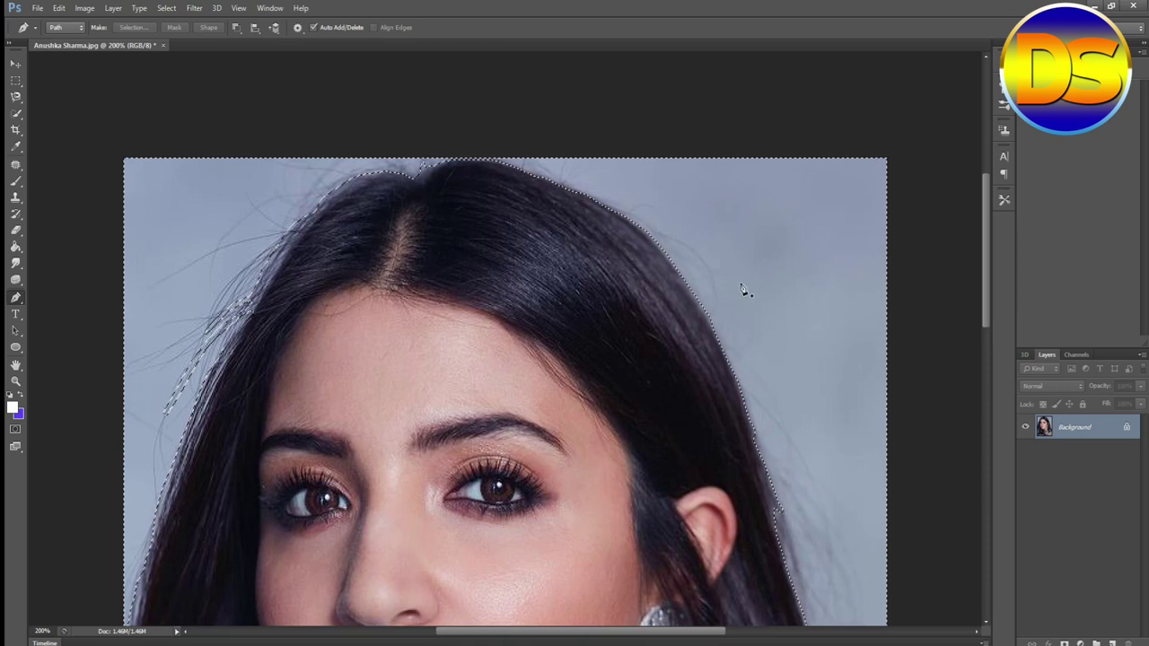
scroll(763, 284, "down", 1)
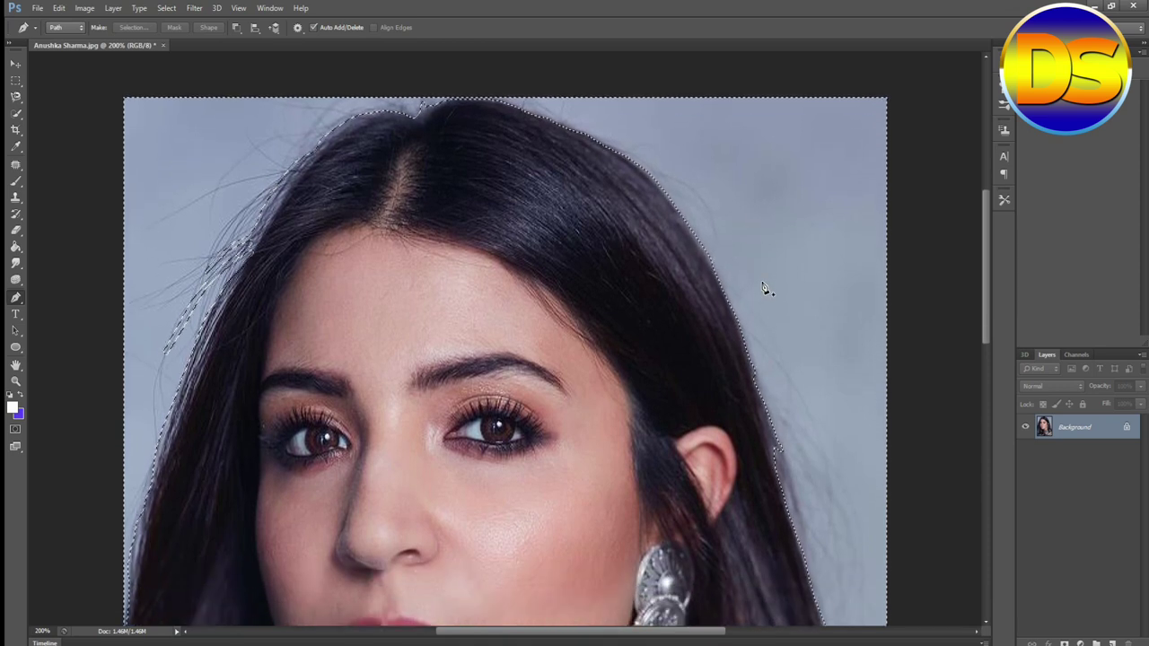
scroll(763, 284, "up", 1)
scroll(764, 287, "down", 8)
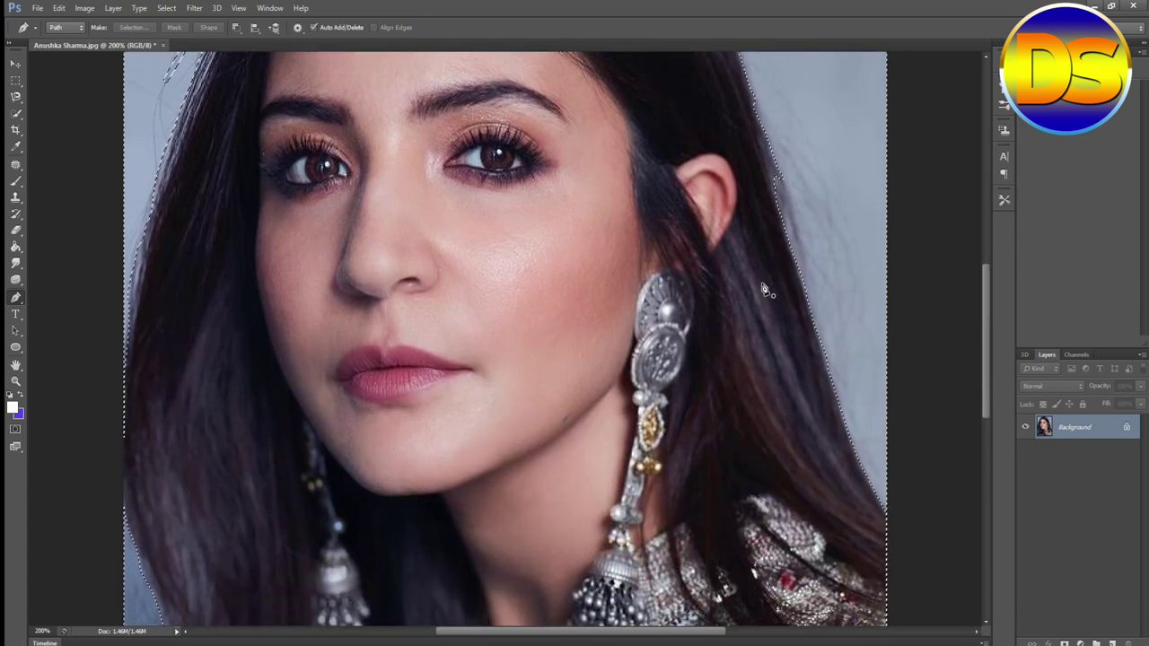
scroll(764, 288, "up", 3)
scroll(763, 287, "up", 3)
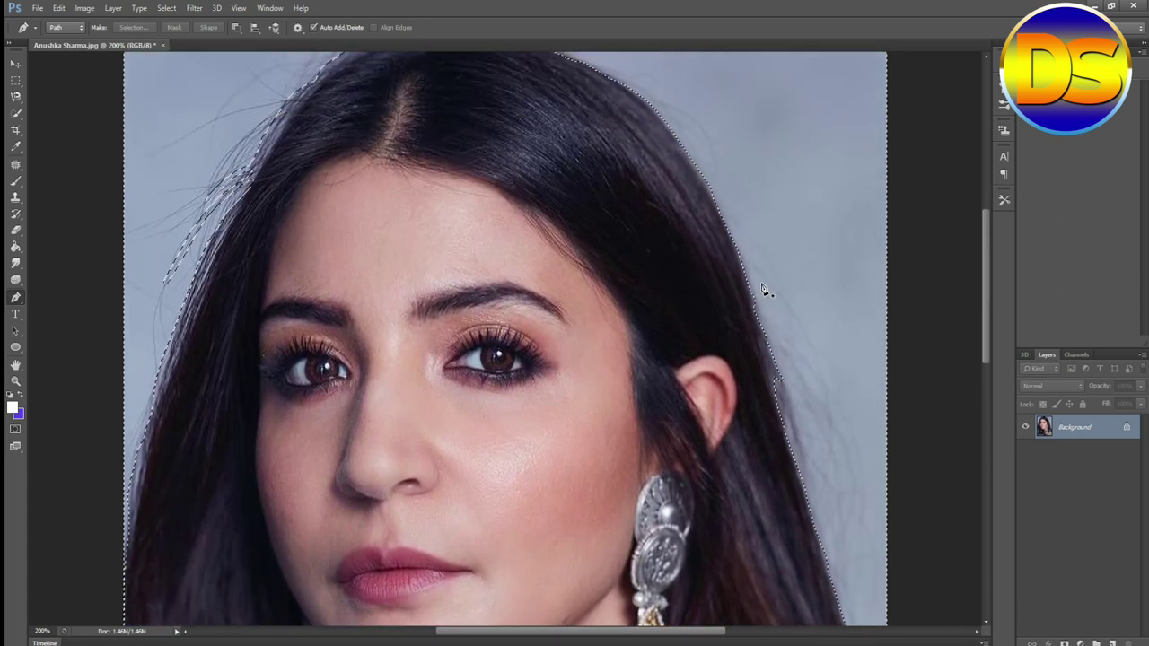
- Invert the backdrop selection again so that it encloses the woman
left_click(166, 9)
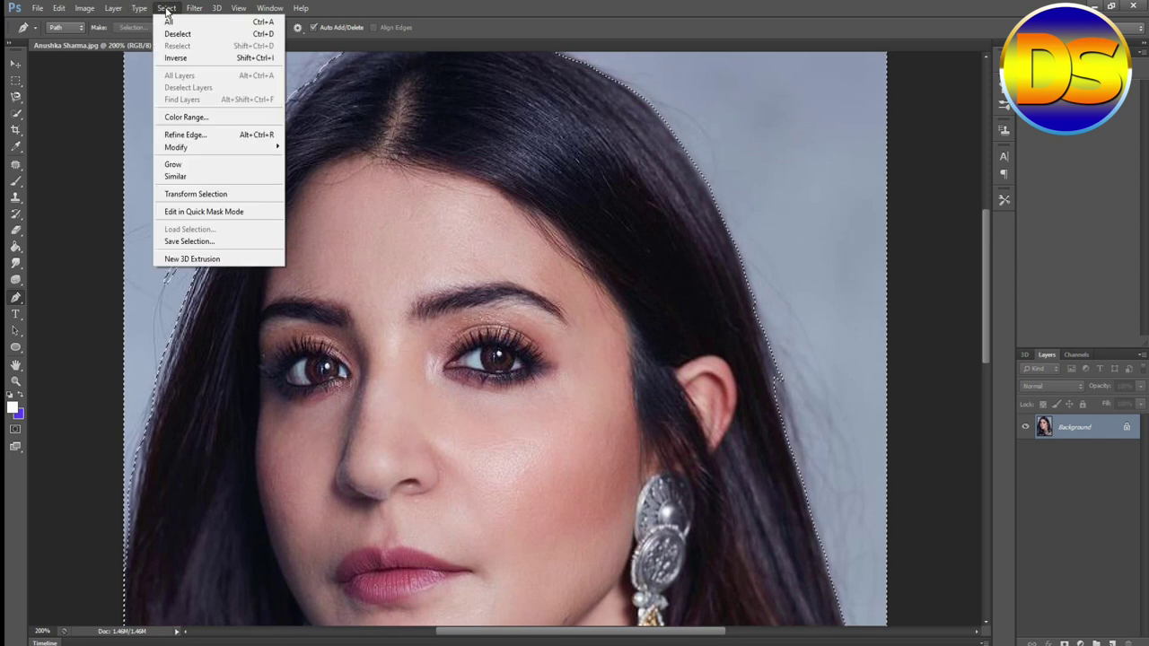
left_click(180, 57)
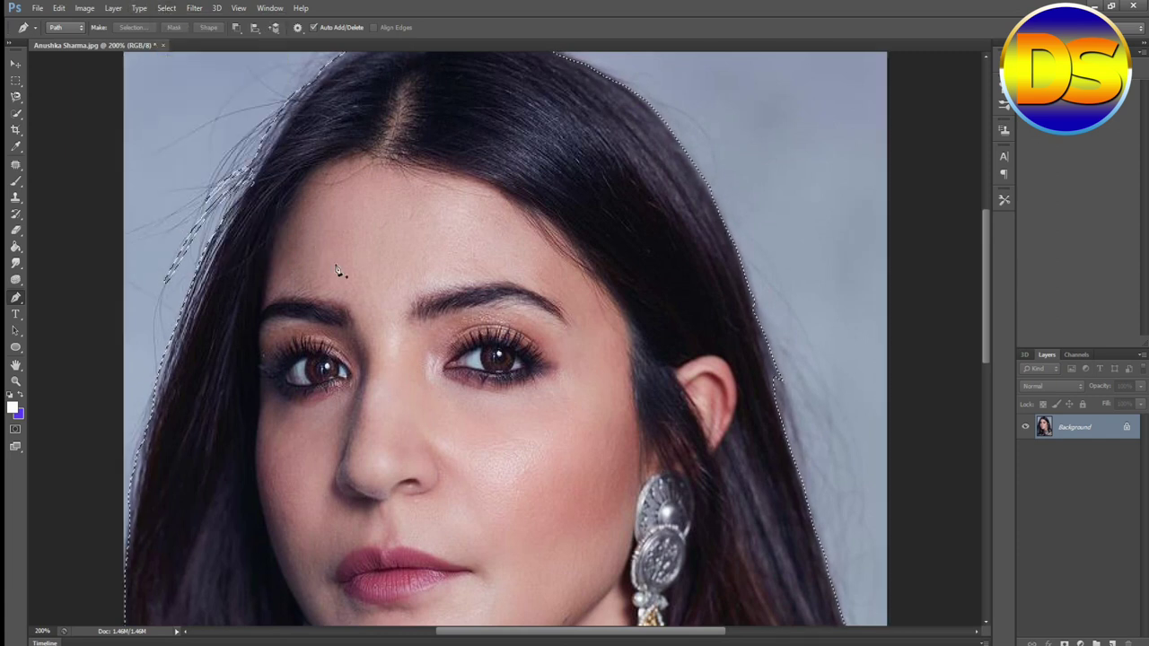
- Copy the selected woman and her hair to a new layer
scroll(521, 282, "up", 3)
scroll(516, 284, "down", 2)
scroll(514, 285, "down", 9)
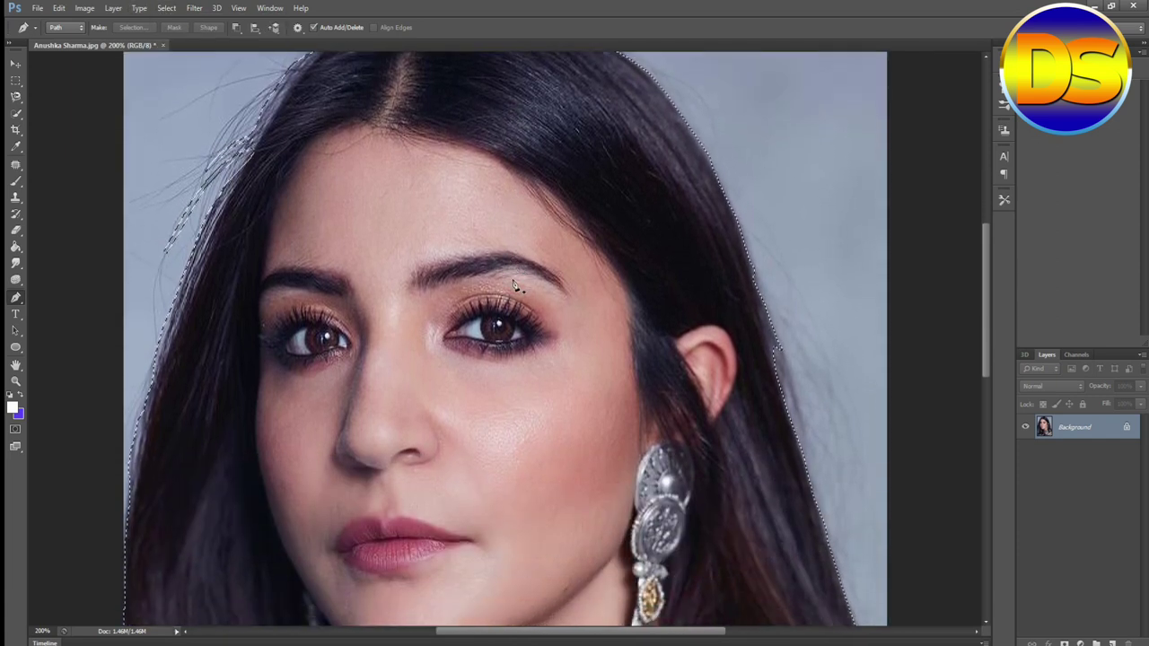
scroll(514, 289, "down", 5)
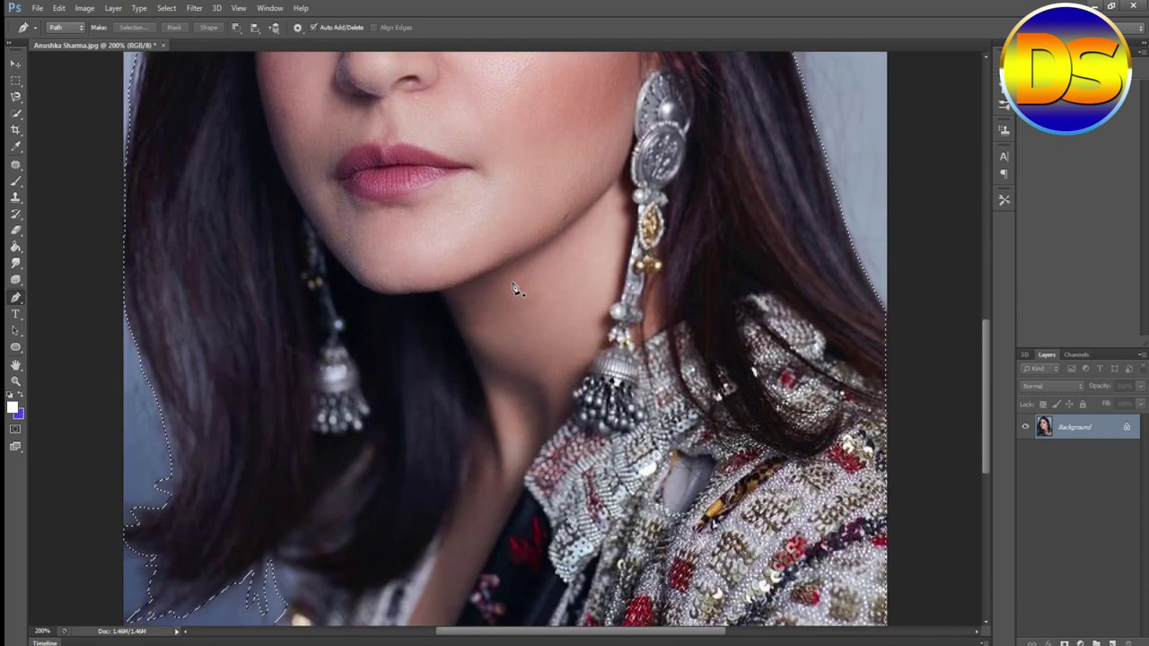
scroll(451, 336, "up", 7)
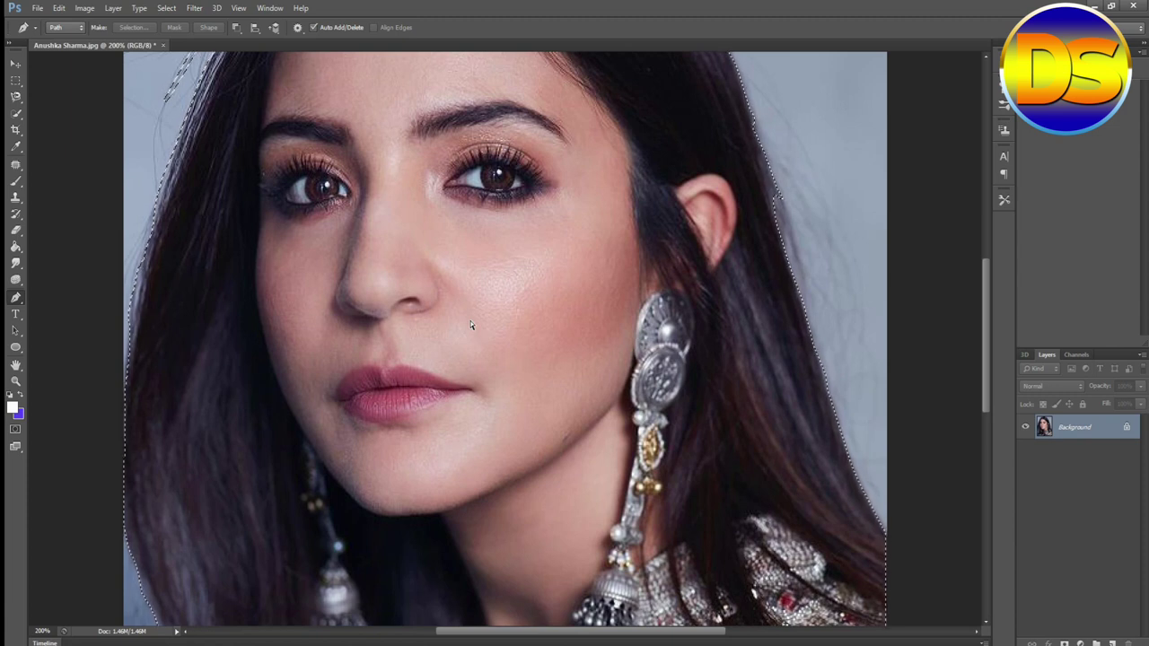
key("ctrl+j")
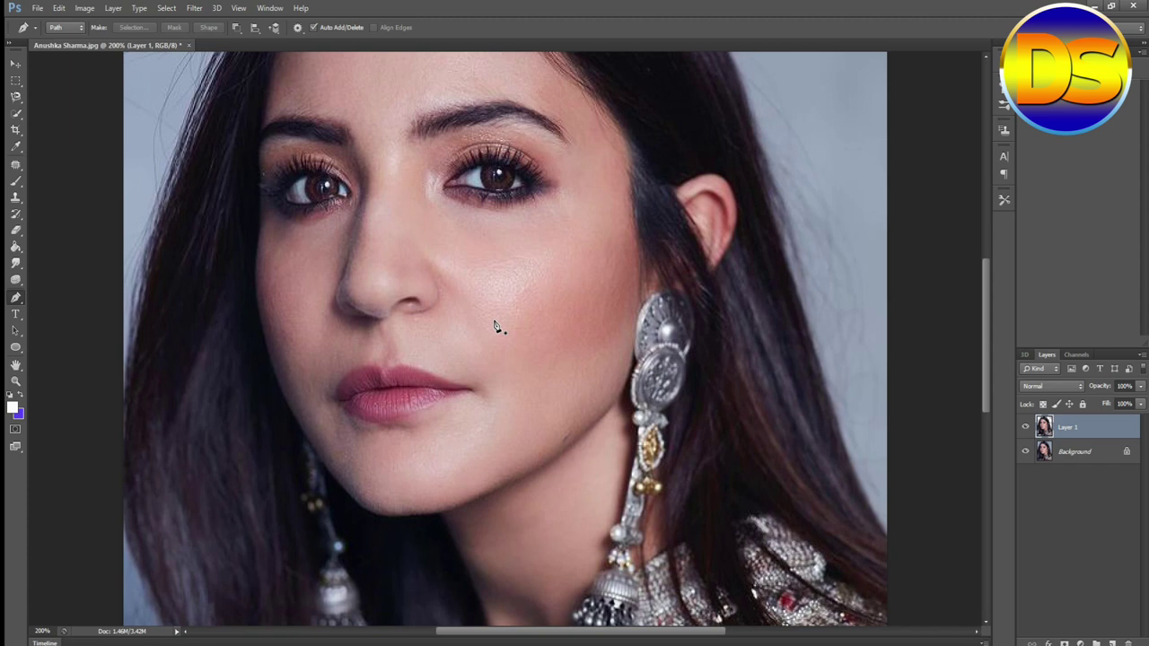
- Check the woman's cutout along the hair and shoulders with the Background layer hidden, and make that layer visible again
left_click(1025, 453)
scroll(859, 331, "down", 3)
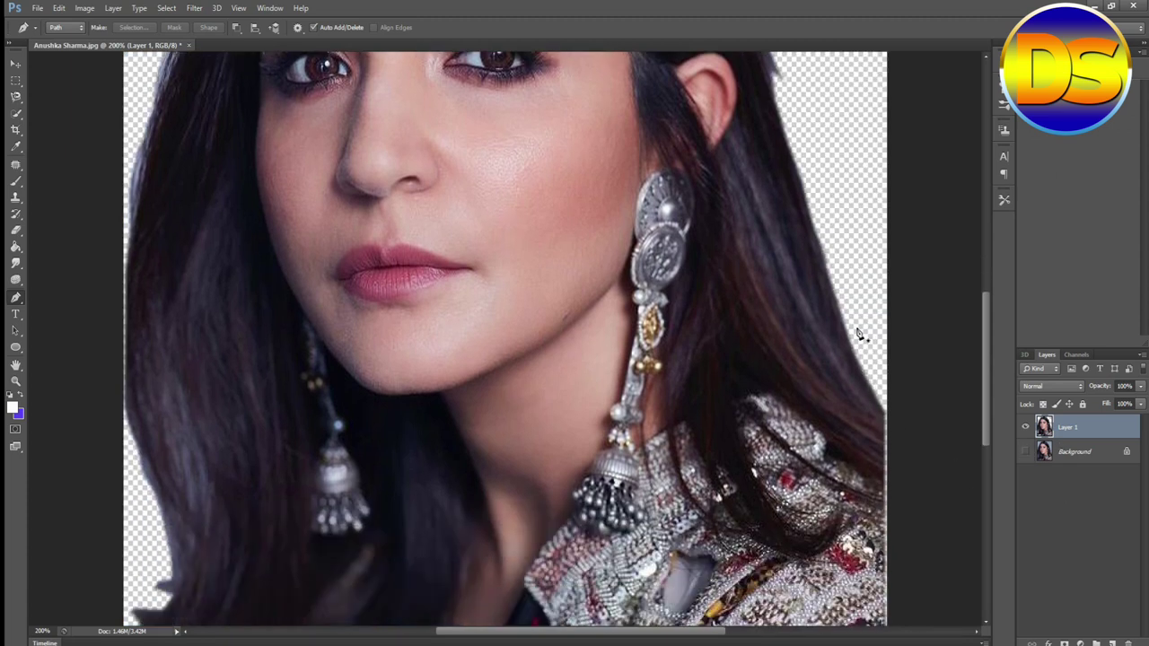
scroll(859, 334, "down", 2)
scroll(709, 453, "up", 6)
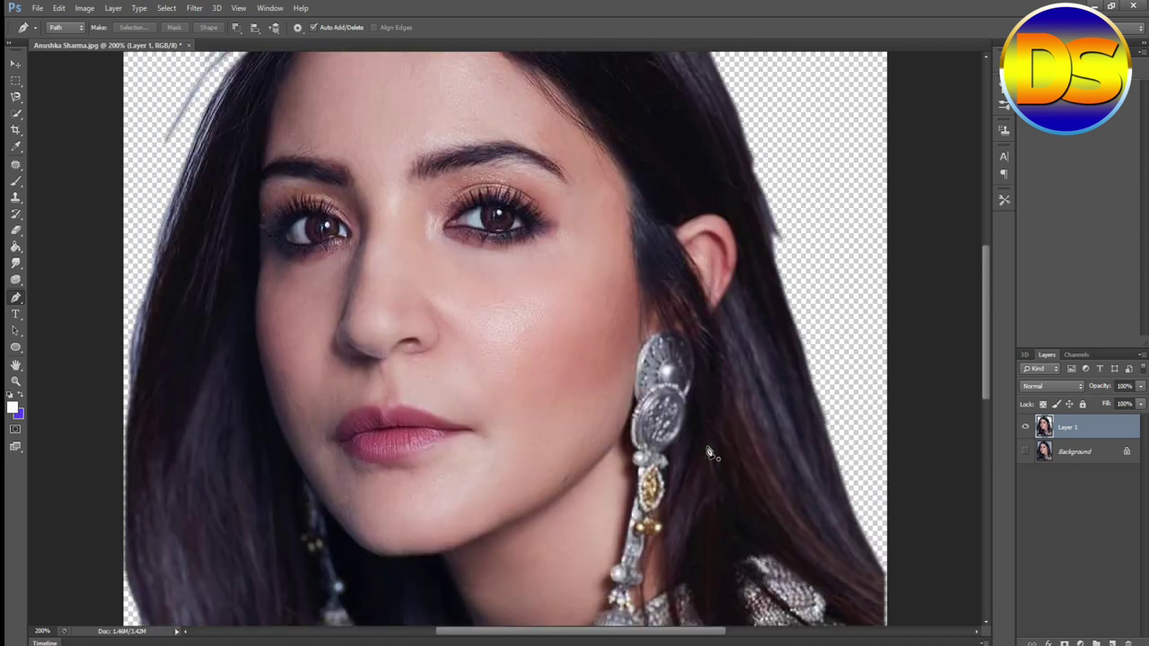
scroll(709, 453, "up", 5)
scroll(706, 451, "up", 1)
scroll(708, 457, "down", 6)
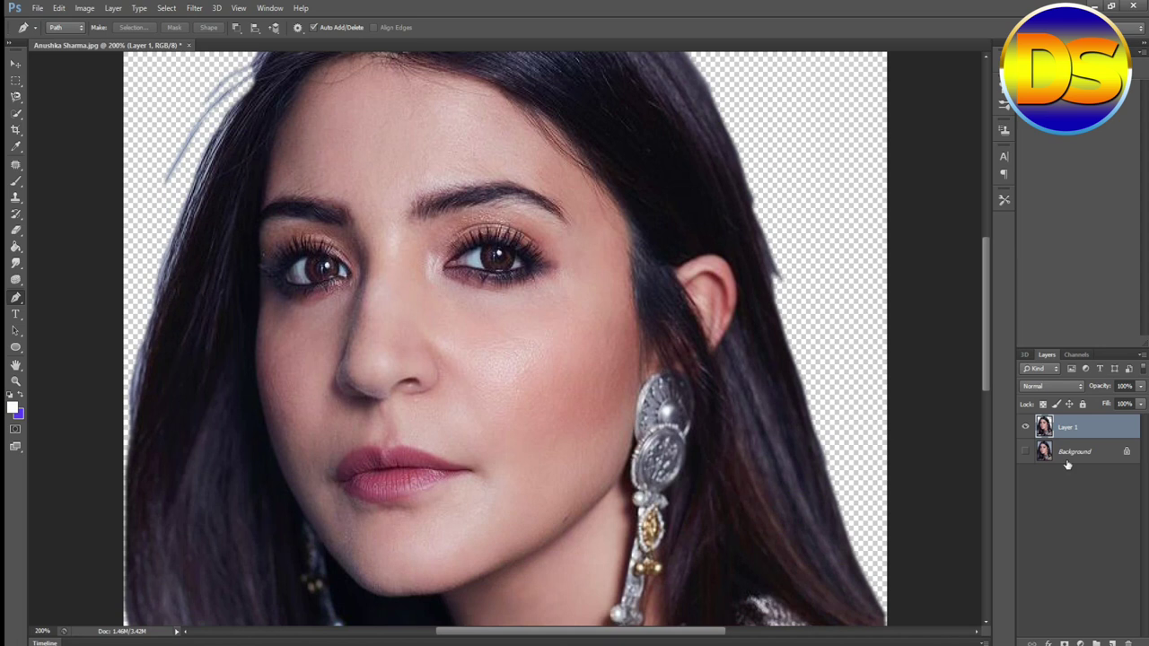
left_click(1026, 452)
scroll(879, 452, "up", 4)
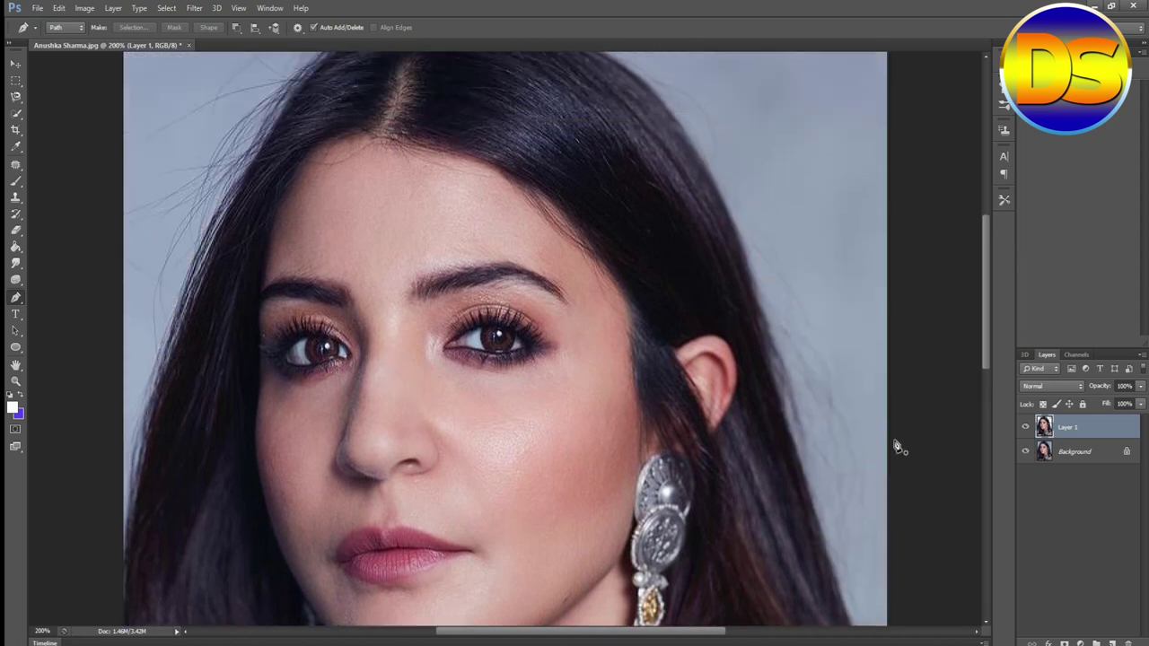
scroll(897, 446, "down", 5)
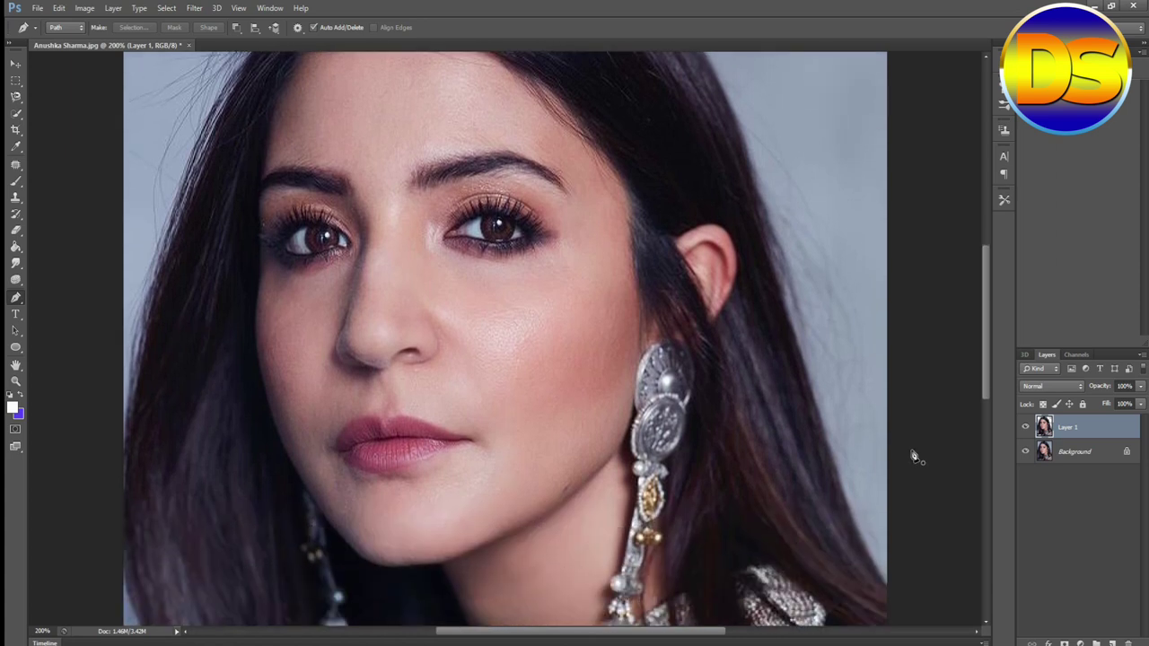
scroll(956, 494, "up", 2)
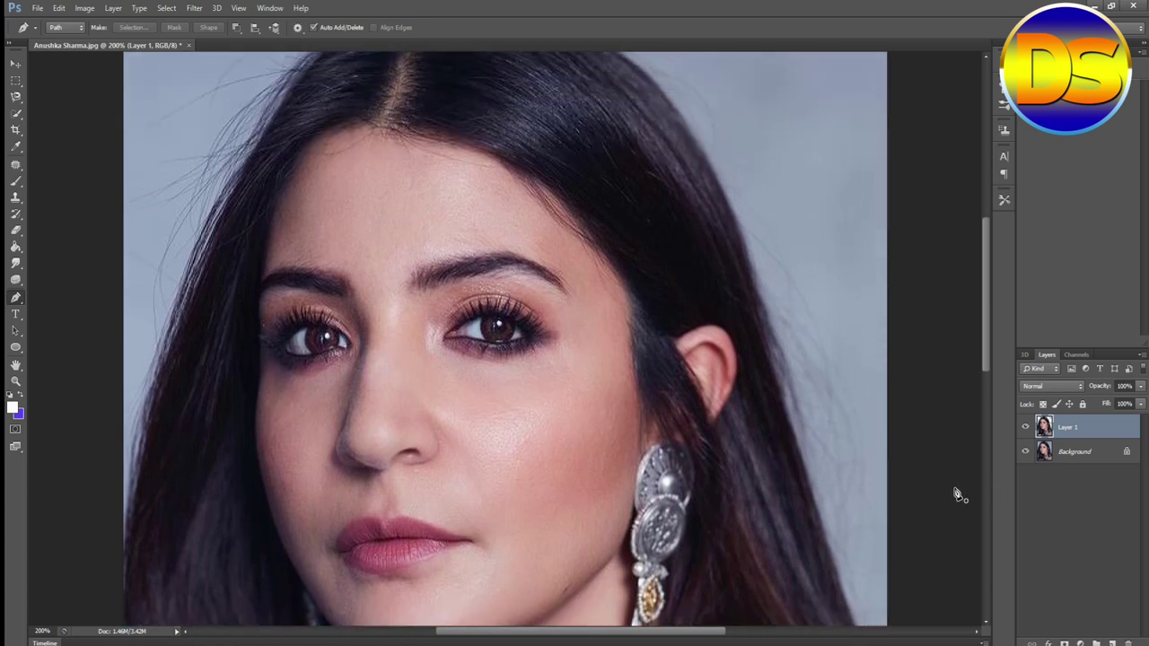
- Create a new empty layer directly above the Background layer, beneath the woman's cutout
left_click(1071, 456)
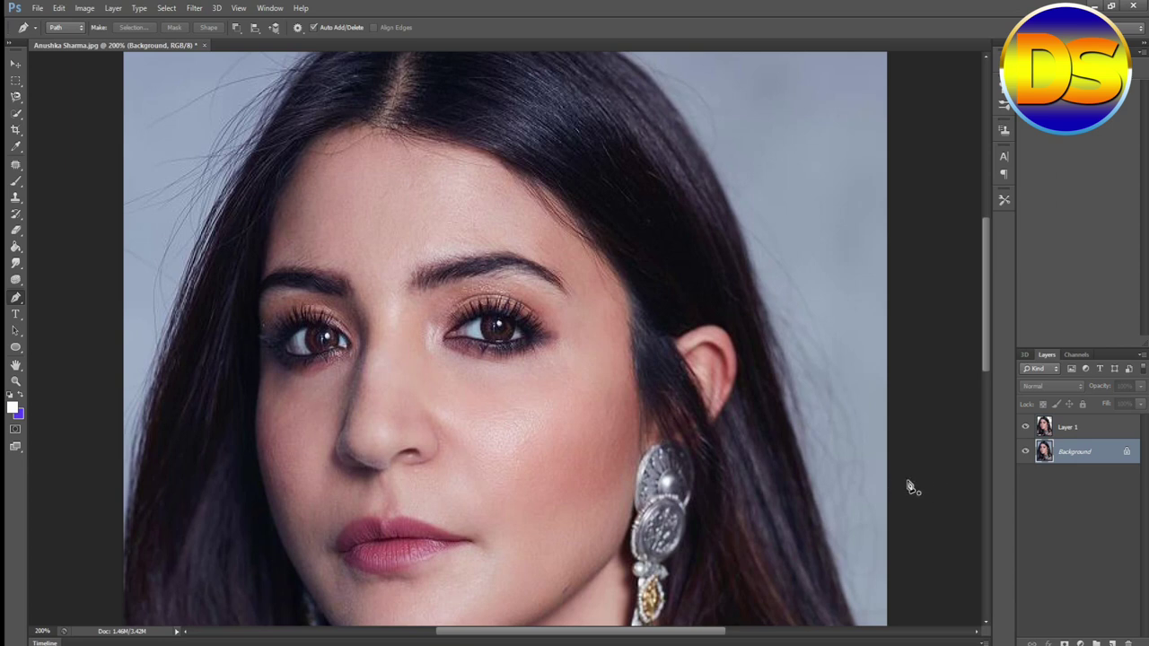
scroll(909, 487, "up", 5)
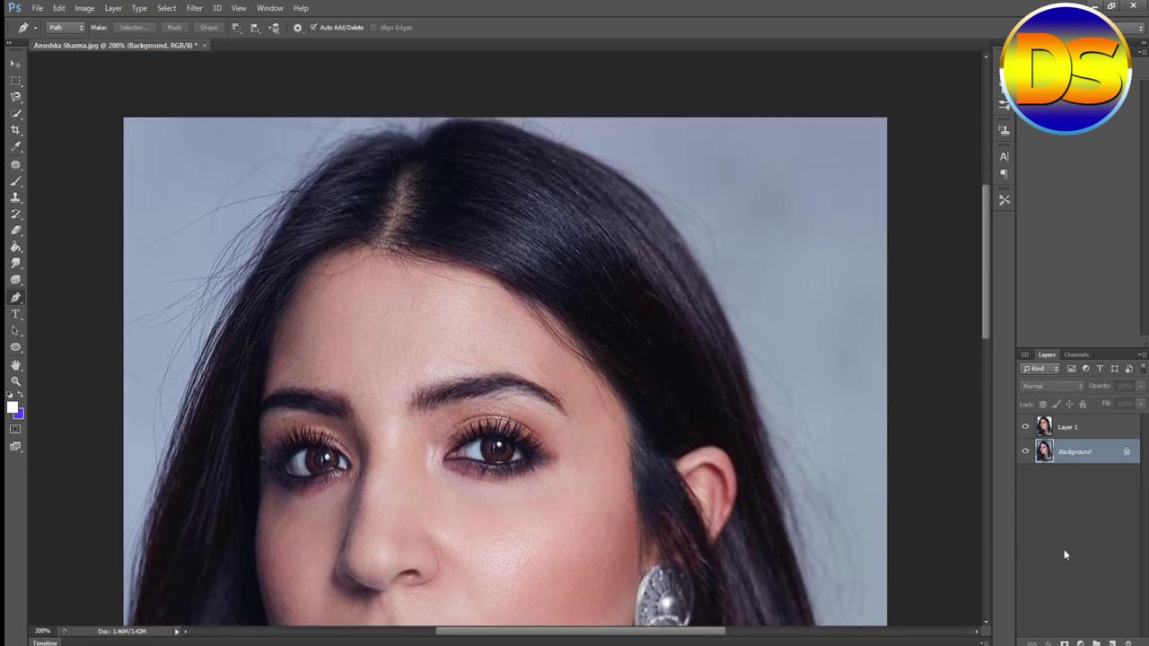
left_click(1111, 643)
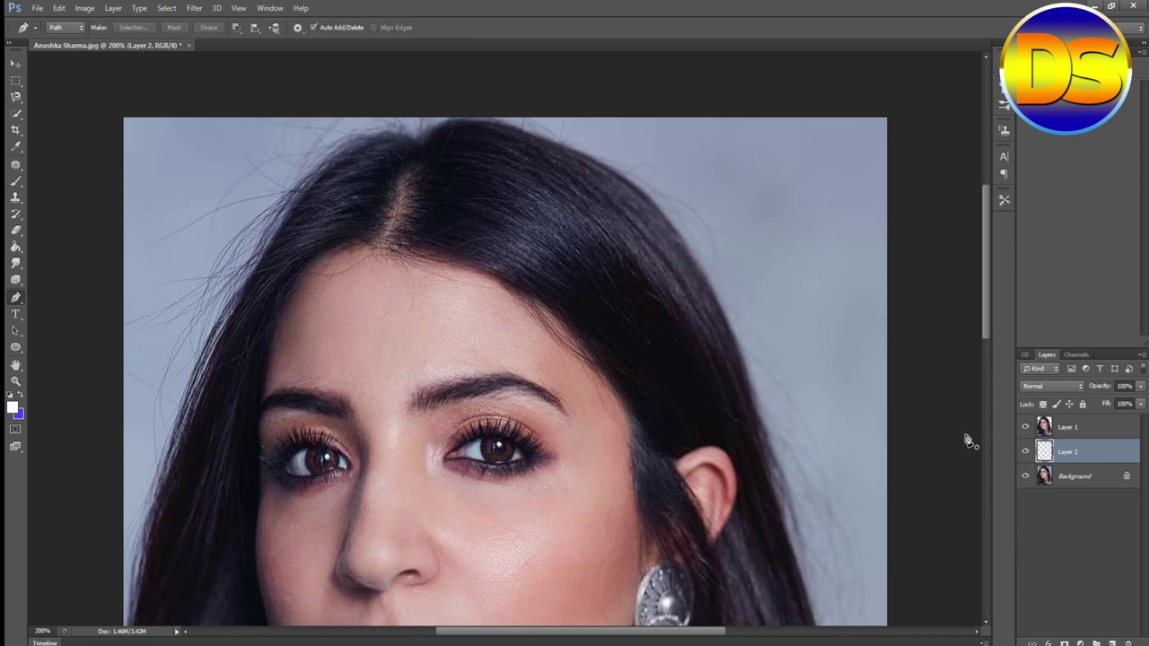
left_click(19, 414)
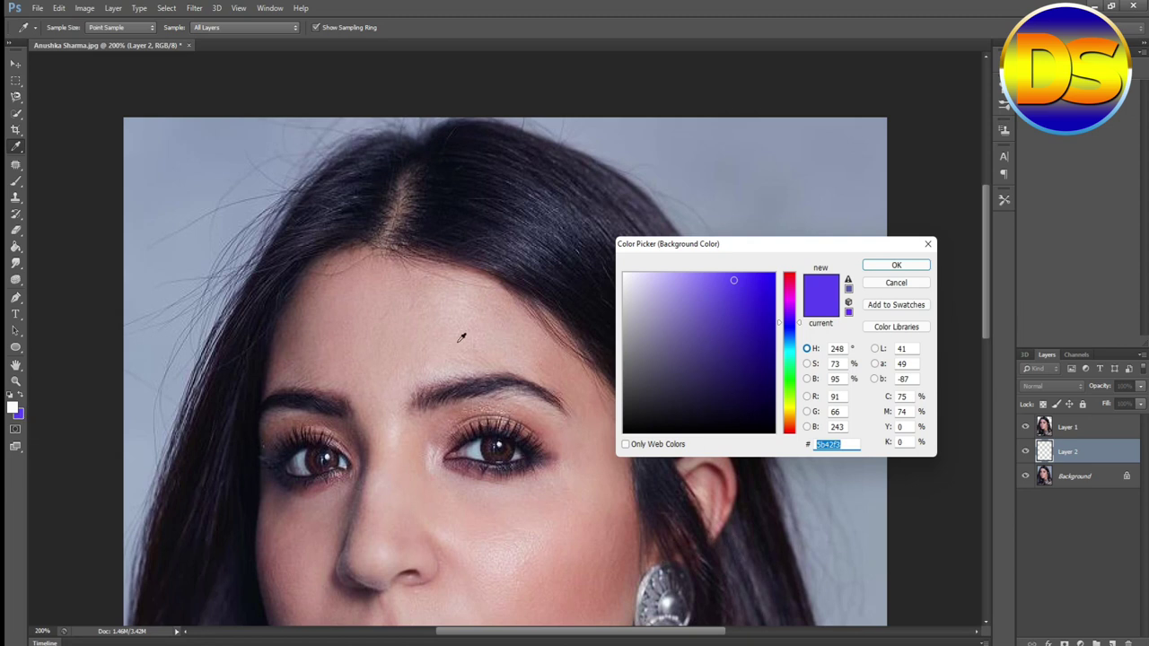
left_click(928, 243)
key("p")
- Set the background colour swatch to a dark green with a hue of 100°
scroll(527, 462, "down", 5)
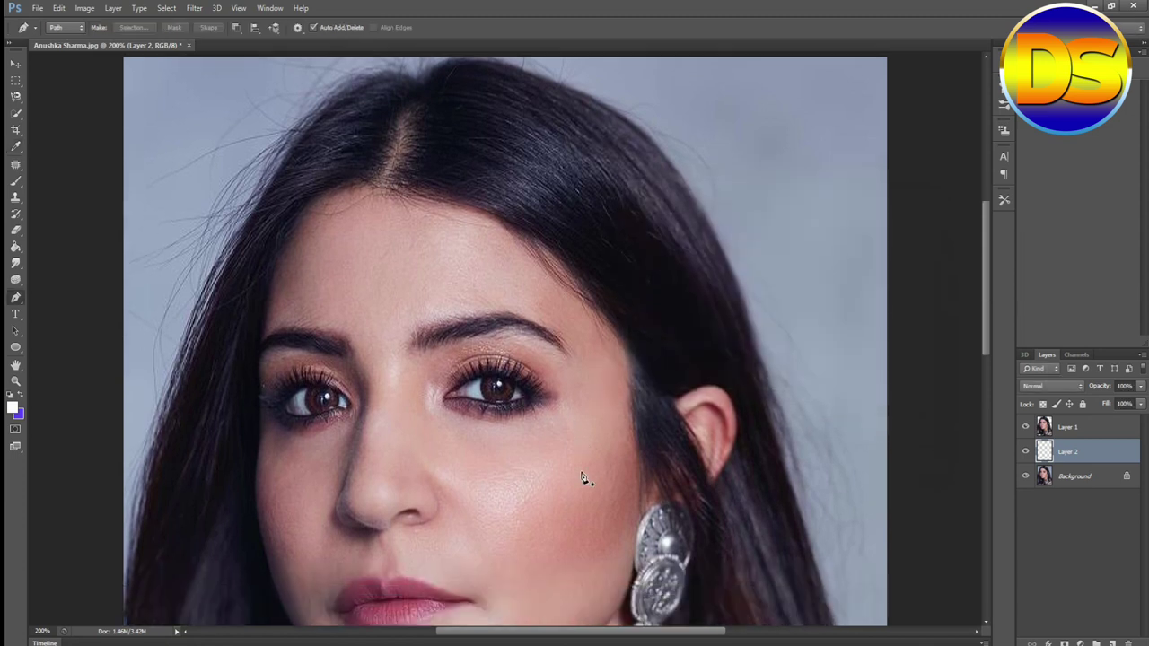
scroll(532, 480, "down", 8)
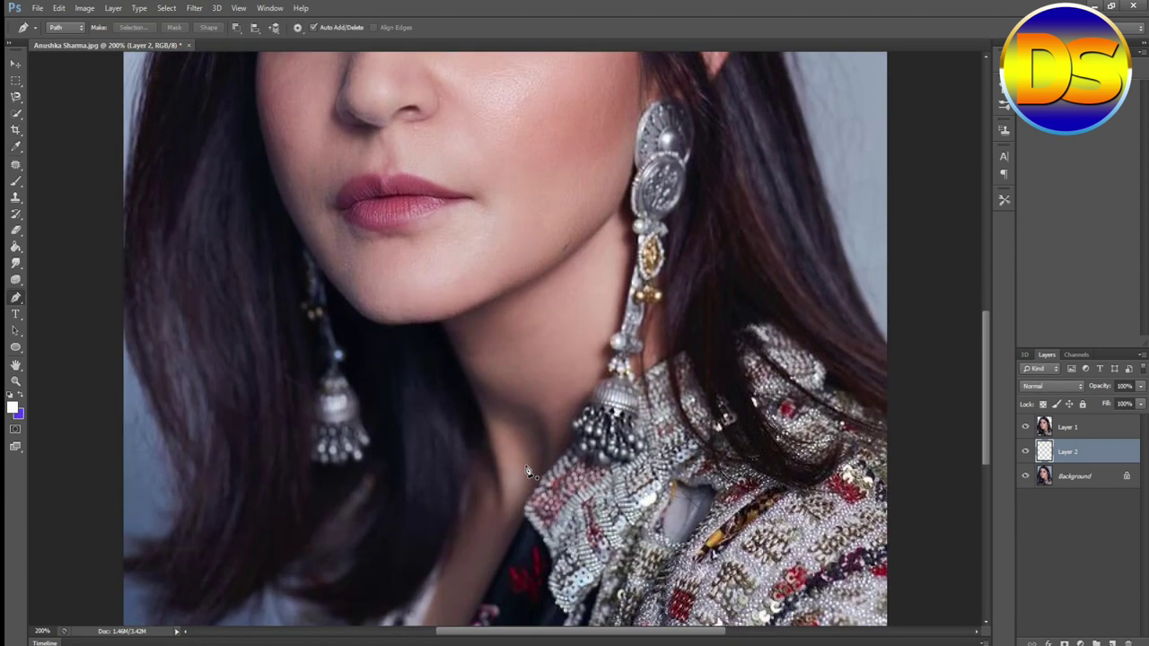
scroll(528, 473, "down", 2)
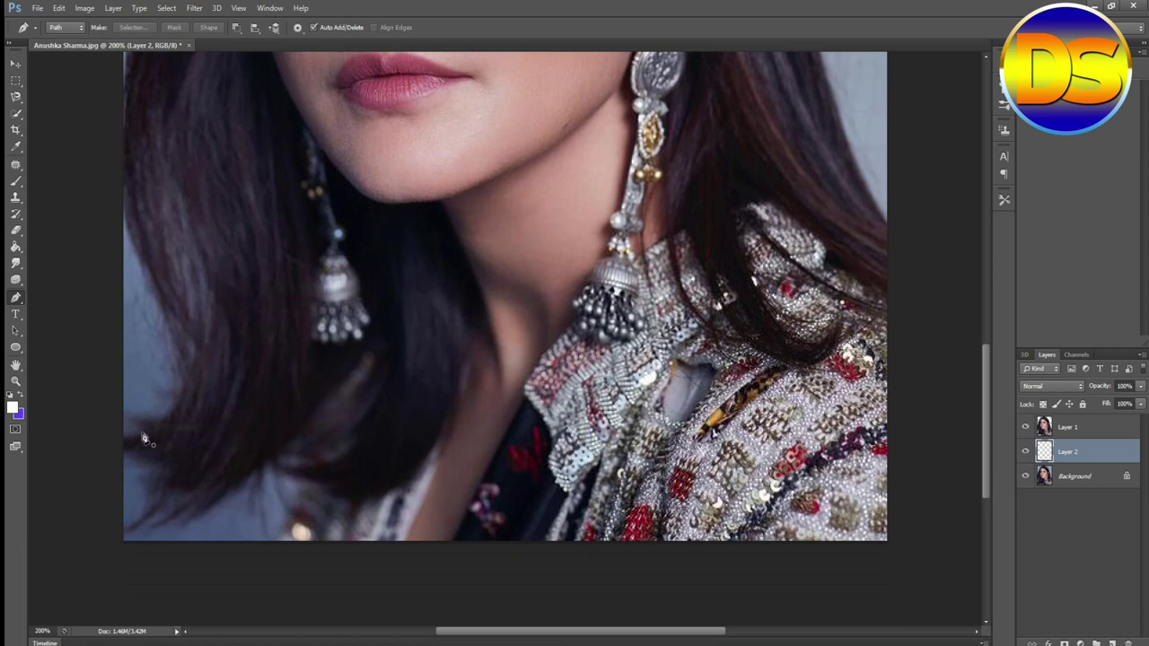
left_click(20, 416)
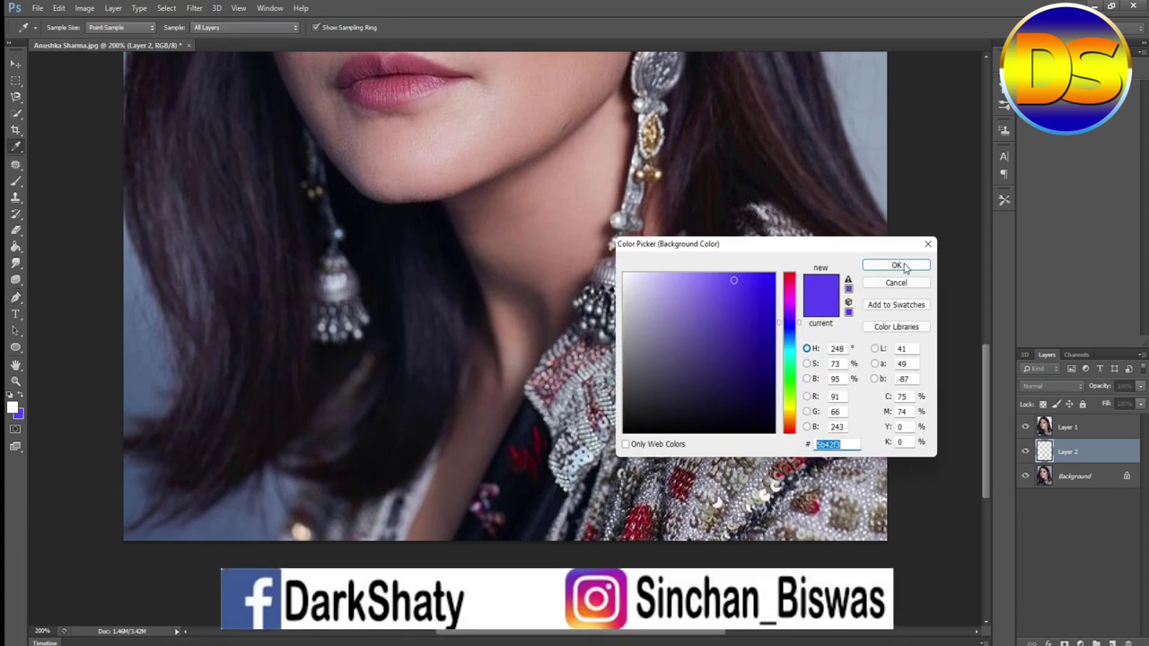
left_click_drag(795, 355, 793, 384)
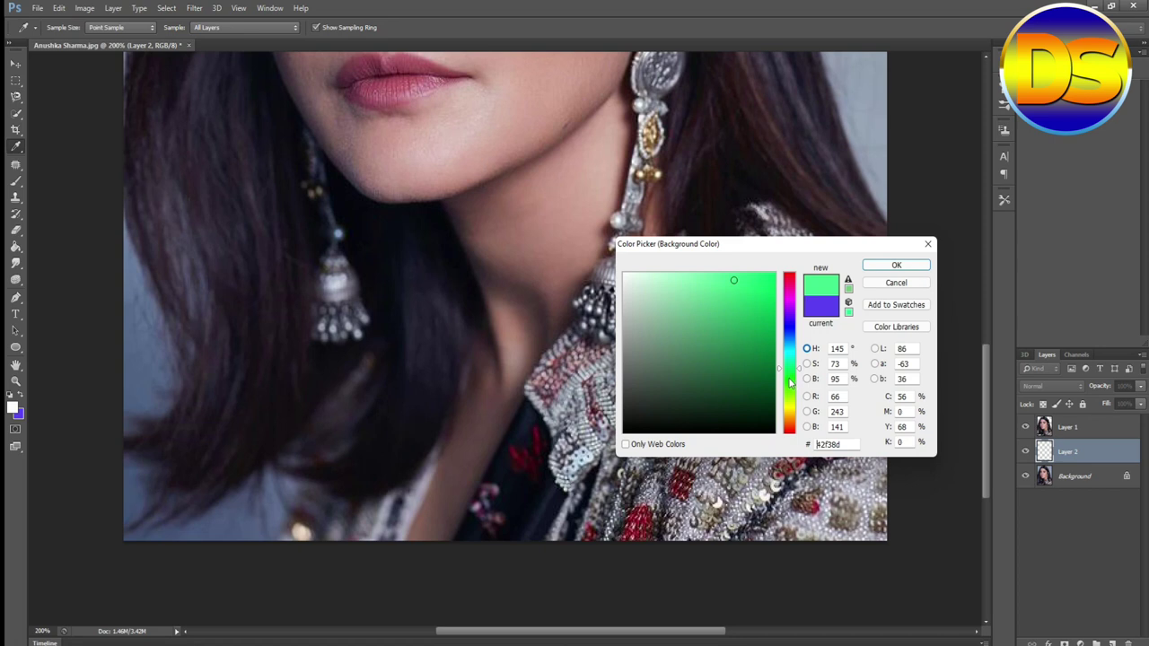
left_click(699, 380)
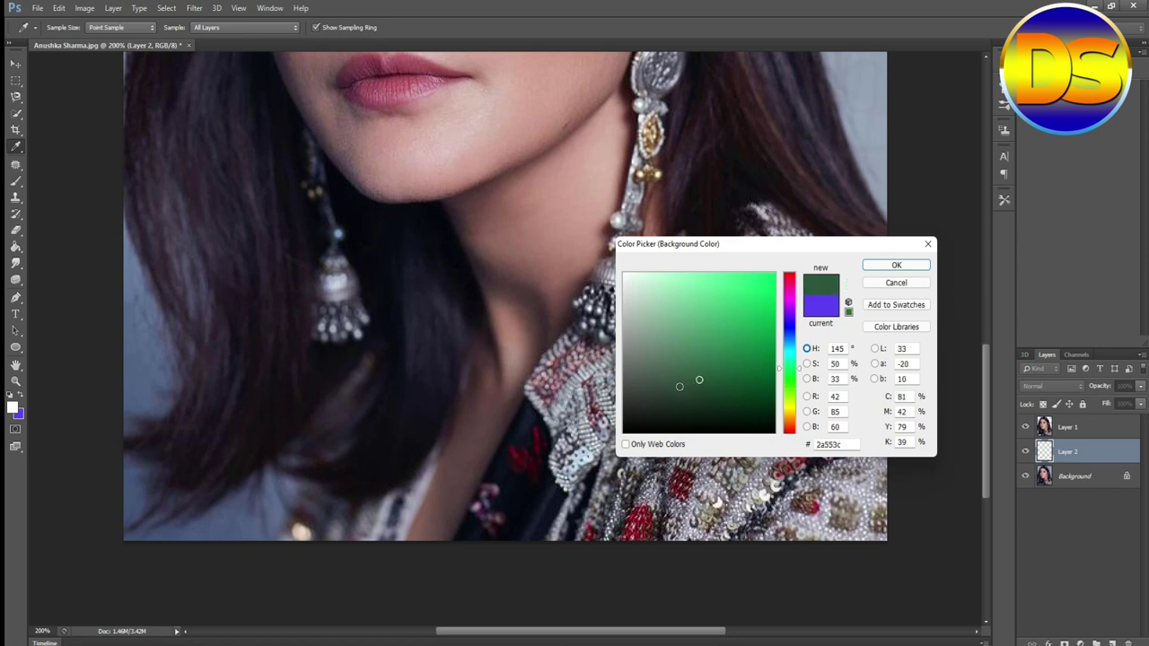
left_click(685, 374)
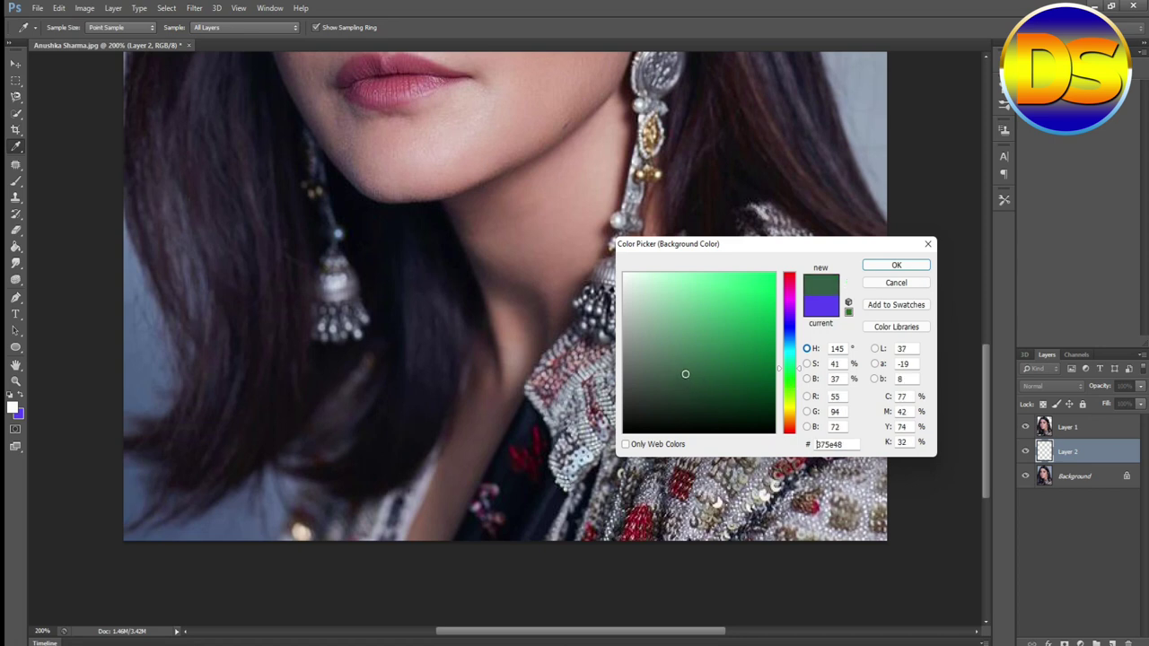
left_click(704, 376)
left_click(703, 359)
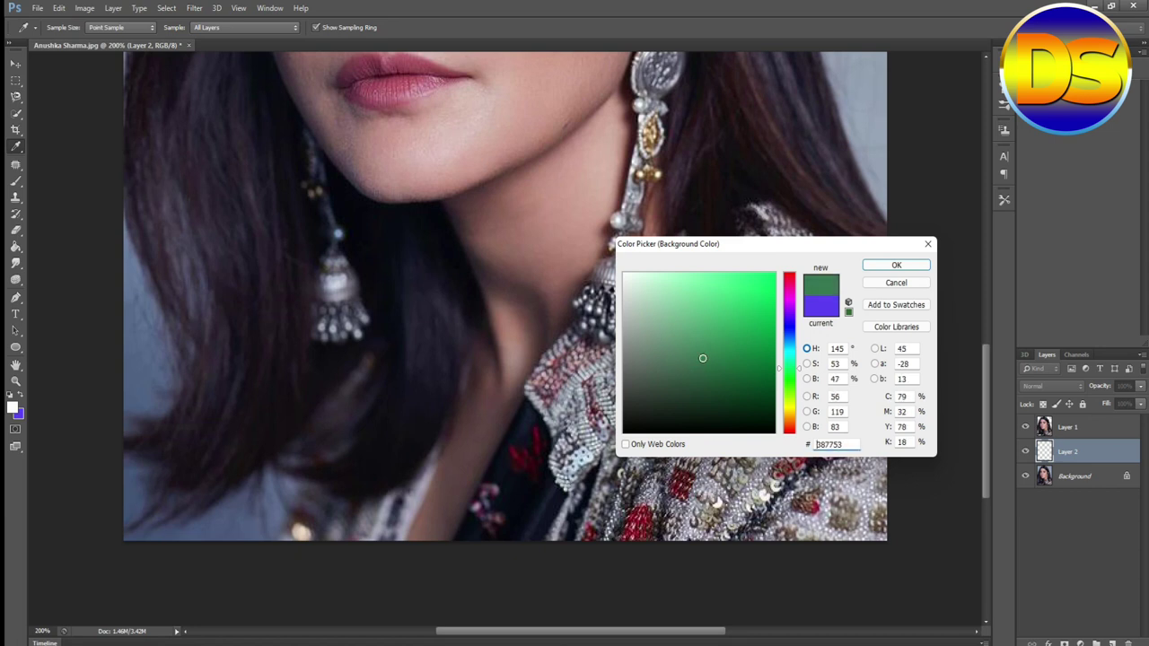
left_click(721, 358)
left_click(789, 389)
left_click(709, 369)
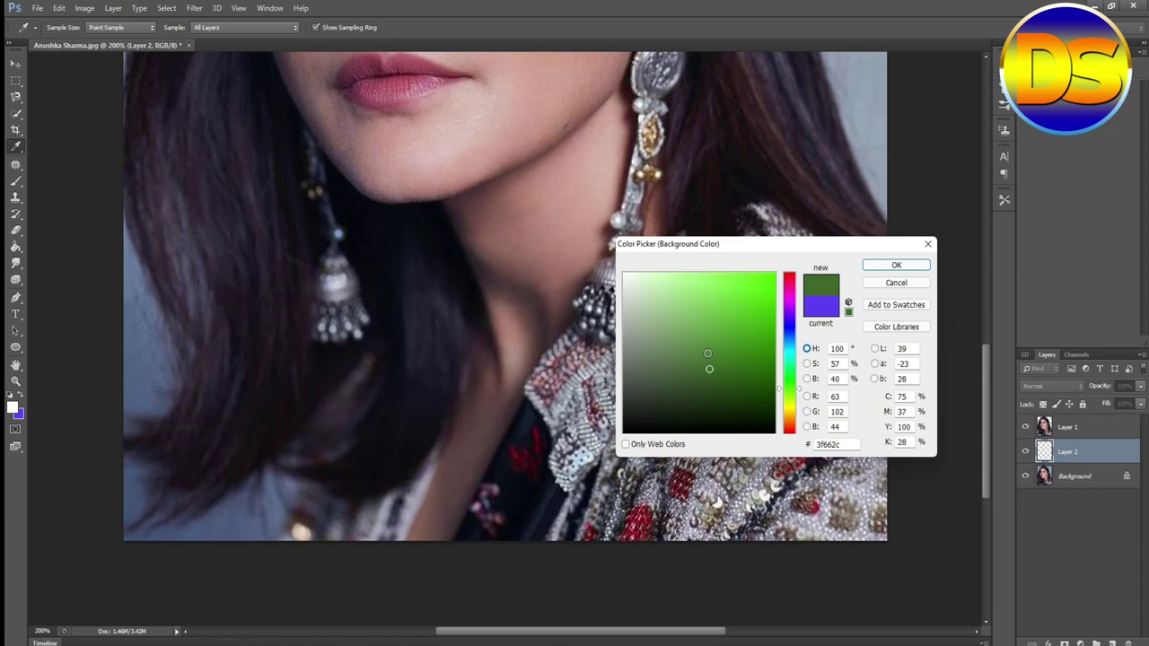
left_click(719, 372)
left_click(896, 265)
scroll(947, 446, "up", 2)
scroll(947, 446, "up", 5)
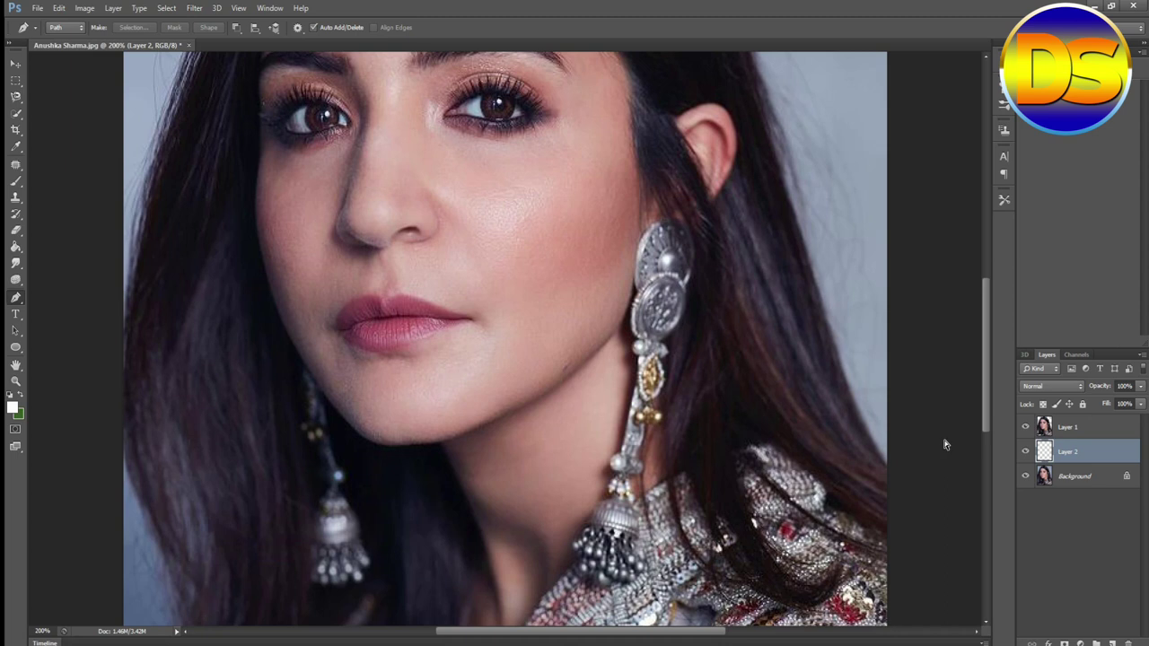
- Fill the empty layer behind the woman with the dark green background colour
key("ctrl+BackSpace")
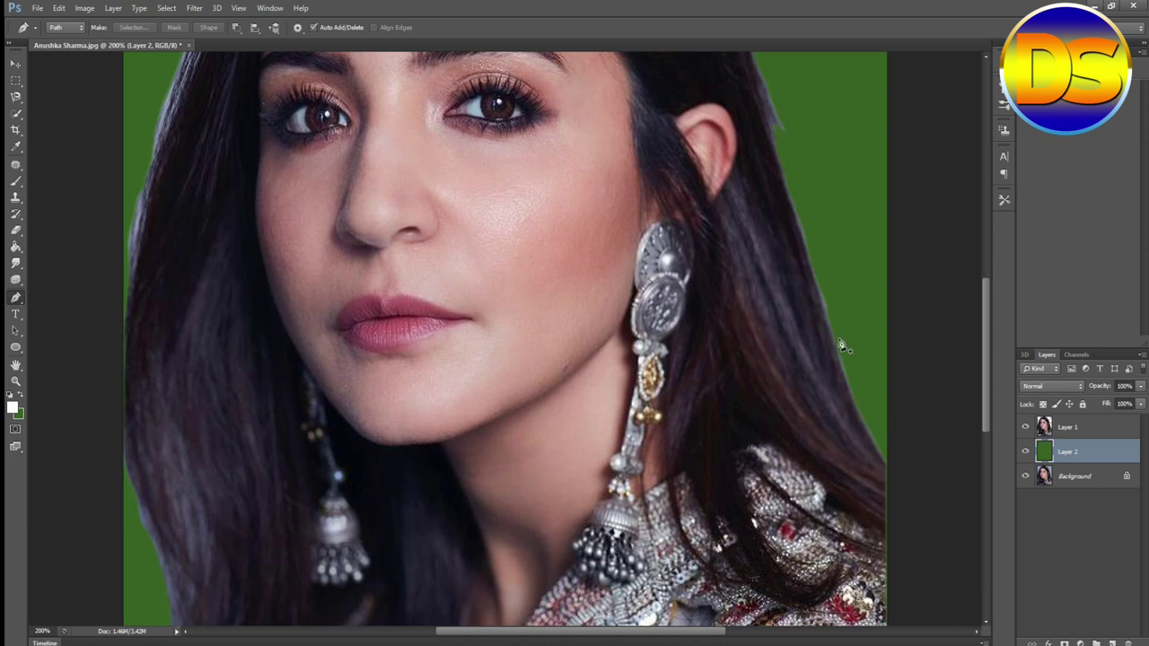
scroll(841, 342, "up", 6)
scroll(817, 341, "up", 2)
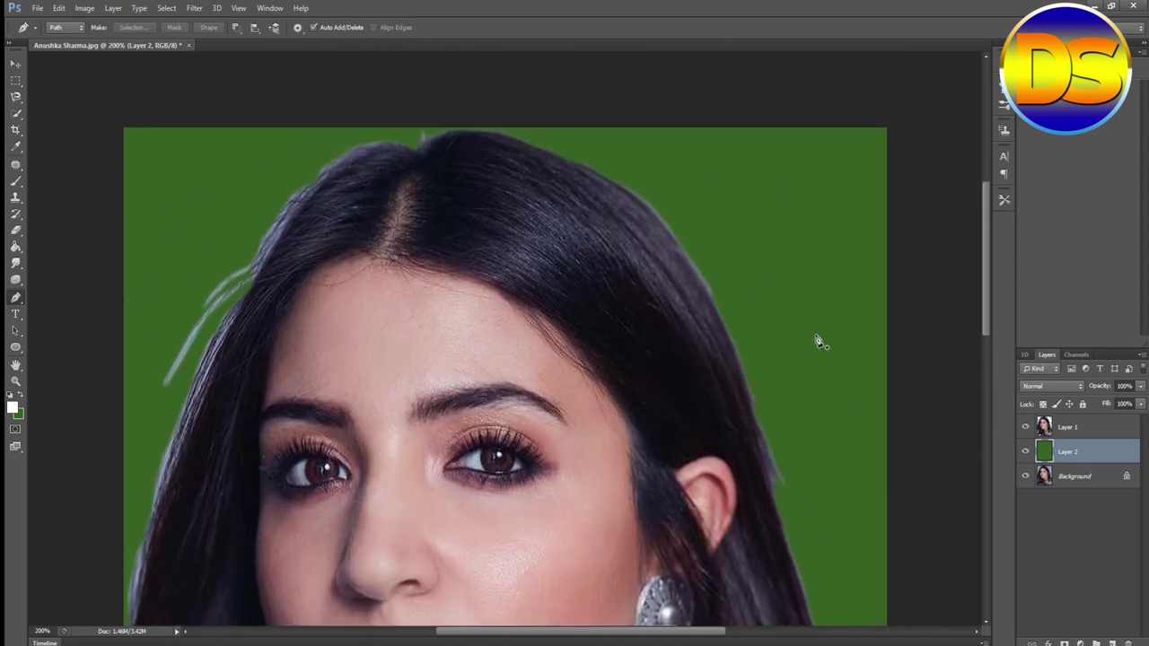
scroll(817, 342, "down", 2)
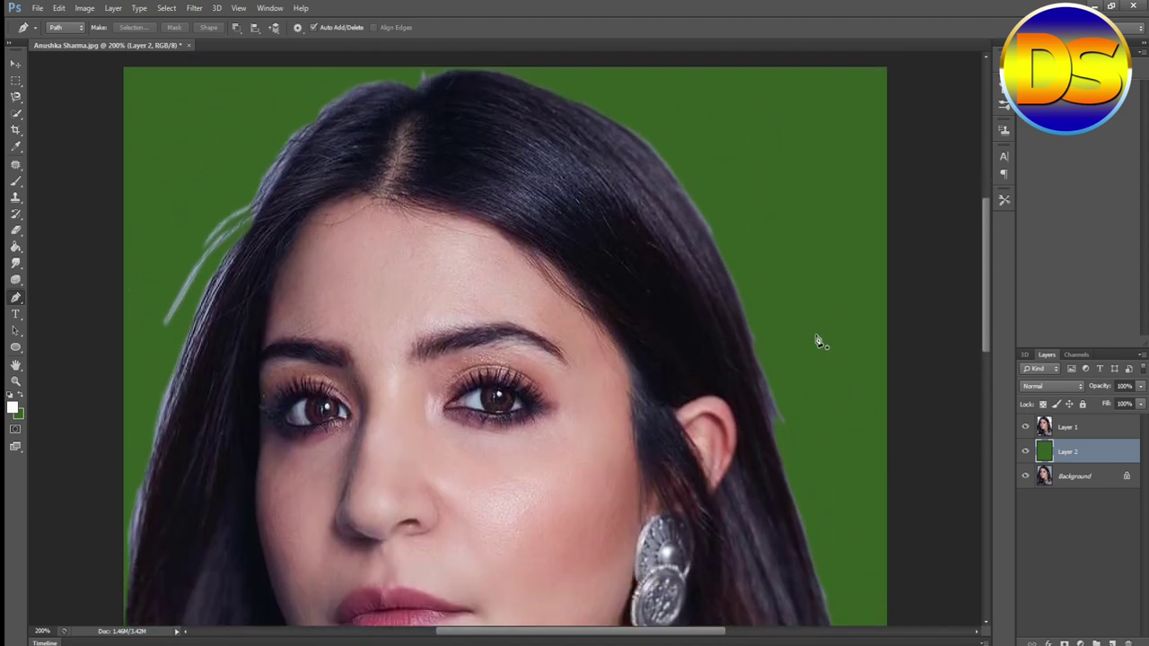
key("ctrl+minus")
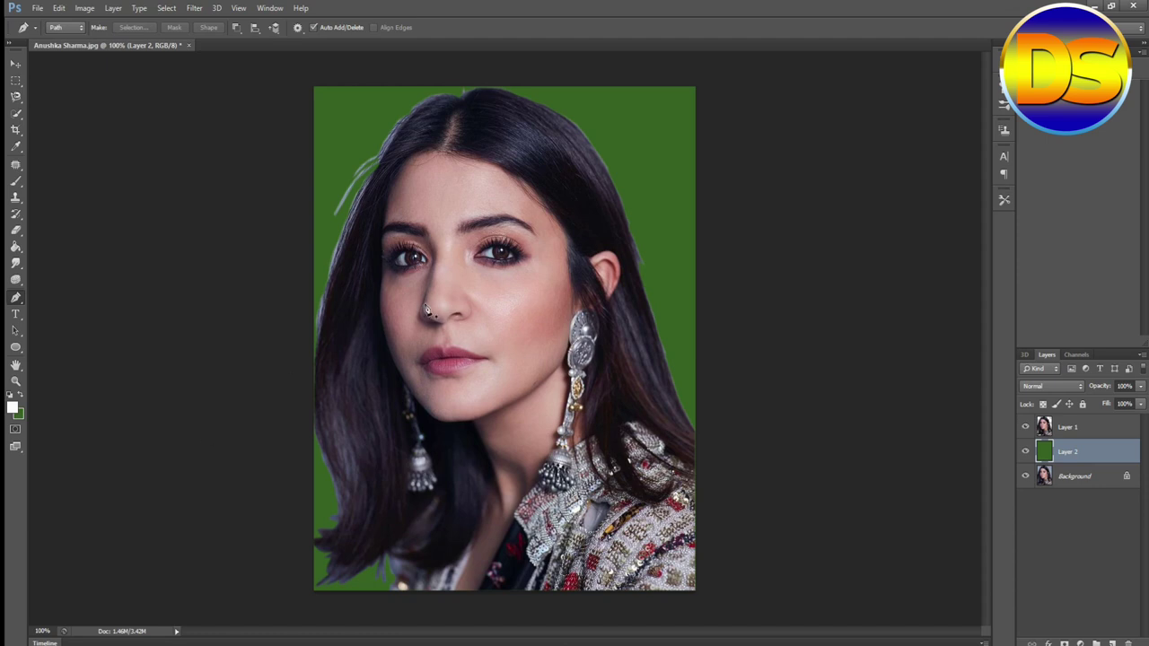
- Extend the crop frame beyond the photo on all four sides with the Crop Tool, giving it a landscape shape
left_click(16, 131)
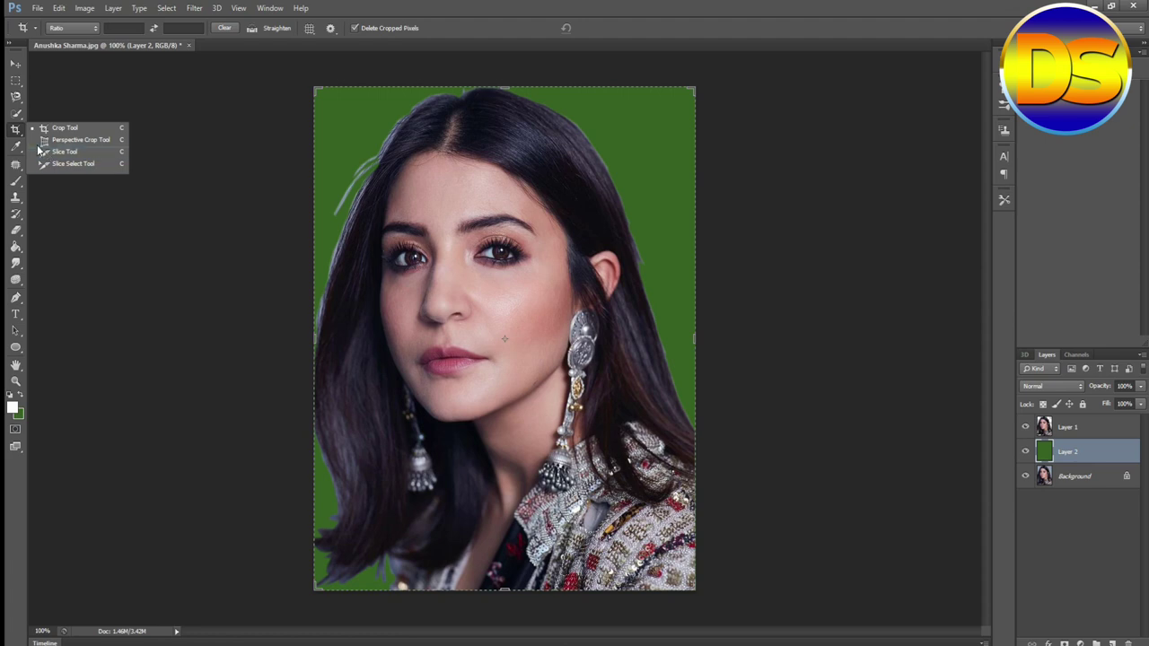
left_click(65, 127)
left_click_drag(692, 338, 780, 335)
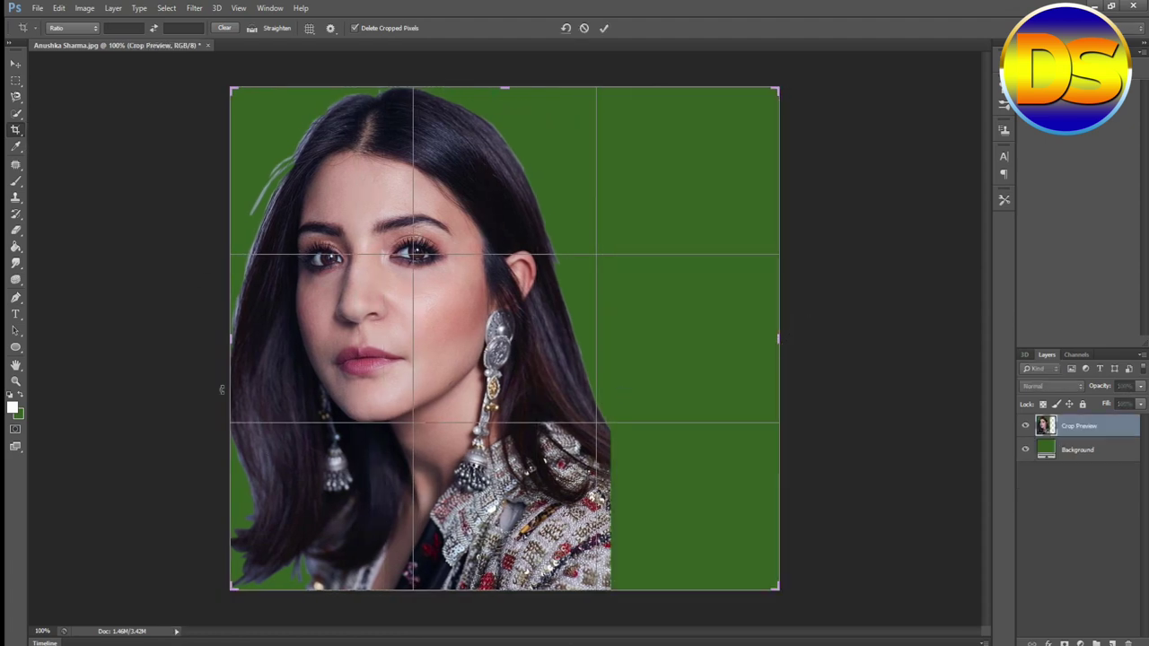
left_click_drag(505, 88, 505, 67)
left_click_drag(505, 610, 505, 616)
key("ctrl+minus")
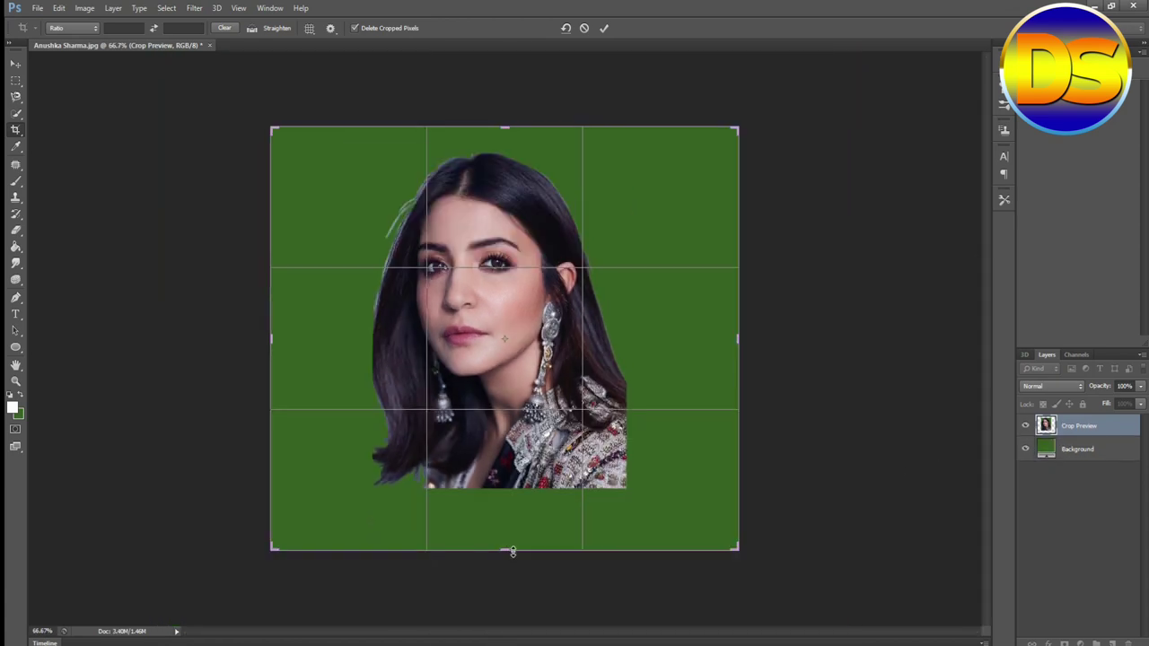
left_click_drag(739, 339, 757, 340)
left_click_drag(251, 338, 231, 338)
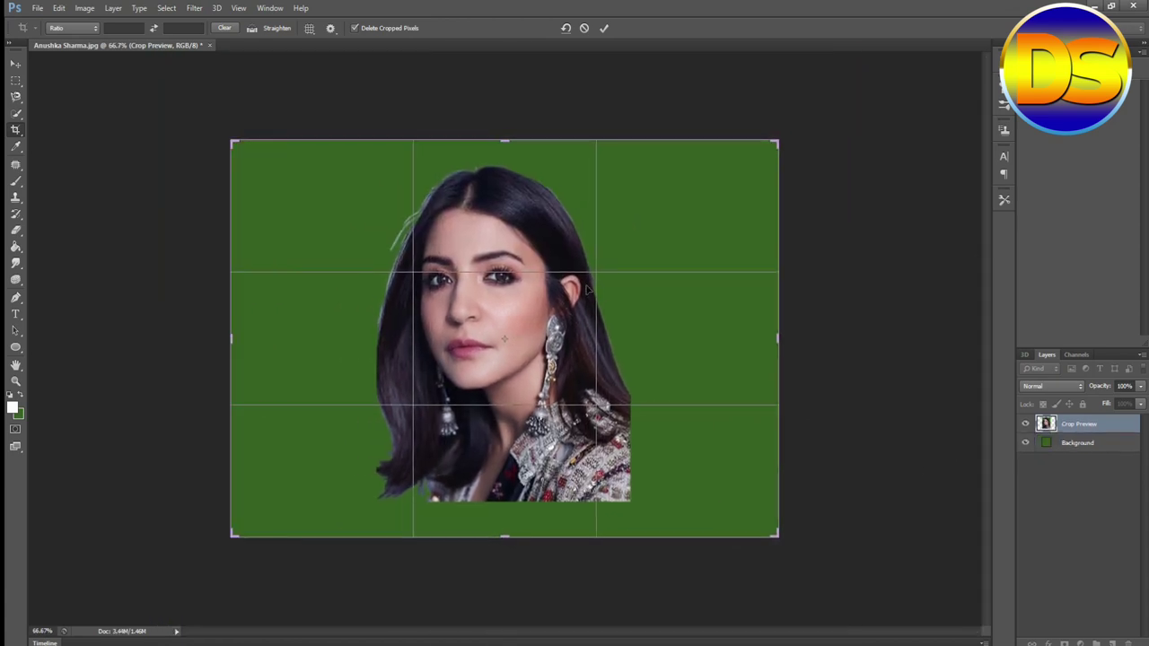
- Enlarge the crop frame slightly more above the head and on both sides of the woman, and apply the crop
left_click_drag(505, 140, 505, 132)
left_click_drag(778, 339, 784, 337)
left_click_drag(505, 546, 506, 546)
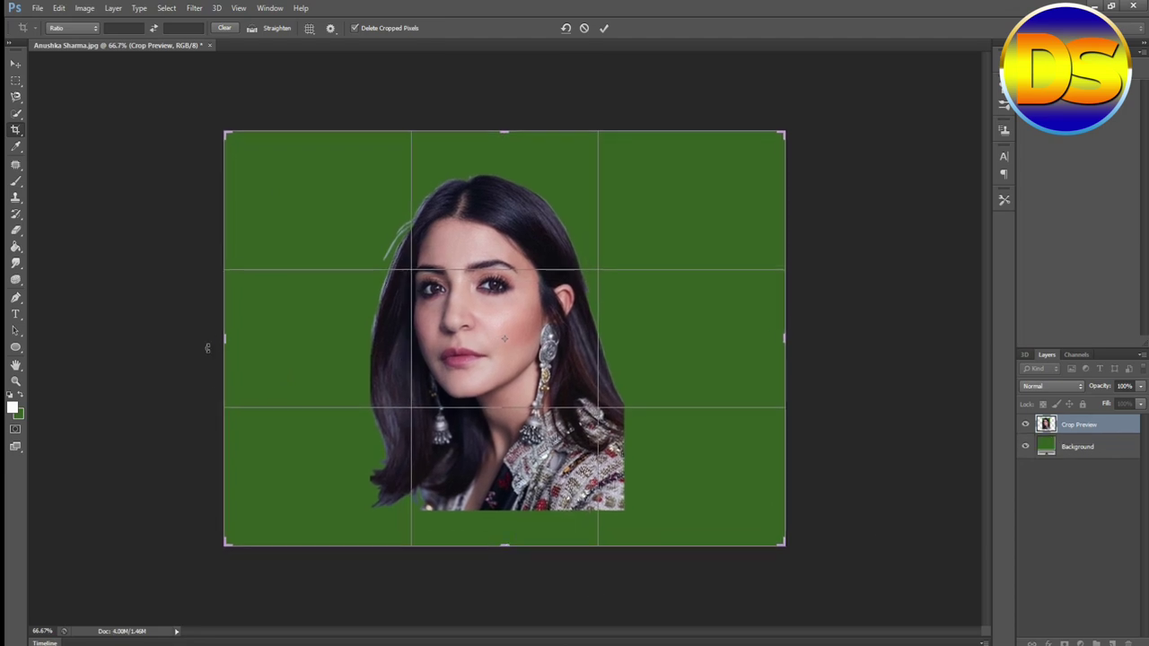
left_click_drag(224, 338, 214, 338)
left_click_drag(809, 312, 821, 325)
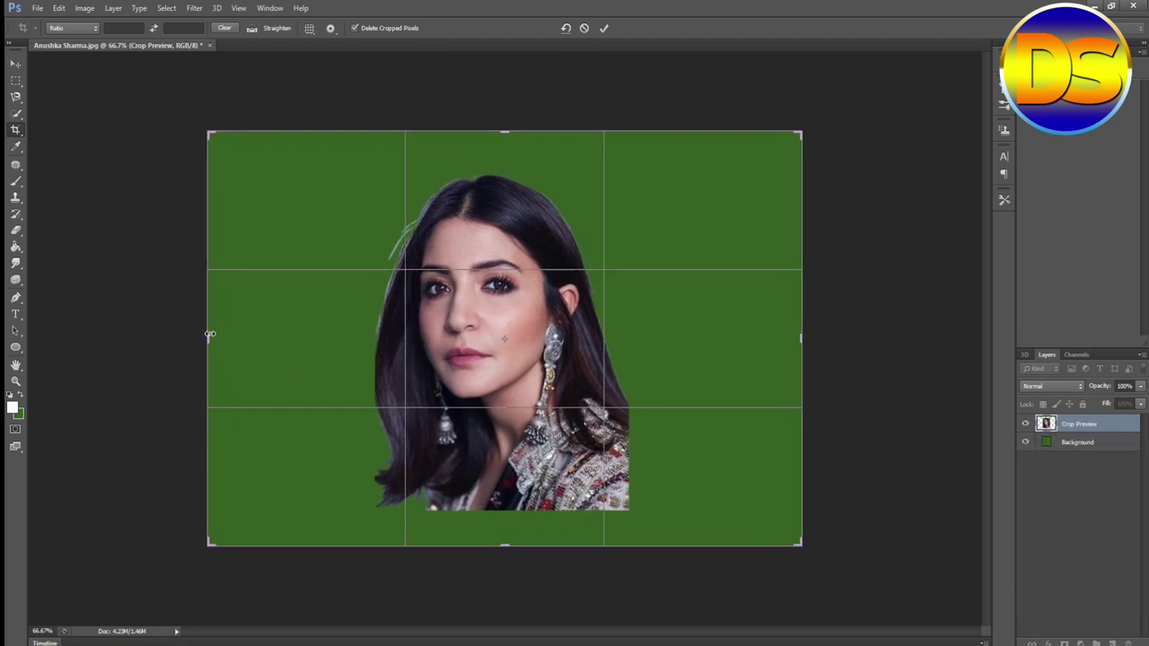
left_click_drag(208, 335, 203, 334)
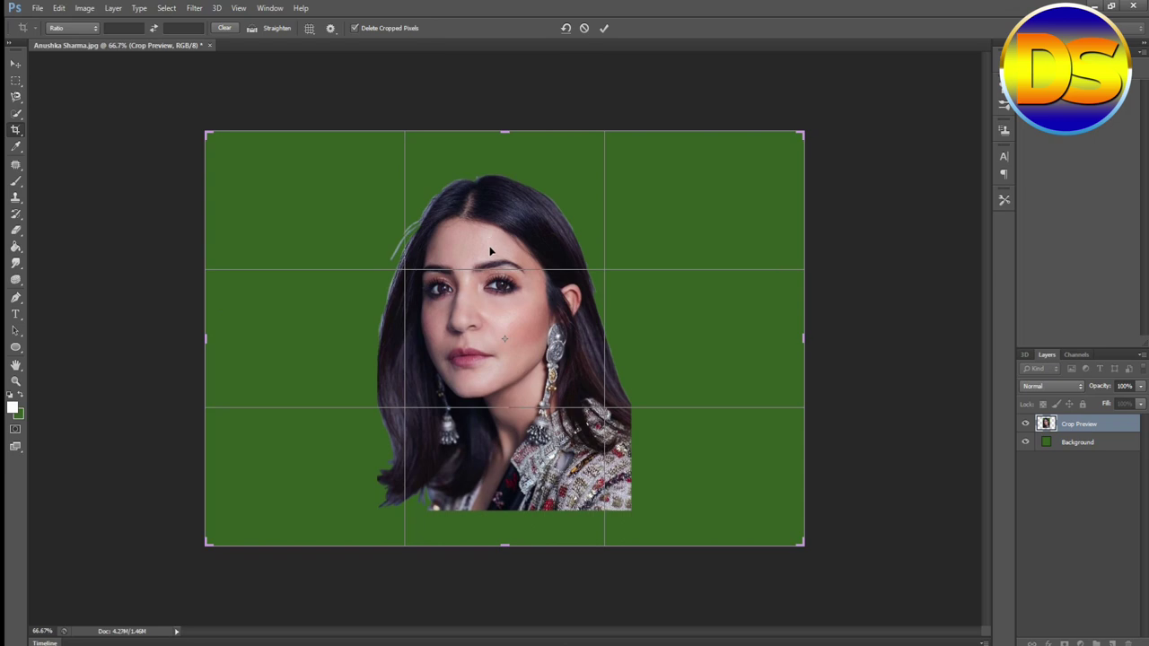
left_click(15, 80)
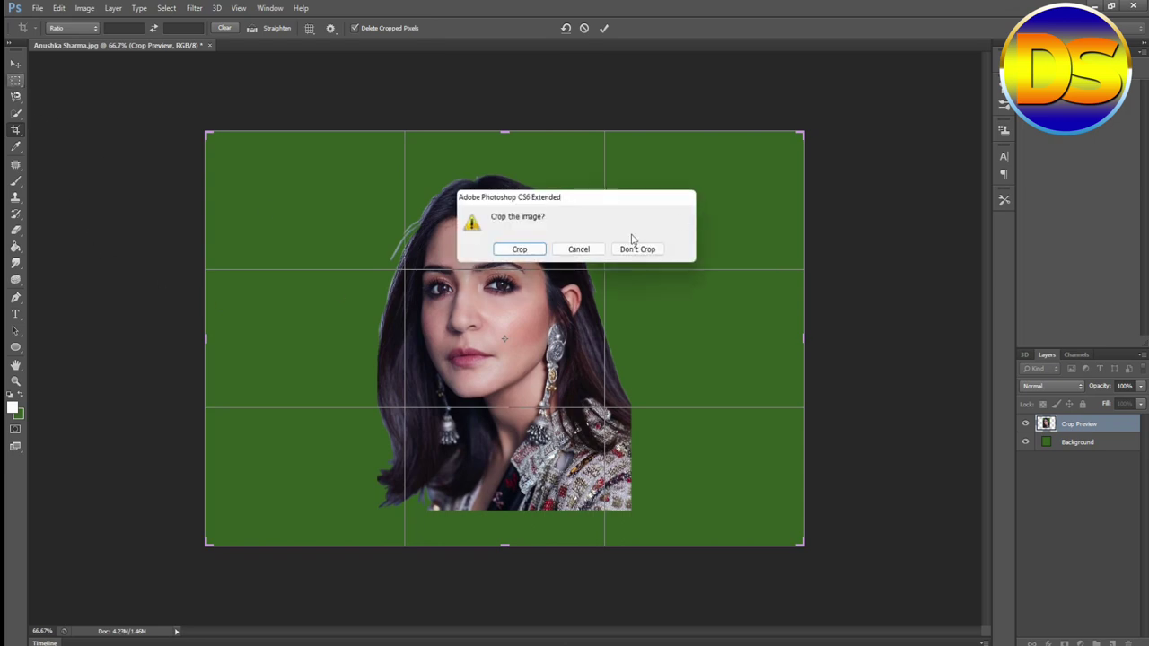
left_click(515, 248)
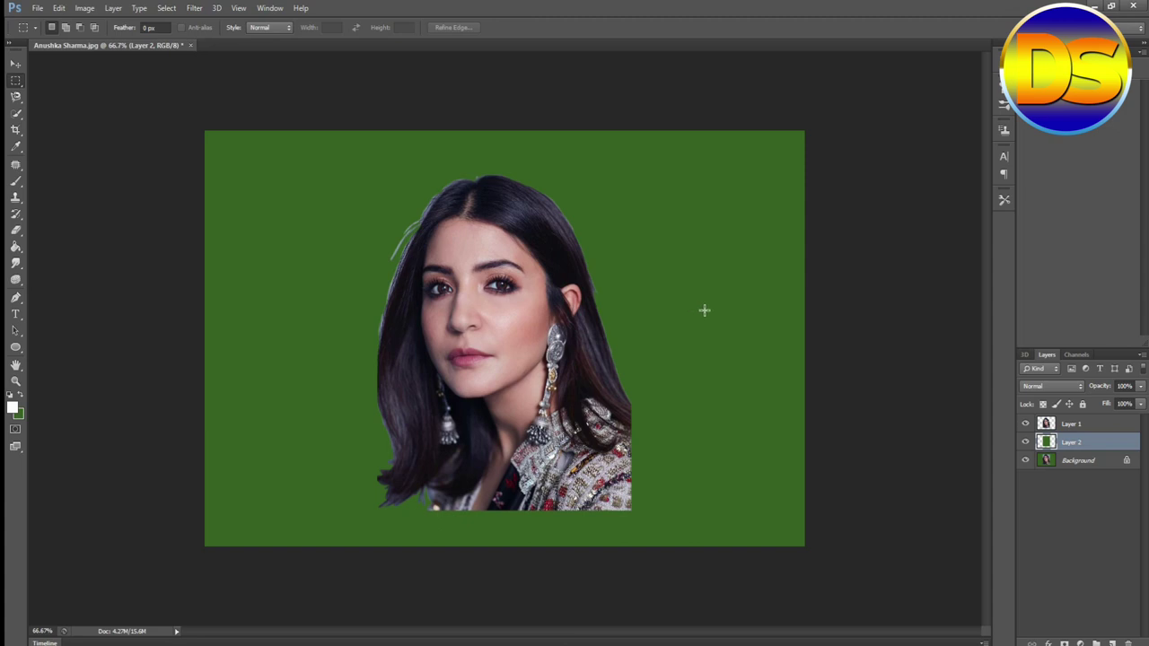
- Apply Levels to the woman's cutout on Layer 1 with RGB output levels of 22 and 238
left_click(1074, 430)
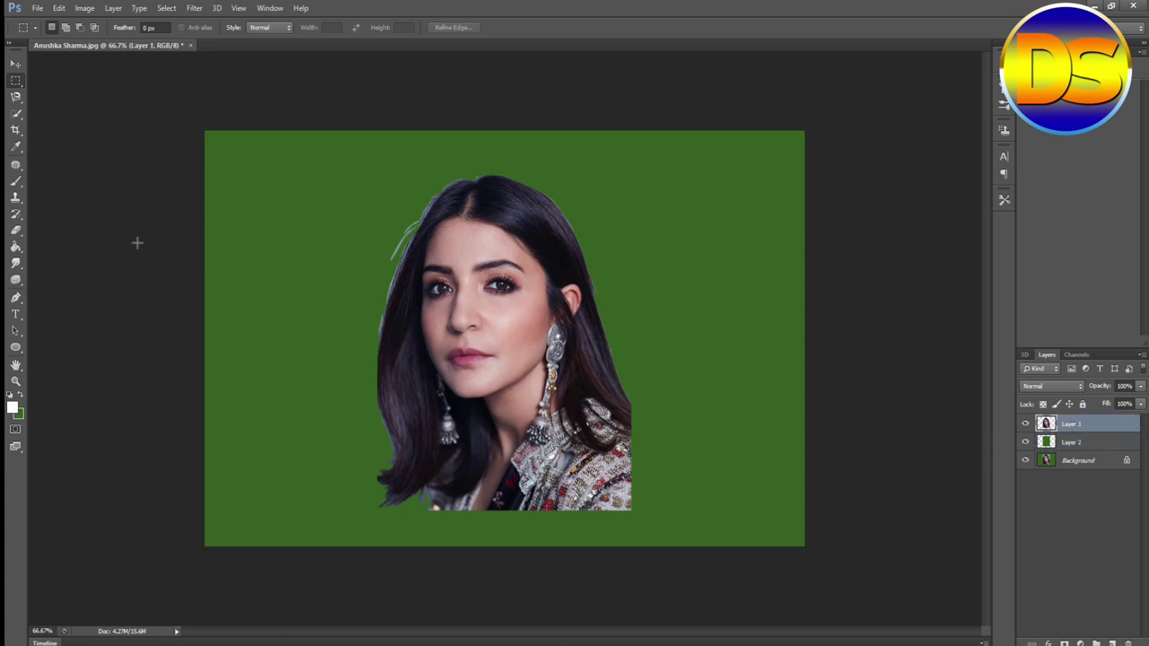
left_click(85, 8)
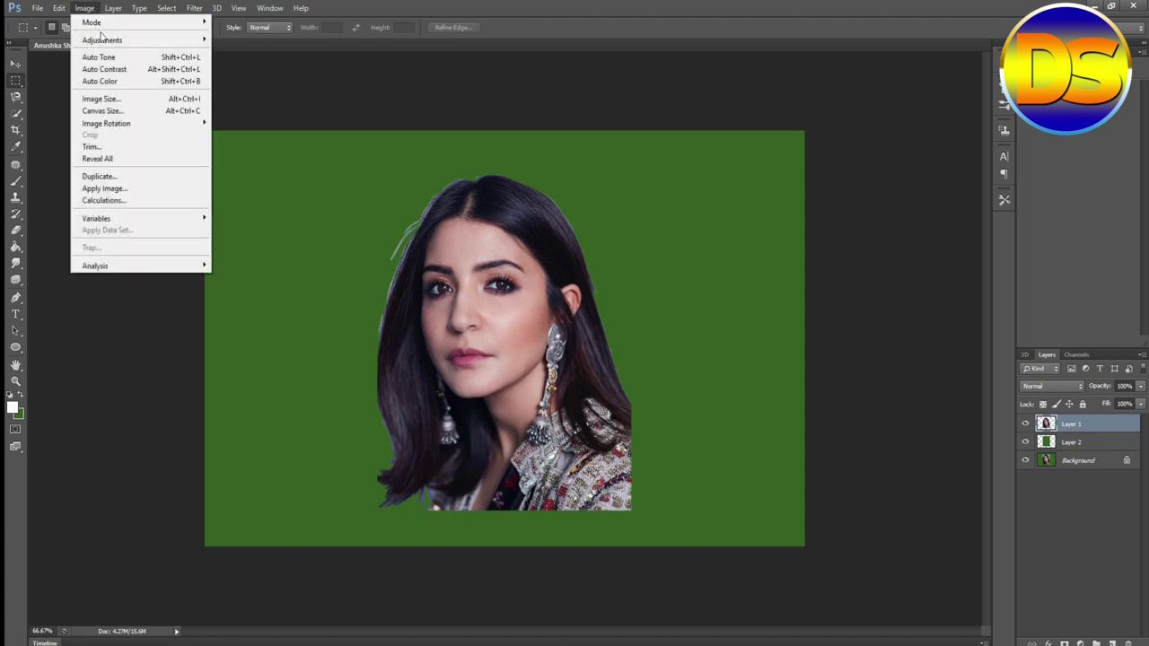
mouse_move(112, 41)
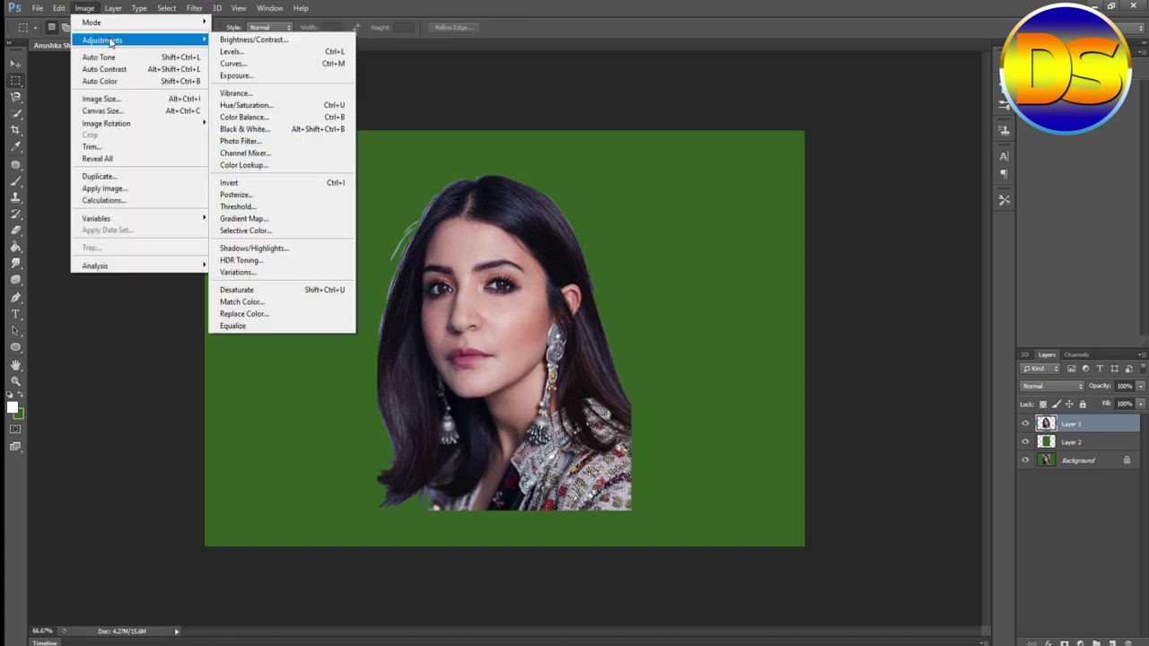
left_click(242, 54)
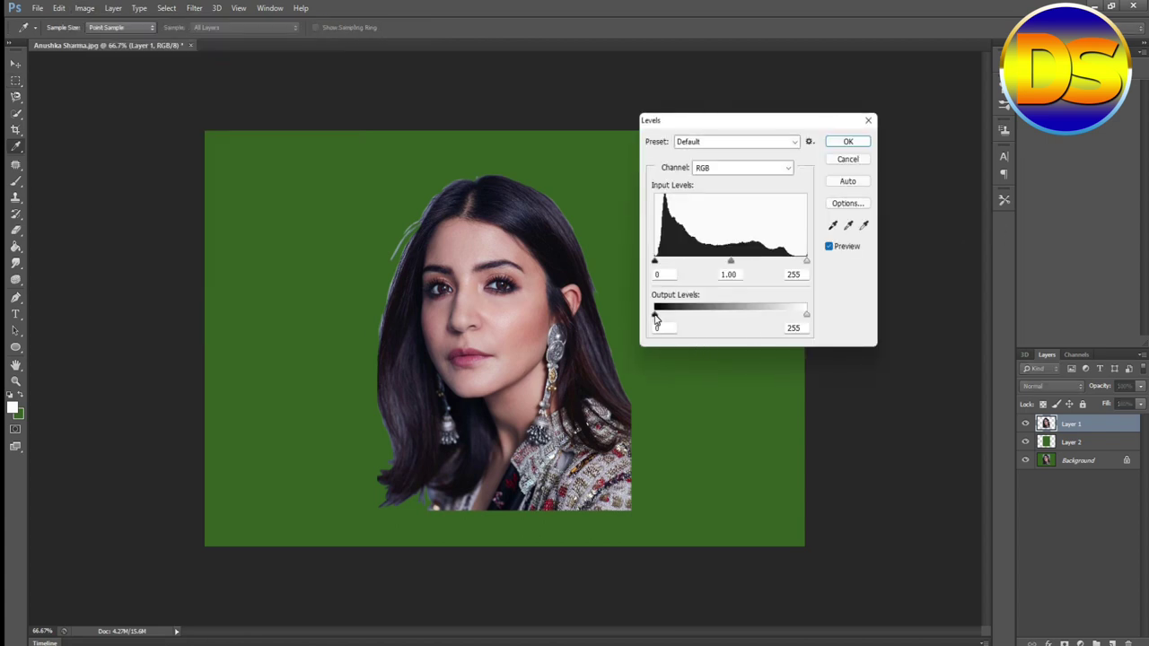
left_click_drag(656, 317, 670, 315)
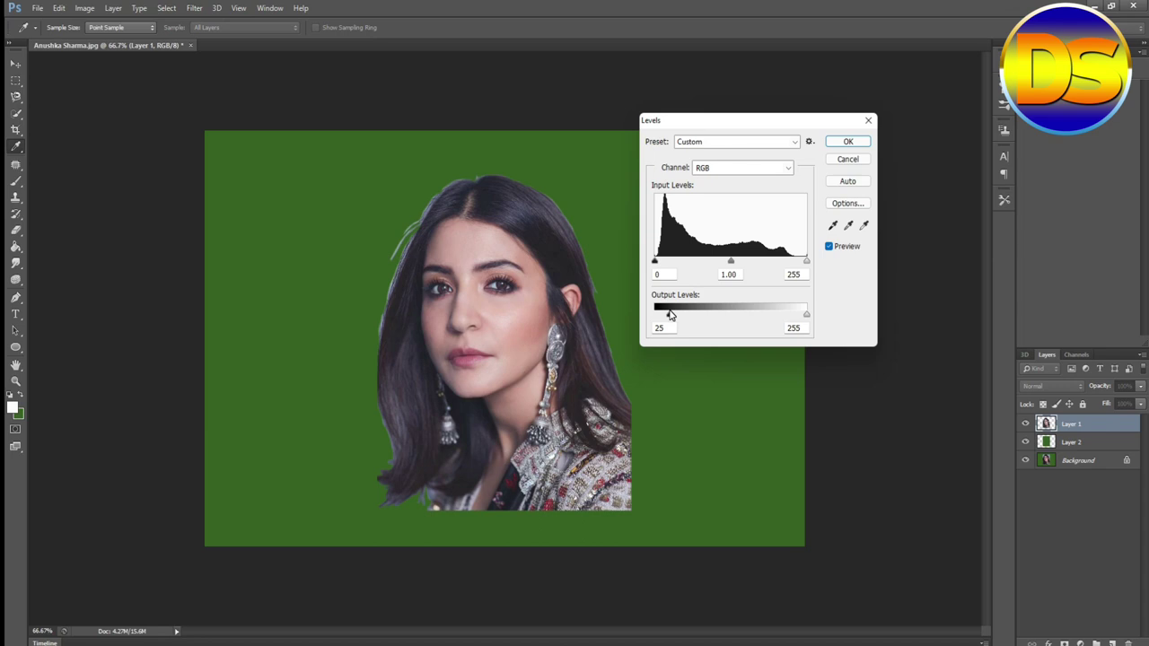
left_click_drag(670, 315, 668, 316)
left_click(667, 315)
mouse_move(806, 318)
left_mouse_down()
mouse_move(777, 319)
mouse_move(790, 317)
left_mouse_up()
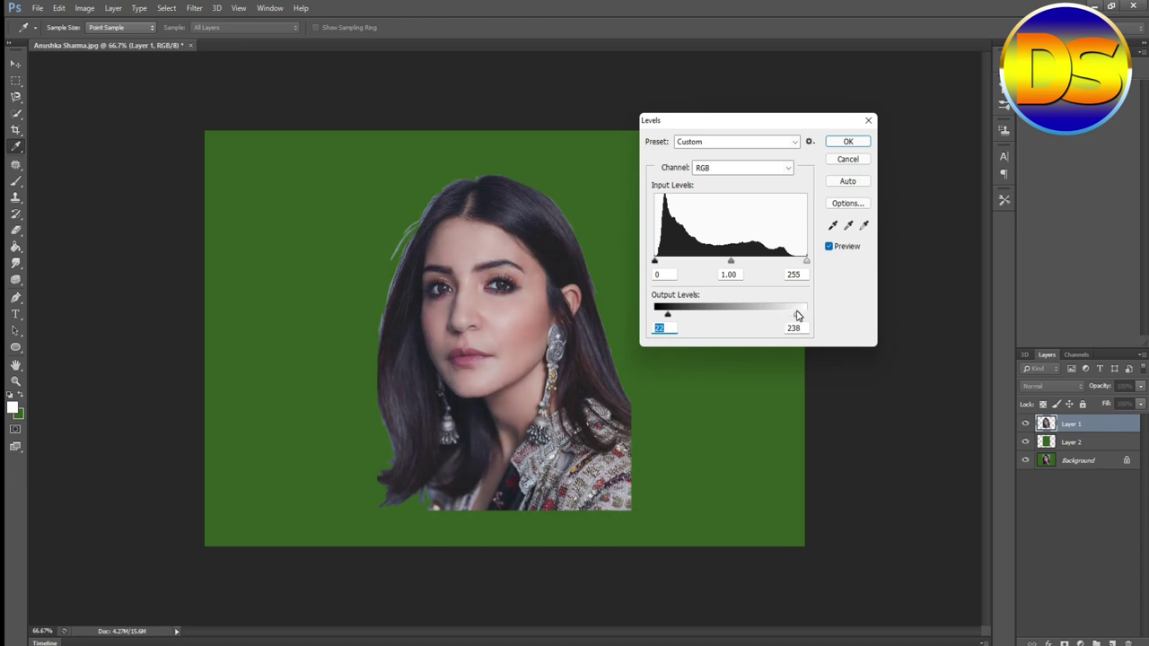
left_click(797, 315)
left_click(839, 144)
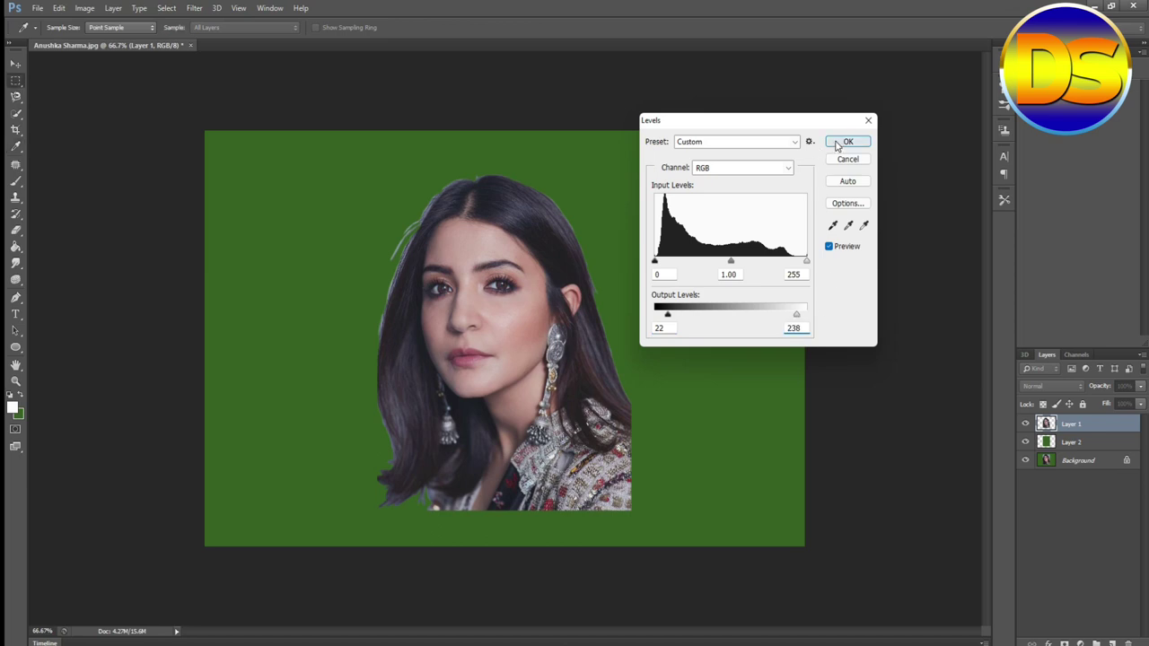
- Brighten the woman's layer with Curves, raising the RGB midtones to output 123 at input 110
left_click(85, 8)
mouse_move(112, 41)
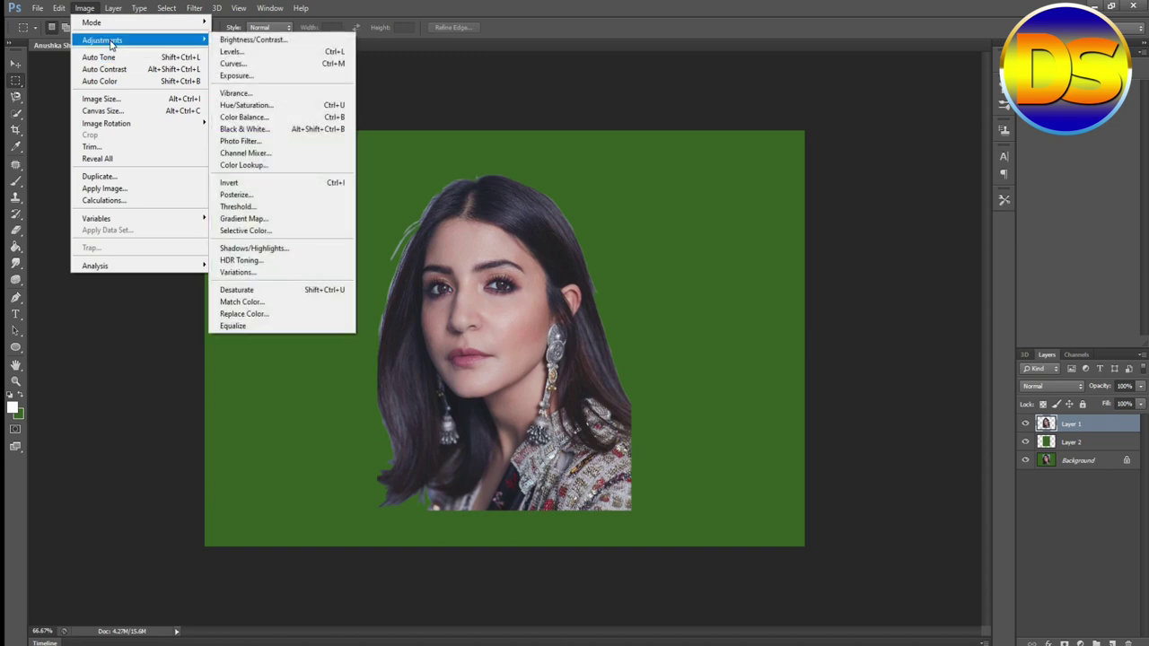
left_click(250, 64)
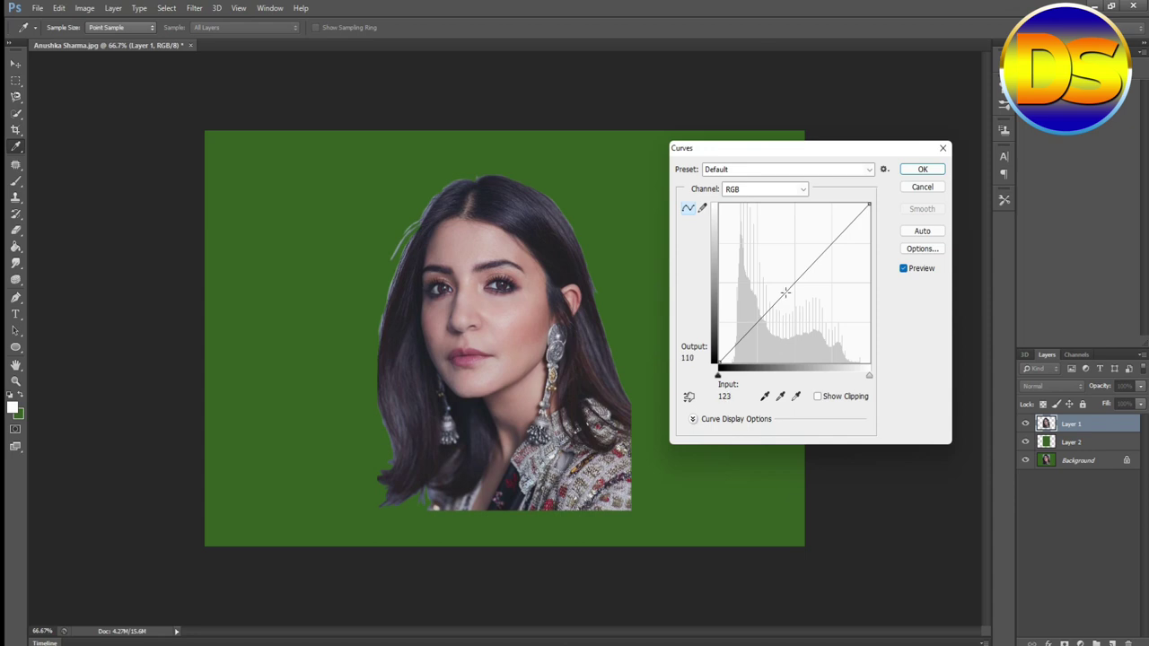
left_click_drag(785, 289, 783, 284)
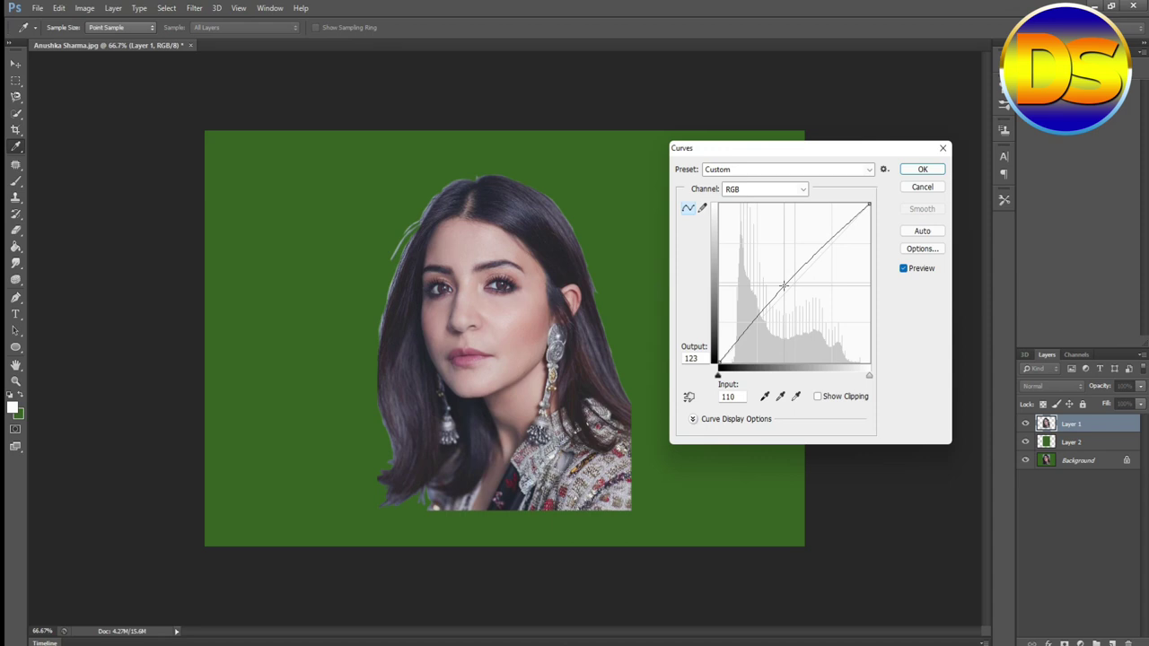
left_click(921, 170)
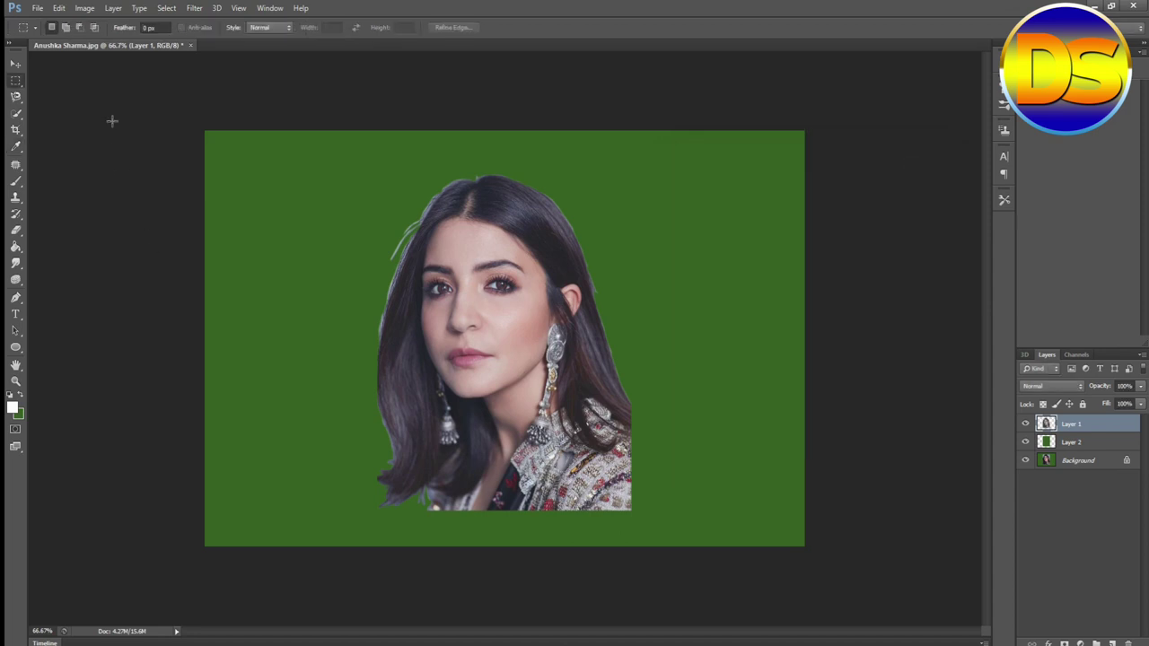
- Shift the midtones of the woman's layer slightly towards cyan with Color Balance, preserving luminosity
left_click(84, 9)
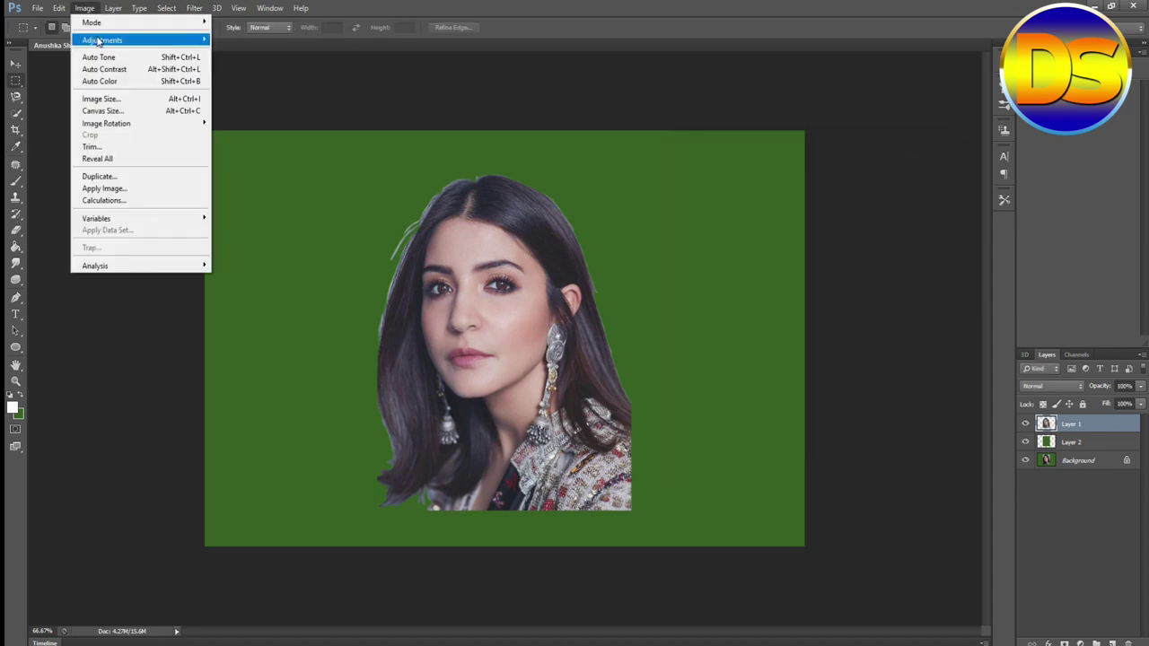
mouse_move(131, 44)
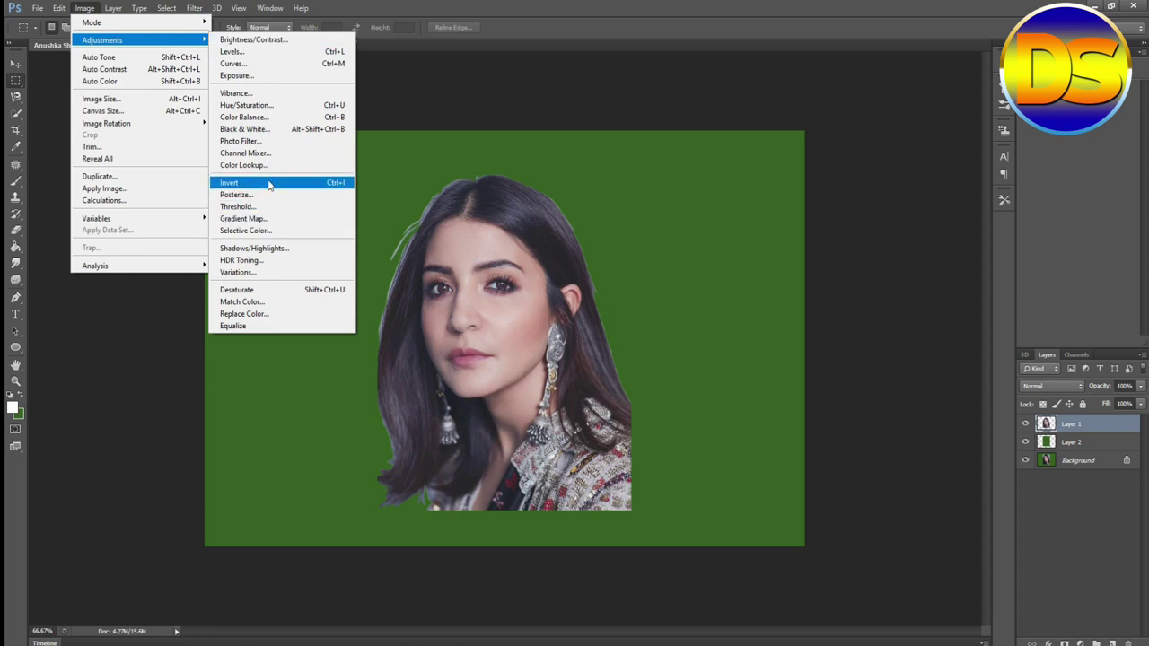
left_click(269, 120)
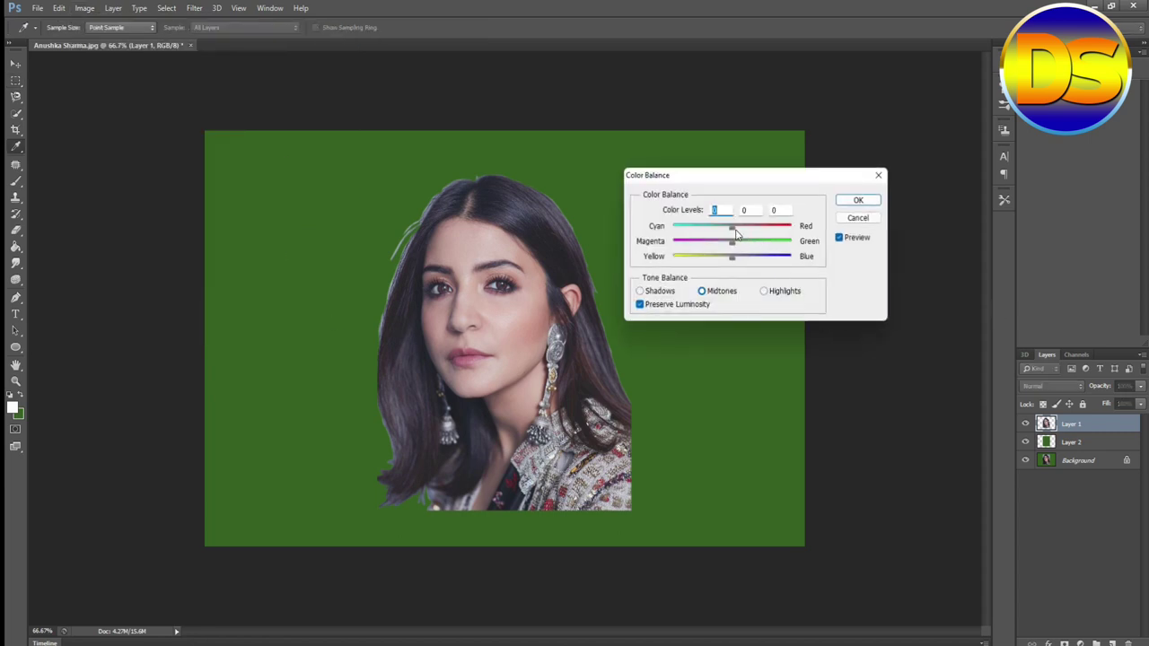
left_click_drag(733, 230, 726, 231)
mouse_move(726, 231)
left_mouse_down()
mouse_move(743, 231)
mouse_move(732, 230)
left_mouse_up()
left_click(727, 231)
left_click(857, 200)
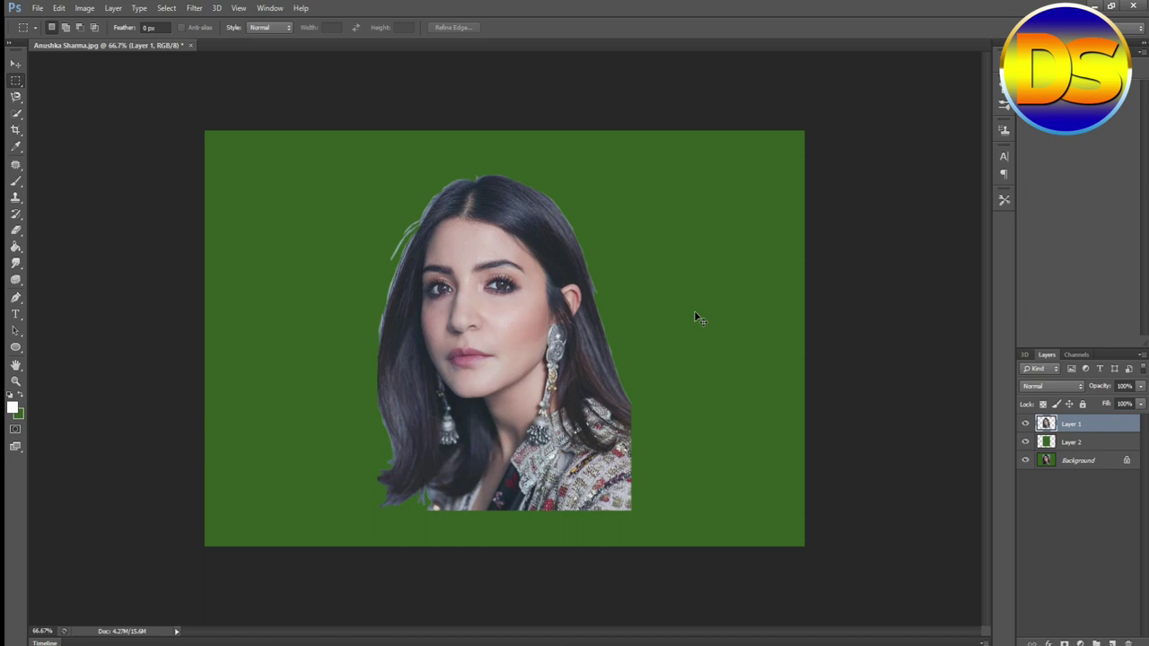
- Sharpen the woman's cutout on Layer 1 with Unsharp Mask, raising the amount slightly and fine-tuning the radius
key("ctrl+plus")
scroll(582, 350, "up", 6)
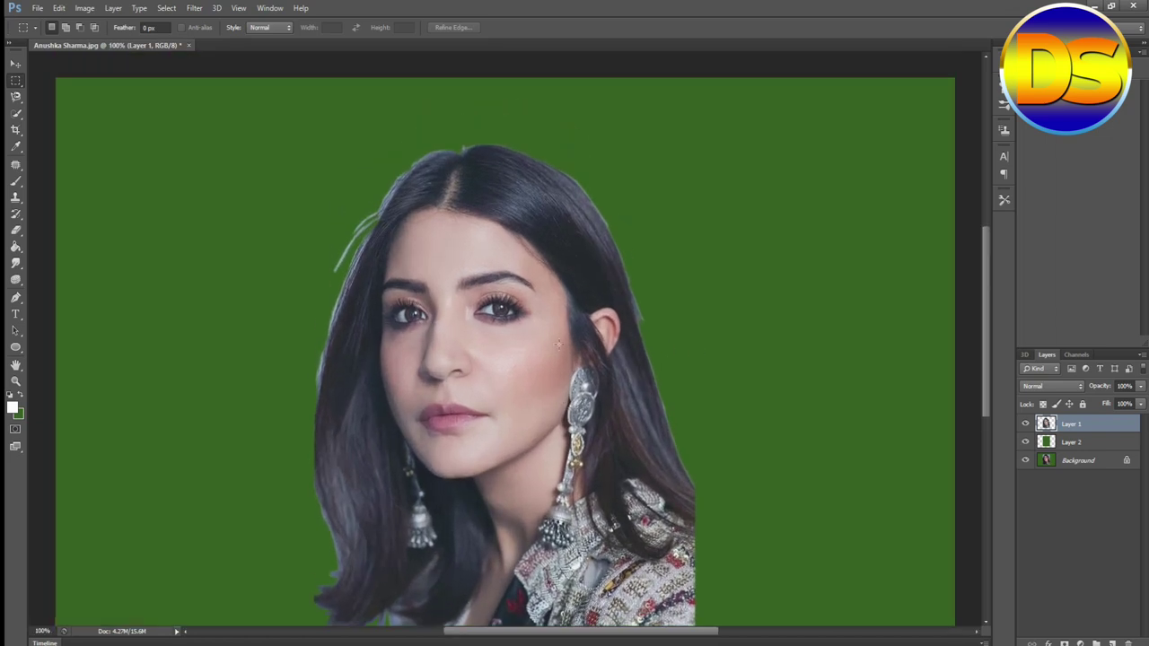
scroll(560, 346, "down", 4)
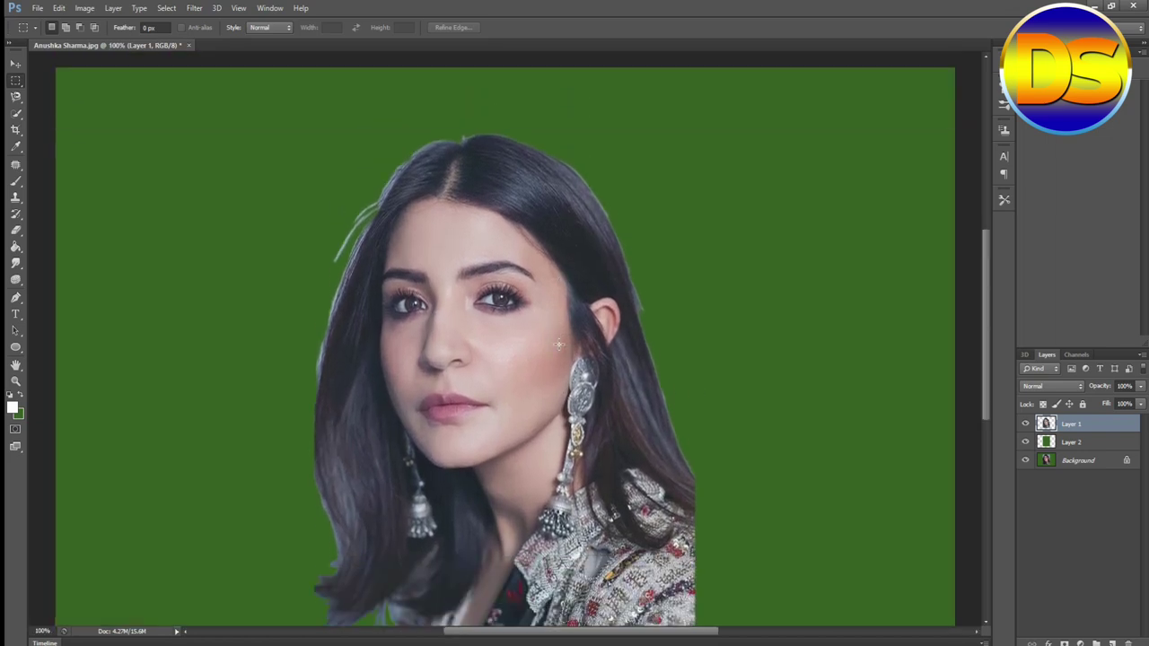
scroll(557, 344, "up", 2)
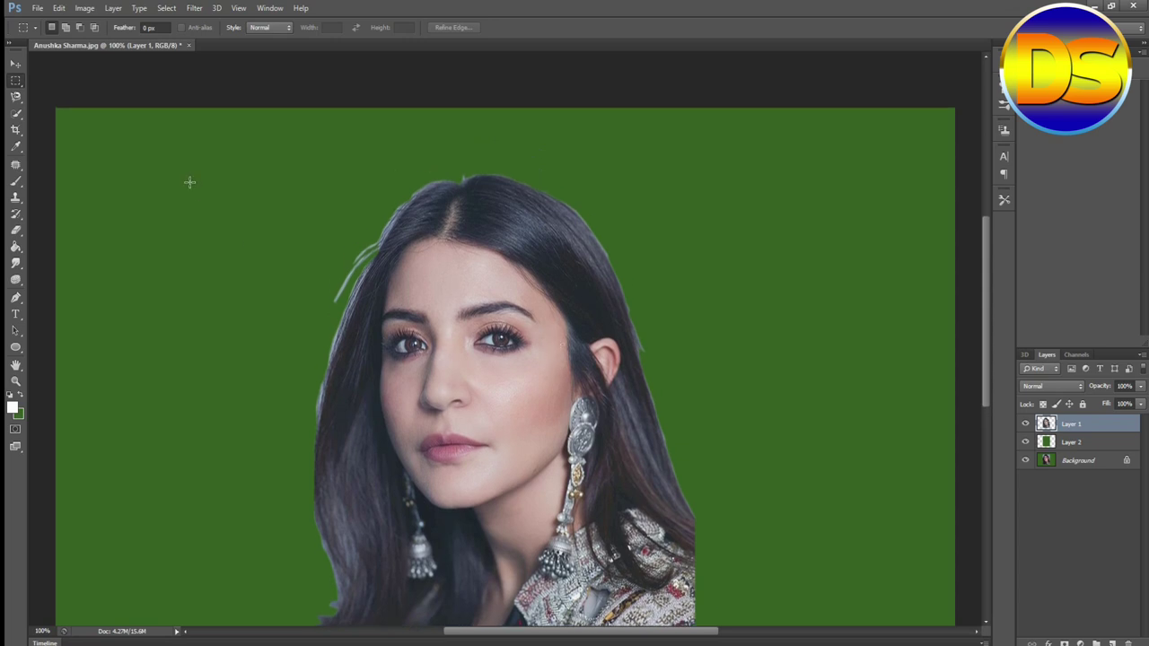
scroll(369, 284, "down", 3)
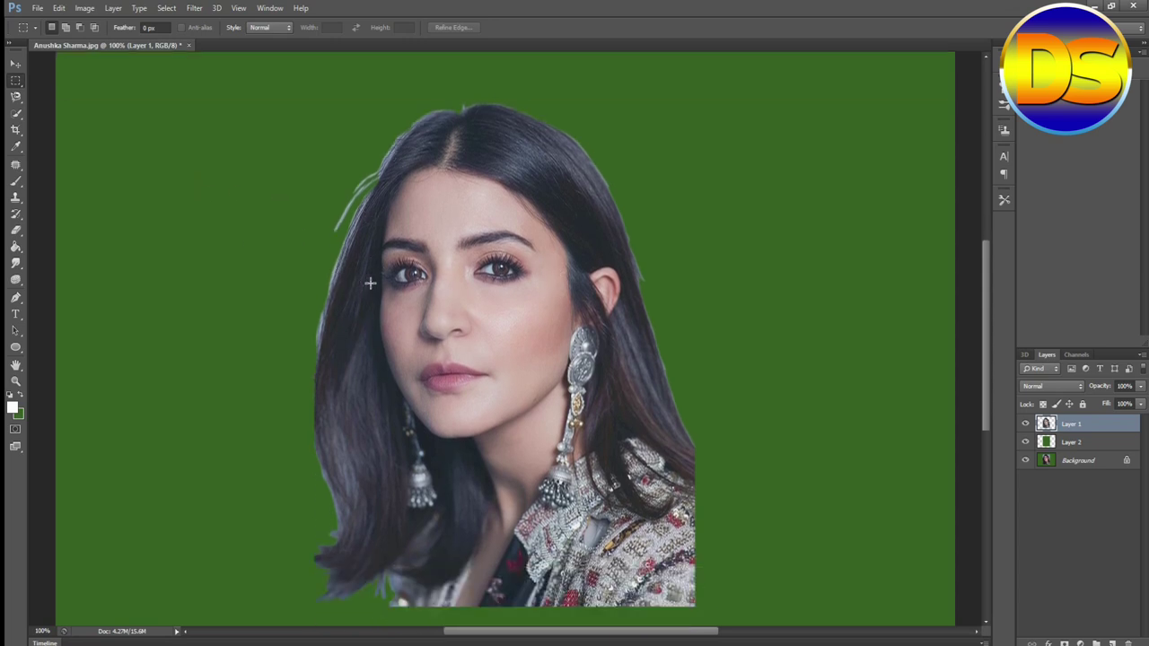
scroll(357, 285, "up", 1)
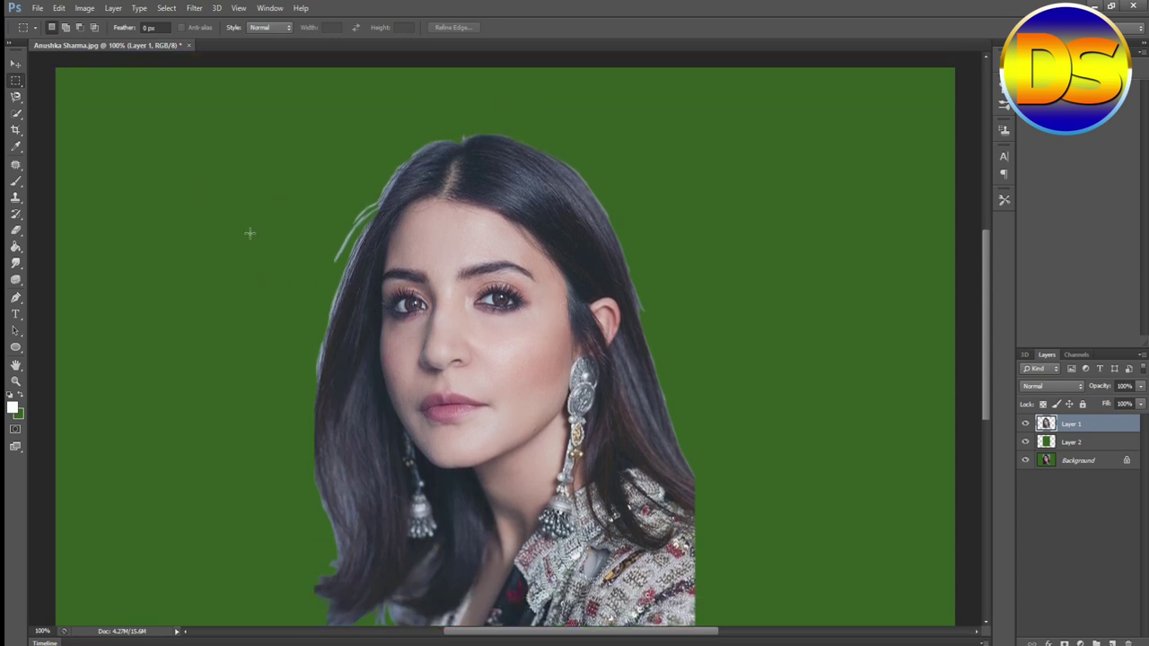
left_click(166, 9)
left_click(191, 9)
left_click(192, 9)
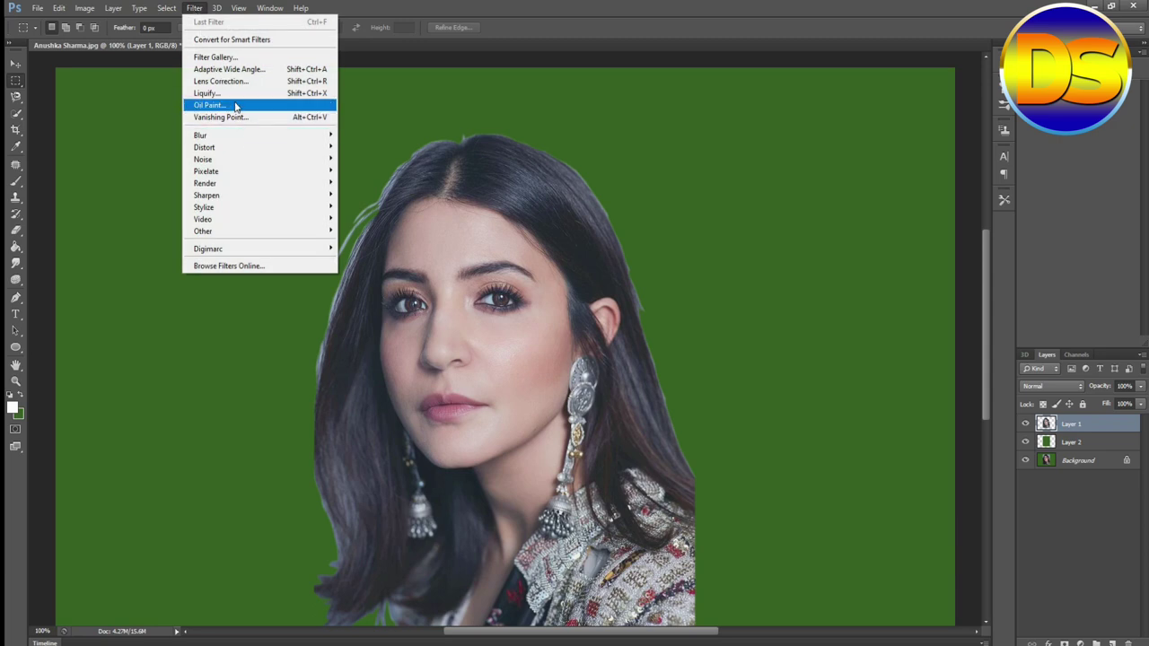
mouse_move(237, 206)
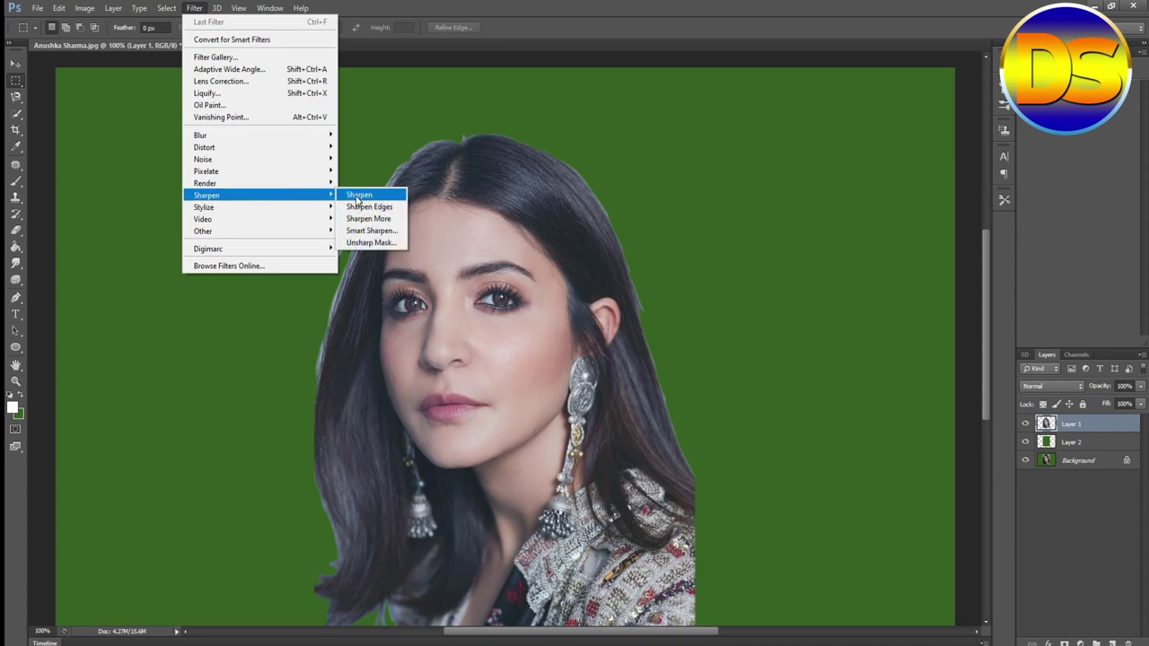
left_click(359, 243)
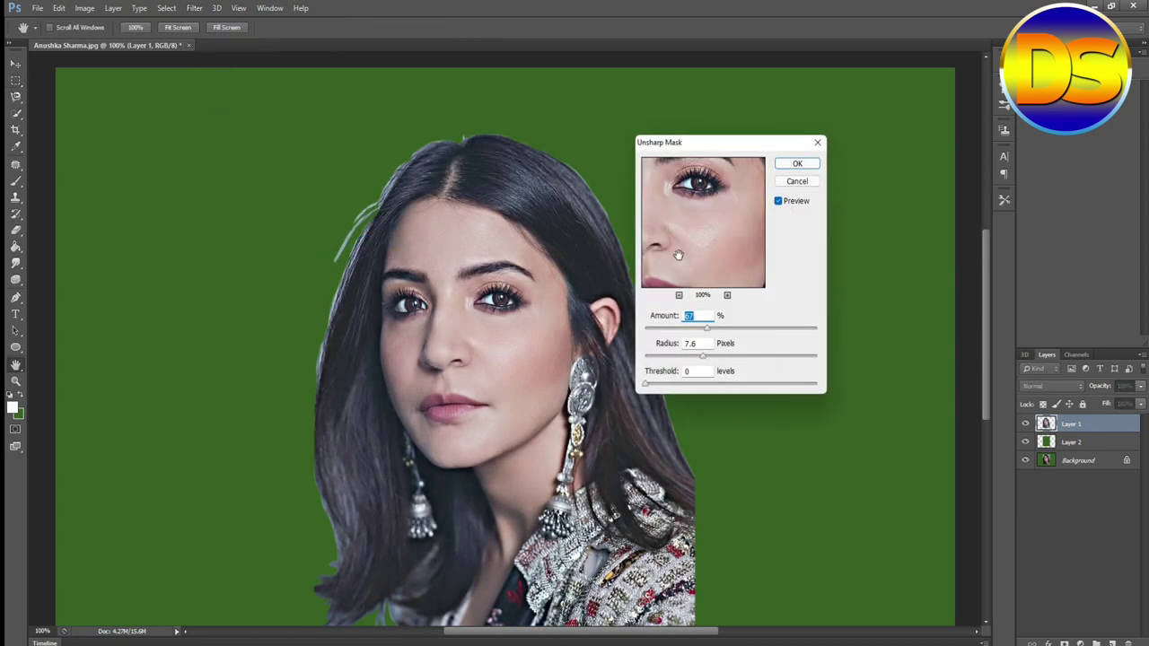
left_click_drag(708, 330, 712, 331)
left_click_drag(705, 357, 704, 358)
left_click_drag(700, 361, 704, 361)
left_click_drag(704, 360, 706, 357)
left_click(795, 167)
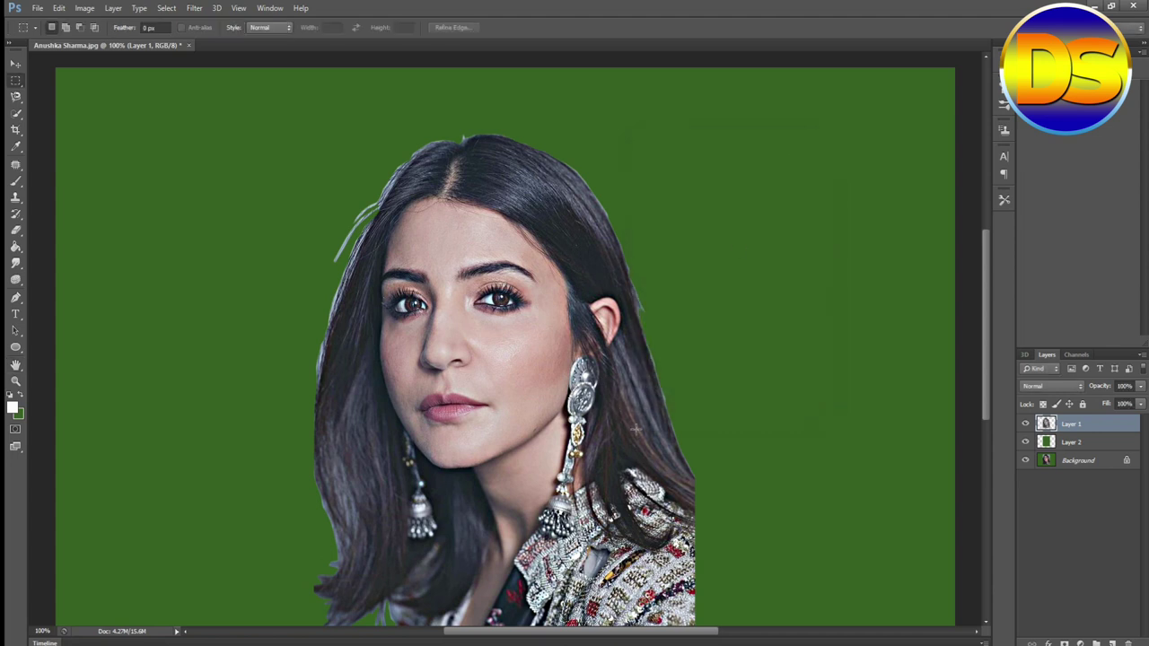
- Examine the sharpened hair, face and clothing both close up and with the whole composition in view
scroll(638, 430, "down", 3)
scroll(645, 439, "up", 2)
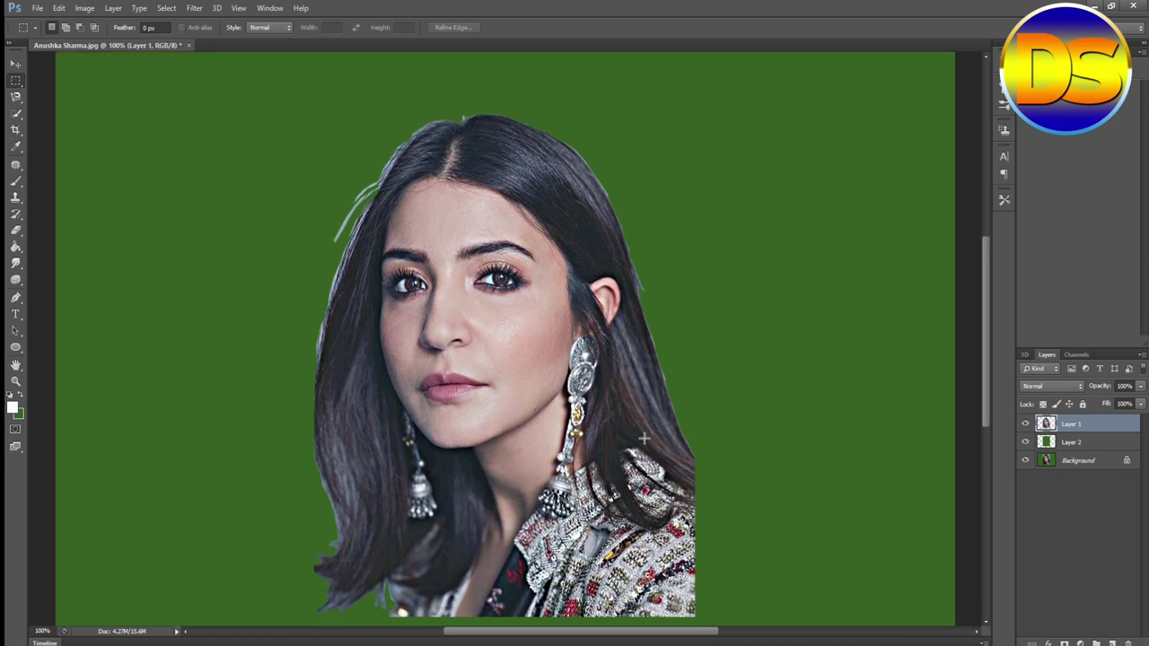
scroll(644, 438, "up", 2)
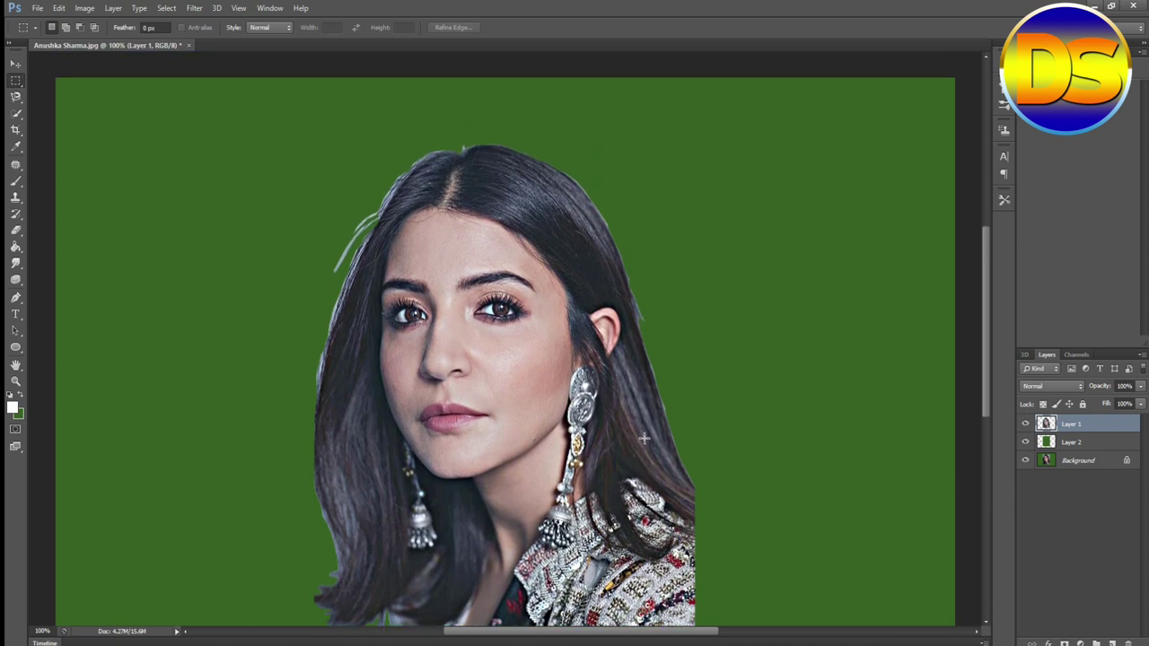
scroll(643, 438, "down", 2)
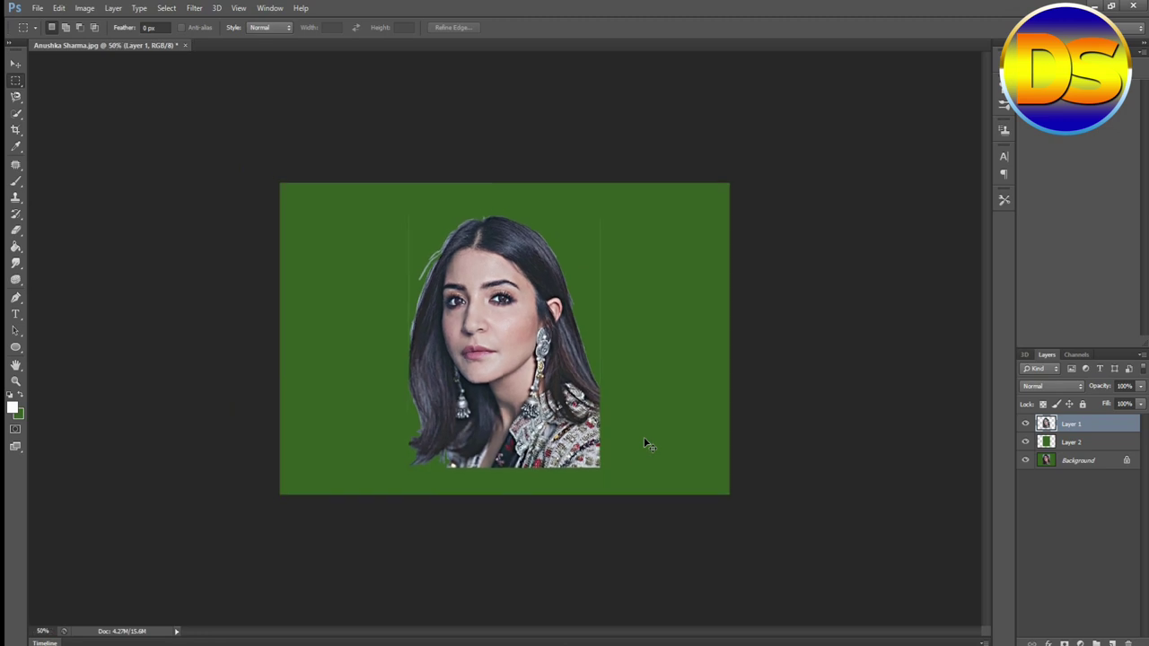
scroll(643, 442, "up", 2)
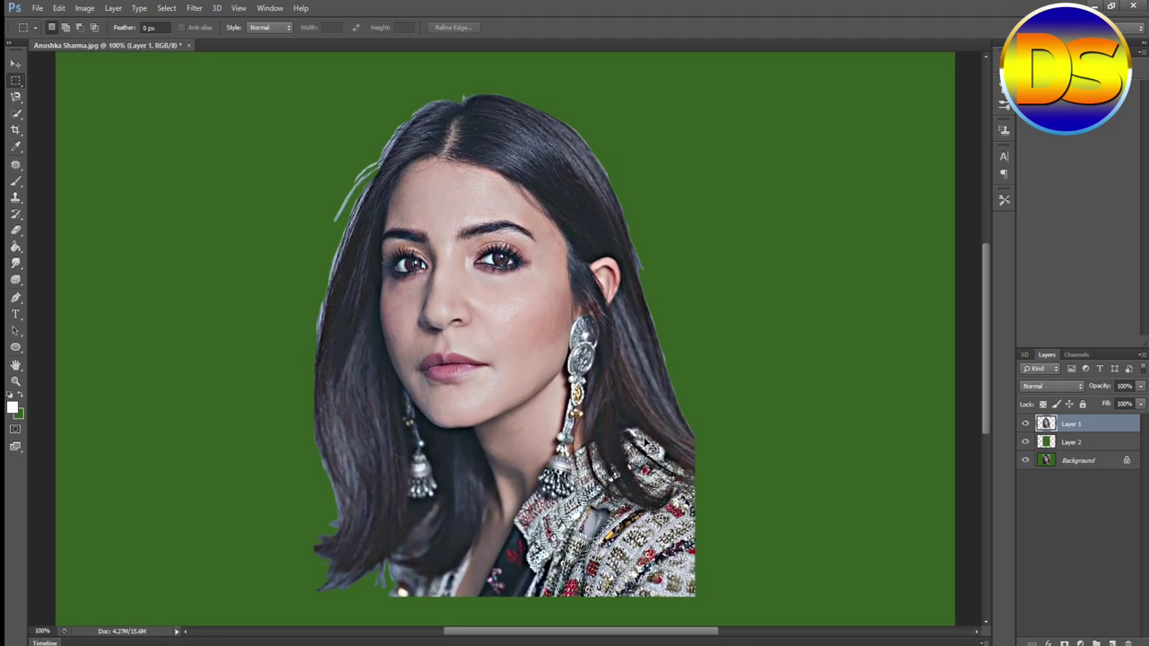
scroll(643, 442, "down", 2)
scroll(643, 442, "up", 2)
- Save the document as a Photoshop file named a1 in the aa test folder, keeping the layers
left_click(37, 8)
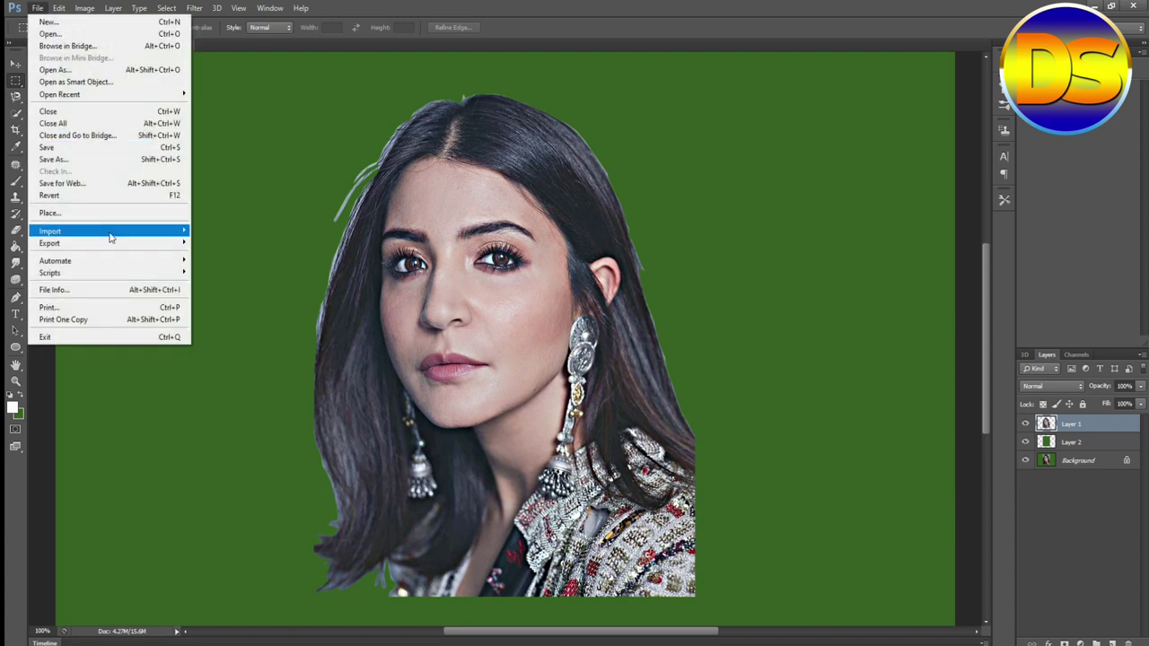
left_click(77, 159)
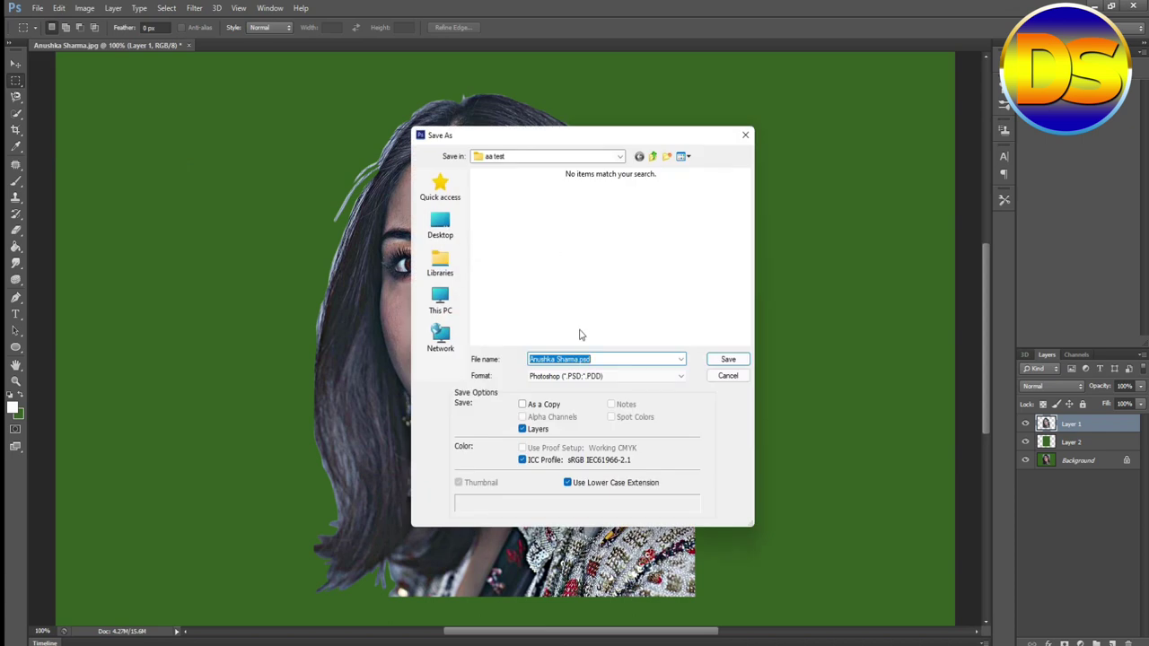
type("a1")
left_click(726, 361)
left_click(715, 207)
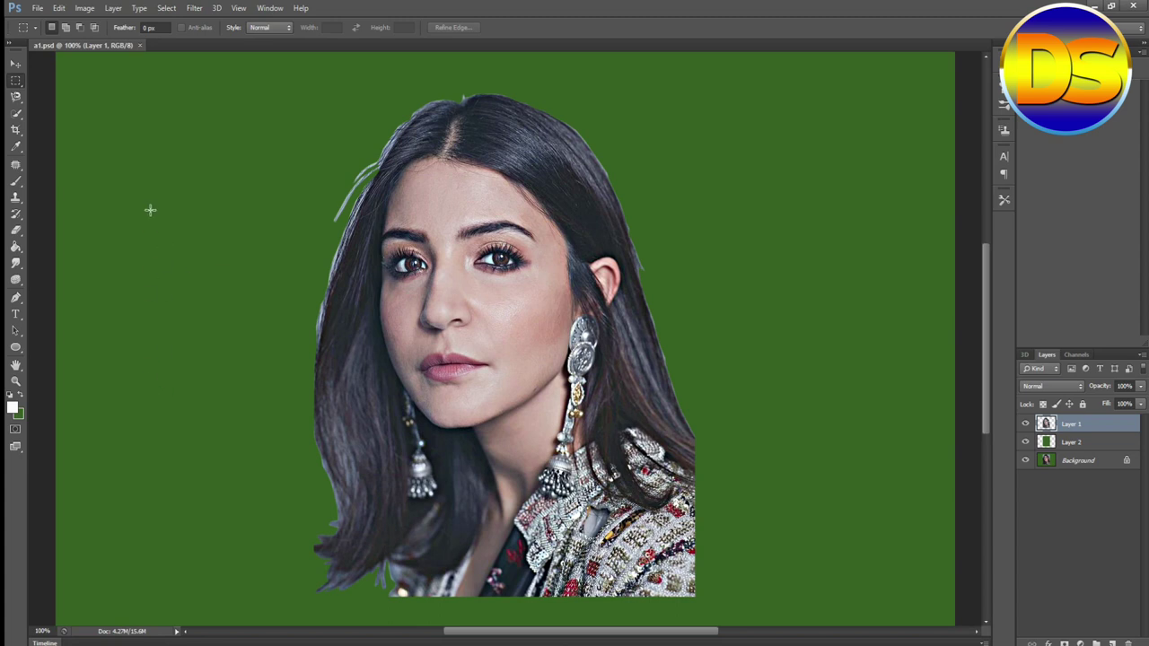
- Smooth the skin on the nose and central forehead with the Smudge tool, using a size 45 brush at 63% strength
key("ctrl+plus")
left_click(14, 263)
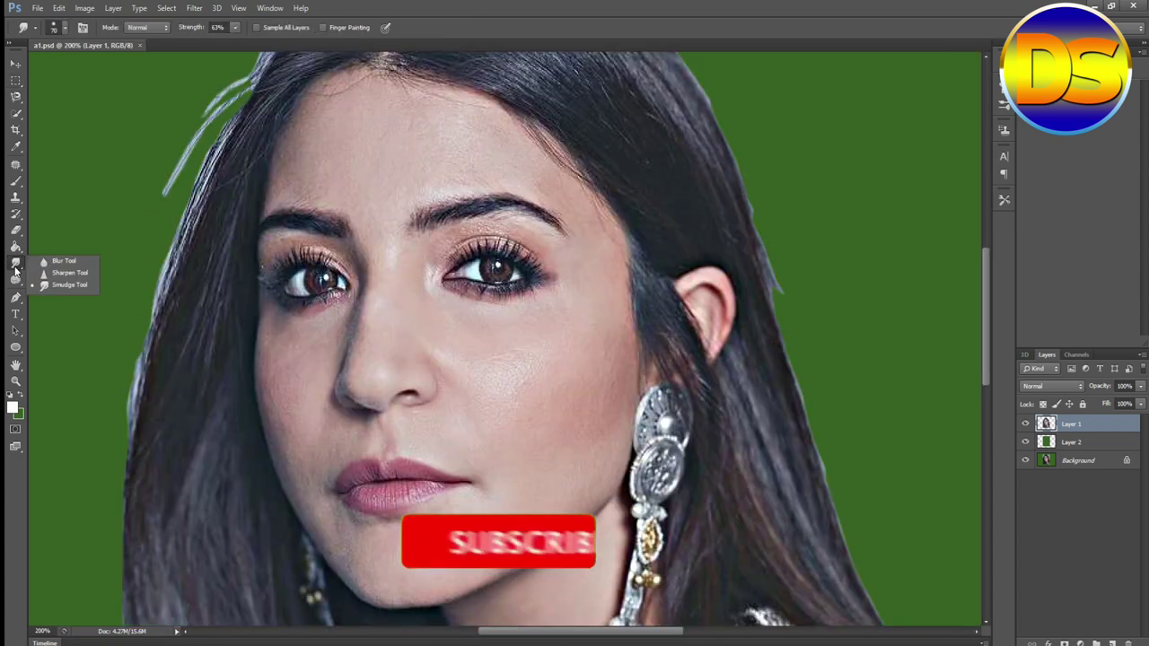
left_click(62, 283)
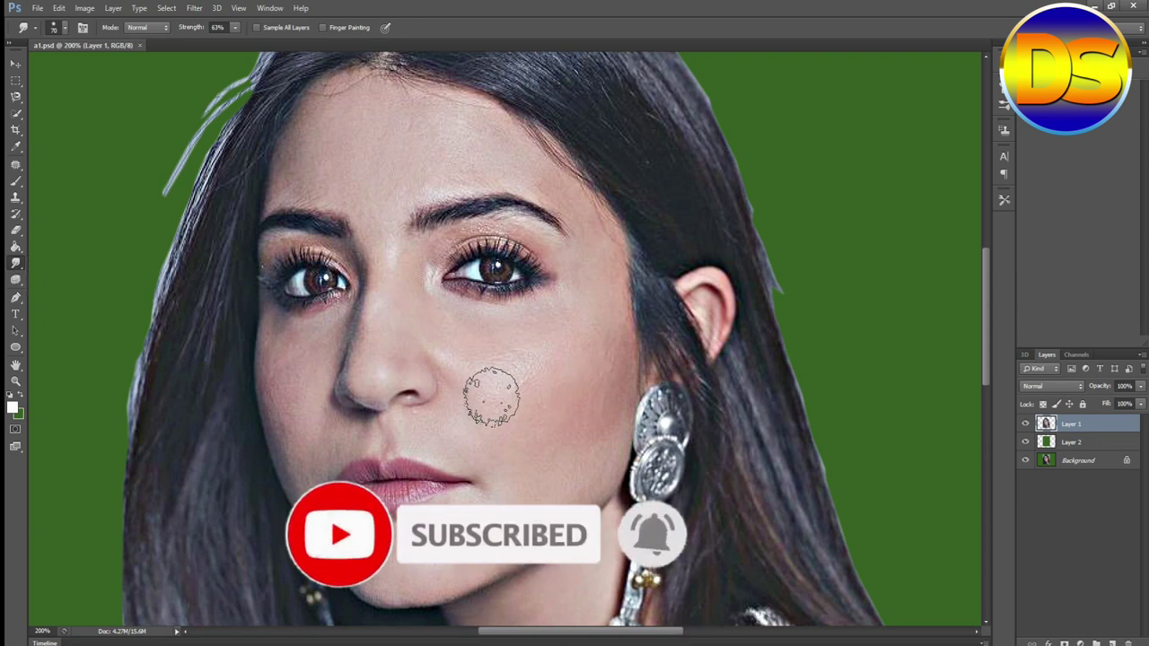
key("bracketleft")
key("bracketleft")
key("bracketleft")
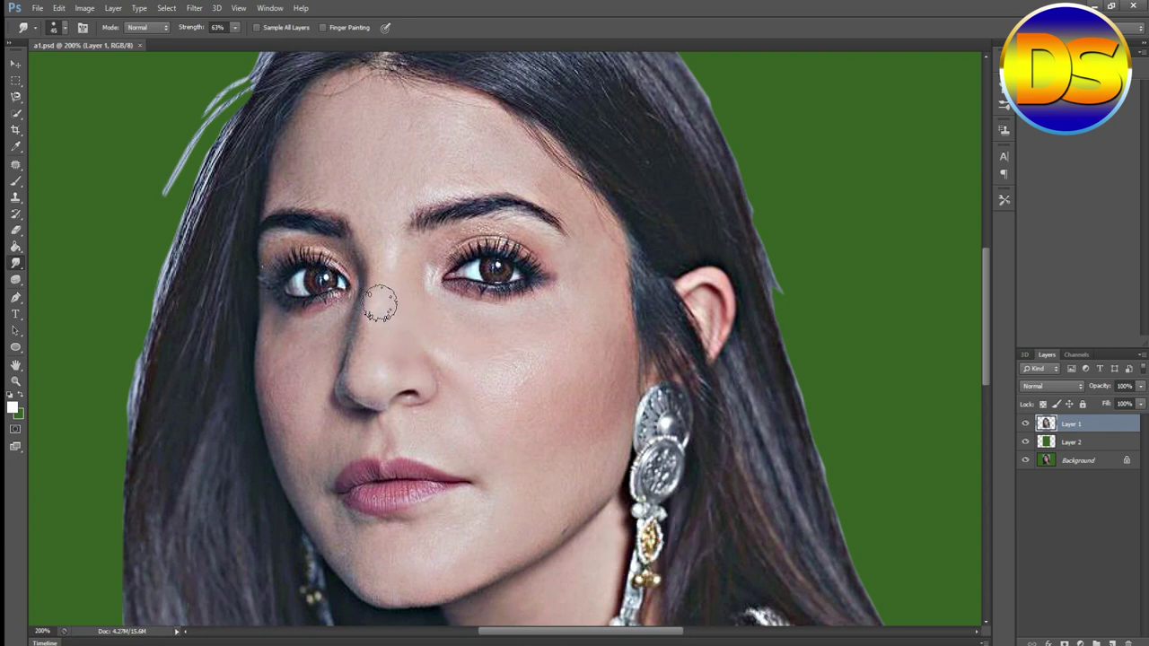
scroll(628, 449, "up", 3)
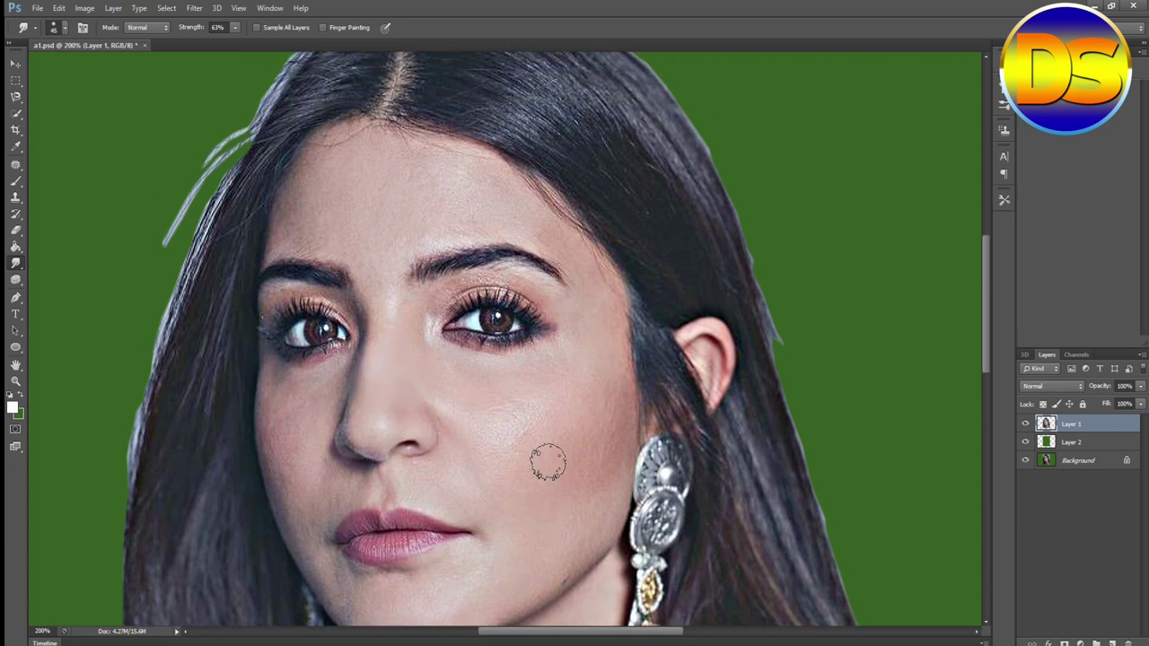
scroll(492, 462, "up", 3)
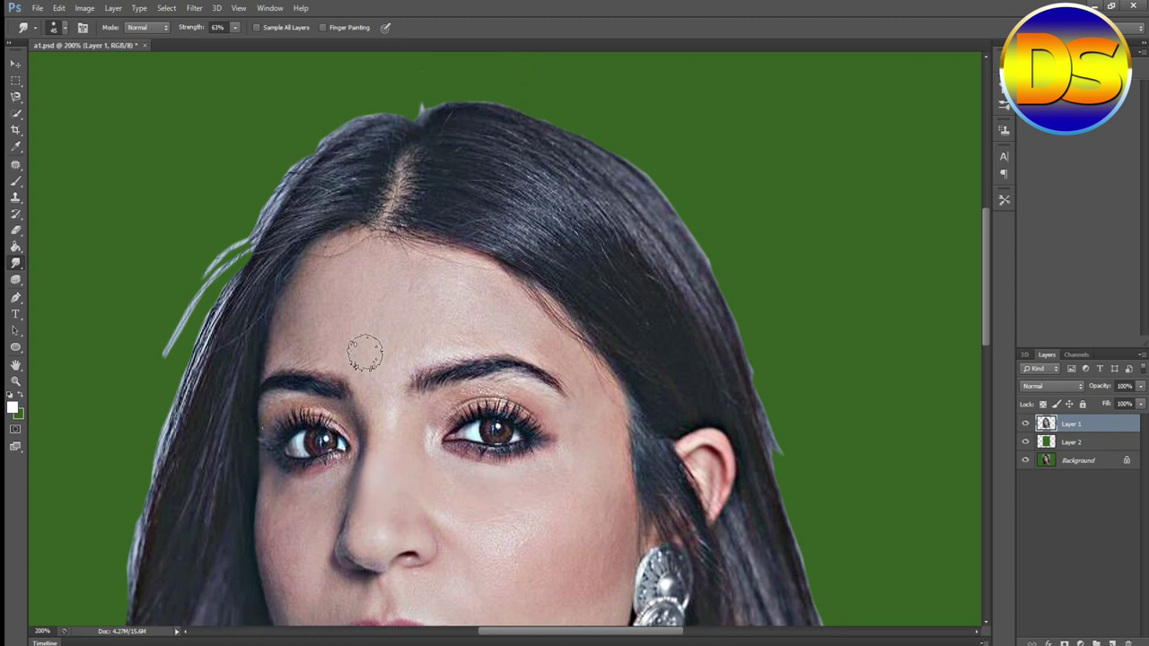
scroll(605, 439, "down", 6)
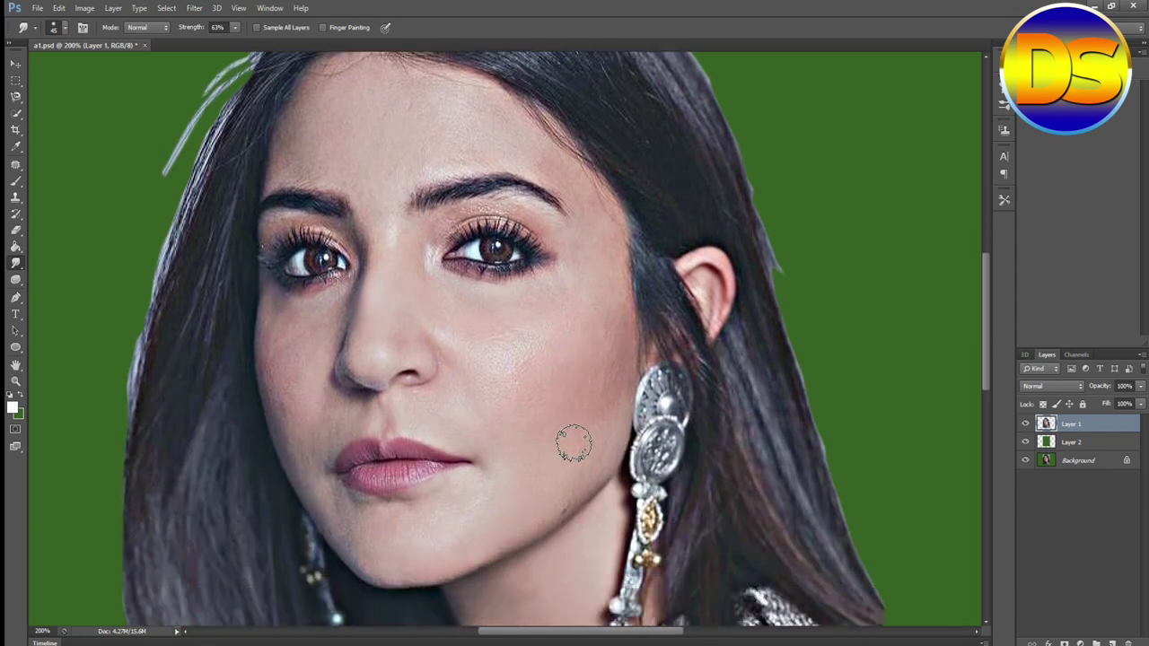
- Smudge the forehead smooth up to the hairline, using a size 35 brush and a size 25 brush near the temple
scroll(547, 428, "up", 2)
scroll(370, 309, "up", 3)
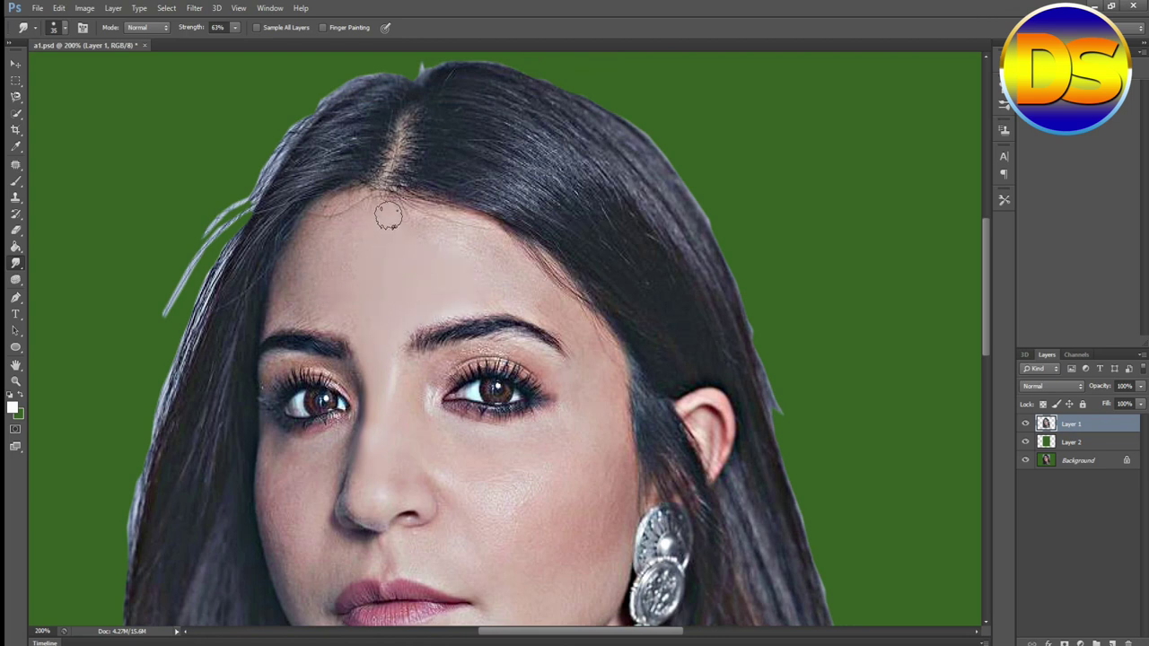
mouse_move(401, 213)
left_mouse_down()
mouse_move(531, 280)
mouse_move(441, 244)
mouse_move(423, 250)
mouse_move(433, 292)
mouse_move(521, 299)
mouse_move(503, 272)
mouse_move(423, 285)
mouse_move(361, 314)
mouse_move(368, 332)
mouse_move(332, 306)
mouse_move(381, 265)
mouse_move(375, 232)
mouse_move(359, 223)
mouse_move(320, 242)
mouse_move(288, 297)
mouse_move(370, 250)
mouse_move(349, 295)
left_mouse_up()
scroll(380, 252, "up", 1)
key("bracketleft")
key("bracketleft")
key("bracketleft")
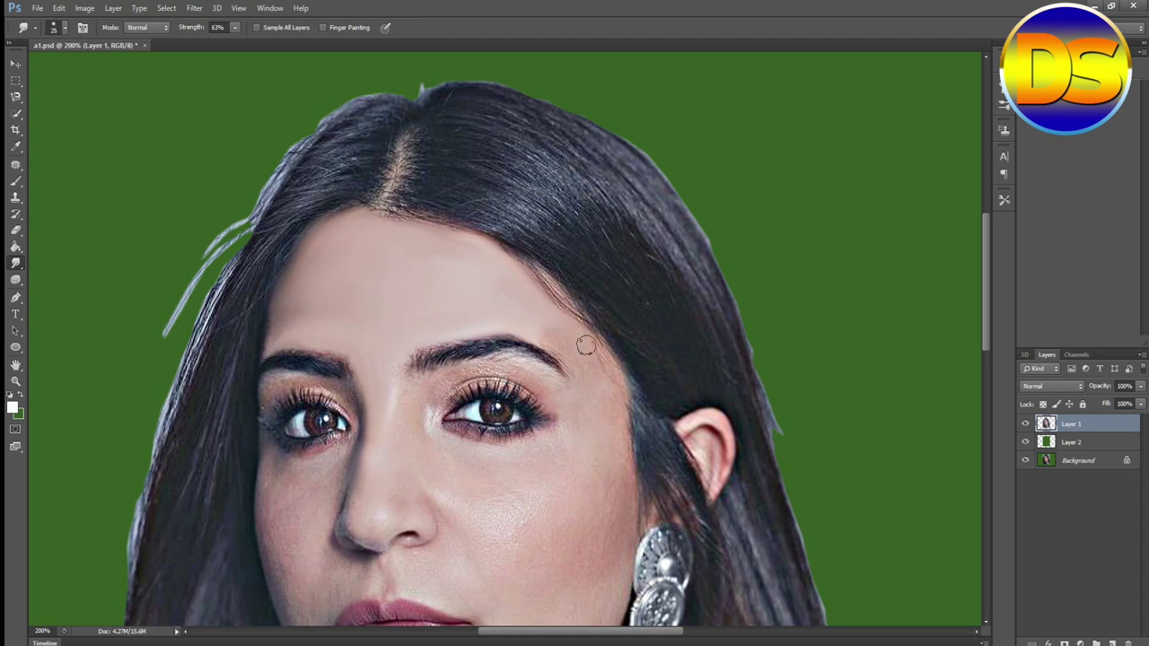
- Smudge the skin smooth under the eye and beside the nose and mouth, using brush sizes of 35 and 30
scroll(601, 404, "down", 3)
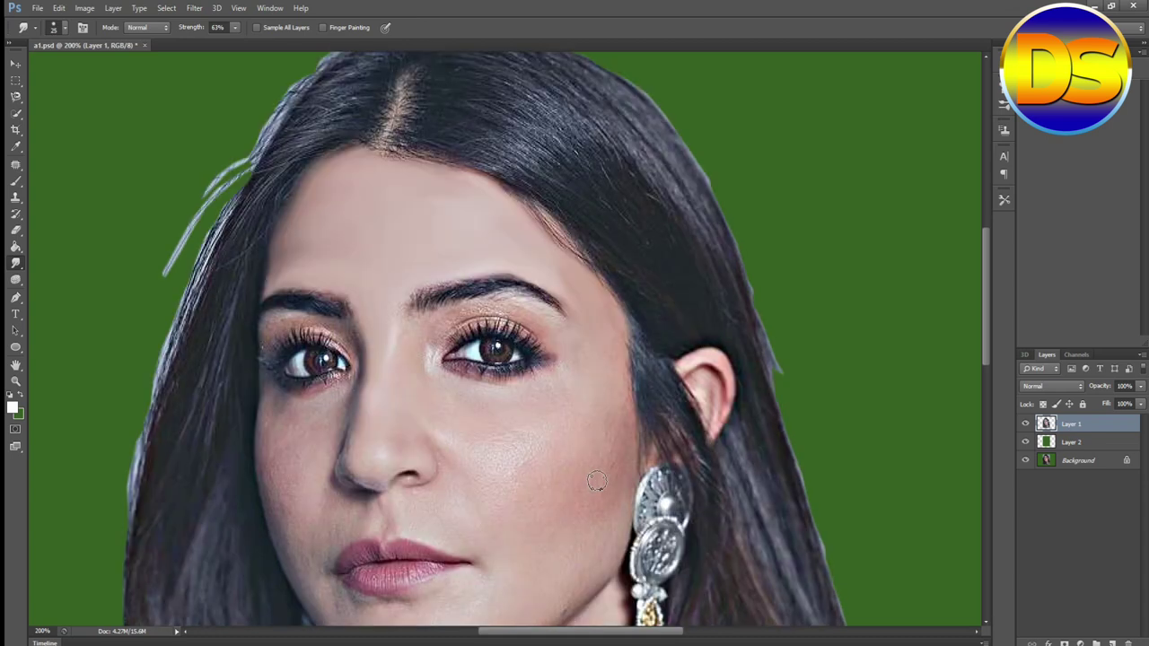
key("bracketright")
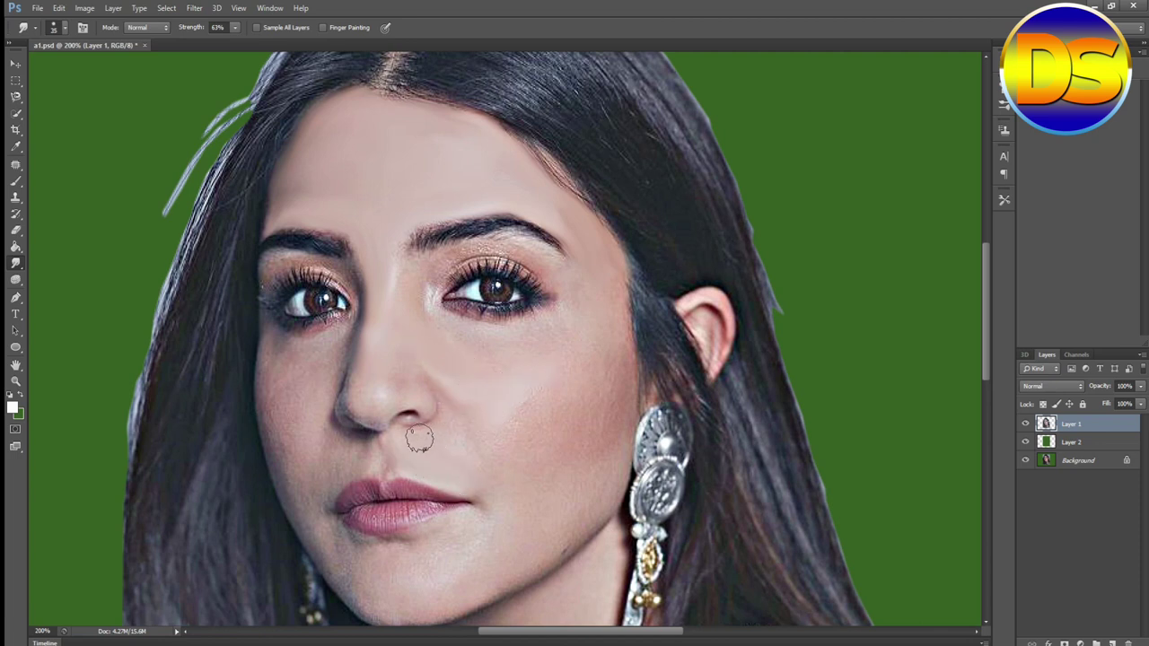
key("bracketleft")
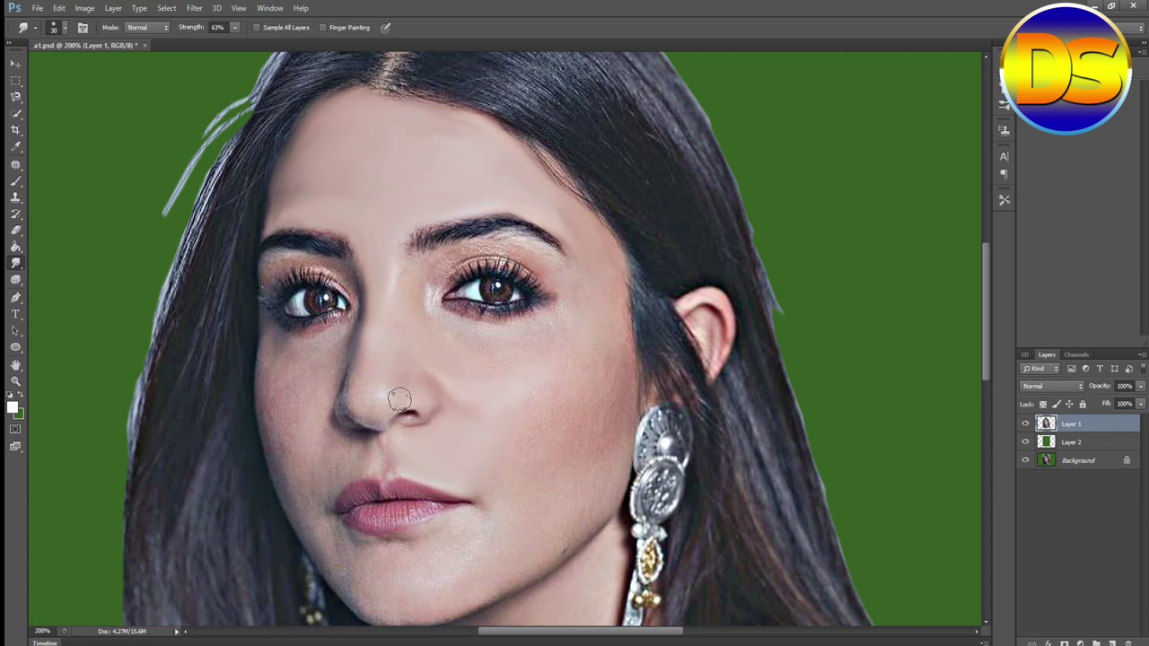
scroll(527, 445, "down", 3)
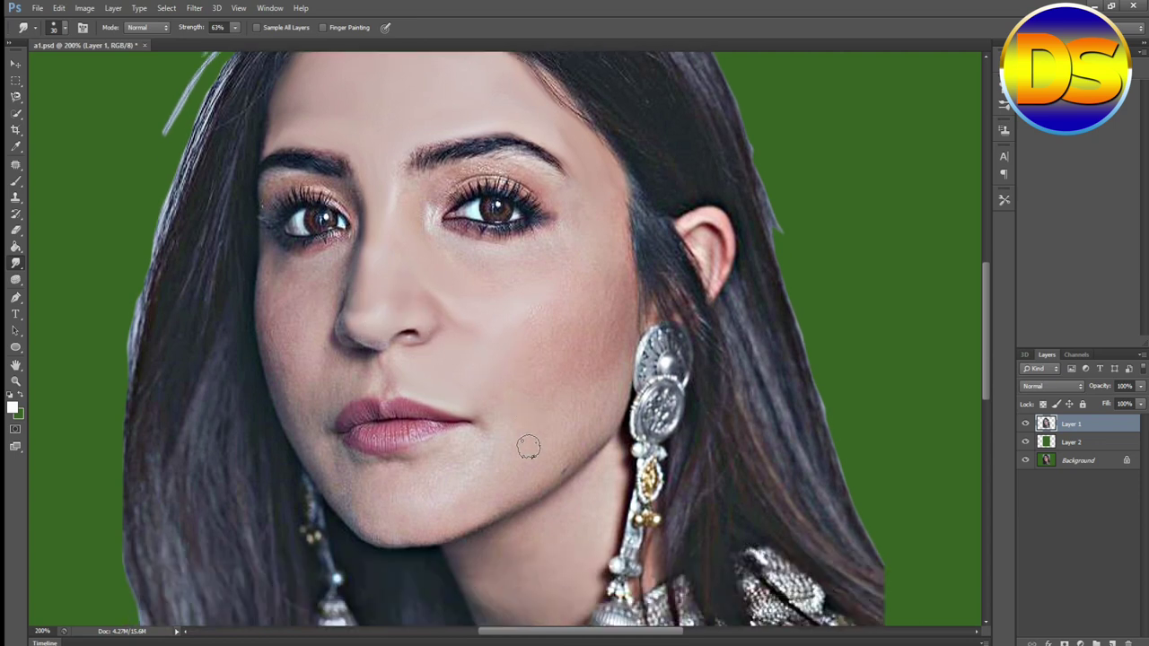
scroll(439, 340, "up", 3)
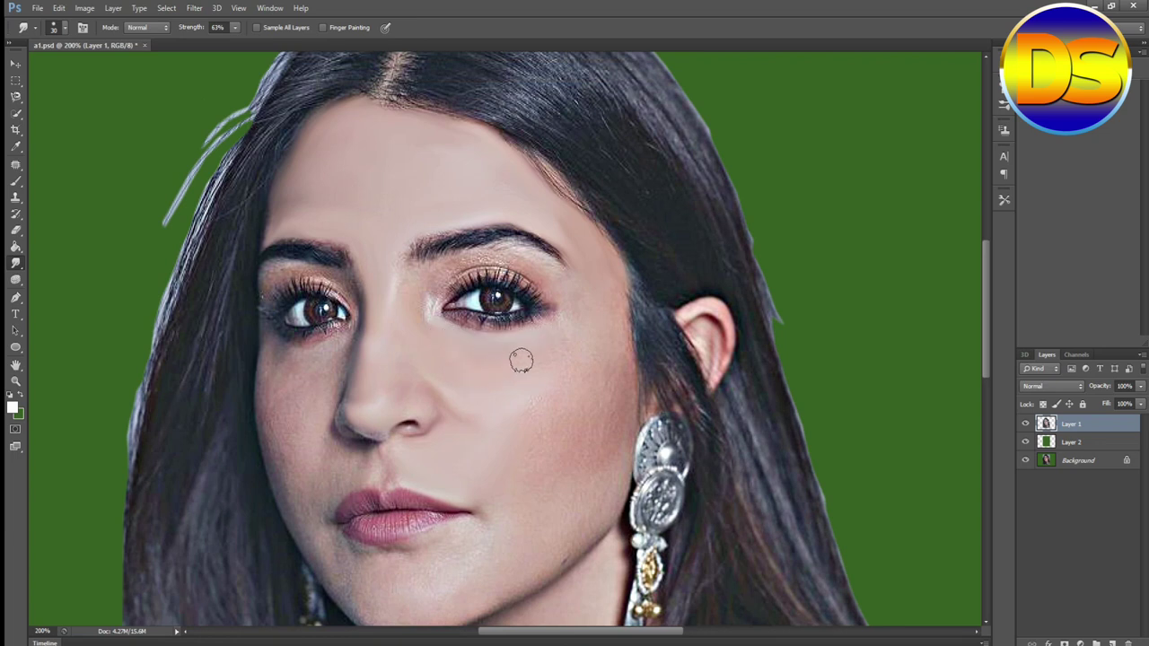
- Undo the last smudge strokes and smooth the cheek on the earring side with the size 30 brush
key("ctrl+alt+z")
key("ctrl+alt+z")
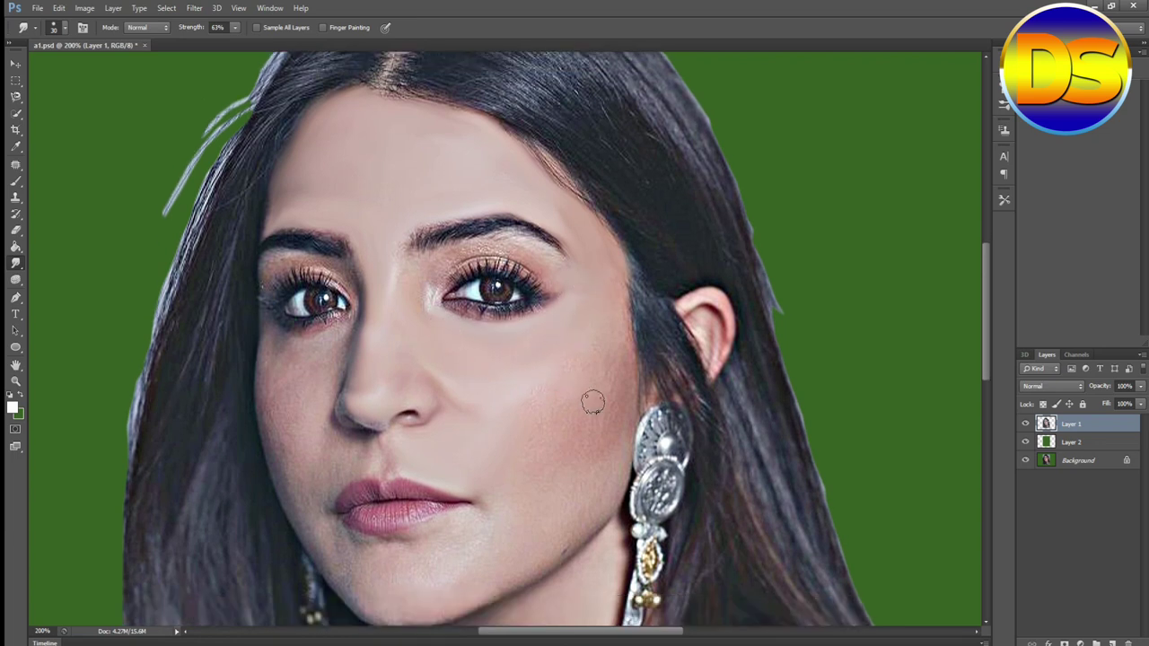
key("ctrl+alt+z")
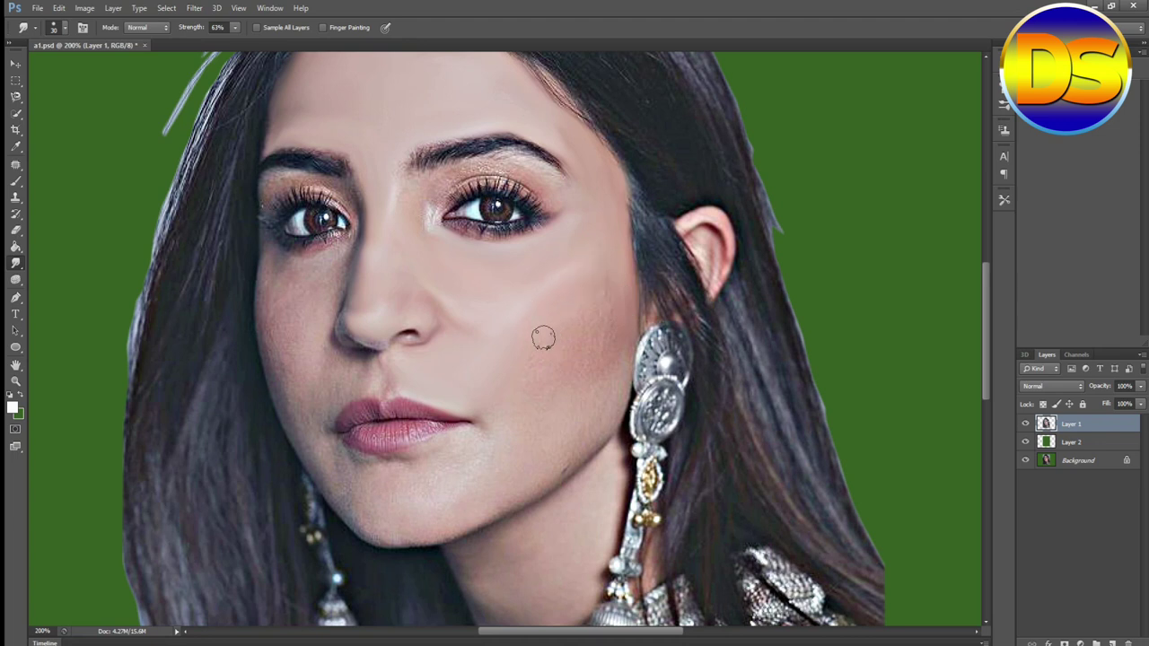
scroll(554, 341, "down", 1)
scroll(575, 287, "down", 1)
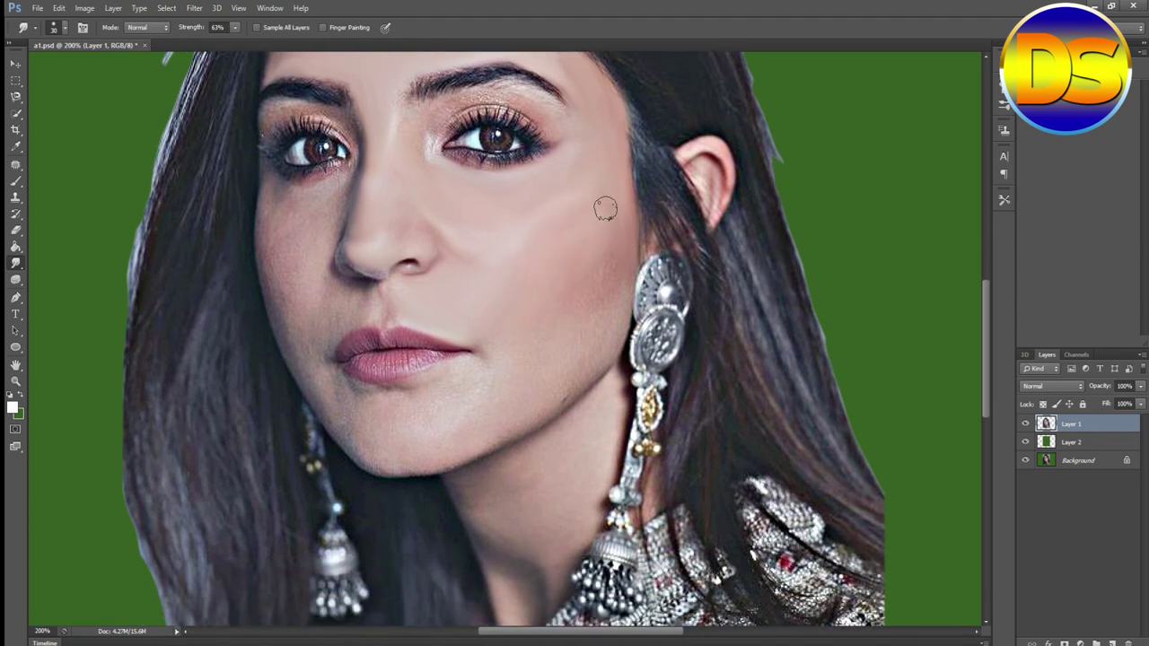
- Smudge the skin smooth on the lower cheek, jawline and chin below the lips
scroll(581, 309, "down", 1)
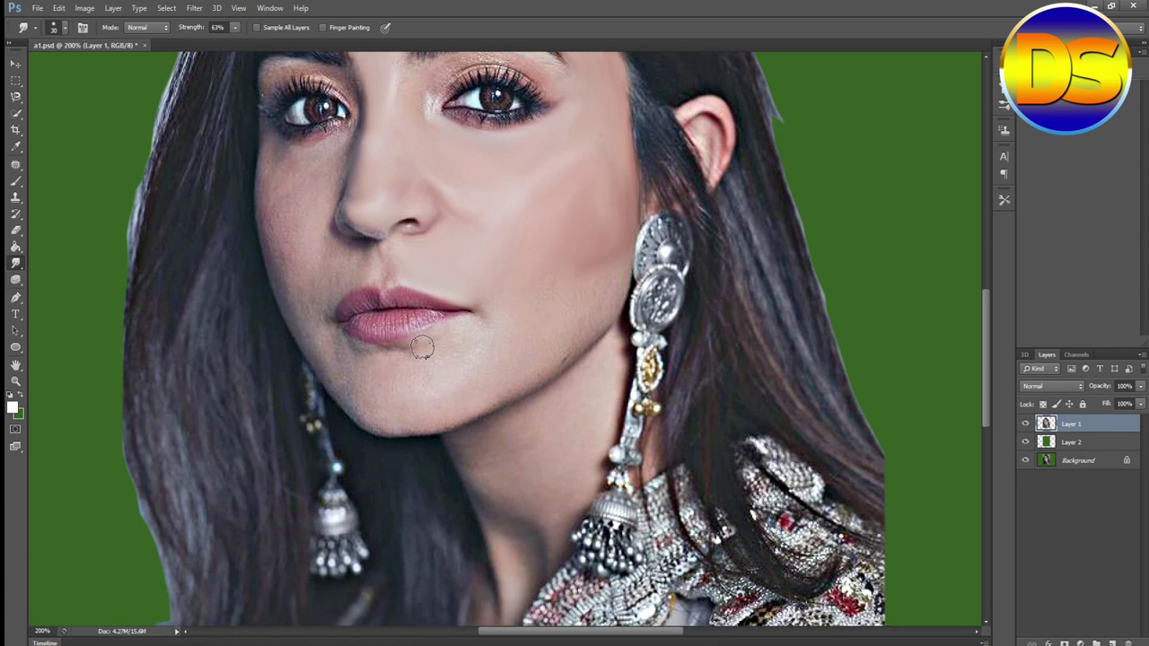
scroll(429, 427, "up", 1)
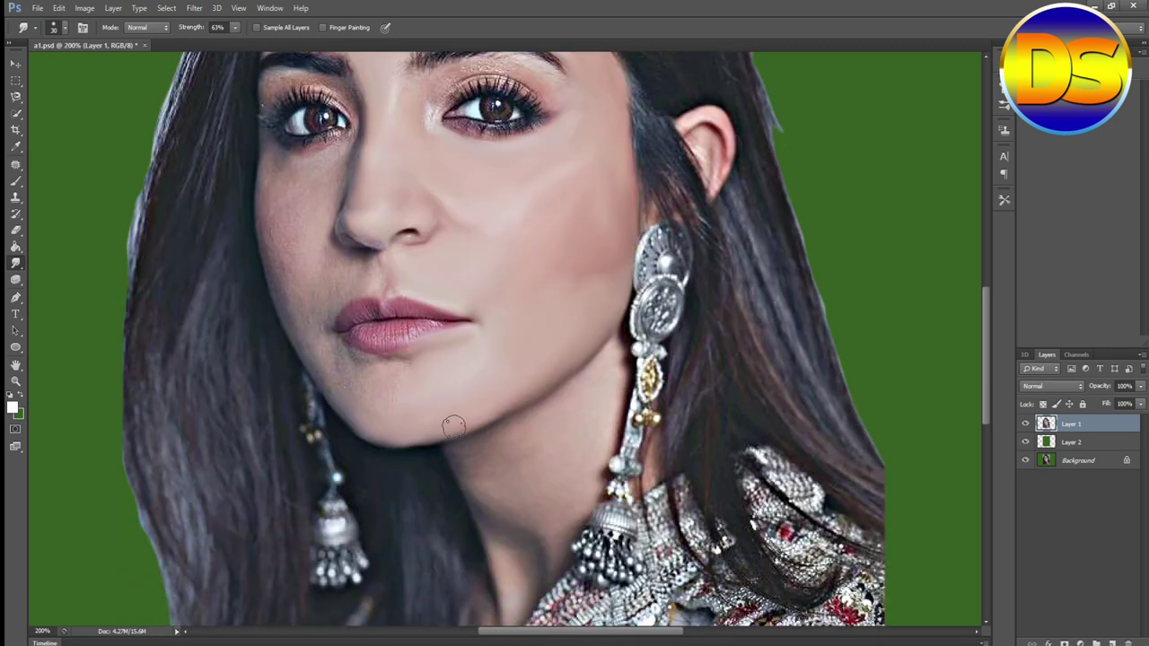
scroll(395, 421, "up", 1)
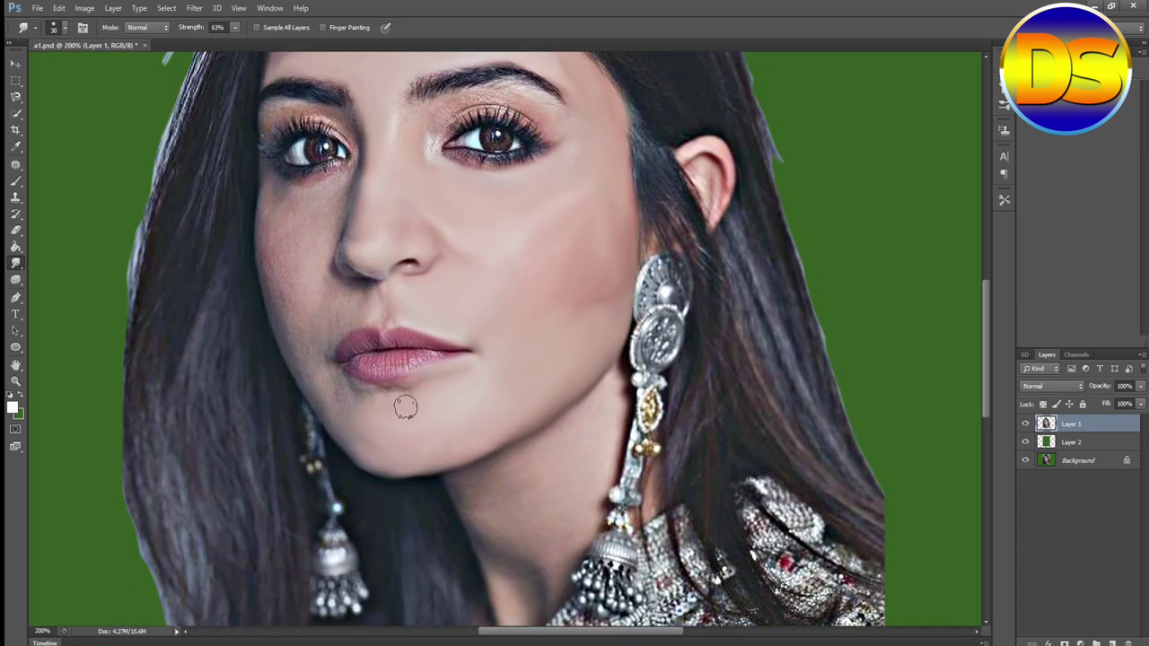
- Smudge the skin smooth on the shaded cheek away from the large earring, using the size 30 brush
left_click_drag(291, 349, 323, 405)
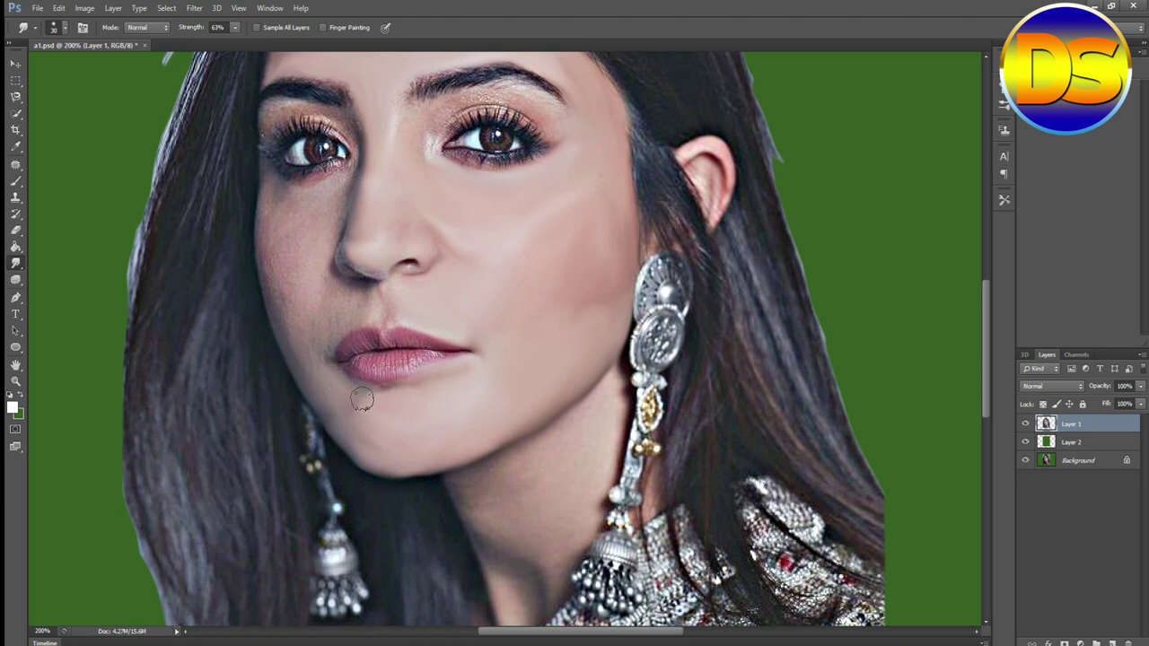
scroll(423, 425, "up", 3)
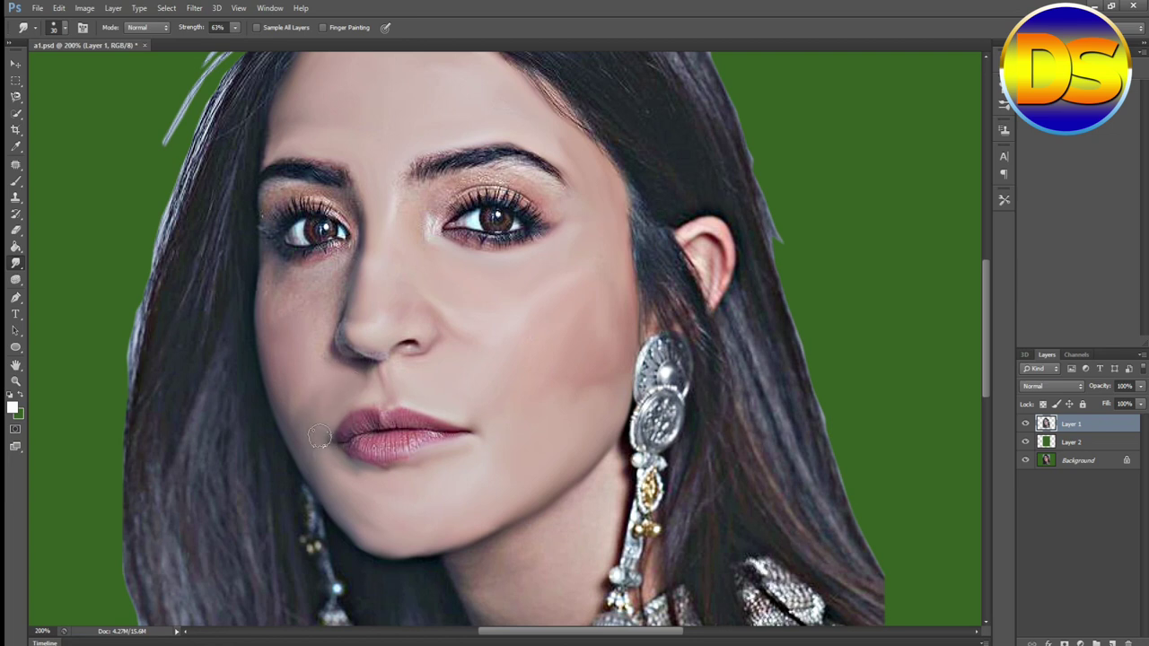
scroll(267, 419, "up", 2)
left_click_drag(302, 374, 328, 345)
- Smudge the skin smooth beneath the shaded-side eye and along the nose, using brush sizes of 15 and 8
key("bracketleft")
key("bracketleft")
key("bracketleft")
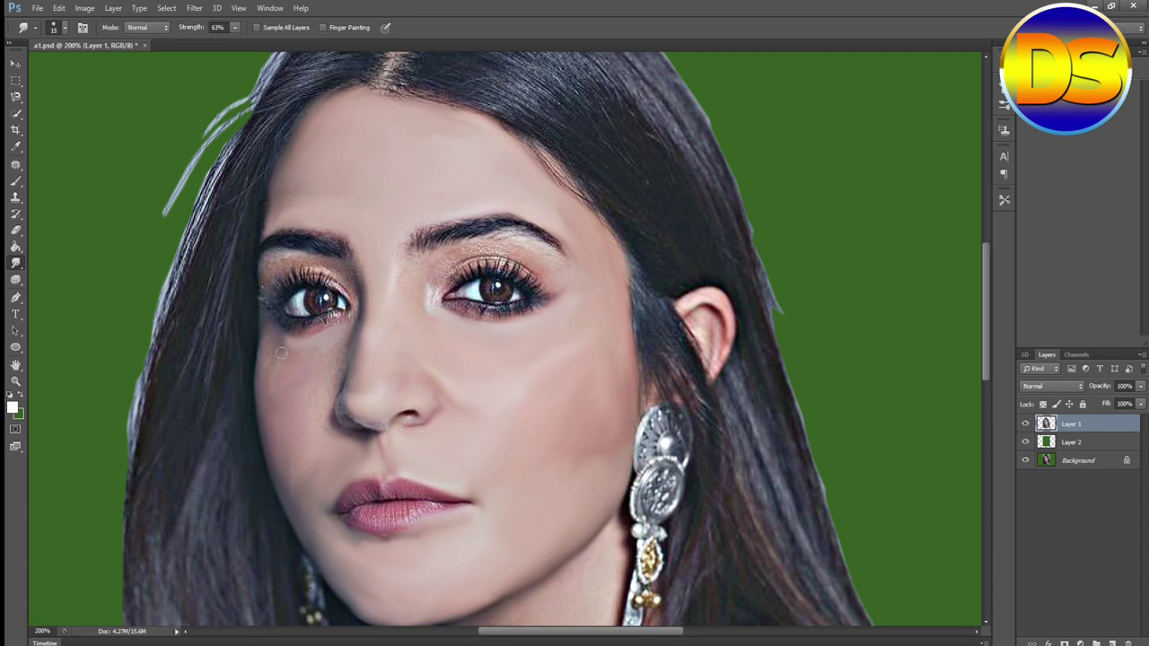
key("bracketright")
key("ctrl+plus")
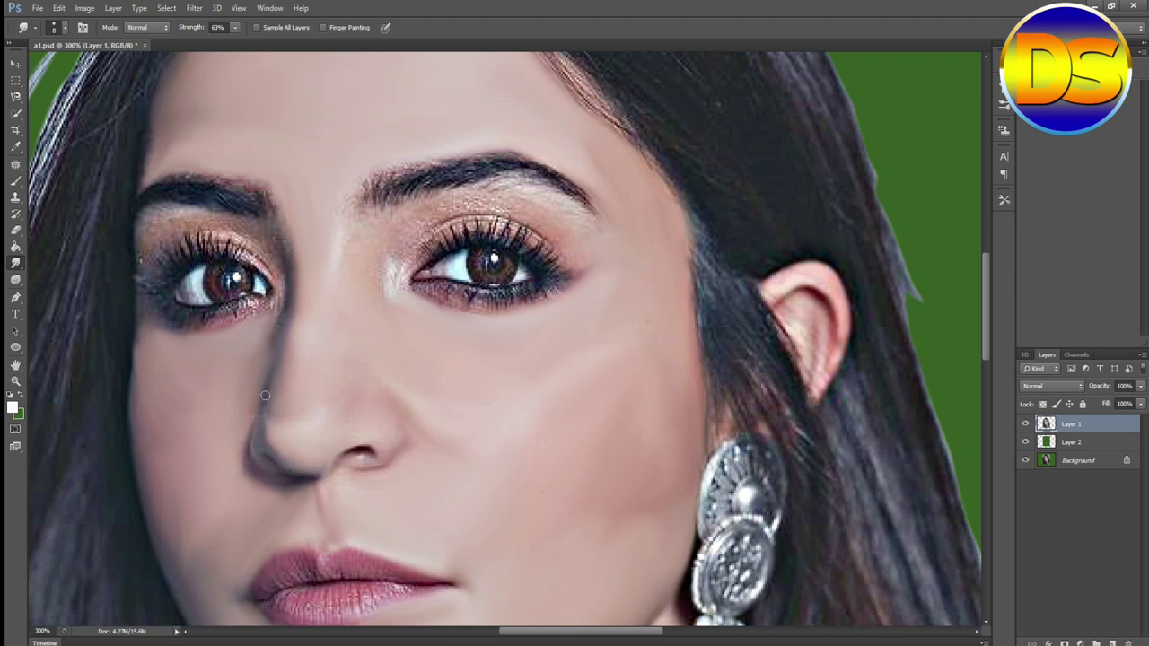
key("ctrl+1")
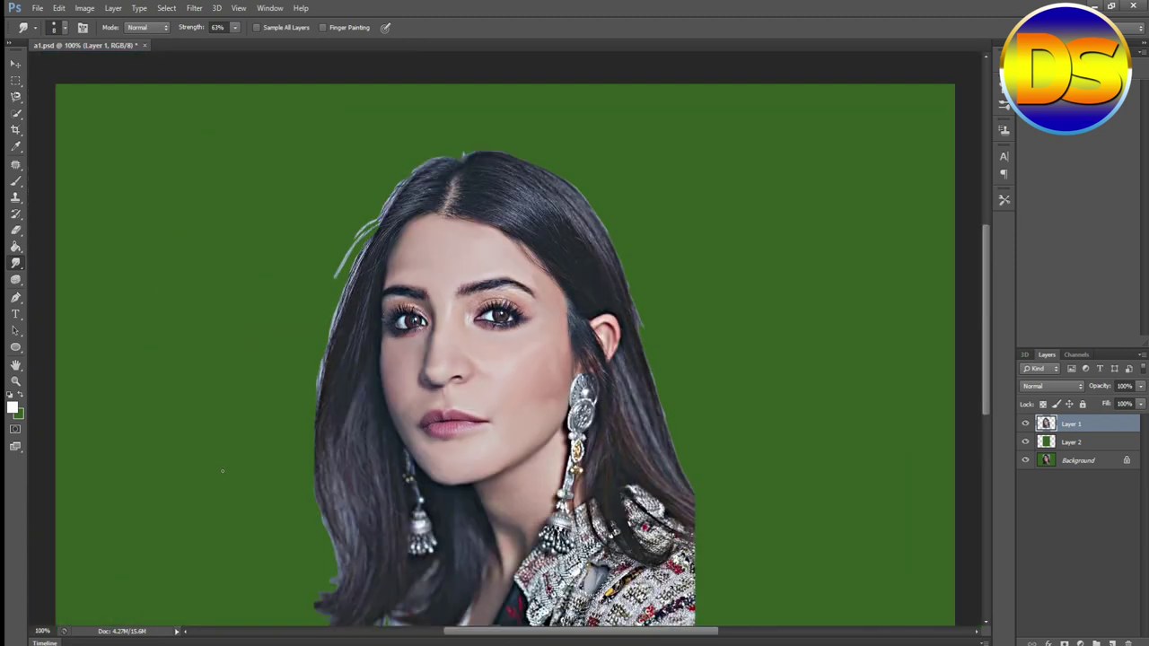
- Smudge the eyelid, lashes and under-eye of the earring-side eye smooth, using brush sizes of 10 and 15
key("ctrl+plus")
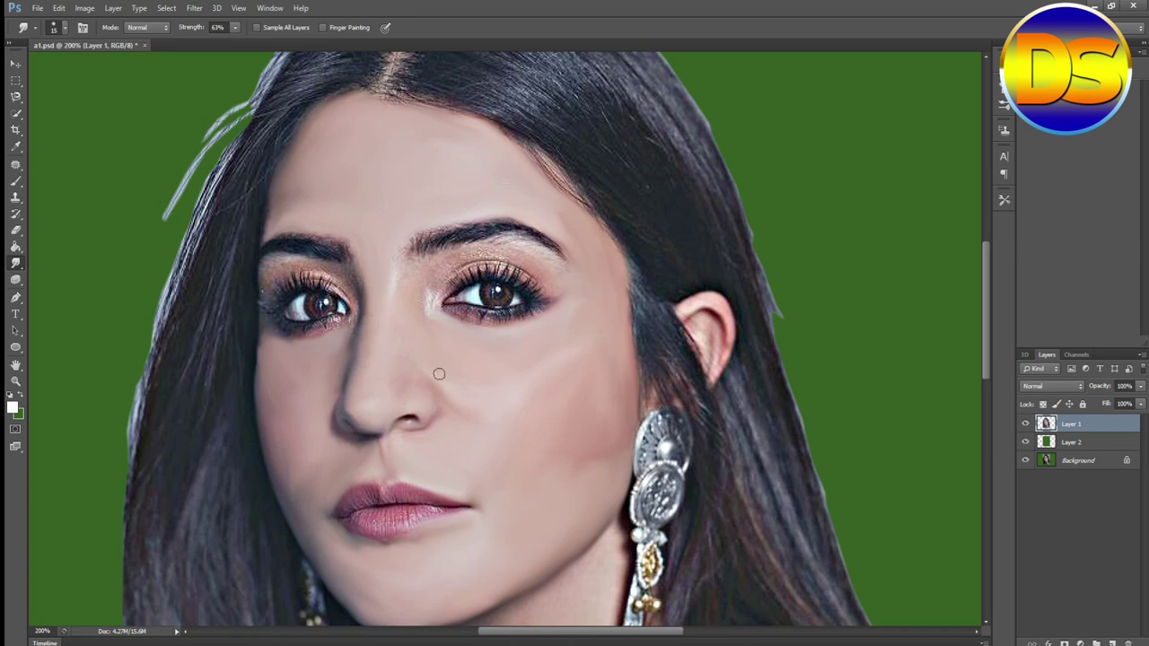
scroll(342, 309, "up", 3)
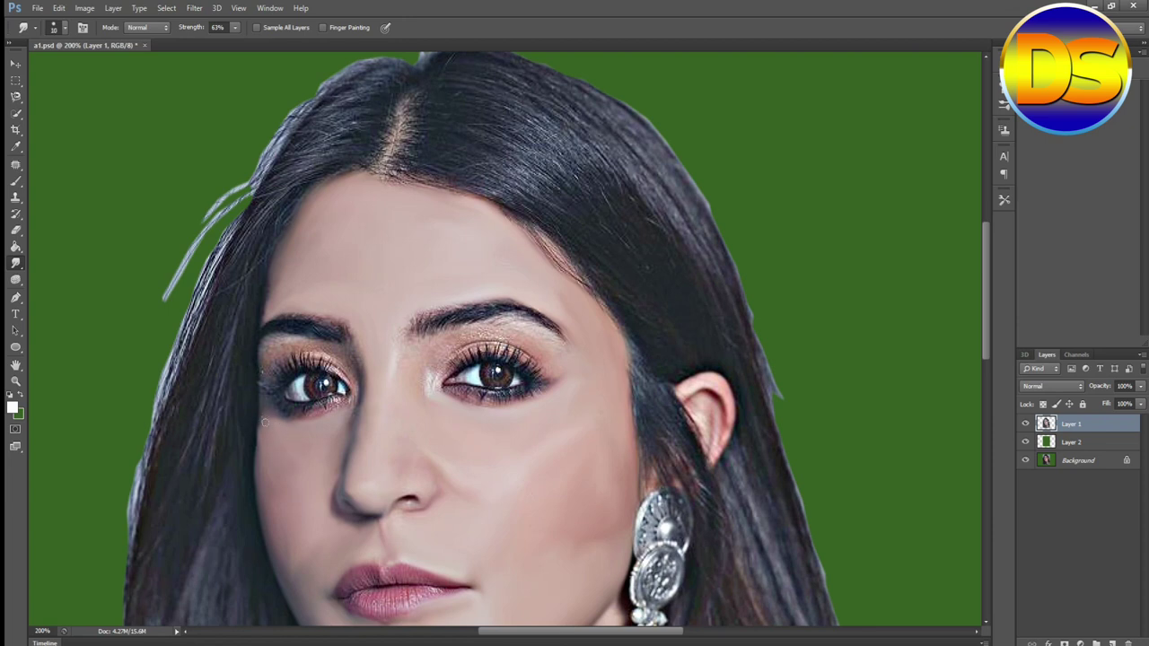
scroll(392, 348, "up", 1)
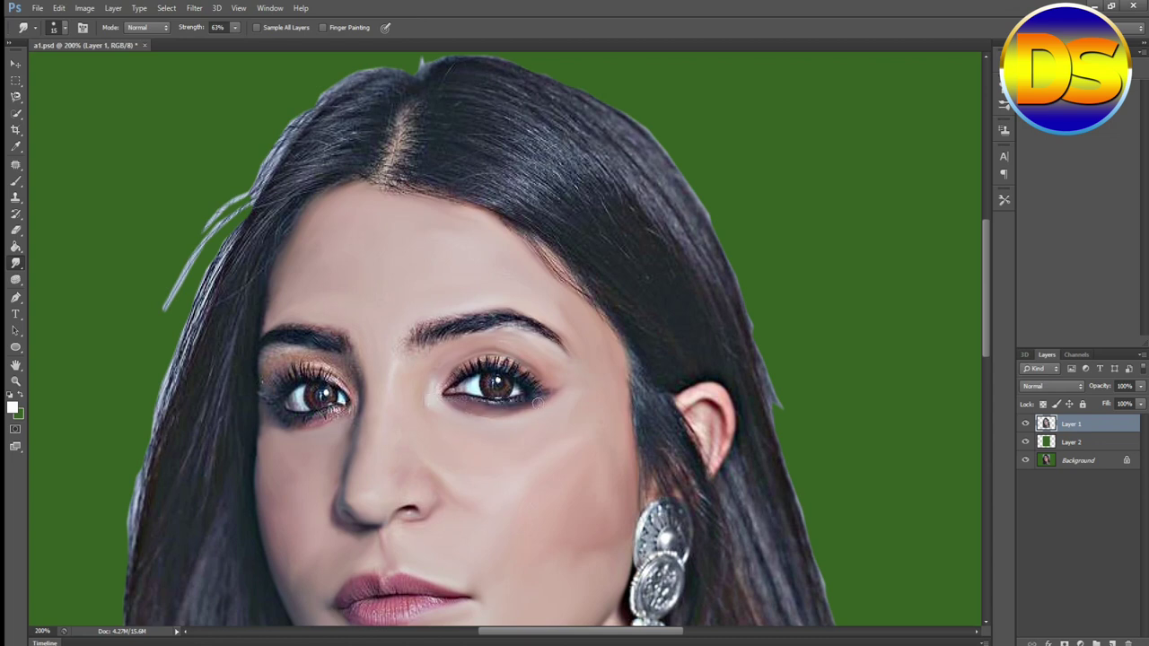
mouse_move(444, 386)
left_mouse_down()
mouse_move(503, 357)
mouse_move(560, 393)
left_mouse_up()
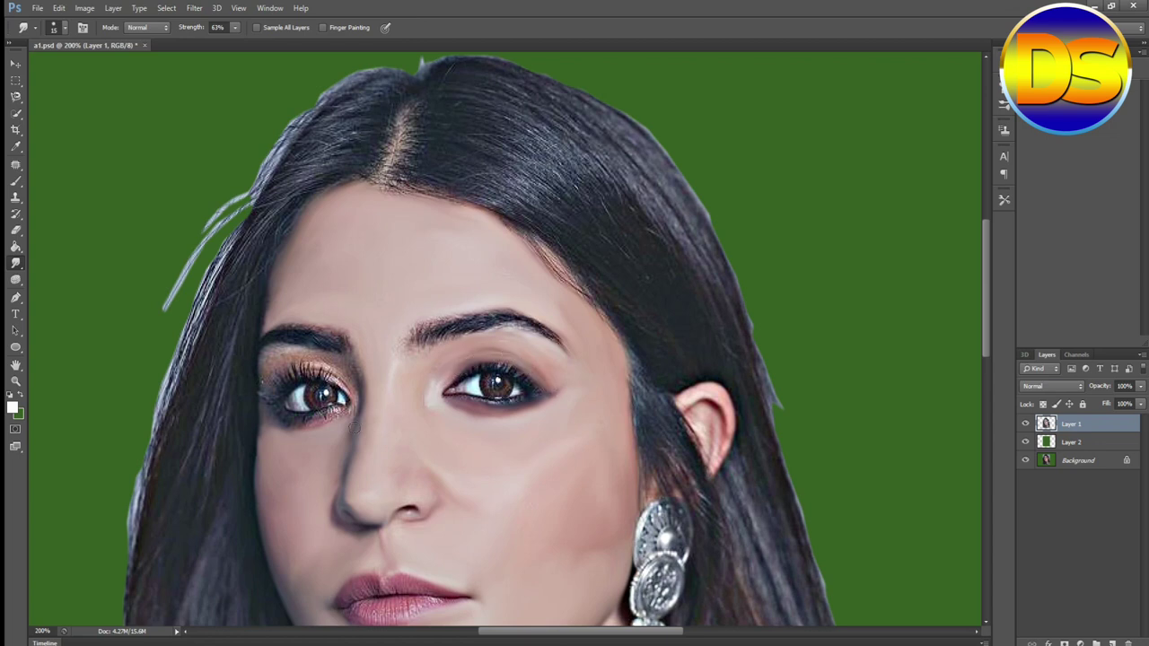
- Smudge the eyelid, lashes and under-eye area of the shaded-side eye smooth with the size 15 brush
key("]")
left_click_drag(354, 377, 276, 352)
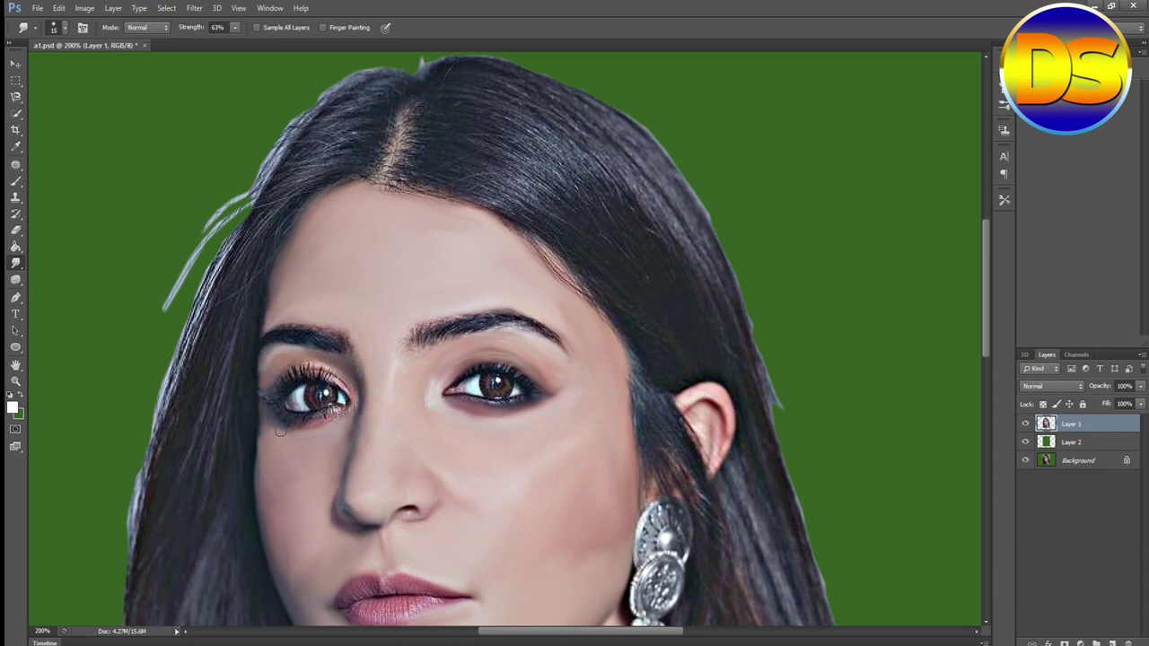
left_click_drag(332, 415, 282, 419)
mouse_move(348, 389)
left_mouse_down()
mouse_move(263, 395)
mouse_move(314, 363)
mouse_move(286, 371)
mouse_move(340, 371)
mouse_move(301, 367)
mouse_move(264, 417)
left_mouse_up()
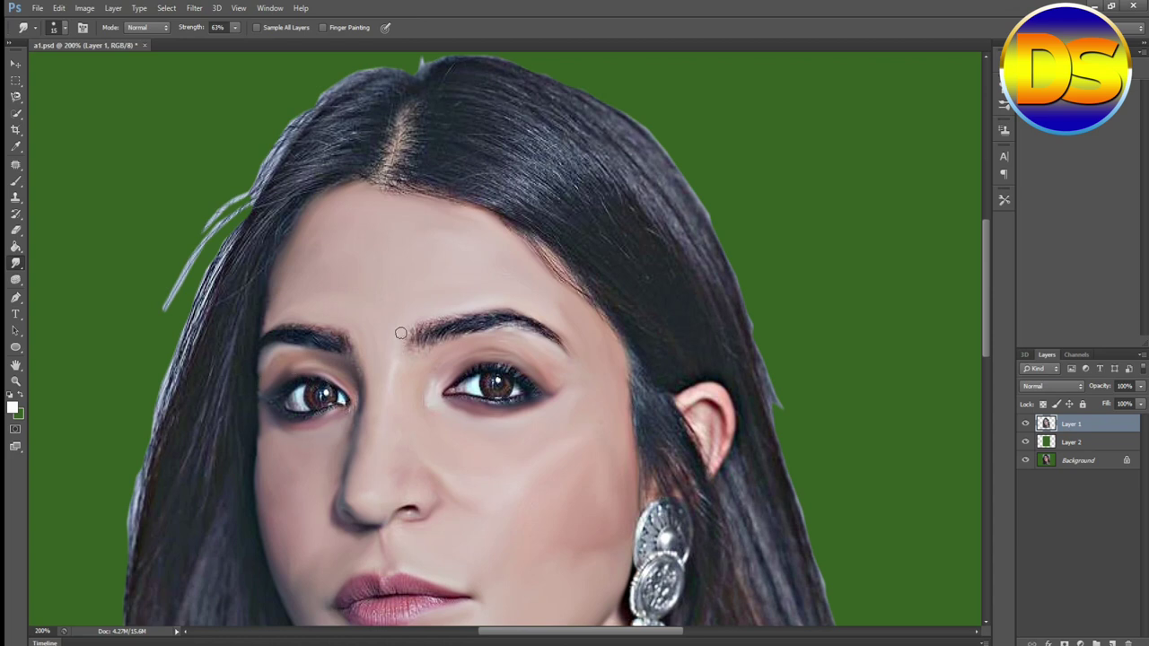
left_click_drag(358, 370, 364, 381)
- Smudge both eyebrows along their length into soft, painted shapes, using brush sizes of 15 and 10
key("bracketright")
mouse_move(431, 334)
left_mouse_down()
mouse_move(494, 319)
mouse_move(554, 337)
left_mouse_up()
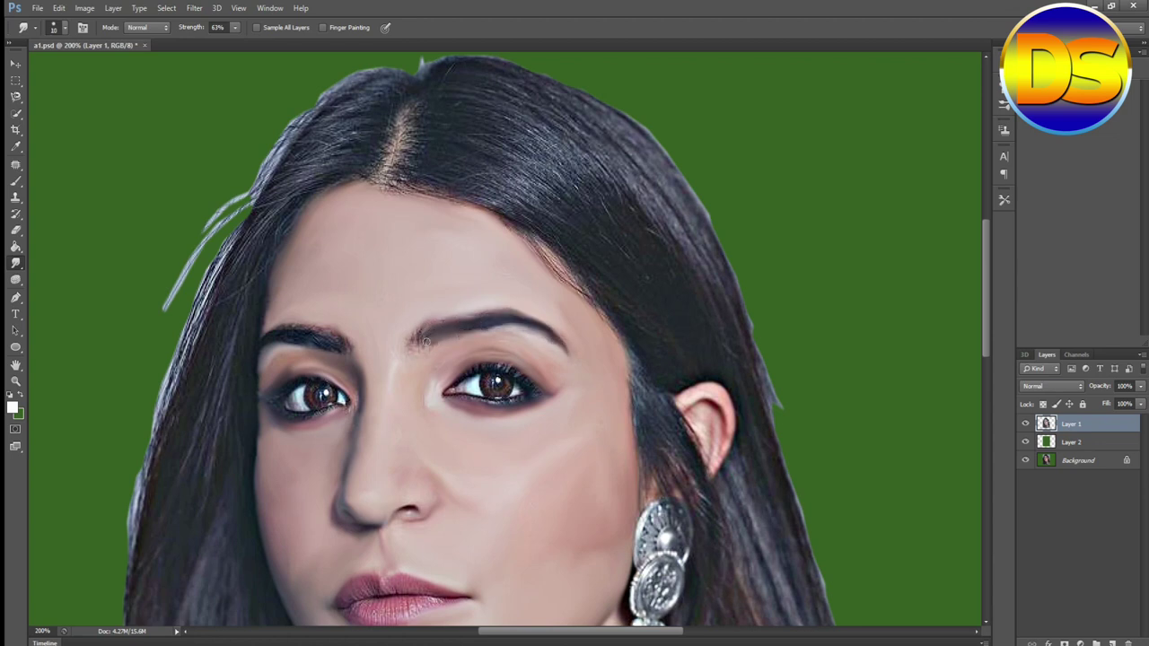
left_click_drag(408, 344, 417, 332)
left_click_drag(339, 339, 276, 330)
key("ctrl+minus")
key("ctrl+plus")
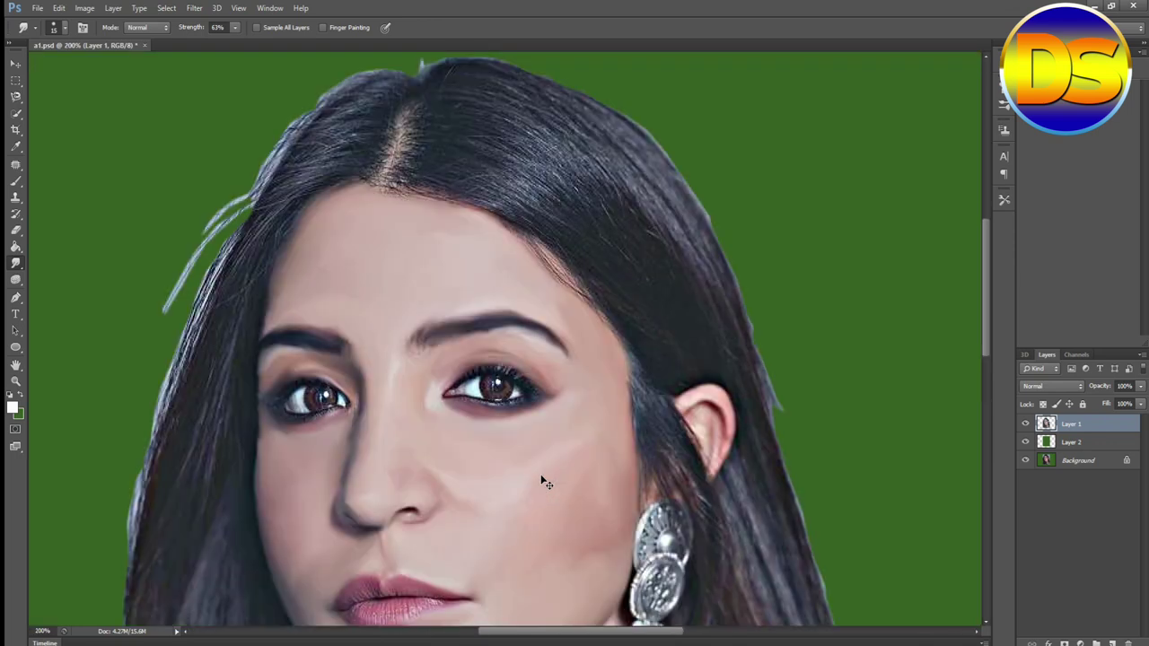
- Smudge the upper and lower lash lines of the earring-side eye into smooth dark liner with a size 7 brush
scroll(508, 513, "down", 2)
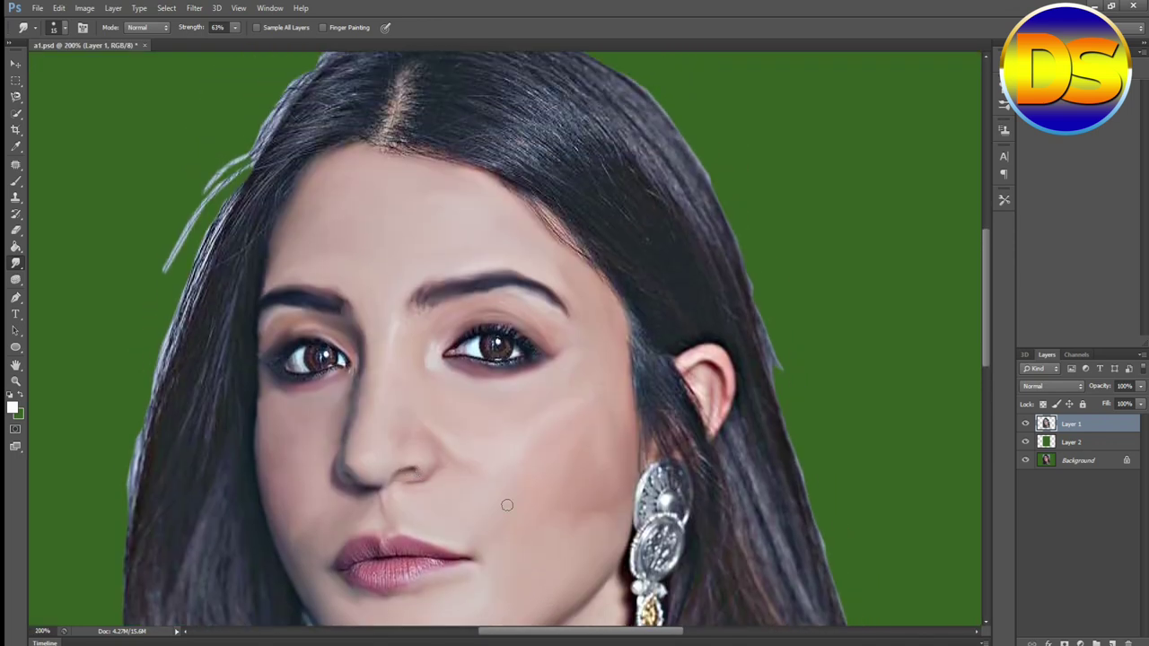
key("ctrl+plus")
key("ctrl+plus")
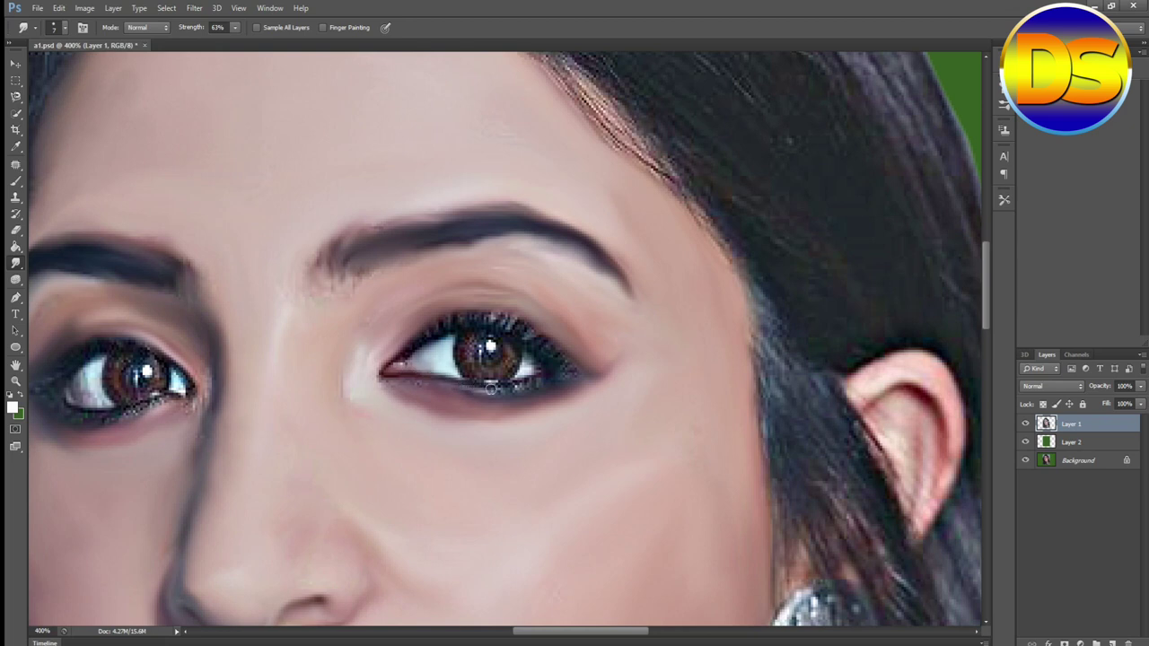
left_click_drag(528, 342, 543, 356)
mouse_move(473, 317)
left_mouse_down()
mouse_move(525, 326)
mouse_move(560, 356)
mouse_move(539, 346)
left_mouse_up()
key("p")
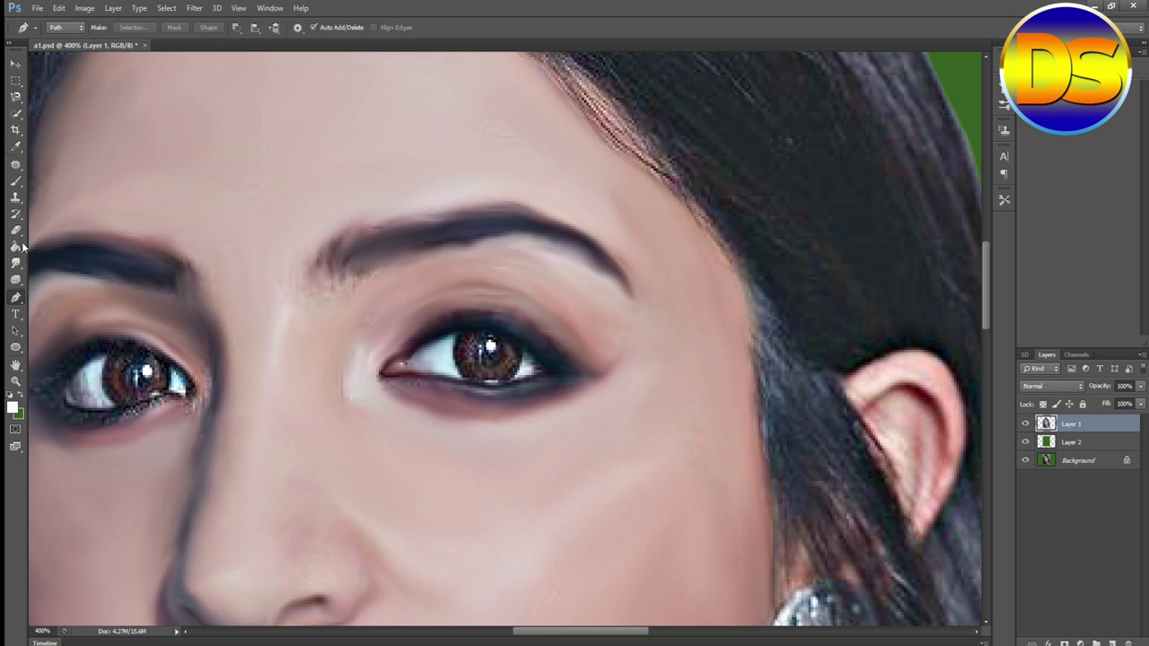
key("r")
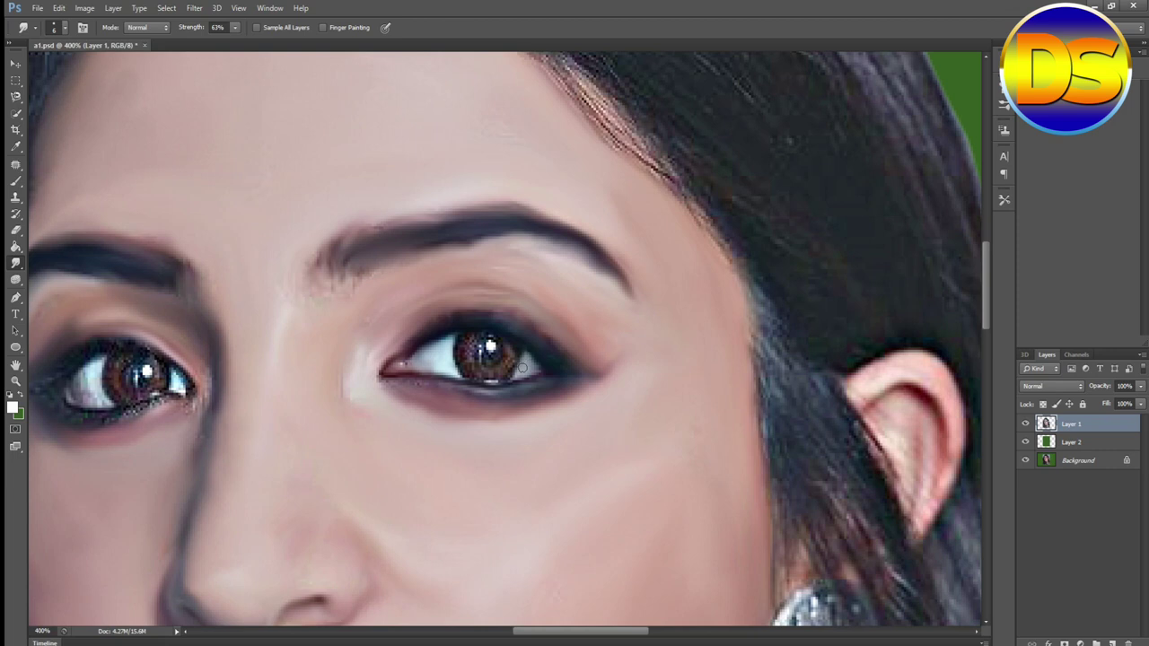
- Smudge the iris and pupil highlight of the earring-side eye smooth with the size 6 brush
mouse_move(474, 340)
left_mouse_down()
mouse_move(500, 366)
mouse_move(486, 345)
left_mouse_up()
key("ctrl+minus")
key("ctrl+minus")
key("ctrl+minus")
key("ctrl+plus")
key("ctrl+plus")
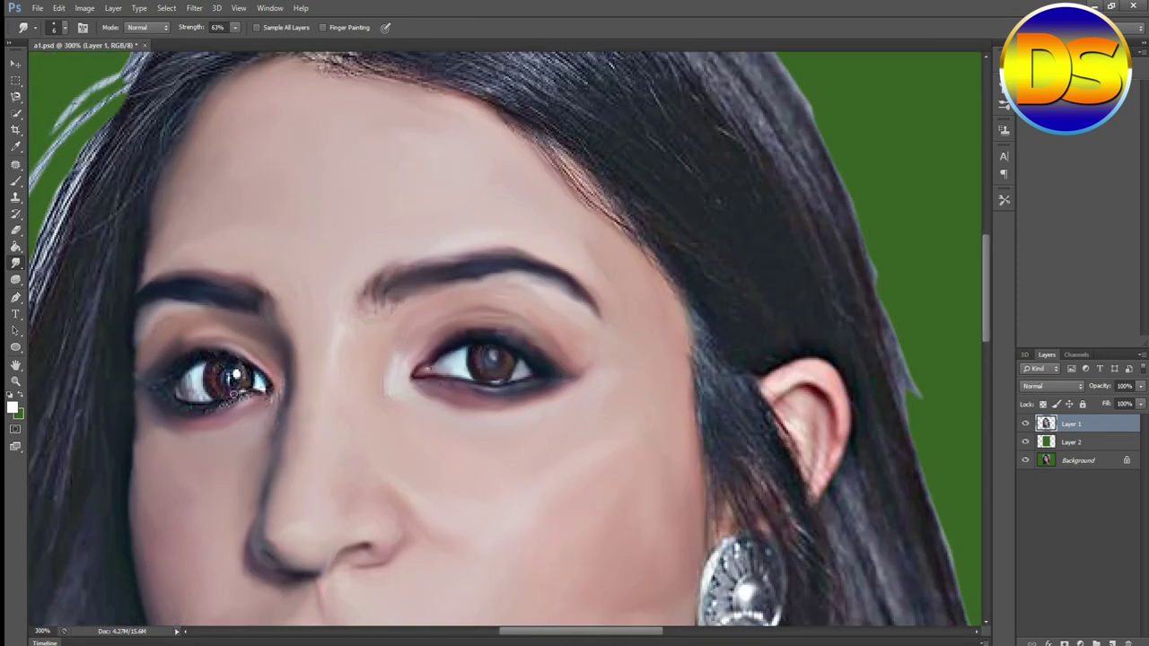
- Smudge the white, inner corner and lower lash line of the shaded-side eye smooth, using a size 5 brush
left_click_drag(190, 394, 195, 376)
key("ctrl+0")
key("ctrl+plus")
key("ctrl+plus")
key("ctrl+plus")
key("ctrl+plus")
key("ctrl+plus")
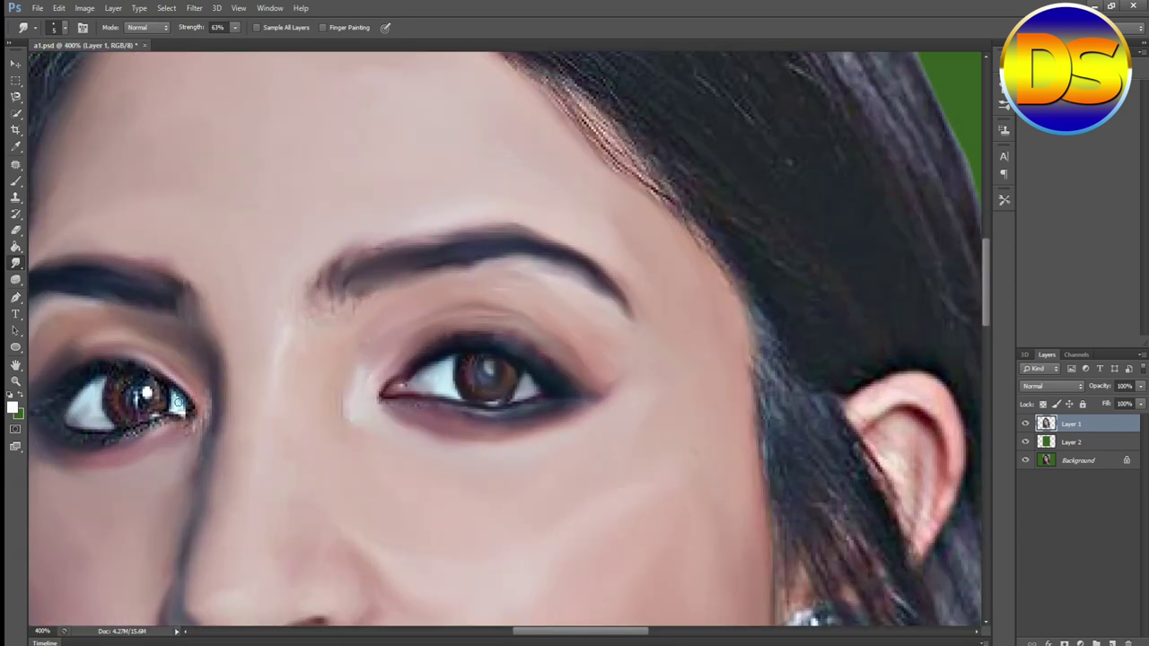
left_click_drag(175, 408, 189, 403)
left_click_drag(176, 421, 109, 443)
- Blend the remaining lashes along the shaded-side eye's upper and lower lids with a size 8 Smudge brush
key("bracketright")
key("bracketright")
mouse_move(166, 418)
left_mouse_down()
mouse_move(88, 440)
mouse_move(38, 413)
left_mouse_up()
left_click_drag(185, 386, 137, 366)
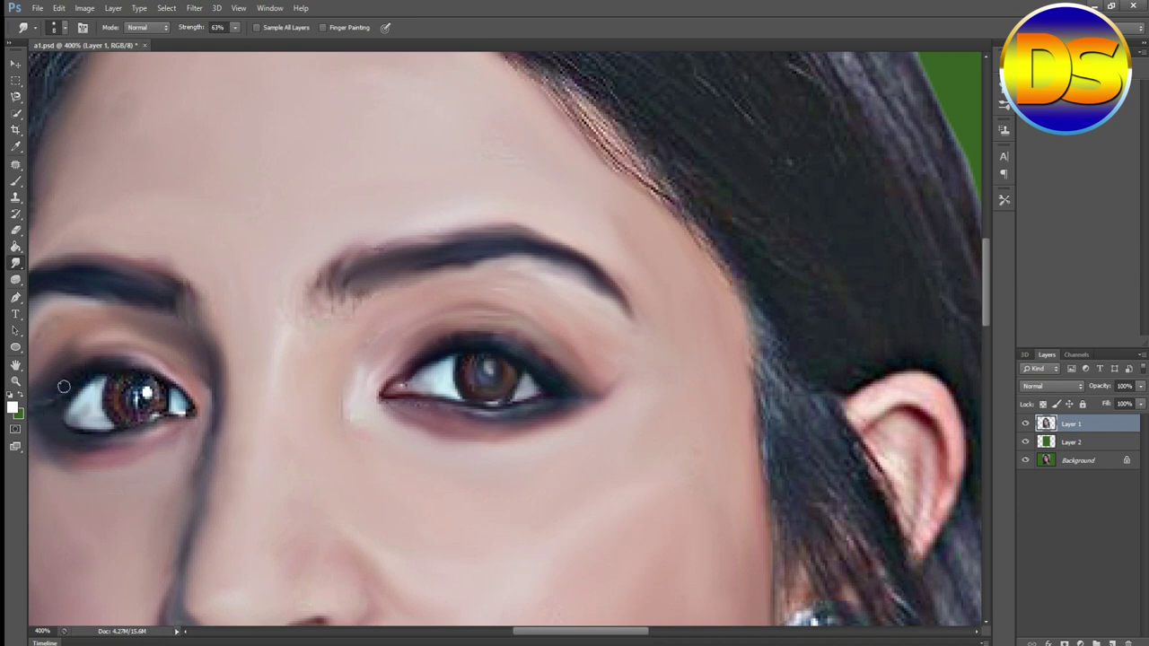
- Smudge the iris and pupil highlight of the shaded-side eye smooth with the size 8 brush
key("ctrl+minus")
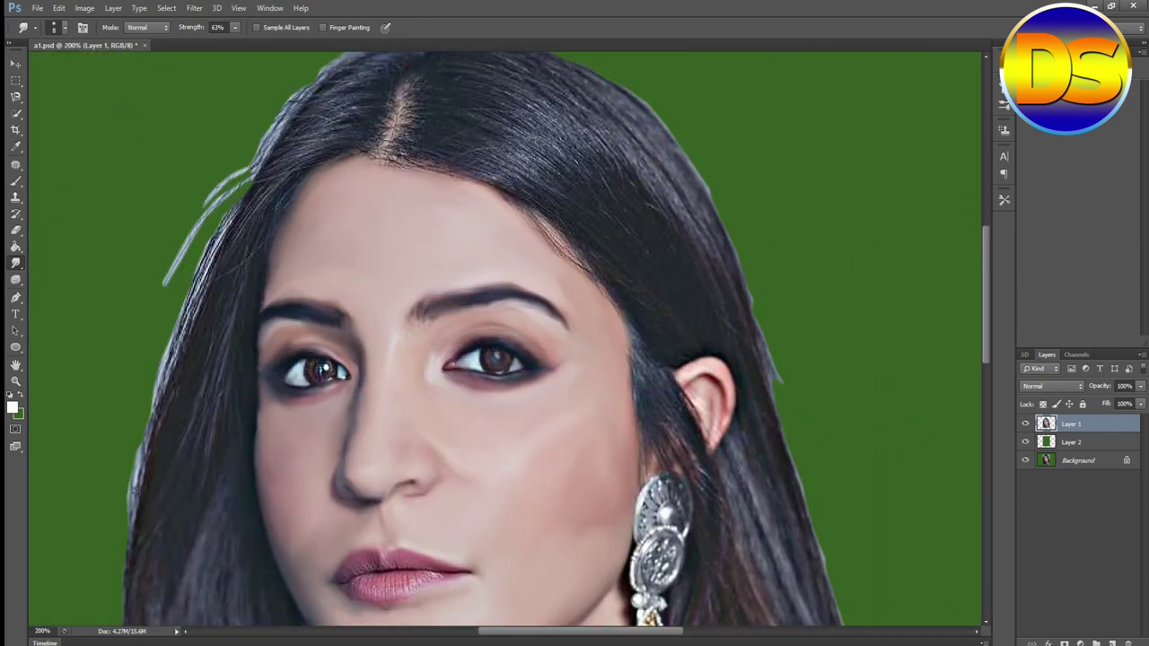
key("ctrl+minus")
key("ctrl+plus")
key("ctrl+plus")
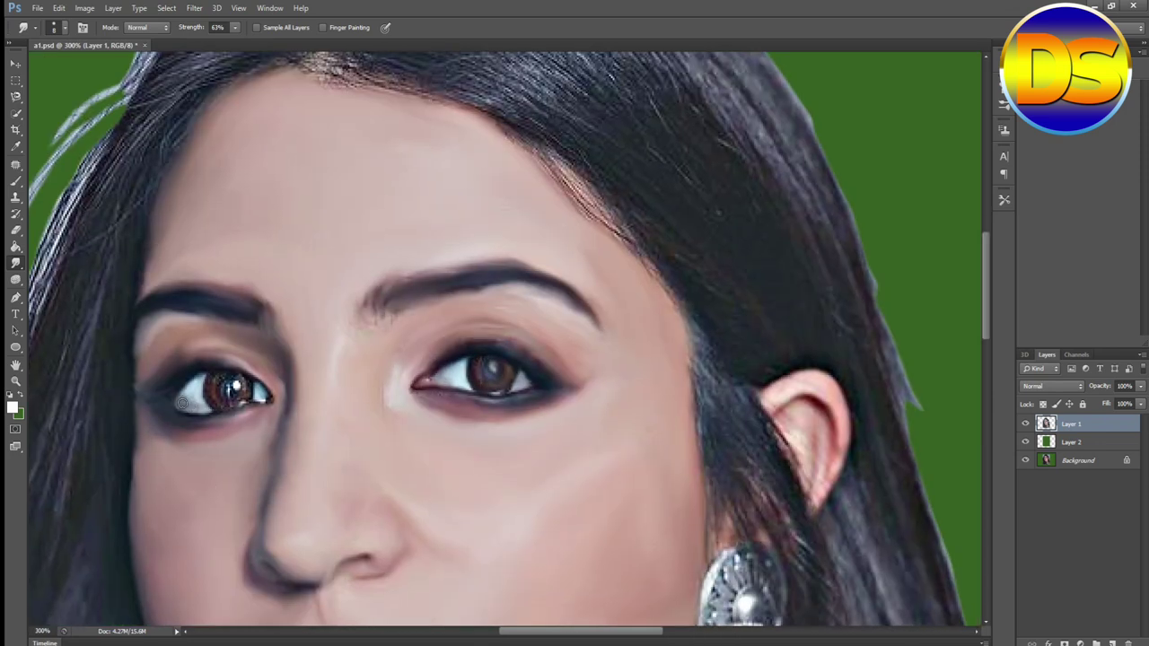
scroll(202, 405, "up", 1)
mouse_move(226, 414)
left_mouse_down()
mouse_move(238, 406)
mouse_move(235, 415)
left_mouse_up()
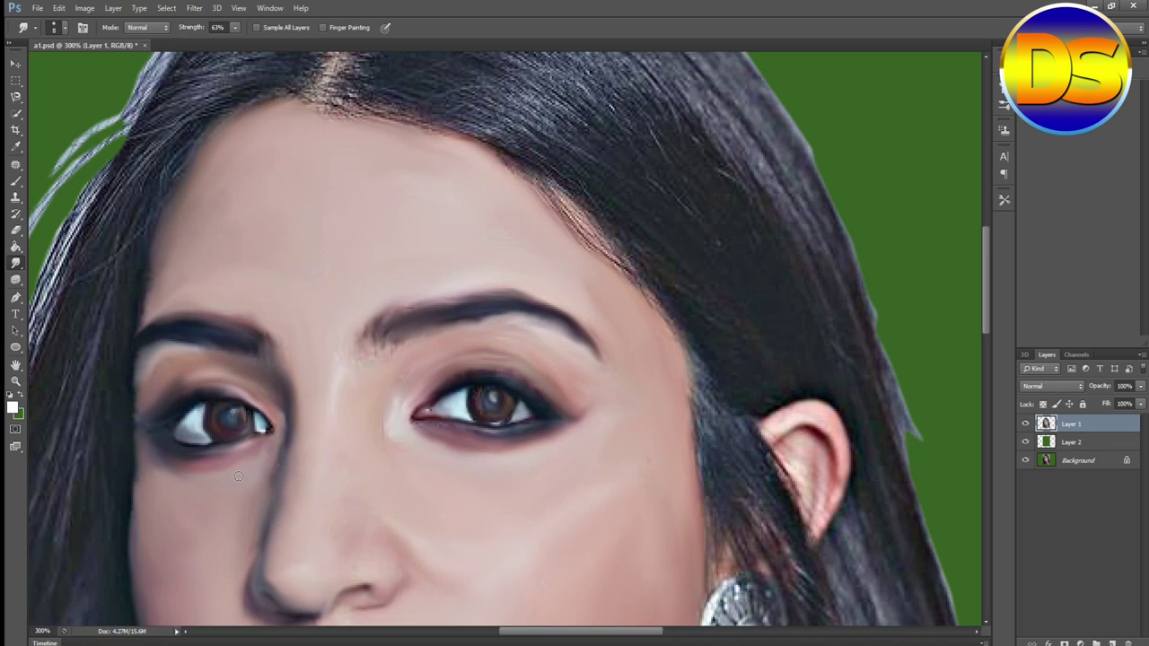
- Smudge the inner end of the earring-side eyebrow into the skin with the size 8 brush
left_click_drag(364, 333, 393, 345)
scroll(381, 357, "up", 5)
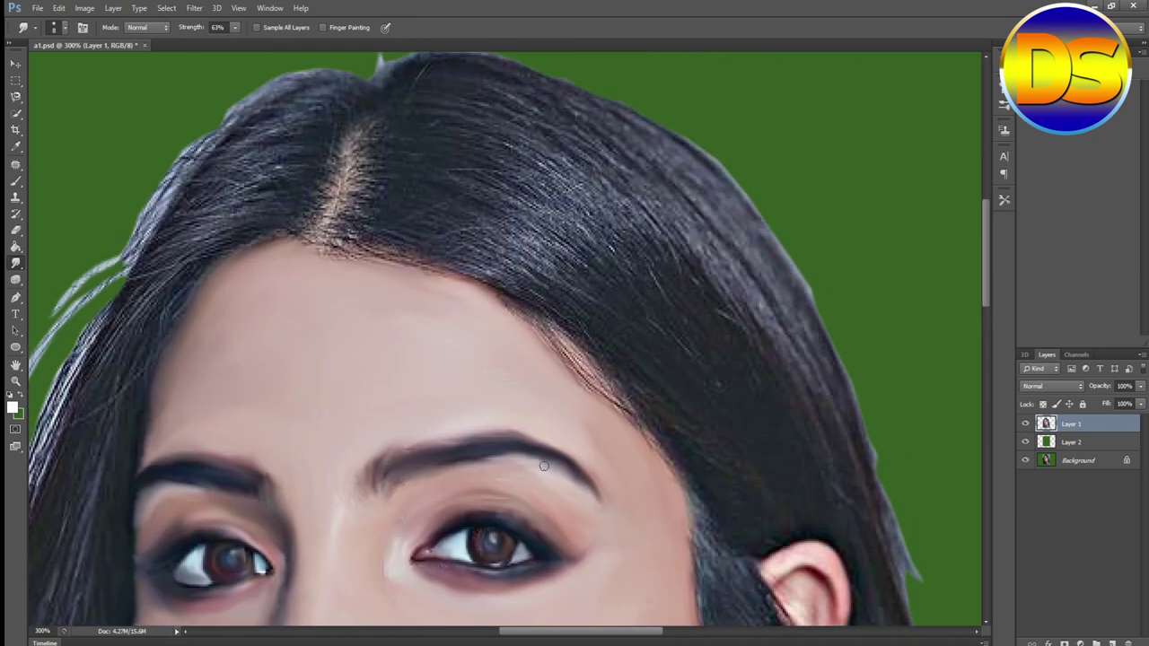
scroll(646, 549, "down", 5)
scroll(647, 549, "up", 2)
scroll(646, 549, "down", 5)
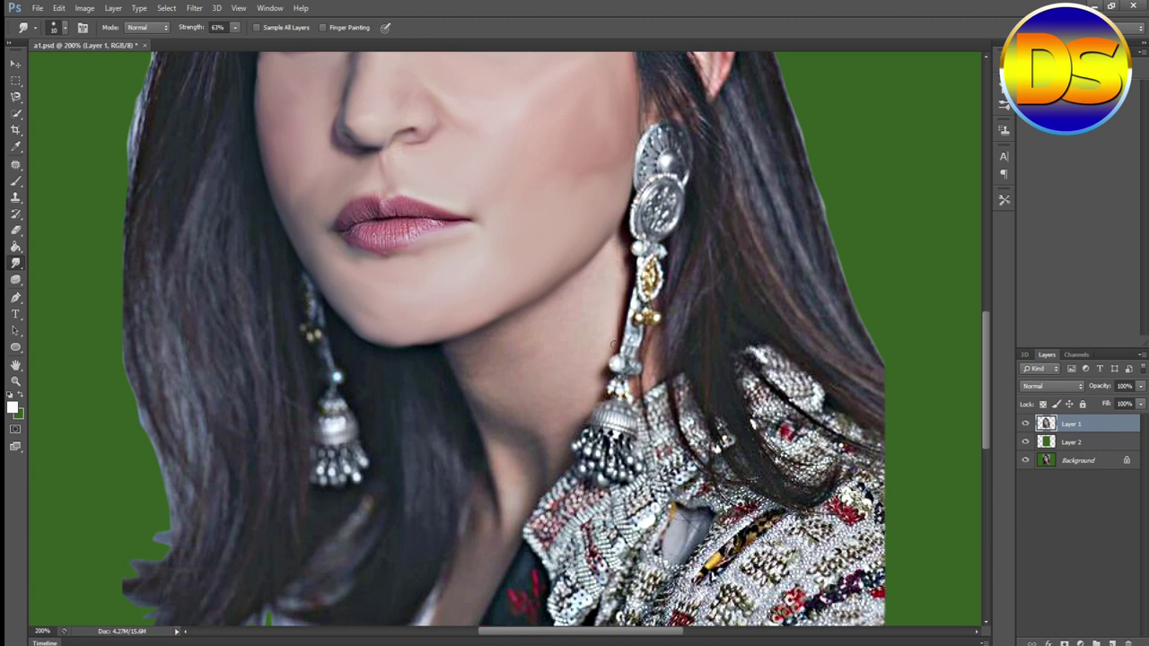
- Smudge the neck skin smooth below the jawline, enlarging the brush to size 25
key("bracketright")
key("bracketright")
key("bracketright")
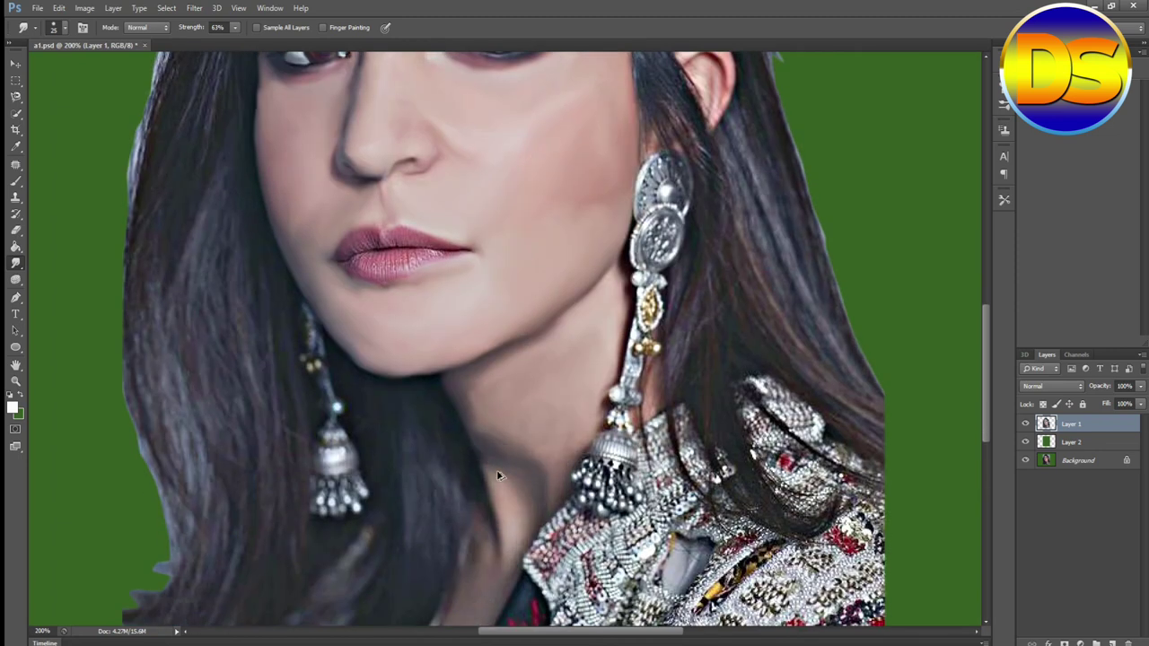
key("ctrl+minus")
key("ctrl+minus")
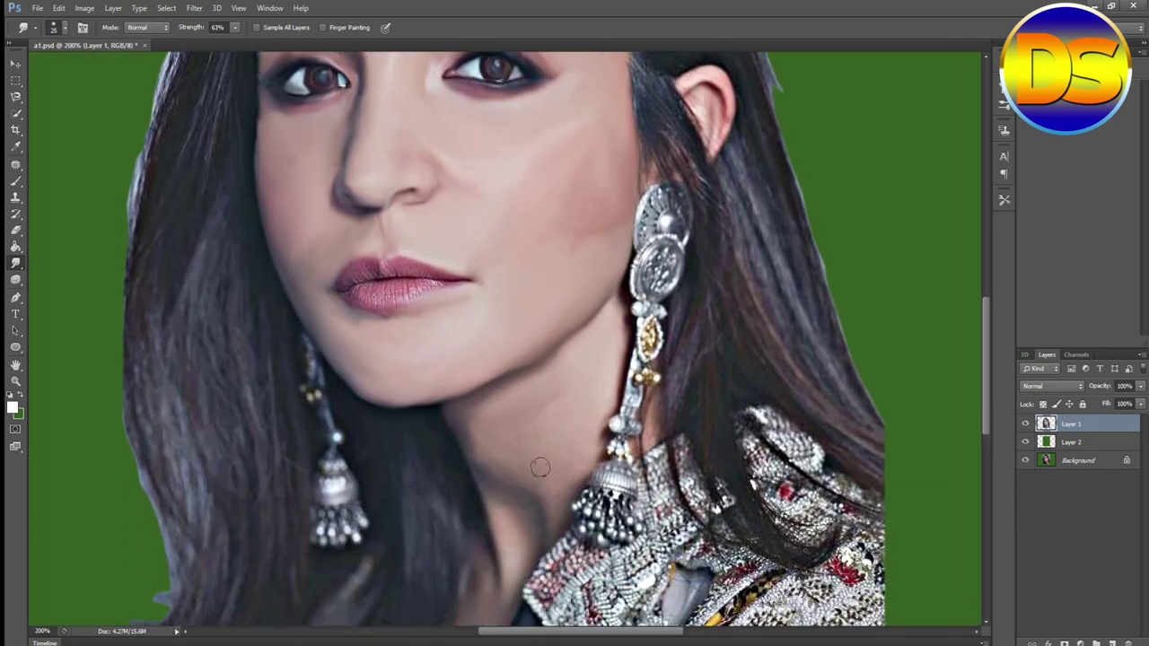
- Smudge the skin smooth on the lower neck and down the open neckline, using a size 30 brush
mouse_move(560, 488)
left_mouse_down()
mouse_move(574, 446)
mouse_move(590, 439)
mouse_move(564, 477)
left_mouse_up()
scroll(562, 462, "down", 3)
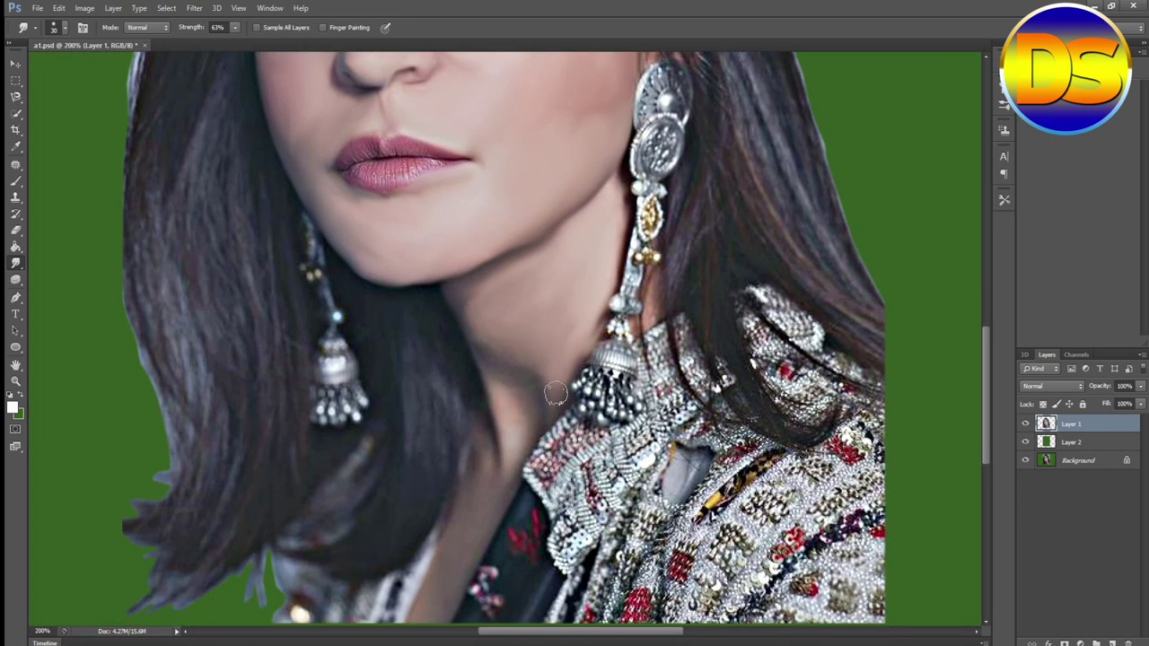
key("]")
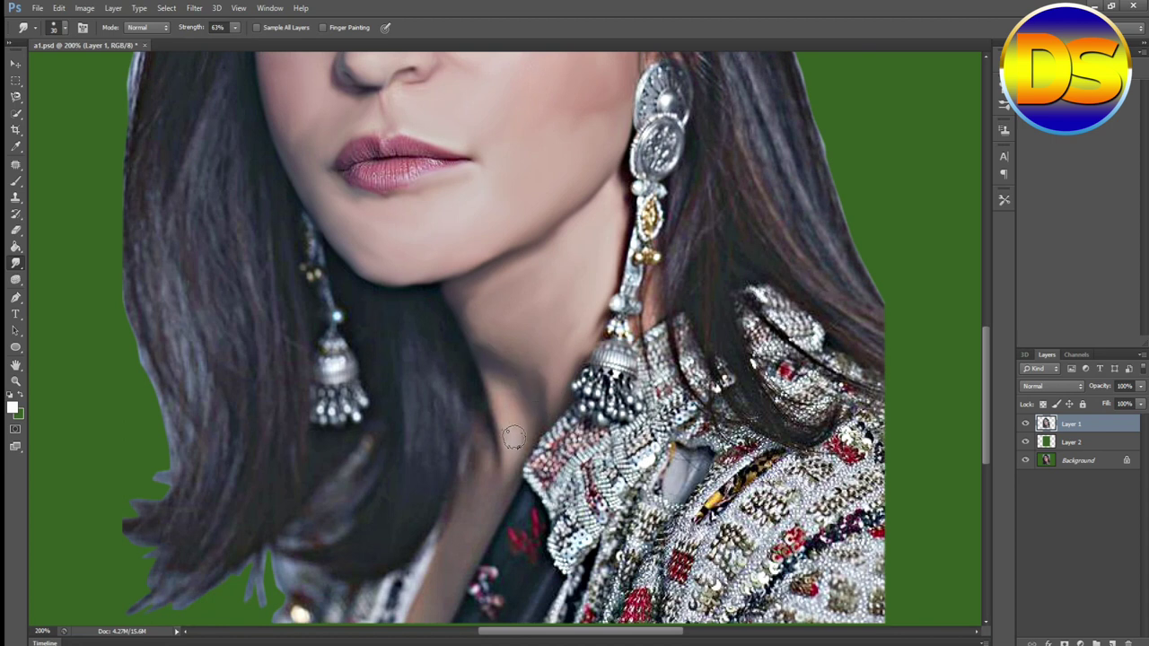
scroll(449, 546, "down", 2)
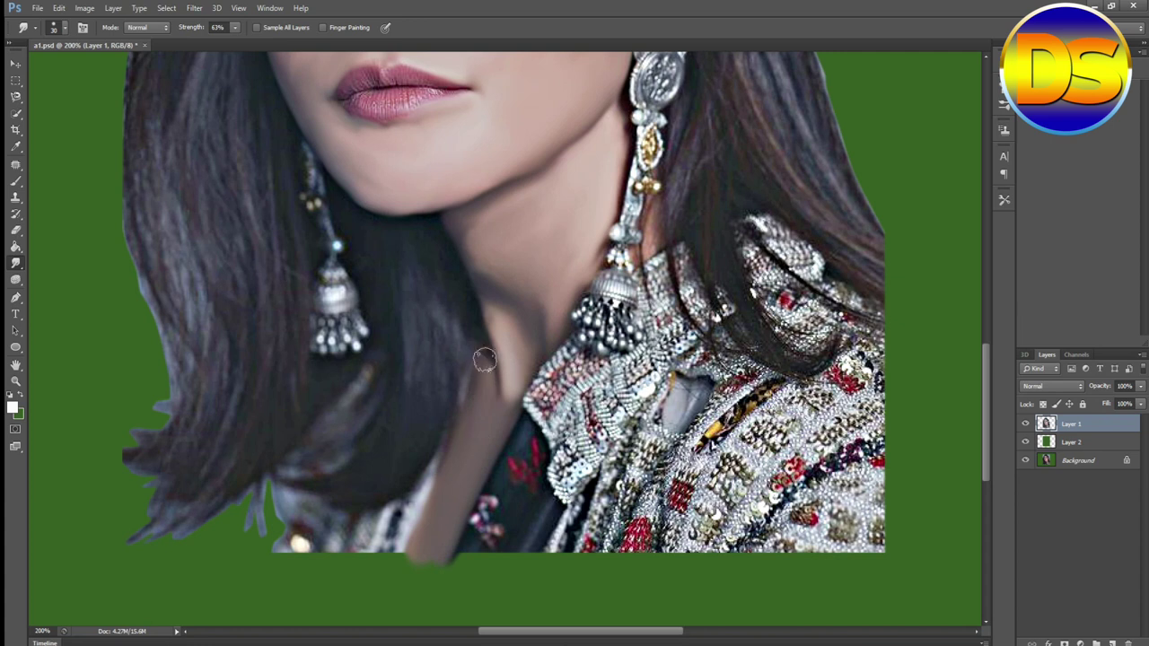
scroll(485, 381, "up", 1)
left_click_drag(513, 403, 512, 415)
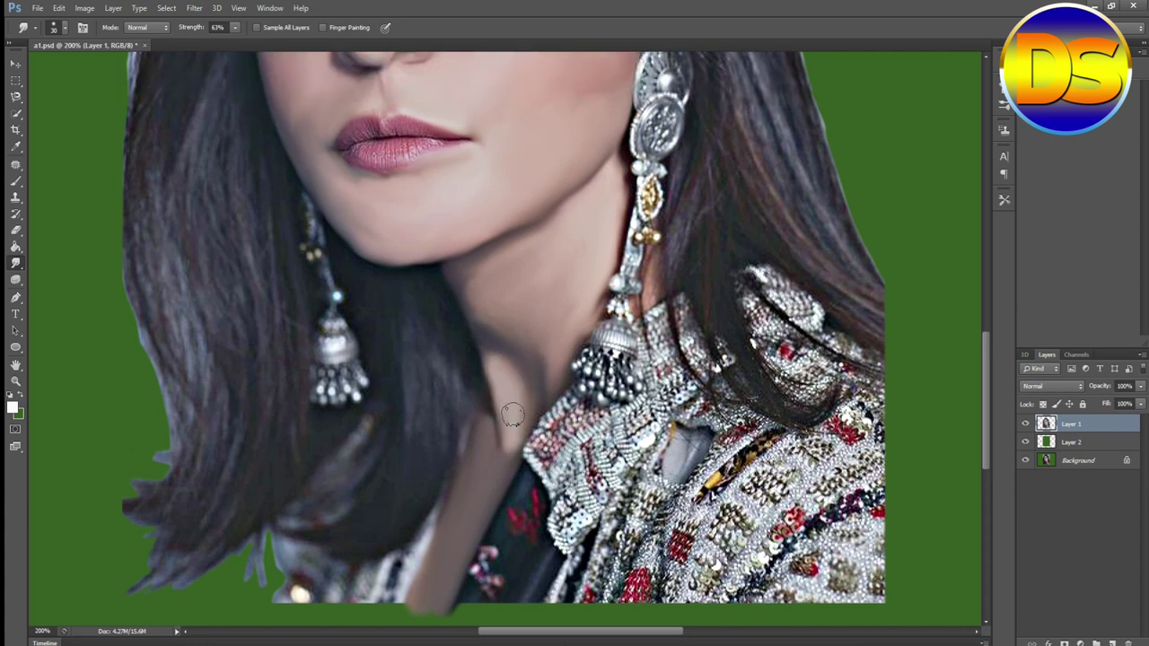
- Blend the neck skin between the jaw shadow and the large earring with the size 30 Smudge brush
scroll(528, 328, "up", 1)
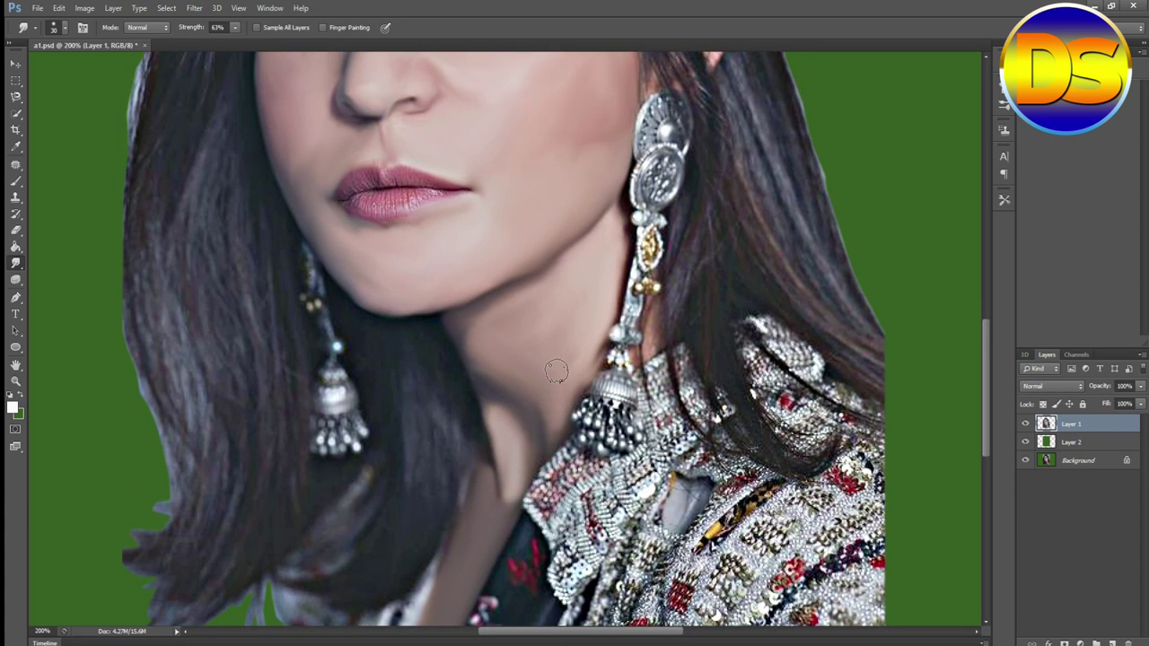
scroll(554, 363, "up", 1)
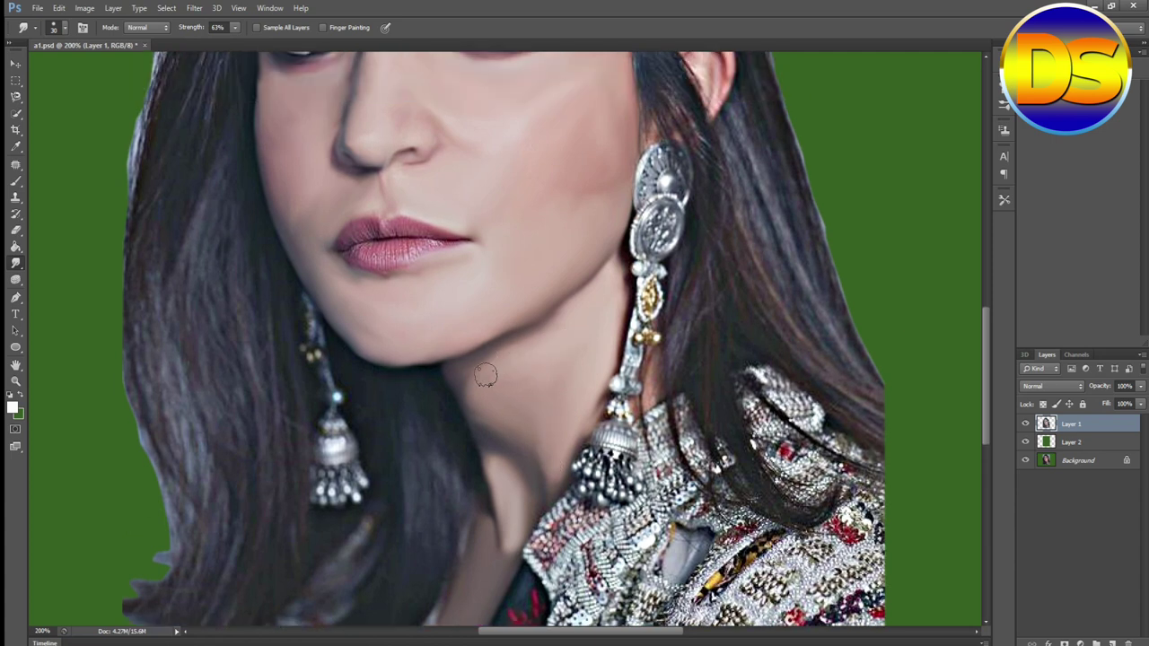
scroll(560, 391, "up", 1)
scroll(560, 390, "up", 1)
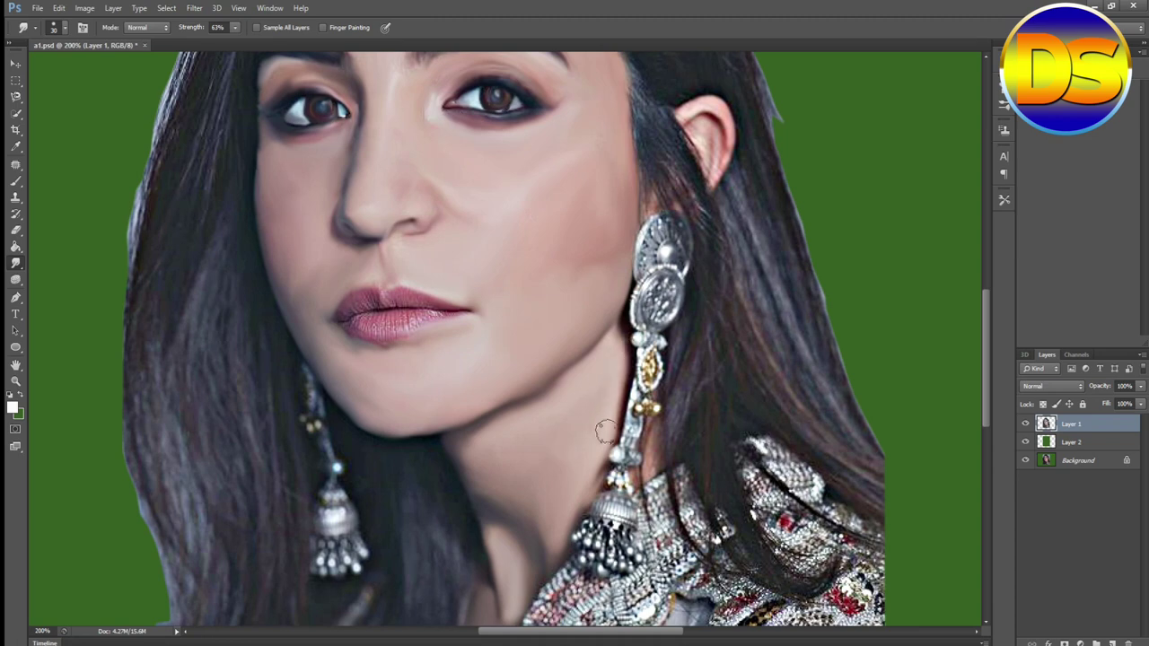
scroll(601, 400, "down", 4)
scroll(562, 431, "up", 2)
scroll(561, 431, "down", 1)
scroll(564, 397, "up", 6)
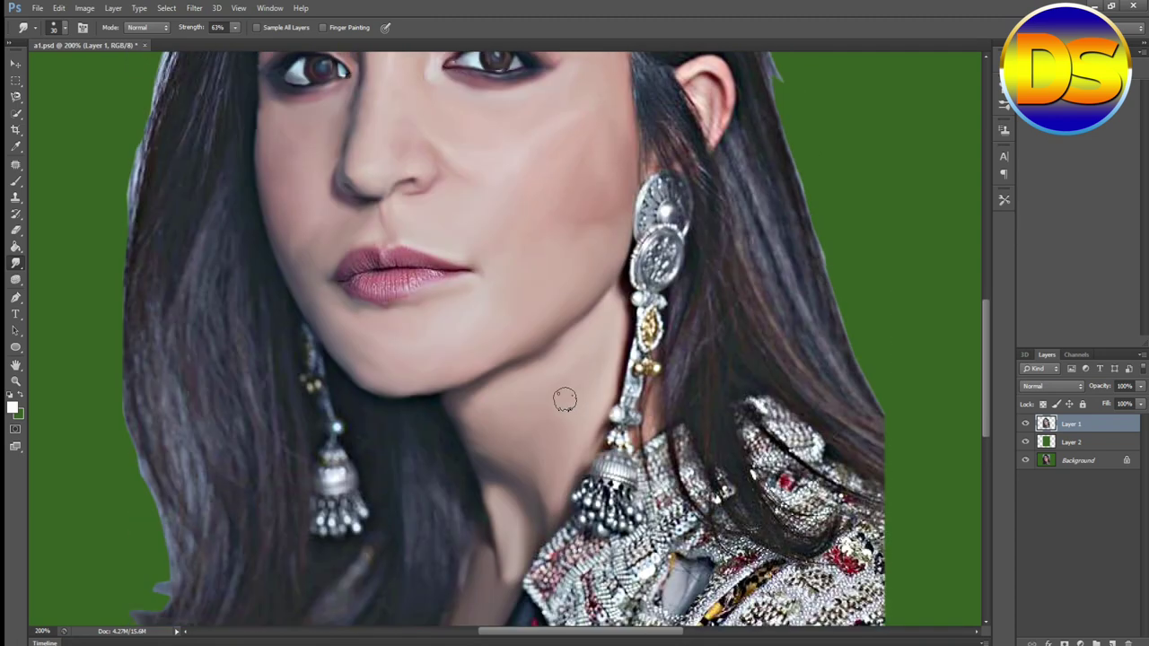
- Blend the skin inside the ear smooth with a size 9 Smudge brush
scroll(565, 392, "down", 6)
scroll(563, 396, "down", 5)
scroll(467, 492, "up", 6)
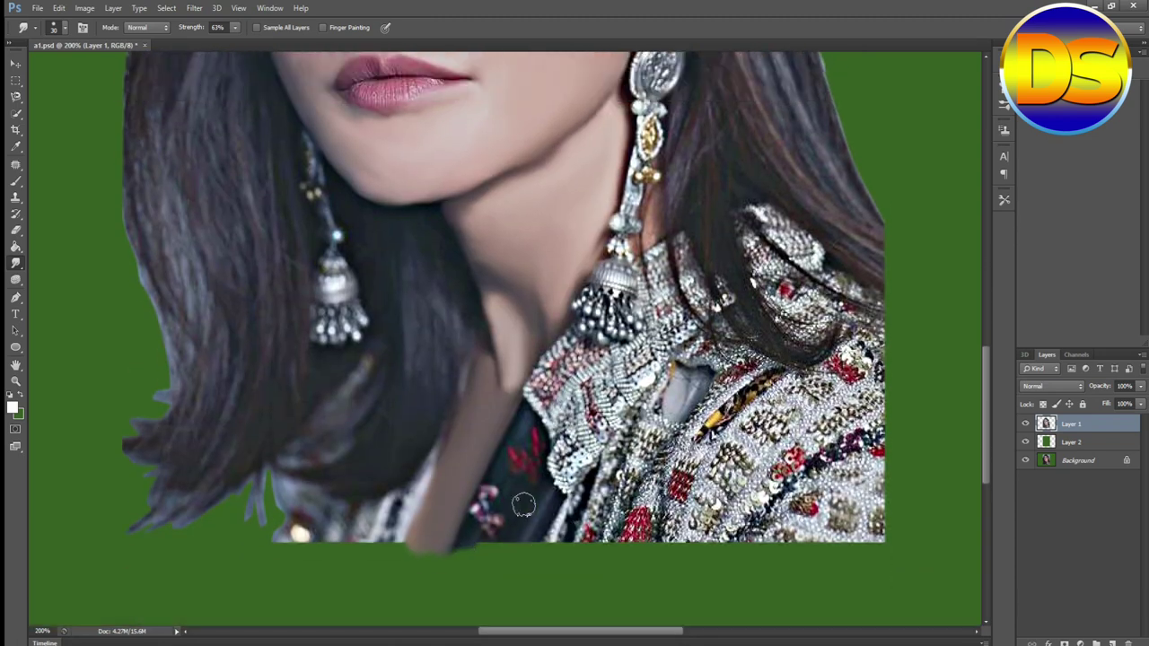
scroll(521, 505, "up", 5)
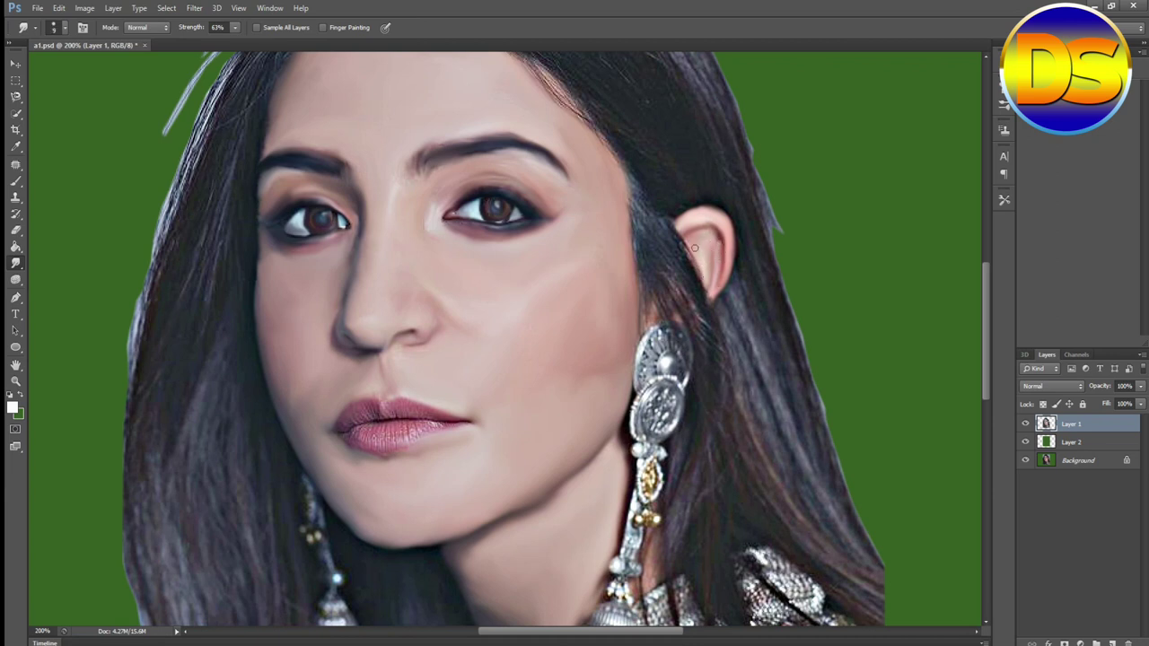
- Smudge the dark inner fabric and its pink flower at the neckline down to the cut-out's lower edge, using a size 15 brush
scroll(699, 233, "down", 8)
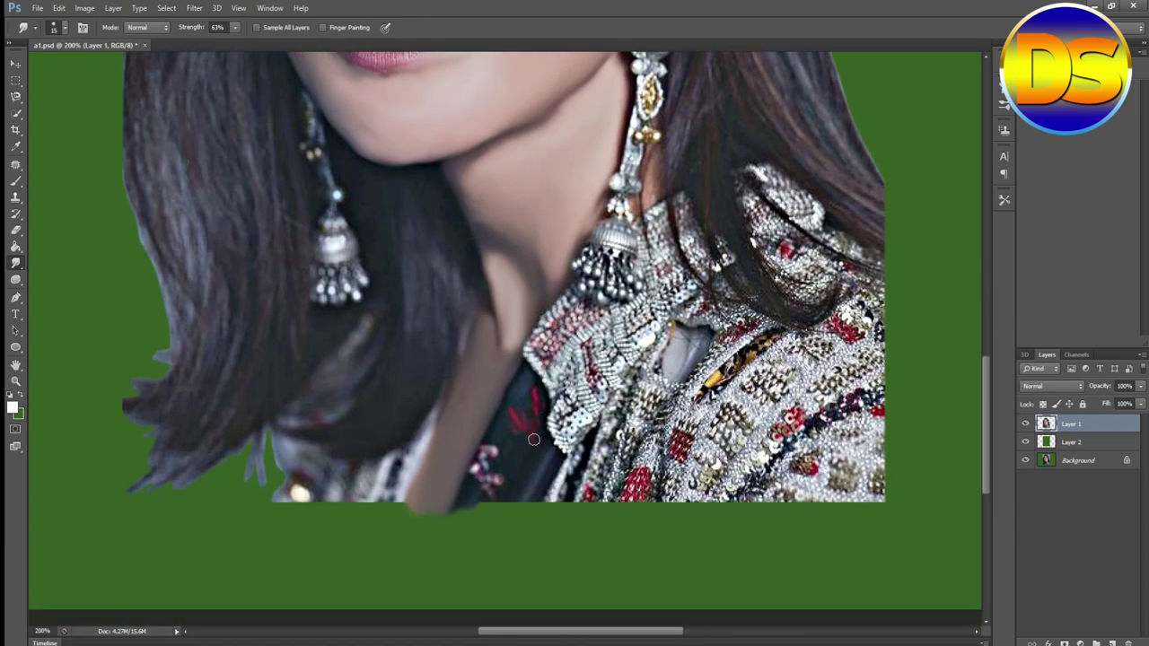
scroll(537, 434, "down", 1)
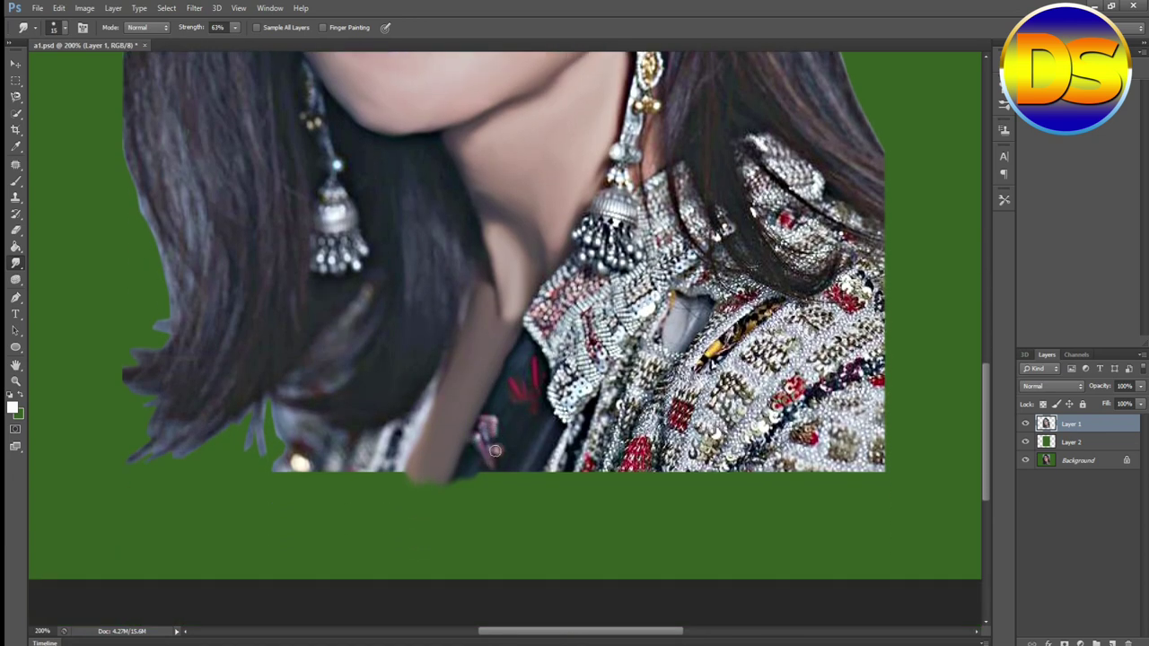
scroll(537, 491, "up", 1)
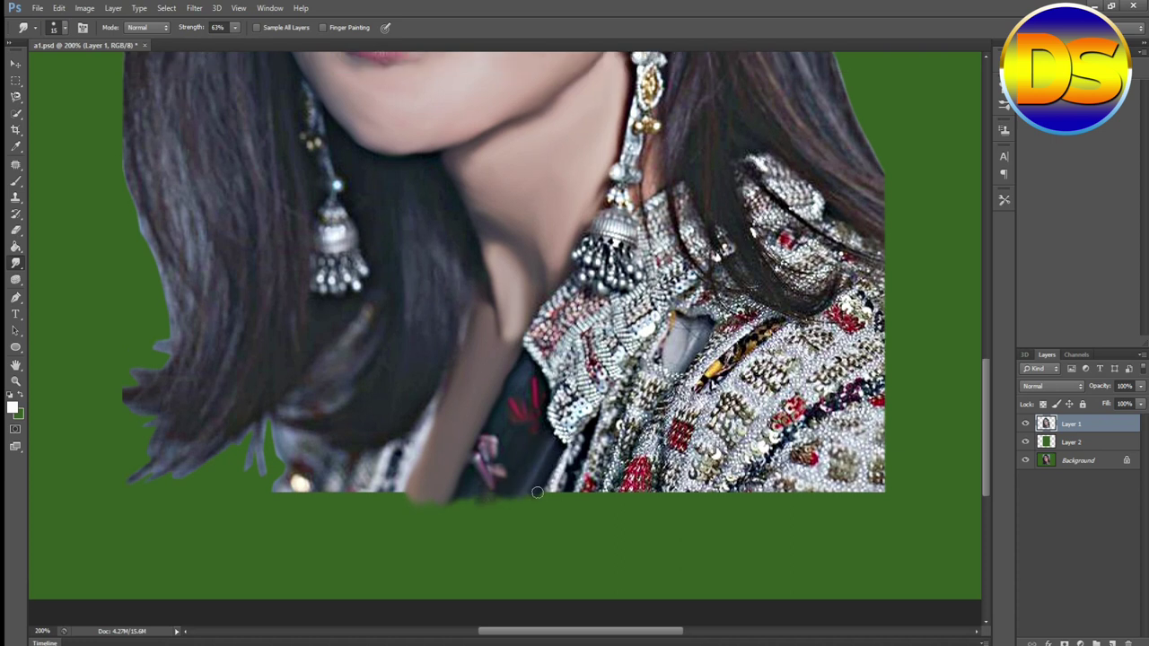
- Smudge the beaded collar flap beside the neckline into painterly strokes with a size 20 brush
key("bracketright")
left_click_drag(586, 444, 570, 411)
mouse_move(531, 351)
left_mouse_down()
mouse_move(559, 297)
mouse_move(561, 353)
mouse_move(577, 332)
mouse_move(545, 342)
mouse_move(576, 310)
left_mouse_up()
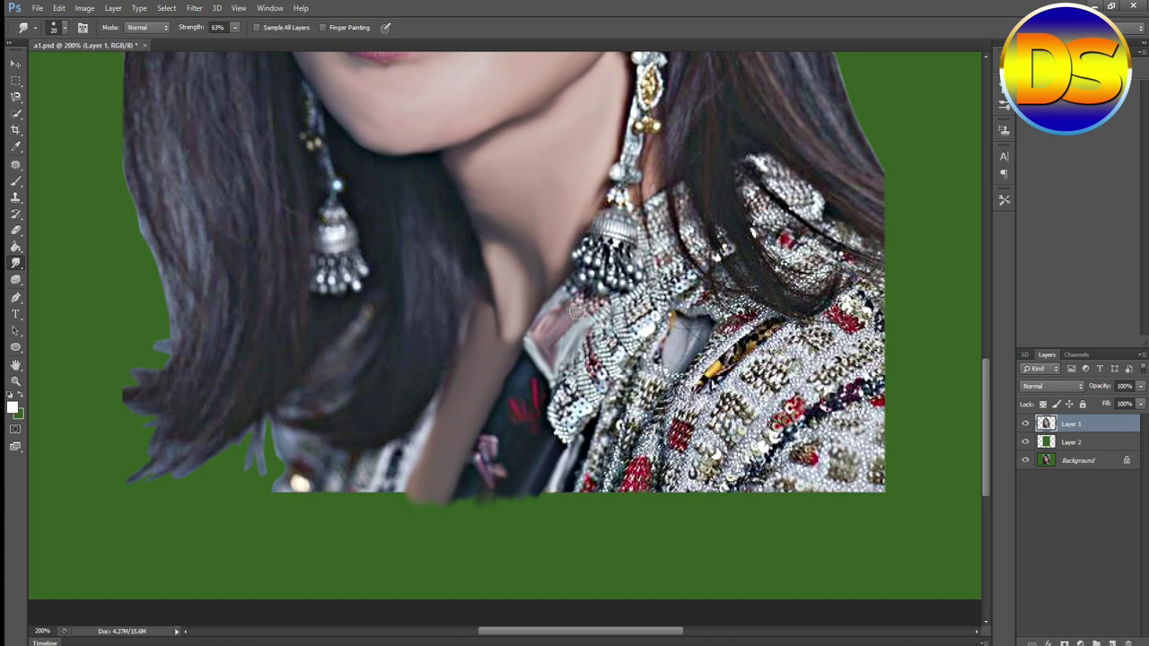
mouse_move(560, 377)
left_mouse_down()
mouse_move(551, 418)
mouse_move(572, 436)
mouse_move(568, 393)
mouse_move(582, 407)
mouse_move(569, 429)
mouse_move(602, 404)
left_mouse_up()
- Smudge the jacket's embroidery along its lower edge and out to the shoulder edge, enlarging the brush to size 30
scroll(574, 382, "up", 1)
mouse_move(598, 364)
left_mouse_down()
mouse_move(611, 396)
mouse_move(649, 347)
mouse_move(659, 391)
mouse_move(631, 390)
mouse_move(725, 388)
left_mouse_up()
scroll(611, 395, "down", 6)
mouse_move(795, 368)
left_mouse_down()
mouse_move(741, 379)
mouse_move(763, 343)
mouse_move(801, 390)
mouse_move(756, 399)
left_mouse_up()
scroll(893, 386, "up", 1)
mouse_move(870, 379)
left_mouse_down()
mouse_move(864, 419)
mouse_move(881, 394)
mouse_move(875, 372)
mouse_move(890, 383)
mouse_move(839, 375)
mouse_move(850, 402)
mouse_move(828, 322)
mouse_move(892, 309)
mouse_move(827, 388)
left_mouse_up()
key("bracketright")
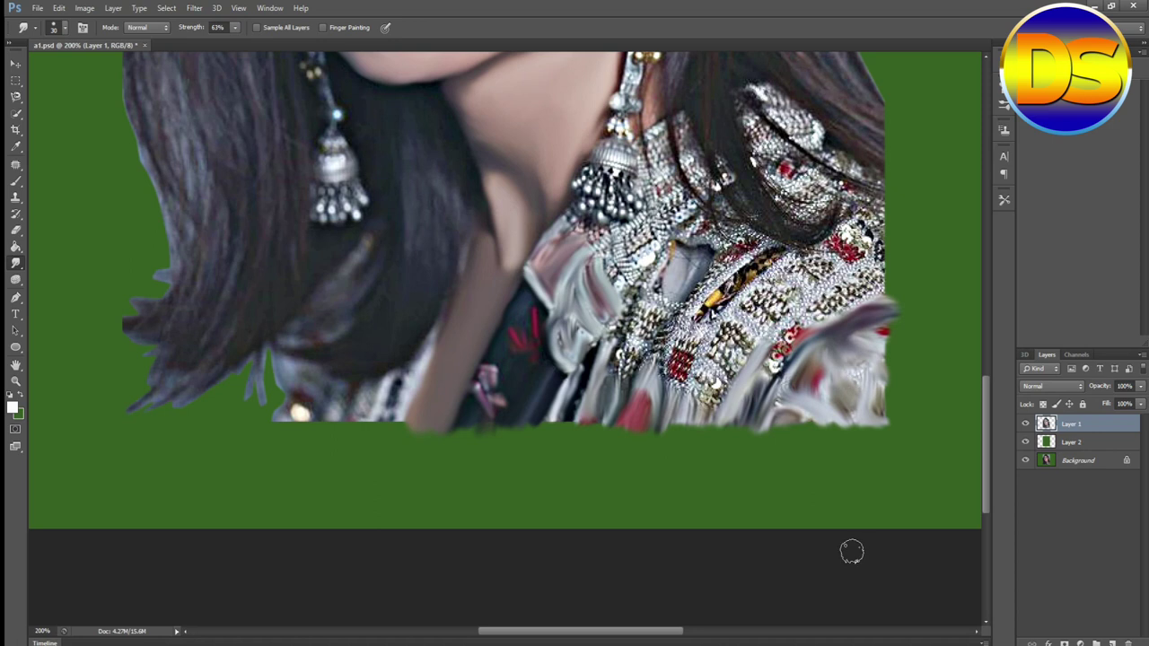
- Smudge the strip of jacket below the long hair, on the far side of the neckline, with the size 30 brush
key("ctrl+0")
key("ctrl+plus")
key("ctrl+plus")
scroll(628, 547, "down", 4)
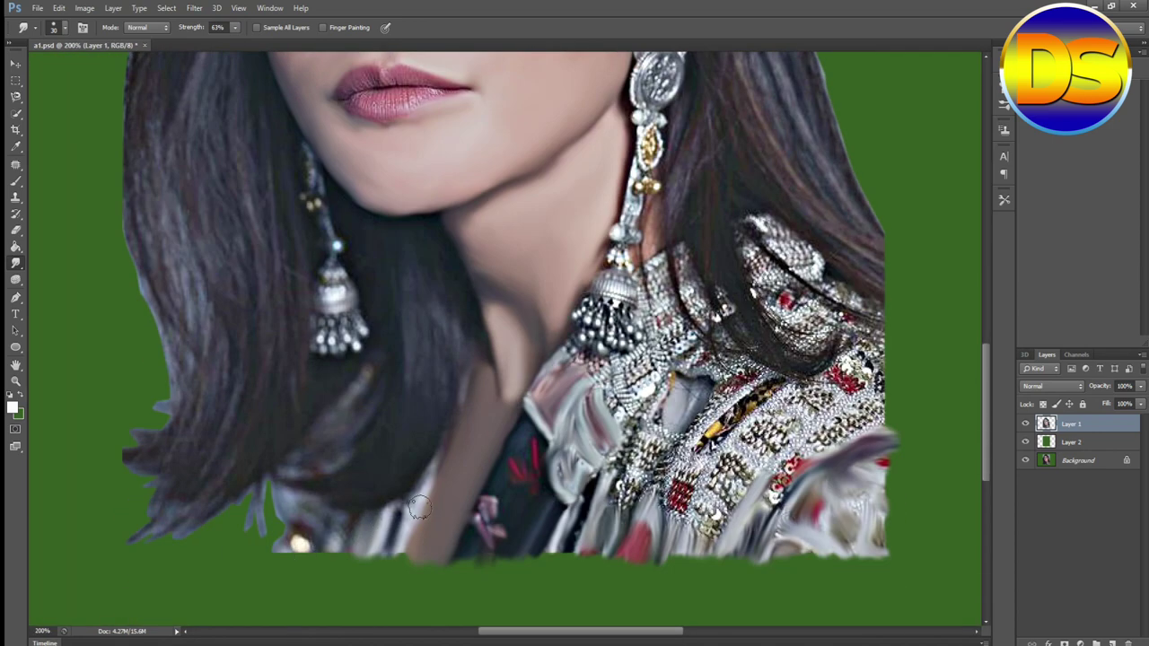
mouse_move(284, 539)
left_mouse_down()
mouse_move(301, 558)
mouse_move(277, 569)
left_mouse_up()
scroll(951, 562, "up", 1)
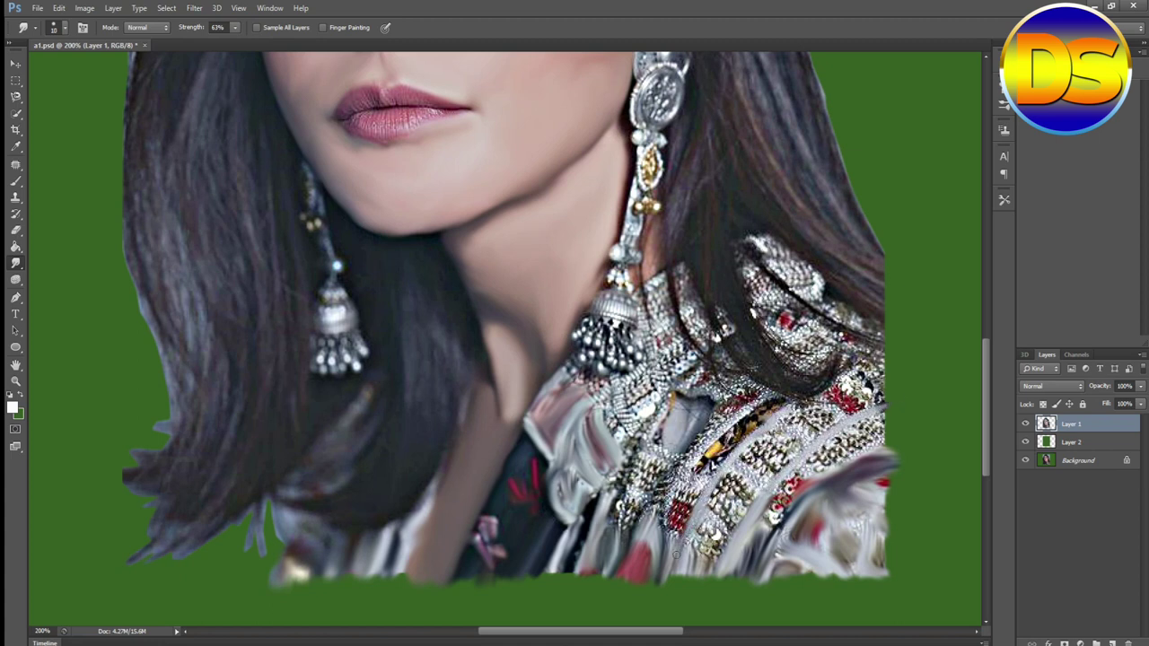
- Smudge thin lines between the embroidered bands on the jacket's front with a size 10 brush
left_click_drag(720, 427, 653, 544)
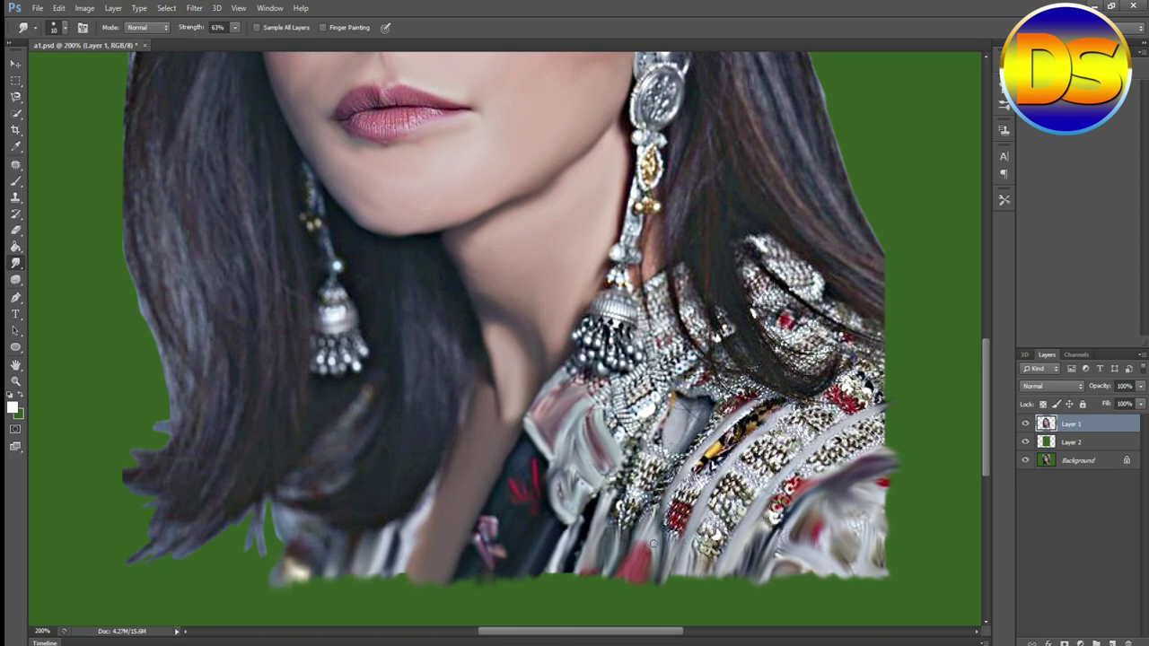
mouse_move(689, 364)
left_mouse_down()
mouse_move(630, 423)
mouse_move(601, 475)
mouse_move(606, 499)
left_mouse_up()
- Smudge the beaded jacket front between the collar flap and the shoulder bands into paint strokes, using a size 25 brush
key("]")
key("]")
left_click_drag(649, 452, 625, 499)
left_click_drag(667, 459, 618, 533)
left_click_drag(667, 416, 650, 445)
left_click_drag(709, 418, 670, 491)
left_click_drag(726, 443, 672, 539)
left_click_drag(714, 469, 675, 543)
mouse_move(569, 478)
left_mouse_down()
mouse_move(619, 406)
mouse_move(601, 412)
mouse_move(659, 367)
left_mouse_up()
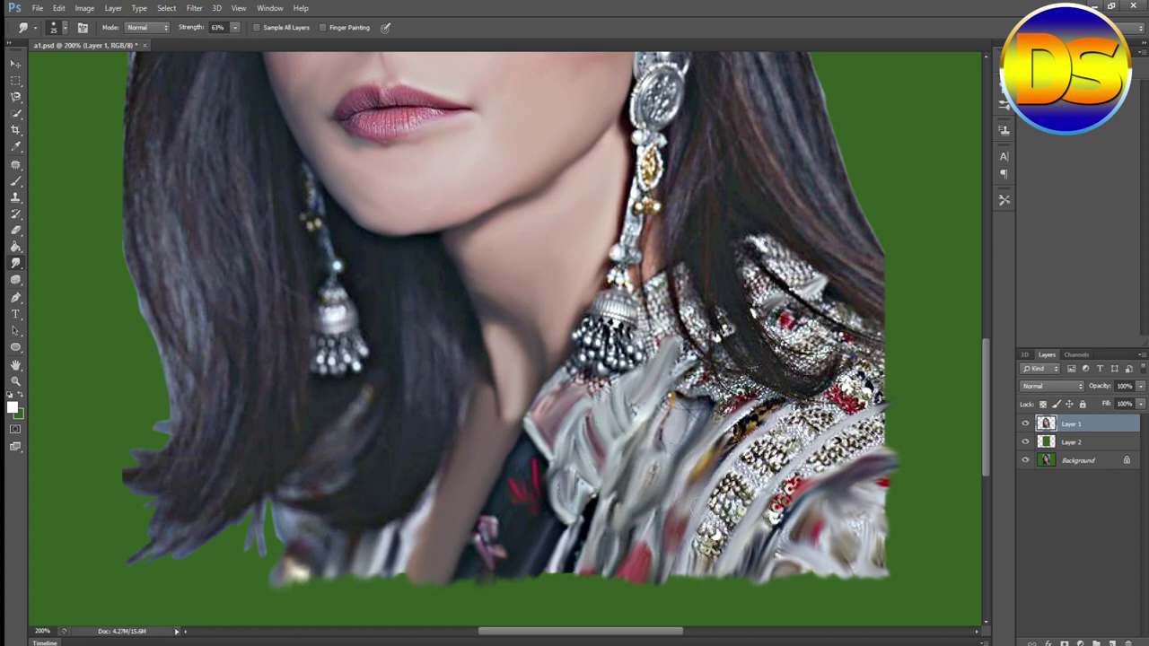
- Smudge the embroidered shoulder bands and the collar beside the large earring into curved paint strokes
scroll(743, 507, "down", 1)
mouse_move(718, 490)
left_mouse_down()
mouse_move(734, 469)
mouse_move(725, 456)
mouse_move(711, 518)
mouse_move(788, 395)
mouse_move(866, 350)
left_mouse_up()
mouse_move(804, 449)
left_mouse_down()
mouse_move(773, 491)
mouse_move(835, 414)
mouse_move(875, 410)
mouse_move(820, 441)
mouse_move(850, 429)
left_mouse_up()
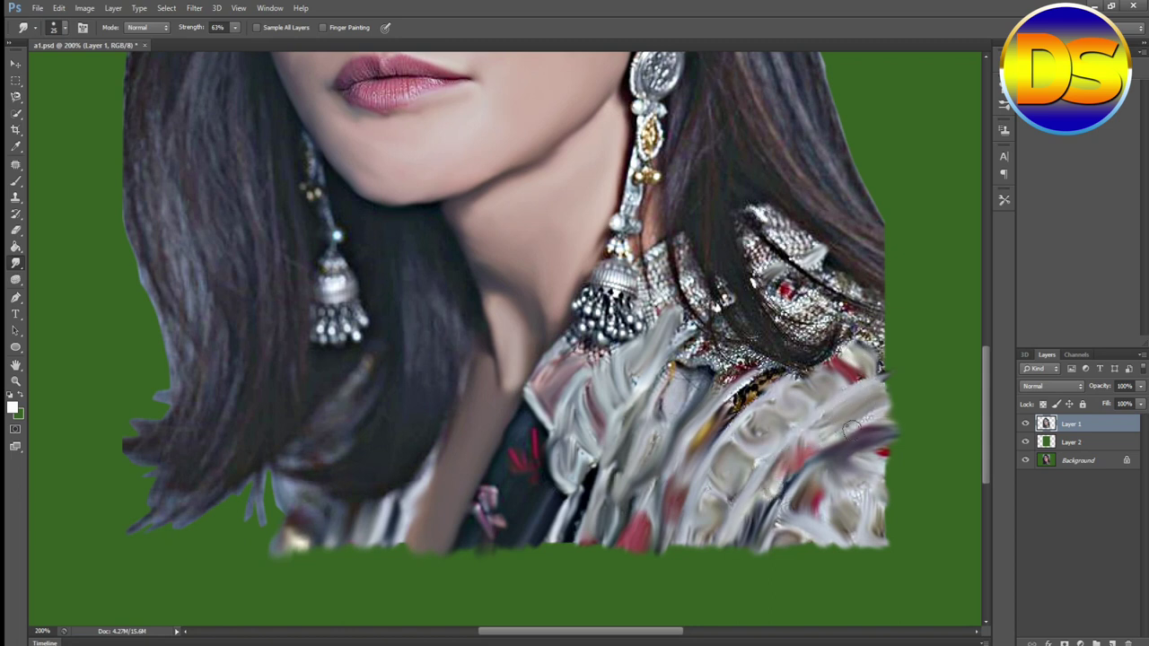
scroll(729, 462, "up", 1)
mouse_move(728, 463)
left_mouse_down()
mouse_move(777, 402)
mouse_move(725, 428)
mouse_move(737, 416)
mouse_move(719, 401)
mouse_move(675, 392)
mouse_move(685, 377)
mouse_move(745, 403)
left_mouse_up()
scroll(745, 402, "up", 1)
mouse_move(664, 389)
left_mouse_down()
mouse_move(649, 329)
mouse_move(665, 350)
mouse_move(683, 326)
mouse_move(689, 341)
mouse_move(690, 312)
left_mouse_up()
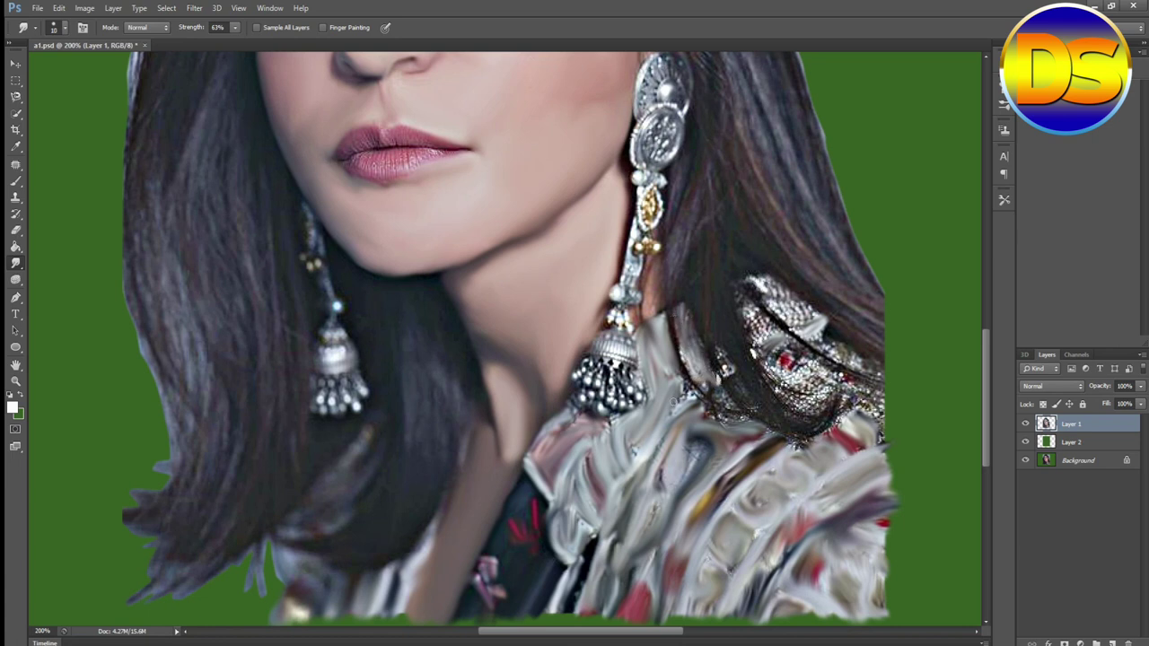
- Smudge the beaded patch showing between the hair strands on the shoulder, enlarging the brush from size 10 to 20
left_click_drag(756, 278, 799, 324)
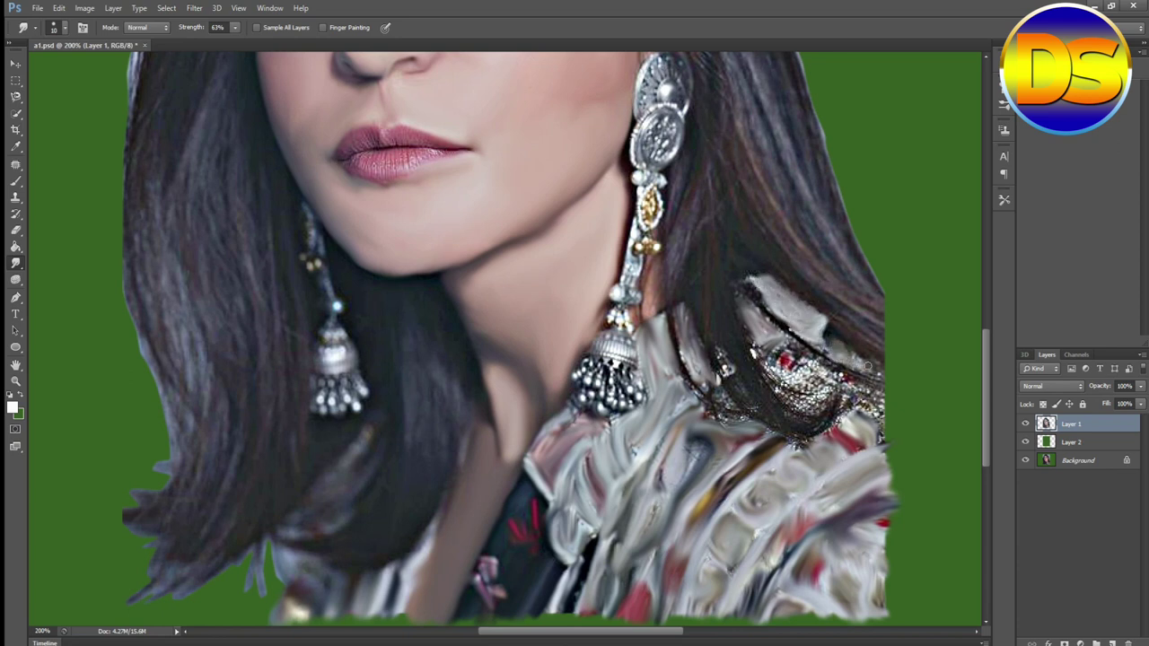
mouse_move(746, 285)
left_mouse_down()
mouse_move(797, 338)
mouse_move(882, 381)
left_mouse_up()
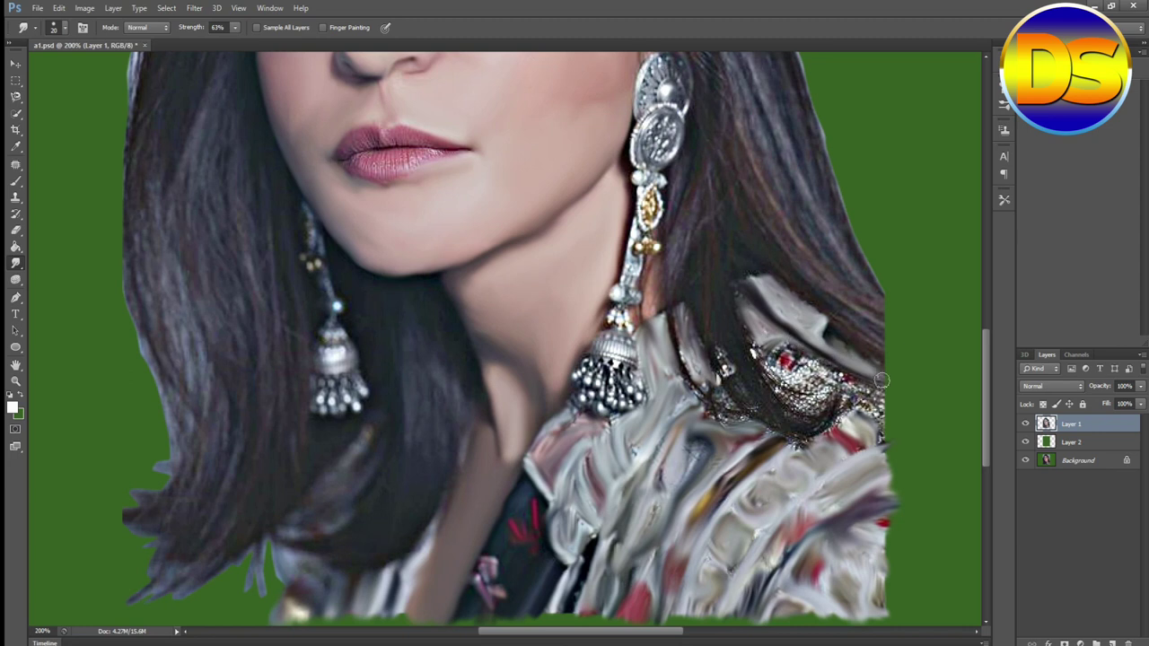
- Smudge the curled hair ends and the remaining beading around them on the shoulder, using a size 25 brush
left_click_drag(753, 360, 835, 405)
left_click_drag(712, 350, 791, 431)
mouse_move(669, 302)
left_mouse_down()
mouse_move(690, 386)
mouse_move(743, 422)
left_mouse_up()
left_click_drag(707, 389, 745, 413)
mouse_move(772, 347)
left_mouse_down()
mouse_move(839, 383)
mouse_move(806, 395)
mouse_move(821, 363)
mouse_move(873, 403)
mouse_move(886, 437)
left_mouse_up()
left_click_drag(799, 444, 844, 401)
left_click_drag(769, 378, 831, 397)
left_click_drag(726, 351, 829, 436)
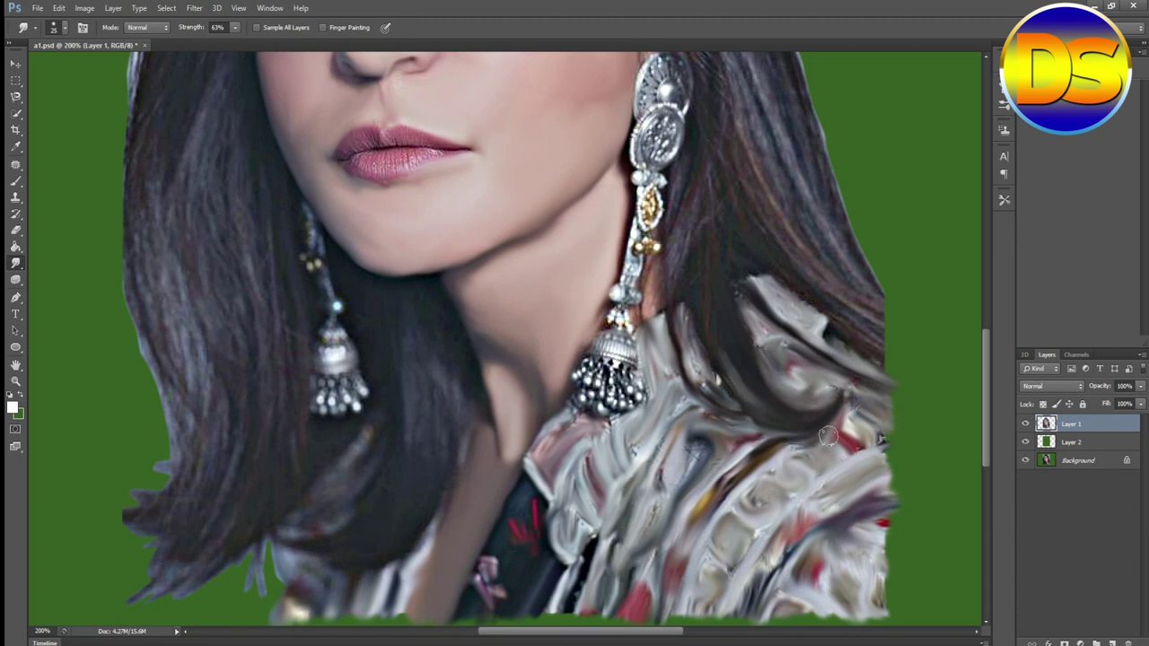
left_click_drag(692, 354, 709, 377)
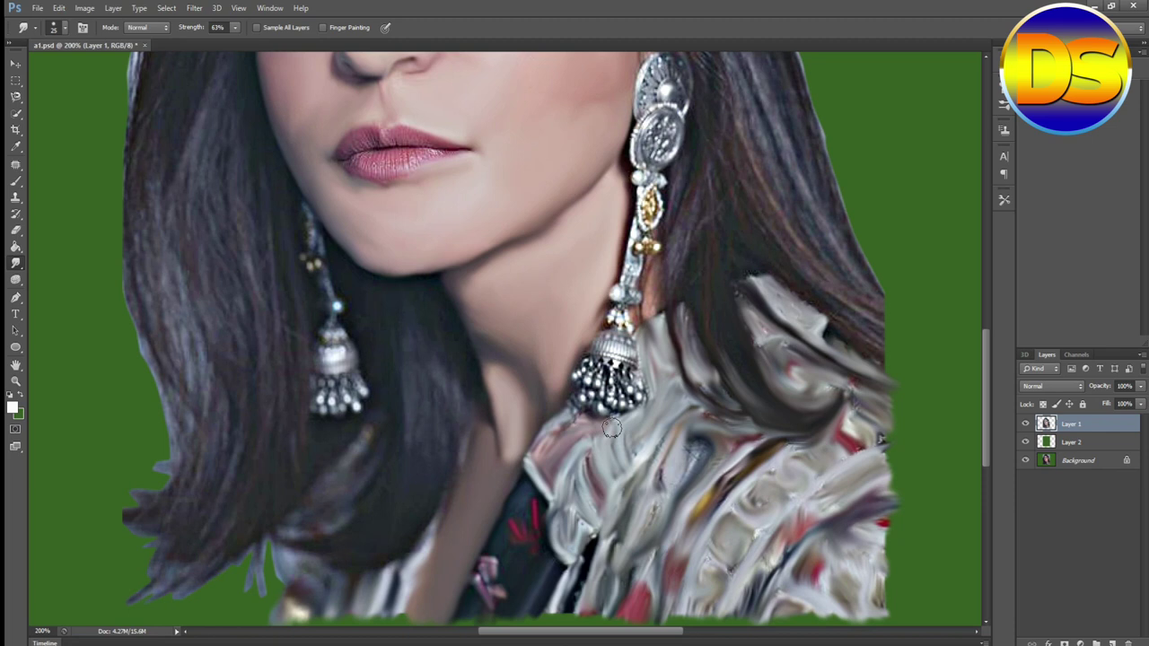
- Smudge the crown hair on the visible ear's side, from the parting down past the ear, enlarging the brush to size 35
scroll(875, 487, "down", 2)
key("ctrl+minus")
key("ctrl+minus")
key("ctrl+plus")
scroll(739, 473, "down", 3)
scroll(619, 419, "up", 2)
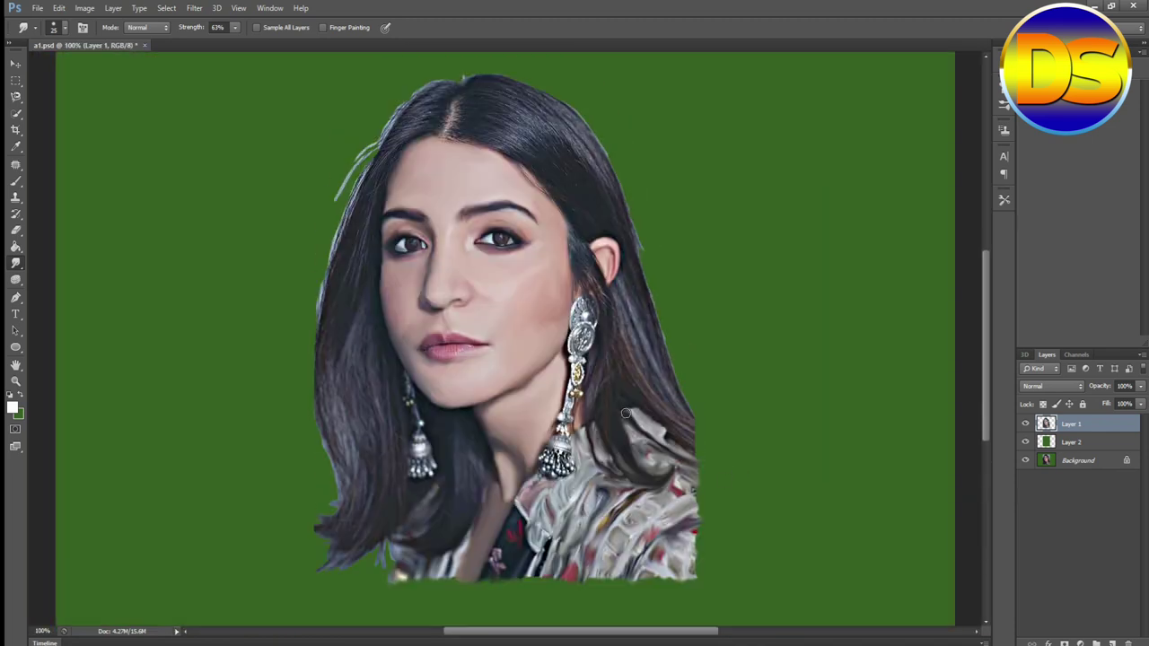
key("ctrl+plus")
scroll(630, 409, "up", 3)
scroll(392, 301, "up", 5)
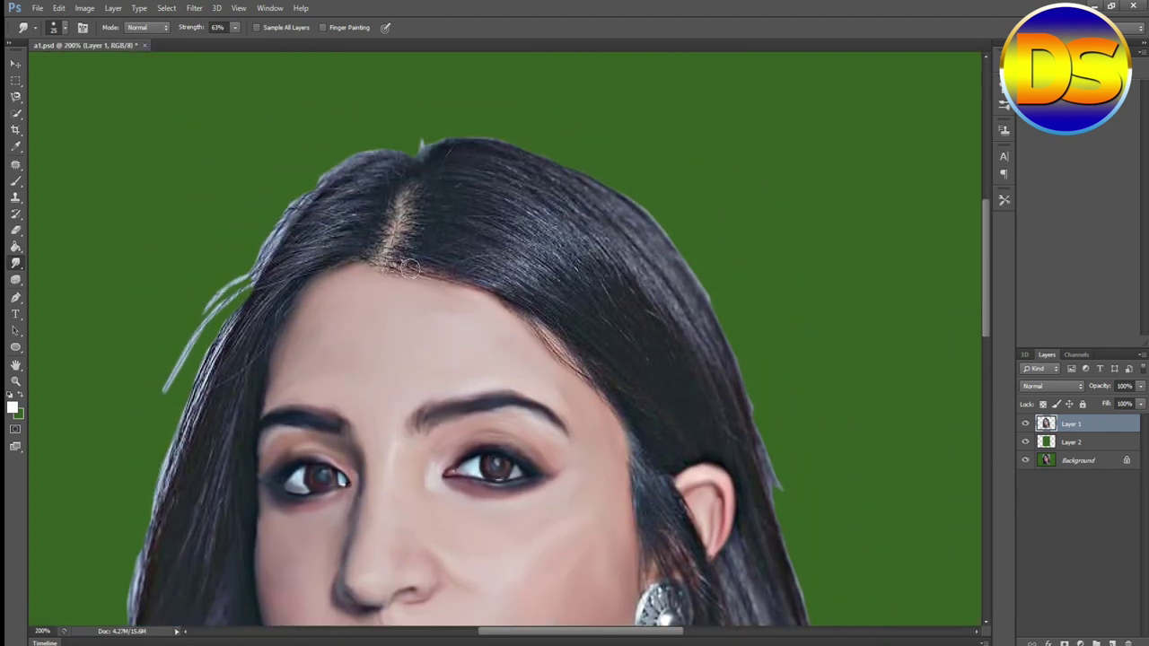
mouse_move(425, 252)
left_mouse_down()
mouse_move(473, 269)
mouse_move(488, 249)
mouse_move(646, 339)
left_mouse_up()
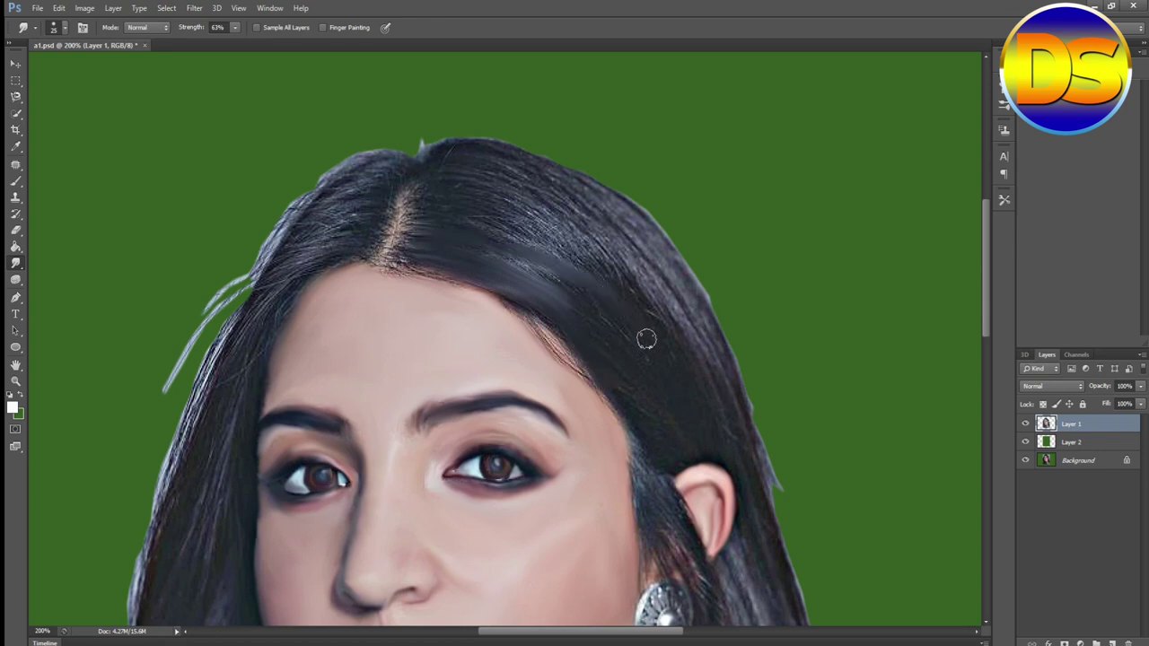
left_click_drag(473, 247, 606, 305)
mouse_move(477, 205)
left_mouse_down()
mouse_move(644, 302)
mouse_move(480, 185)
mouse_move(664, 313)
left_mouse_up()
mouse_move(439, 153)
left_mouse_down()
mouse_move(550, 172)
mouse_move(487, 163)
mouse_move(623, 236)
mouse_move(748, 449)
left_mouse_up()
mouse_move(577, 178)
left_mouse_down()
mouse_move(684, 277)
mouse_move(725, 359)
left_mouse_up()
left_click_drag(660, 222, 773, 492)
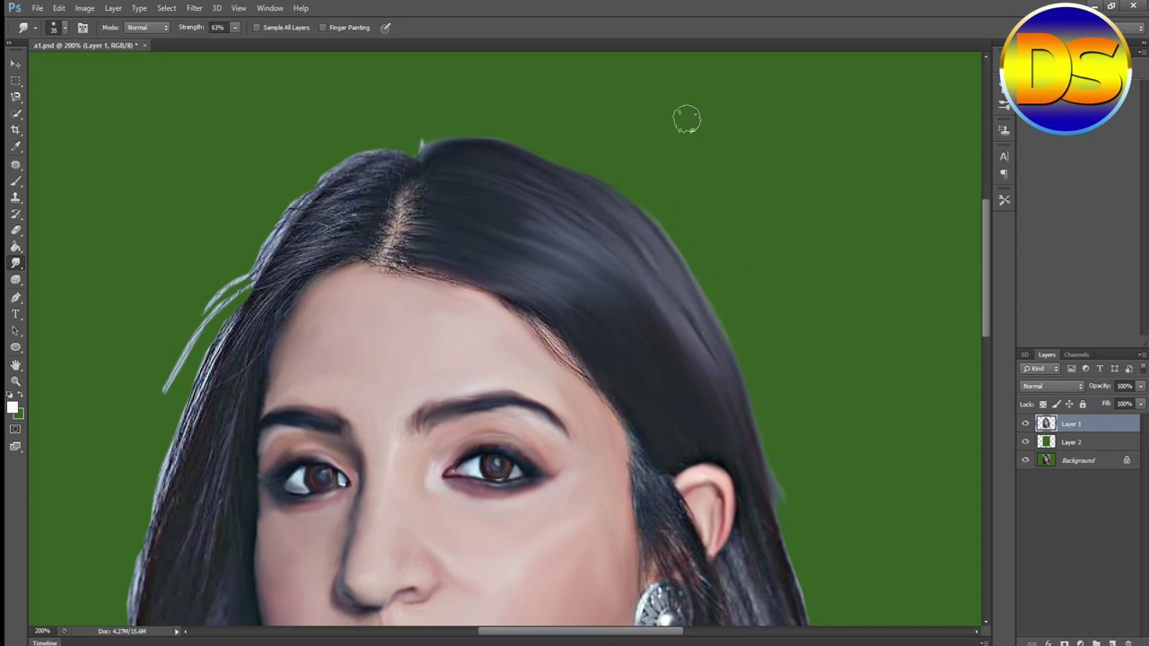
- Smudge the hair on the other side of the parting, from the crown down beside the forehead, with the size 35 brush
mouse_move(332, 251)
left_mouse_down()
mouse_move(259, 352)
mouse_move(254, 405)
left_mouse_up()
left_click_drag(350, 215, 224, 403)
left_click_drag(359, 184, 260, 269)
left_click_drag(373, 158, 171, 369)
scroll(165, 296, "down", 3)
left_click_drag(242, 203, 185, 333)
left_click_drag(210, 238, 120, 502)
- Smudge the long hair on the small earring's side down to its flared tips with the size 35 brush
scroll(112, 431, "down", 3)
scroll(112, 366, "up", 3)
scroll(117, 473, "down", 4)
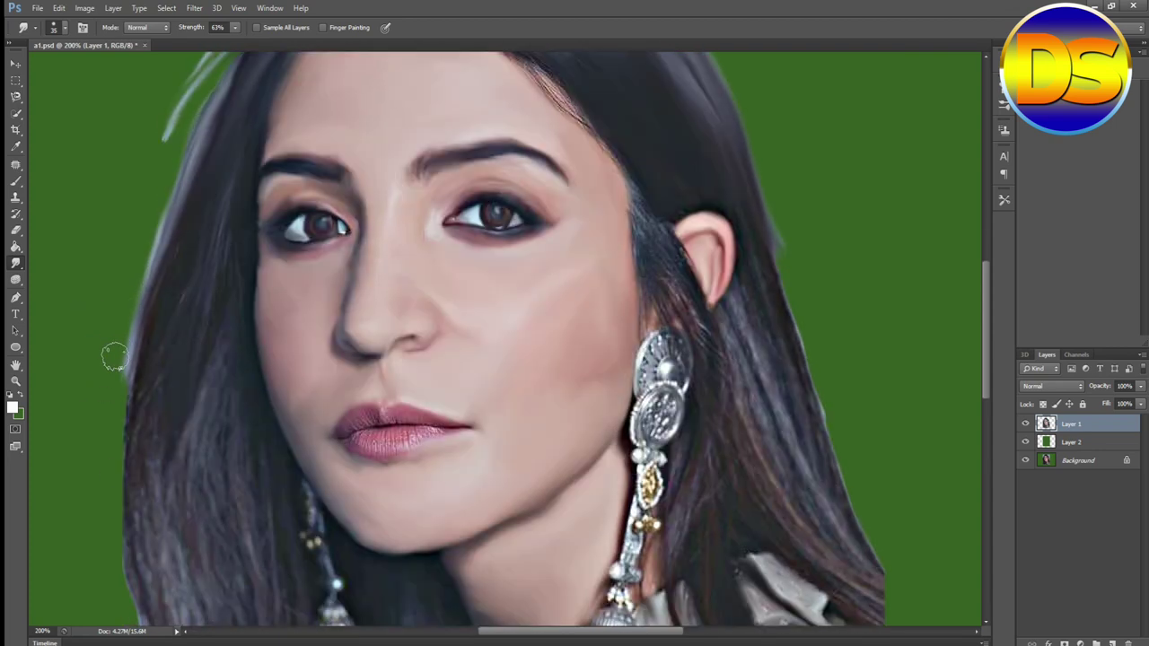
left_click_drag(146, 298, 143, 431)
scroll(134, 386, "down", 1)
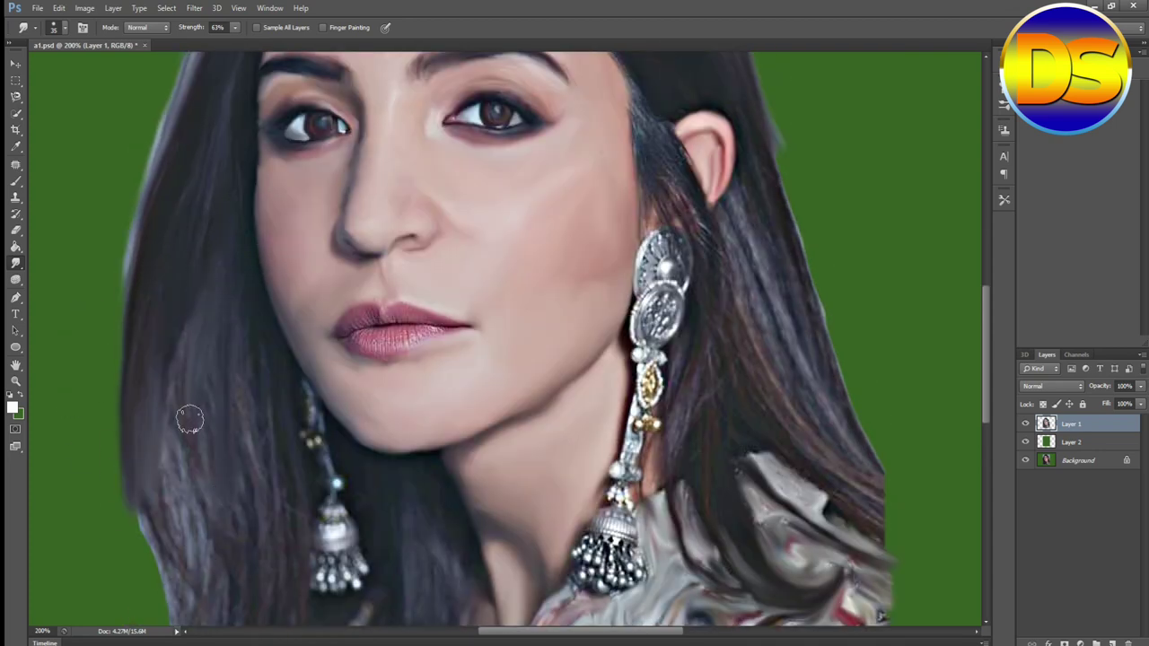
scroll(187, 246, "down", 1)
scroll(170, 359, "down", 1)
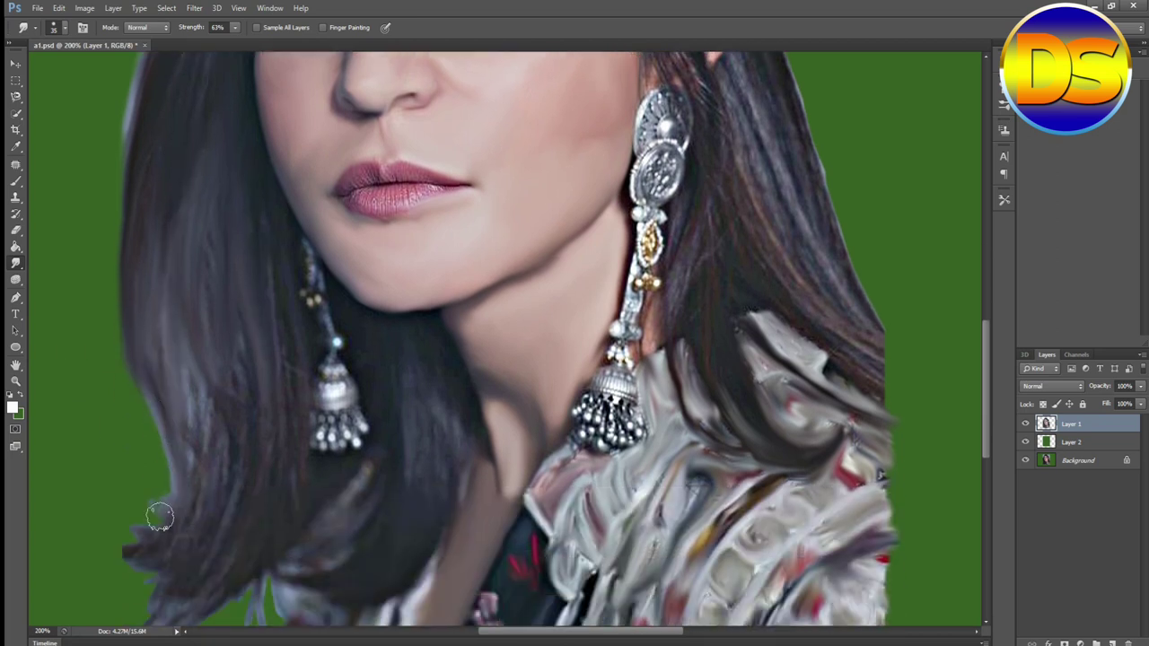
scroll(149, 332, "down", 2)
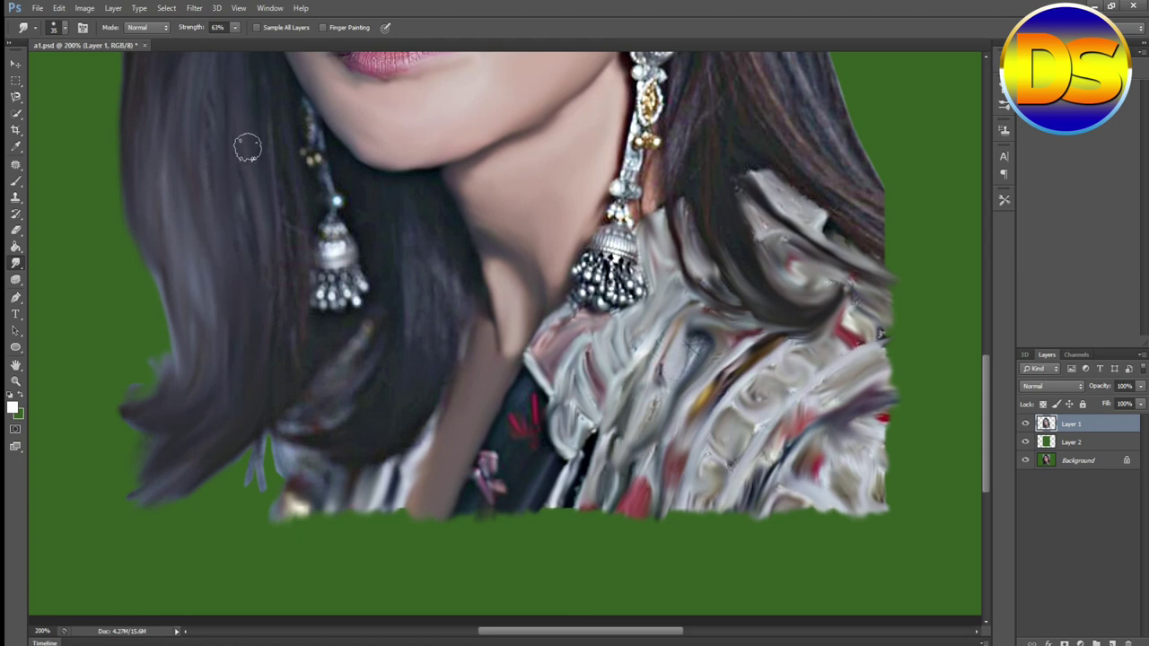
- Smooth the remaining strands around the small earring and the hair hanging beneath the chin with the size 35 Smudge brush
scroll(210, 286, "up", 2)
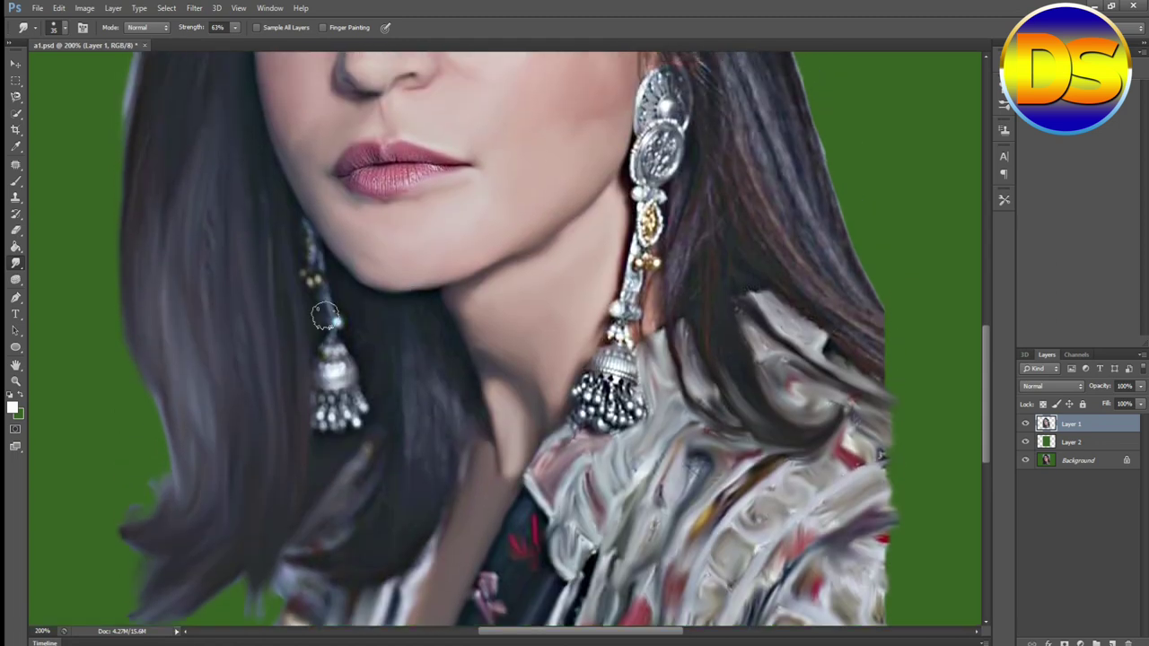
scroll(175, 134, "up", 1)
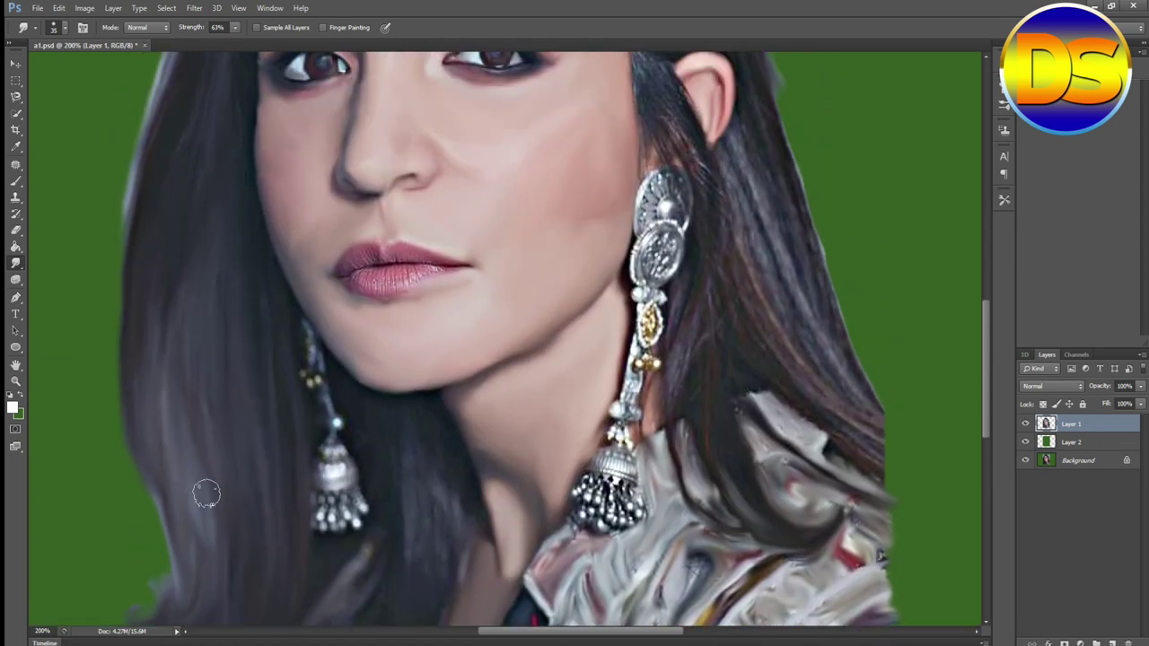
scroll(207, 404, "up", 2)
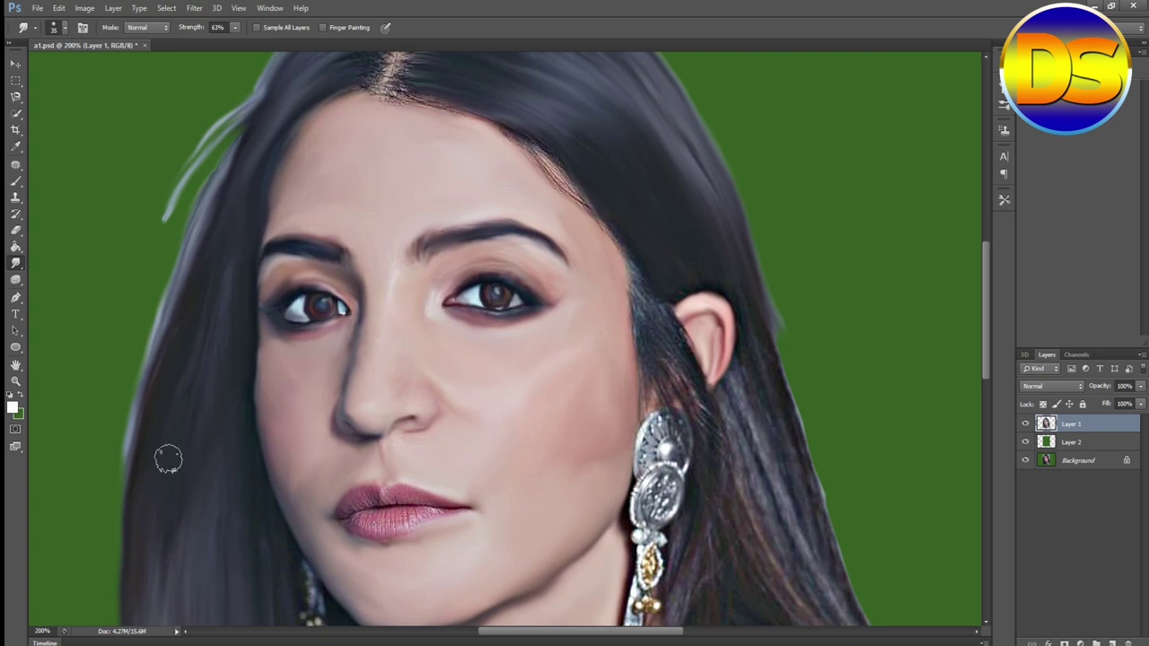
scroll(179, 421, "down", 4)
scroll(184, 418, "down", 1)
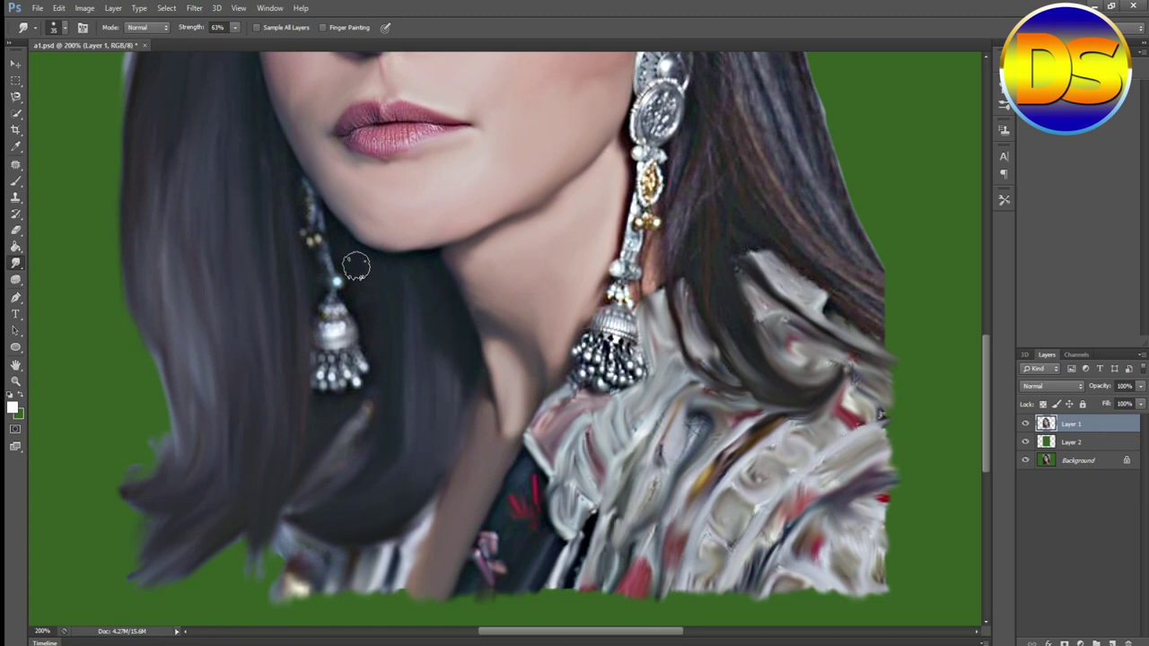
- Smudge the small far-side earring from its chain down to its tassel, reducing the brush to size 15
scroll(327, 417, "up", 1)
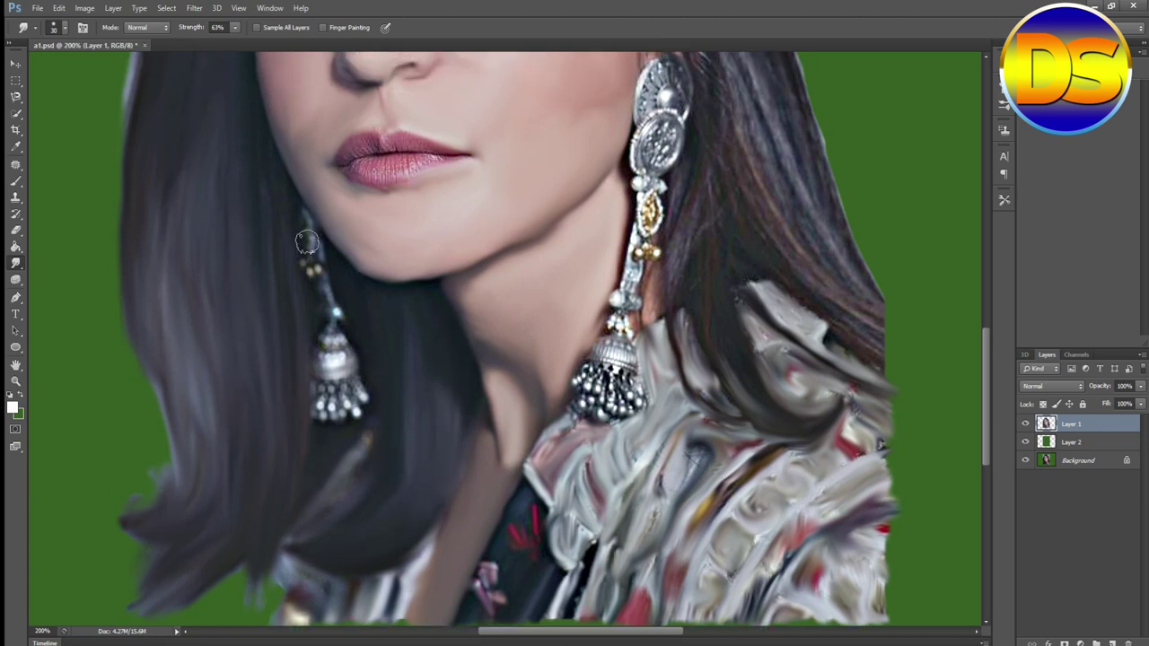
mouse_move(318, 363)
left_mouse_down()
mouse_move(334, 361)
mouse_move(319, 406)
mouse_move(343, 411)
mouse_move(354, 399)
mouse_move(331, 341)
left_mouse_up()
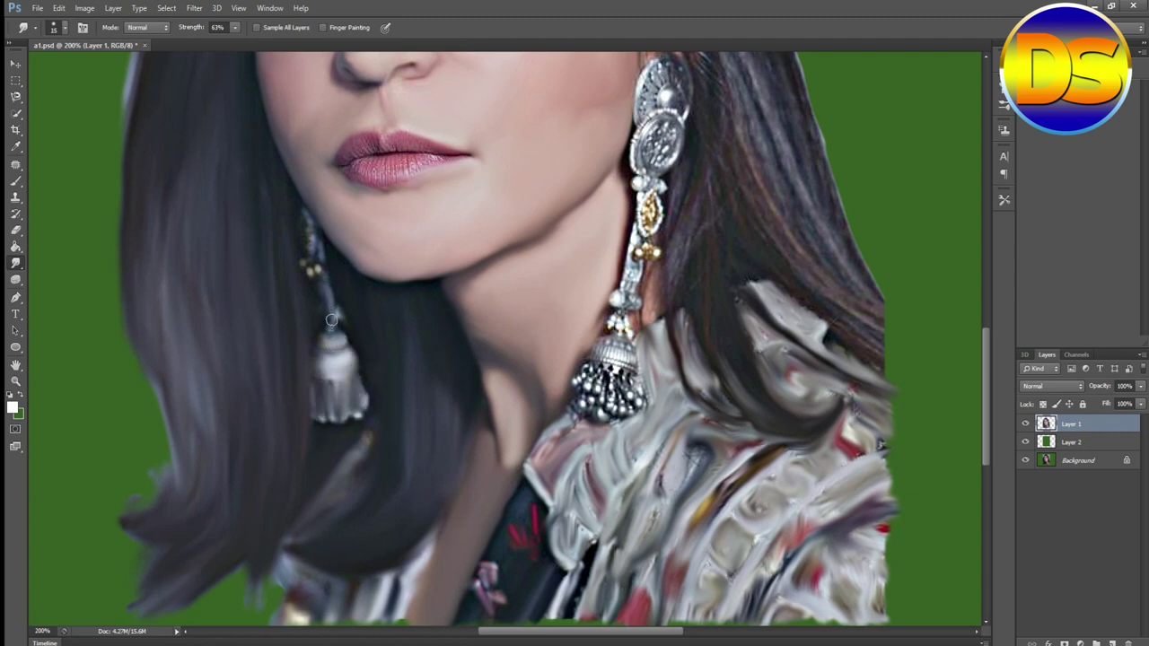
scroll(331, 319, "up", 1)
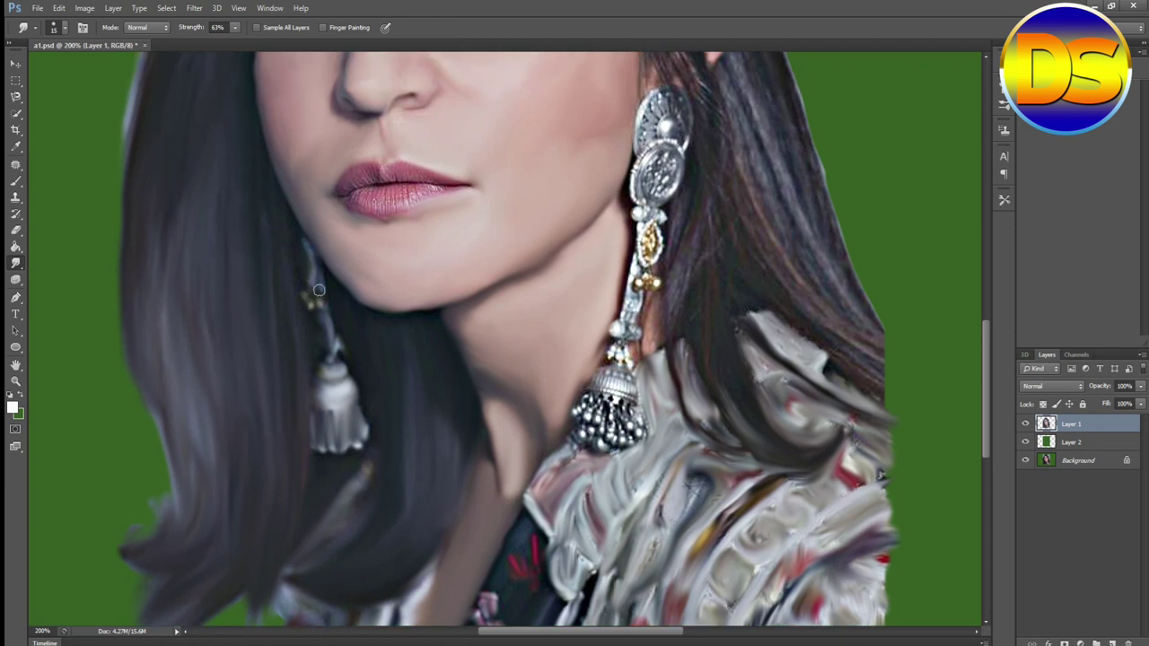
scroll(309, 292, "up", 4)
- Smudge the beaded tassel and its cap on the large near-side earring with the size 15 brush
scroll(518, 407, "down", 4)
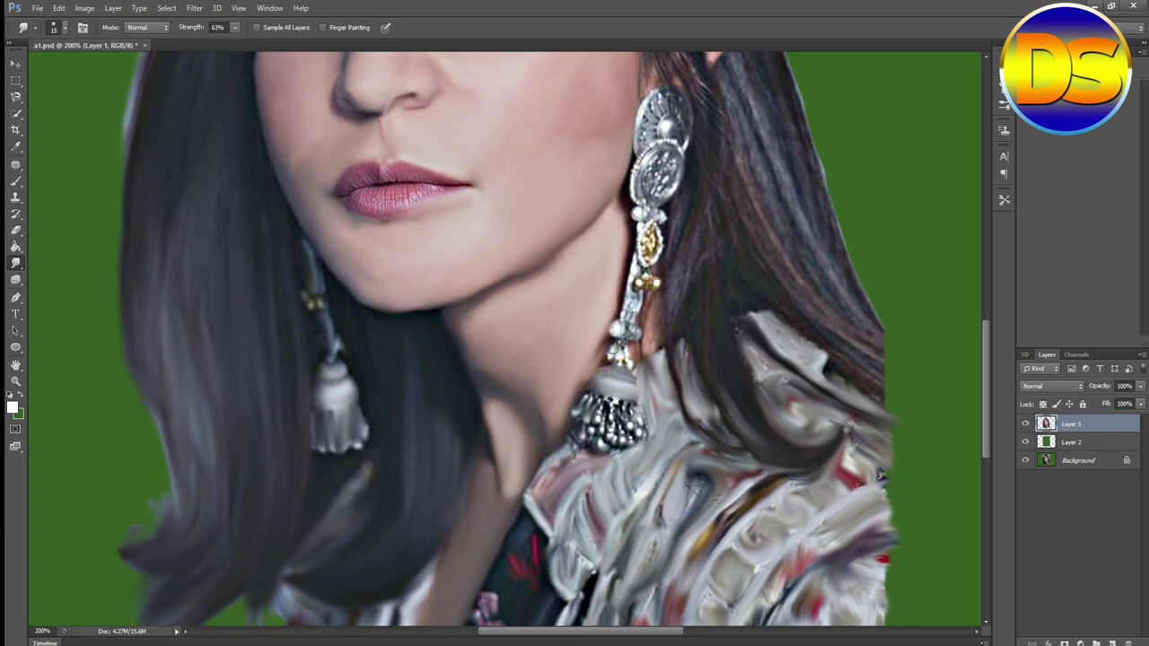
mouse_move(600, 401)
left_mouse_down()
mouse_move(607, 431)
mouse_move(638, 443)
left_mouse_up()
left_click_drag(606, 422, 592, 442)
scroll(620, 395, "up", 3)
- Smudge the large earring's chain, gold ornament and two upper discs with the brush enlarged to size 20
key("bracketright")
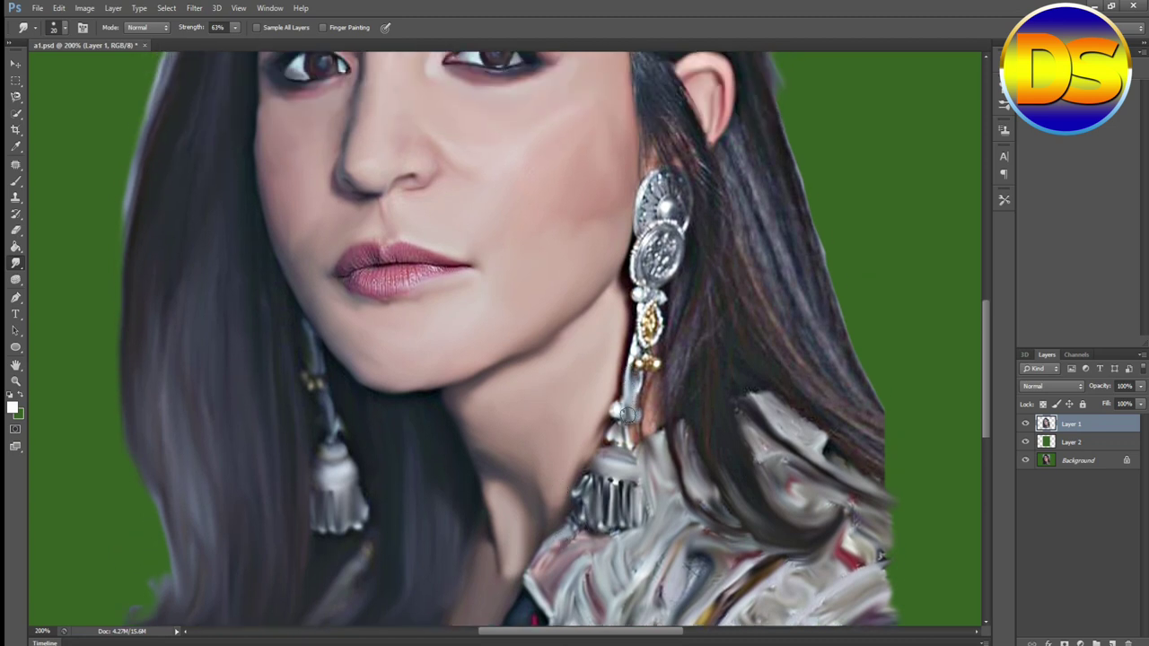
scroll(628, 415, "up", 1)
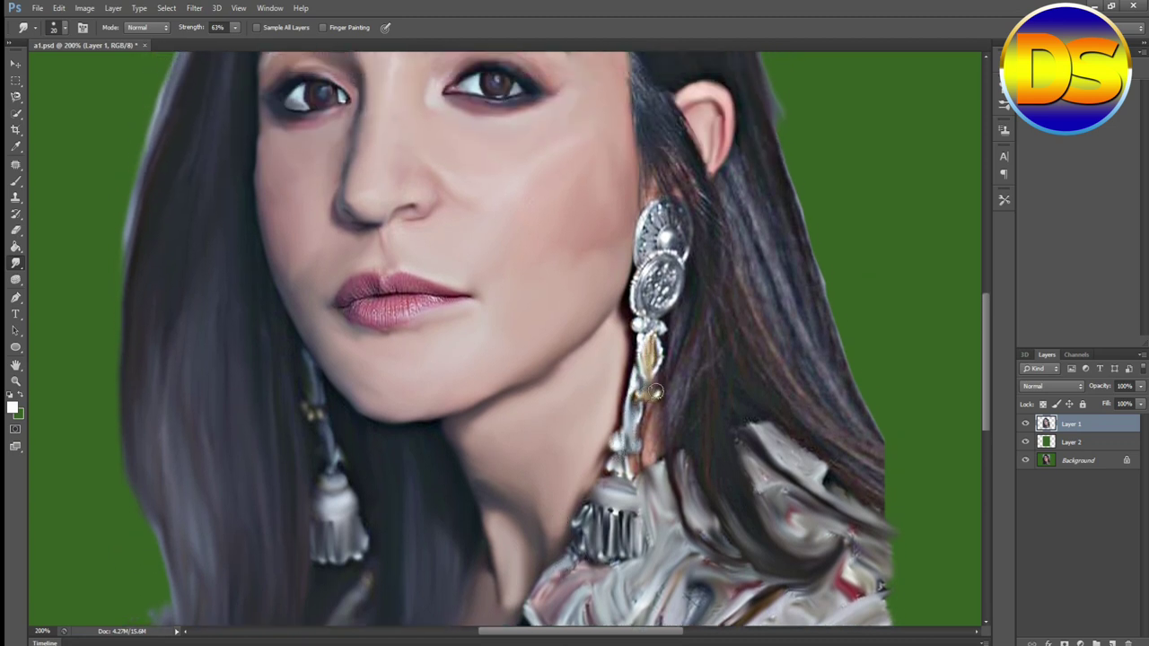
scroll(652, 392, "up", 1)
scroll(651, 377, "up", 1)
mouse_move(644, 344)
left_mouse_down()
mouse_move(664, 334)
mouse_move(669, 373)
mouse_move(639, 311)
mouse_move(668, 298)
mouse_move(669, 334)
left_mouse_up()
scroll(651, 323, "up", 1)
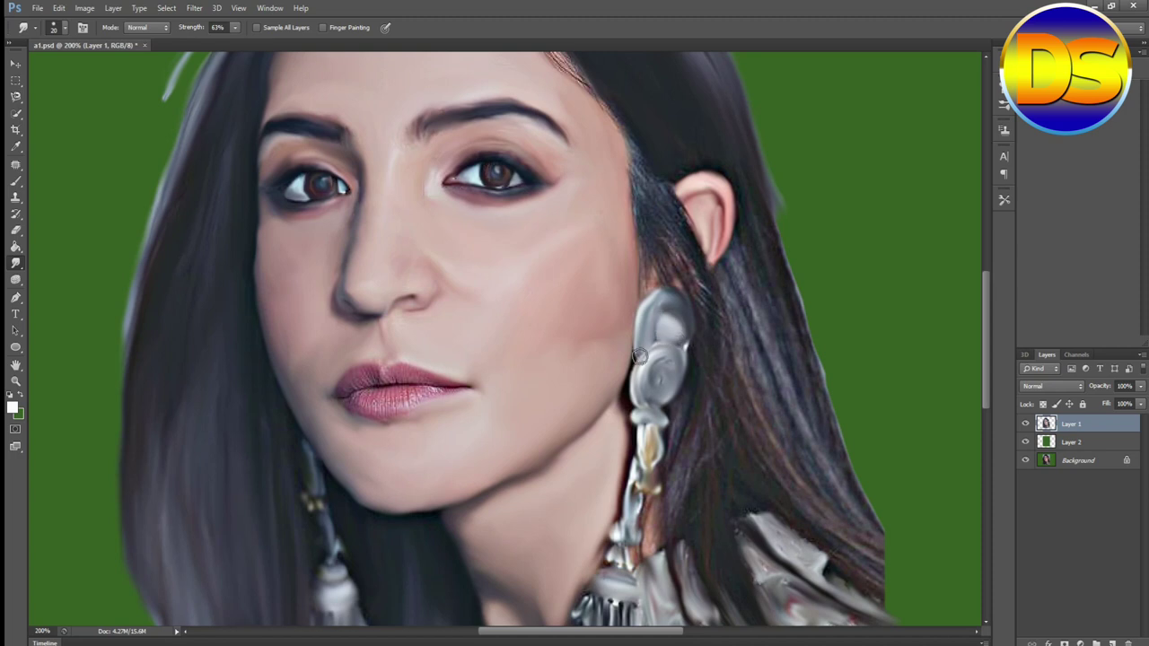
- Smooth the hairline at the temple and the strands in front of the ear with the size 20 Smudge brush
key("ctrl+minus")
key("ctrl+minus")
key("ctrl+plus")
key("ctrl+plus")
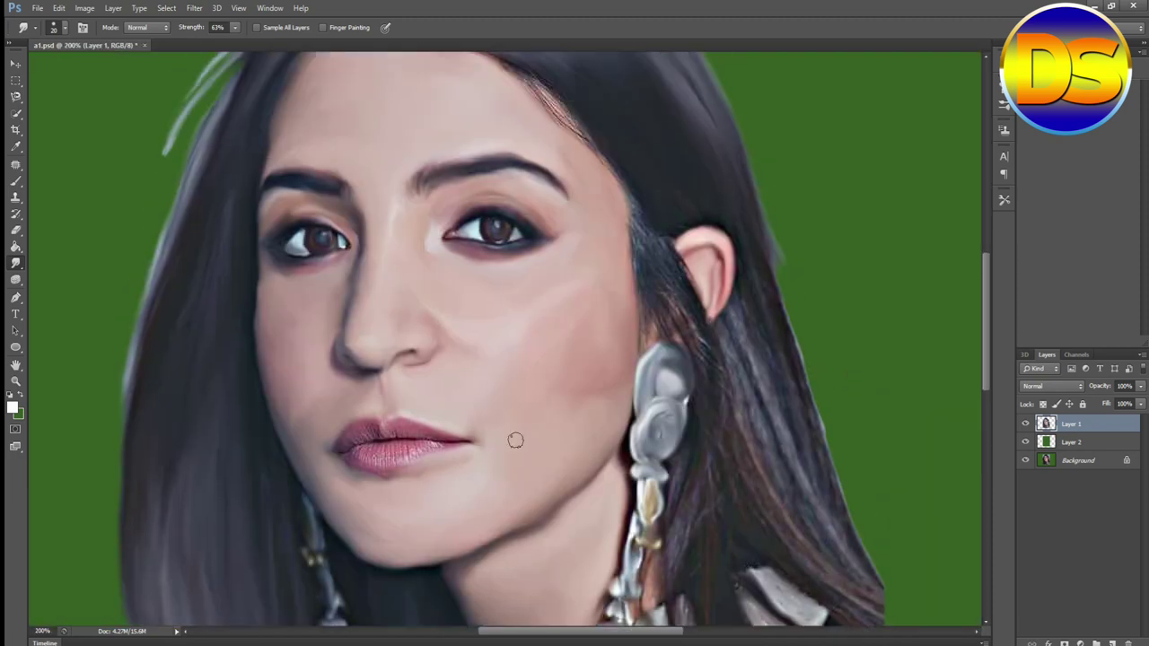
scroll(375, 270, "up", 5)
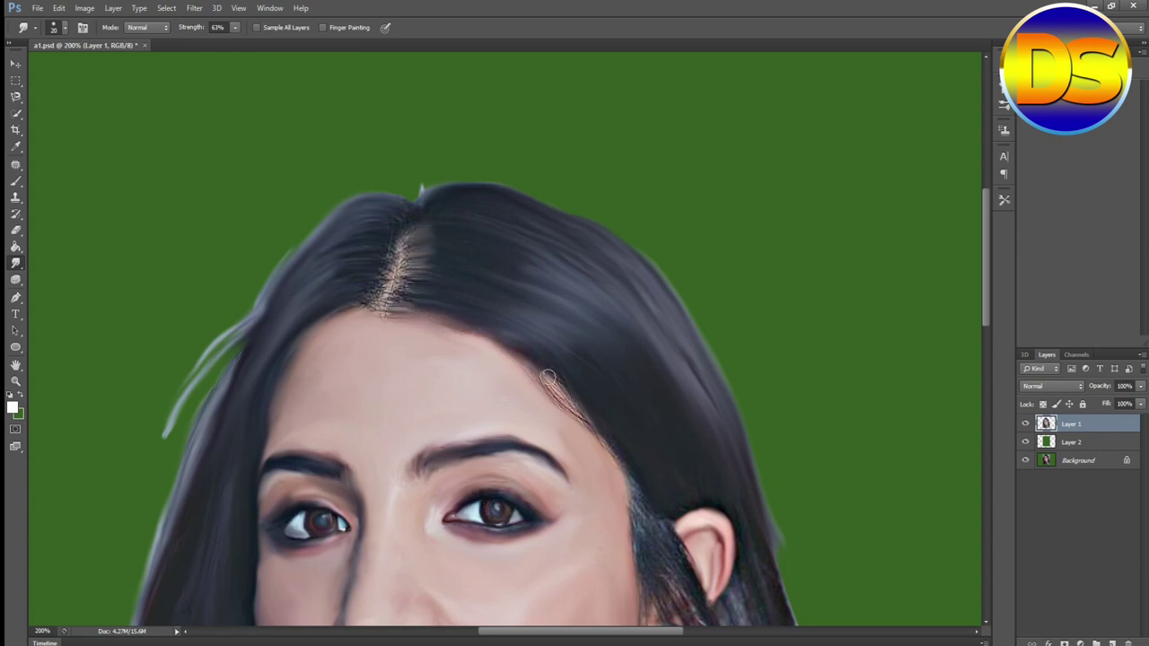
scroll(628, 453, "down", 2)
scroll(646, 442, "down", 4)
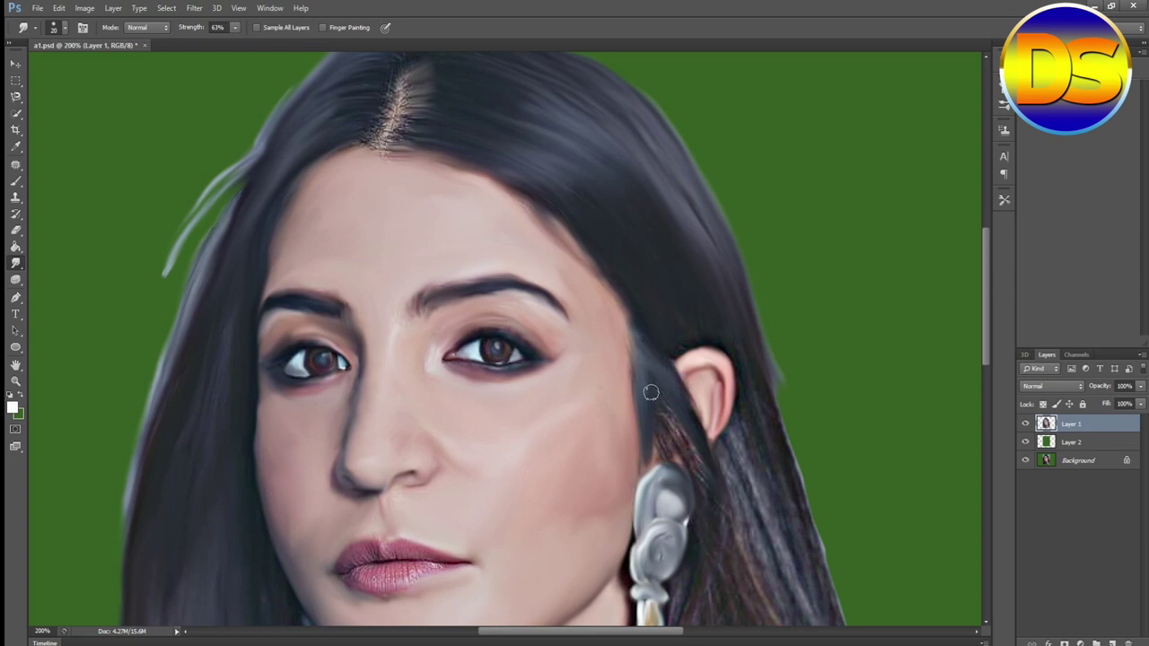
scroll(650, 392, "down", 2)
scroll(664, 394, "down", 2)
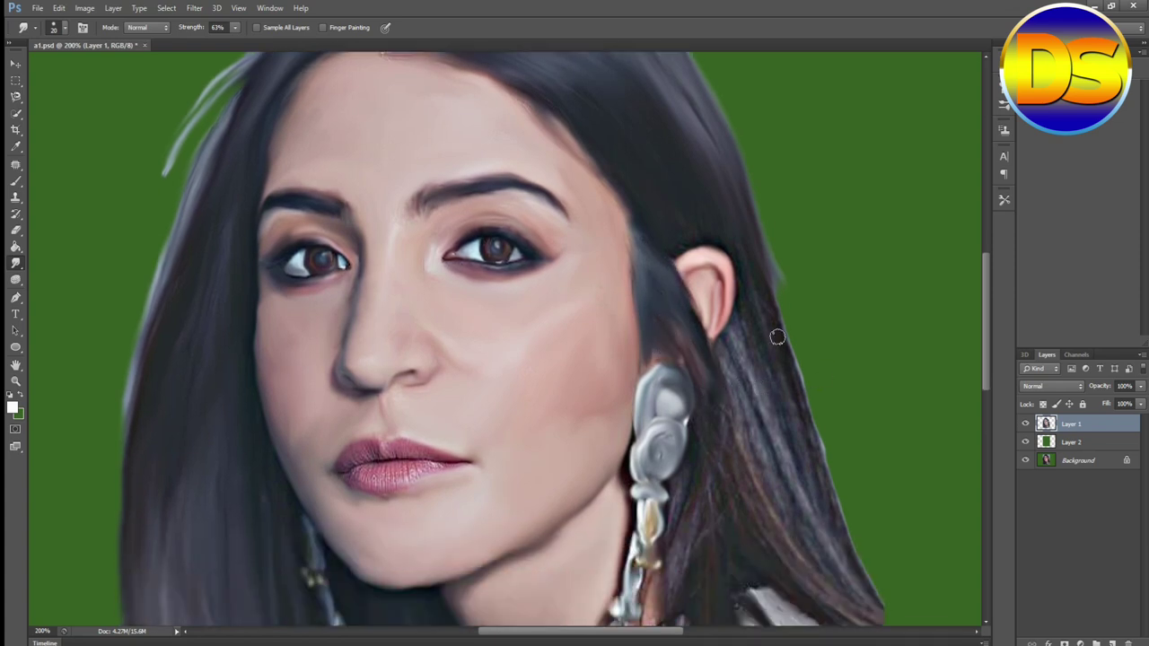
- Smudge the long hair behind the ear down to its tips over the shoulder, enlarging the brush to size 35
left_click_drag(806, 395, 823, 448)
left_click_drag(743, 333, 790, 490)
key("bracketright")
key("bracketright")
mouse_move(759, 368)
left_mouse_down()
mouse_move(814, 503)
mouse_move(904, 606)
left_mouse_up()
scroll(731, 336, "down", 1)
left_click_drag(763, 435, 884, 603)
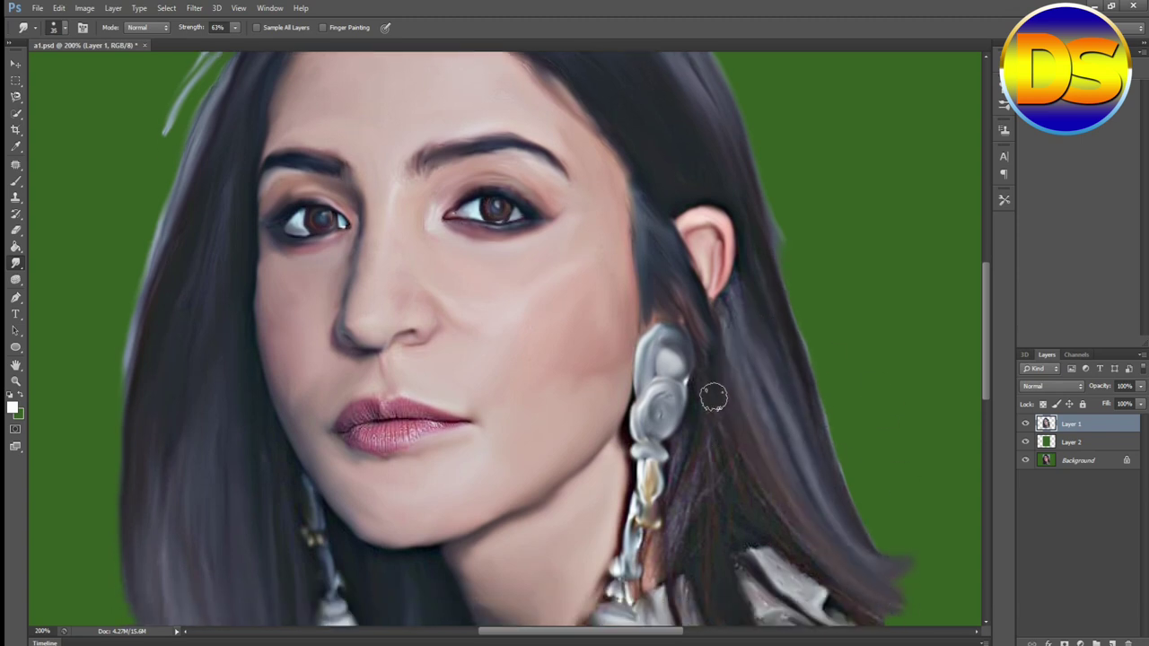
- Smudge the inner strands between the large earring and the jacket shoulder with the size 35 brush
scroll(815, 341, "down", 3)
left_click_drag(700, 307, 674, 413)
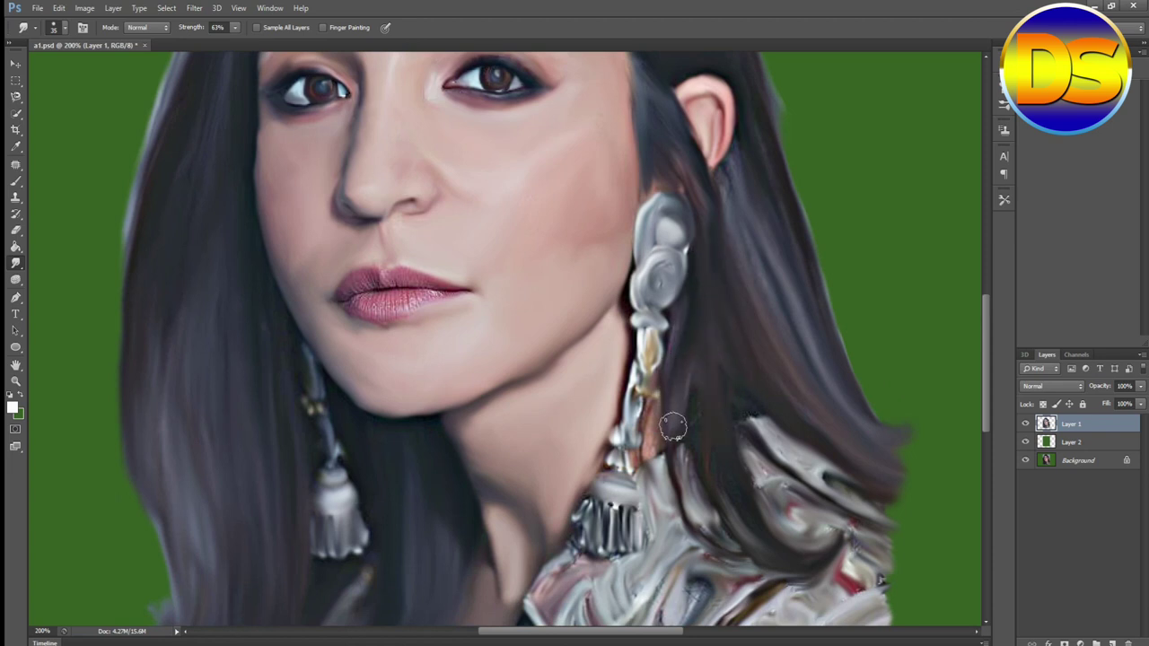
scroll(787, 375, "down", 1)
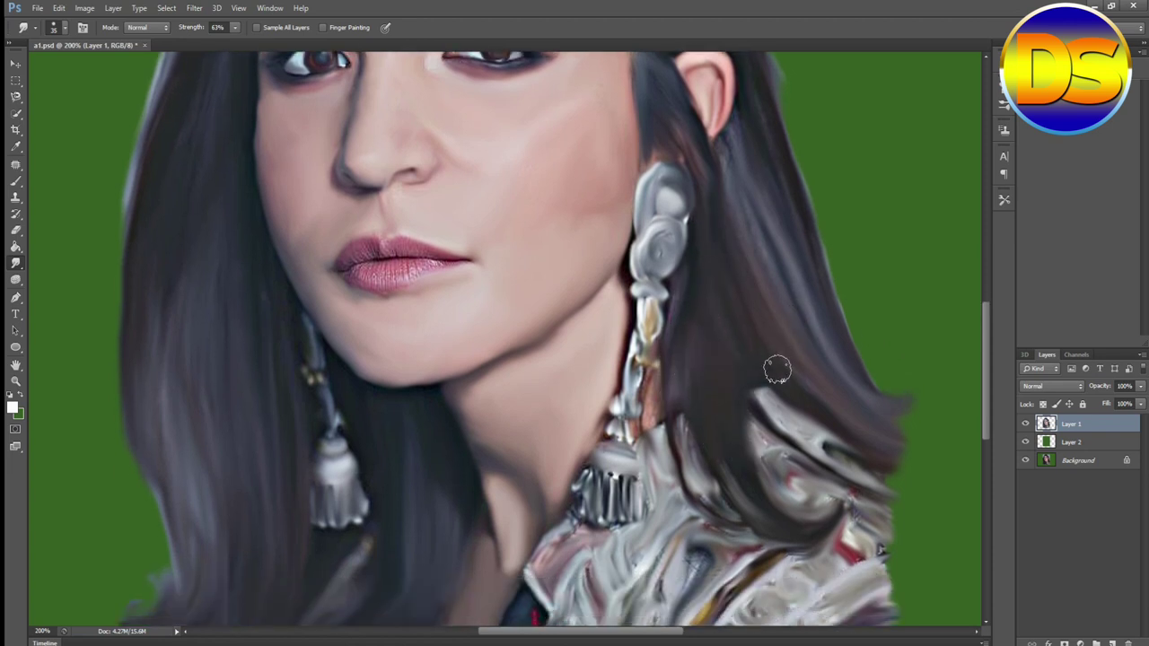
- Smudge the hair roots along the parting and at the forehead hairline with brush sizes 3 and 15
scroll(161, 277, "up", 9)
key("[")
left_click_drag(397, 235, 409, 180)
mouse_move(357, 228)
left_mouse_down()
mouse_move(380, 210)
mouse_move(395, 149)
left_mouse_up()
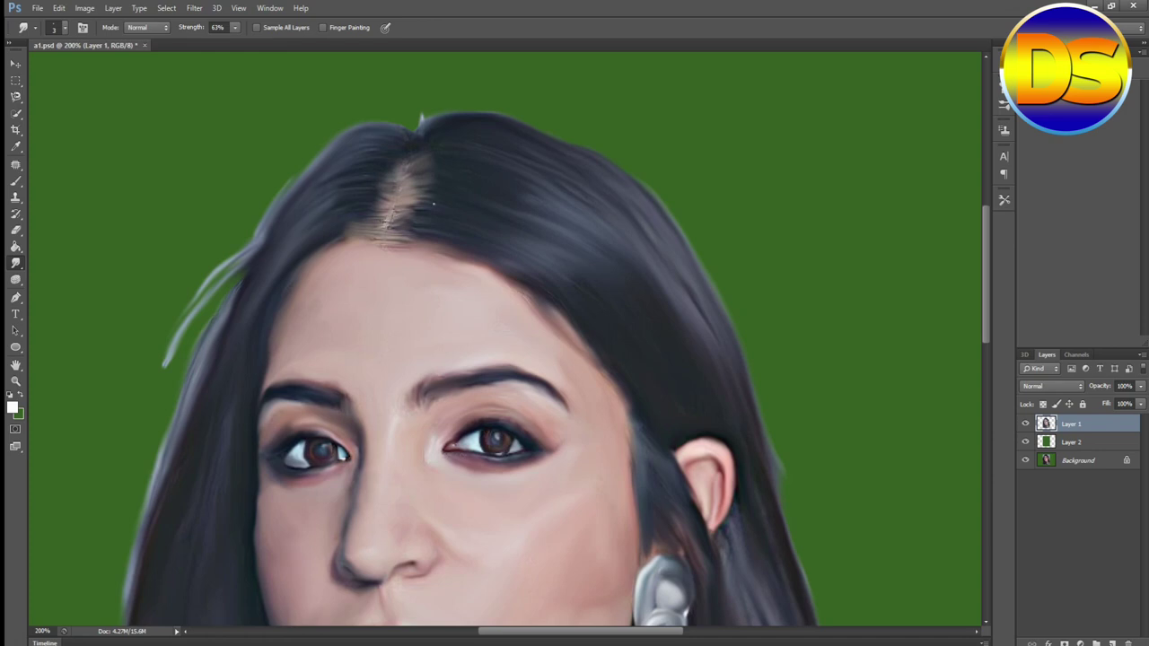
mouse_move(409, 198)
left_mouse_down()
mouse_move(433, 168)
mouse_move(421, 204)
mouse_move(379, 204)
mouse_move(414, 167)
mouse_move(415, 206)
mouse_move(382, 195)
mouse_move(399, 166)
left_mouse_up()
mouse_move(335, 234)
left_mouse_down()
mouse_move(375, 228)
mouse_move(389, 239)
left_mouse_up()
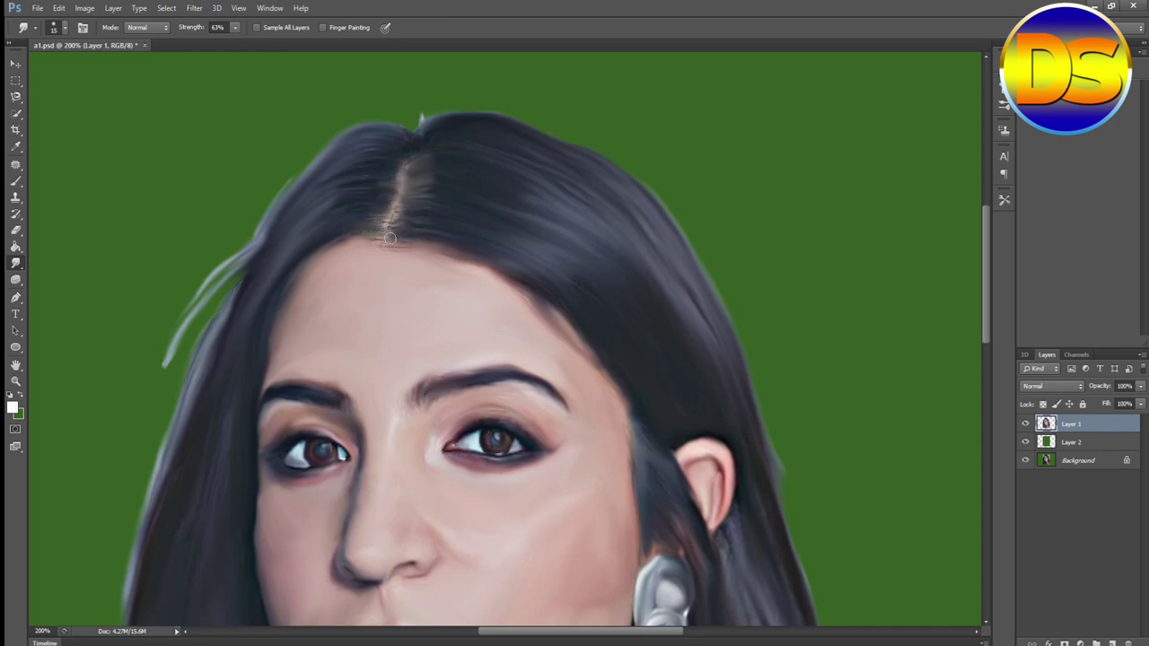
- Feather the hair tips and the jacket's lower and outer edges into the background with the size 60 Smudge brush
key("ctrl+minus")
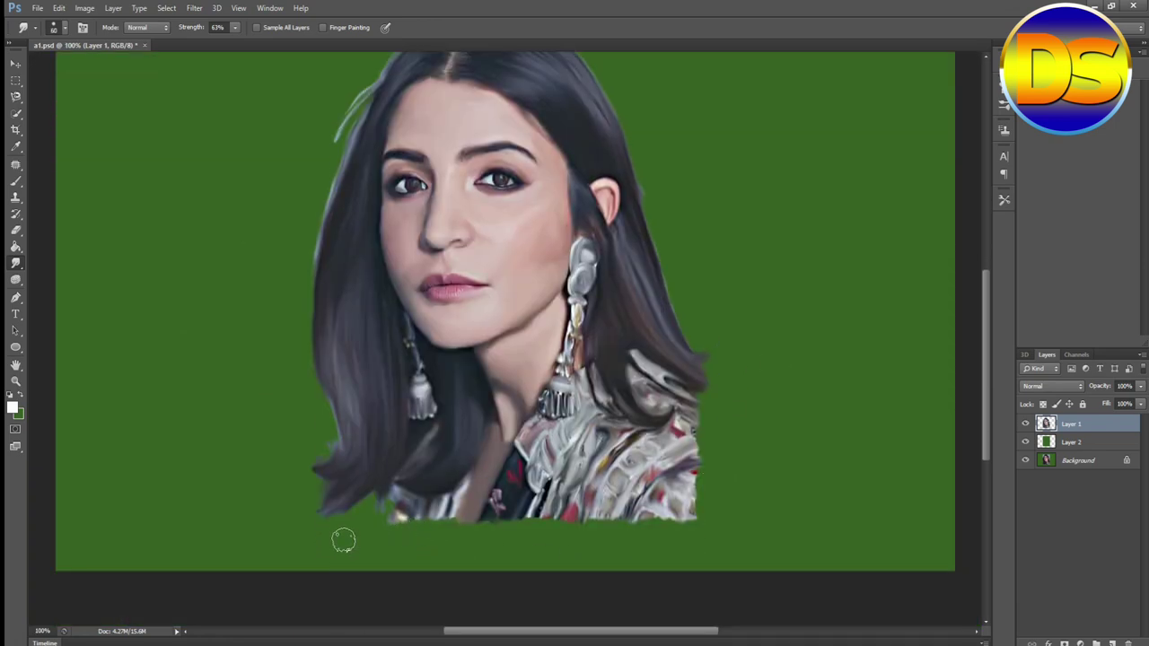
mouse_move(347, 461)
left_mouse_down()
mouse_move(307, 477)
mouse_move(341, 482)
mouse_move(295, 514)
mouse_move(341, 508)
left_mouse_up()
left_click_drag(333, 438, 315, 482)
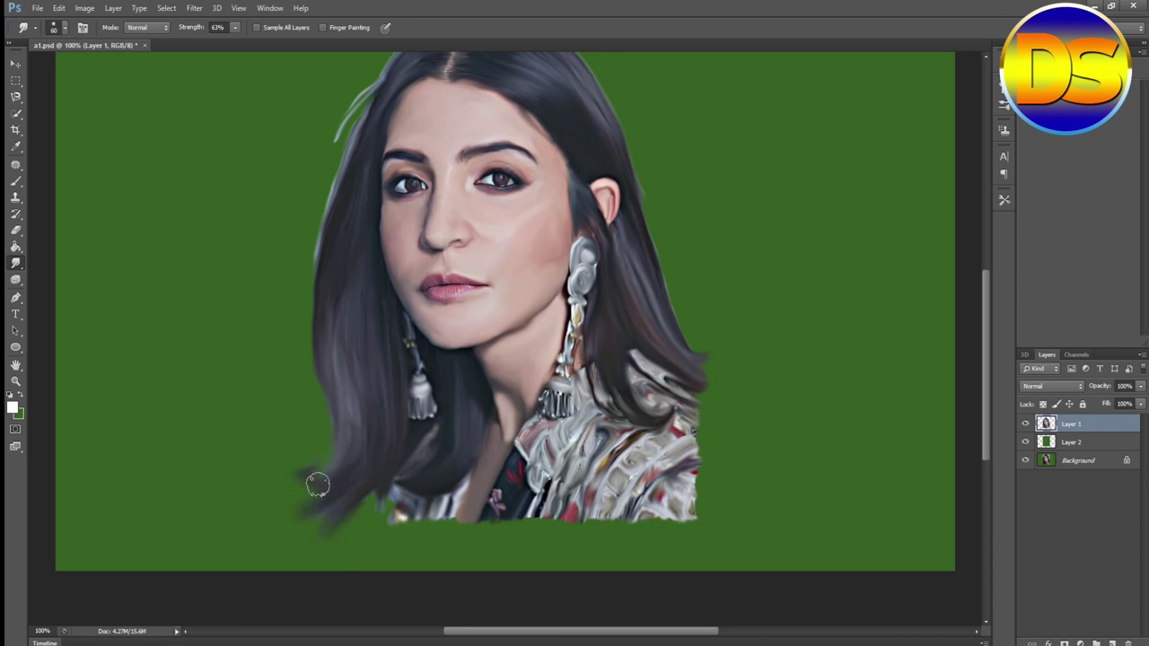
mouse_move(382, 461)
left_mouse_down()
mouse_move(360, 533)
mouse_move(400, 500)
mouse_move(399, 537)
mouse_move(414, 508)
mouse_move(416, 540)
mouse_move(425, 508)
mouse_move(429, 532)
mouse_move(440, 508)
mouse_move(447, 535)
mouse_move(490, 545)
mouse_move(459, 530)
mouse_move(459, 515)
mouse_move(464, 525)
mouse_move(469, 514)
mouse_move(469, 541)
mouse_move(479, 509)
mouse_move(490, 526)
mouse_move(502, 505)
mouse_move(501, 529)
mouse_move(517, 509)
mouse_move(526, 520)
mouse_move(541, 509)
mouse_move(540, 528)
mouse_move(521, 511)
mouse_move(530, 530)
mouse_move(562, 509)
mouse_move(557, 542)
mouse_move(571, 515)
mouse_move(574, 525)
mouse_move(596, 509)
mouse_move(595, 524)
mouse_move(586, 510)
mouse_move(583, 522)
mouse_move(615, 506)
mouse_move(614, 517)
mouse_move(637, 512)
mouse_move(644, 499)
mouse_move(644, 528)
mouse_move(658, 505)
mouse_move(664, 529)
mouse_move(675, 513)
mouse_move(690, 523)
mouse_move(687, 498)
mouse_move(716, 515)
mouse_move(687, 486)
mouse_move(707, 486)
mouse_move(686, 443)
mouse_move(699, 435)
mouse_move(688, 418)
mouse_move(701, 423)
mouse_move(666, 361)
mouse_move(709, 395)
mouse_move(700, 403)
mouse_move(714, 370)
left_mouse_up()
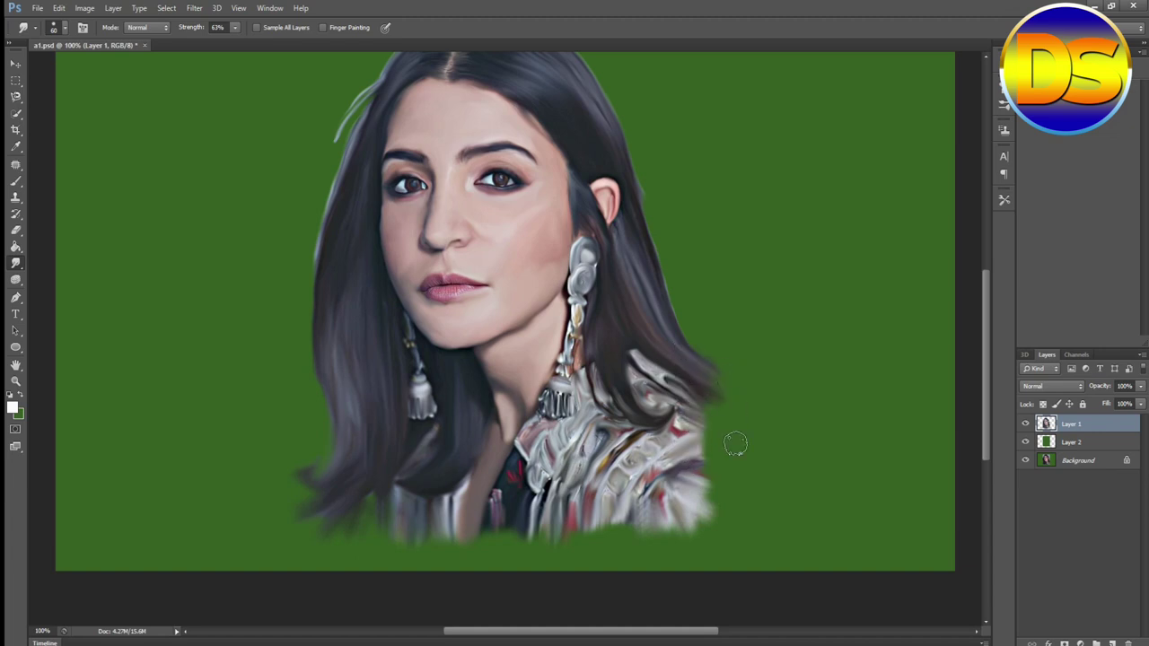
- Soften the hair's outer contour from the ear-side tips over the crown to the opposite stray strands with the size 60 brush
scroll(807, 426, "up", 2)
mouse_move(659, 304)
left_mouse_down()
mouse_move(689, 387)
mouse_move(718, 412)
left_mouse_up()
scroll(726, 292, "up", 1)
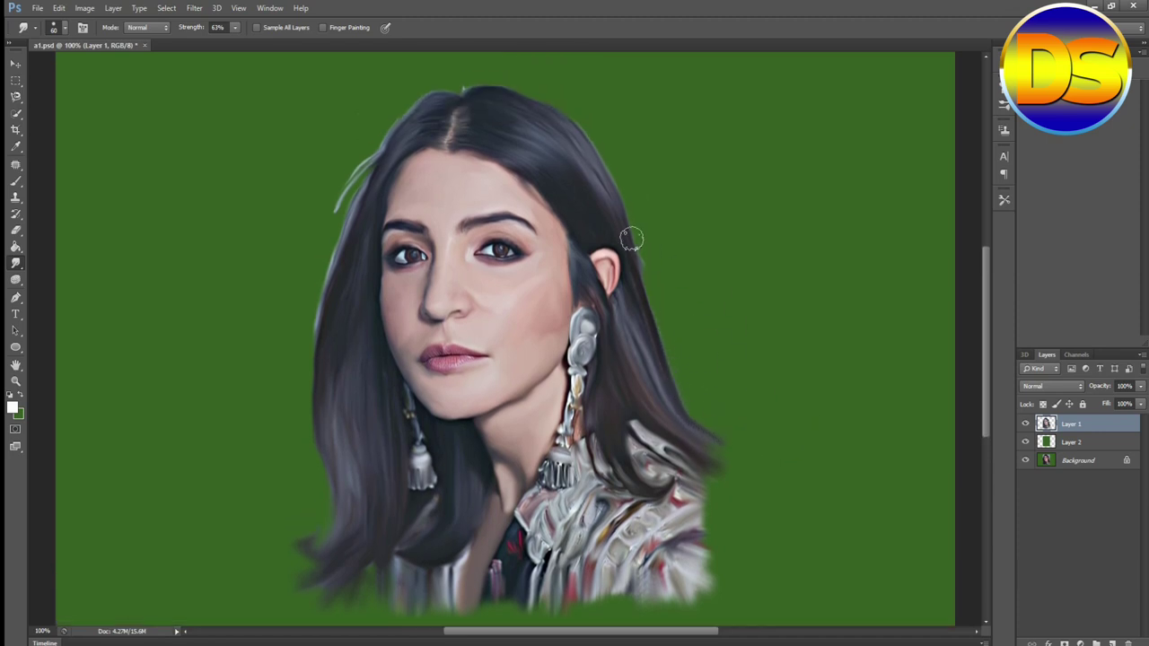
scroll(725, 341, "up", 3)
mouse_move(555, 189)
left_mouse_down()
mouse_move(600, 243)
mouse_move(621, 293)
left_mouse_up()
scroll(721, 354, "up", 2)
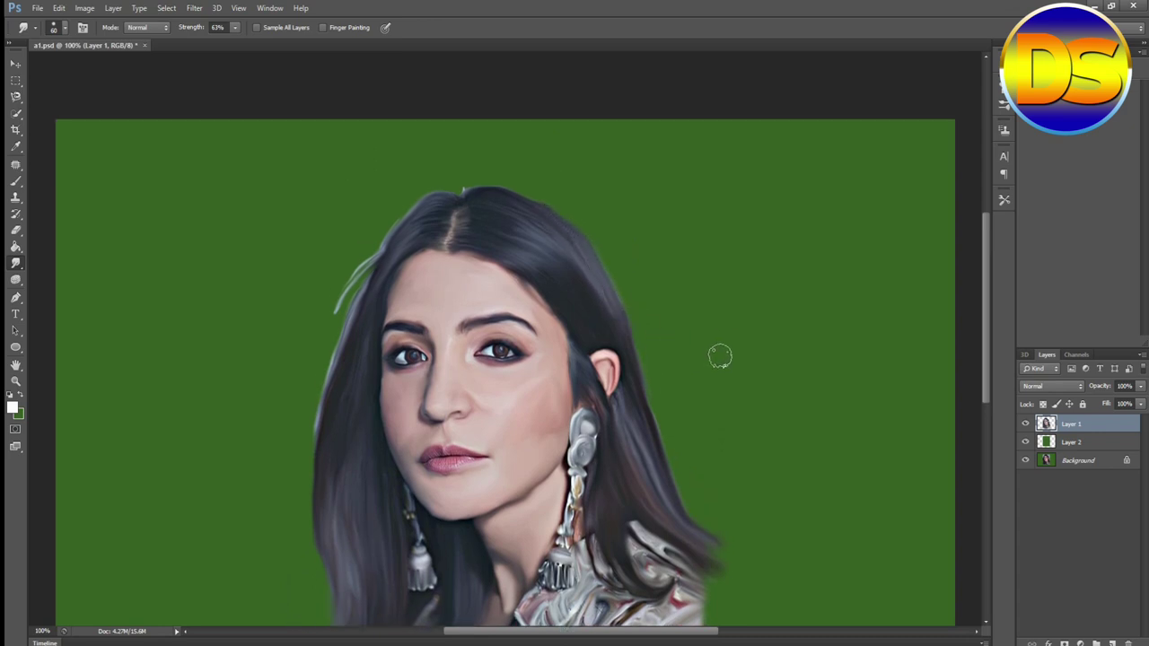
mouse_move(470, 219)
left_mouse_down()
mouse_move(505, 220)
mouse_move(473, 216)
mouse_move(499, 214)
mouse_move(523, 236)
mouse_move(425, 224)
mouse_move(386, 274)
mouse_move(400, 244)
mouse_move(329, 340)
mouse_move(354, 333)
mouse_move(371, 299)
mouse_move(317, 456)
mouse_move(269, 457)
mouse_move(354, 358)
mouse_move(396, 277)
left_mouse_up()
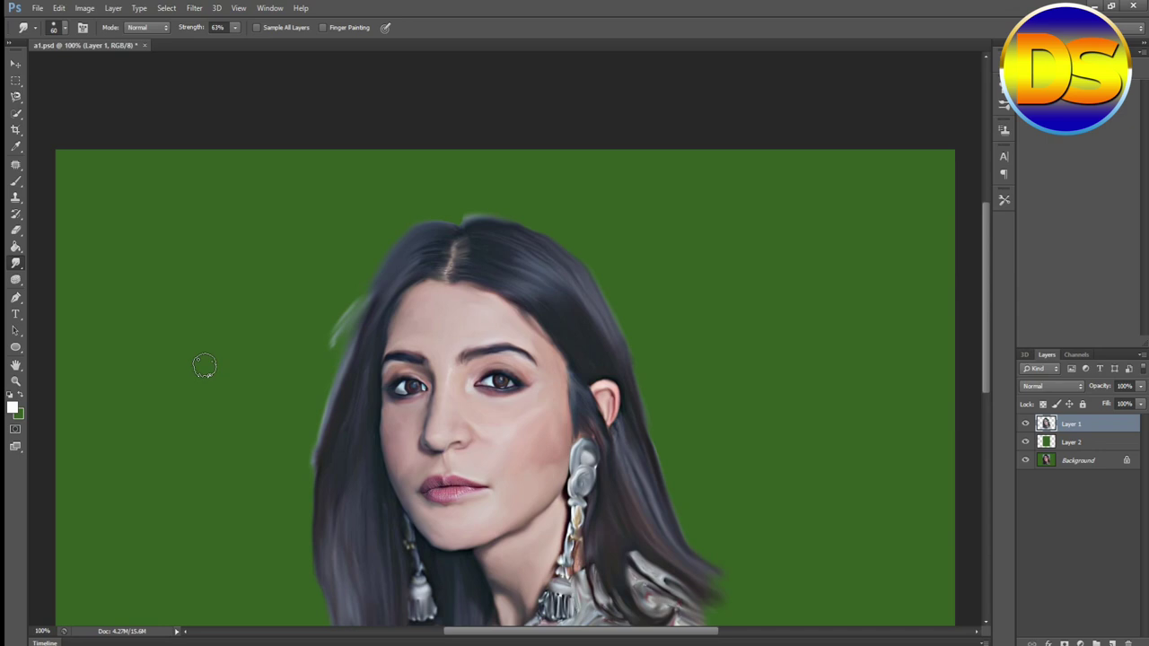
- Save the document as a2 in Photoshop format with Maximize Compatibility enabled
left_click(38, 8)
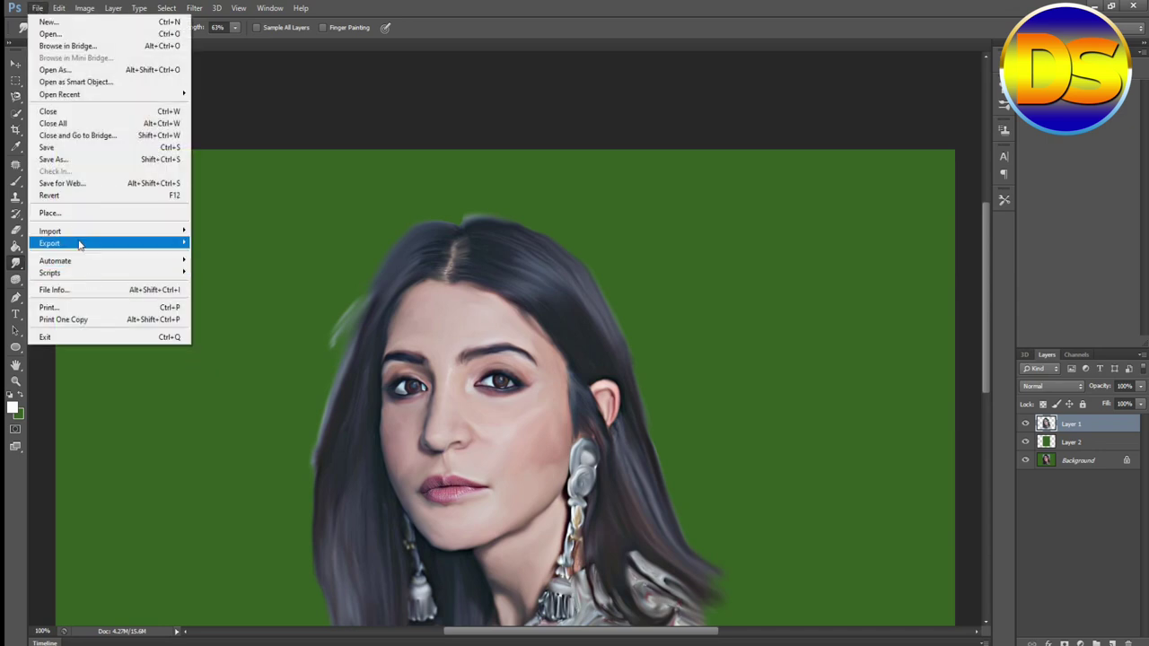
left_click(67, 159)
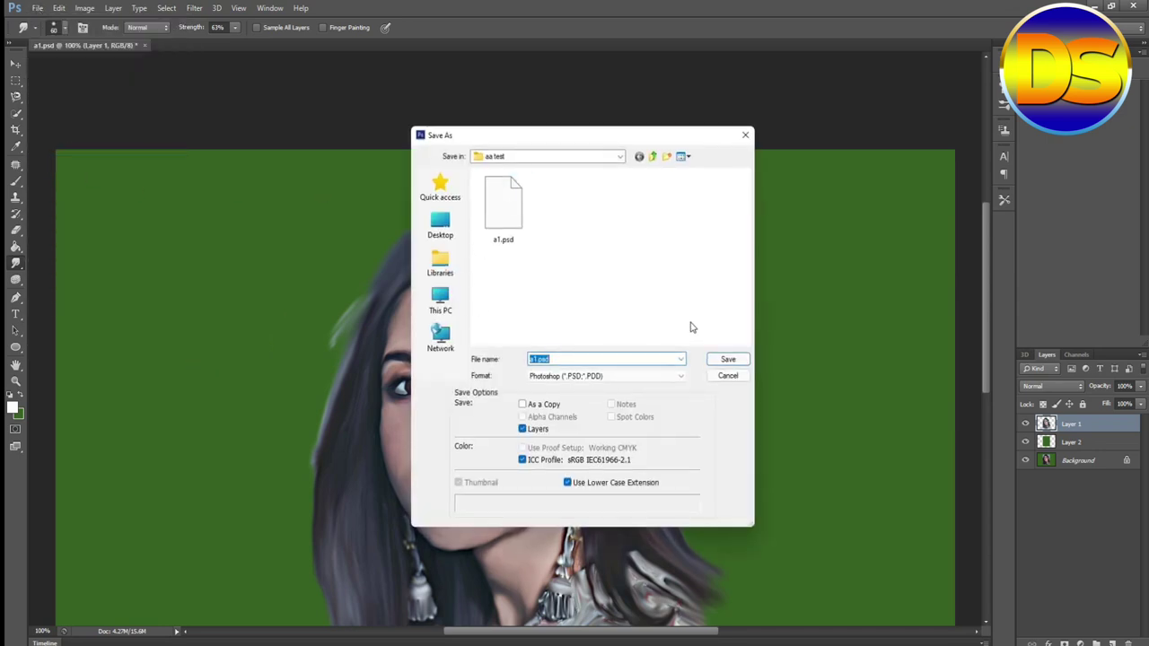
type("a2")
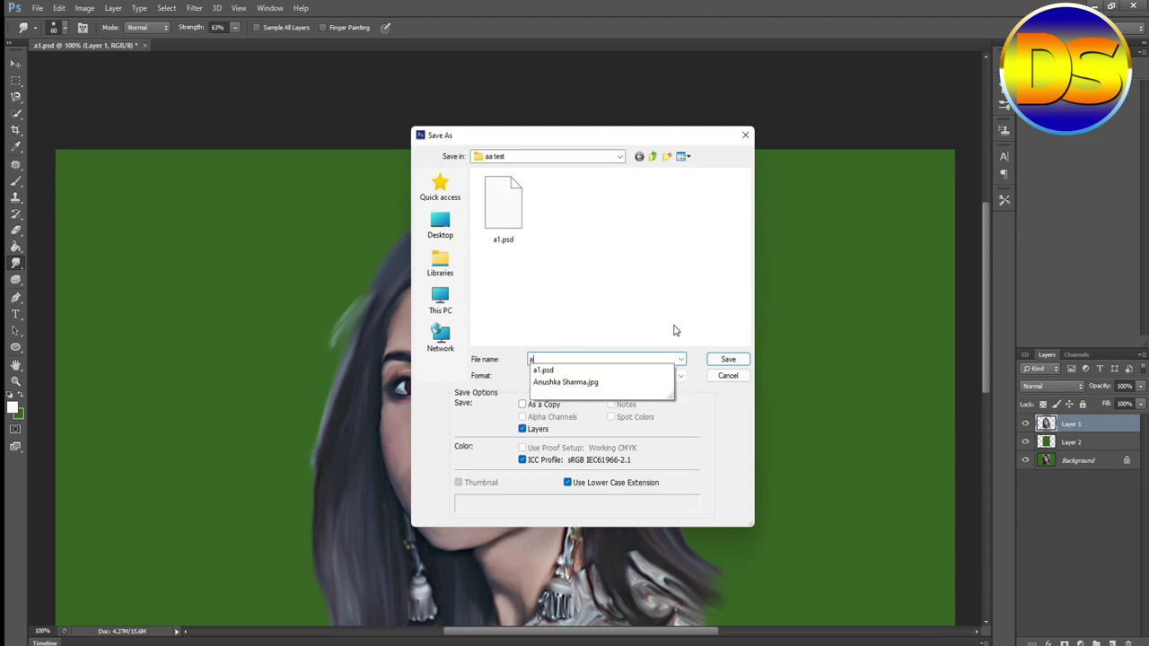
left_click(717, 363)
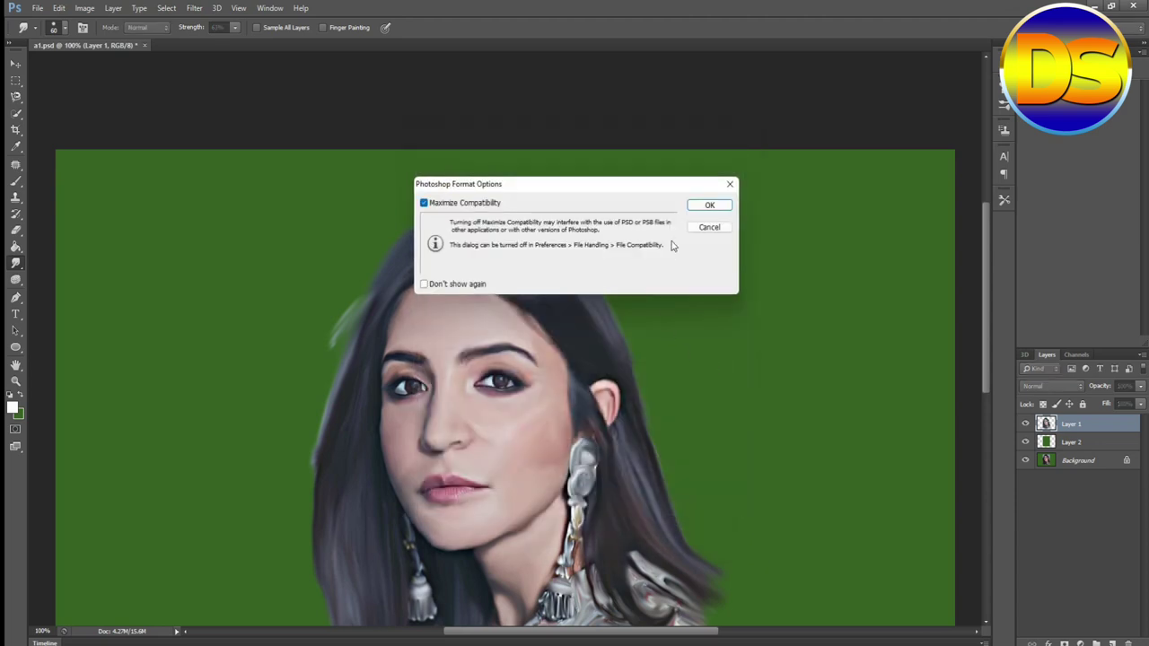
left_click(695, 212)
- Examine the smudged portrait from the jacket's lower edge up to the crown
scroll(710, 308, "down", 5)
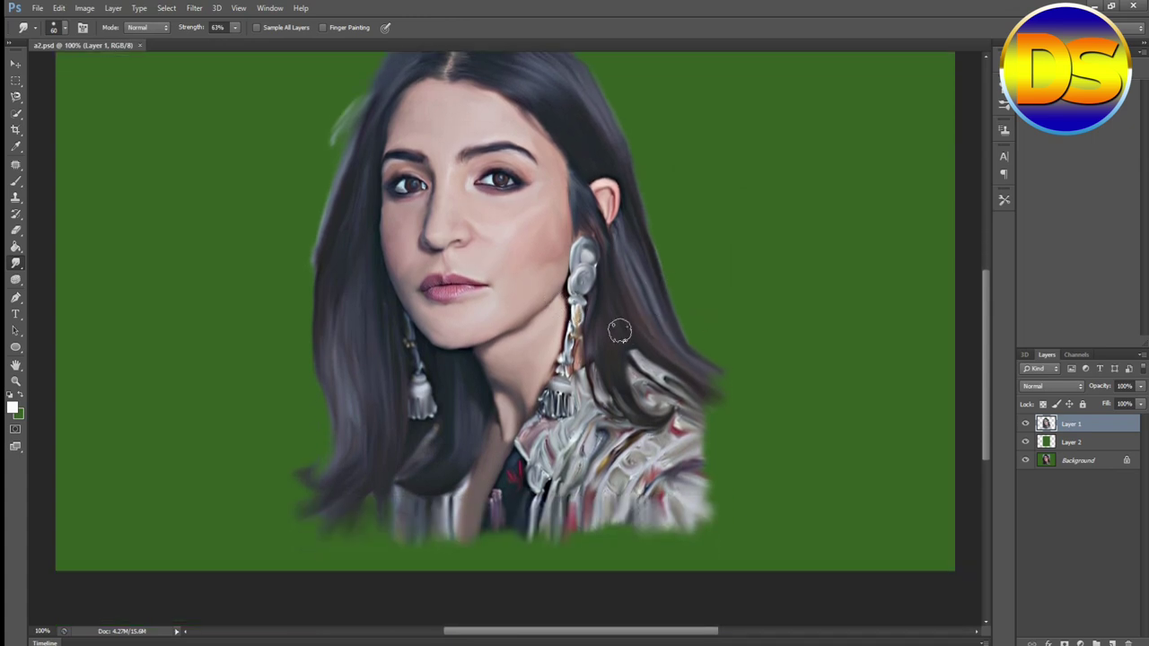
scroll(665, 323, "up", 3)
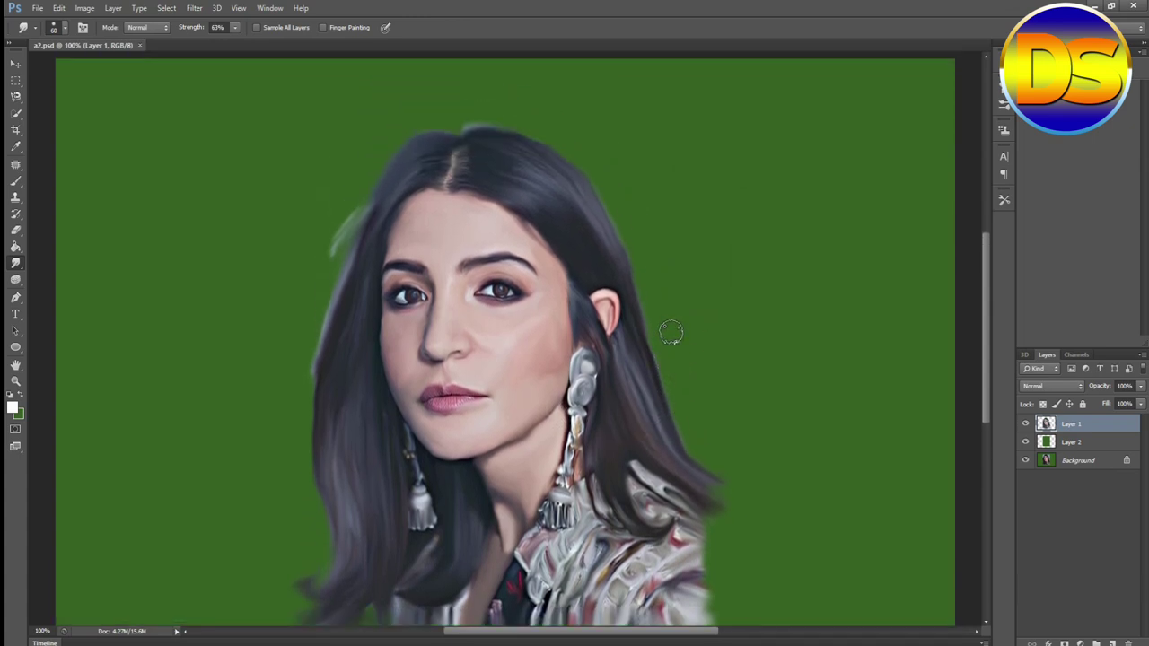
scroll(489, 336, "up", 1)
scroll(489, 337, "up", 1)
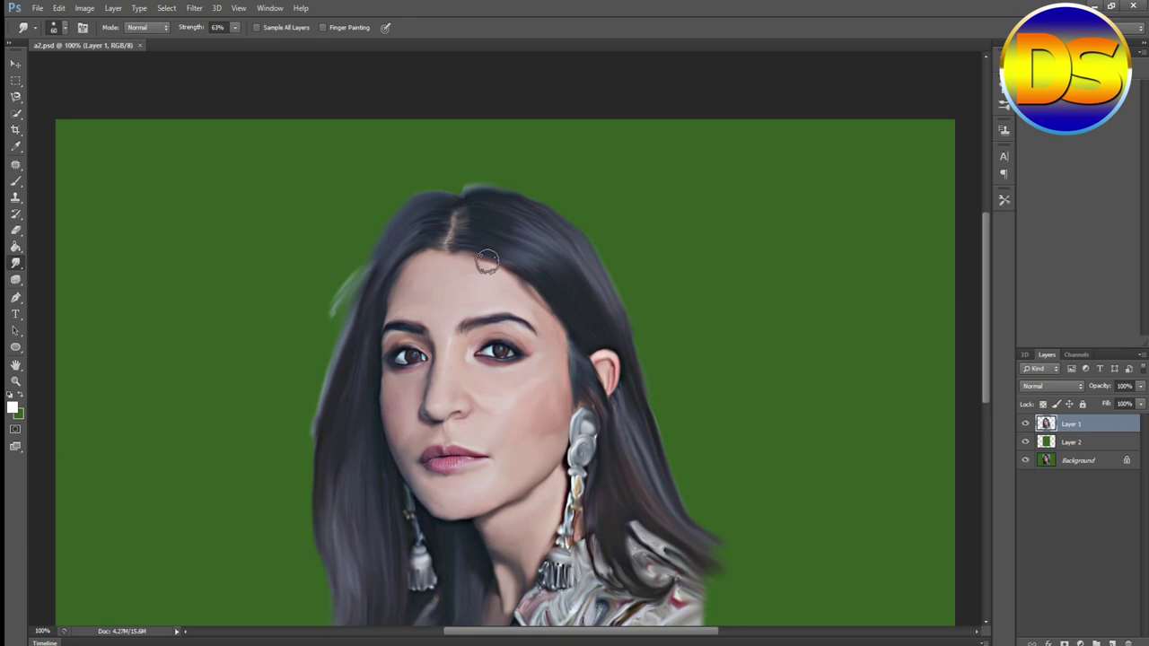
scroll(546, 275, "up", 2)
scroll(547, 274, "down", 2)
scroll(547, 267, "up", 2)
scroll(549, 269, "down", 3)
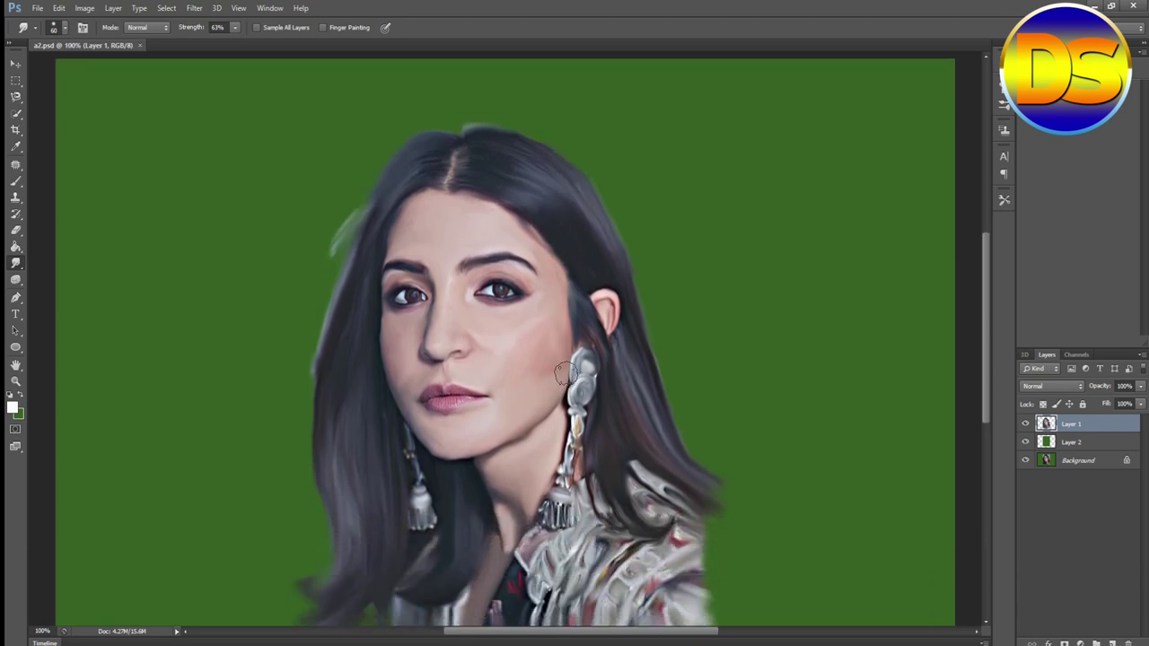
scroll(556, 381, "up", 4)
scroll(565, 375, "down", 2)
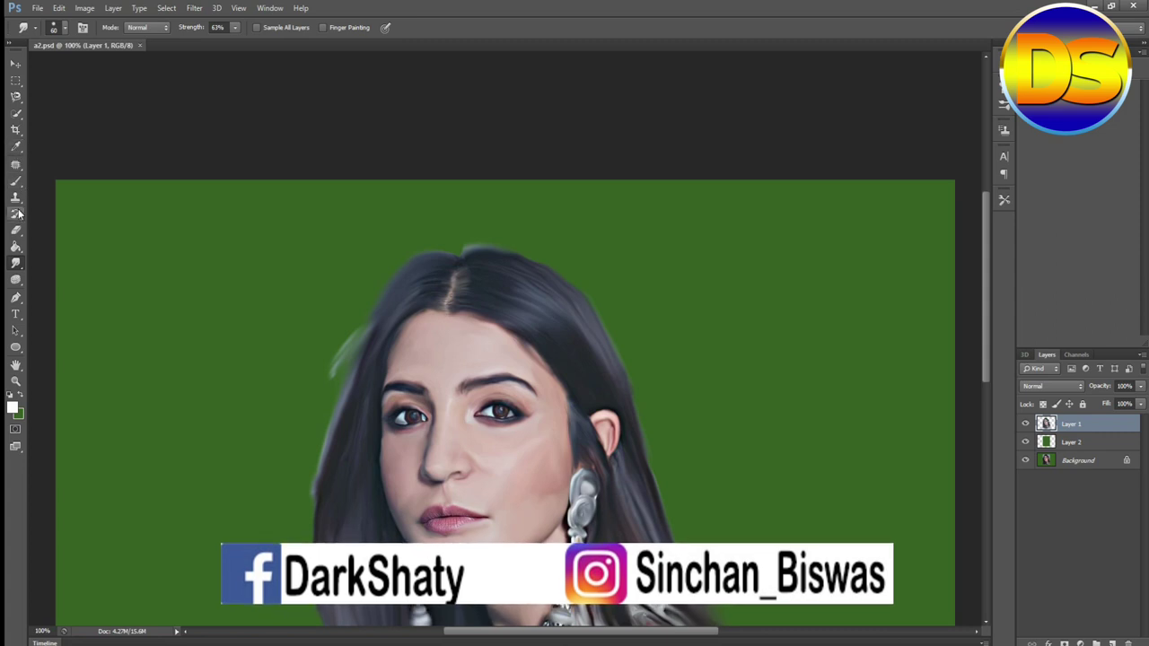
- Set up the Brush tool with the 175 px Hard Round tip at 49% opacity
left_click(15, 180)
left_click(56, 182)
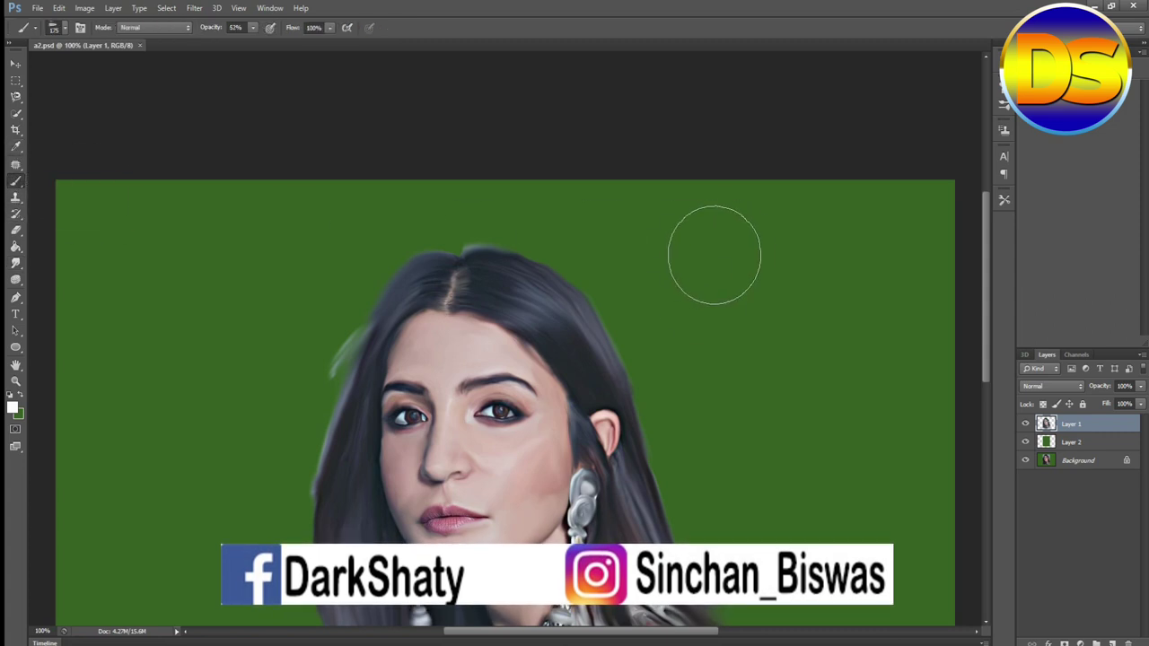
left_click(62, 28)
left_click(66, 147)
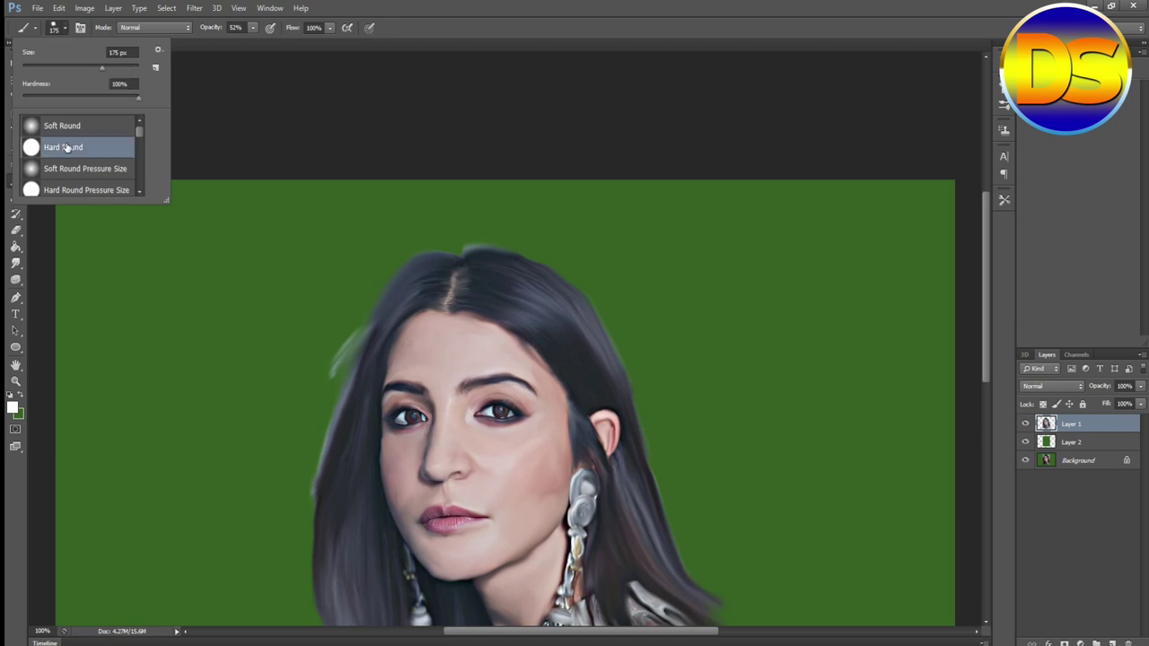
double_click(63, 148)
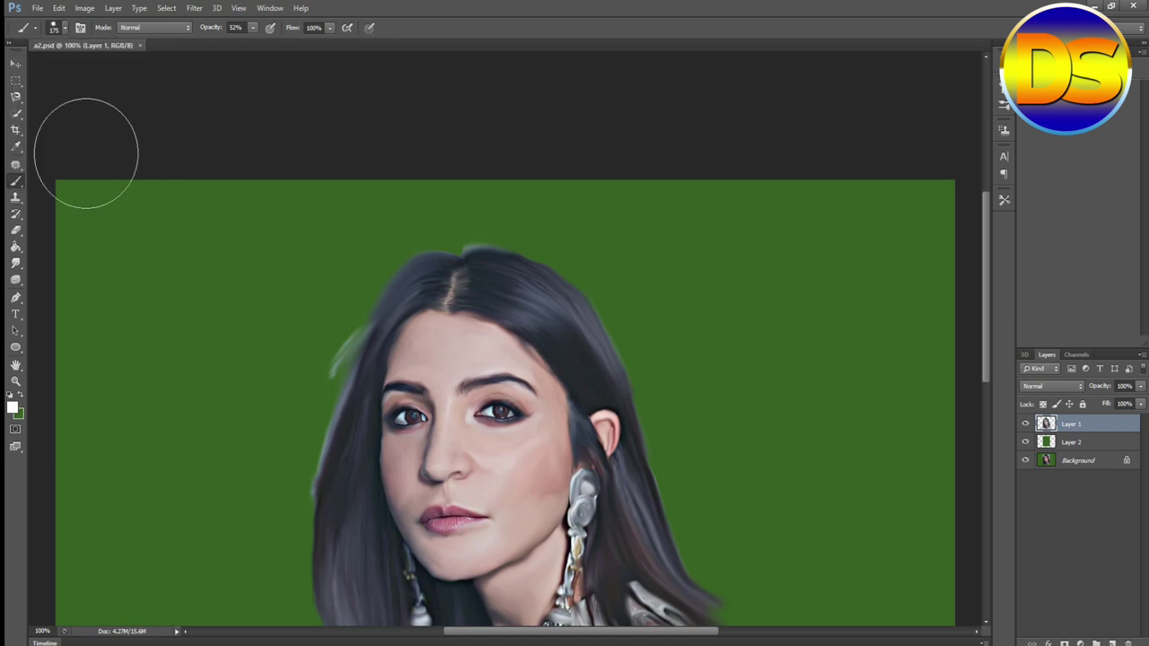
left_click(253, 28)
left_click_drag(252, 44, 251, 43)
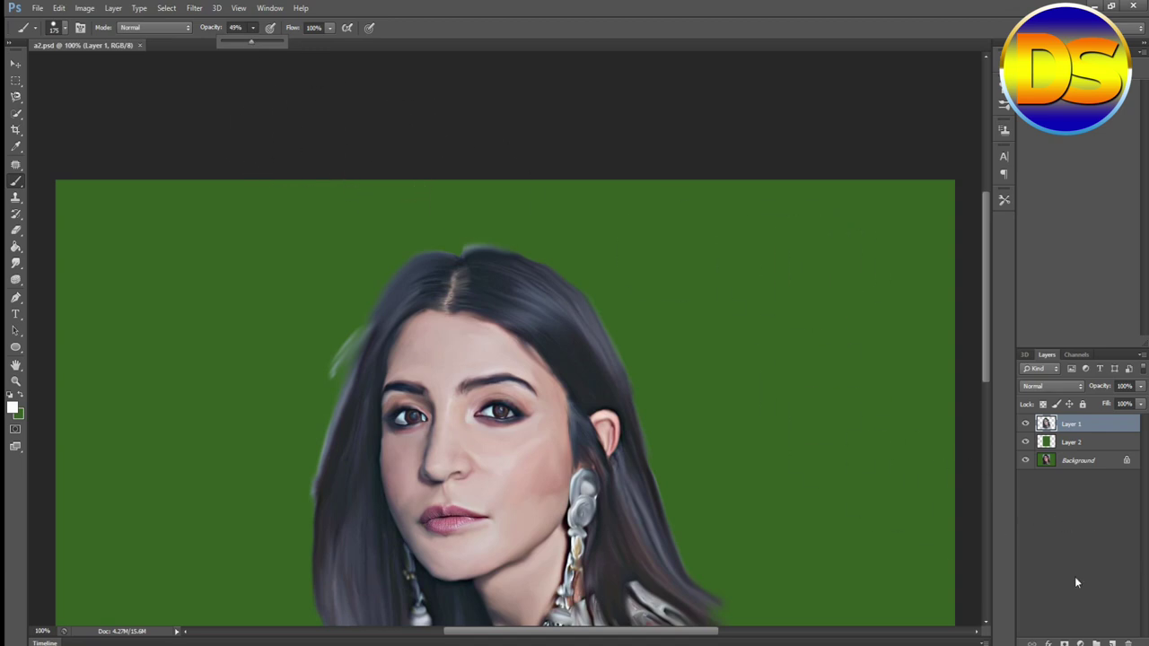
- Add a new layer above the portrait layer and name it hair
scroll(754, 346, "down", 3)
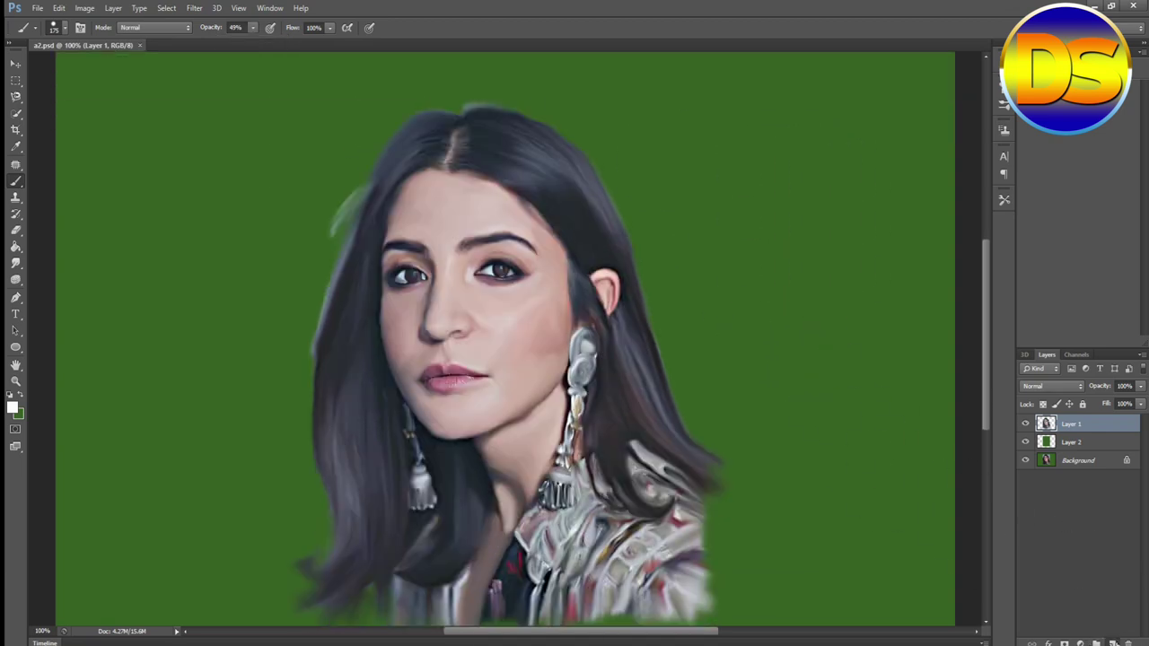
key("ctrl+shift+alt+n")
double_click(1081, 425)
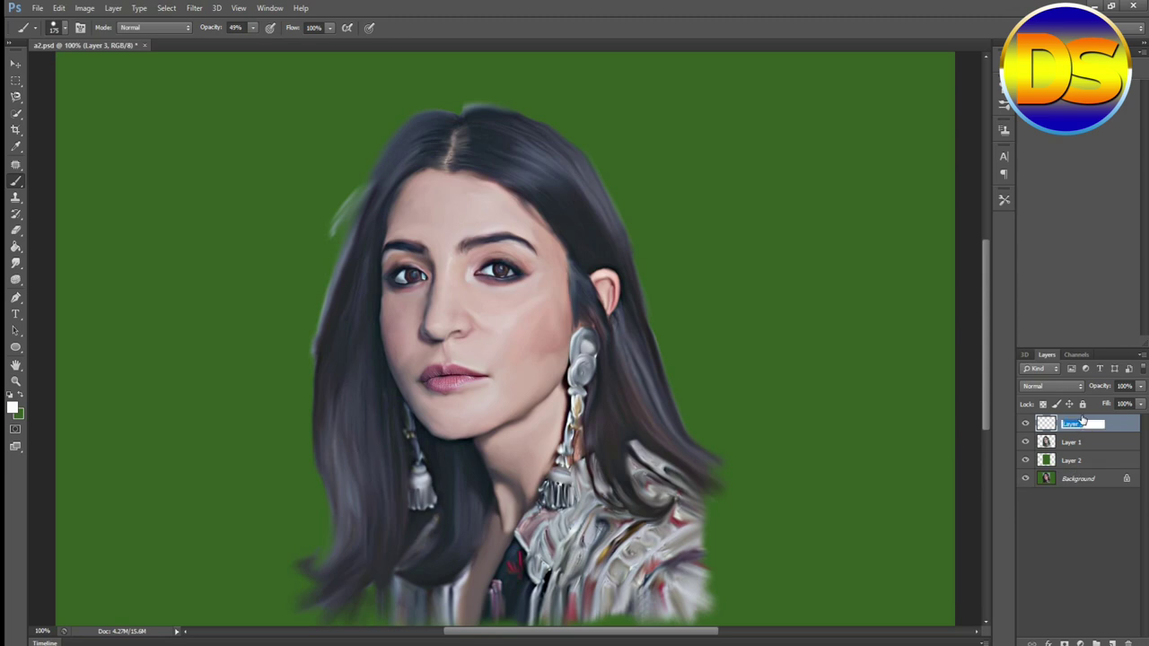
type("hair")
key("Return")
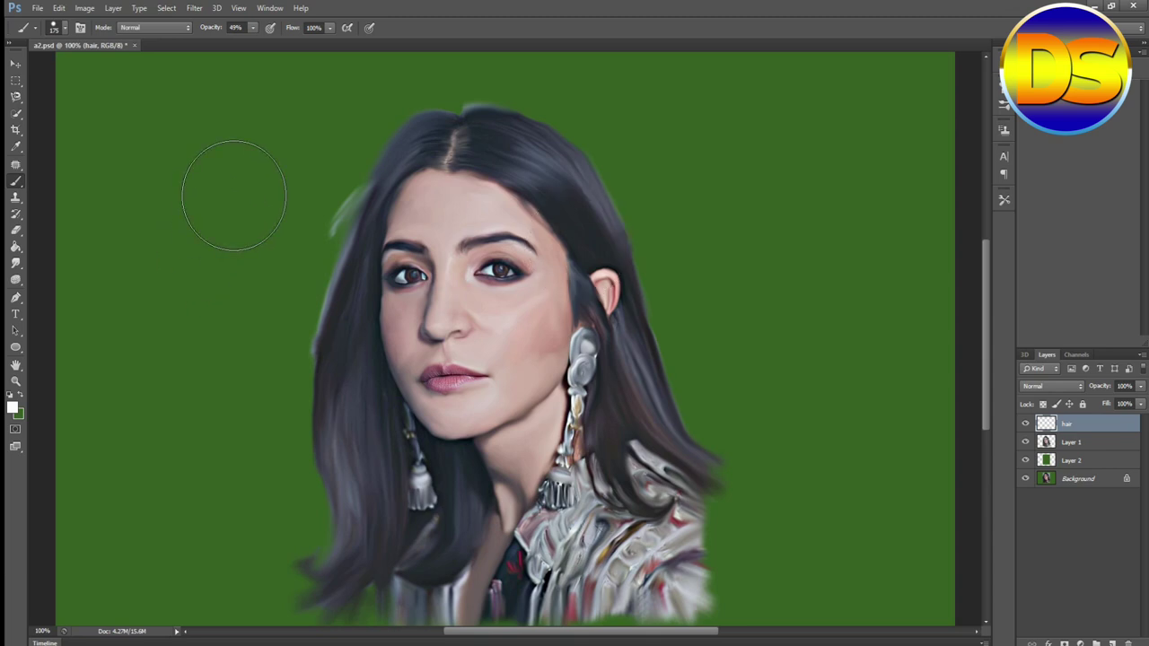
- Reduce the brush size to 1 px for painting fine hair strands
key("bracketleft")
key("bracketleft")
key("bracketleft")
key("bracketleft")
key("bracketleft")
key("bracketleft")
key("bracketleft")
key("bracketleft")
key("bracketleft")
scroll(207, 285, "up", 1)
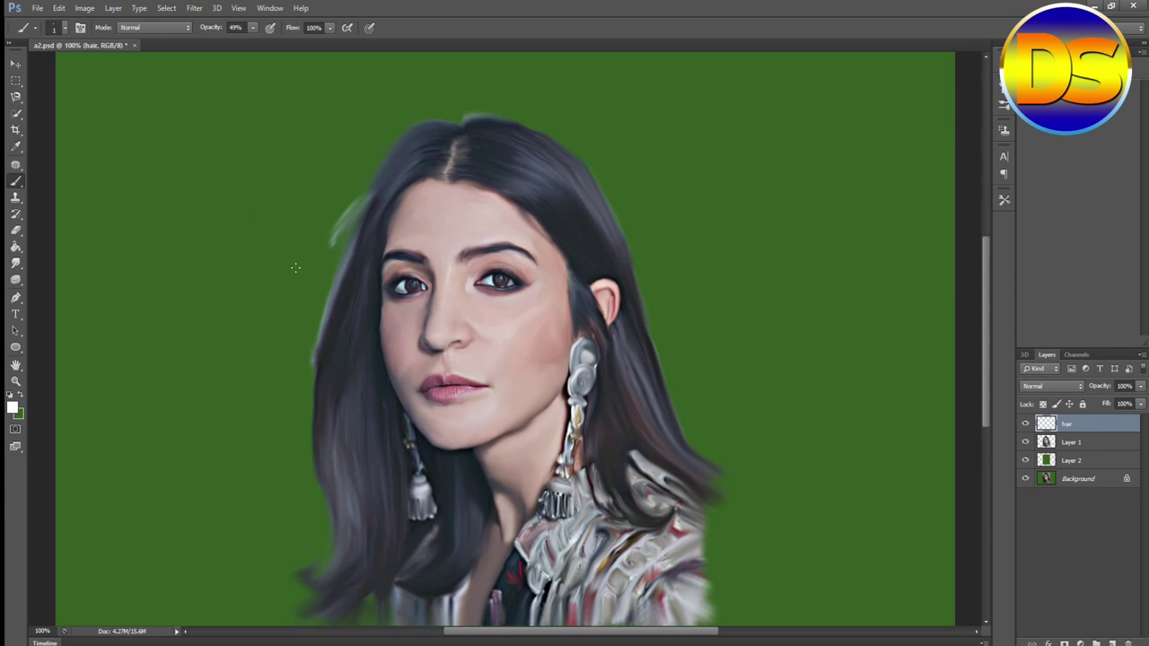
- Set the foreground colour to a dark tone sampled from the hair above the forehead
left_click(14, 409)
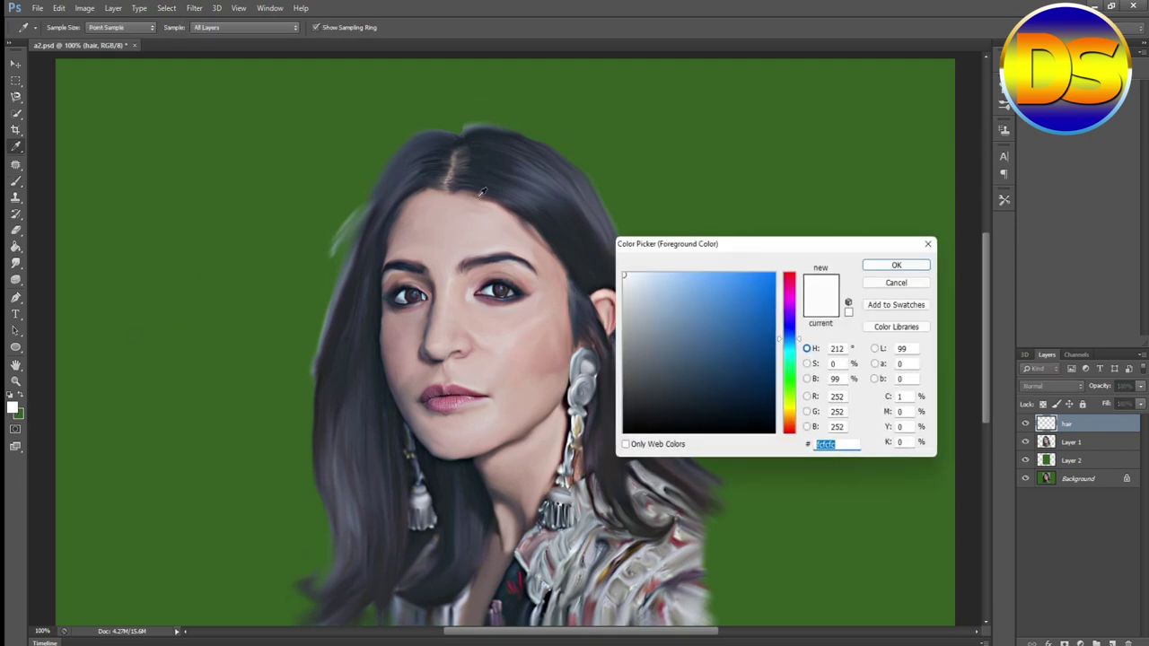
left_click(523, 172)
left_click(517, 171)
left_click(876, 265)
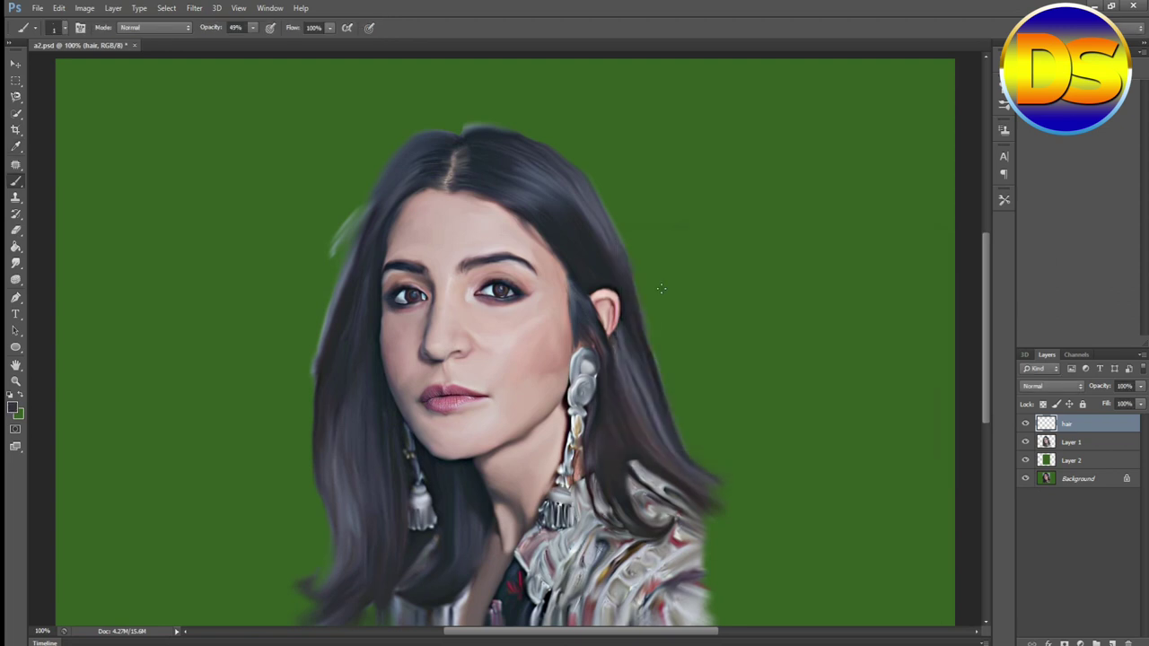
- Sample the lighter blue-grey #484e62 from the hair as foreground colour and paint fine light strands beside the parting
key("ctrl+plus")
scroll(608, 343, "up", 5)
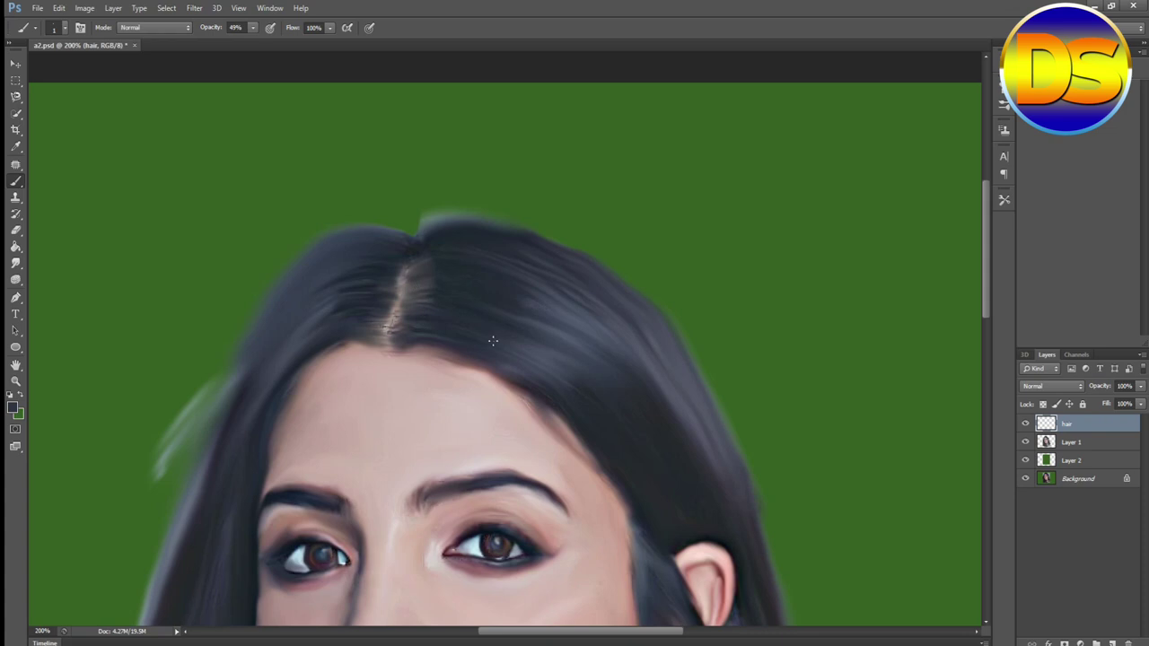
left_click(14, 409)
left_click(550, 360)
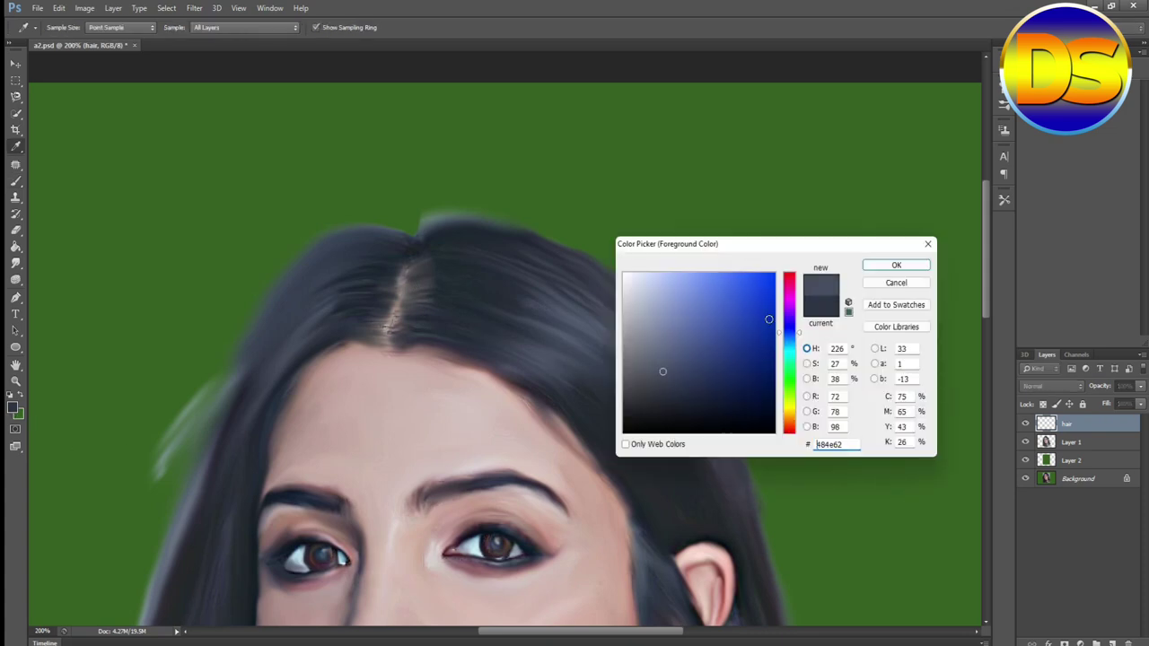
key("Return")
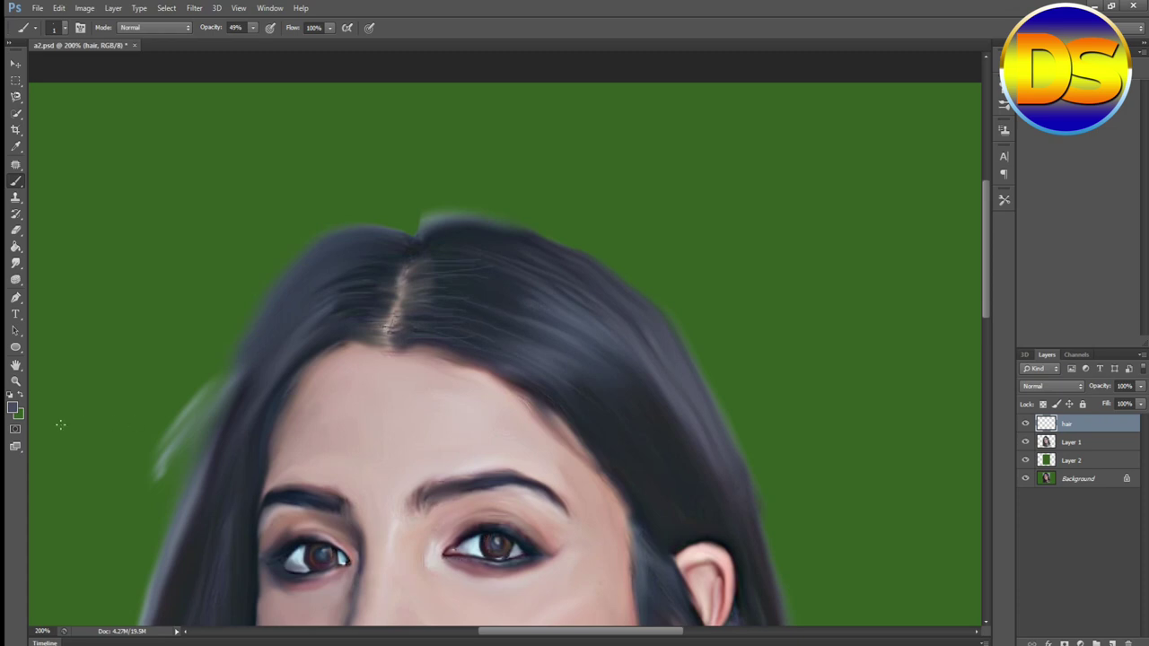
- Sample the dark hair colour beside the parting and choose a less saturated near-black shade as the foreground colour
left_click(15, 409)
left_click(492, 284)
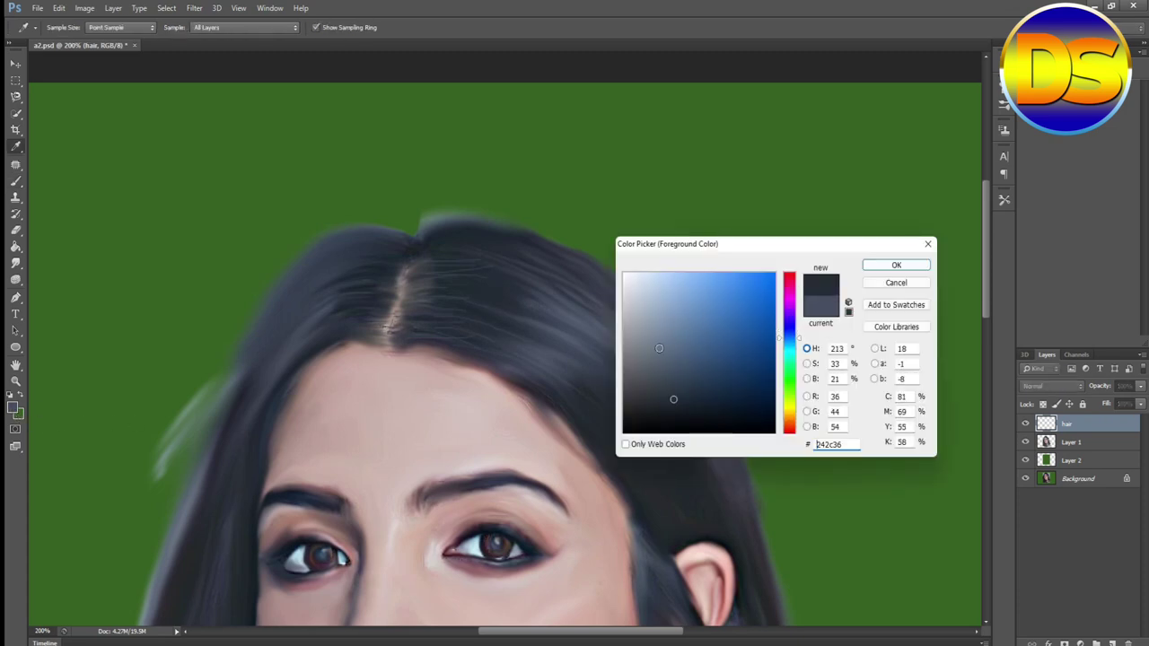
left_click(634, 404)
left_click(896, 264)
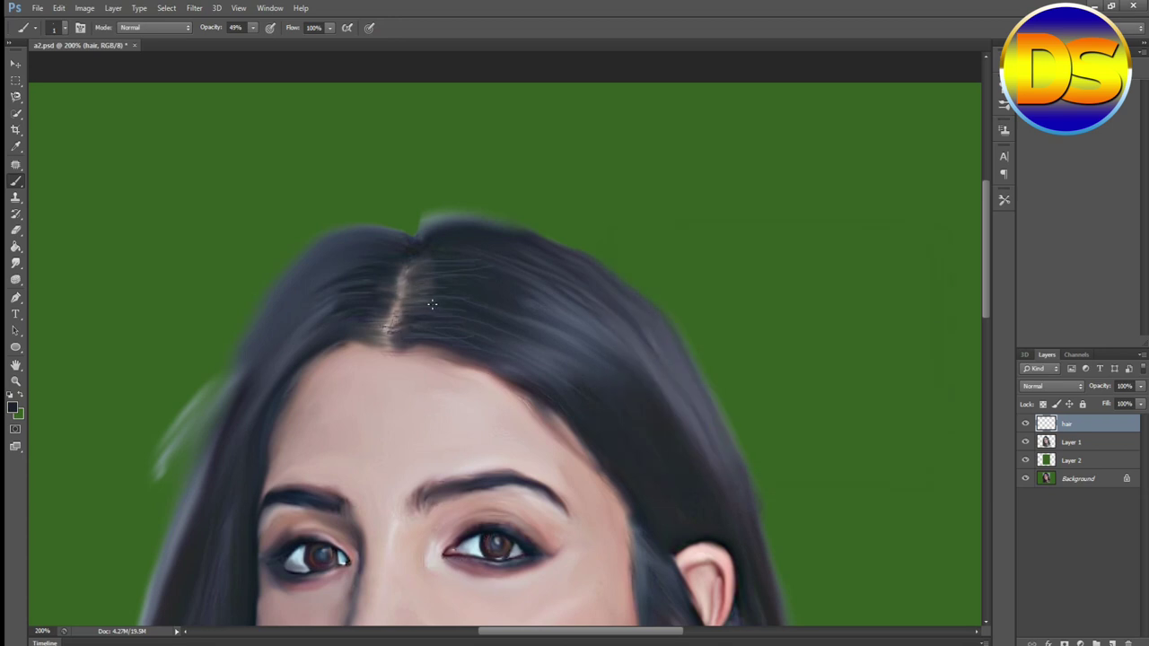
- Raise the brush opacity to 53% and paint fine dark strands from the parting across both sides of the crown
key("ctrl+plus")
scroll(422, 298, "up", 1)
left_click_drag(252, 27, 257, 39)
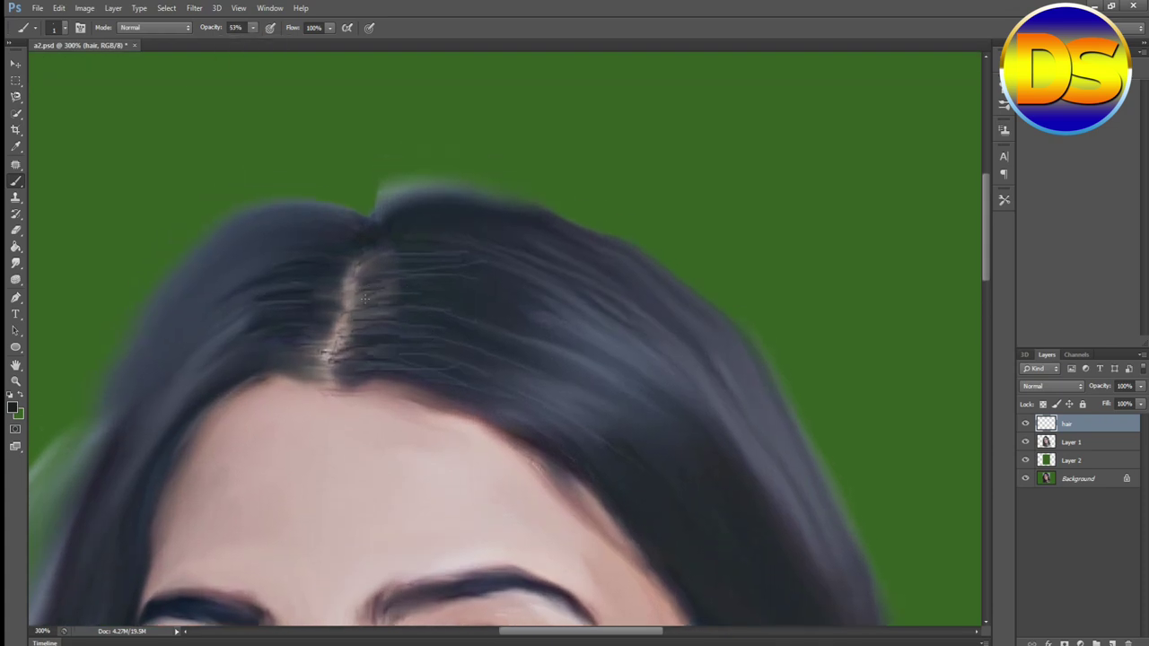
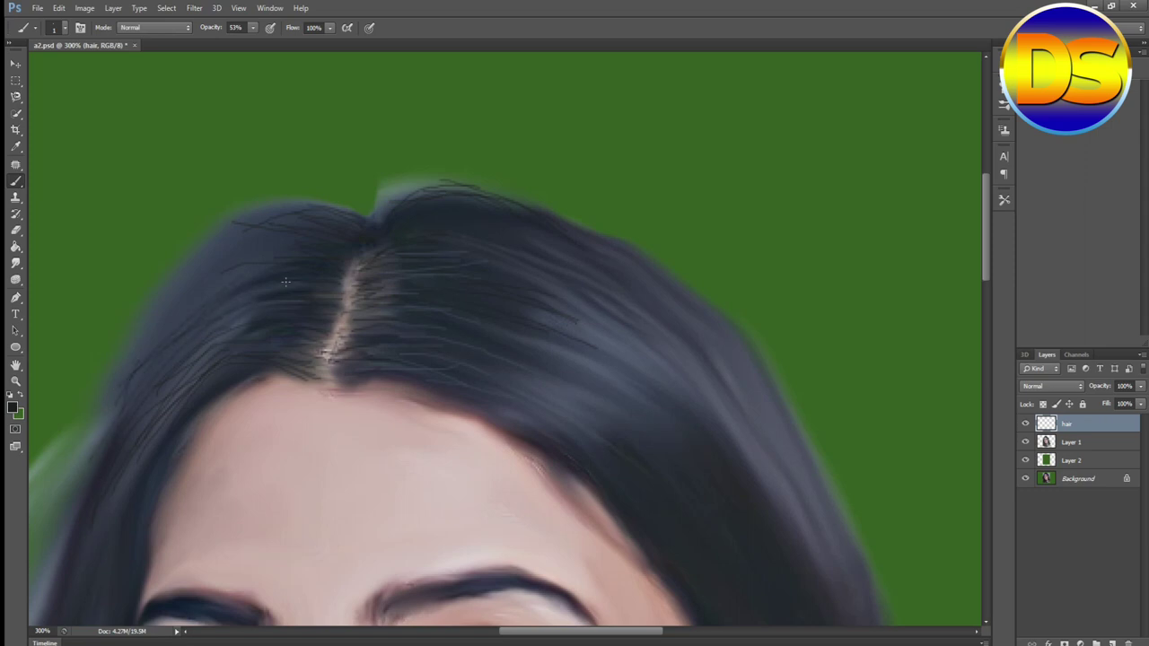
left_click_drag(93, 448, 91, 451)
mouse_move(265, 250)
left_mouse_down()
mouse_move(187, 294)
mouse_move(79, 474)
left_mouse_up()
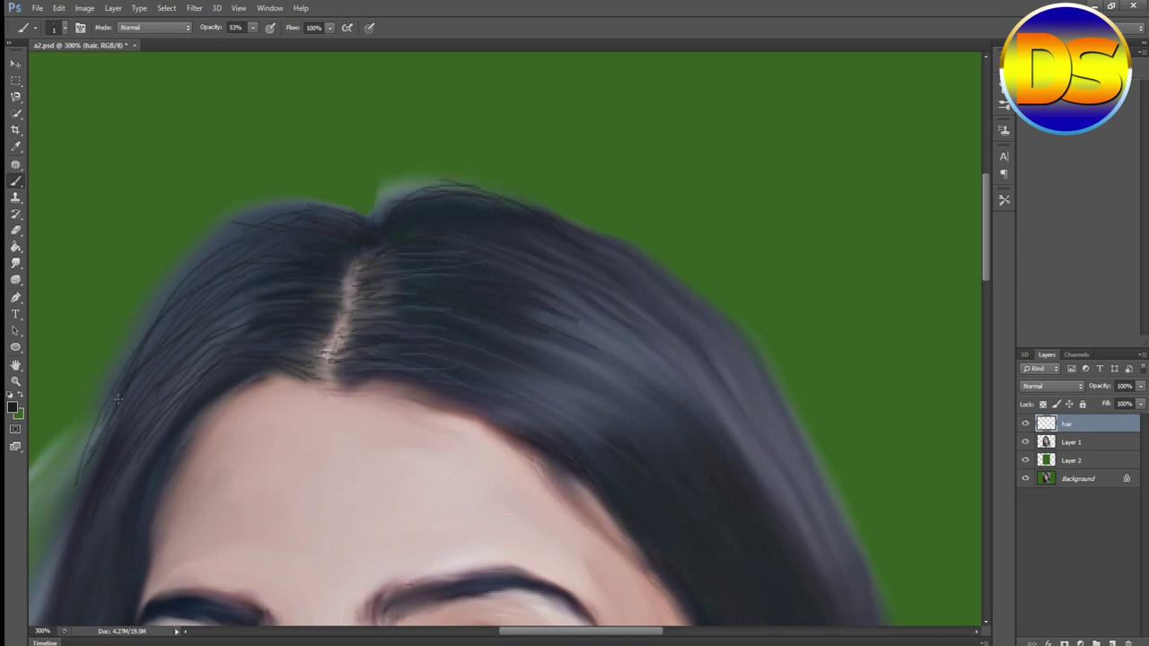
left_click_drag(285, 212, 109, 395)
- Paint long dark strands along the outer edge of the hair on the image's left, adding flyaway hairs near the temple
scroll(157, 308, "down", 5)
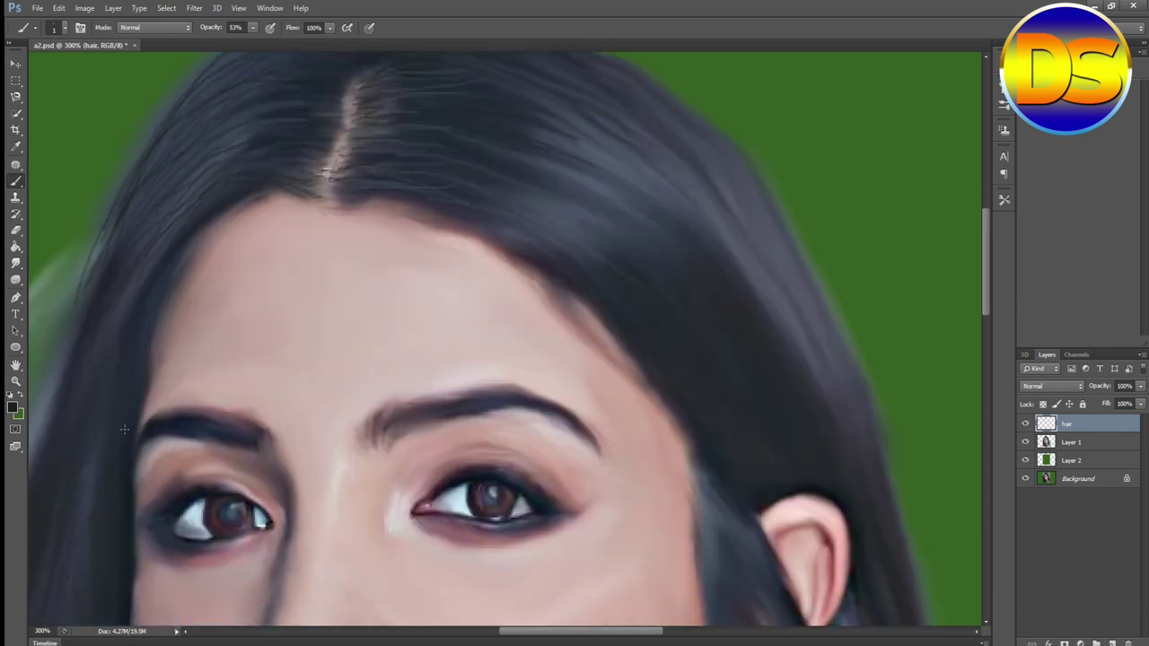
key("ctrl+minus")
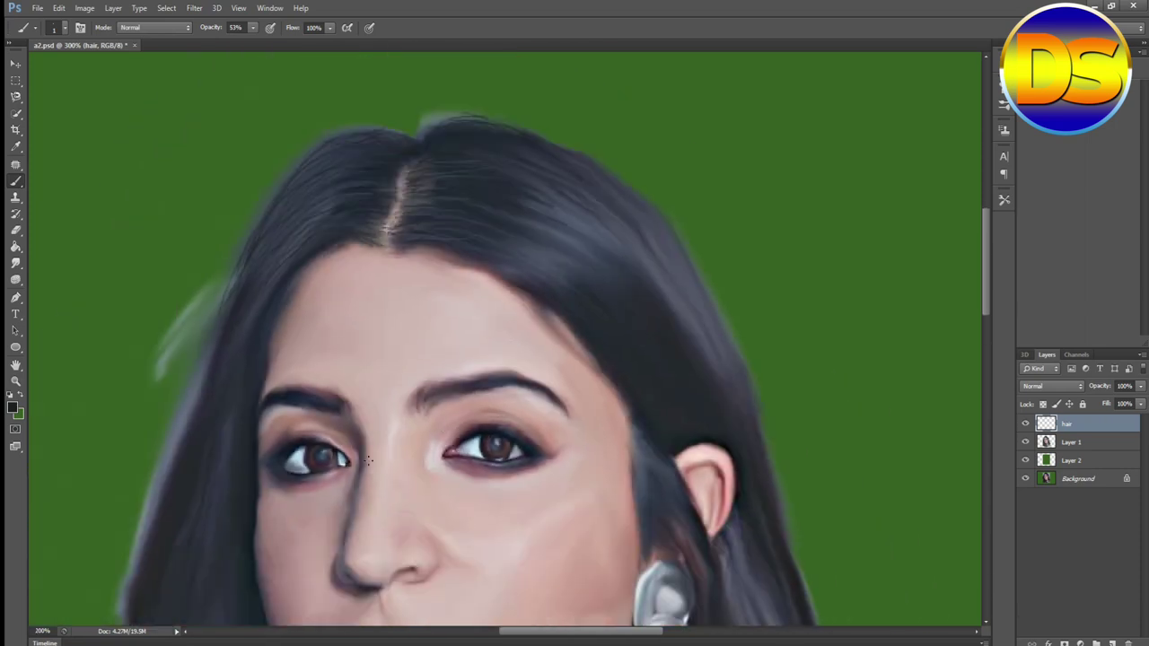
mouse_move(232, 289)
left_mouse_down()
mouse_move(171, 478)
mouse_move(209, 350)
mouse_move(117, 615)
left_mouse_up()
scroll(227, 446, "down", 3)
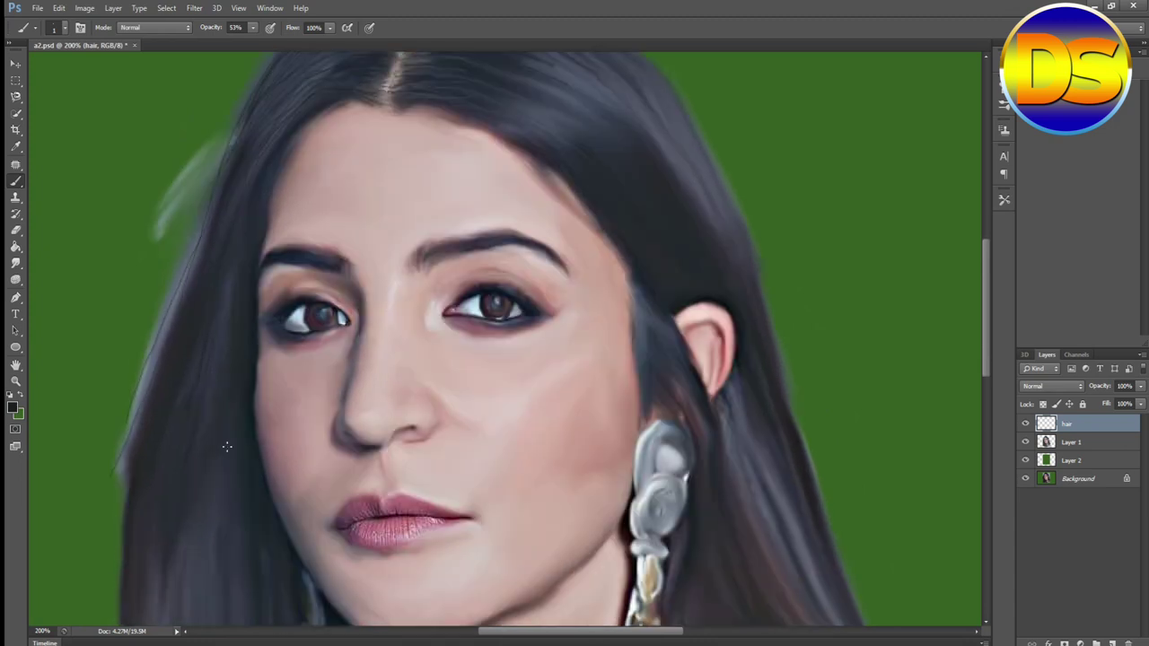
mouse_move(219, 162)
left_mouse_down()
mouse_move(137, 242)
mouse_move(119, 292)
left_mouse_up()
key("ctrl+0")
key("ctrl+1")
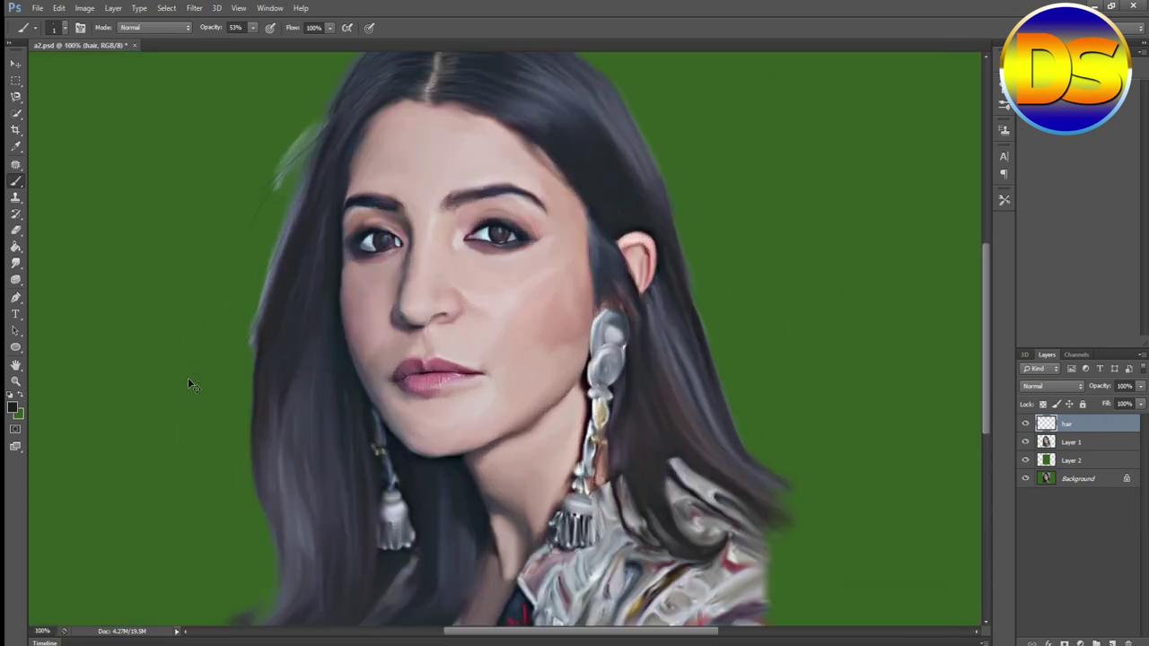
- Paint long dark strands down the mid-length hair left of the cheek and tassel earring, with stray hairs outside the edge
key("ctrl+plus")
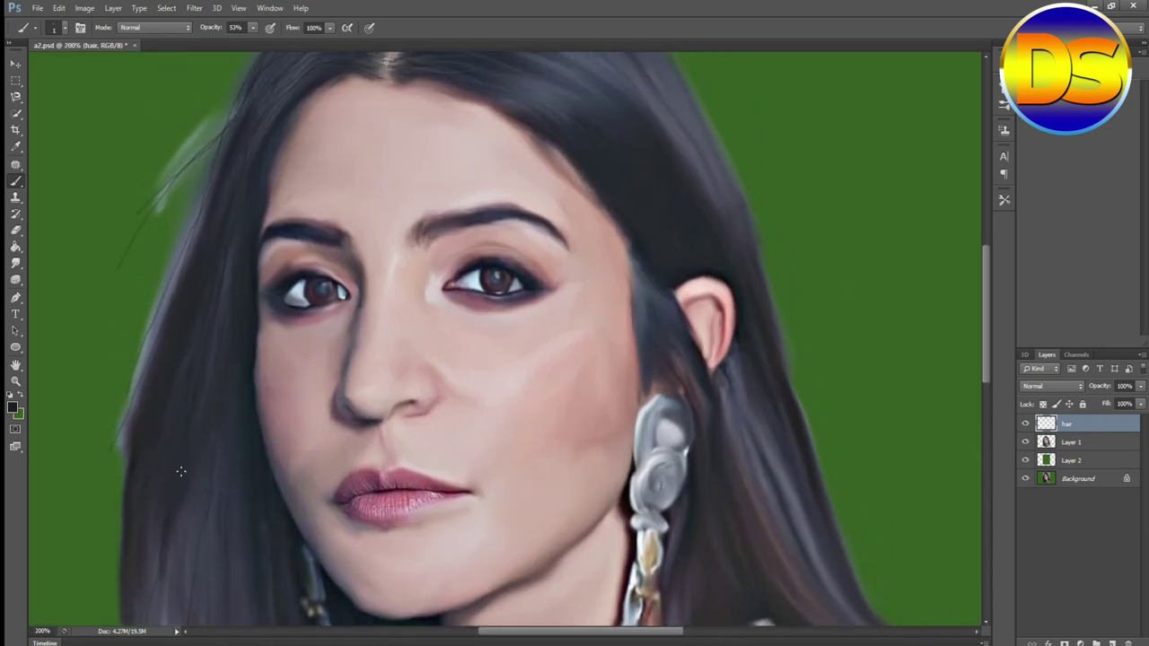
scroll(180, 471, "down", 3)
mouse_move(242, 377)
left_mouse_down()
mouse_move(251, 621)
mouse_move(177, 618)
left_mouse_up()
left_click_drag(117, 453, 105, 517)
left_click_drag(162, 418, 164, 531)
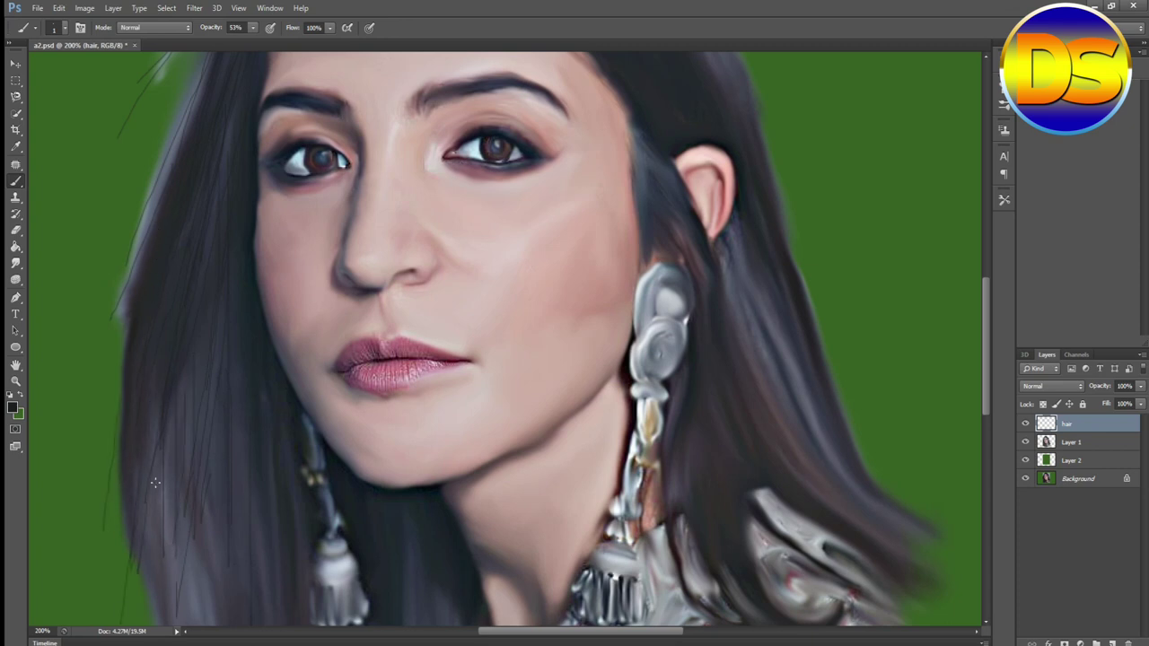
left_click_drag(153, 482, 150, 535)
scroll(238, 511, "down", 3)
left_click_drag(164, 393, 182, 553)
mouse_move(171, 395)
left_mouse_down()
mouse_move(176, 536)
mouse_move(170, 517)
left_mouse_up()
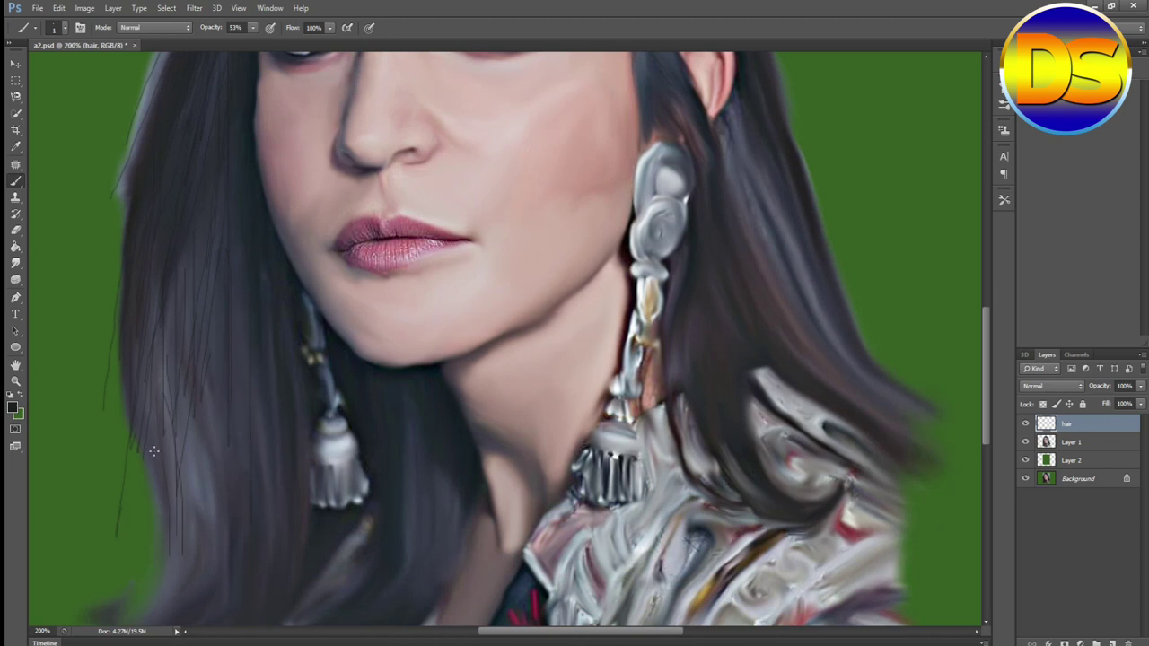
mouse_move(210, 445)
left_mouse_down()
mouse_move(212, 524)
mouse_move(192, 543)
left_mouse_up()
left_click_drag(235, 375, 235, 504)
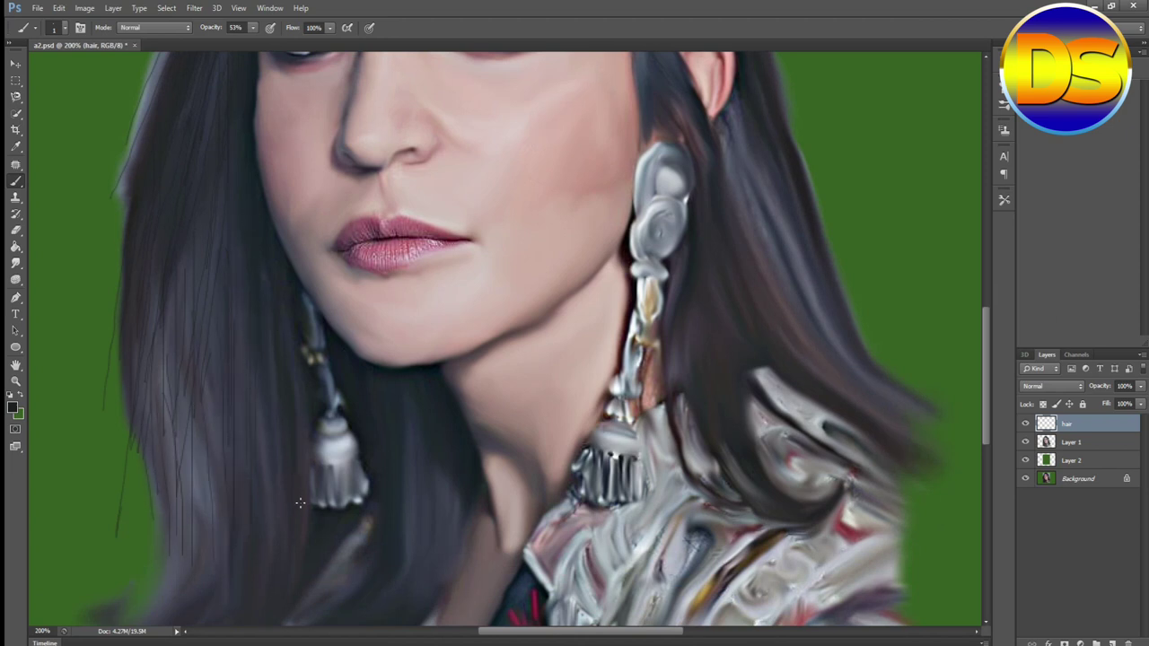
- Paint dark strands through the lower left hair, following the curls down to the flicked ends
scroll(179, 279, "down", 5)
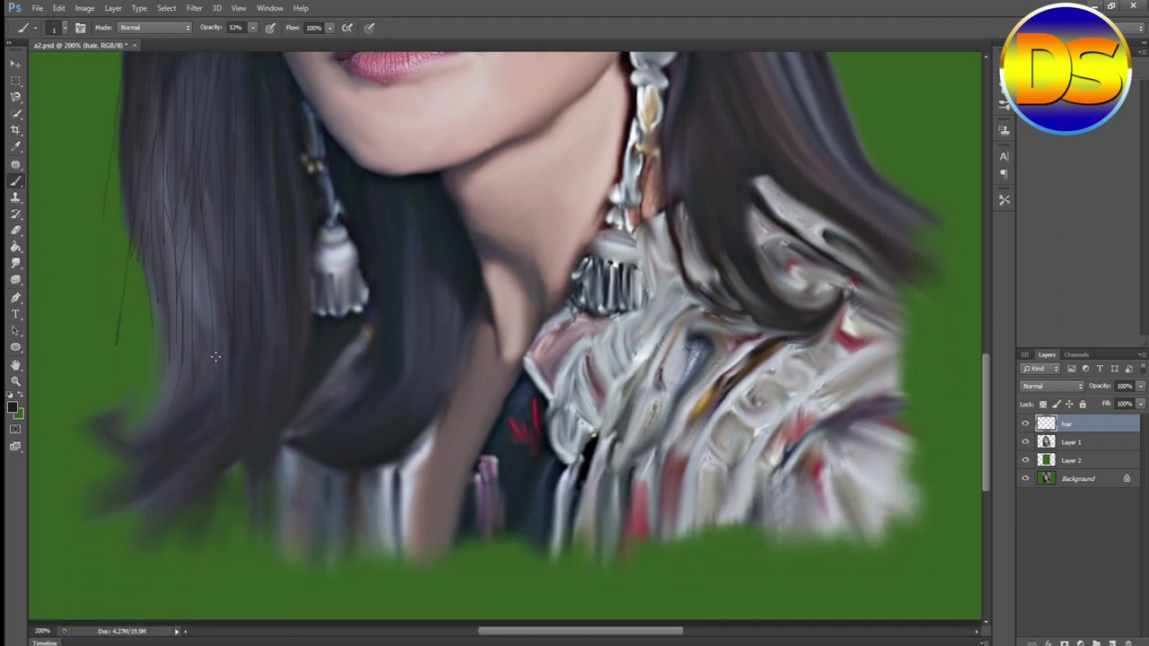
left_click_drag(196, 183, 203, 326)
mouse_move(173, 167)
left_mouse_down()
mouse_move(177, 356)
mouse_move(101, 419)
left_mouse_up()
mouse_move(176, 165)
left_mouse_down()
mouse_move(160, 295)
mouse_move(161, 257)
mouse_move(170, 395)
left_mouse_up()
left_click_drag(207, 192, 226, 353)
mouse_move(208, 136)
left_mouse_down()
mouse_move(213, 318)
mouse_move(194, 351)
left_mouse_up()
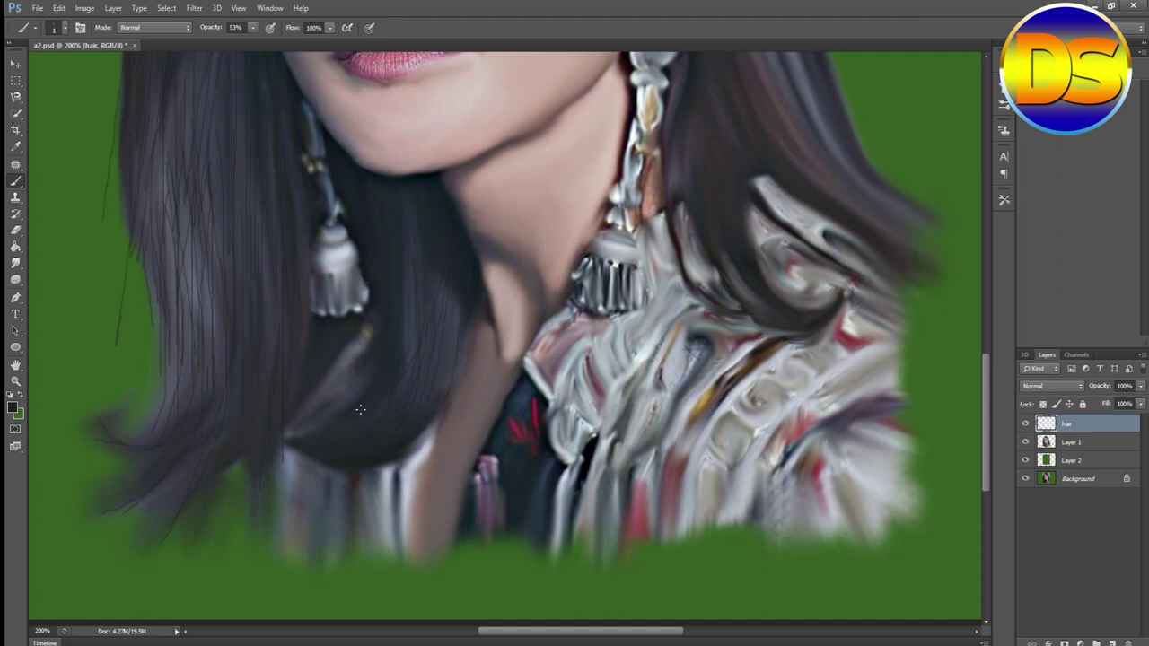
key("ctrl+minus")
key("ctrl+minus")
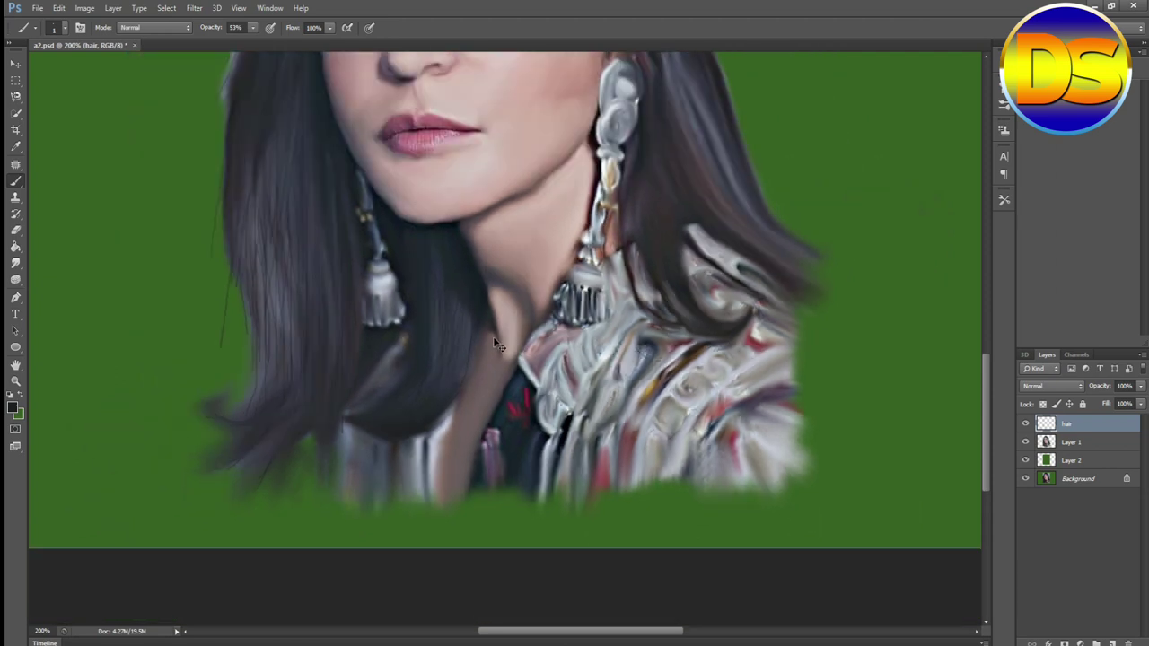
key("ctrl+plus")
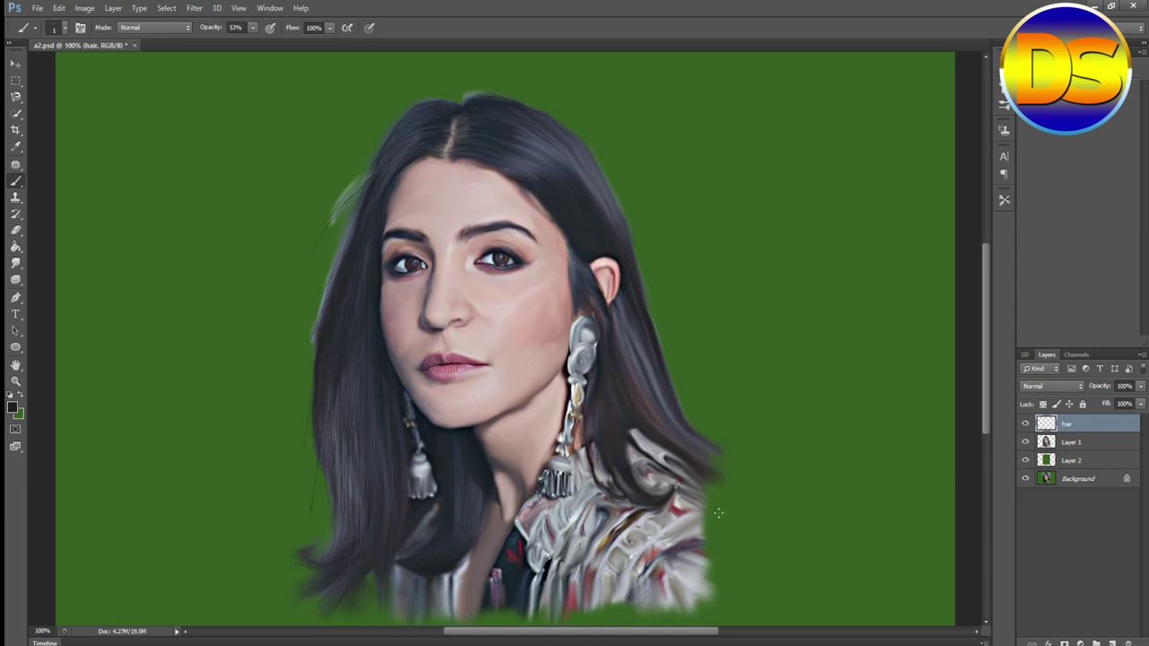
- Paint fine dark strands on the hair layer along the outer edge, from the crown past the ear to the shoulder
scroll(718, 512, "up", 5)
scroll(551, 290, "up", 2)
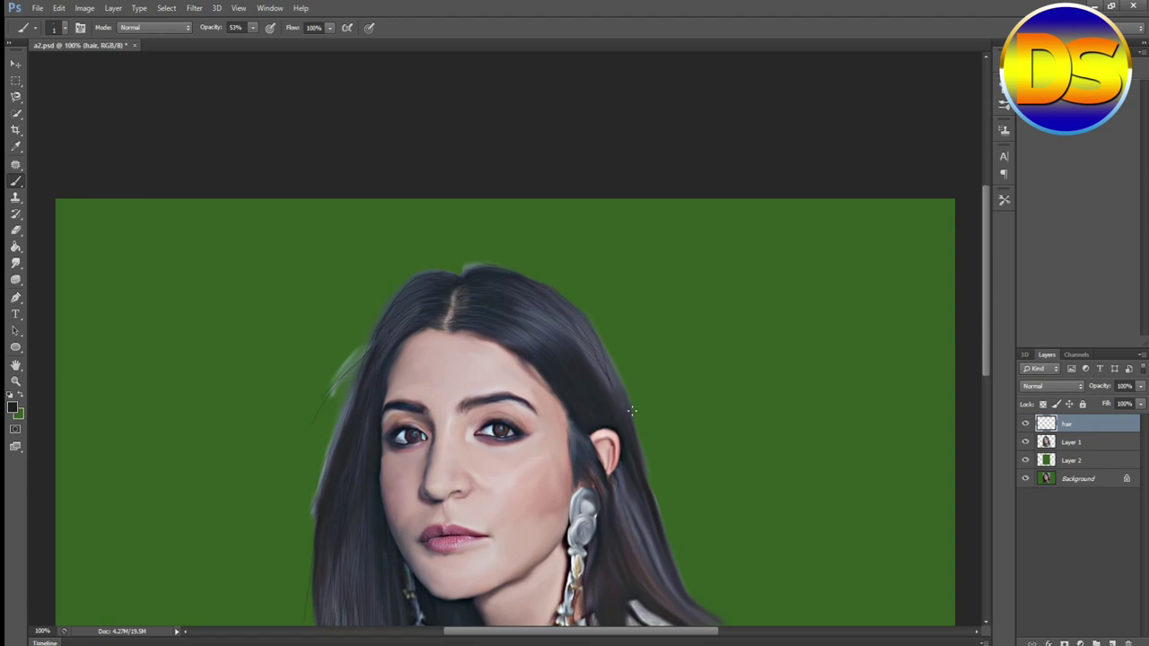
scroll(644, 413, "down", 5)
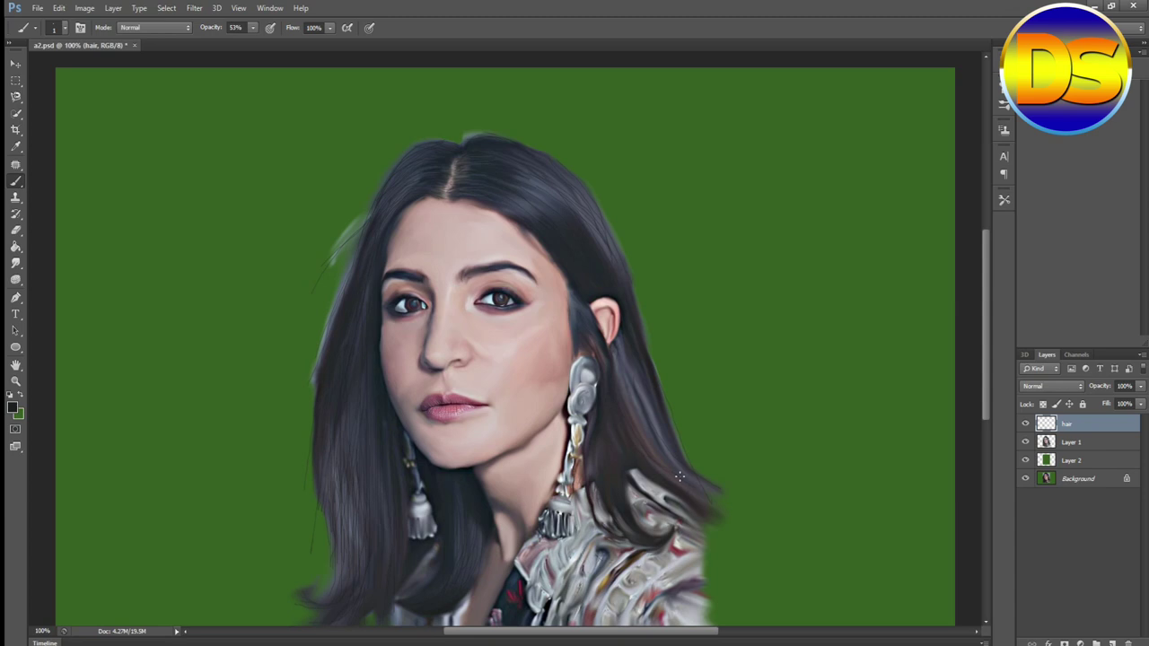
key("ctrl+plus")
scroll(879, 382, "down", 5)
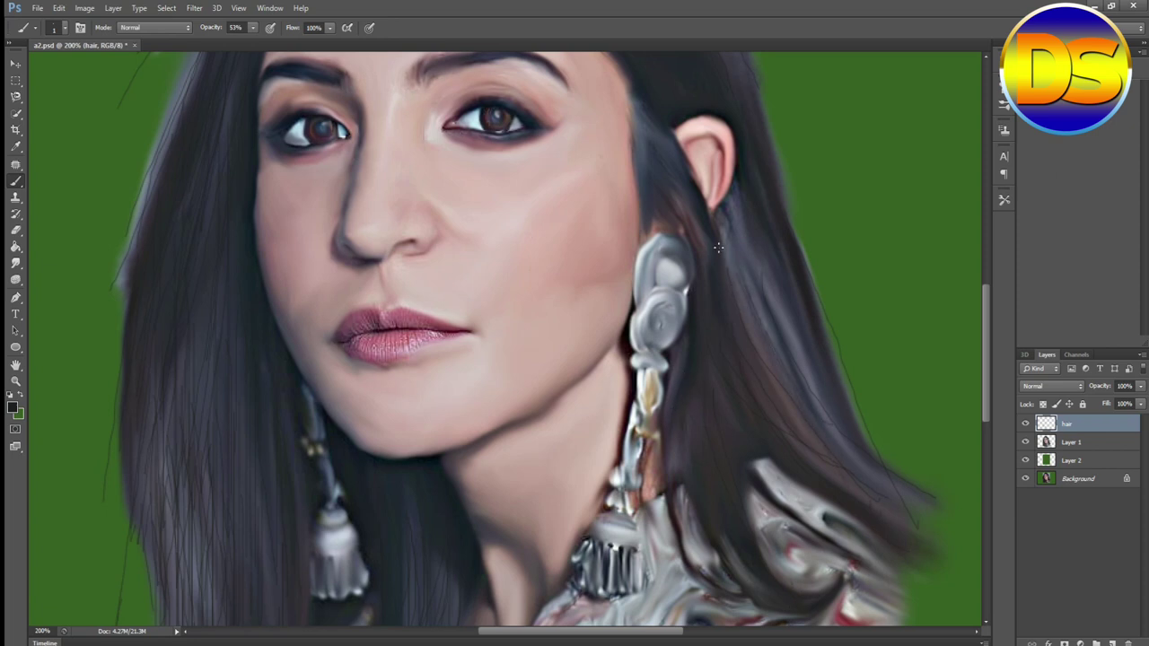
left_click_drag(757, 258, 891, 478)
scroll(743, 293, "up", 3)
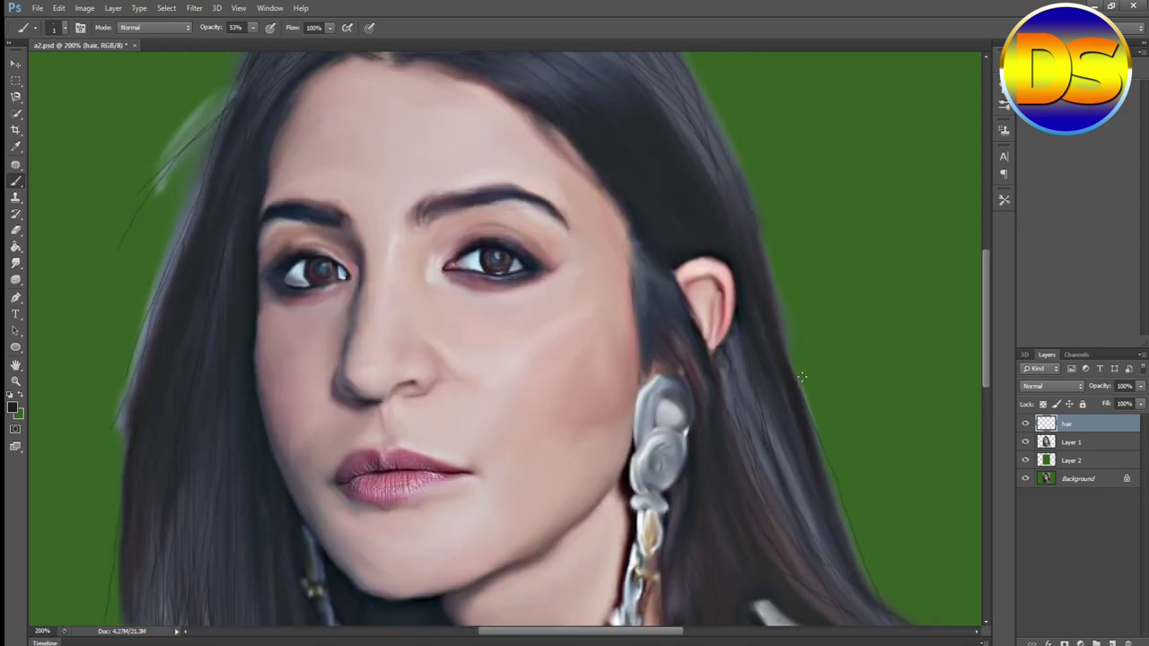
scroll(762, 331, "up", 2)
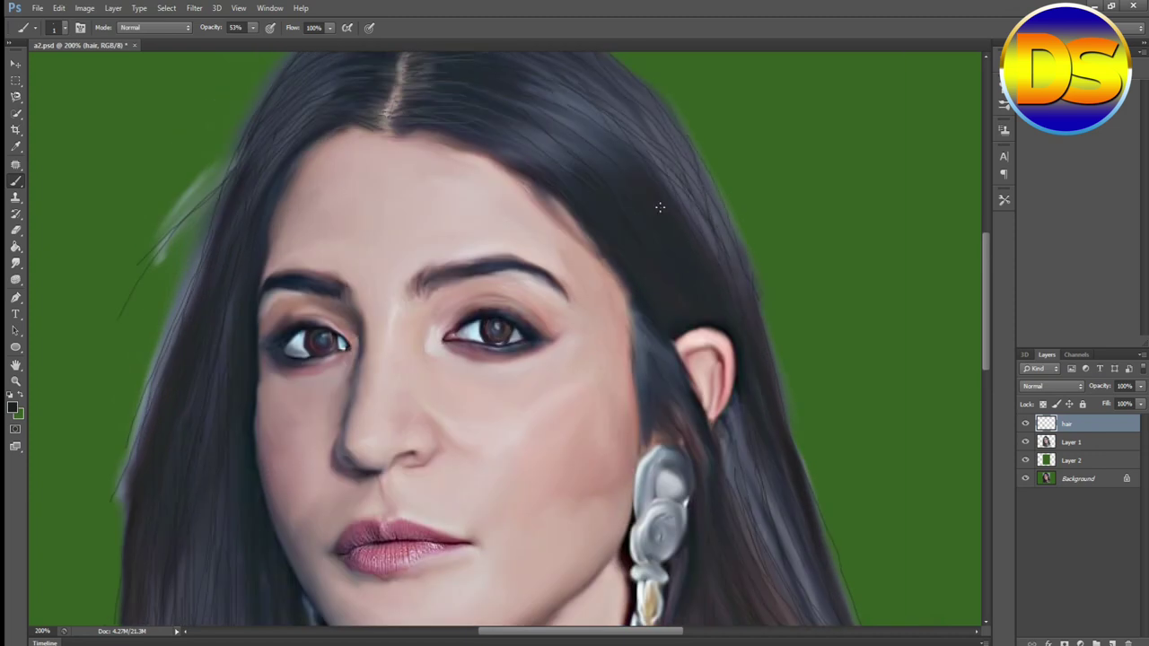
scroll(660, 207, "up", 2)
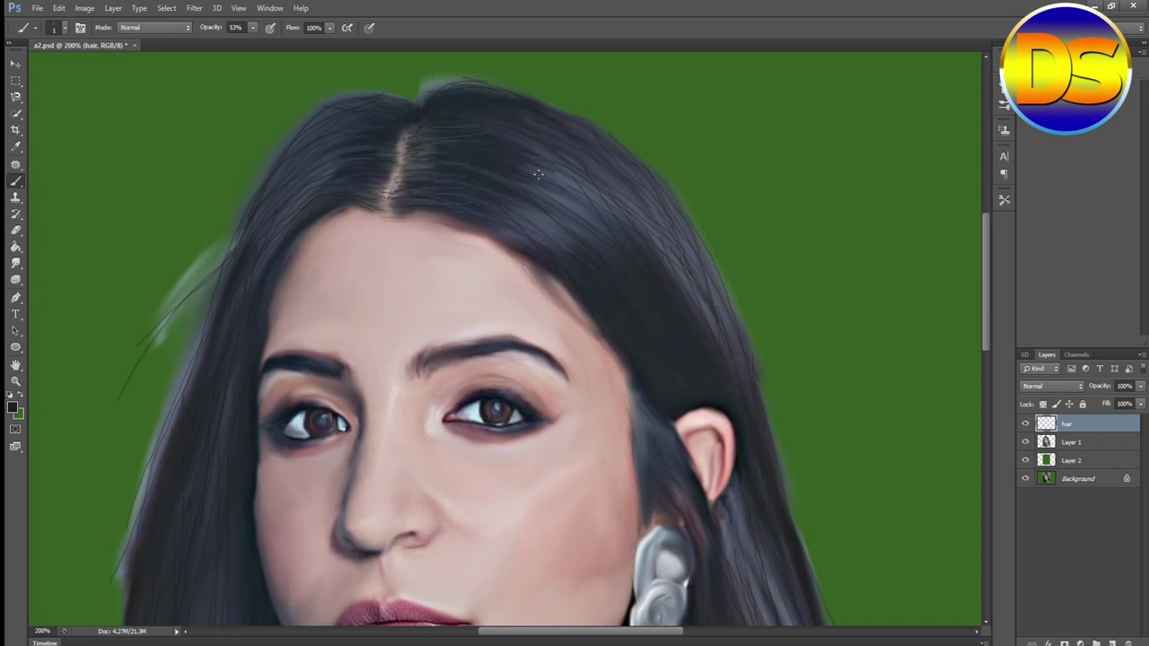
key("ctrl+minus")
key("ctrl+minus")
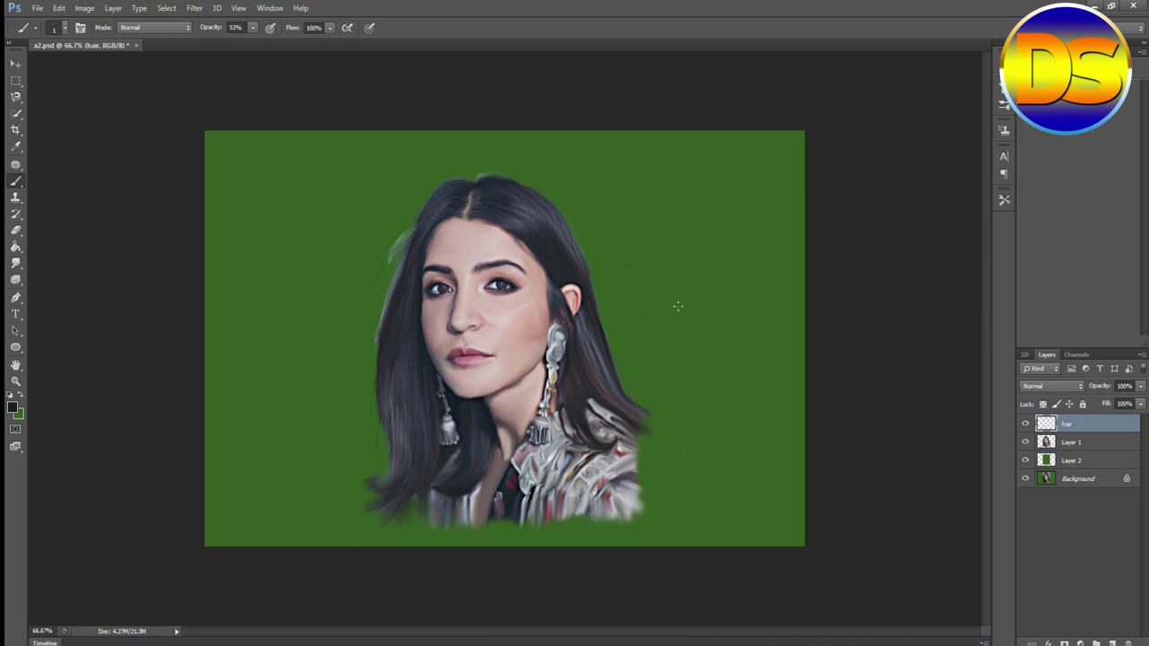
- Sample a brownish grey from the hair near the shoulder as foreground colour and brush thin strands over the crown
key("ctrl+plus")
key("ctrl+plus")
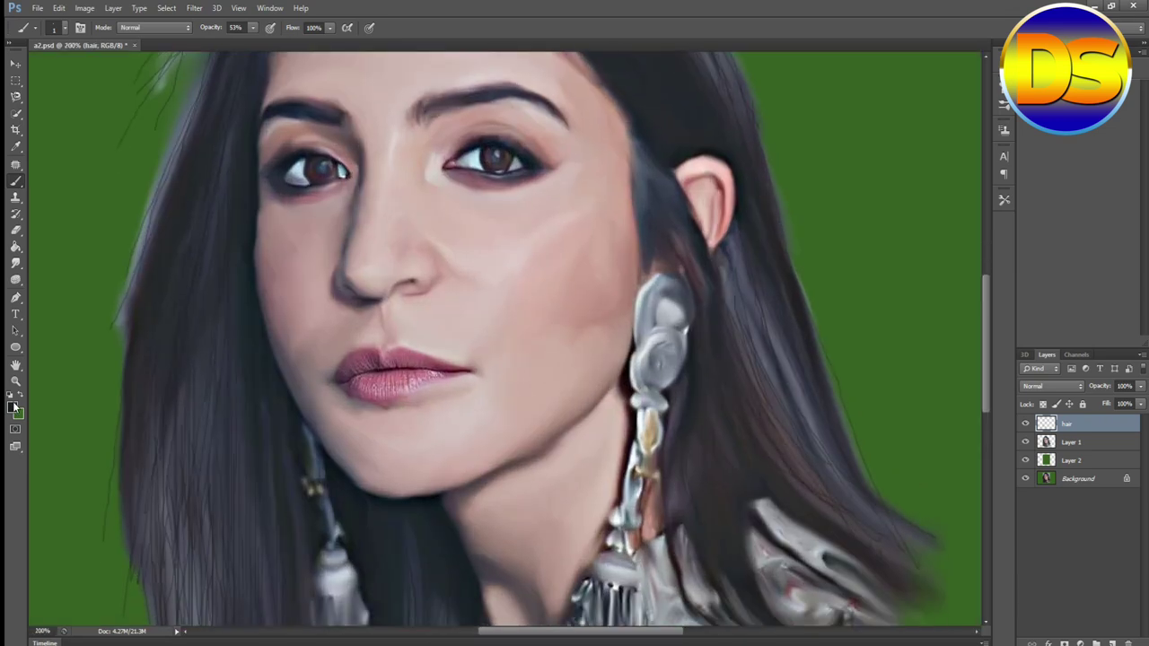
left_click(12, 408)
left_click(812, 468)
left_click(895, 265)
key("b")
scroll(584, 305, "up", 5)
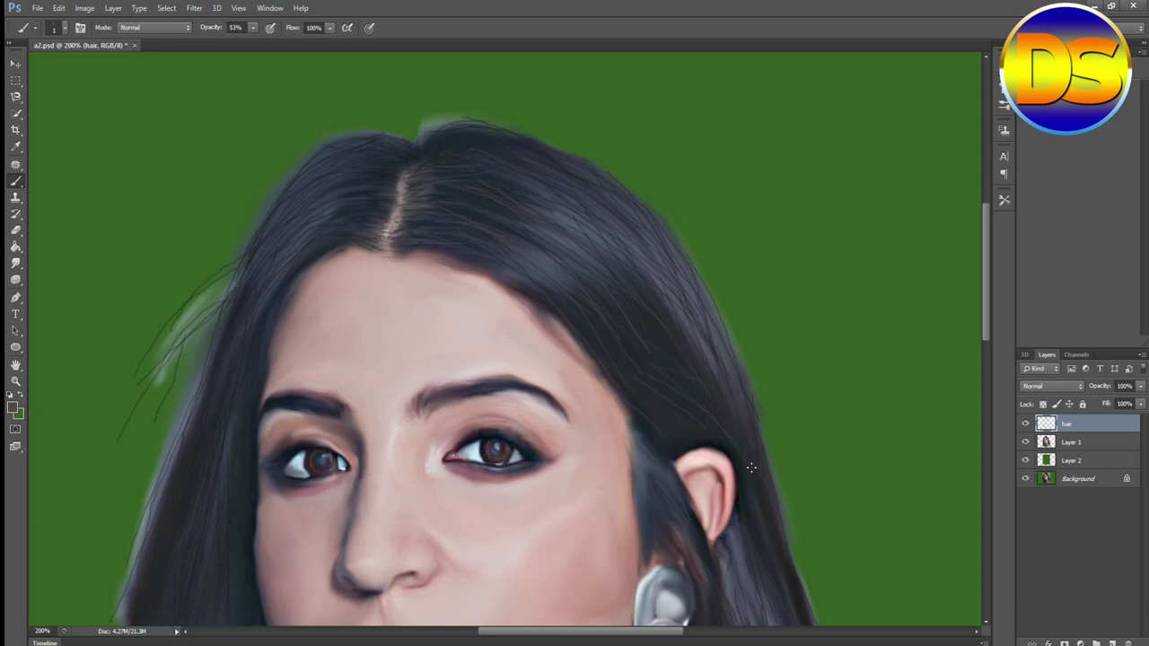
- Brush thin brownish strands down the long hair beside the face to its curled ends above the clothing
key("ctrl+minus")
key("ctrl+minus")
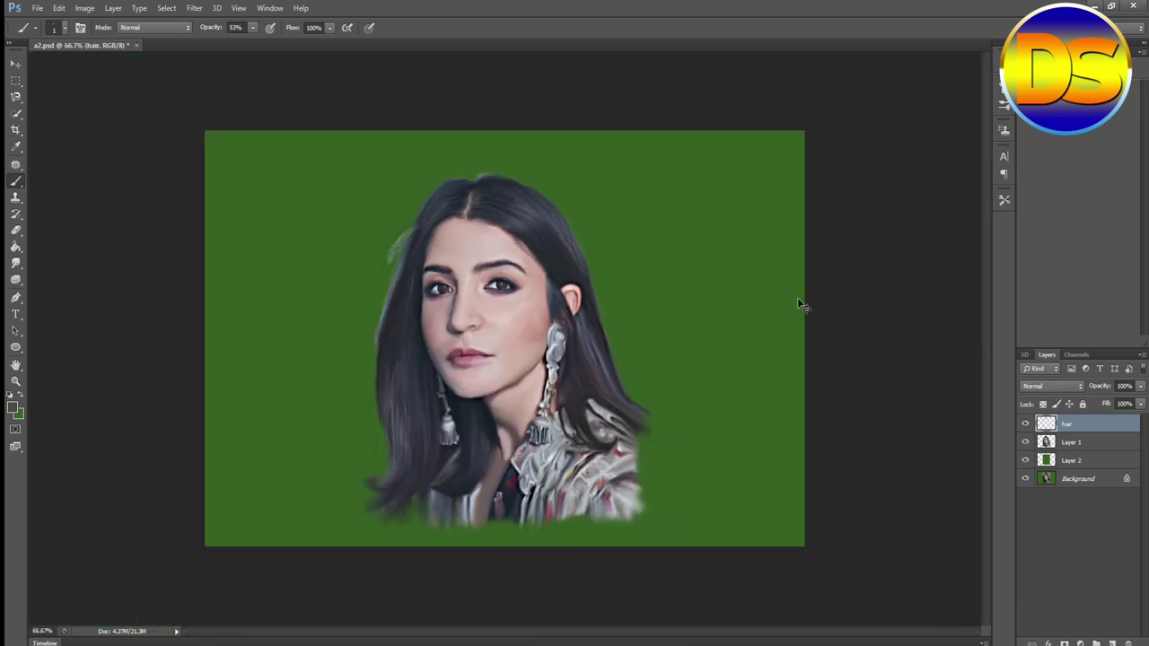
key("ctrl+plus")
key("ctrl+plus")
scroll(804, 323, "up", 3)
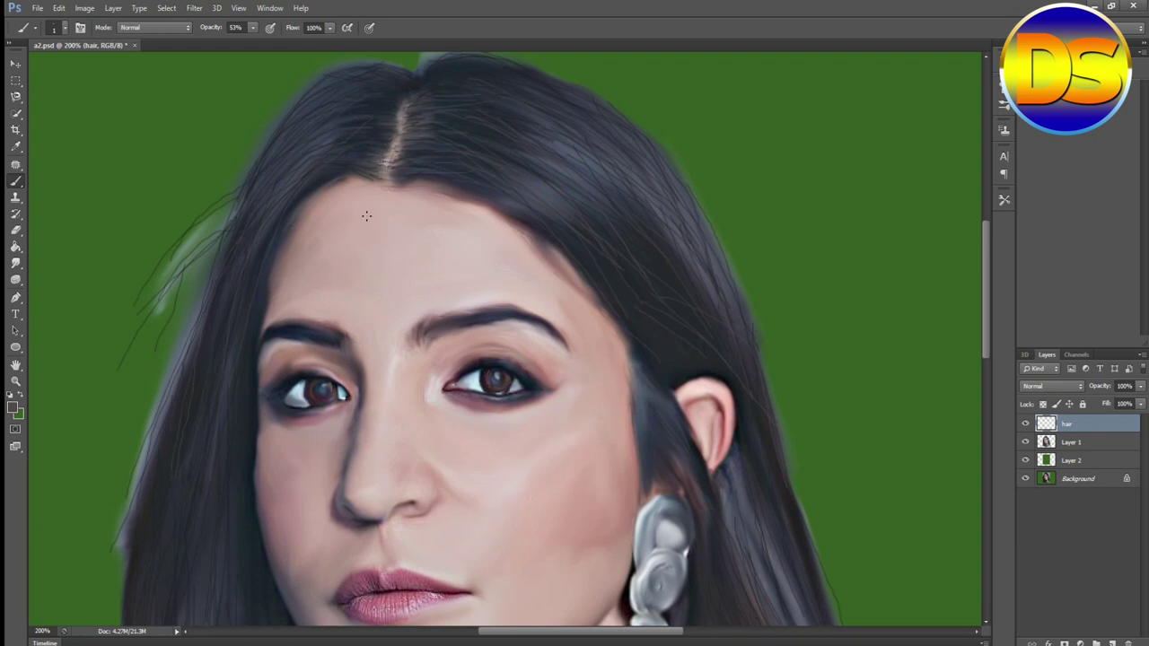
scroll(243, 320, "down", 3)
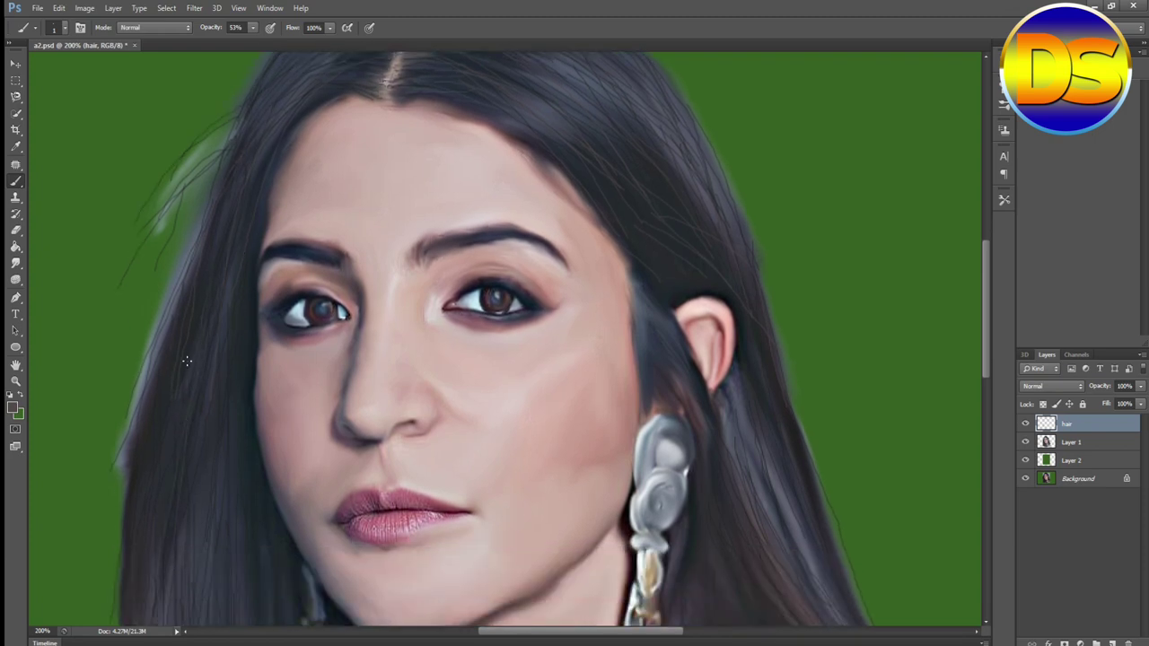
scroll(171, 498, "down", 6)
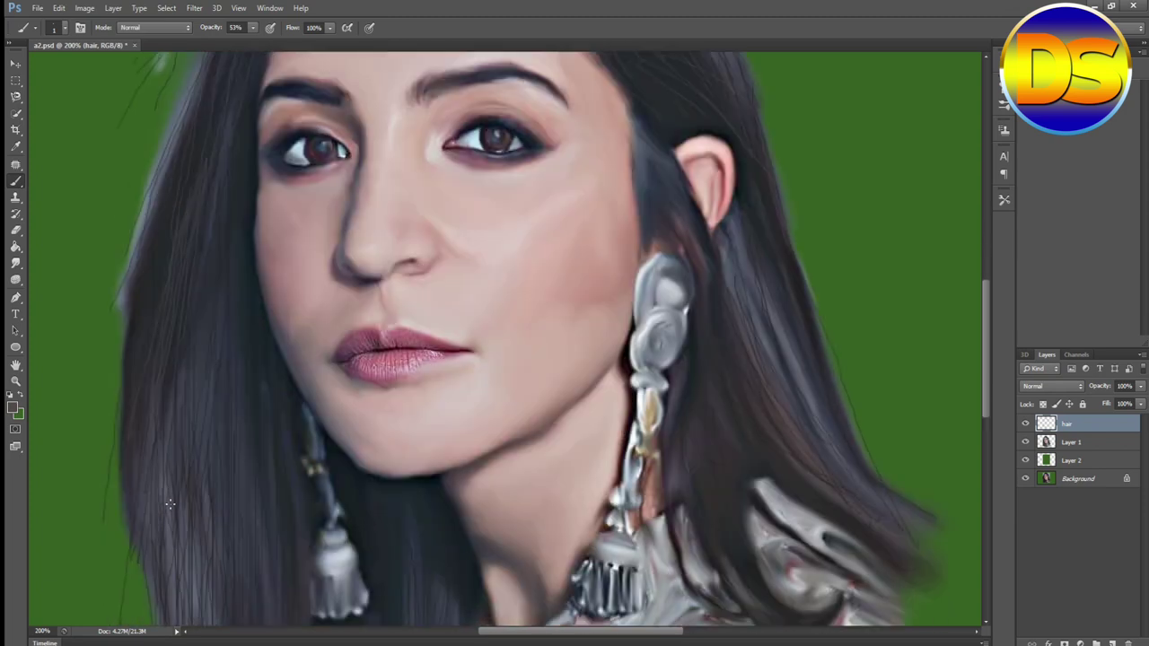
scroll(169, 504, "down", 4)
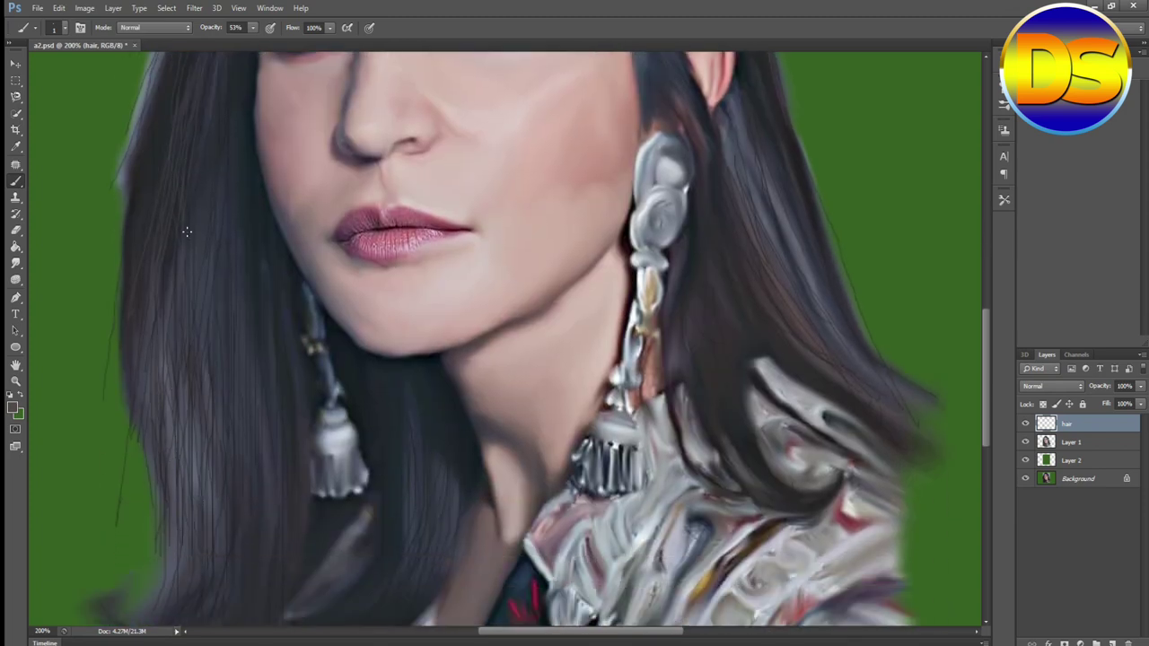
scroll(209, 446, "down", 3)
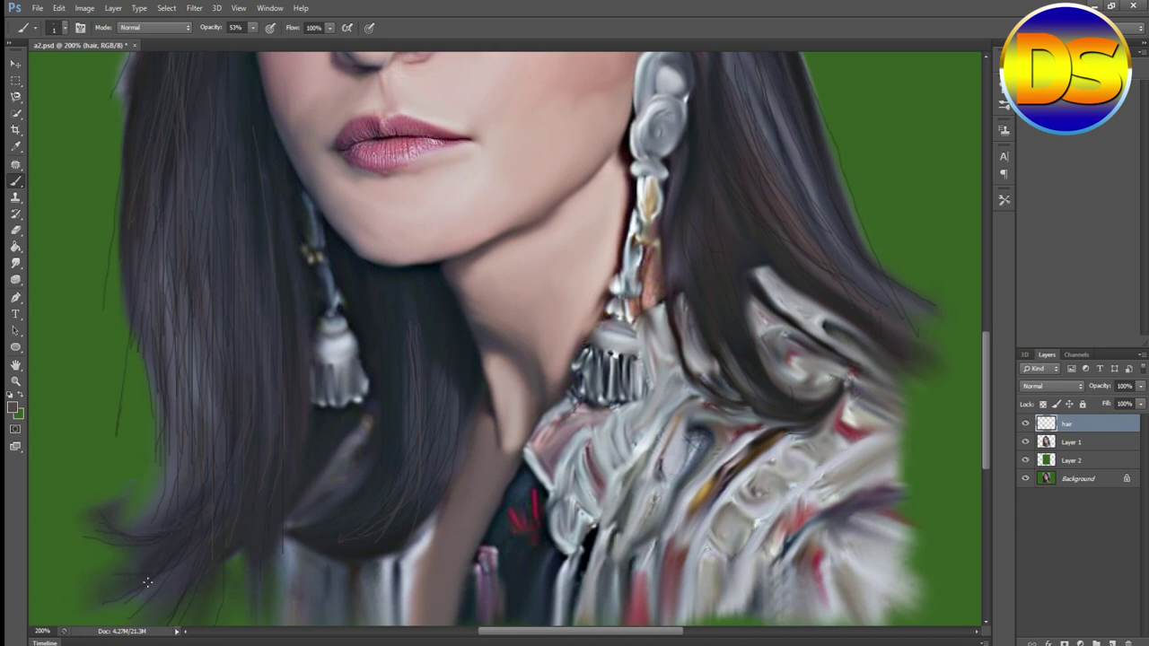
- Add more thin brownish strands from the hair beside the cheek up to the temple and crown
scroll(257, 303, "up", 3)
scroll(194, 216, "up", 1)
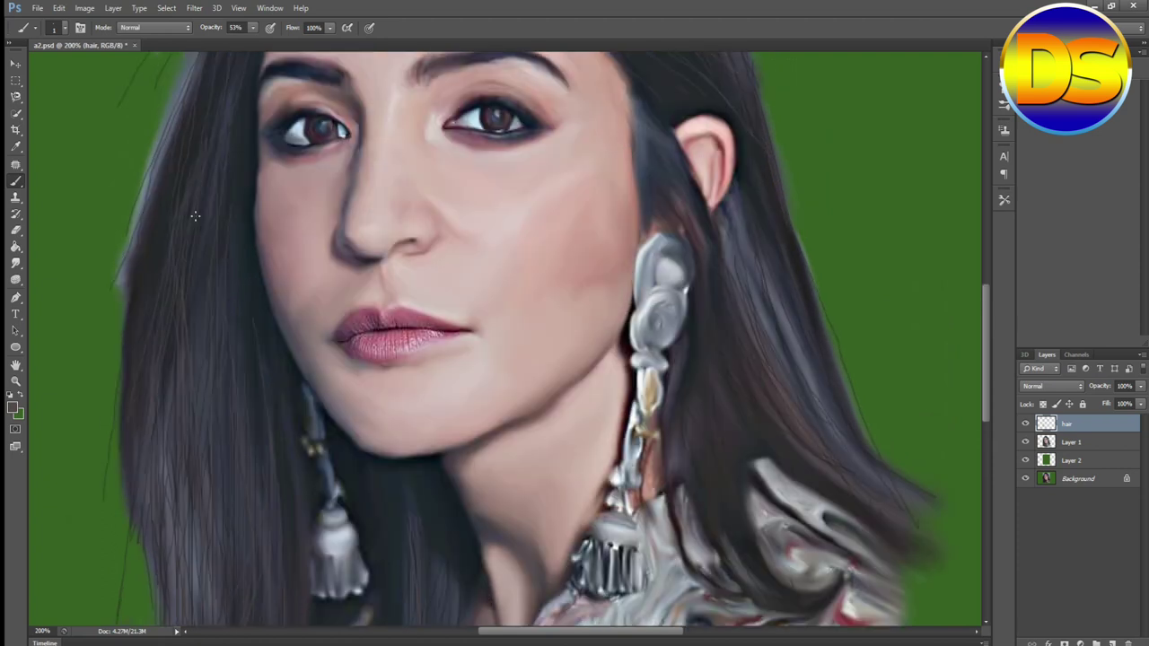
scroll(216, 219, "up", 3)
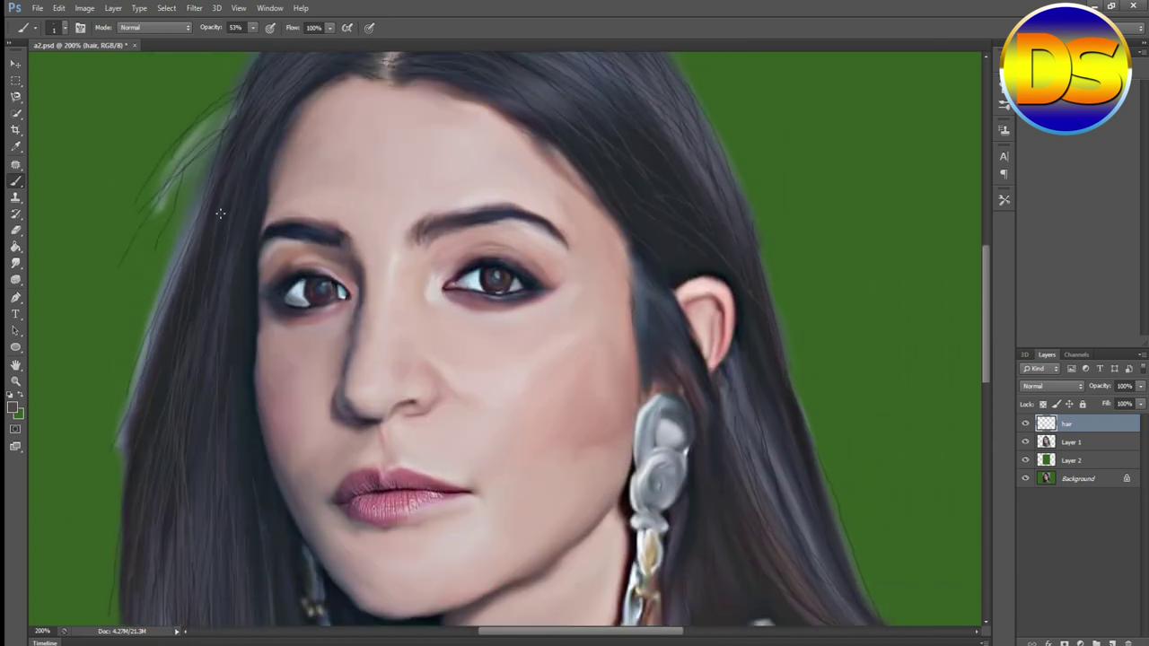
scroll(223, 315, "up", 3)
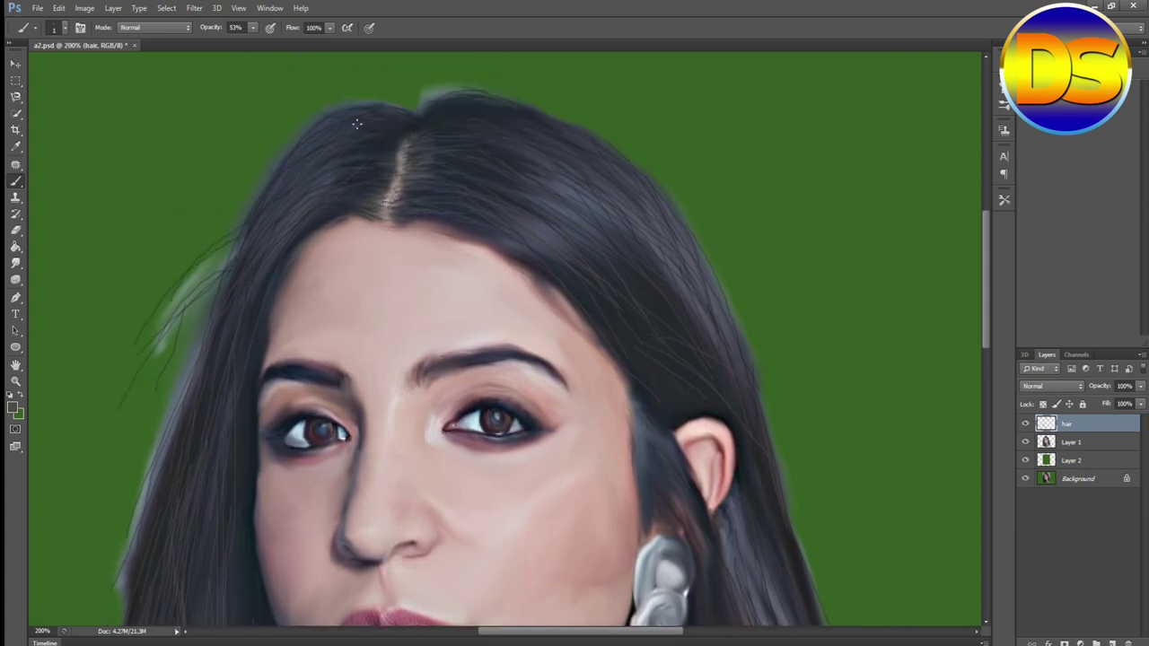
scroll(445, 171, "up", 1)
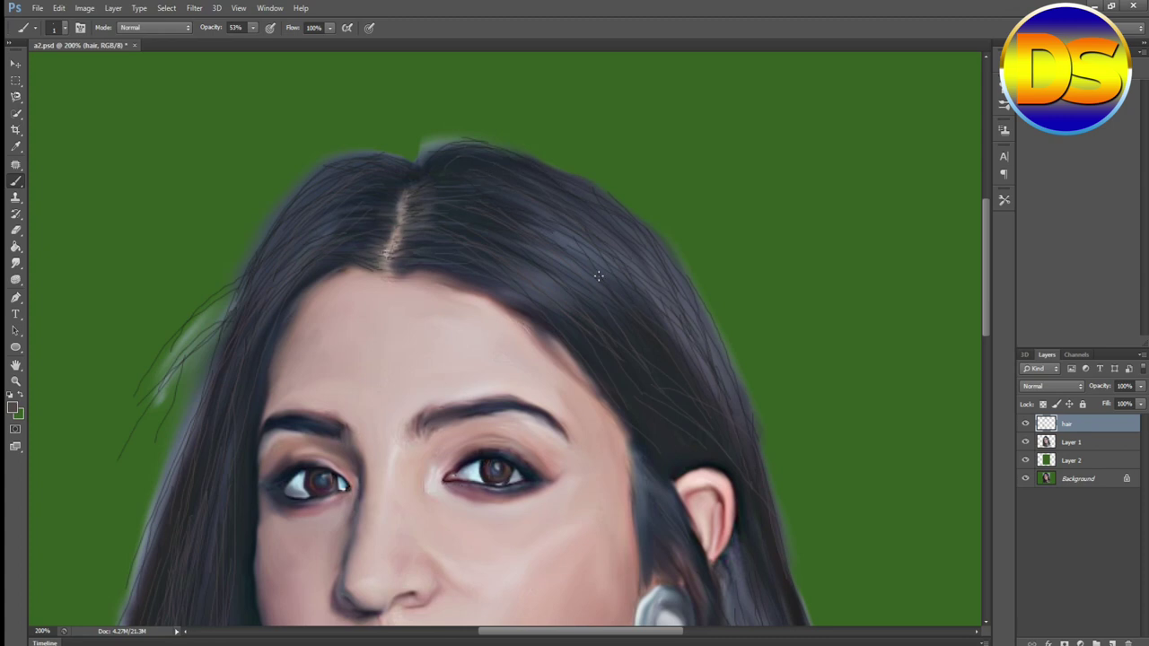
- Examine the painted strands across the whole portrait, both close up and at full view
key("ctrl+minus")
key("ctrl+minus")
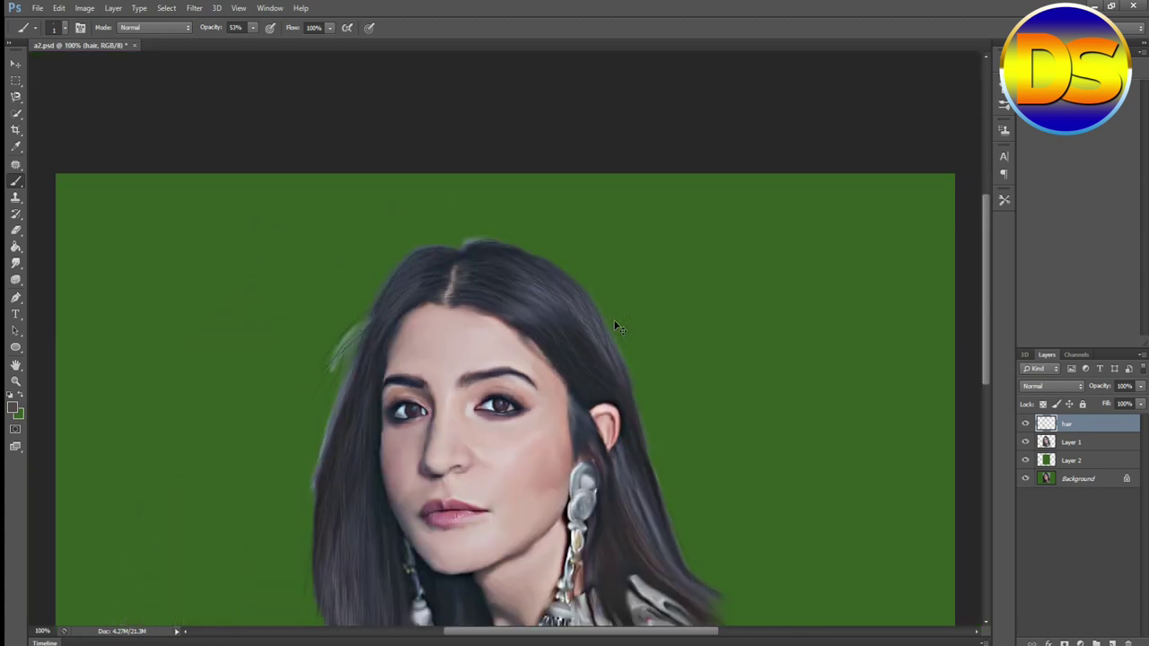
key("ctrl+plus")
key("ctrl+plus")
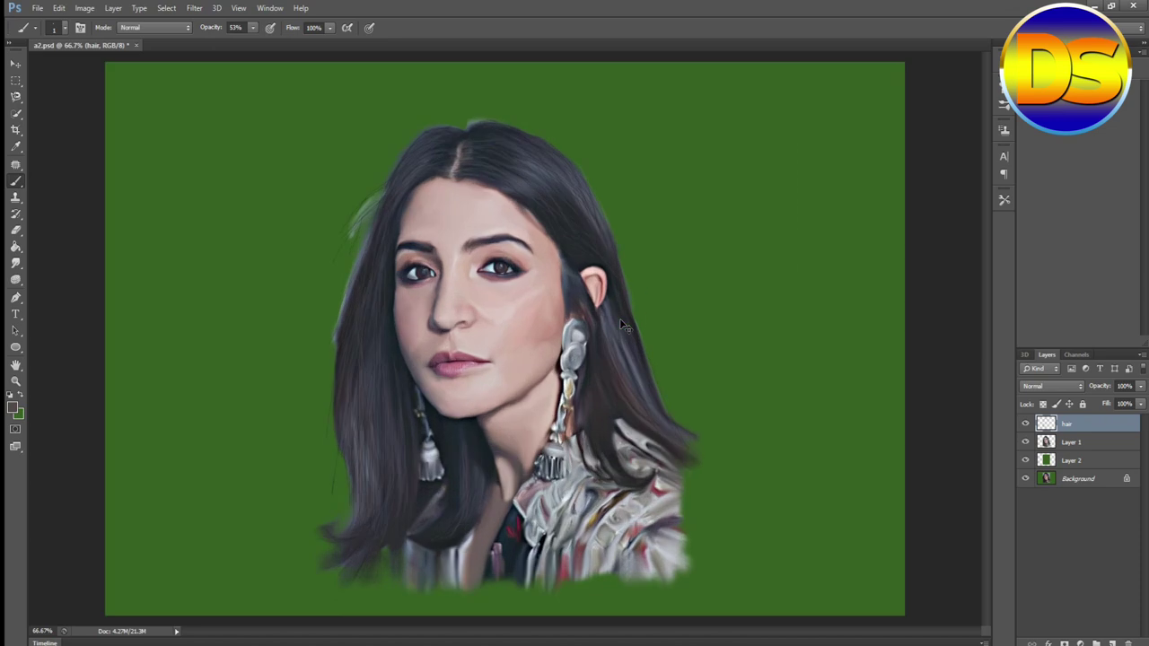
scroll(622, 287, "up", 5)
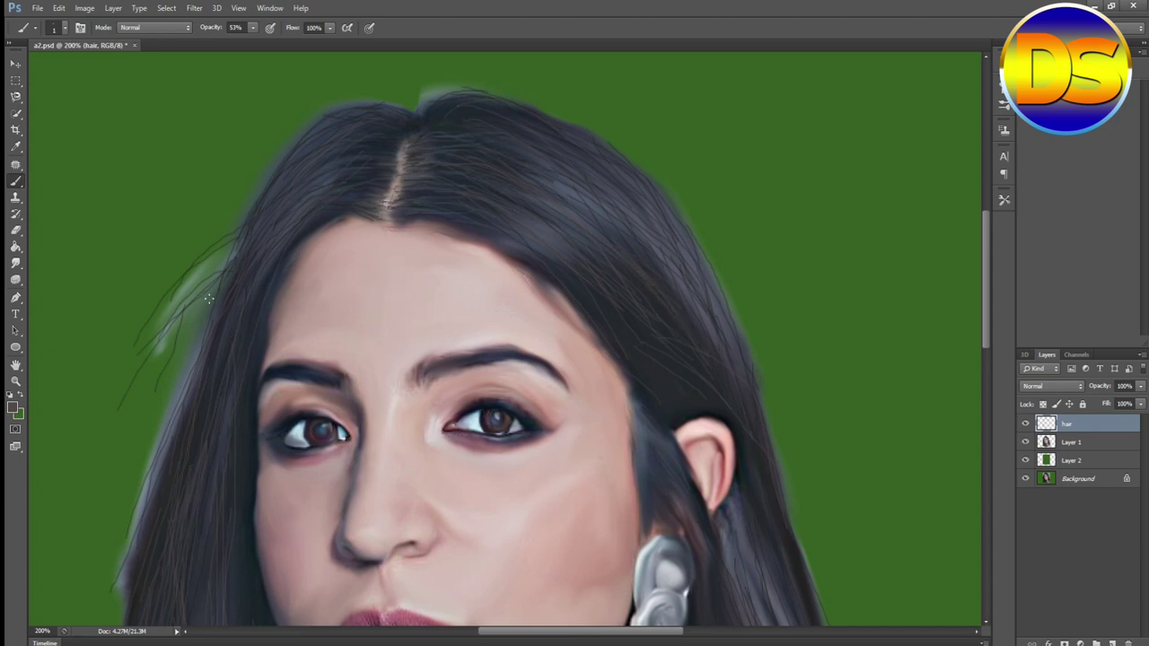
scroll(763, 332, "down", 10)
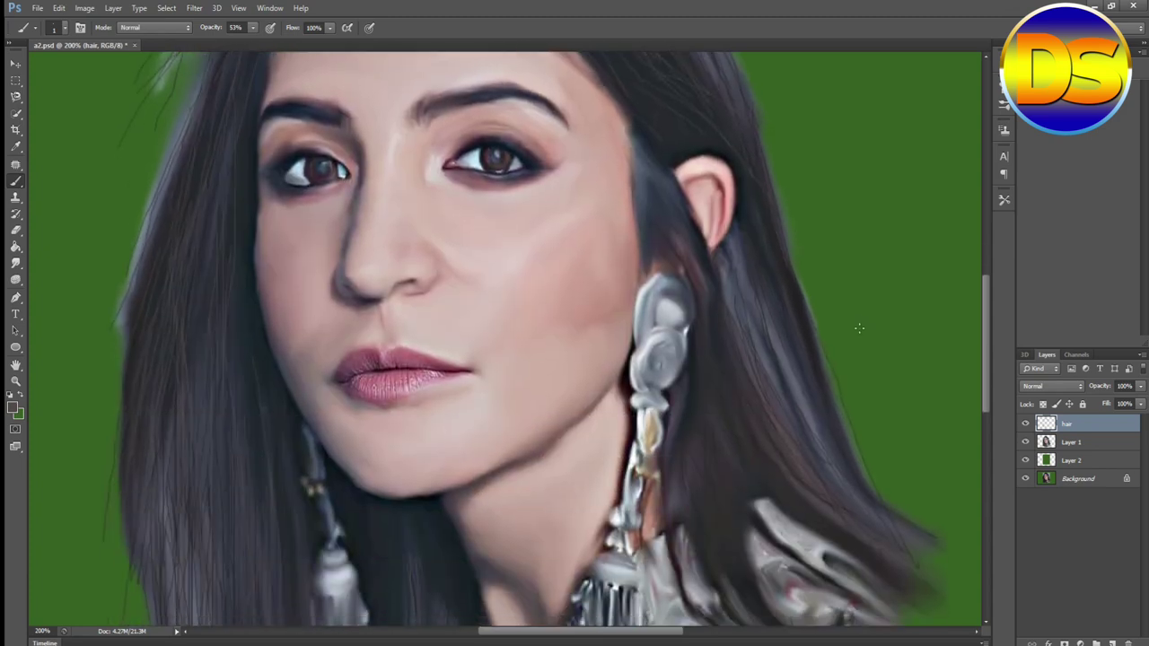
key("ctrl+0")
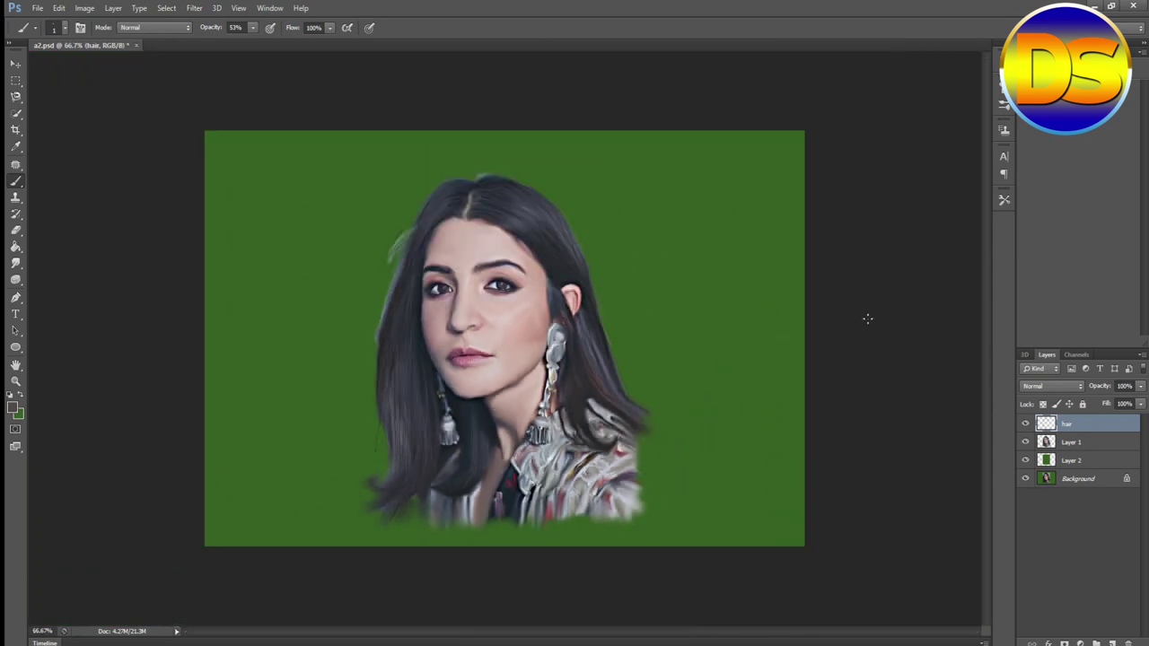
key("ctrl+plus")
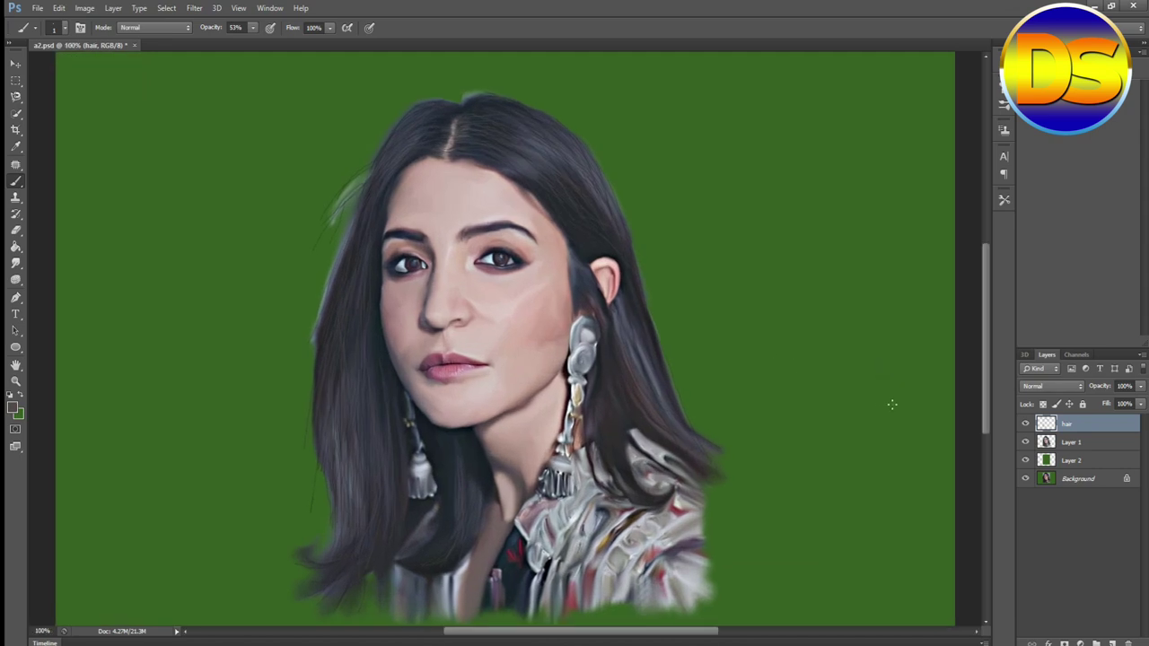
scroll(891, 404, "up", 2)
- Try the hair layer at 20% opacity, inspect the crown closely, and return the layer to 100%
left_click_drag(1143, 388, 1117, 404)
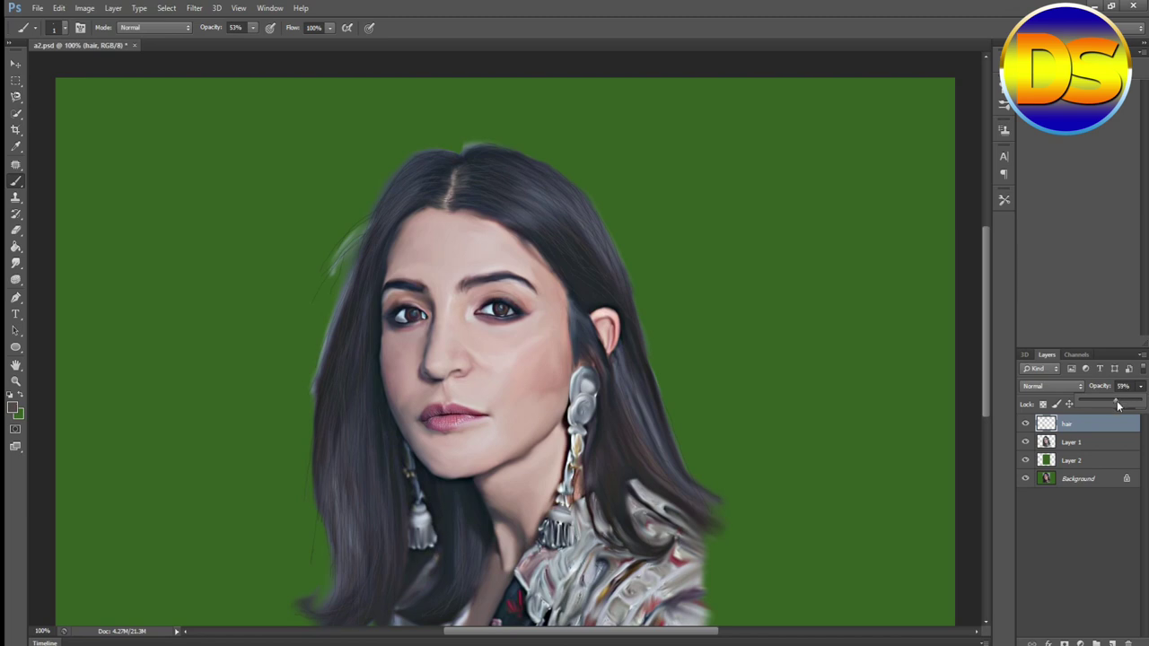
left_click_drag(1113, 405, 1104, 403)
left_click_drag(1098, 403, 1093, 405)
key("ctrl+plus")
key("ctrl+plus")
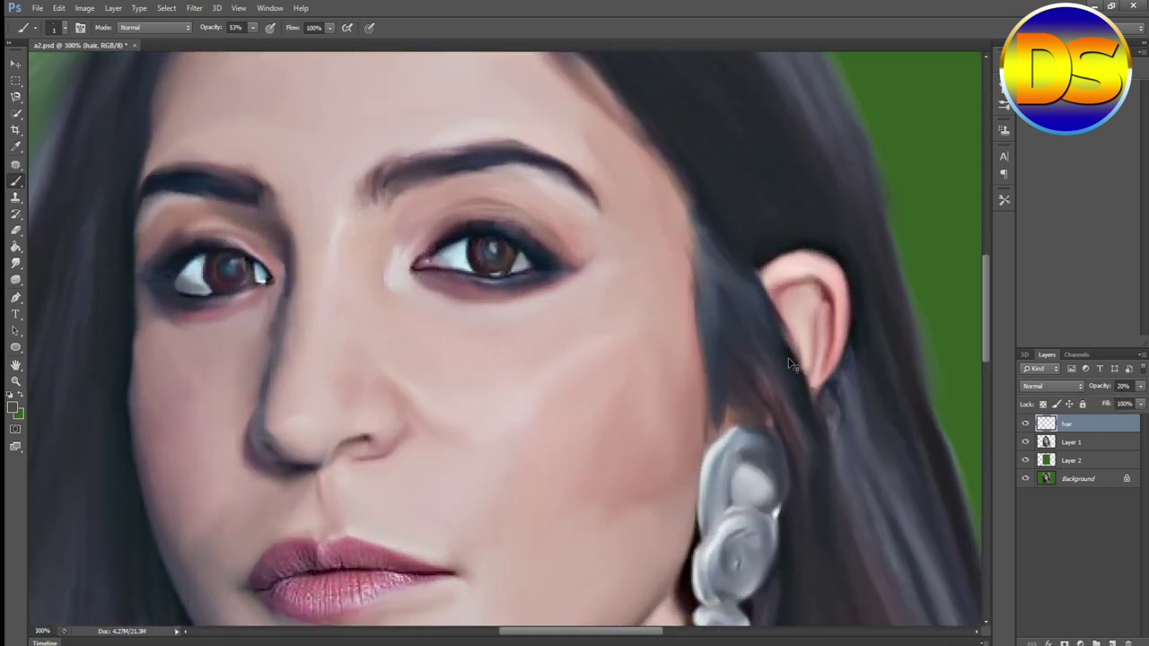
scroll(849, 353, "up", 10)
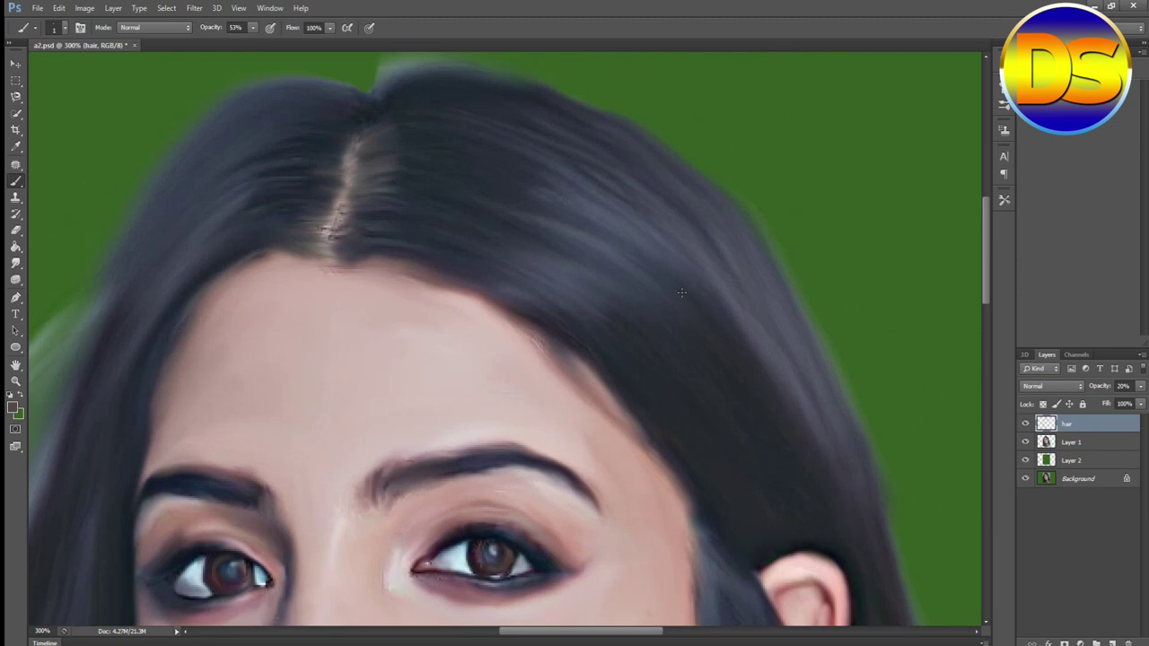
scroll(682, 292, "up", 3)
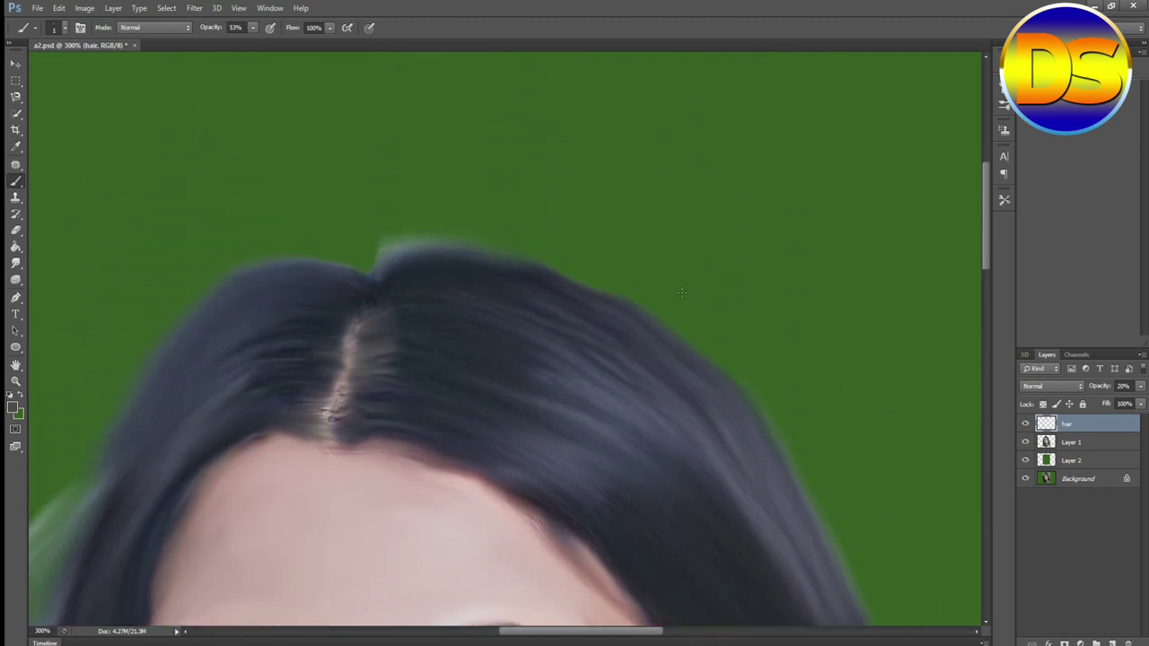
scroll(641, 296, "up", 1)
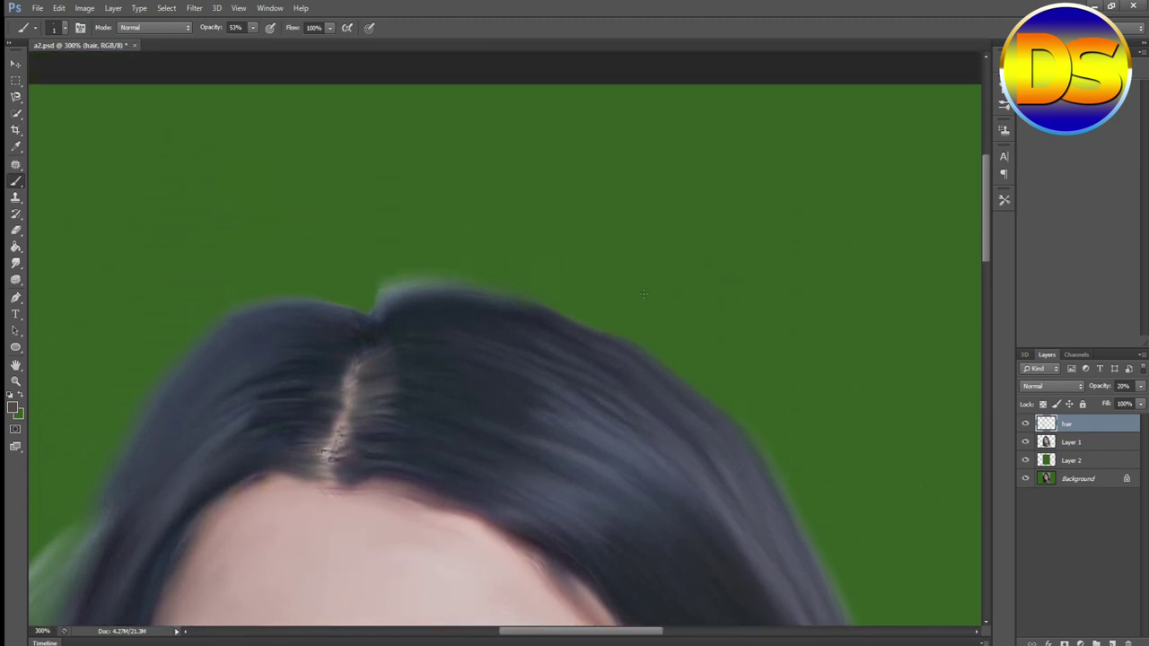
scroll(643, 294, "down", 3)
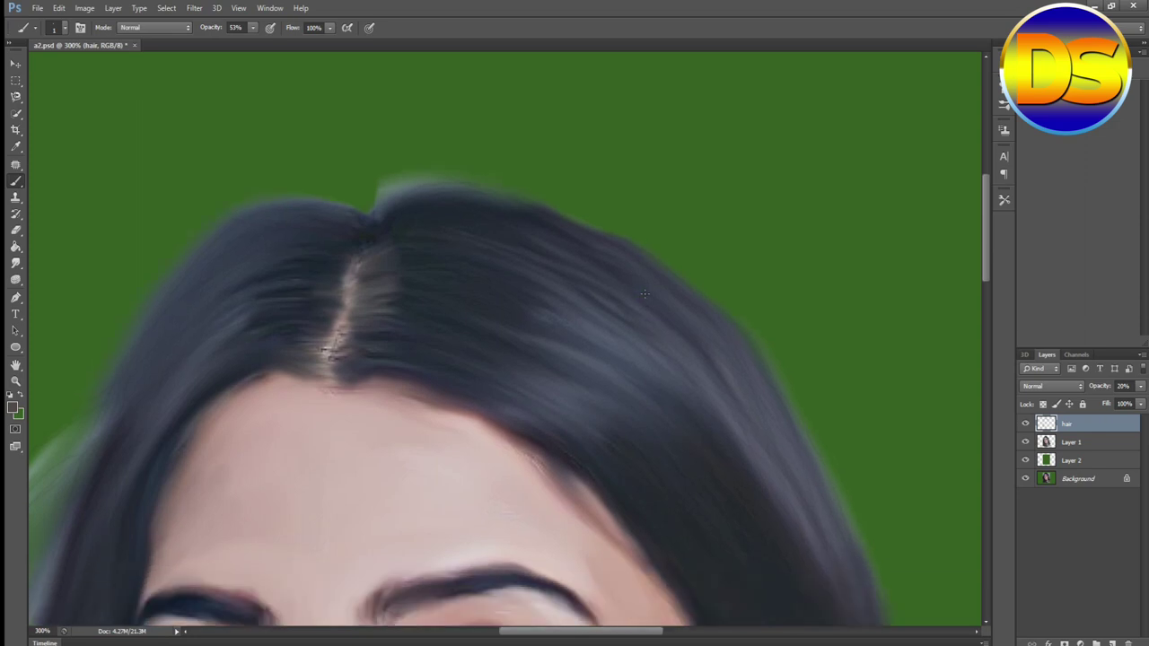
left_click(1141, 386)
left_click_drag(1094, 402, 1145, 403)
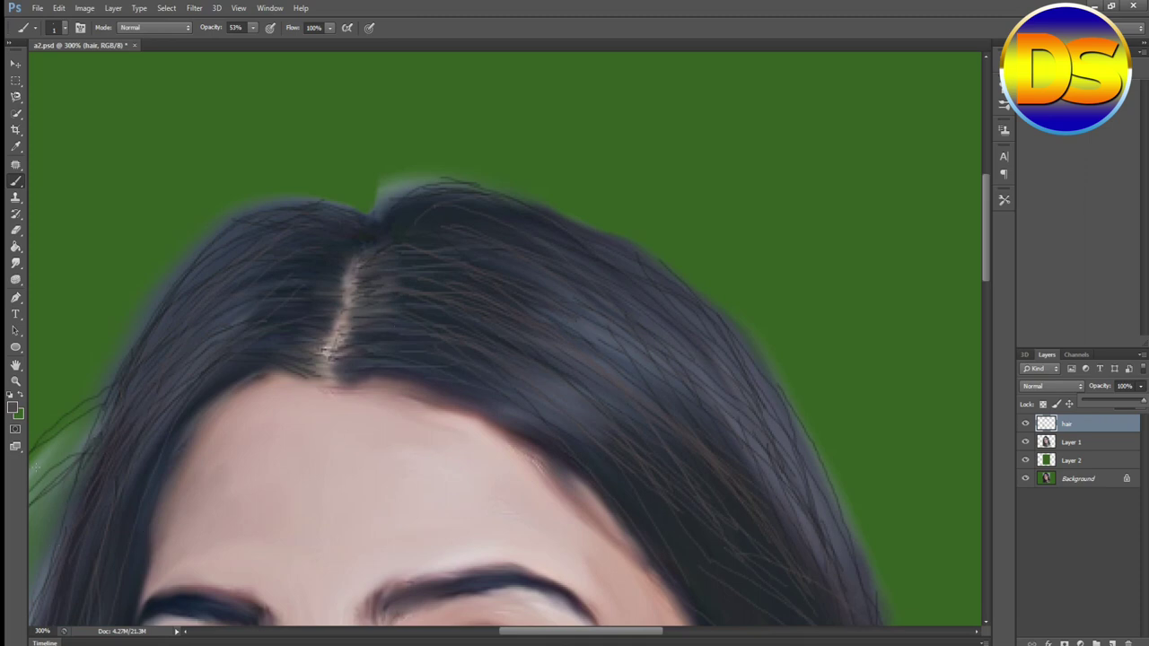
- Set the foreground colour to the dark blue-grey #252b32 sampled from the hair beside the parting
left_click(13, 408)
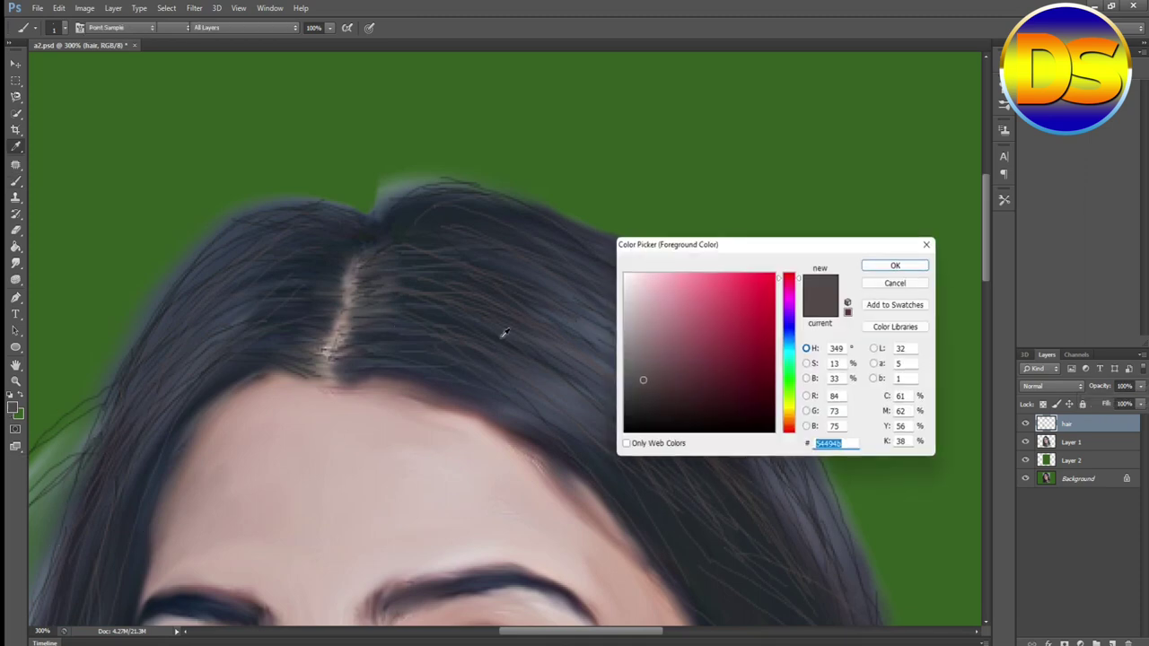
left_click(384, 330)
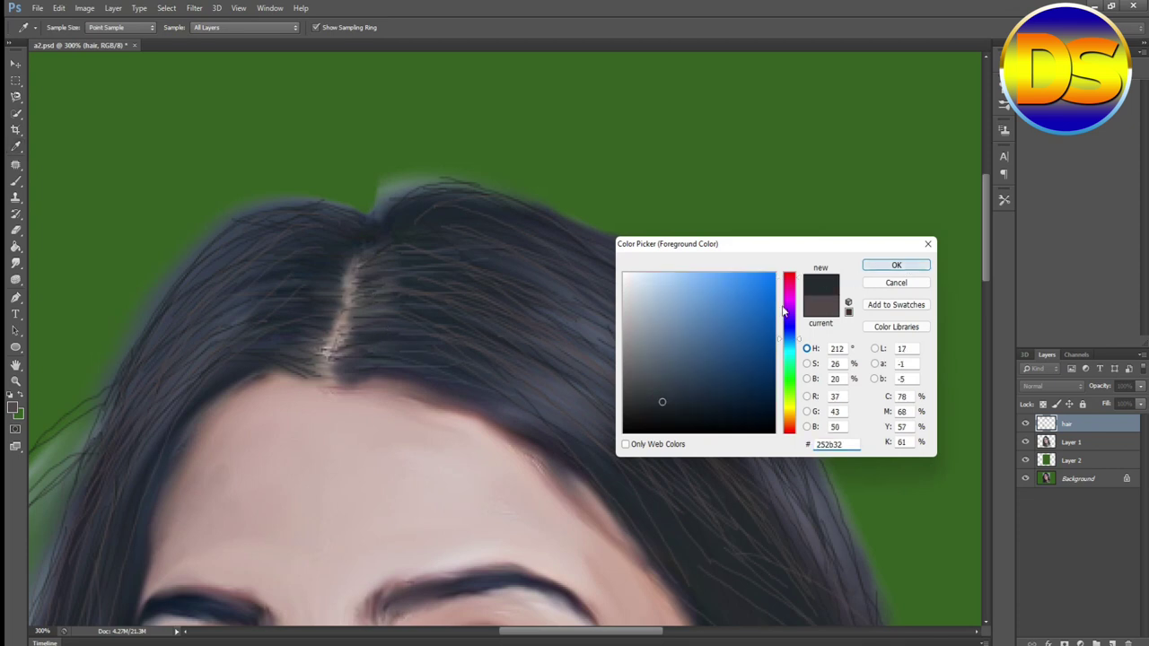
left_click(895, 265)
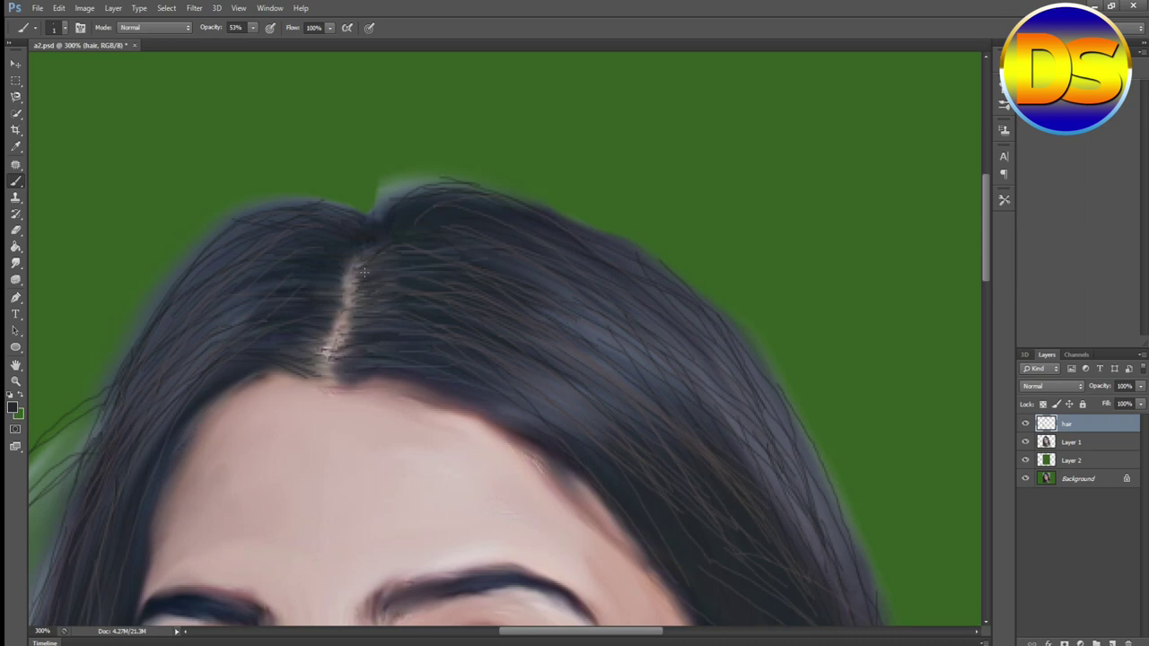
- Lower the hair layer's opacity to 25%, checking the softened strands around the crown and face
left_click(1139, 386)
left_click_drag(1100, 404, 1096, 405)
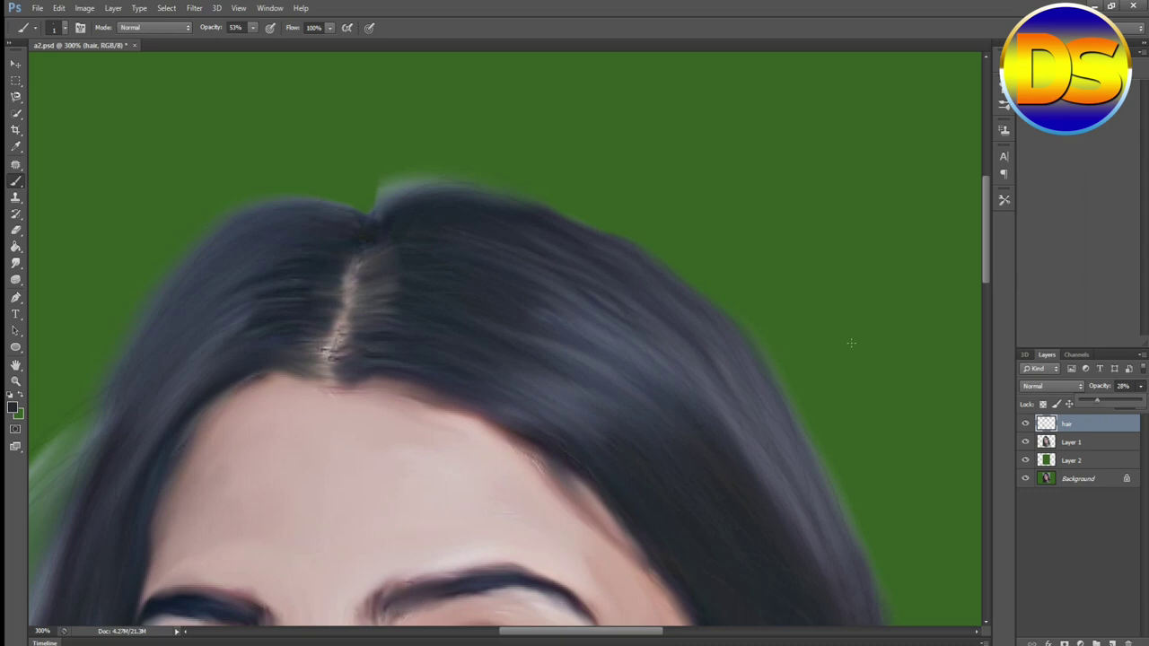
scroll(851, 342, "down", 6)
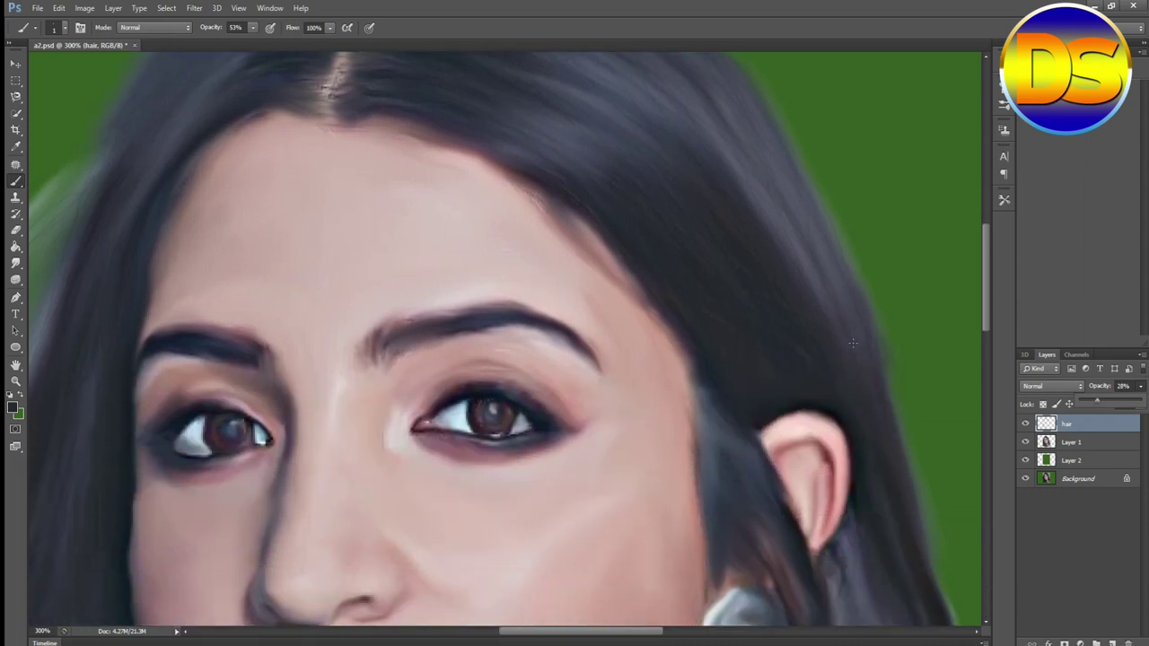
scroll(851, 342, "up", 5)
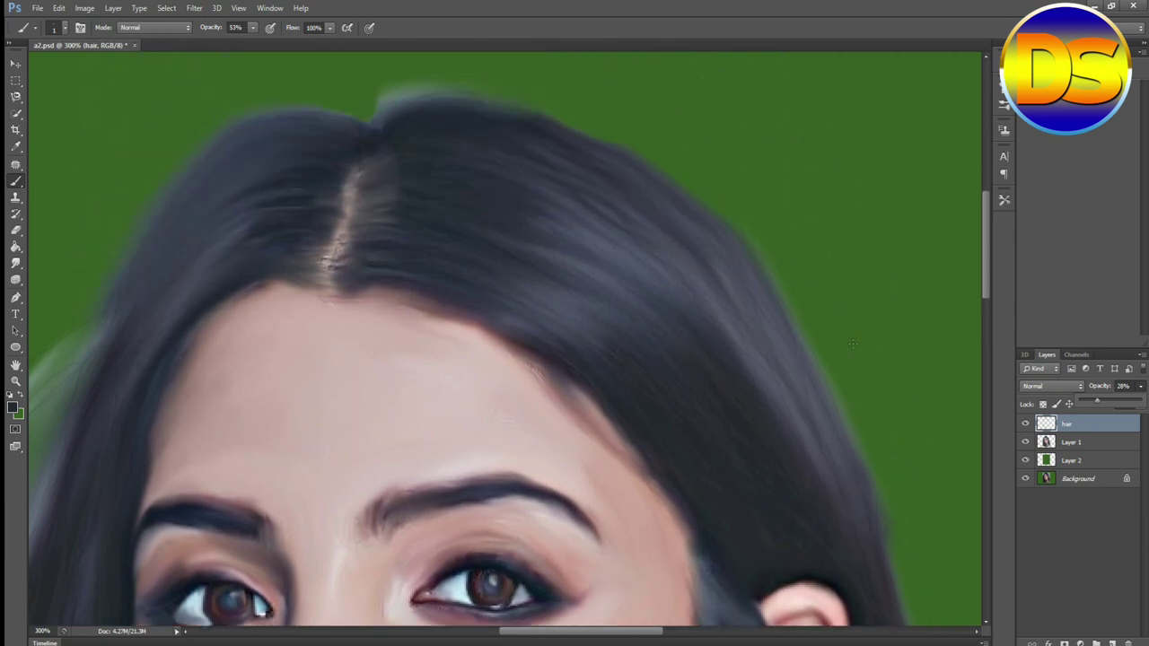
scroll(851, 342, "up", 6)
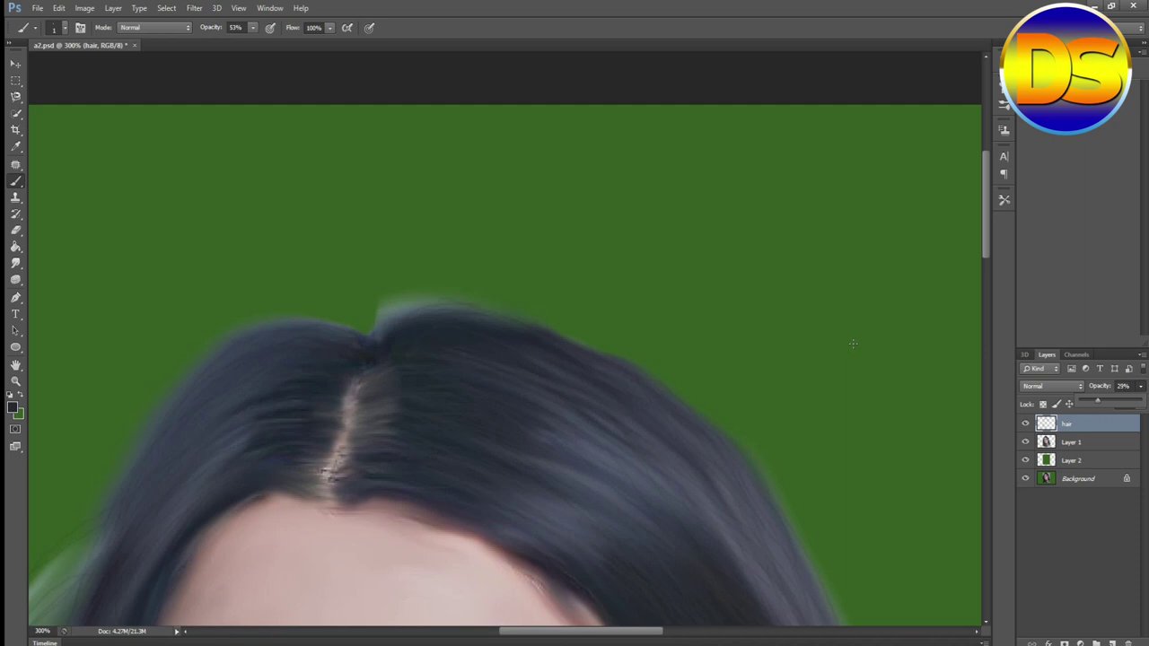
left_click_drag(1096, 401, 1095, 401)
- Examine the softened hair strands close up and across the whole portrait
left_click(15, 80)
scroll(772, 325, "down", 4)
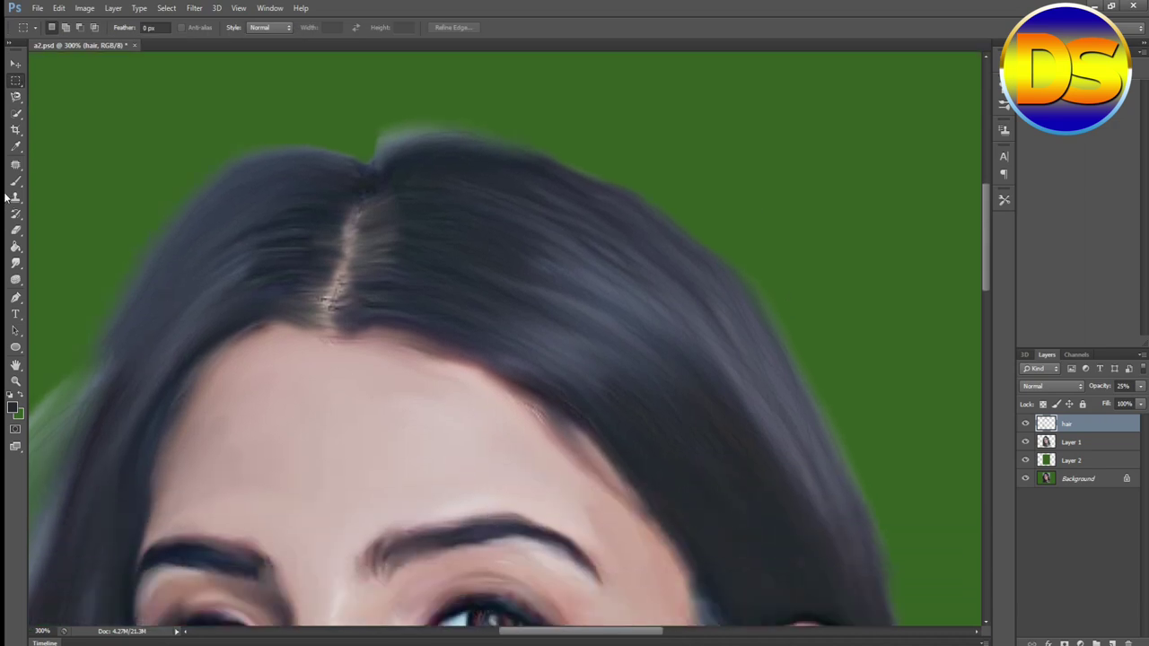
left_click(15, 180)
scroll(814, 324, "down", 3)
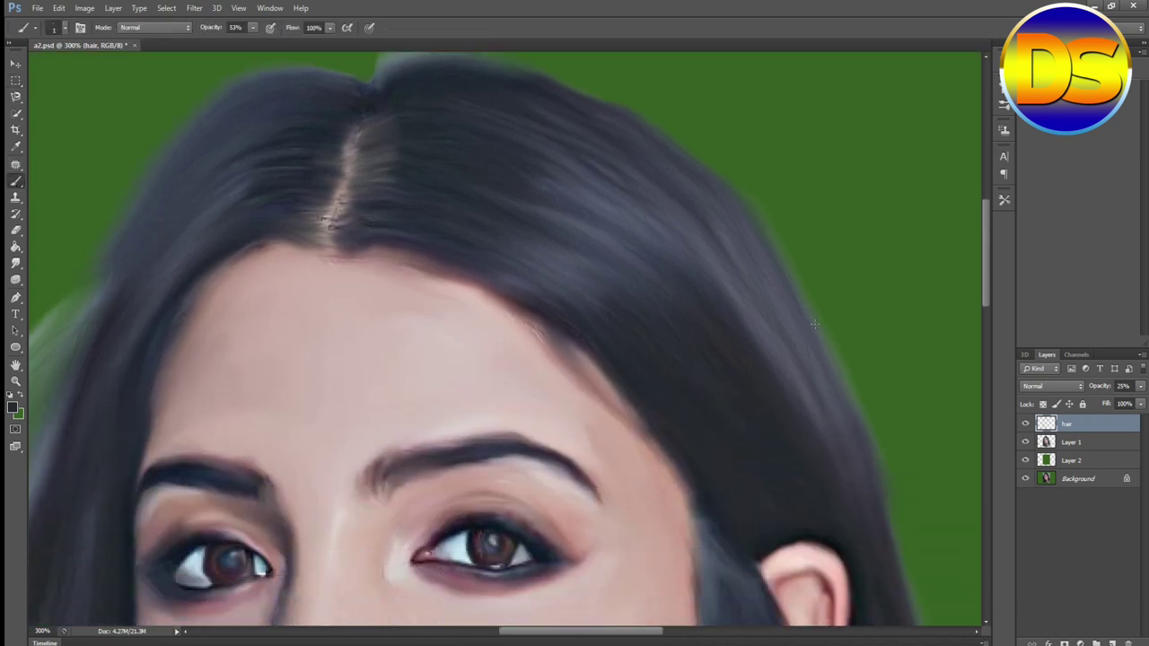
scroll(816, 308, "down", 2)
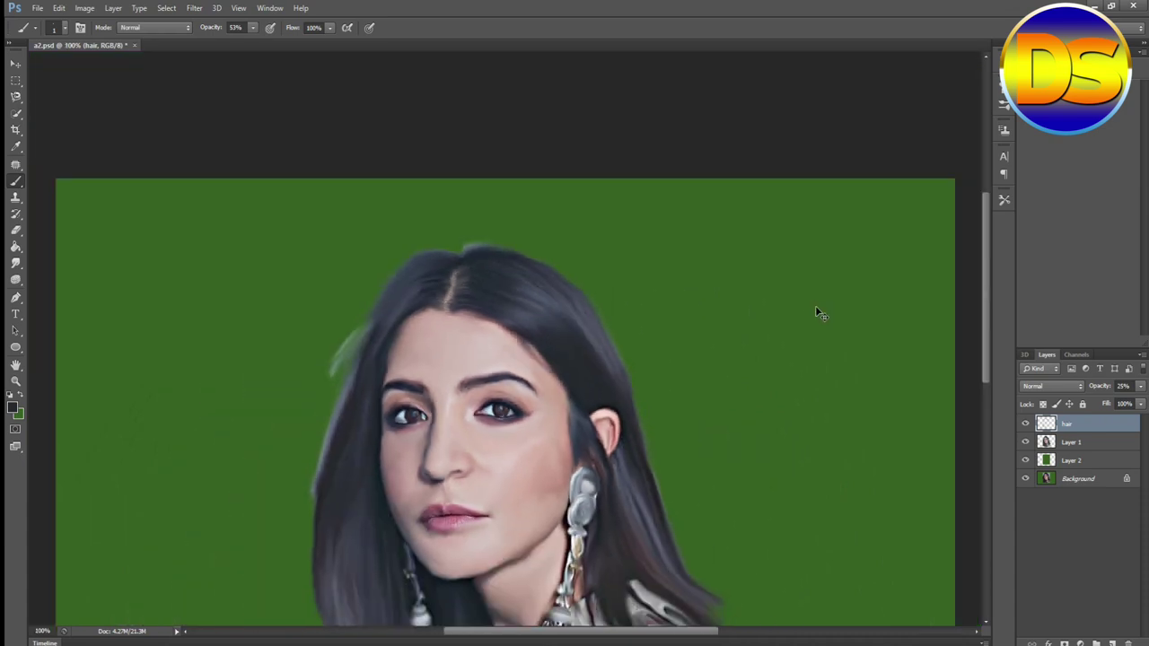
scroll(815, 307, "down", 1)
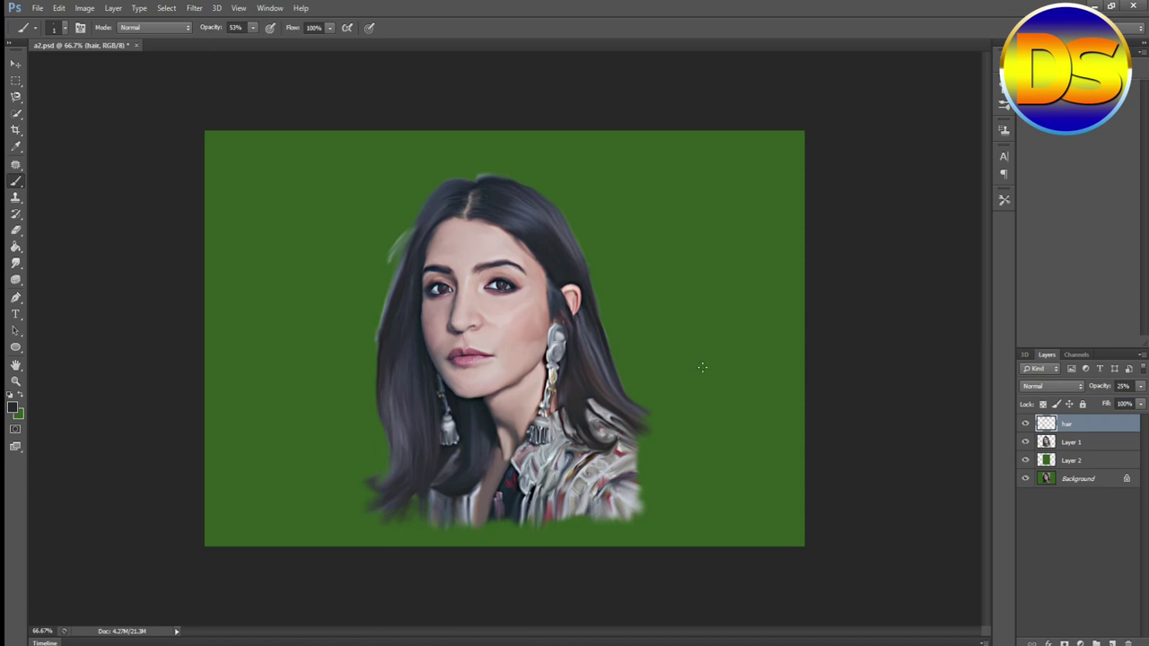
key("ctrl+plus")
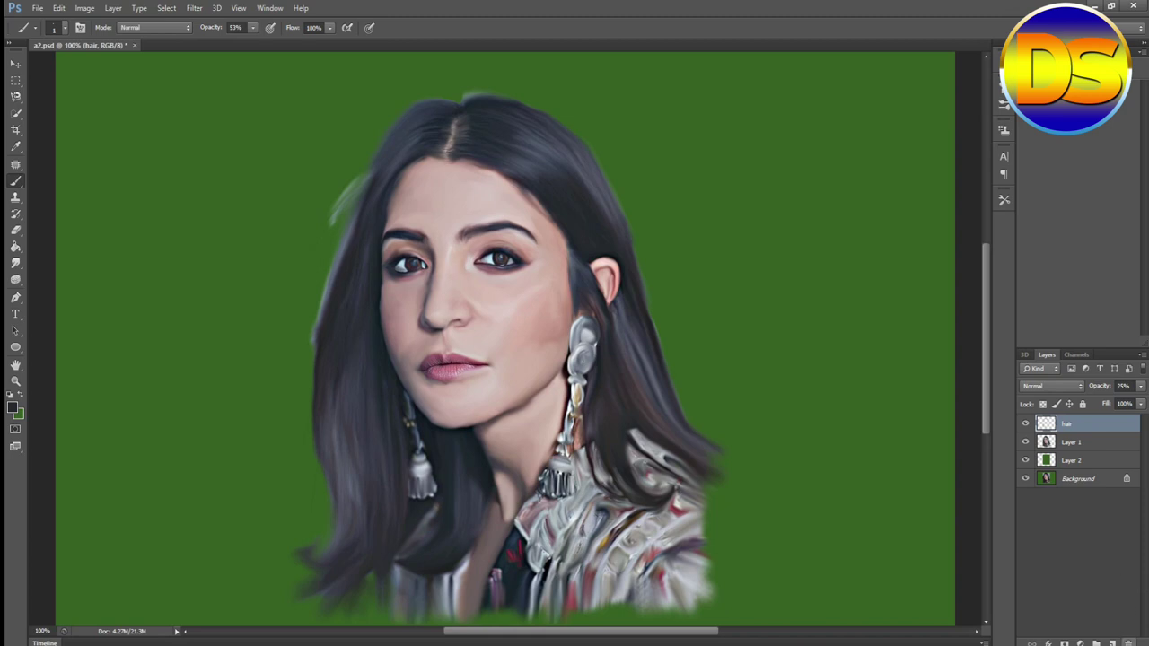
- Add a new layer above the hair layer and name it "eye"
left_click(1112, 644)
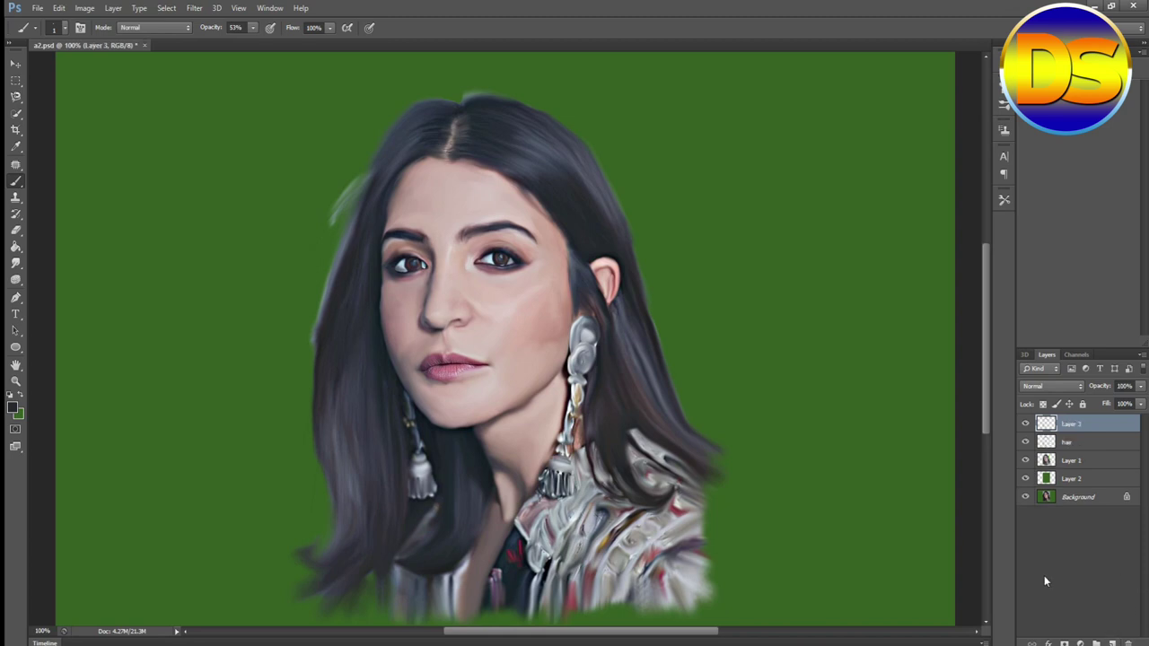
double_click(1090, 427)
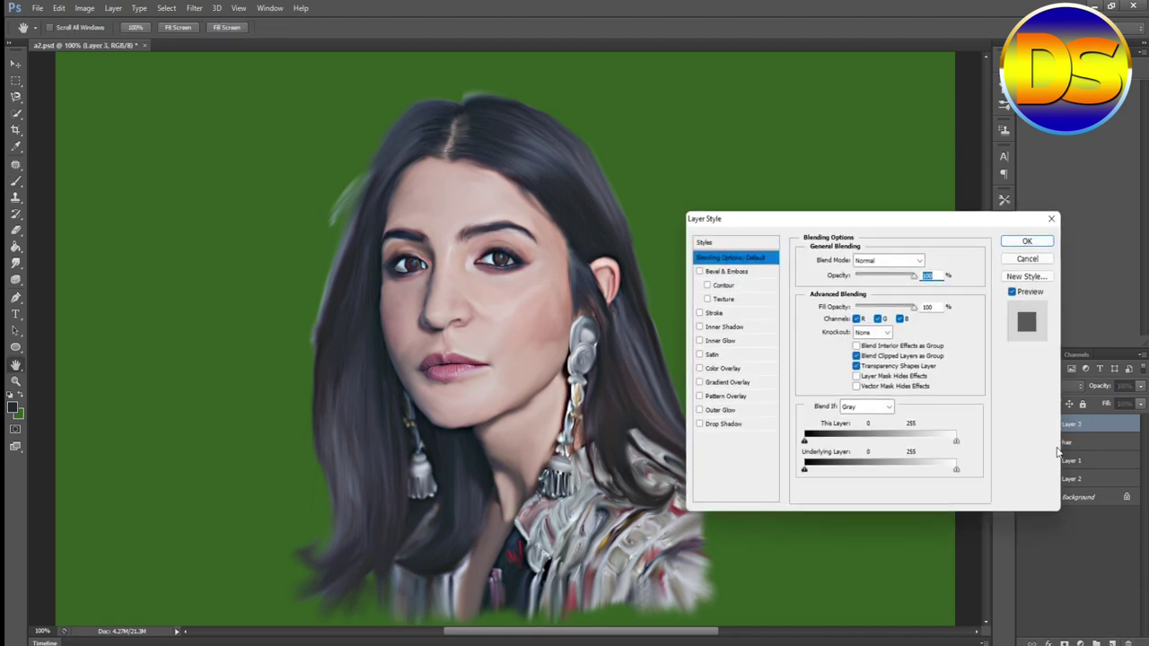
key("b")
key("Escape")
double_click(1080, 426)
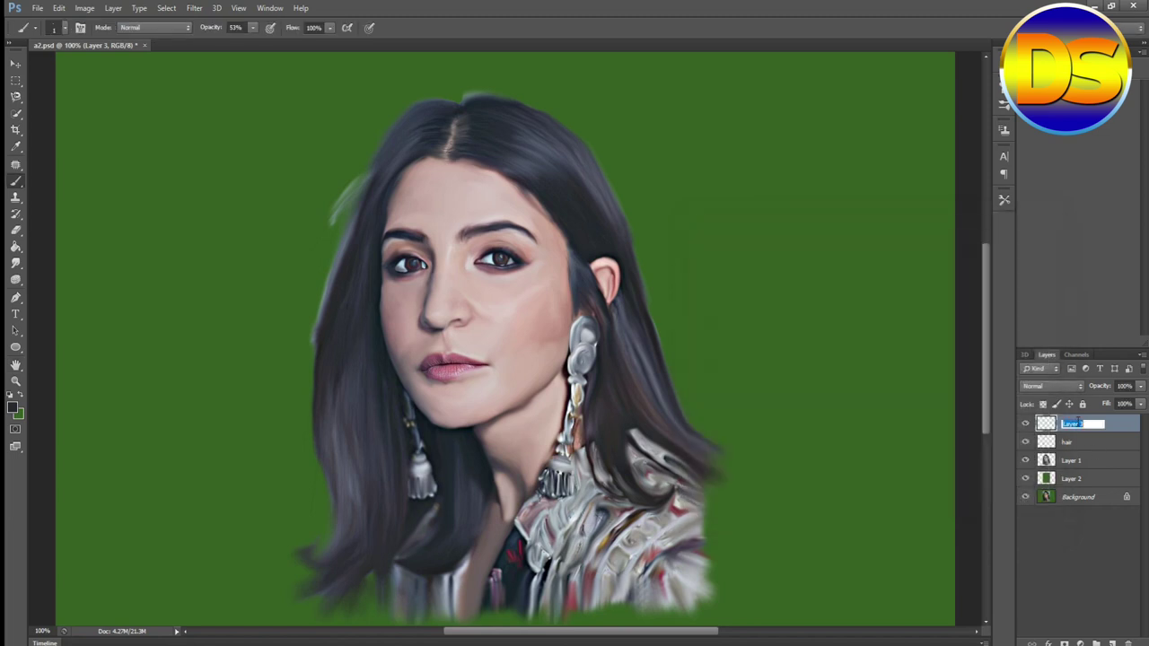
type("eye")
key("Return")
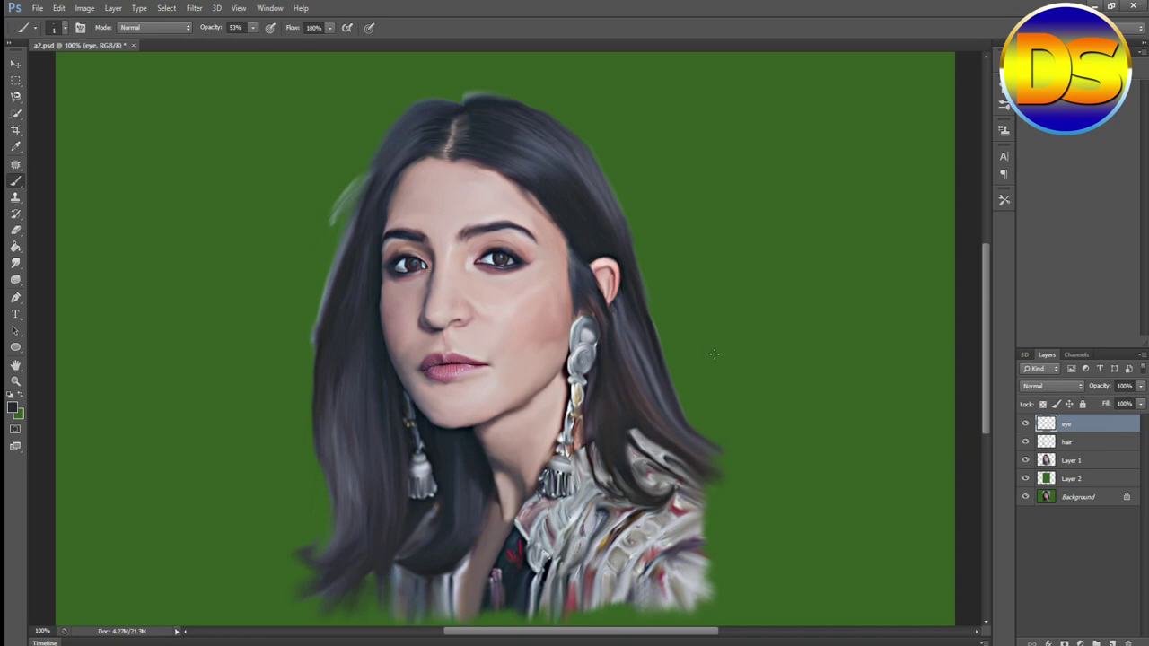
- Set the foreground colour to the dark navy #121e30 sampled from the eyebrow
key("ctrl+plus")
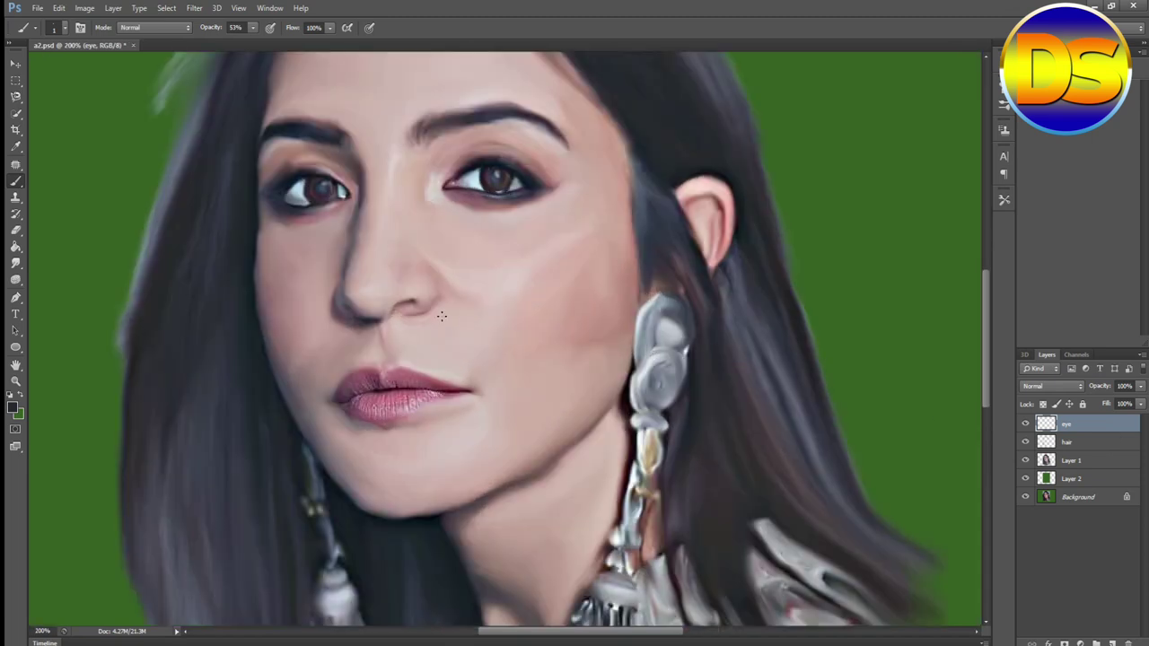
scroll(714, 353, "up", 3)
scroll(398, 400, "up", 2)
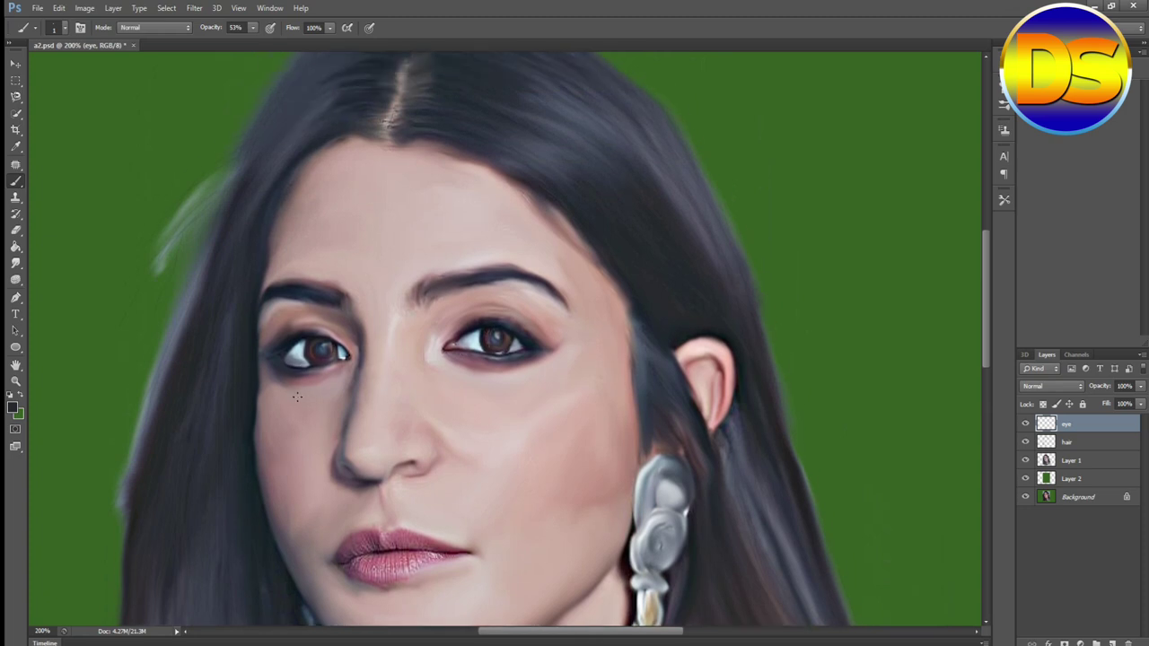
left_click(12, 407)
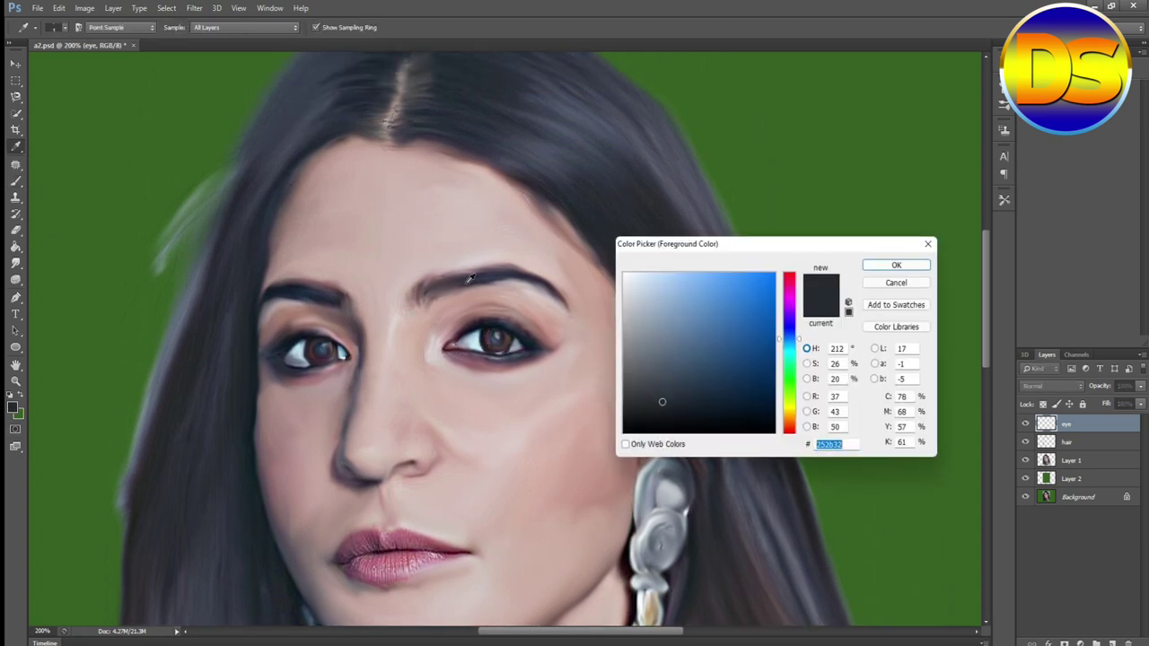
left_click(281, 291)
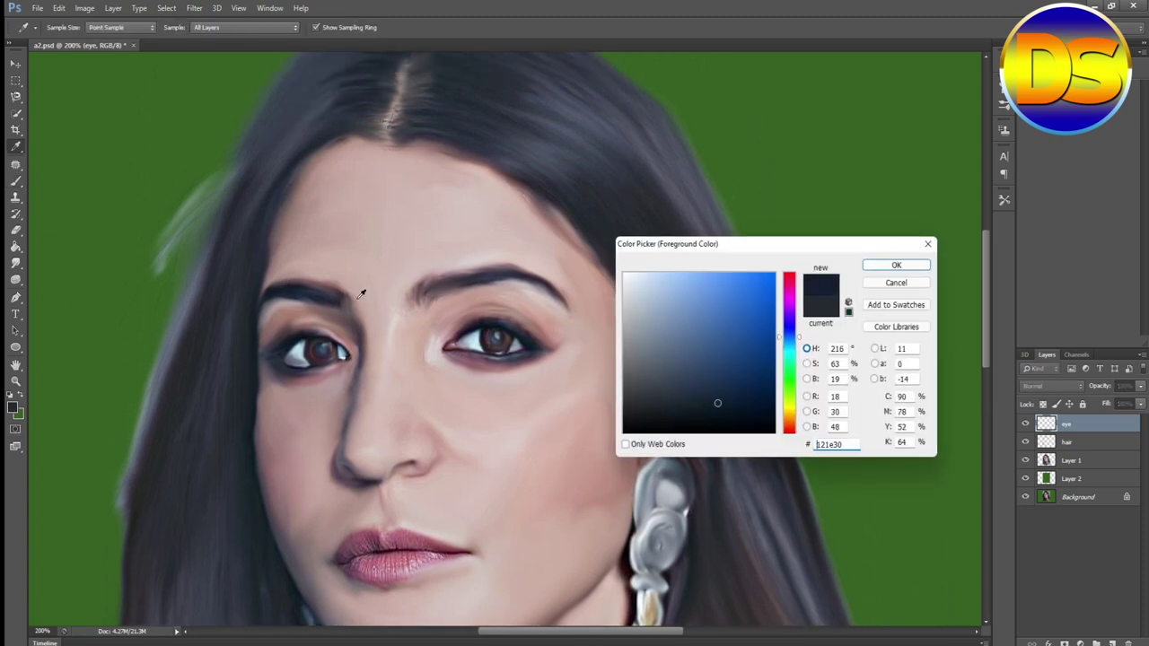
left_click(876, 268)
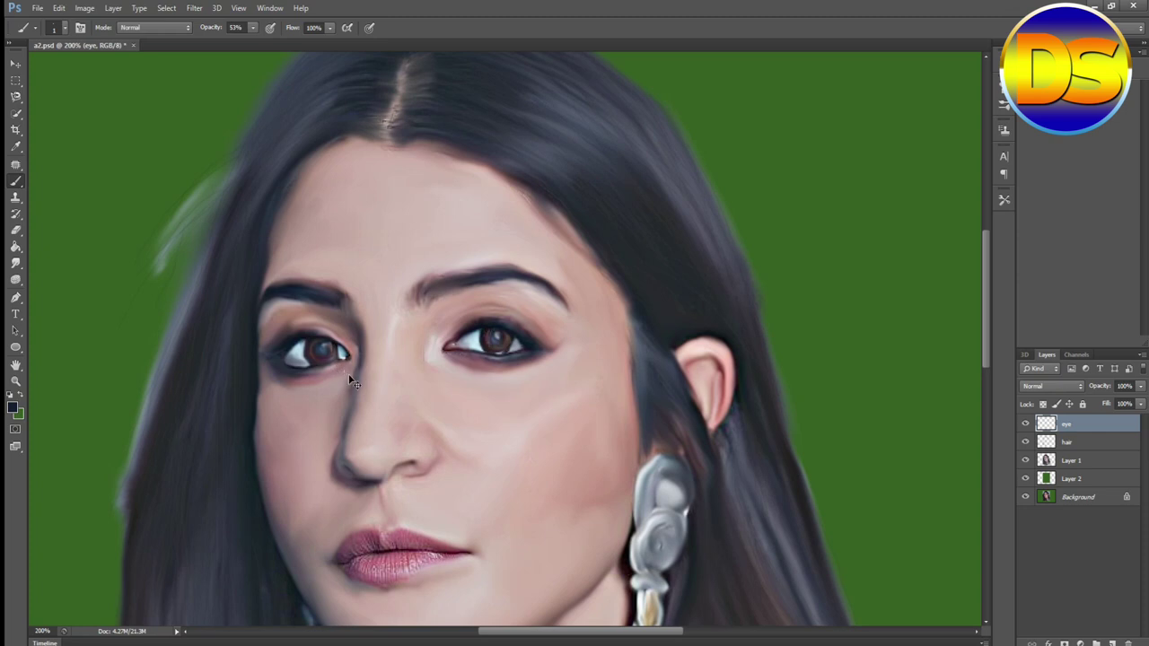
- Set the foreground colour to the near-black #161617 for painting the eye details
key("ctrl+plus")
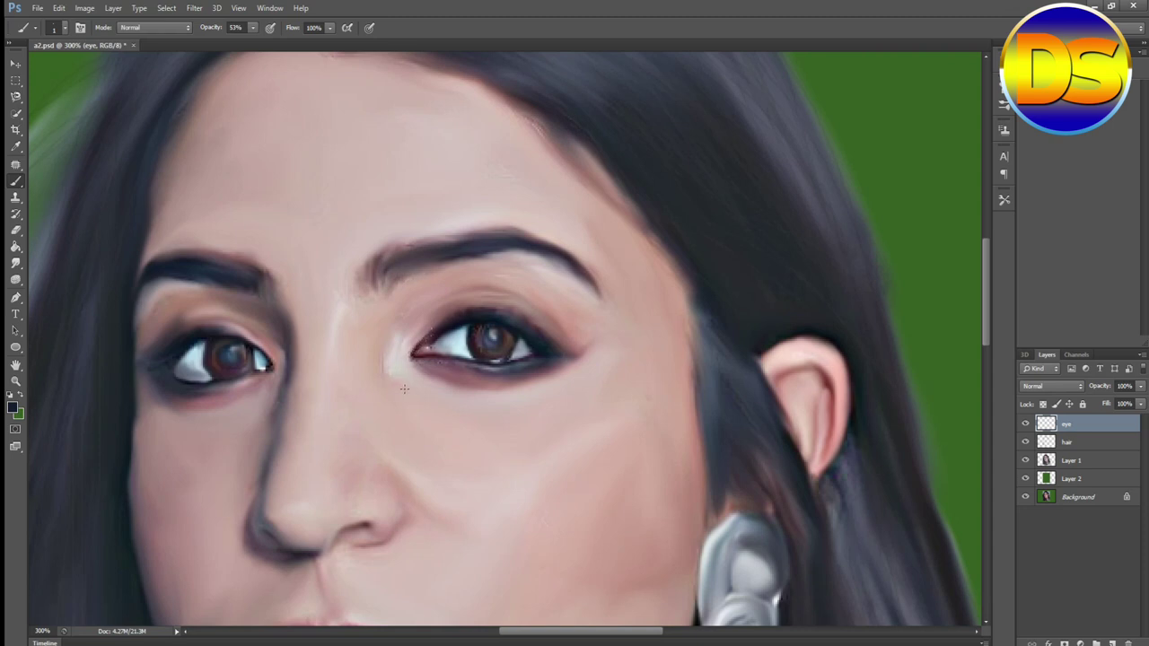
left_click(13, 409)
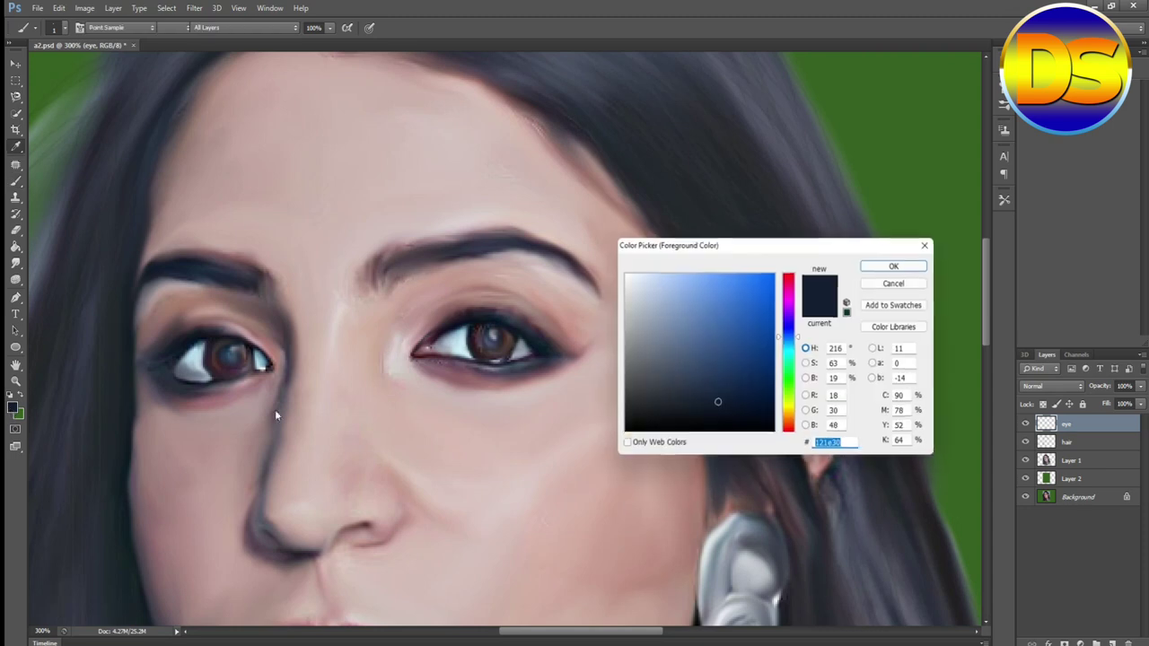
left_click(629, 418)
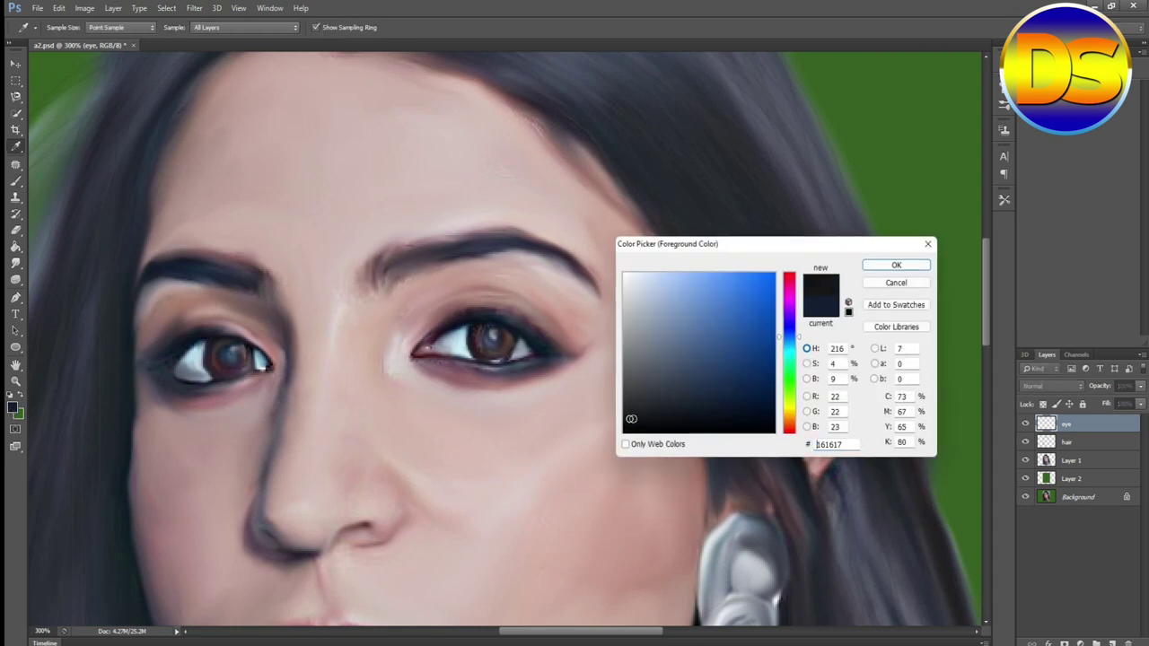
left_click(868, 268)
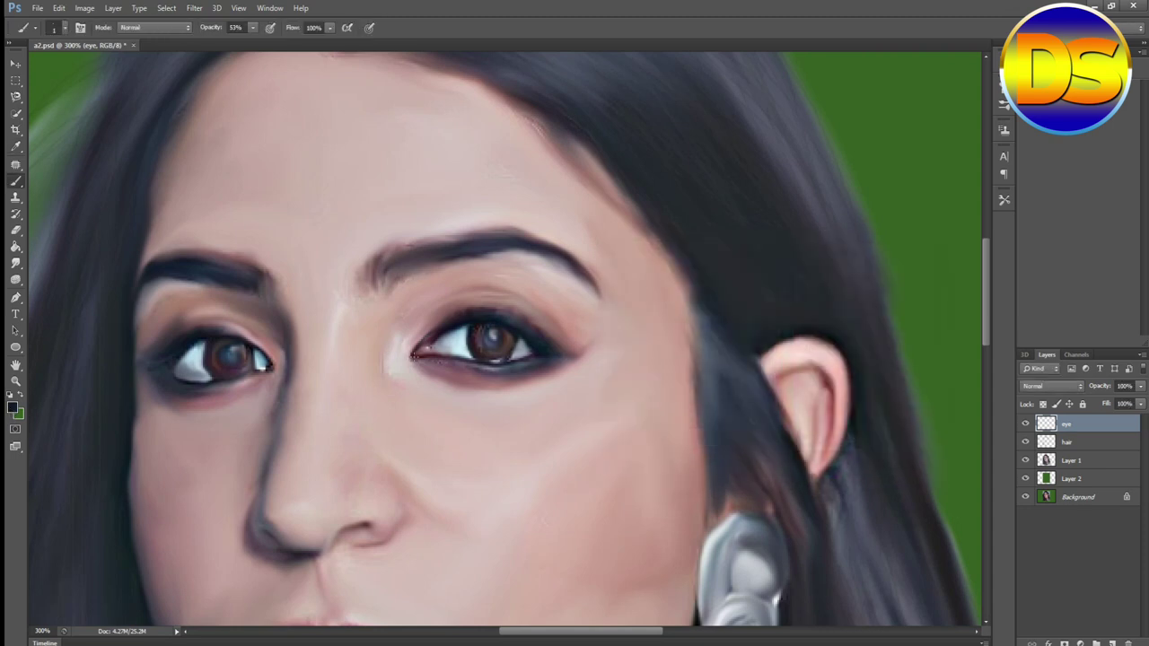
- Line the upper and lower lids of the eye nearest the visible ear, from inner to outer corner
left_click_drag(418, 353, 465, 319)
left_click_drag(412, 354, 535, 360)
left_click_drag(414, 356, 575, 357)
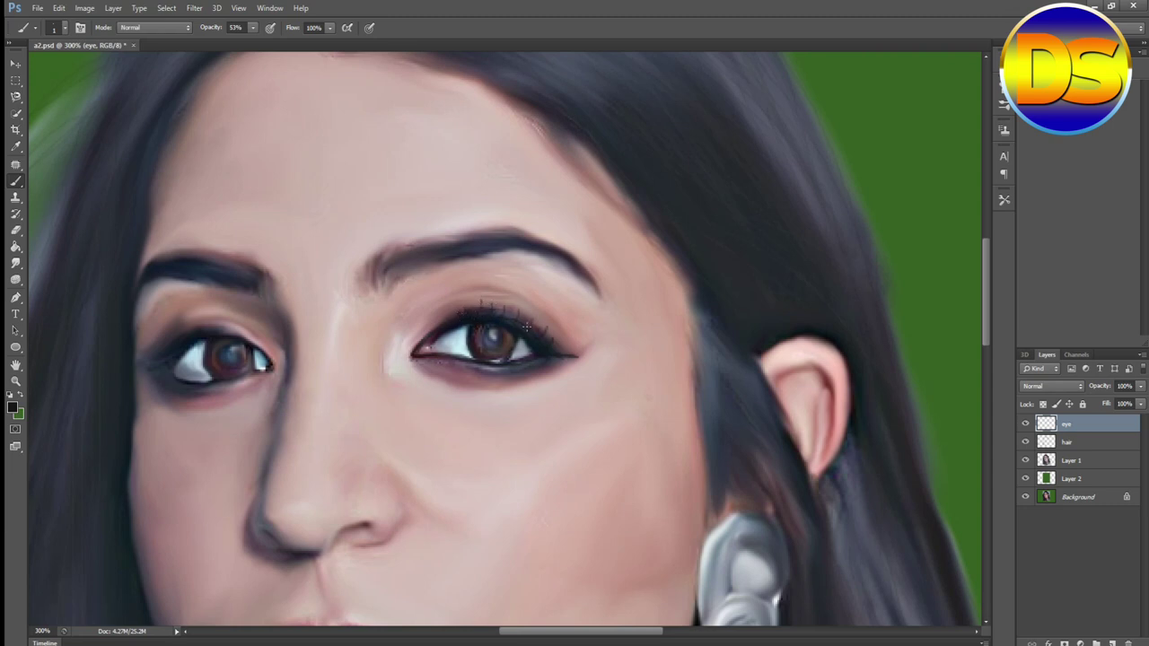
- Paint short upper lashes on the eye nearest the ear and darken the top of its iris
mouse_move(521, 325)
left_mouse_down()
mouse_move(522, 314)
mouse_move(550, 328)
left_mouse_up()
left_click_drag(508, 324, 509, 303)
left_click(469, 332)
left_click(494, 330)
mouse_move(486, 331)
left_mouse_down()
mouse_move(497, 348)
mouse_move(494, 325)
left_mouse_up()
- Darken the foreground colour to a deeper black and define the iris and pupil of the eye nearest the ear
left_click(13, 409)
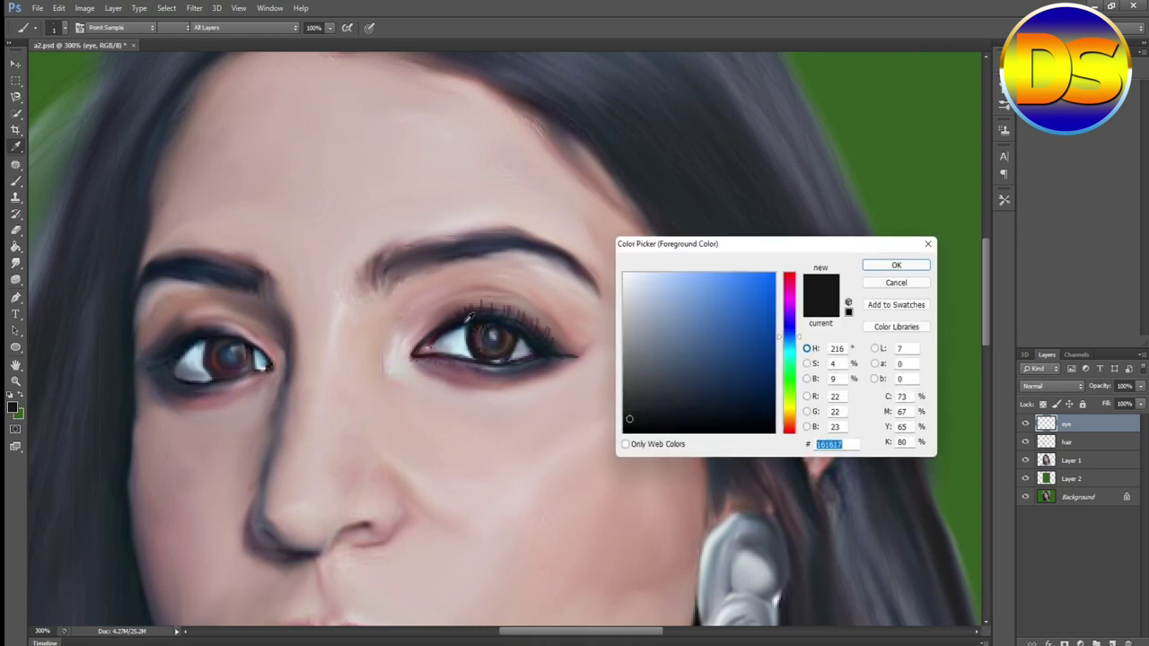
left_click(631, 426)
left_click(873, 267)
left_click_drag(486, 326, 496, 342)
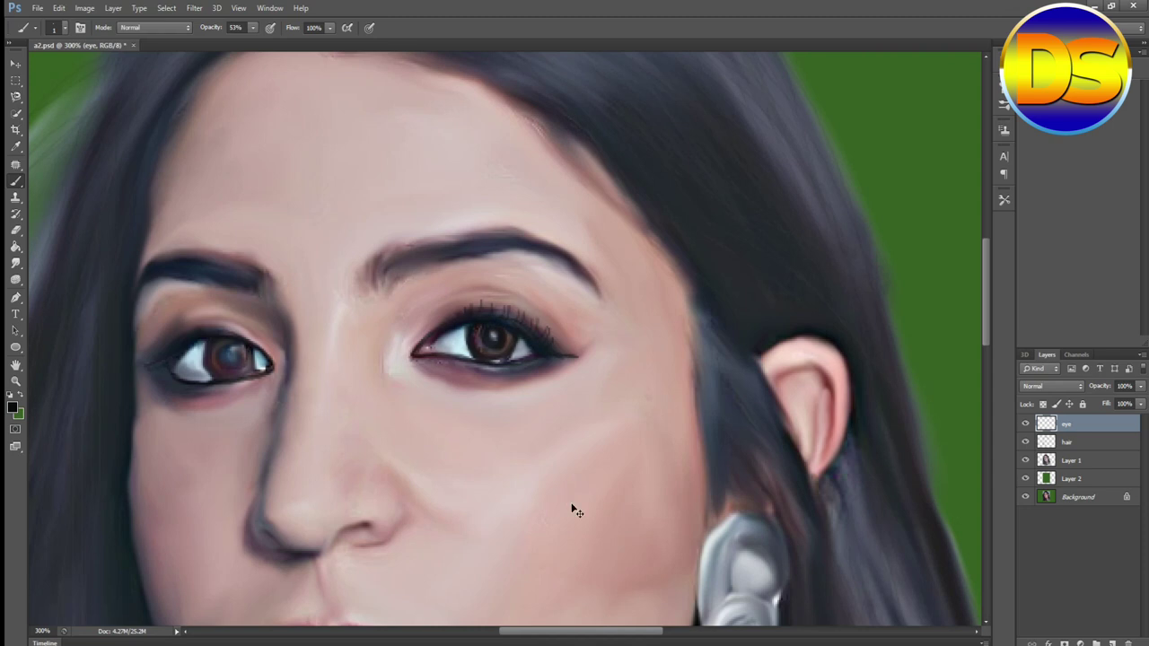
- Paint fine upper lashes on the eye farther from the visible ear and darken its iris and pupil
key("ctrl+1")
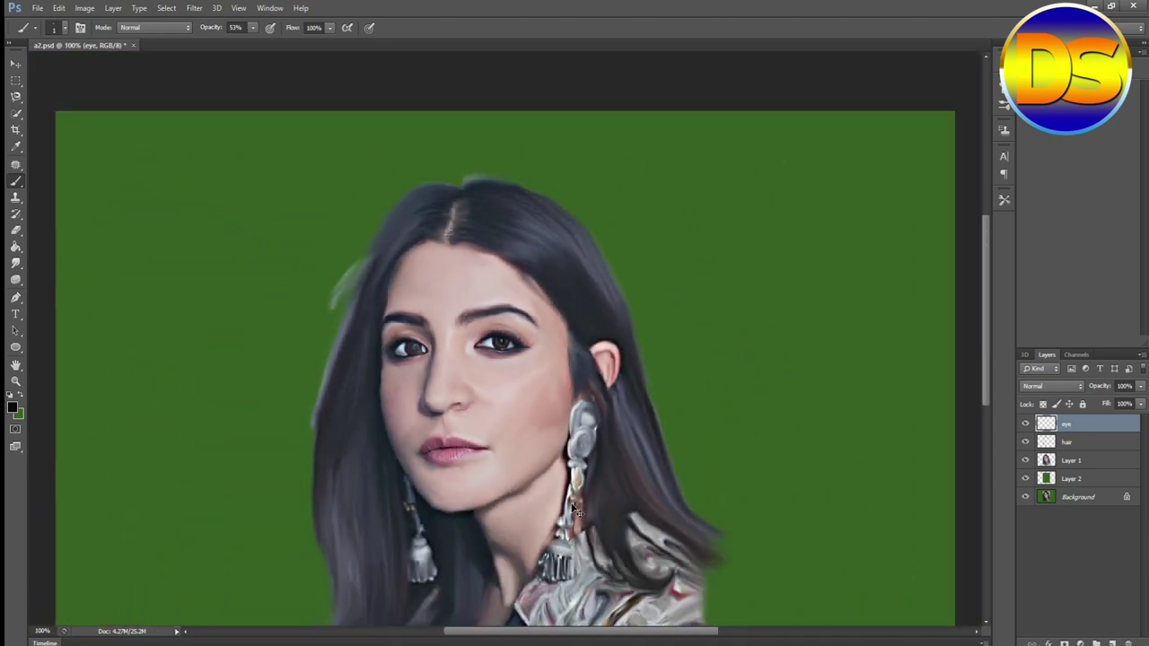
key("ctrl+plus")
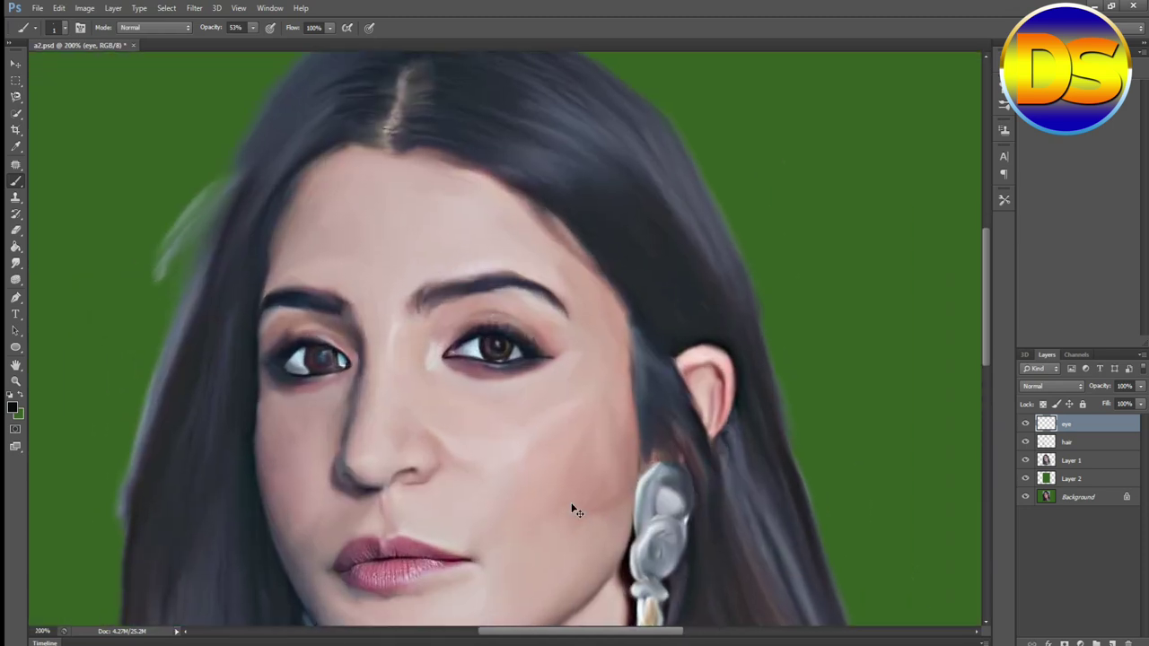
key("ctrl+plus")
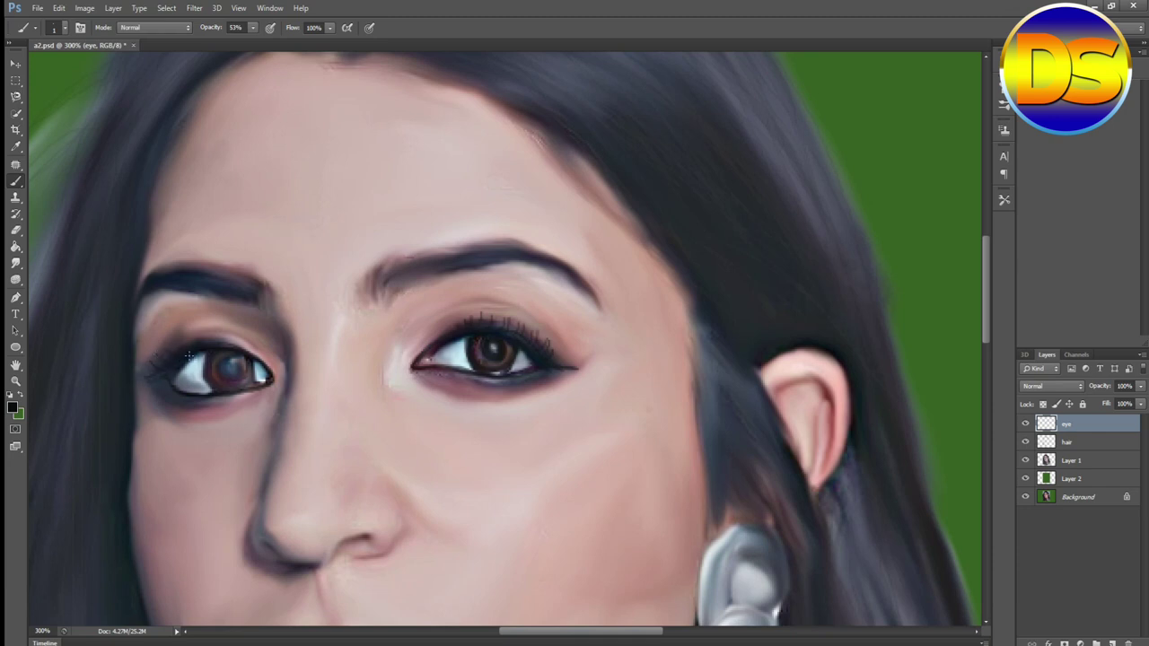
left_click_drag(199, 351, 190, 341)
left_click_drag(228, 347, 222, 336)
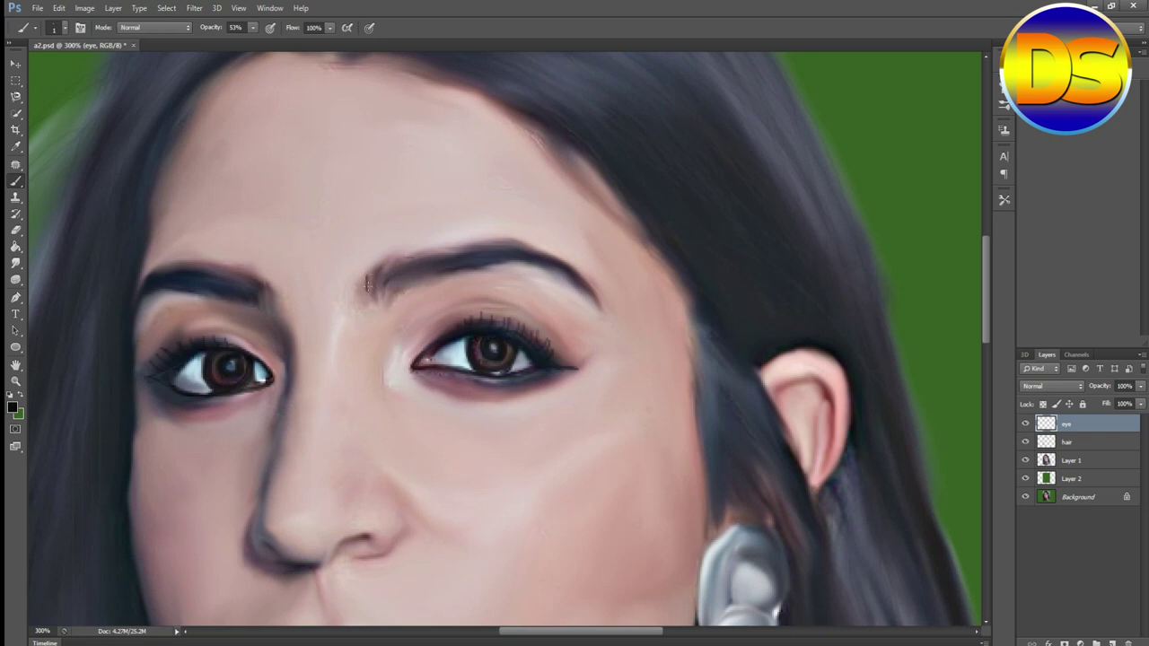
- Outline the front end and lower edge of the eyebrow nearest the ear with thin black strokes
left_click_drag(376, 299, 376, 271)
mouse_move(379, 297)
left_mouse_down()
mouse_move(511, 261)
mouse_move(551, 268)
mouse_move(600, 315)
left_mouse_up()
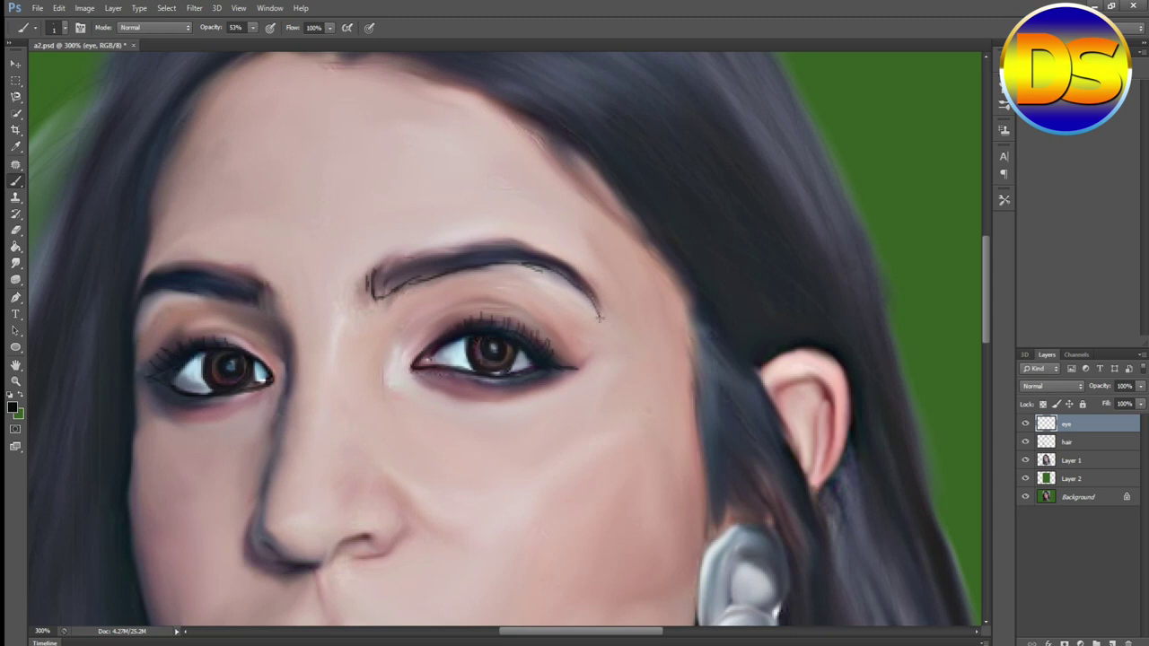
- Try outlining the same eyebrow's upper edge down to its tail, and undo those strokes
left_click_drag(385, 273, 413, 258)
mouse_move(404, 259)
left_mouse_down()
mouse_move(536, 246)
mouse_move(581, 273)
mouse_move(601, 307)
left_mouse_up()
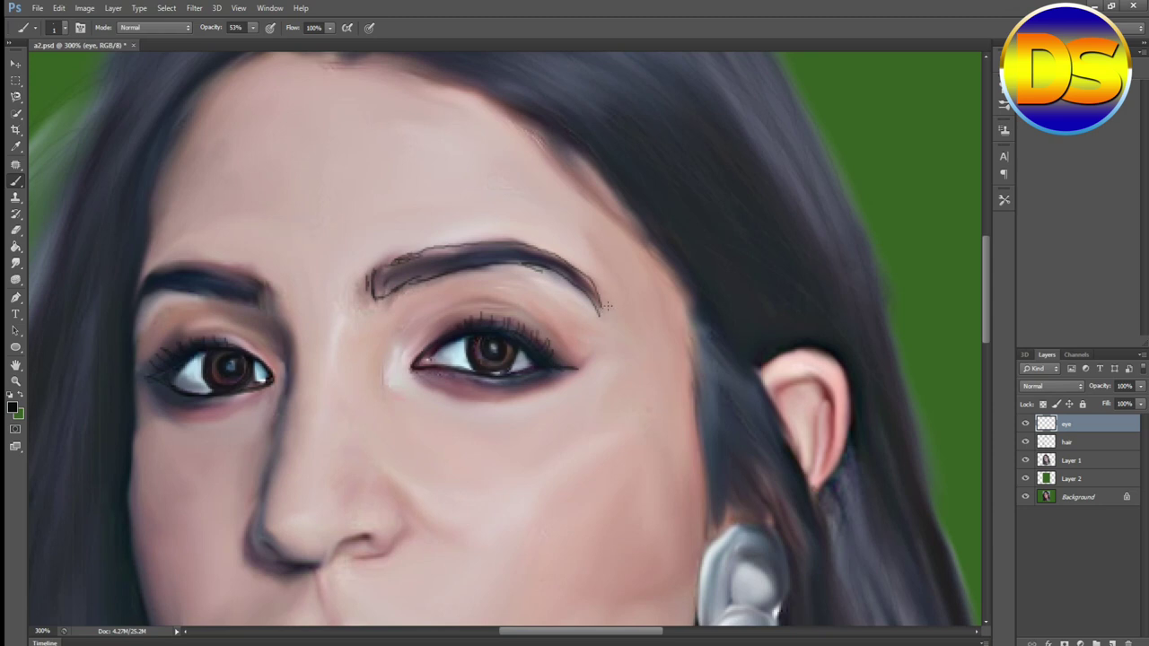
key("ctrl+z")
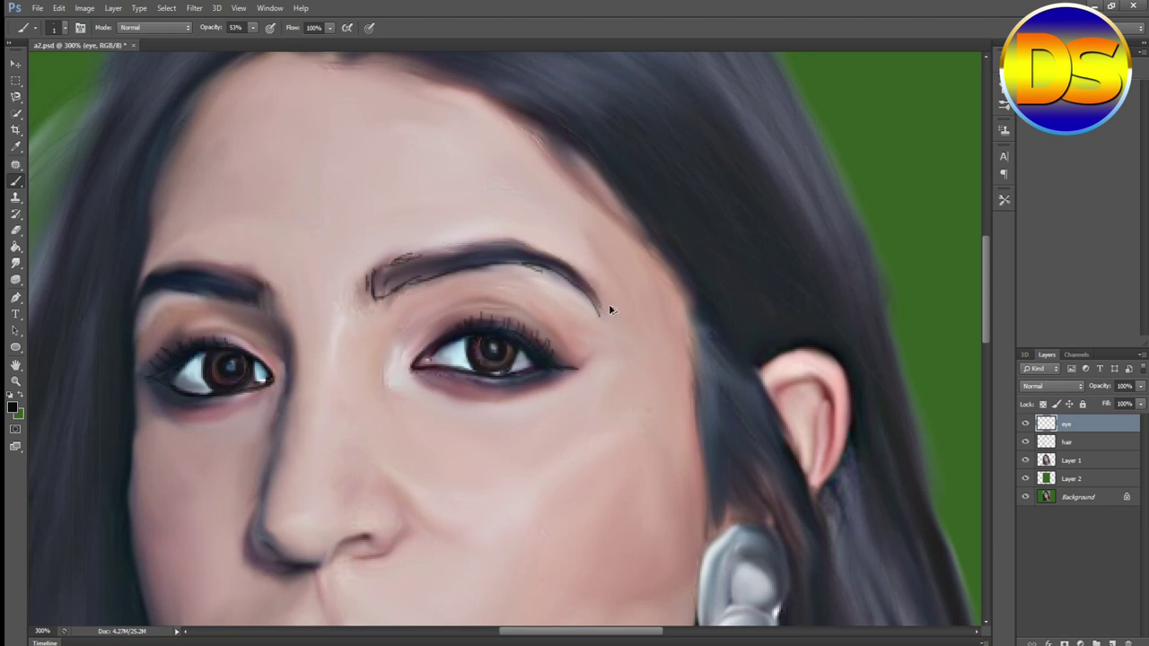
key("ctrl+alt+z")
key("ctrl+alt+z")
key("ctrl+alt+z")
key("ctrl+alt+z")
- Redraw the outer lower edge and tail of the same eyebrow with thin black strokes
mouse_move(460, 269)
left_mouse_down()
mouse_move(544, 267)
mouse_move(601, 306)
left_mouse_up()
left_click_drag(557, 263, 601, 294)
key("ctrl+z")
left_click_drag(571, 272, 598, 302)
mouse_move(573, 268)
left_mouse_down()
mouse_move(579, 277)
mouse_move(566, 272)
left_mouse_up()
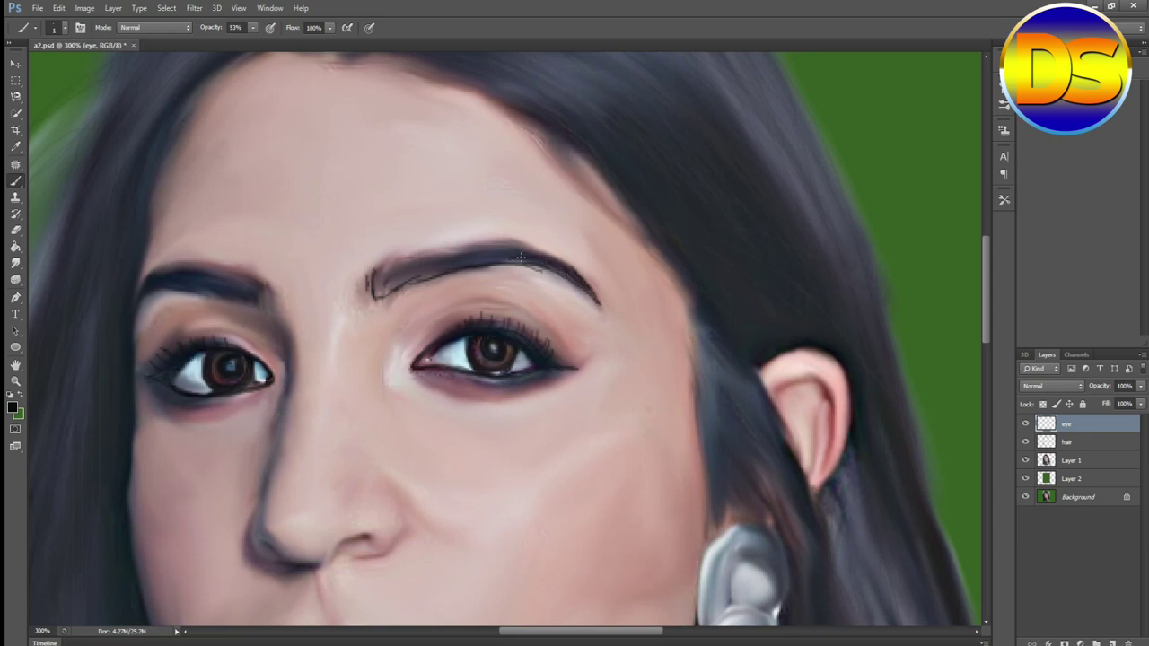
- Trace the eyebrow's upper edge and fill its front half with fine black hair strokes
mouse_move(530, 248)
left_mouse_down()
mouse_move(572, 265)
mouse_move(553, 258)
left_mouse_up()
mouse_move(423, 255)
left_mouse_down()
mouse_move(508, 248)
mouse_move(499, 242)
mouse_move(547, 251)
mouse_move(501, 250)
left_mouse_up()
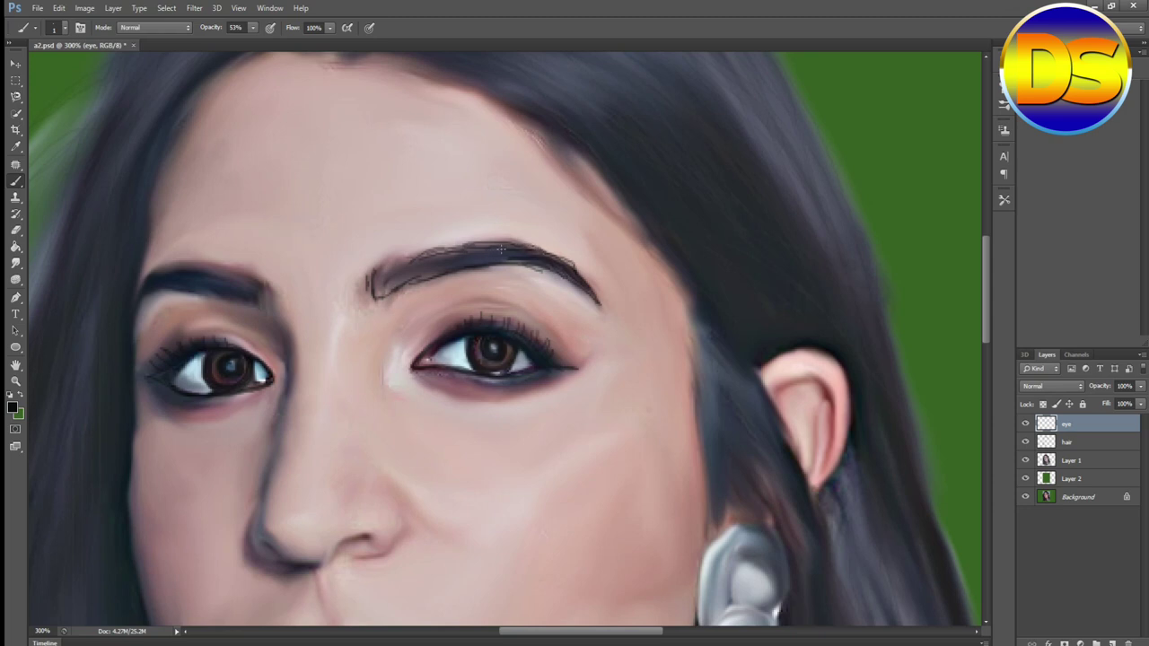
left_click_drag(414, 262, 497, 252)
mouse_move(426, 257)
left_mouse_down()
mouse_move(473, 245)
mouse_move(460, 252)
left_mouse_up()
key("ctrl+z")
key("ctrl+z")
mouse_move(403, 266)
left_mouse_down()
mouse_move(440, 255)
mouse_move(399, 255)
mouse_move(458, 247)
mouse_move(400, 261)
mouse_move(411, 273)
left_mouse_up()
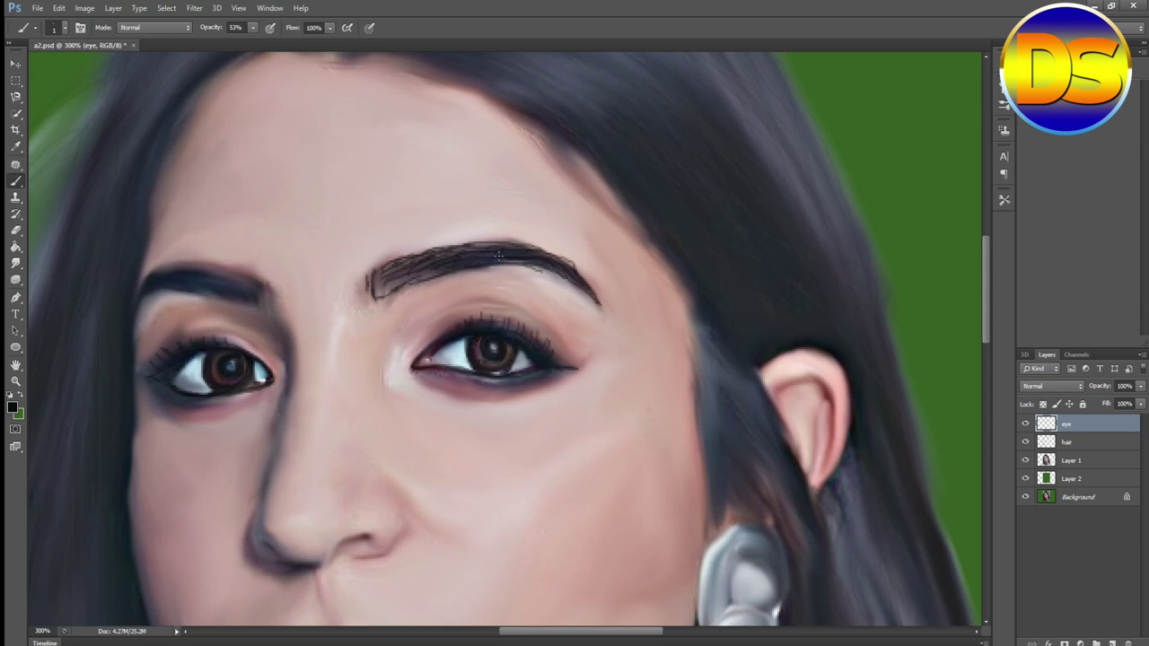
- Fill the remaining tail and front end of the eyebrow nearest the ear with fine black hair strokes
left_click_drag(530, 254, 573, 261)
mouse_move(396, 282)
left_mouse_down()
mouse_move(440, 273)
mouse_move(432, 263)
mouse_move(436, 272)
left_mouse_up()
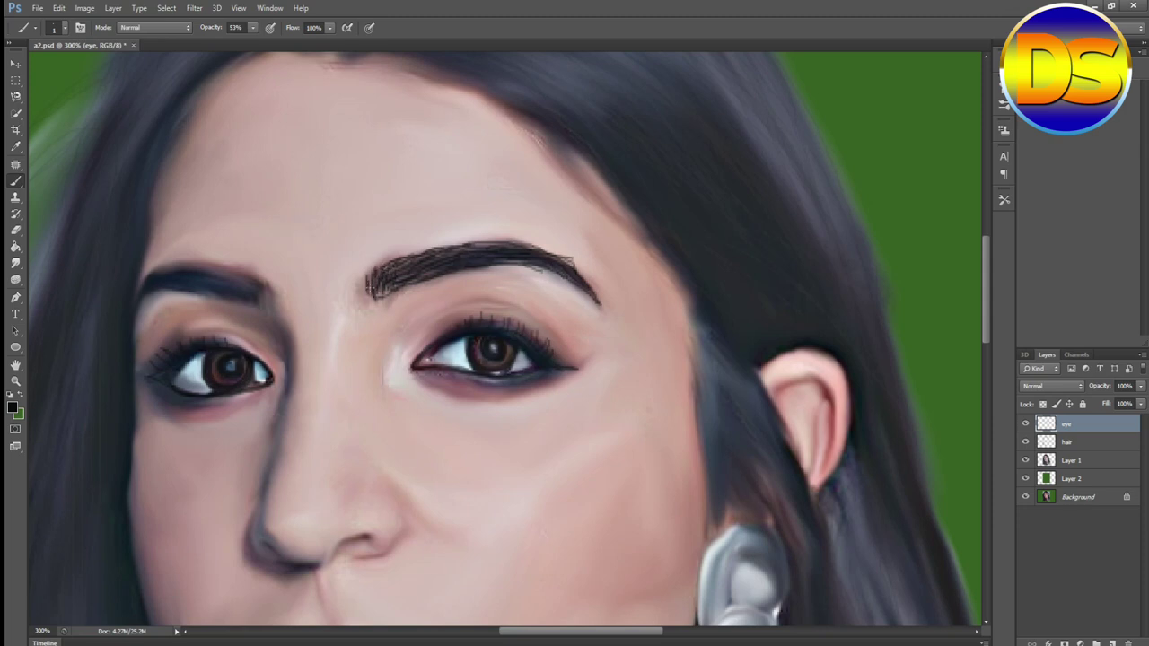
left_click_drag(369, 288, 393, 286)
key("ctrl+minus")
key("ctrl+minus")
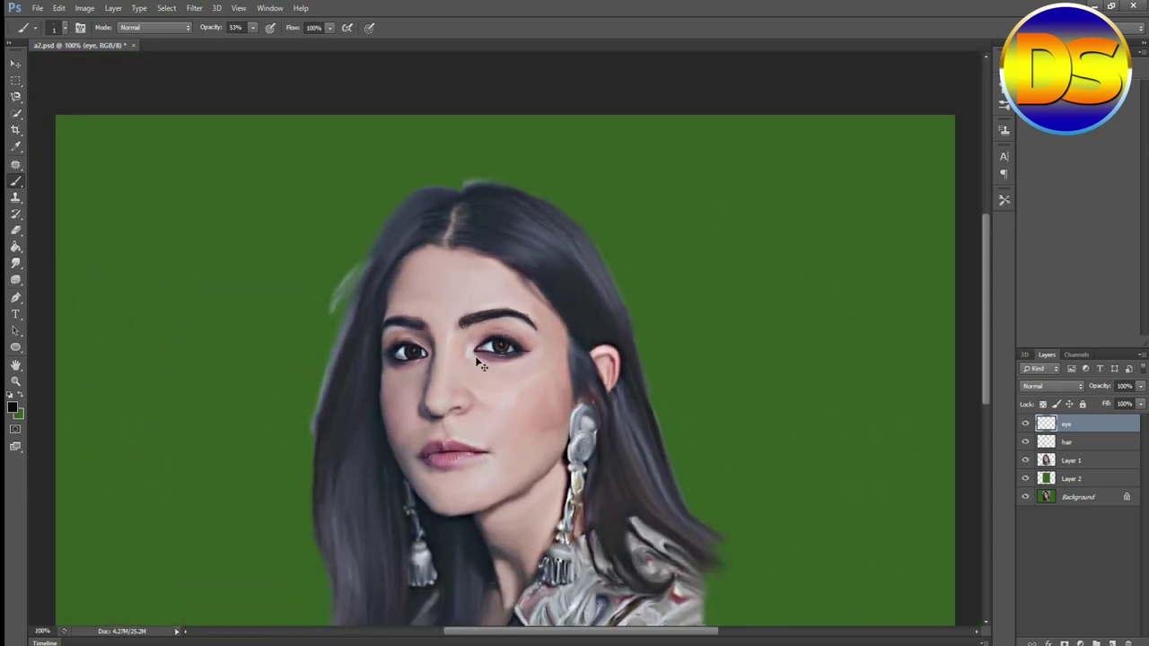
- Fill the eyebrow farther from the visible ear with fine black hair strokes, including its inner end by the nose
key("ctrl+plus")
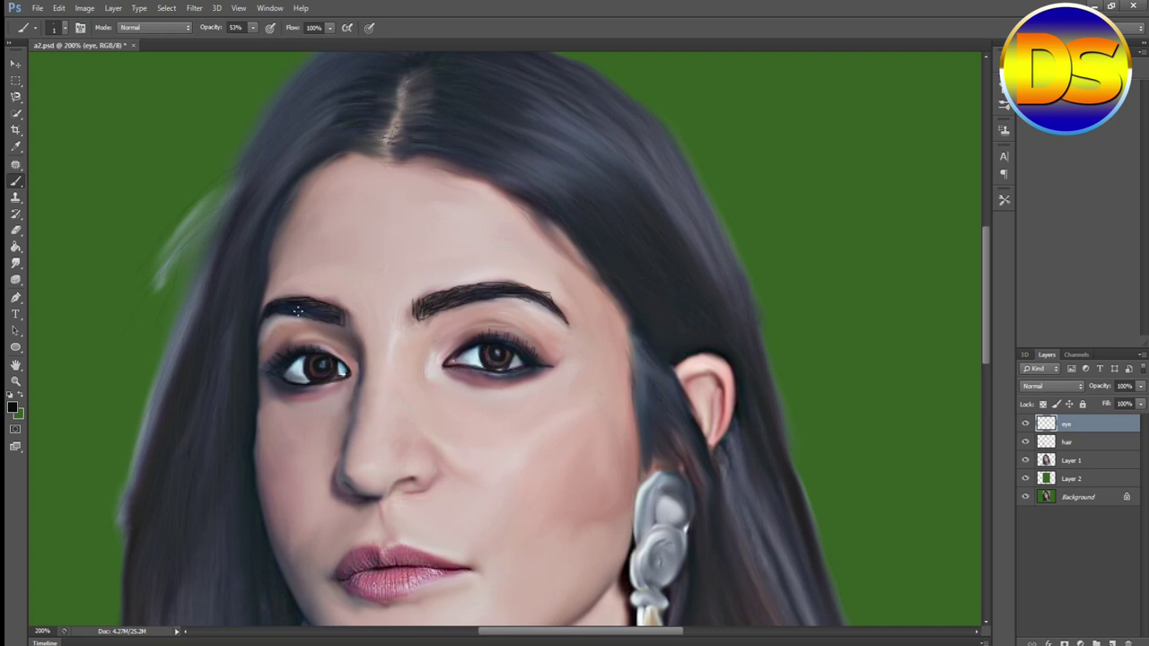
left_click_drag(295, 310, 329, 321)
scroll(436, 226, "down", 3)
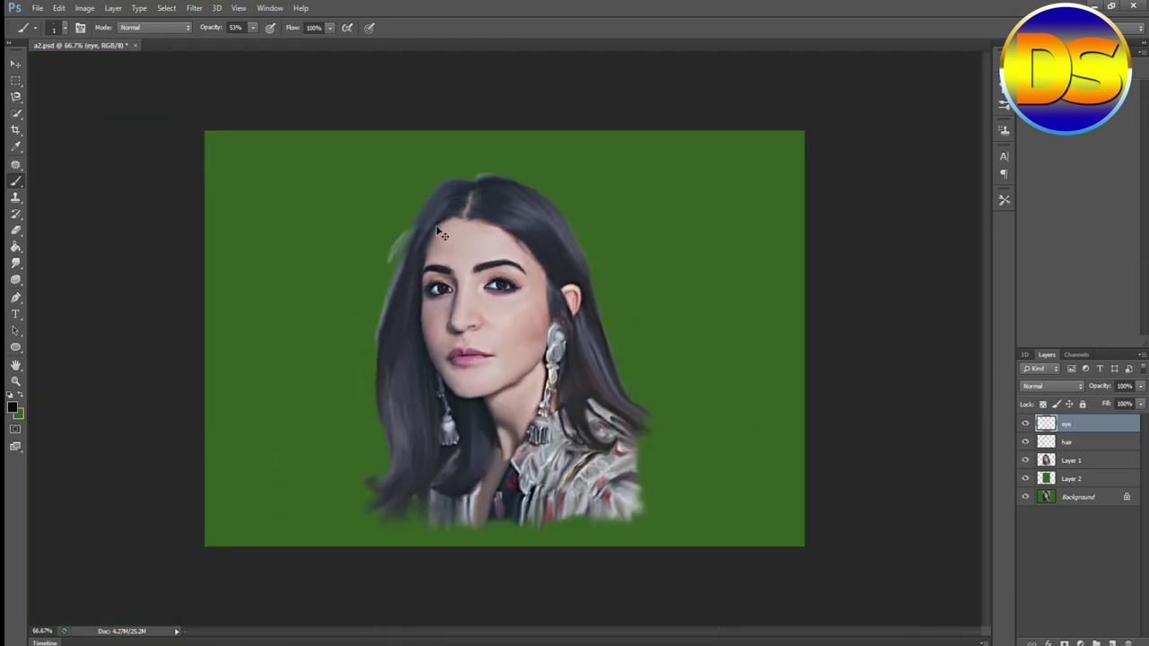
key("ctrl+plus")
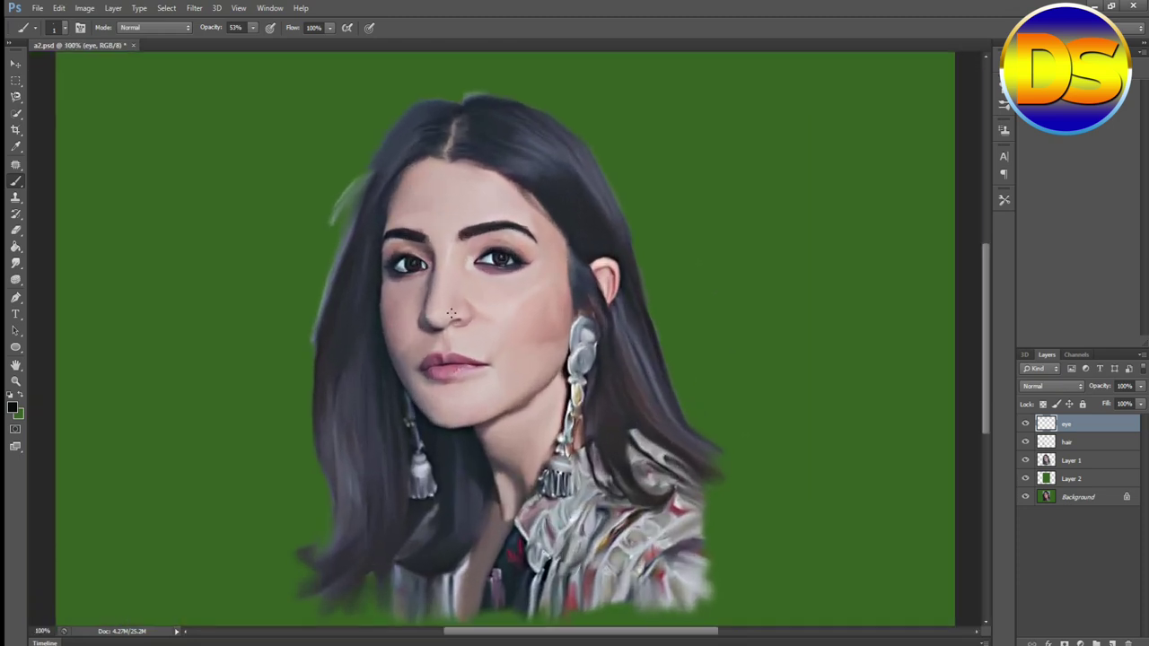
key("ctrl+plus")
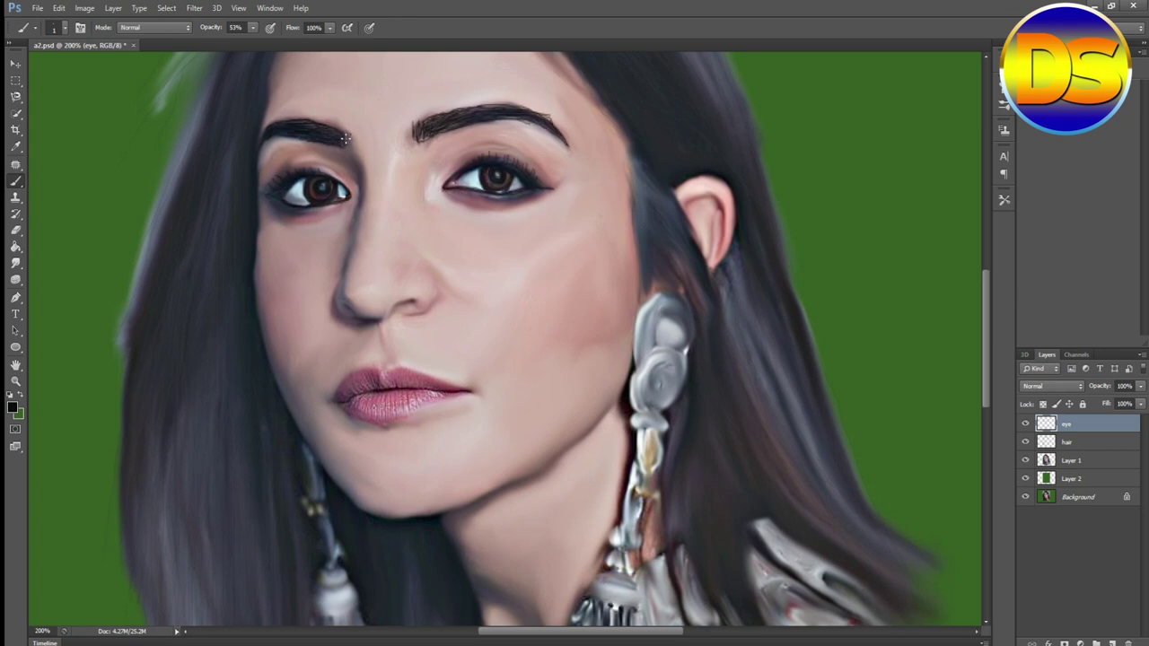
scroll(412, 251, "up", 2)
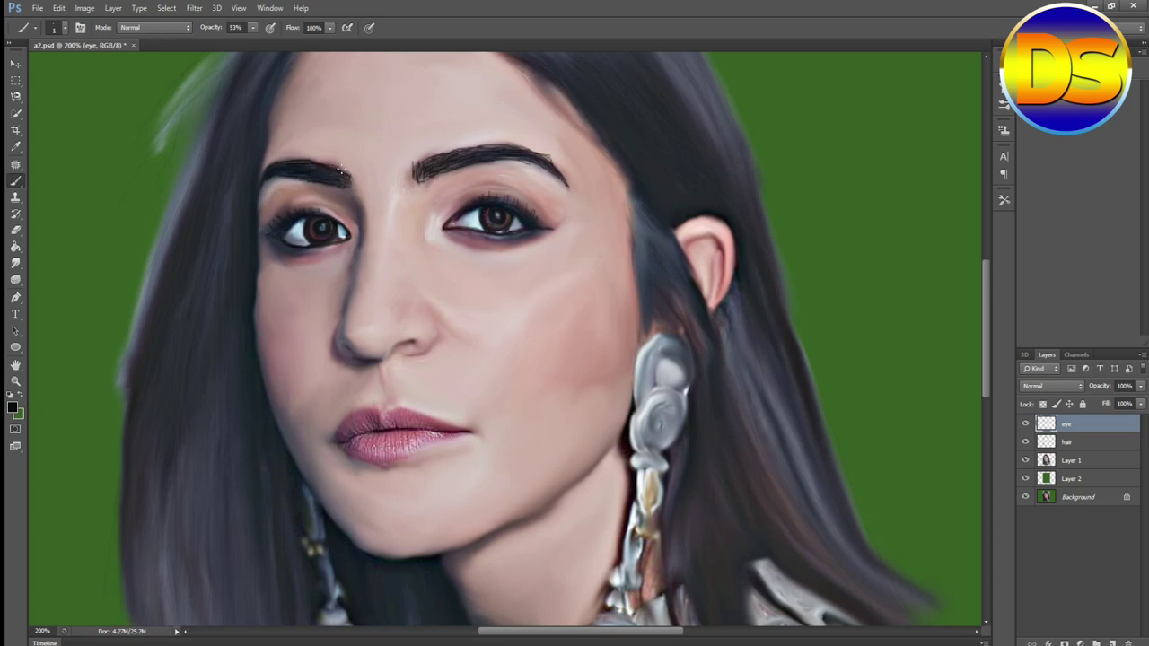
left_click_drag(336, 168, 350, 182)
scroll(556, 336, "up", 3)
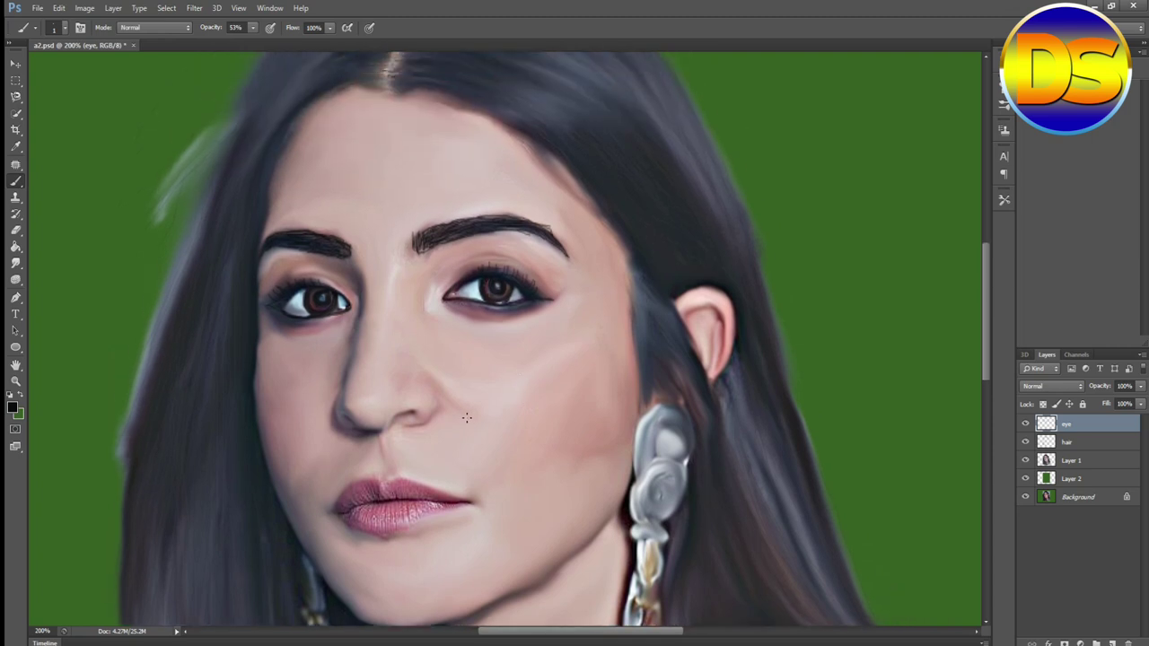
scroll(497, 422, "down", 3)
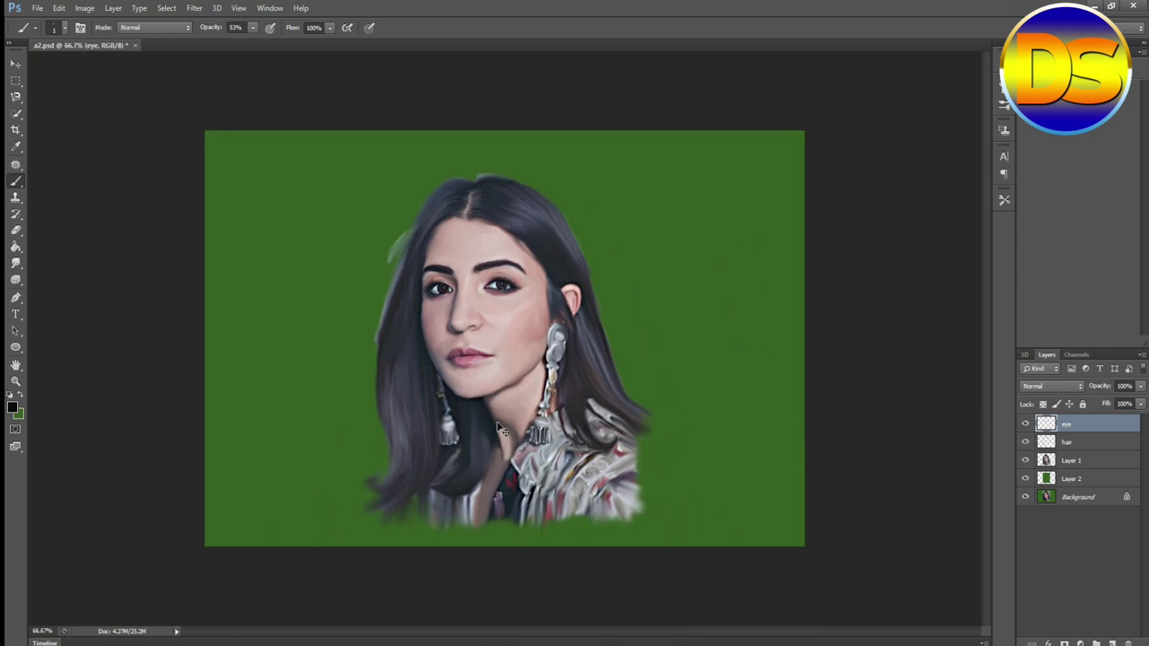
scroll(499, 428, "up", 3)
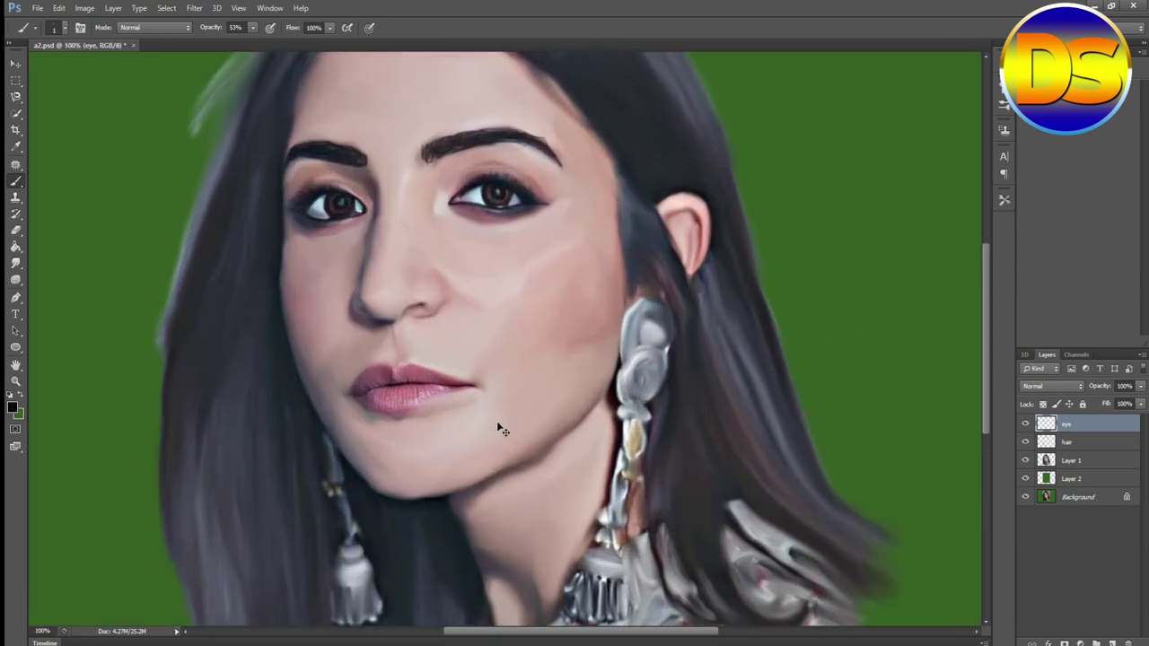
scroll(482, 349, "up", 2)
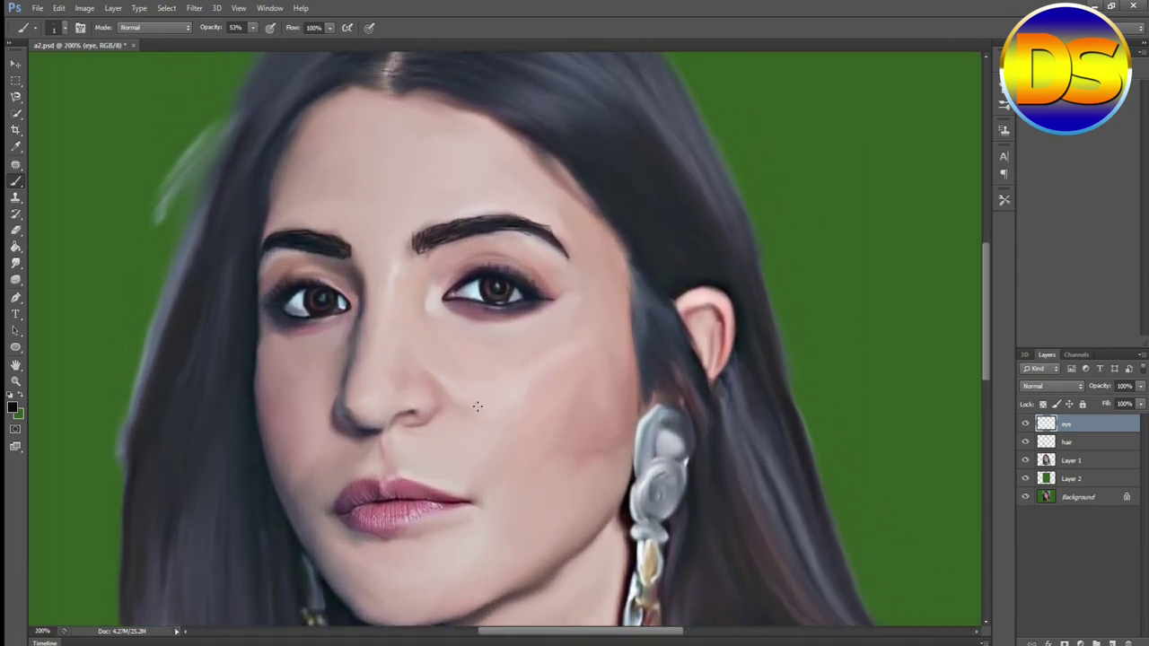
- Set the brush colour to dark brown #4b3933 sampled from the iris of the eye nearest the ear
left_click(13, 409)
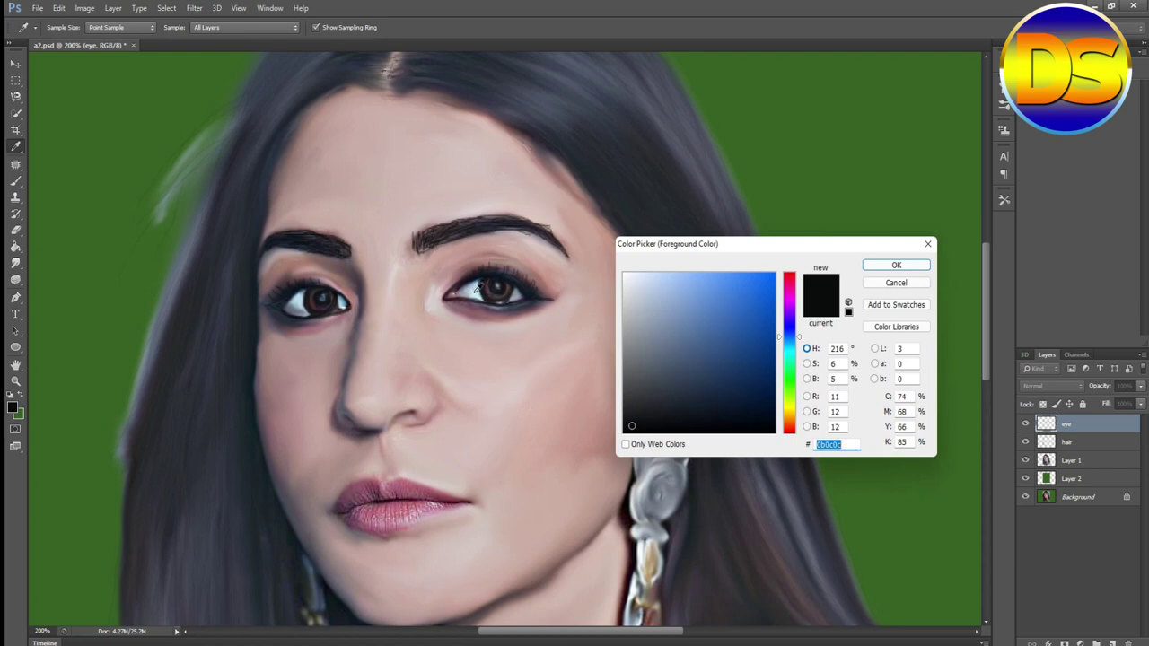
left_click(513, 285)
left_click(512, 286)
left_click(896, 266)
key("b")
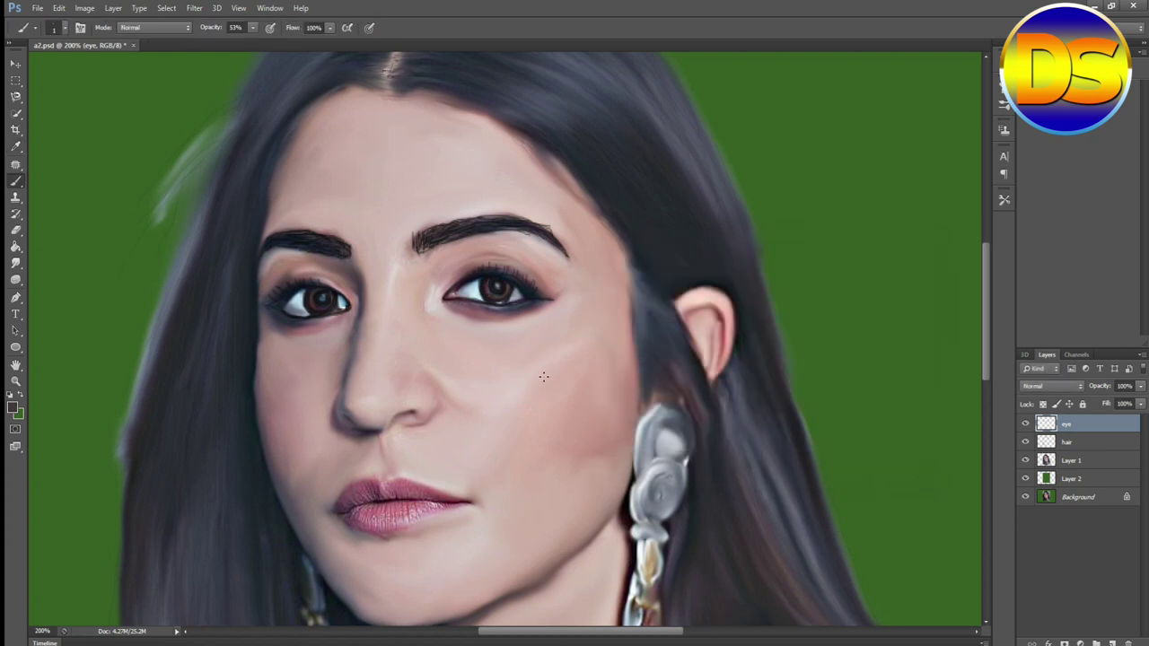
key("ctrl+plus")
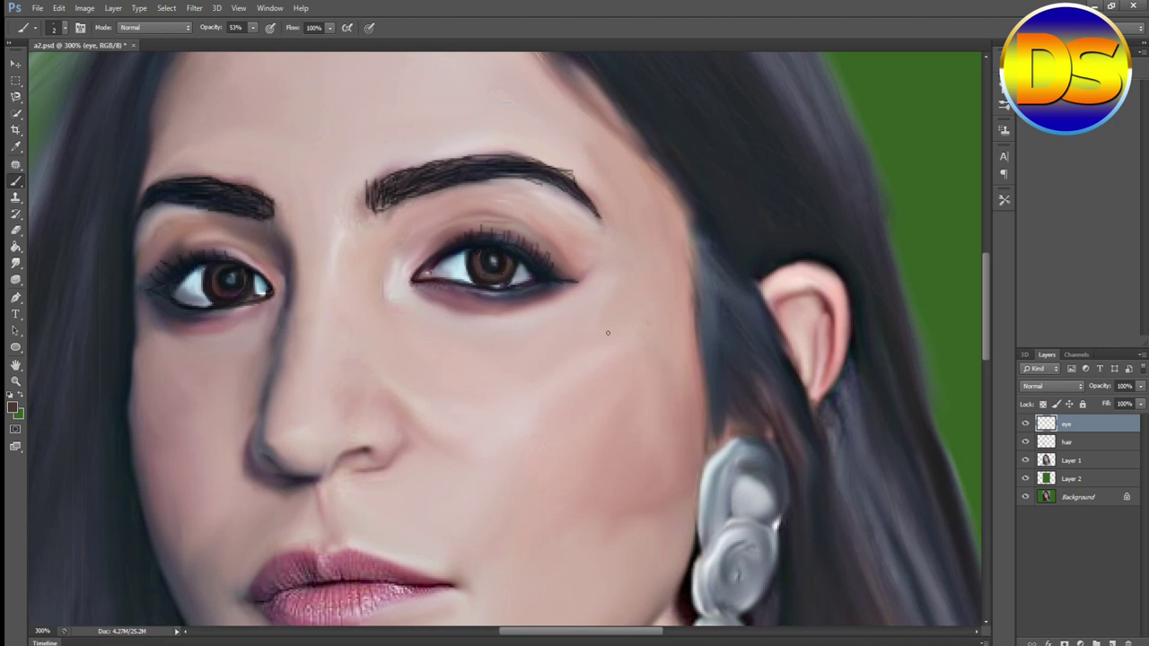
key("ctrl+minus")
key("ctrl+minus")
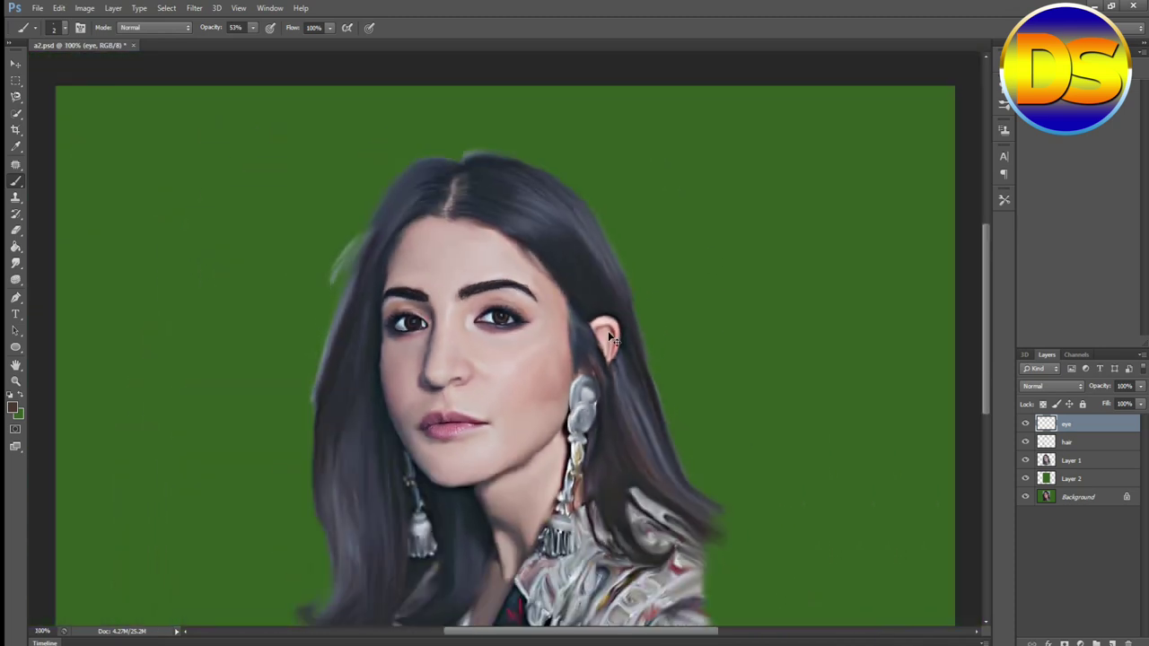
key("ctrl+plus")
key("ctrl+plus")
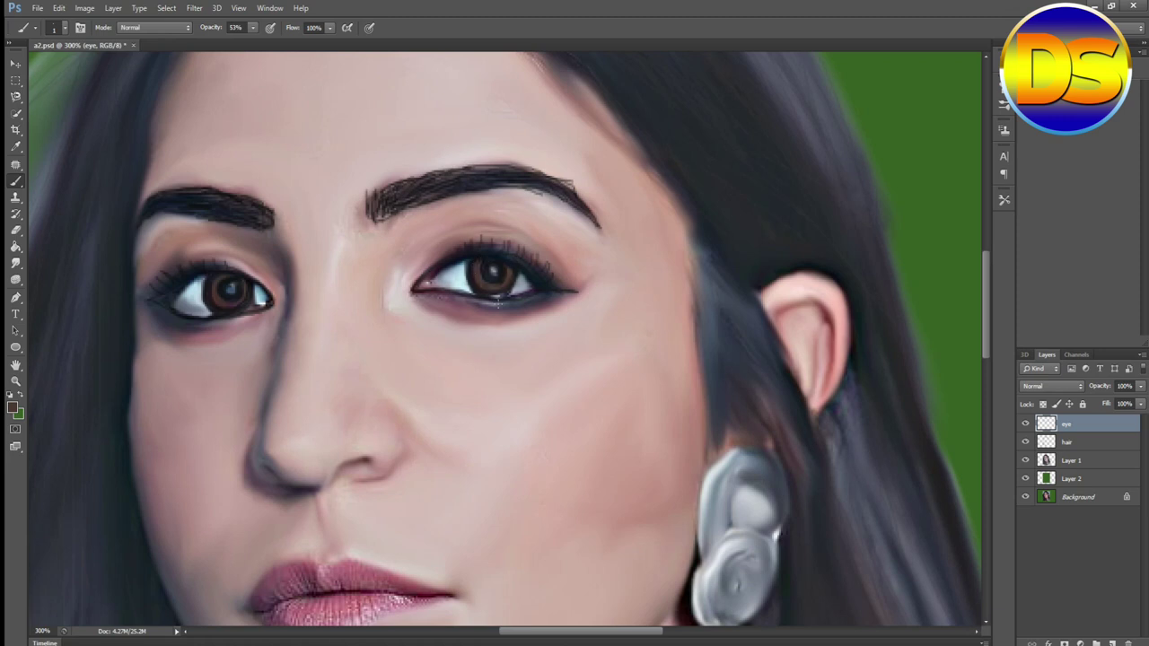
- Set the brush colour to near-white #f9fbfc and dab a small highlight on each pupil
left_click(14, 409)
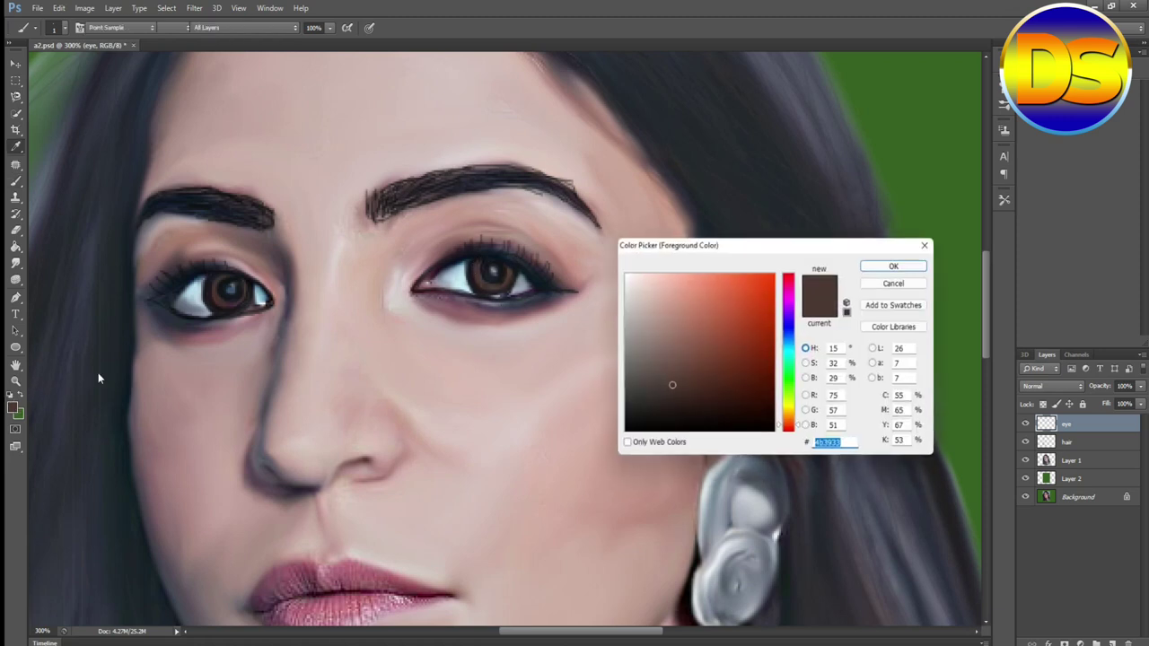
left_click(191, 290)
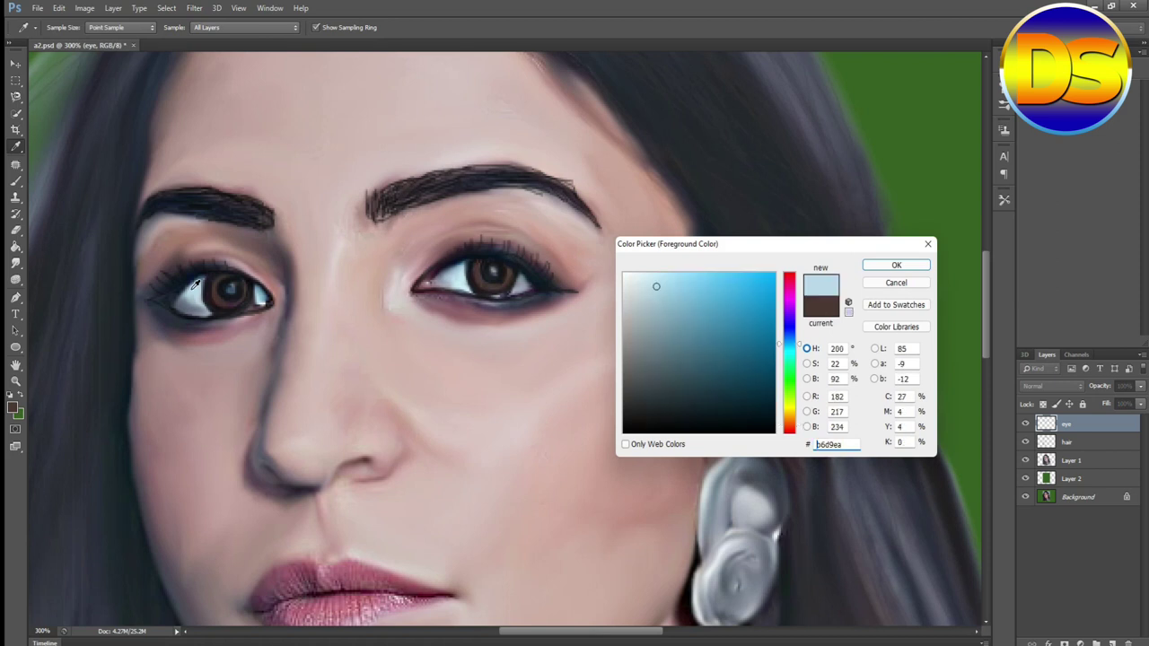
left_click(896, 264)
left_click(494, 270)
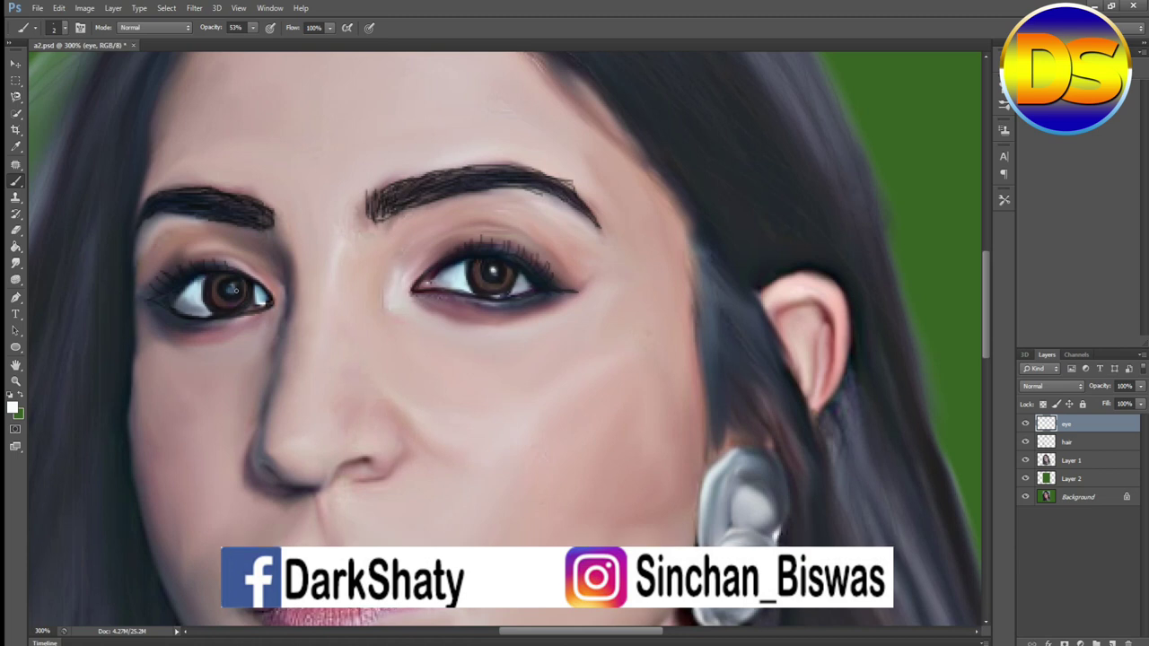
left_click(230, 289)
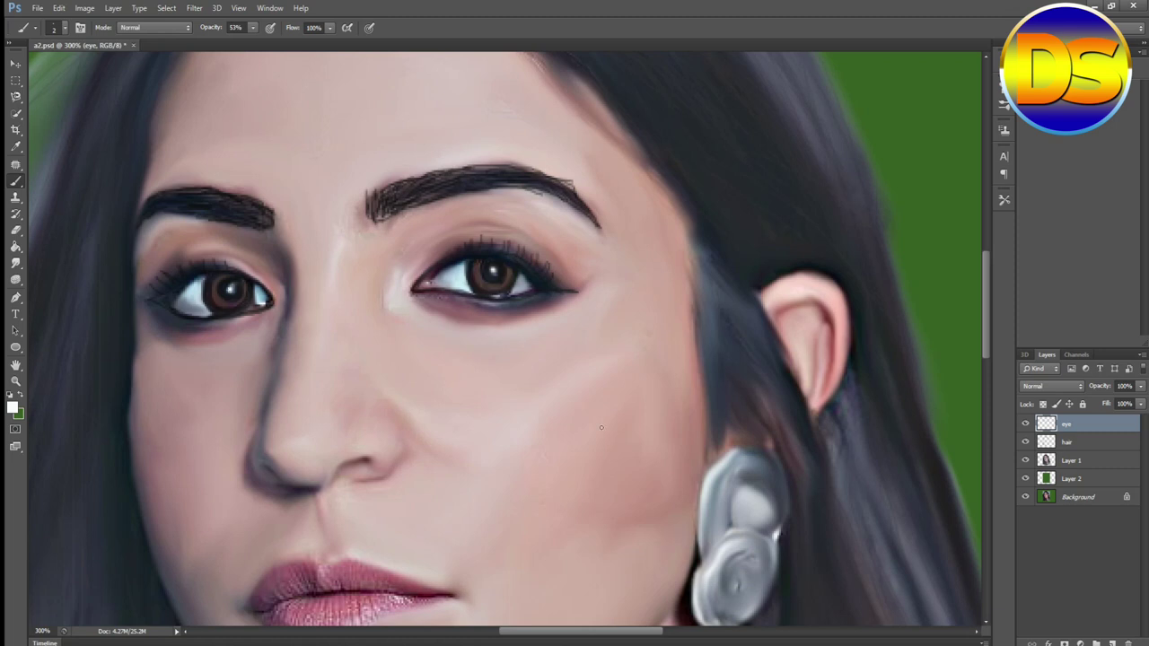
key("ctrl+minus")
key("ctrl+minus")
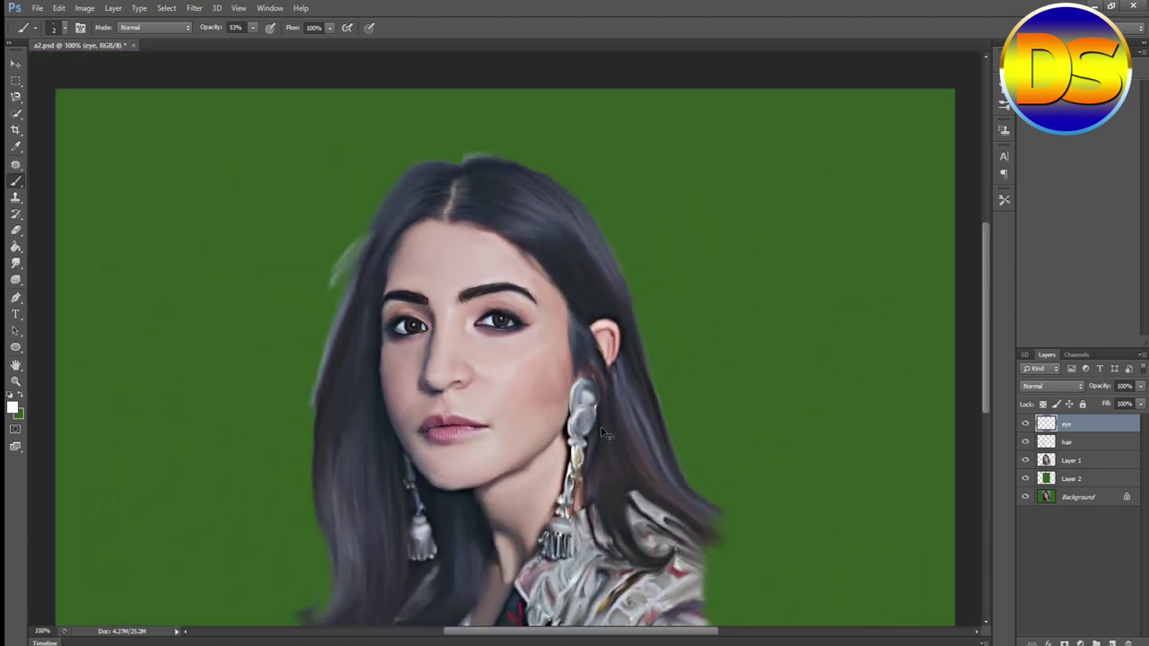
key("ctrl+plus")
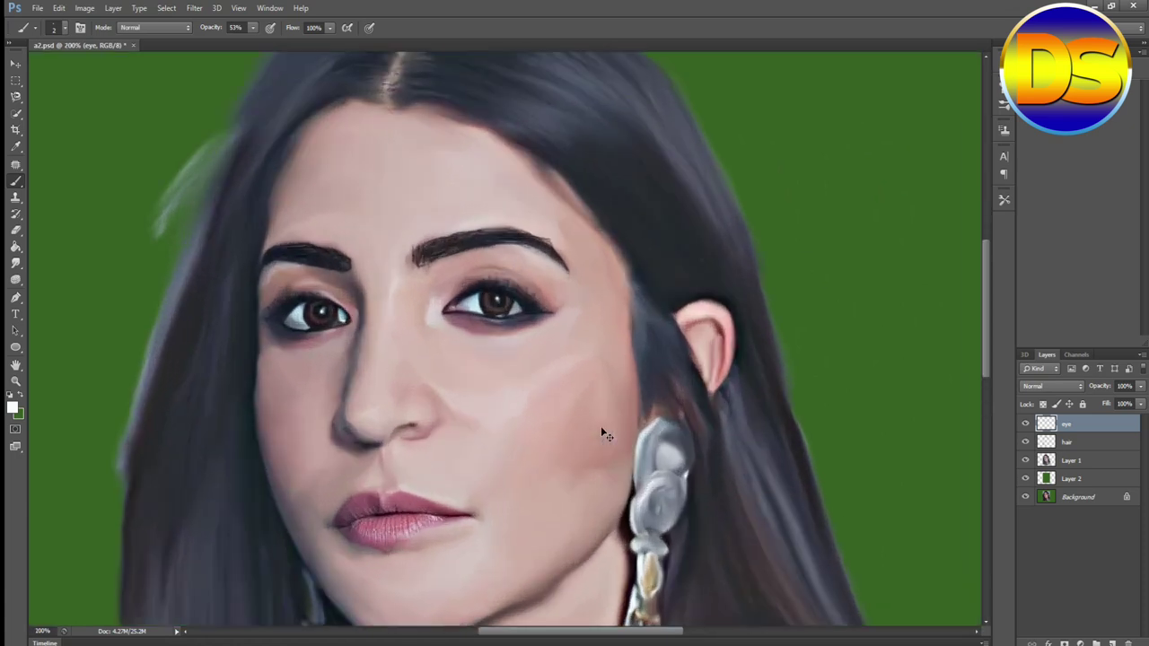
key("ctrl+plus")
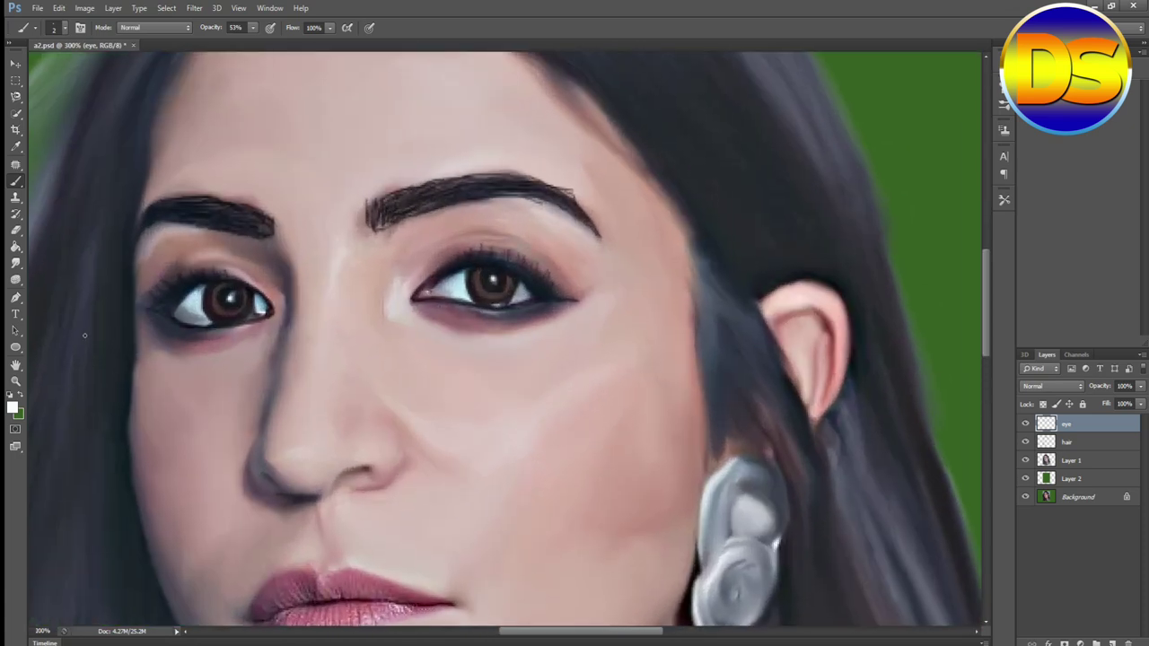
- Sample pale blue #b7dae8 from the white of the eye farther from the ear and retouch that white on both sides of the iris
left_click(13, 409)
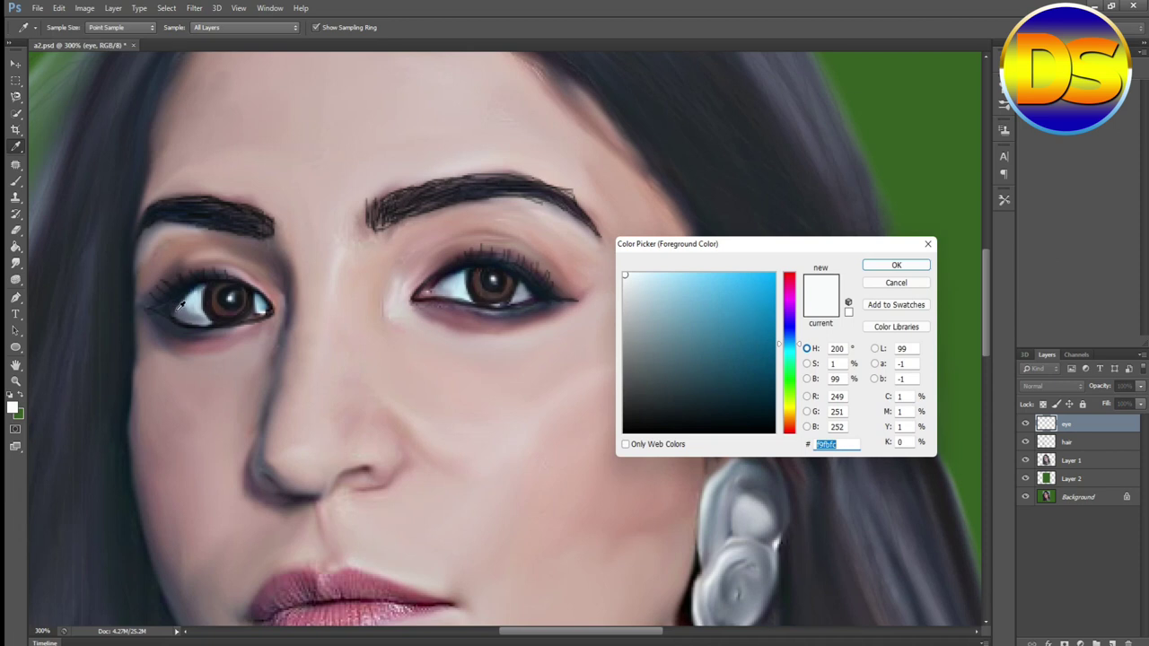
left_click(200, 298)
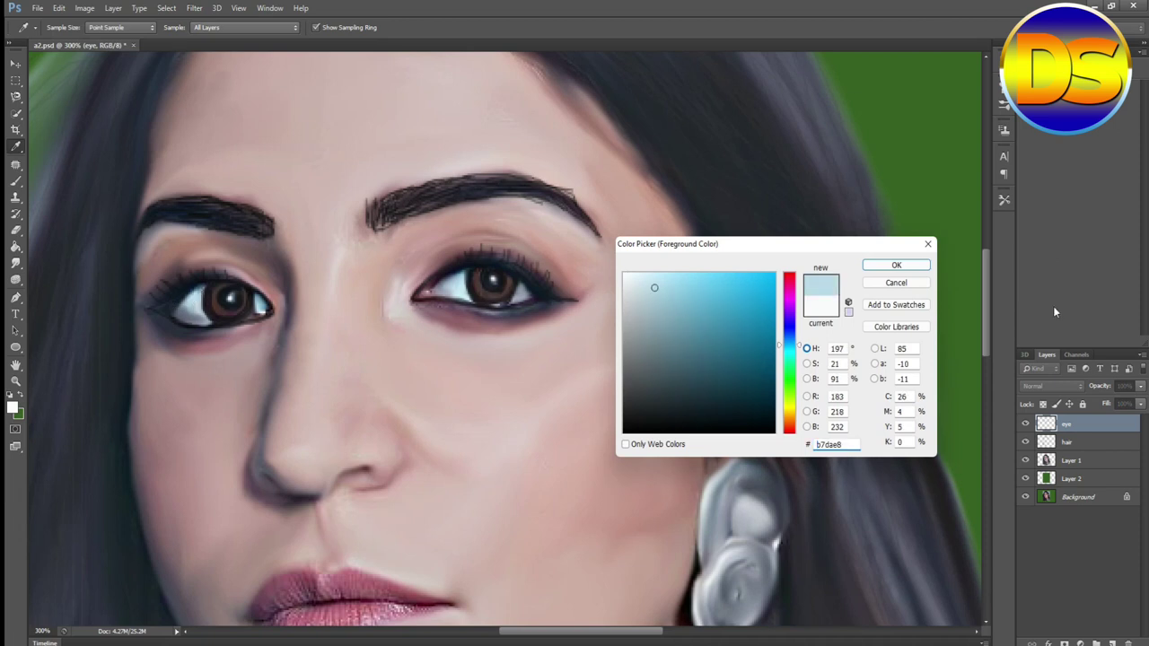
left_click(880, 268)
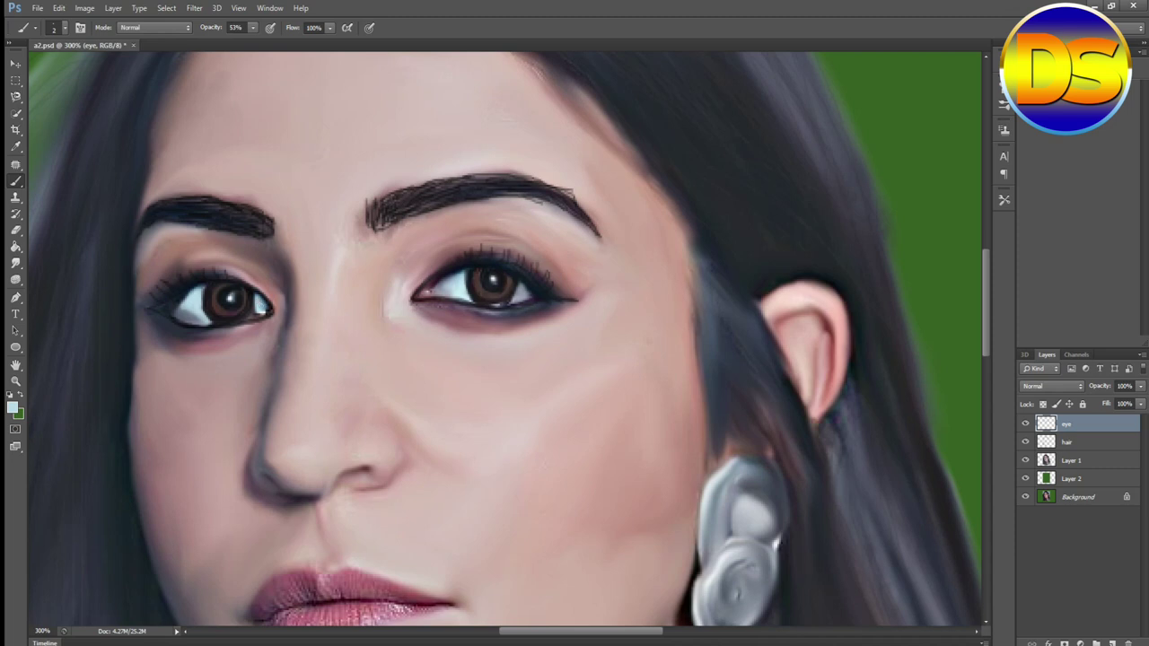
left_click_drag(257, 302, 261, 304)
left_click_drag(188, 302, 183, 308)
- Retouch the white of the eye nearest the ear on both sides of the iris with short pale blue strokes
key("bracketright")
left_click_drag(448, 285, 460, 280)
left_click_drag(516, 285, 516, 292)
left_click_drag(519, 289, 519, 299)
left_click(514, 298)
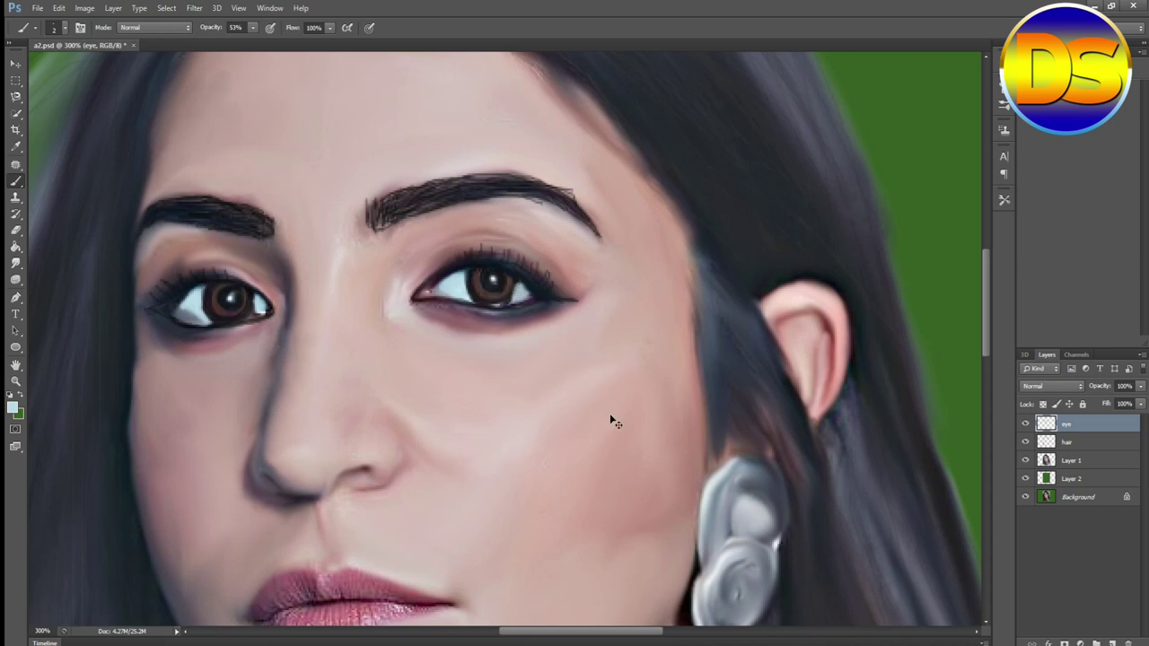
- Compare the retouched eyes and eyebrows with the portrait as a whole
key("ctrl+minus")
key("ctrl+minus")
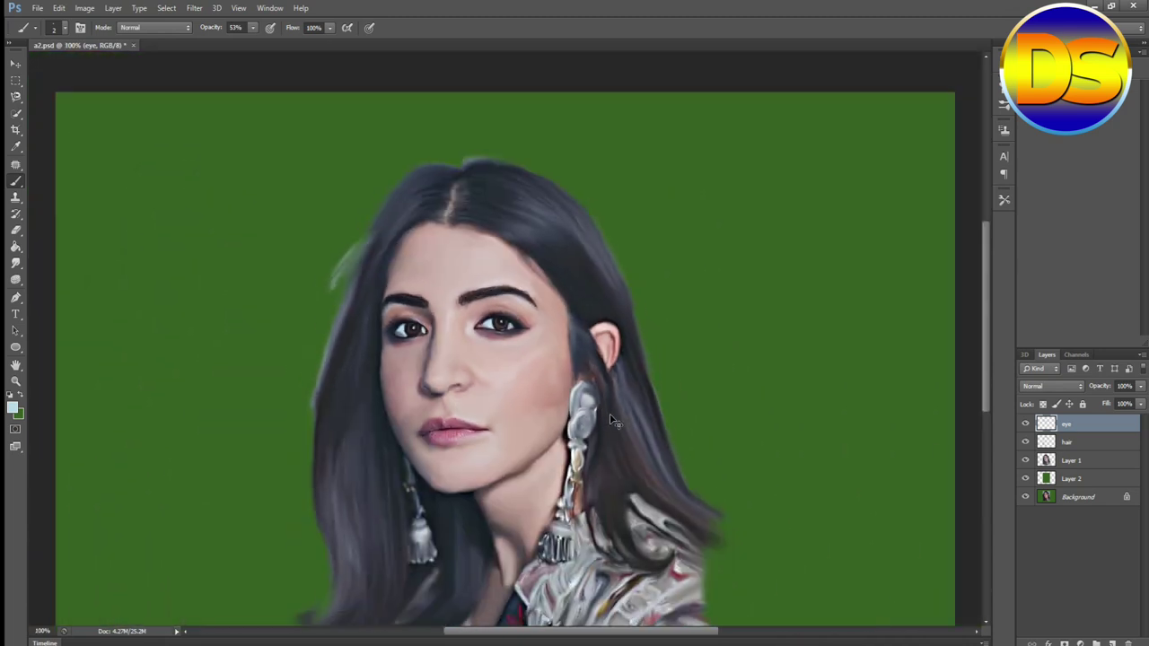
key("ctrl+plus")
key("ctrl+plus")
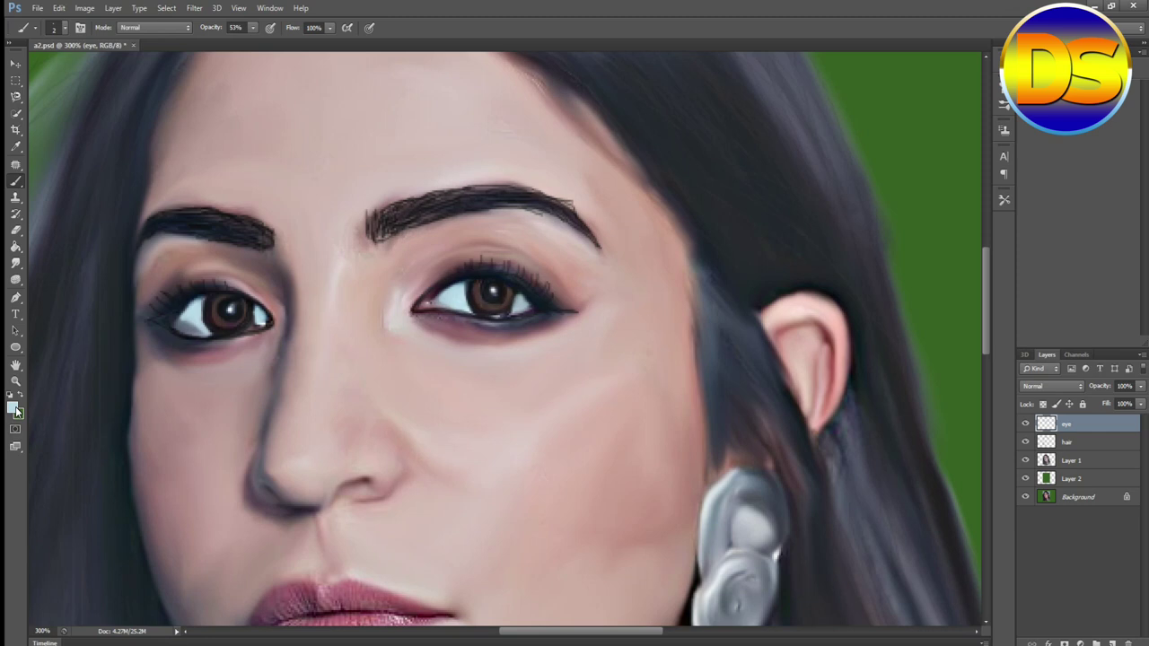
key("ctrl+minus")
key("ctrl+minus")
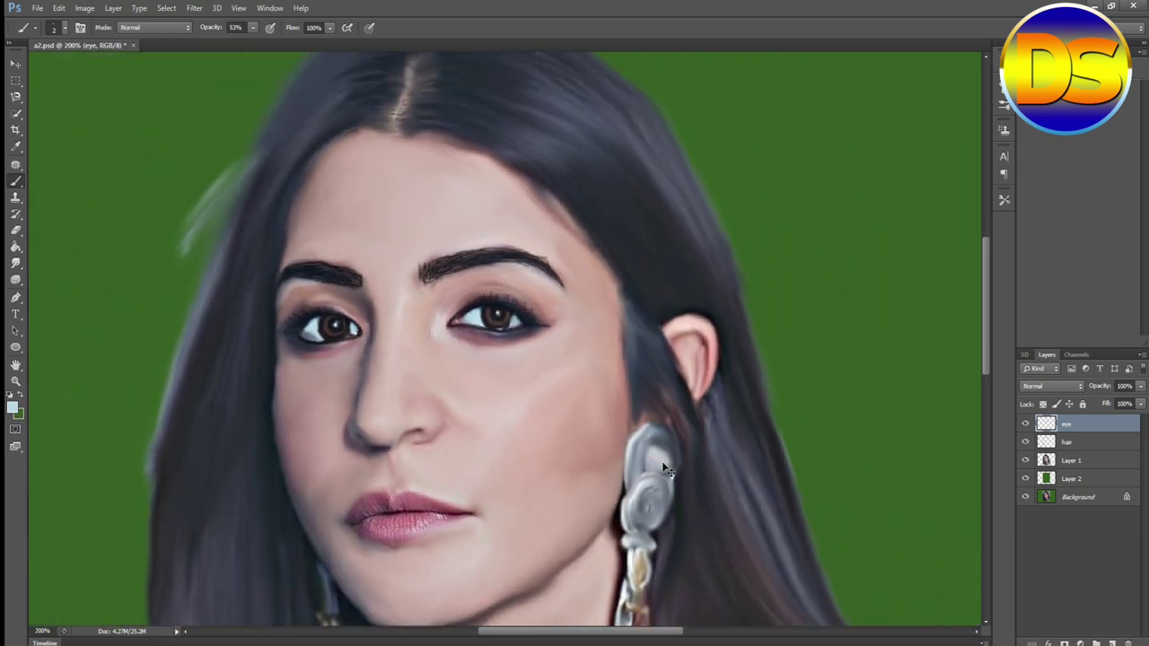
key("ctrl+plus")
key("ctrl+plus")
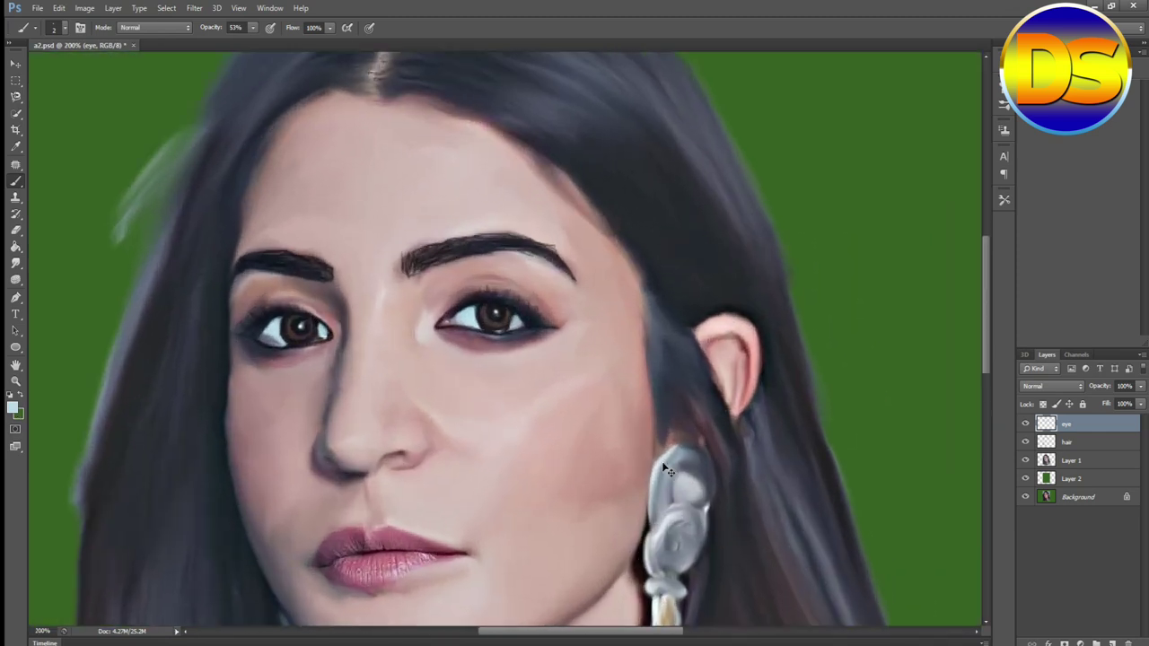
- Set the brush colour to near-black #111111
left_click(10, 413)
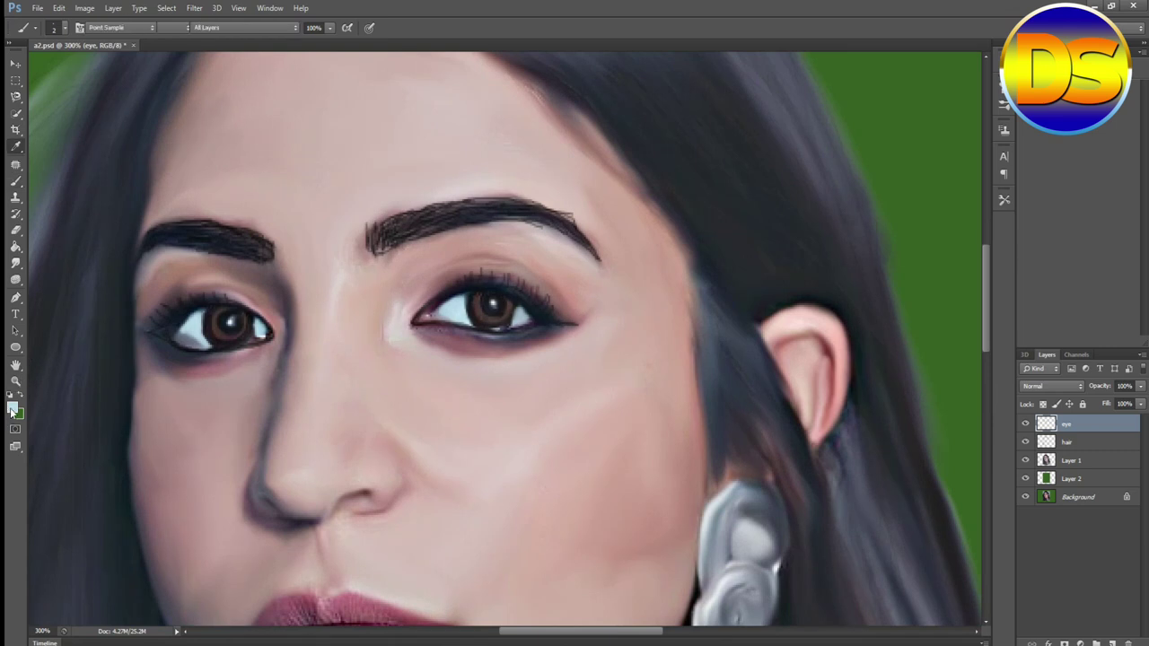
left_click(478, 309)
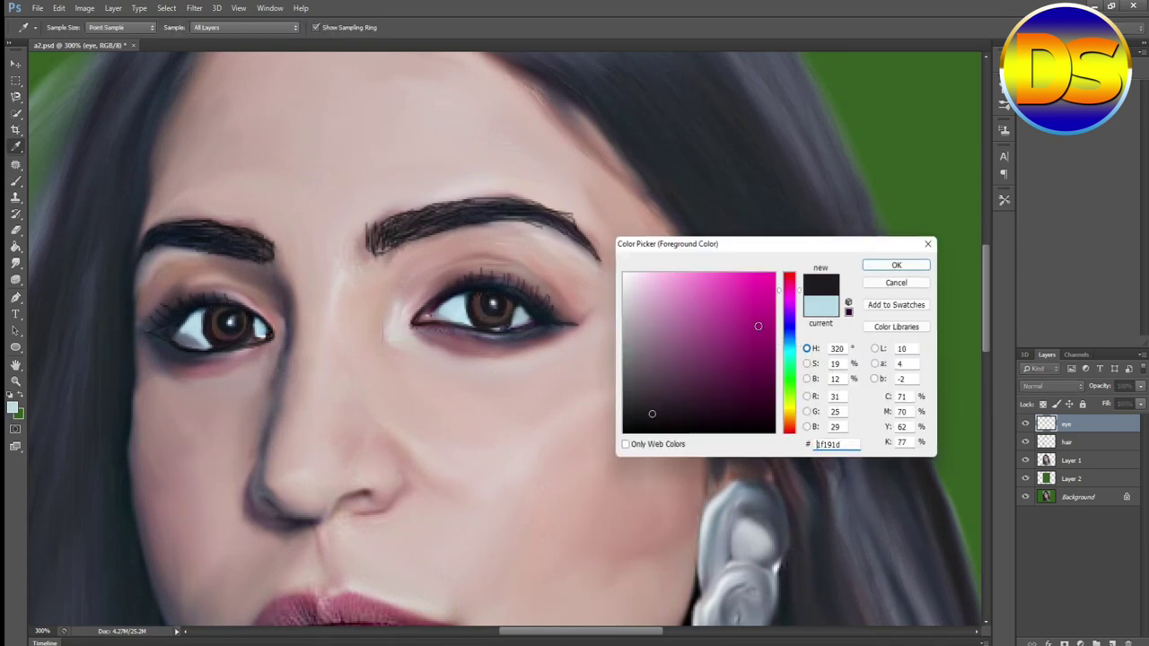
type("111111")
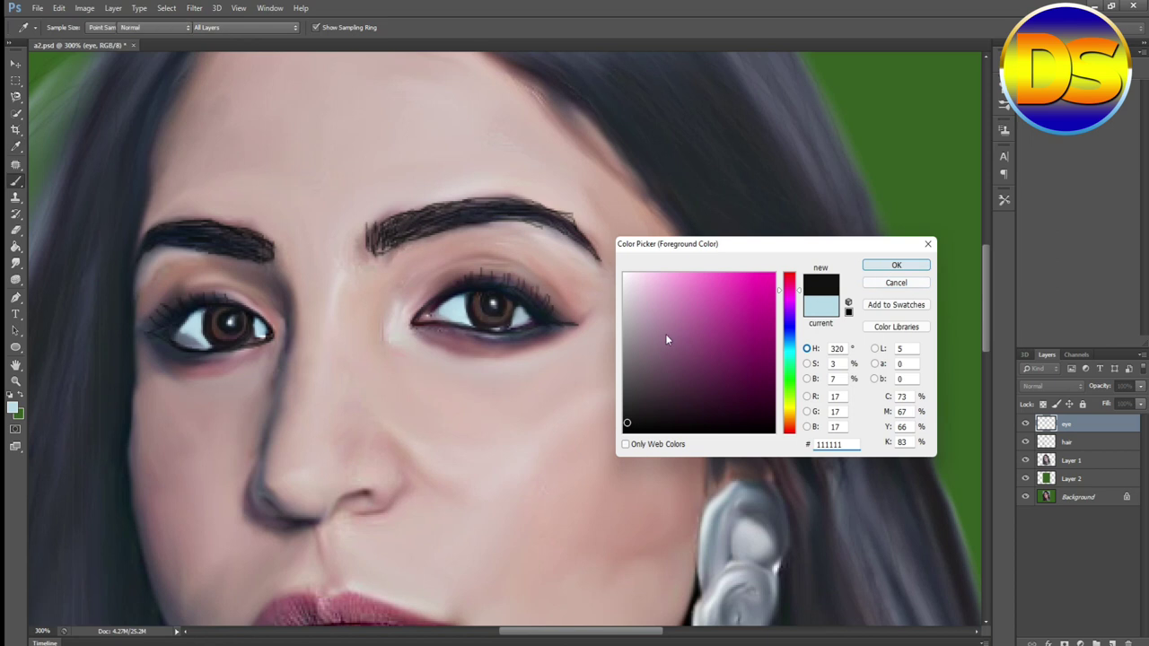
key("Return")
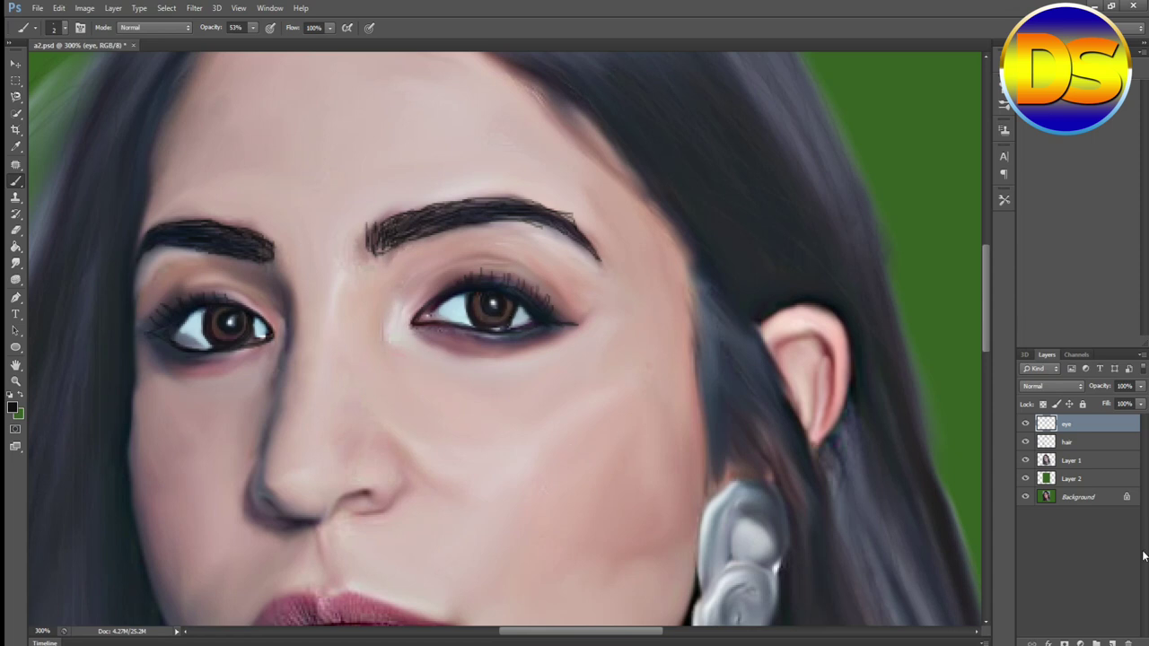
- Try the eye layer at 30% opacity and compare it with the whole portrait
scroll(456, 465, "up", 2)
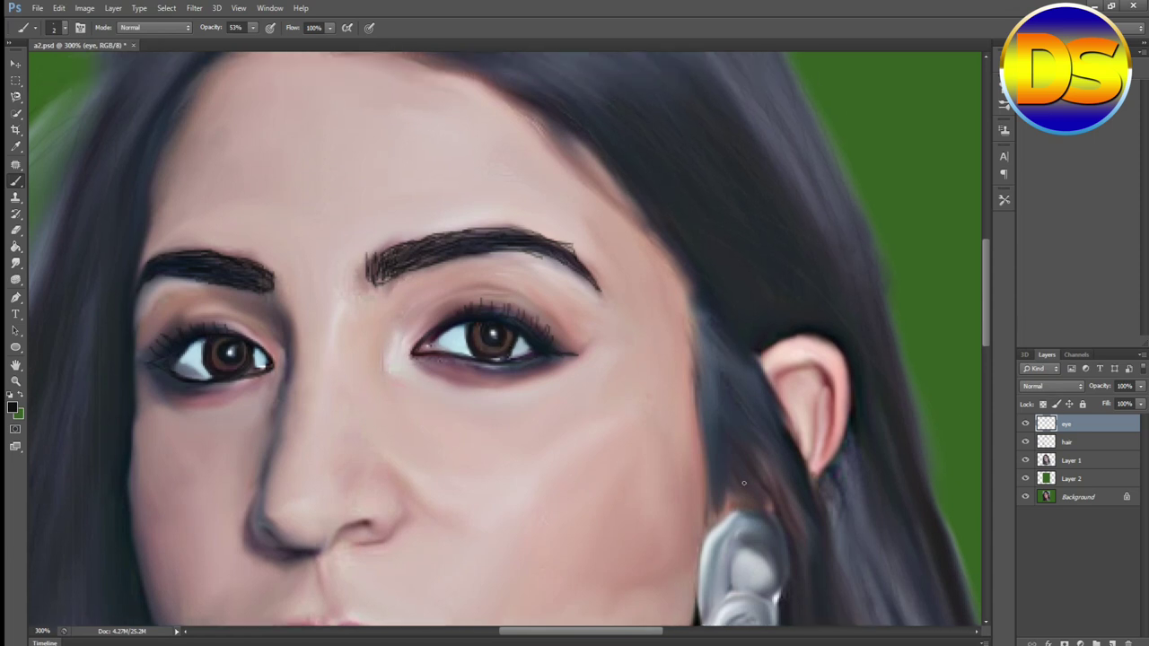
scroll(743, 483, "down", 2)
scroll(743, 483, "up", 4)
left_click(1140, 389)
left_click(1117, 404)
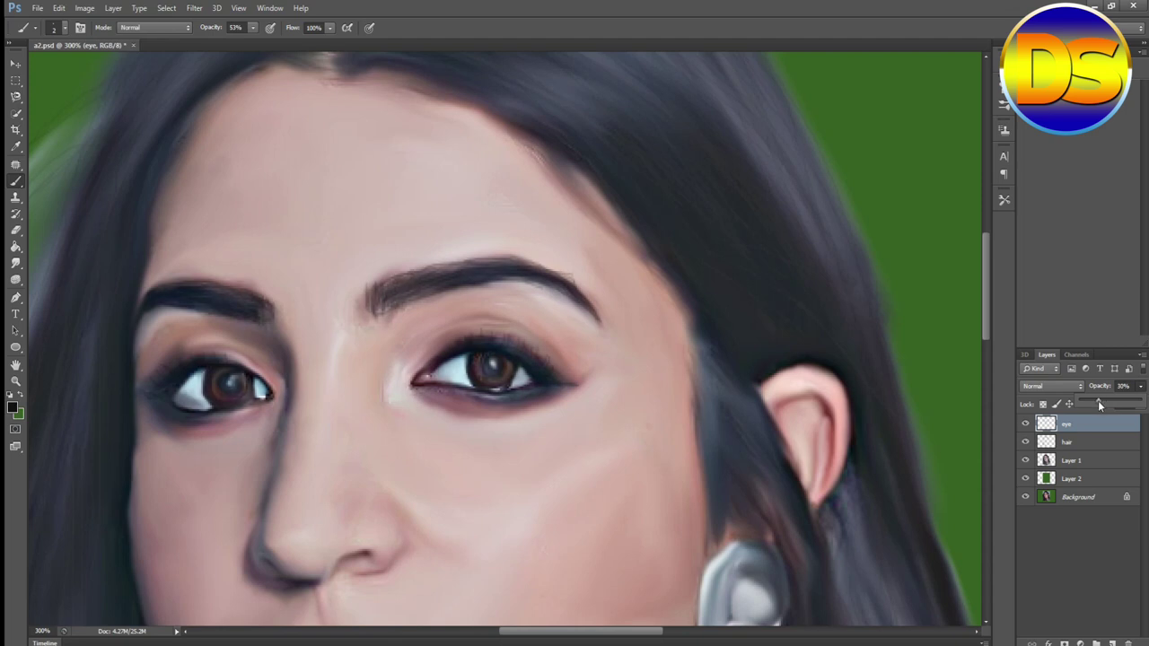
key("ctrl+minus")
key("ctrl+minus")
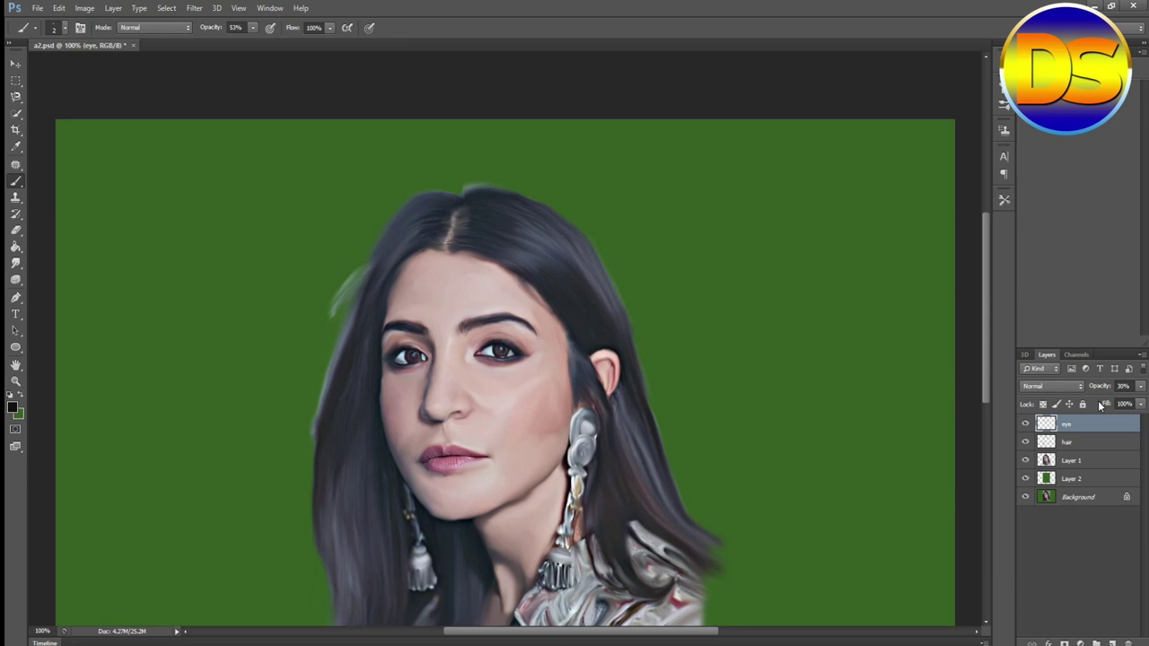
key("ctrl+plus")
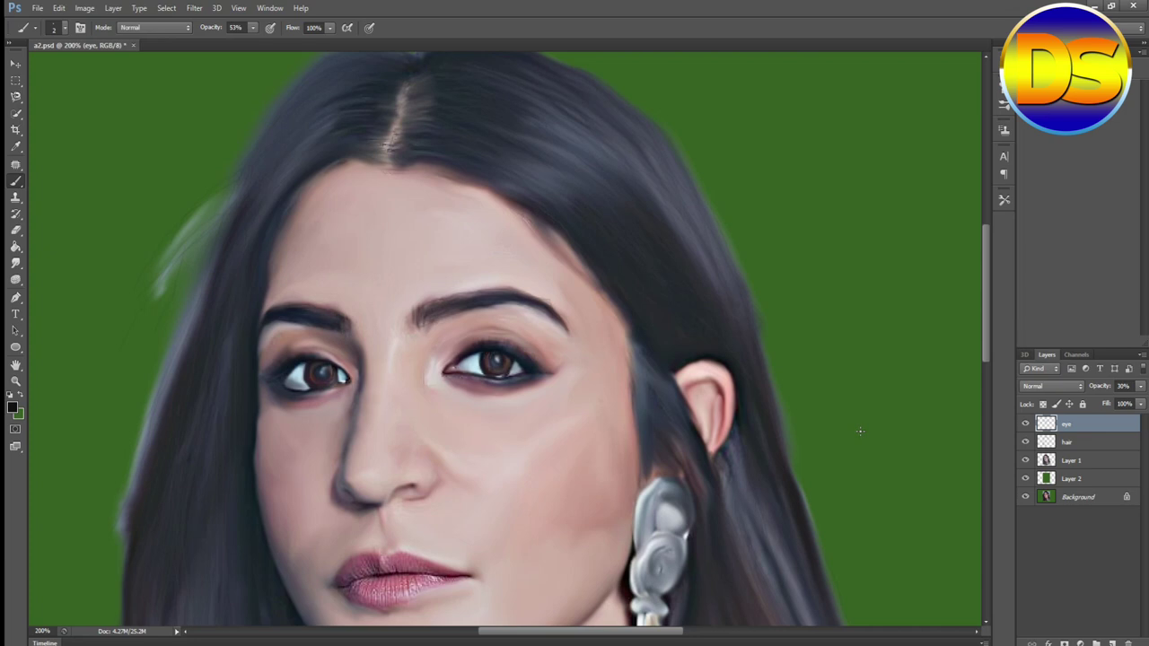
- Try the eye layer at 55% opacity and check the brows and lashes up close
left_click(1141, 386)
left_click_drag(1115, 403, 1122, 403)
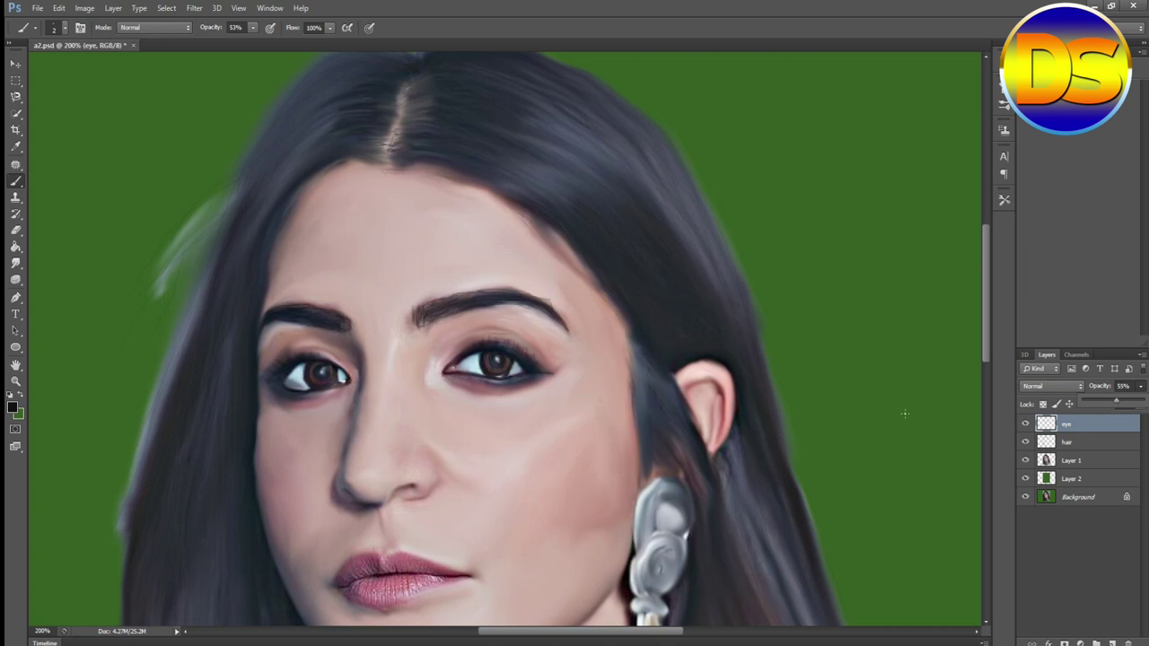
key("ctrl+plus")
key("ctrl+plus")
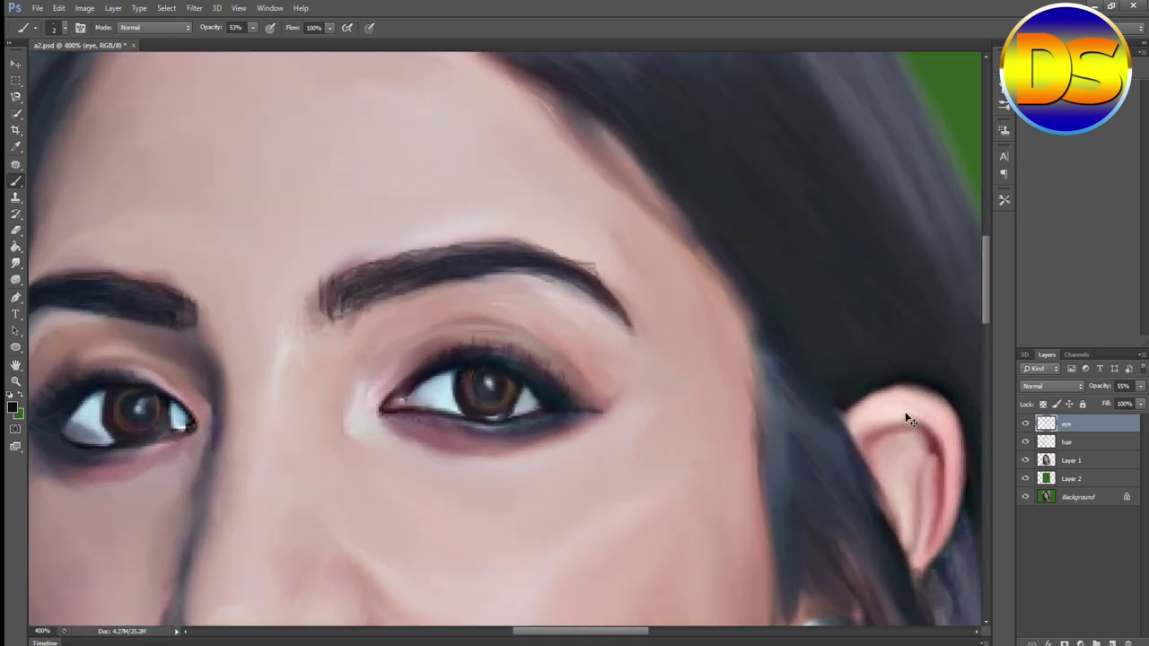
- Set the eye layer's opacity to 33%
key("ctrl+minus")
key("ctrl+minus")
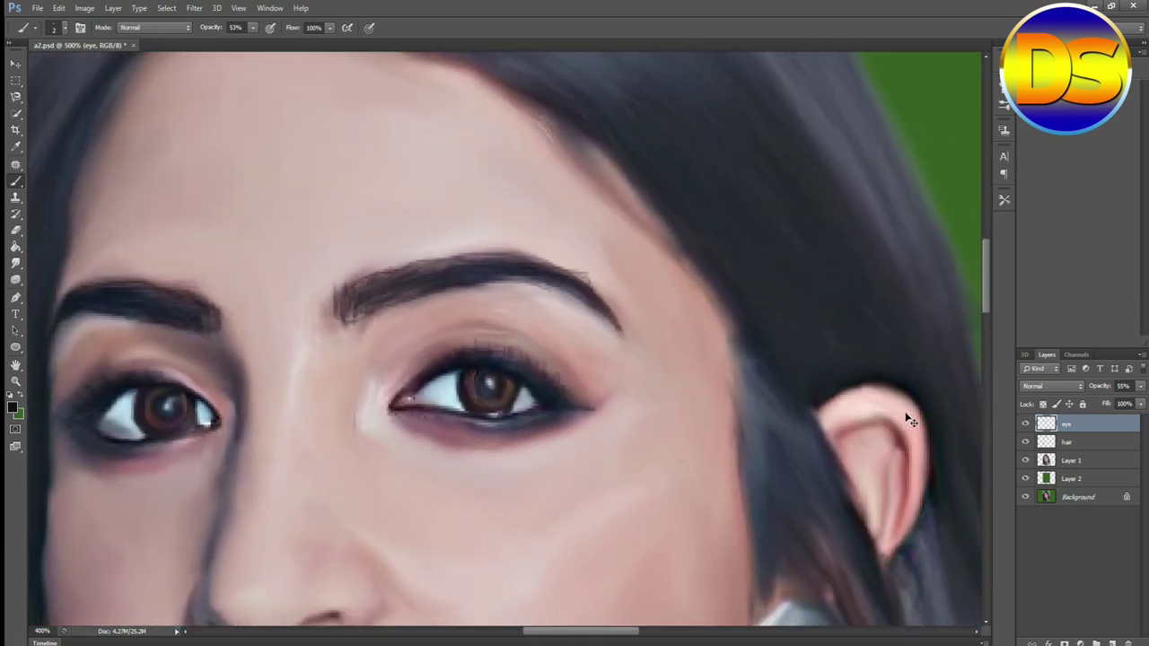
left_click(1142, 388)
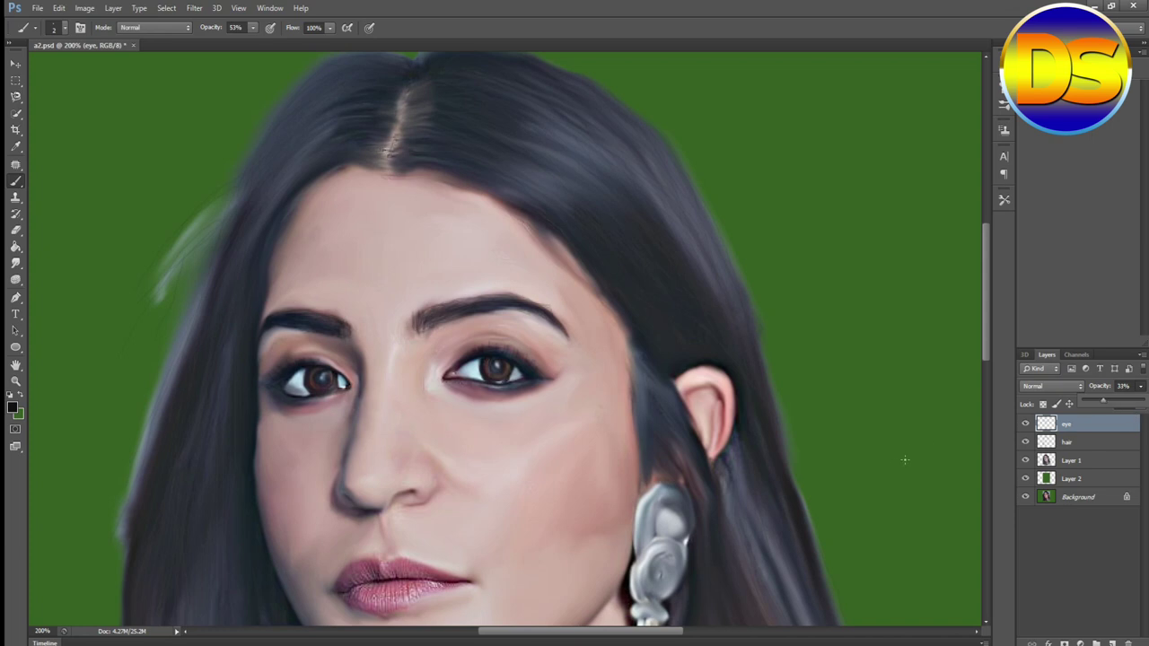
- Add a new layer named face above the eye layer and set its blend mode to Color
scroll(904, 459, "down", 5)
scroll(861, 408, "down", 10)
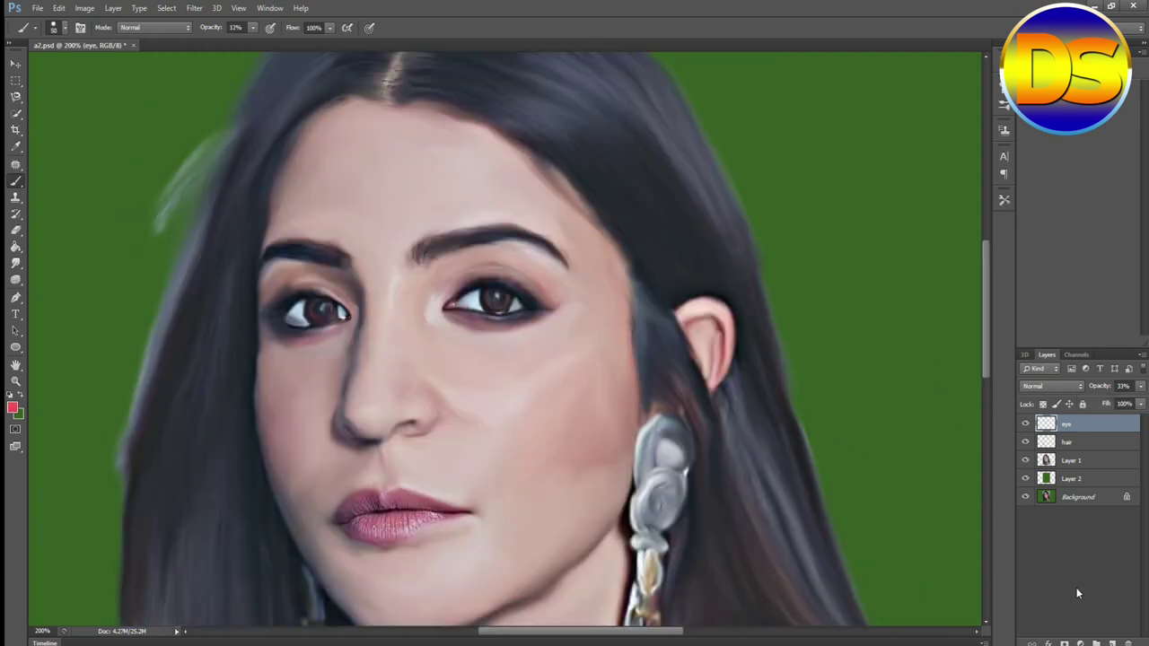
left_click(1111, 644)
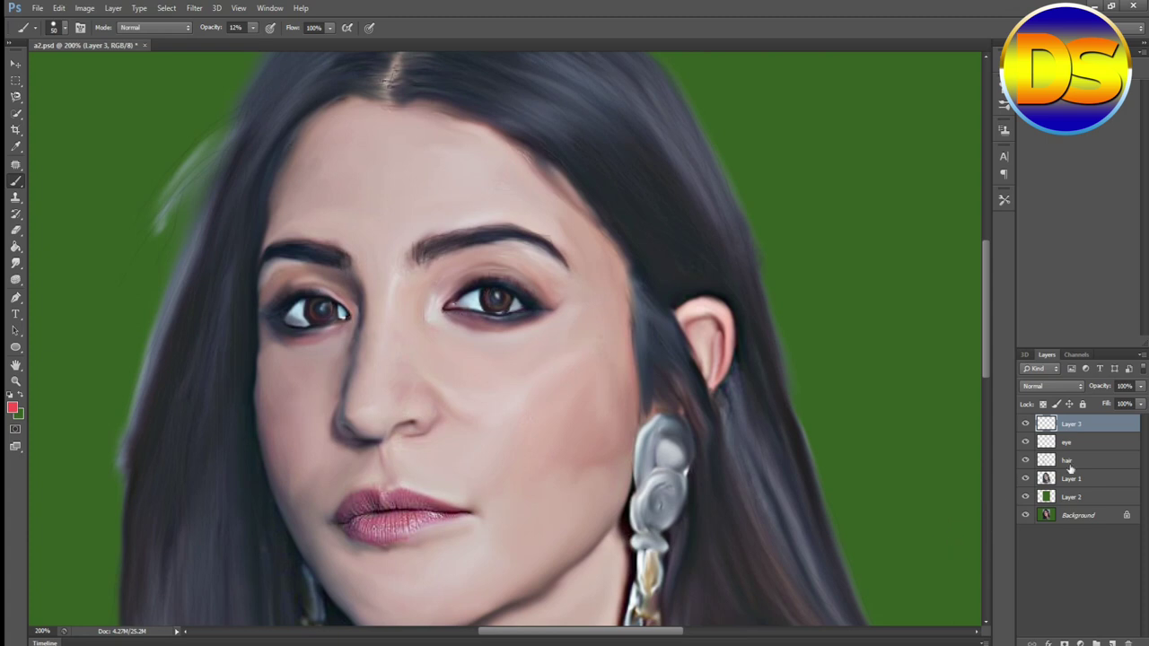
double_click(1070, 423)
type("face")
left_click(1127, 427)
left_click(1060, 388)
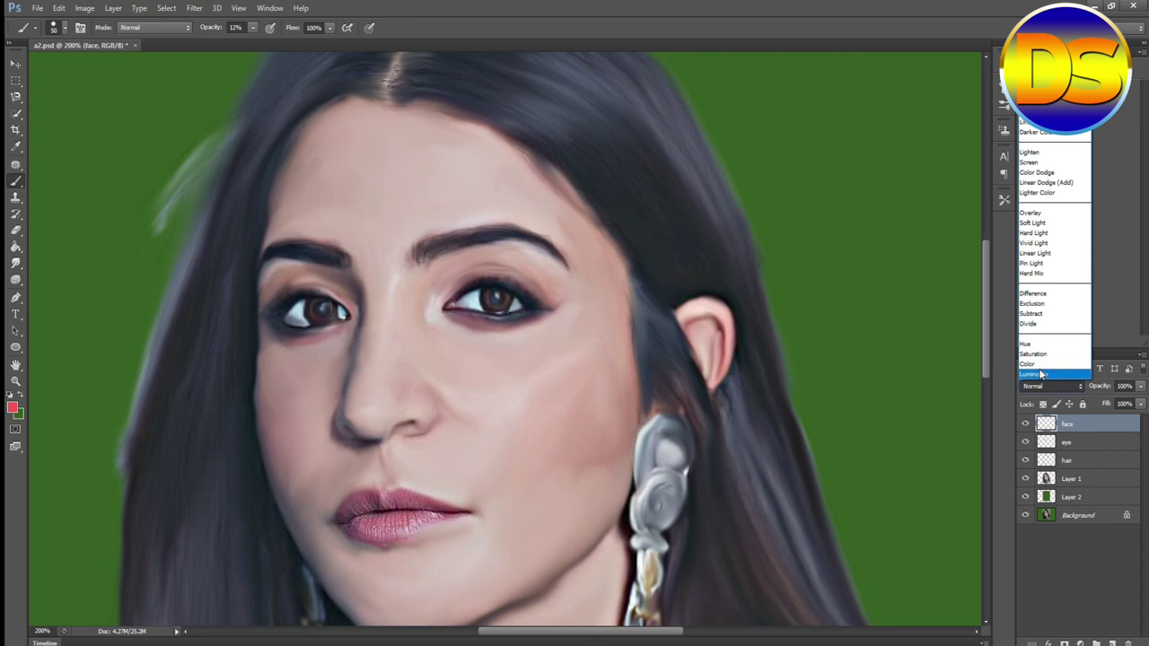
left_click(1041, 370)
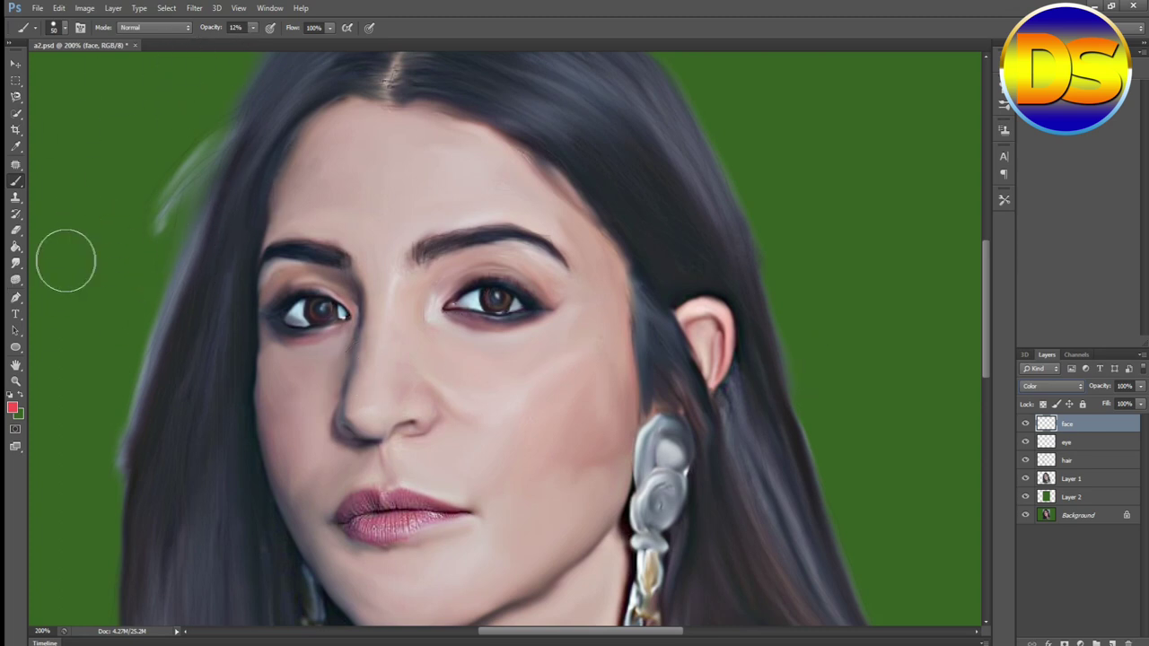
- Tint the cheek nearest the ear with light red using the size 50 brush at 12% opacity
mouse_move(584, 443)
left_mouse_down()
mouse_move(461, 374)
mouse_move(481, 384)
mouse_move(530, 368)
mouse_move(490, 401)
mouse_move(508, 416)
mouse_move(571, 377)
mouse_move(574, 360)
mouse_move(506, 455)
mouse_move(466, 353)
mouse_move(577, 414)
mouse_move(574, 394)
mouse_move(537, 474)
mouse_move(527, 372)
mouse_move(465, 367)
mouse_move(488, 391)
left_mouse_up()
key("ctrl+minus")
key("ctrl+minus")
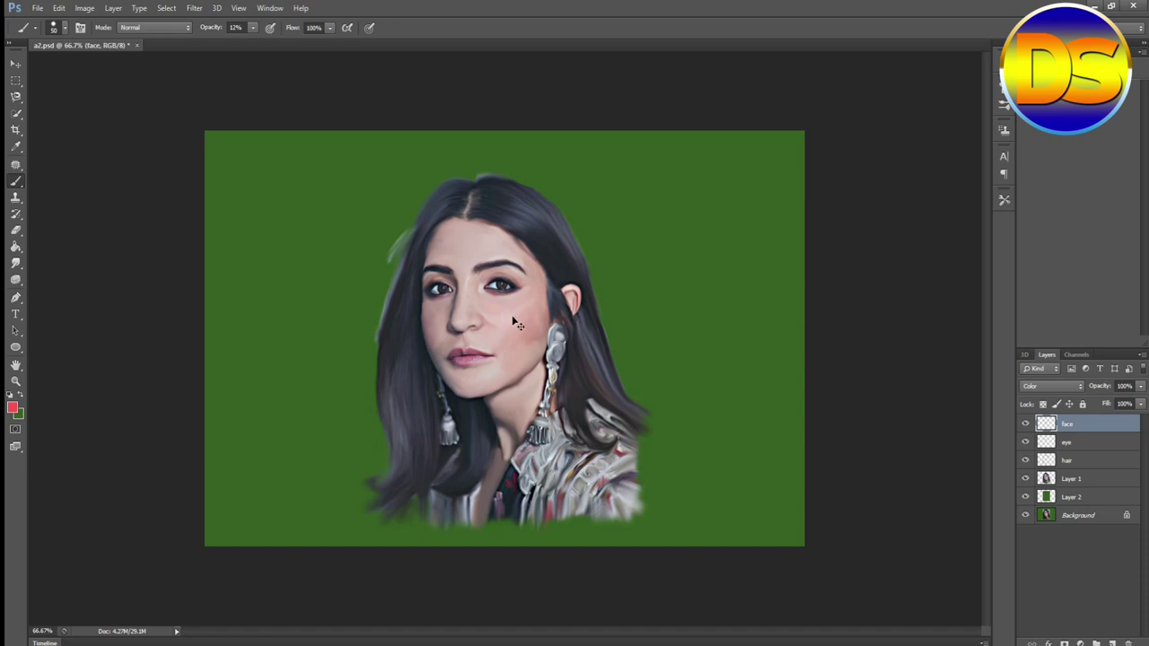
key("ctrl+minus")
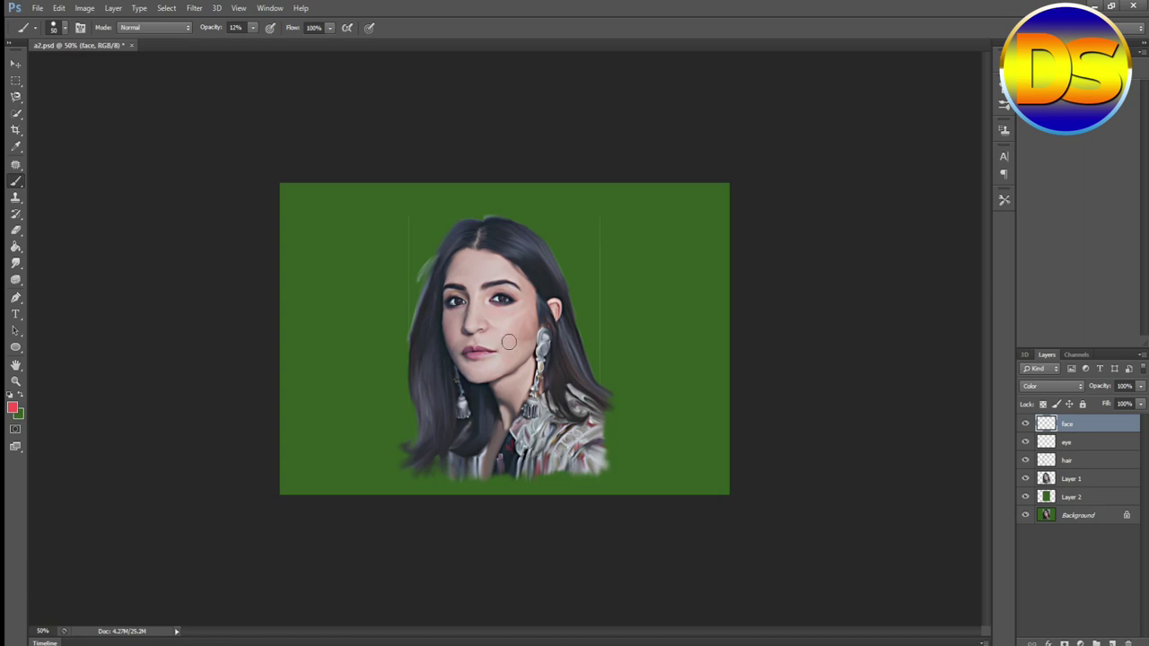
key("ctrl+plus")
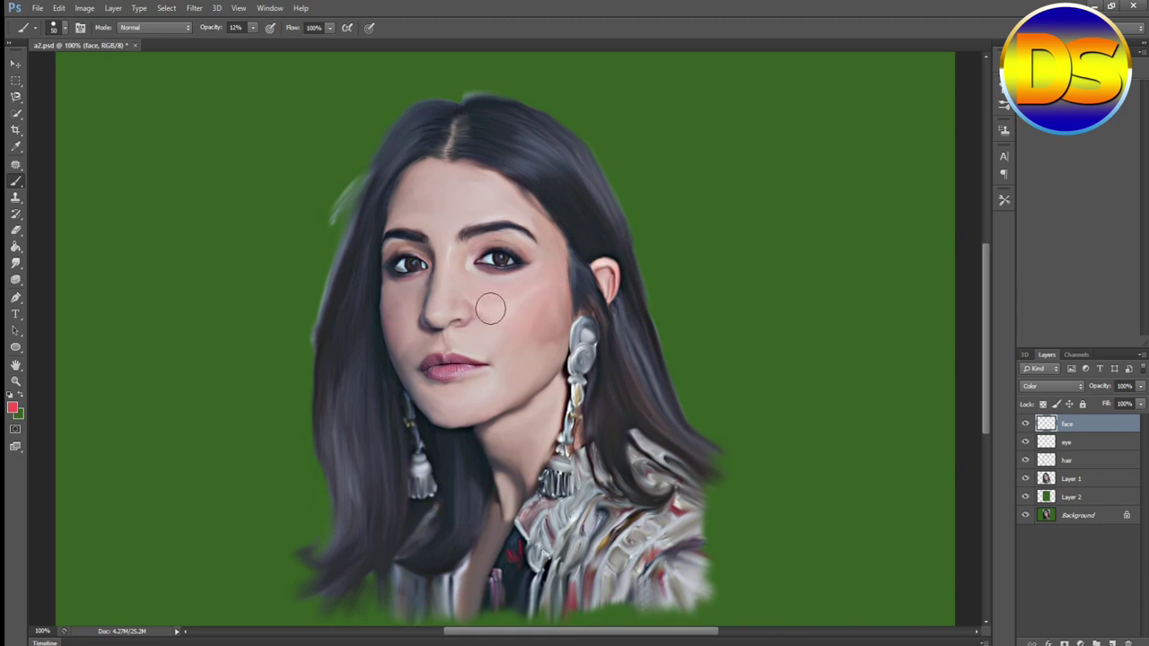
mouse_move(514, 335)
left_mouse_down()
mouse_move(555, 297)
mouse_move(541, 327)
left_mouse_up()
- Lower the brush opacity to 7% and tint the skin below the farther eye and across the forehead
left_click(252, 28)
left_click(251, 43)
mouse_move(392, 293)
left_mouse_down()
mouse_move(399, 326)
mouse_move(406, 299)
mouse_move(396, 340)
mouse_move(403, 299)
left_mouse_up()
left_click_drag(474, 210, 428, 207)
- Set the brush colour to dark red #9a4343 and tint the skin from the forehead down the nose
left_click(12, 409)
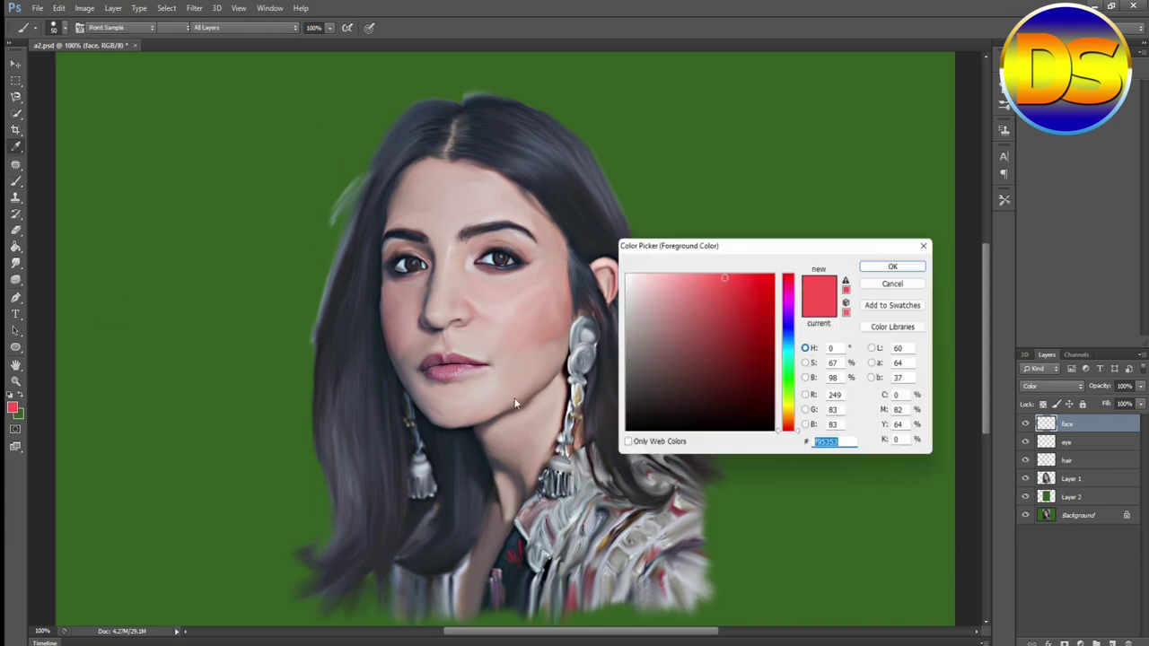
left_click(708, 336)
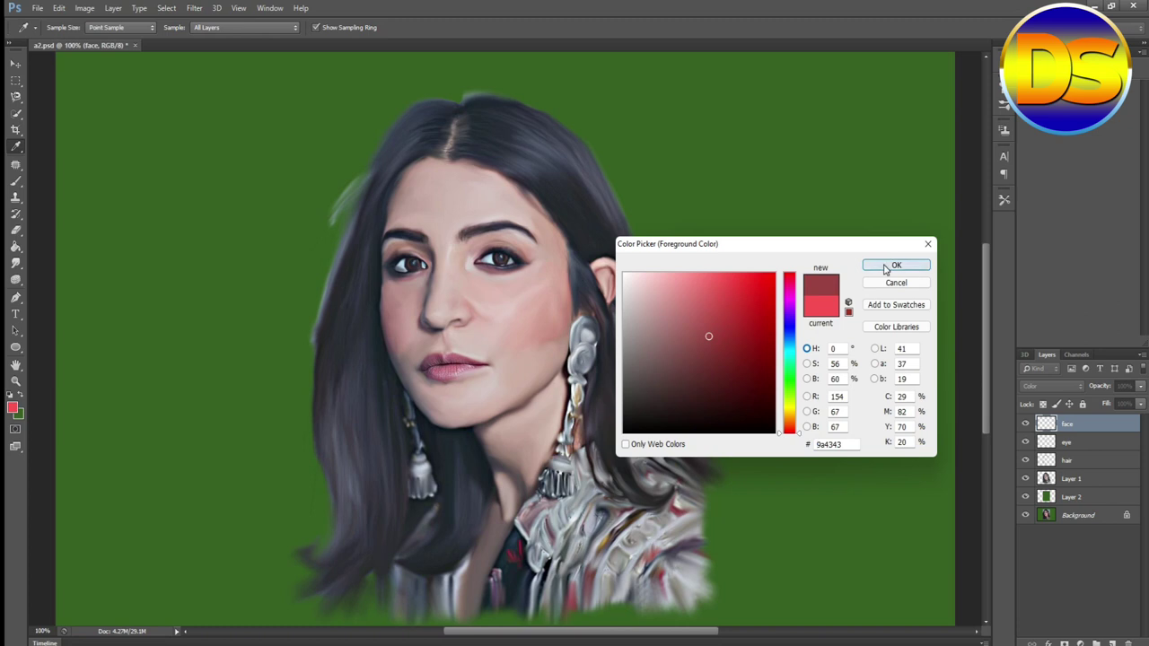
left_click(893, 265)
mouse_move(430, 207)
left_mouse_down()
mouse_move(484, 205)
mouse_move(480, 213)
mouse_move(435, 201)
mouse_move(473, 189)
mouse_move(424, 184)
mouse_move(496, 202)
mouse_move(455, 205)
mouse_move(498, 205)
mouse_move(416, 198)
mouse_move(467, 191)
mouse_move(410, 184)
mouse_move(463, 178)
mouse_move(413, 209)
mouse_move(492, 202)
mouse_move(439, 193)
mouse_move(479, 194)
mouse_move(458, 178)
mouse_move(441, 304)
left_mouse_up()
mouse_move(444, 251)
left_mouse_down()
mouse_move(440, 320)
mouse_move(440, 267)
mouse_move(439, 316)
mouse_move(449, 254)
left_mouse_up()
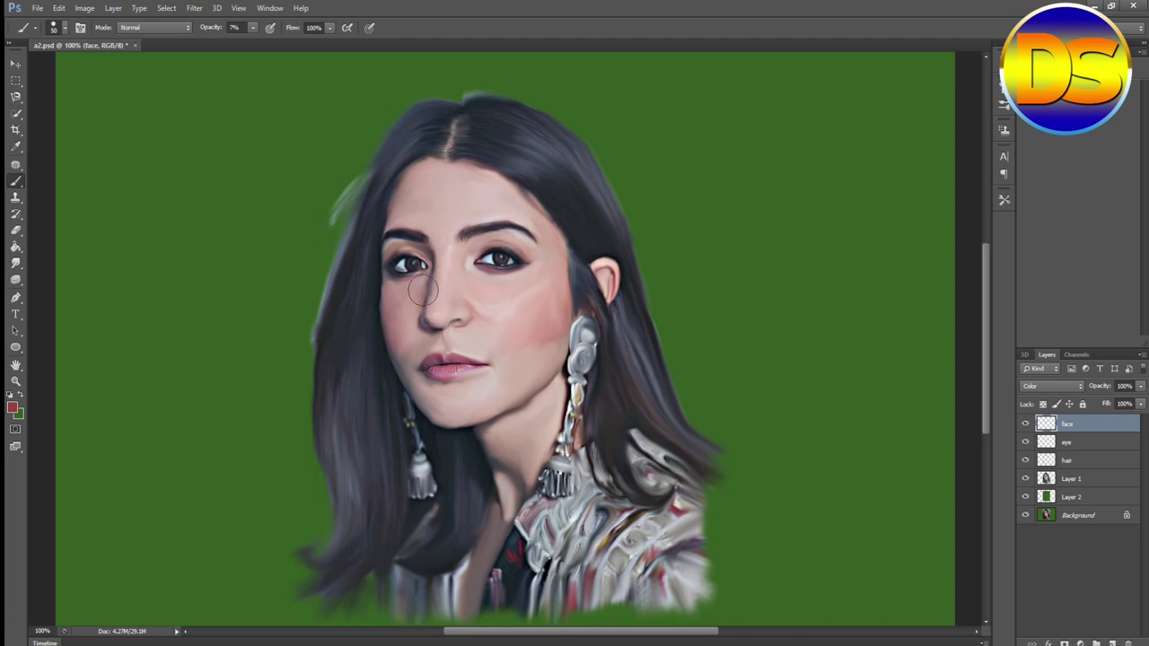
- Tint the forehead, the inner corner of the farther eye, the nose, the ear-side cheek and the jaw with the dark red
mouse_move(450, 182)
left_mouse_down()
mouse_move(430, 196)
mouse_move(465, 194)
mouse_move(454, 211)
mouse_move(480, 205)
left_mouse_up()
mouse_move(512, 314)
left_mouse_down()
mouse_move(554, 281)
mouse_move(501, 335)
mouse_move(533, 274)
mouse_move(486, 311)
mouse_move(490, 368)
mouse_move(551, 332)
mouse_move(446, 411)
mouse_move(515, 387)
mouse_move(491, 412)
mouse_move(441, 403)
mouse_move(482, 394)
mouse_move(436, 393)
mouse_move(453, 399)
mouse_move(503, 341)
mouse_move(495, 378)
mouse_move(490, 349)
mouse_move(452, 345)
mouse_move(468, 343)
mouse_move(452, 349)
mouse_move(458, 390)
mouse_move(437, 426)
mouse_move(412, 402)
mouse_move(455, 422)
mouse_move(548, 368)
mouse_move(522, 383)
mouse_move(400, 390)
mouse_move(462, 407)
mouse_move(444, 404)
mouse_move(511, 405)
left_mouse_up()
scroll(511, 403, "up", 2)
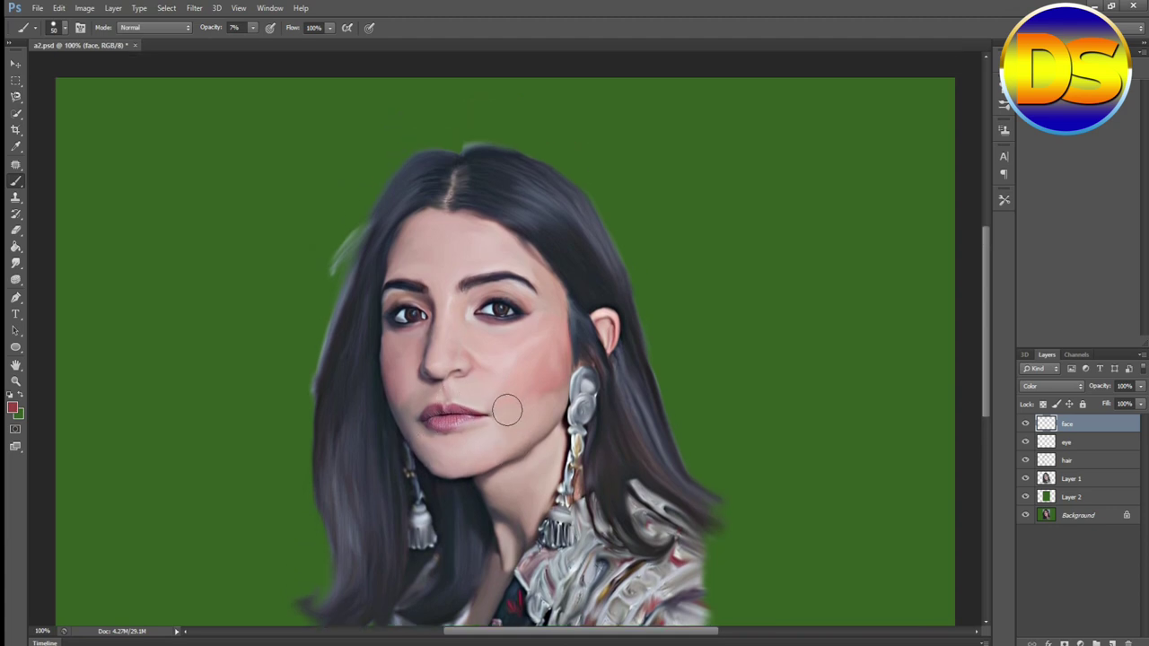
mouse_move(420, 295)
left_mouse_down()
mouse_move(450, 315)
mouse_move(412, 281)
mouse_move(483, 285)
mouse_move(477, 299)
mouse_move(435, 305)
left_mouse_up()
mouse_move(446, 360)
left_mouse_down()
mouse_move(408, 441)
mouse_move(429, 383)
mouse_move(476, 397)
mouse_move(483, 417)
mouse_move(445, 457)
mouse_move(498, 445)
mouse_move(489, 460)
mouse_move(538, 463)
mouse_move(546, 451)
mouse_move(549, 461)
mouse_move(511, 467)
mouse_move(509, 507)
mouse_move(541, 468)
mouse_move(526, 485)
mouse_move(503, 479)
mouse_move(533, 450)
mouse_move(568, 439)
left_mouse_up()
- Compare the tinted face with the whole portrait at several magnifications
scroll(439, 377, "down", 2)
key("ctrl+plus")
key("ctrl+minus")
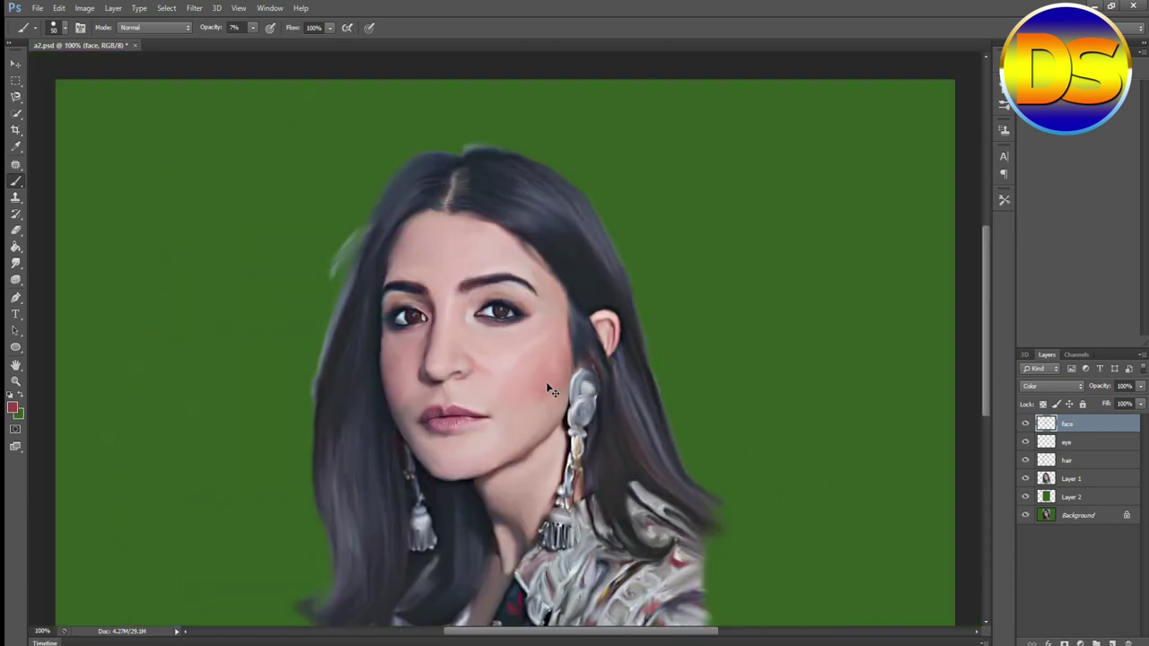
key("ctrl+minus")
key("ctrl+minus")
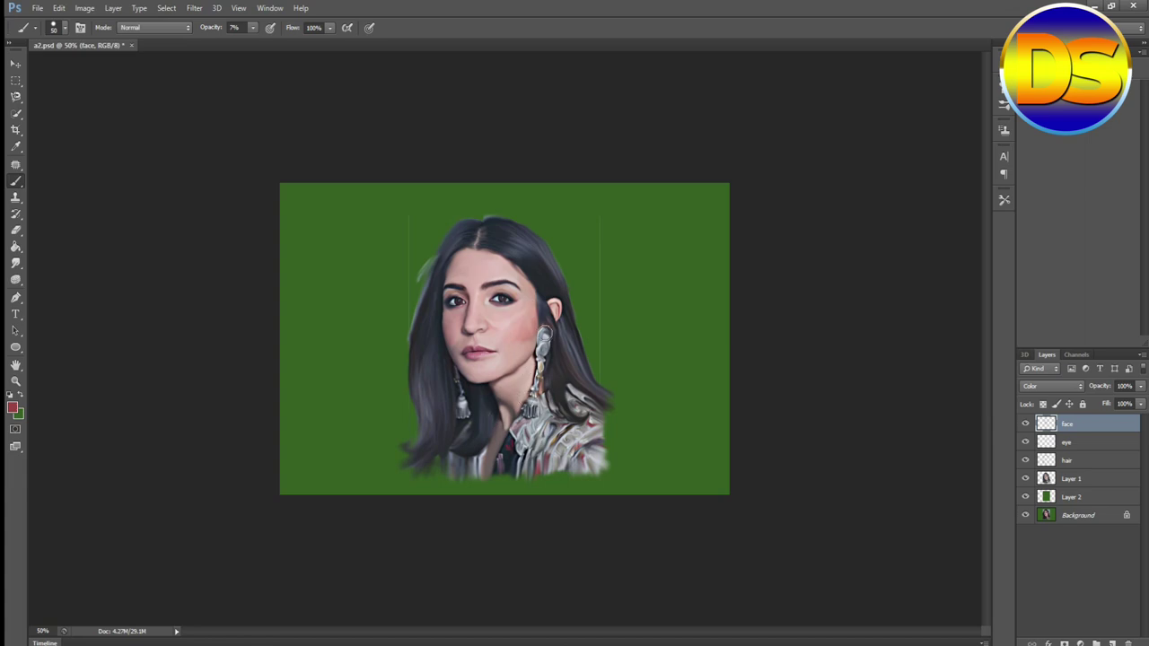
key("ctrl+plus")
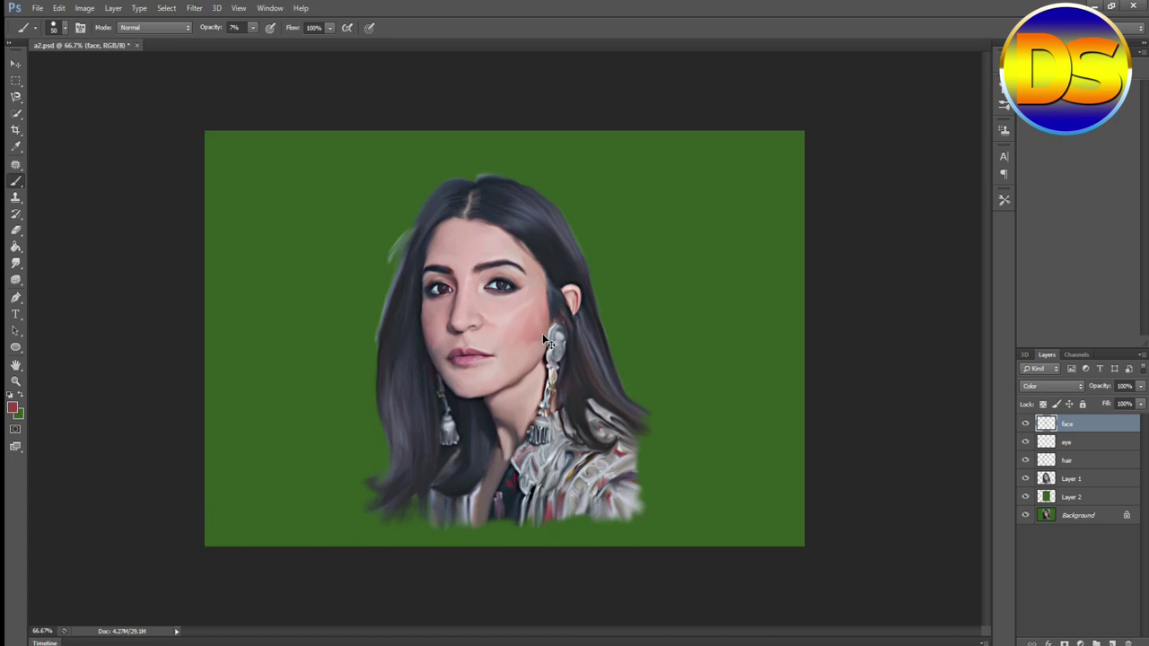
key("ctrl+plus")
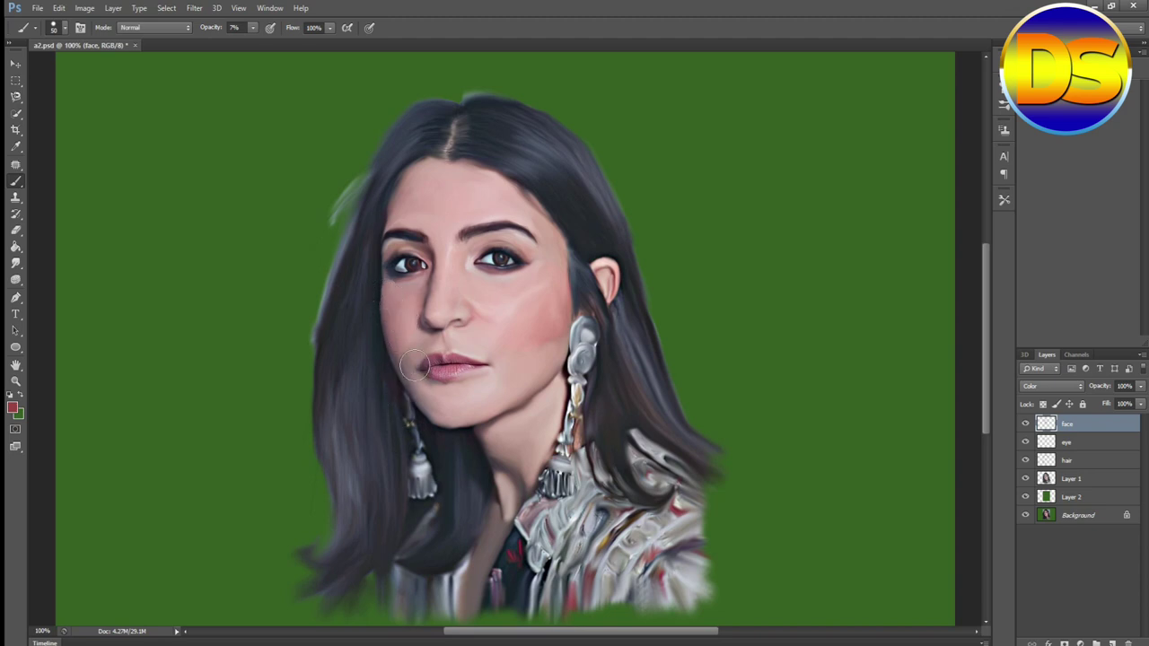
- Set the brush colour to pale pink #ddbab6 and soften both cheeks, the forehead, nose and chin, reducing the brush size to 40
left_click(13, 408)
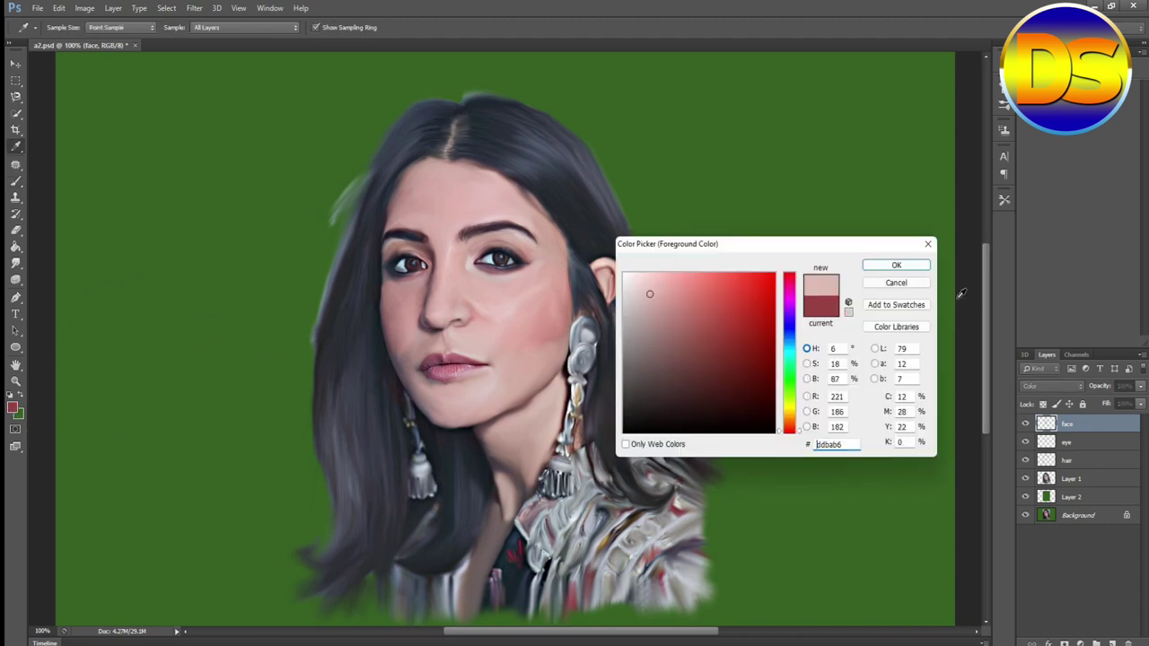
left_click(881, 266)
left_click_drag(395, 342, 410, 343)
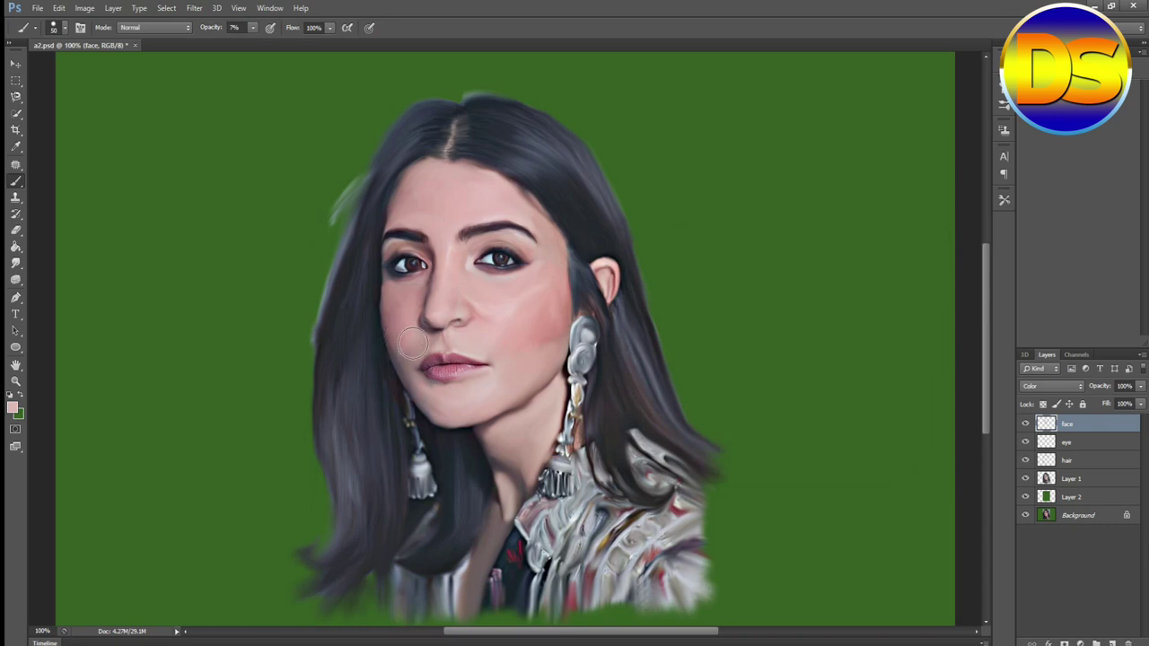
key("[")
mouse_move(526, 325)
left_mouse_down()
mouse_move(564, 319)
mouse_move(547, 329)
mouse_move(549, 346)
mouse_move(560, 304)
mouse_move(525, 333)
mouse_move(512, 323)
mouse_move(539, 296)
mouse_move(530, 310)
mouse_move(564, 287)
mouse_move(576, 297)
mouse_move(510, 349)
mouse_move(540, 315)
mouse_move(579, 314)
mouse_move(559, 330)
mouse_move(571, 286)
mouse_move(564, 309)
mouse_move(558, 293)
mouse_move(519, 337)
mouse_move(546, 326)
mouse_move(507, 356)
mouse_move(543, 352)
mouse_move(534, 357)
mouse_move(549, 327)
mouse_move(583, 310)
mouse_move(539, 347)
left_mouse_up()
left_click_drag(383, 294, 385, 303)
mouse_move(450, 199)
left_mouse_down()
mouse_move(404, 184)
mouse_move(391, 221)
mouse_move(426, 234)
mouse_move(475, 209)
mouse_move(449, 242)
mouse_move(447, 289)
left_mouse_up()
left_click_drag(495, 388, 461, 405)
- Sample pale pink #dabdb9 from the facial skin as the brush colour and review the tinted portrait as a whole
left_click(13, 407)
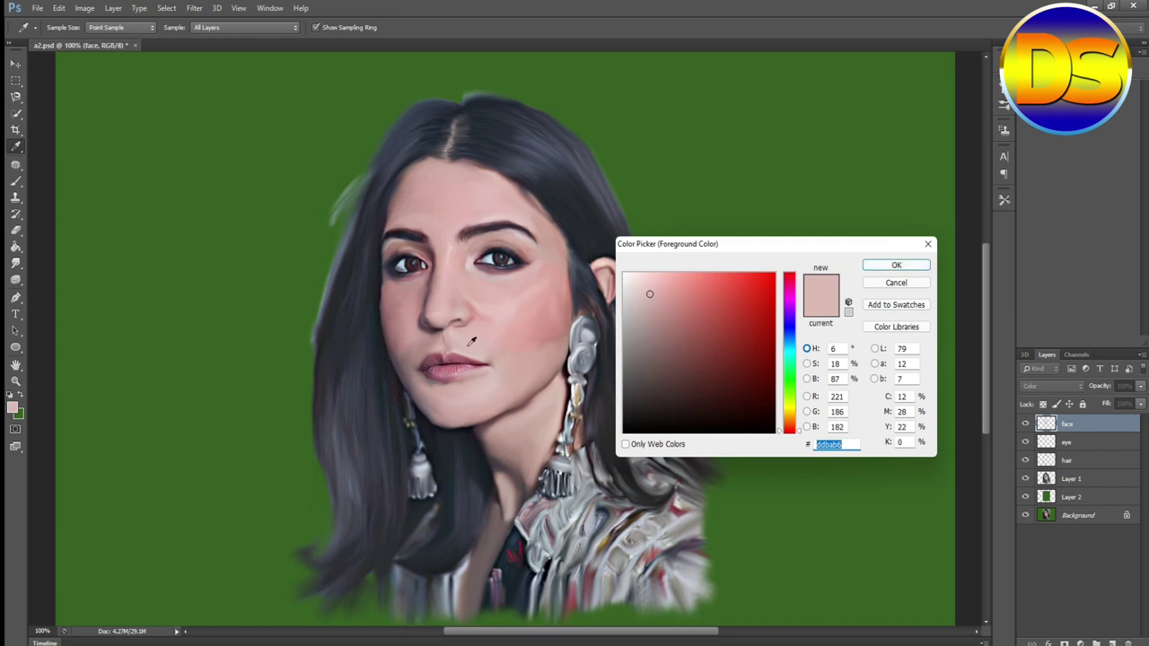
left_click(896, 266)
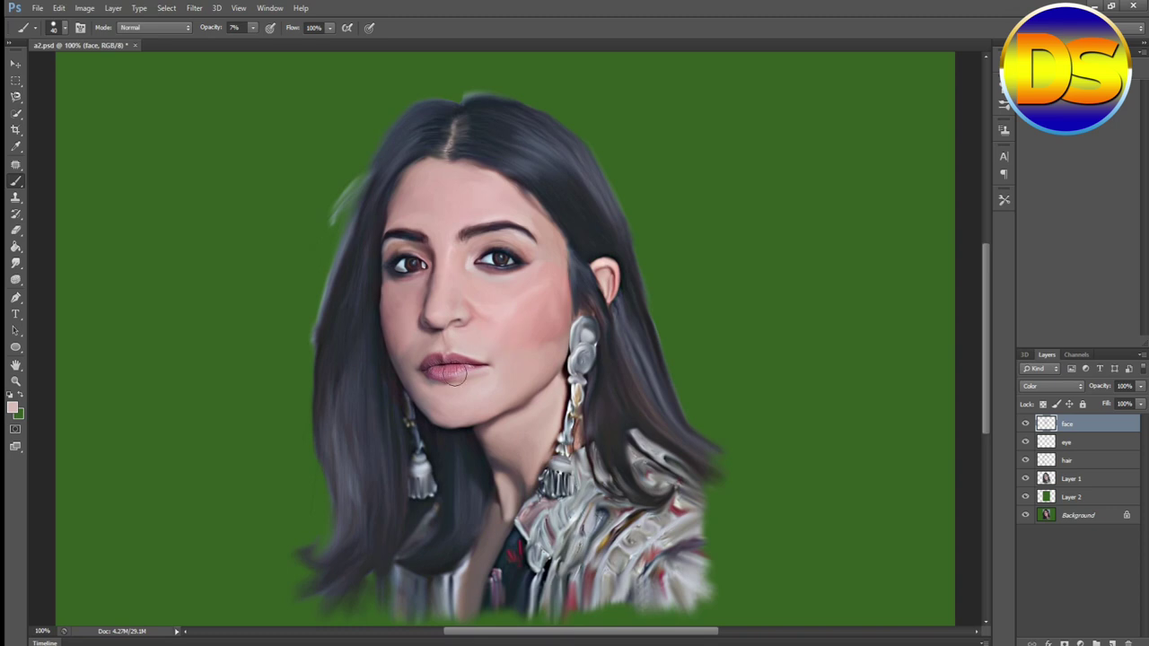
key("ctrl+minus")
key("ctrl+minus")
key("ctrl+minus")
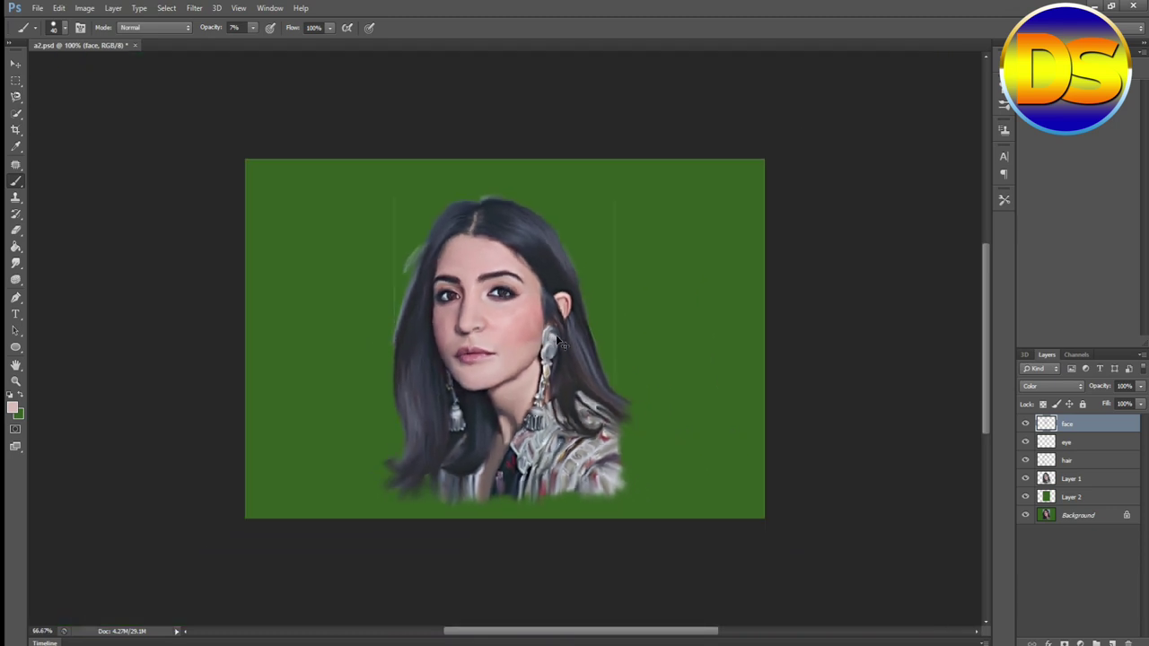
key("ctrl+minus")
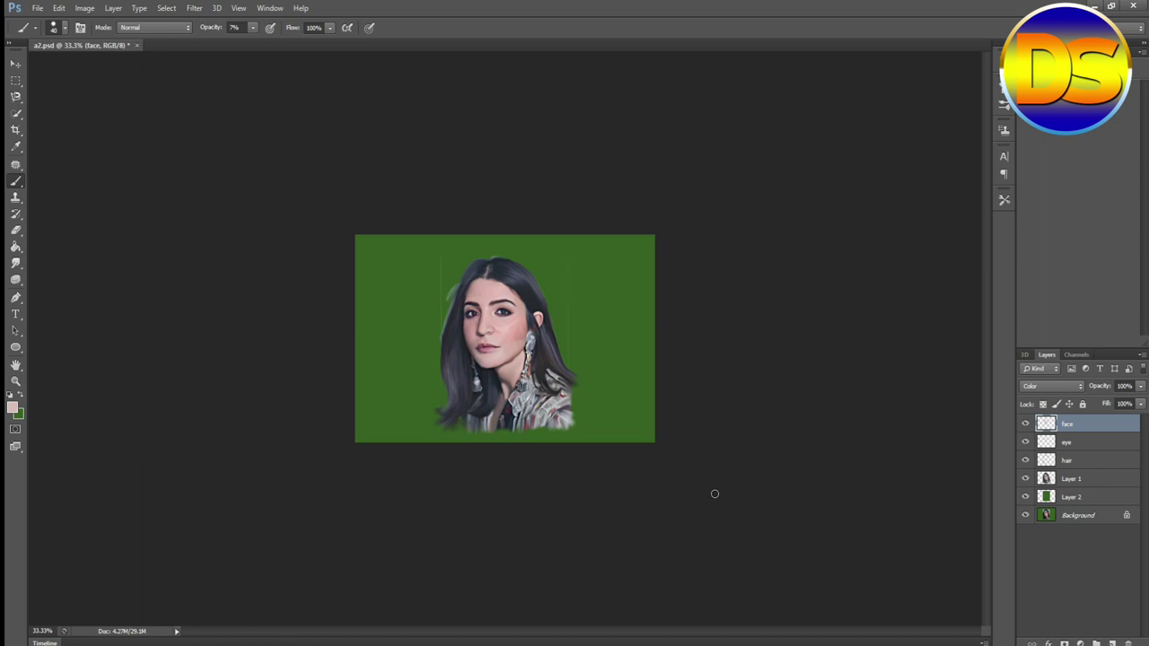
key("ctrl+plus")
key("ctrl+plus")
key("ctrl+plus")
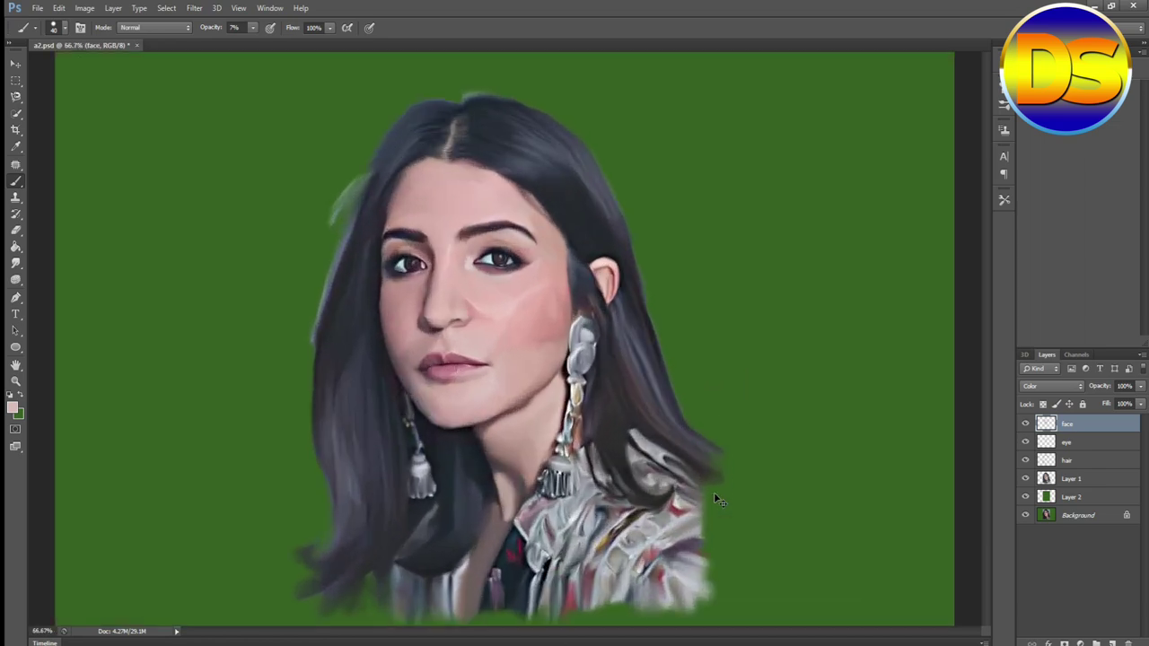
- Delete the face layer with all its tint strokes
right_click(1087, 429)
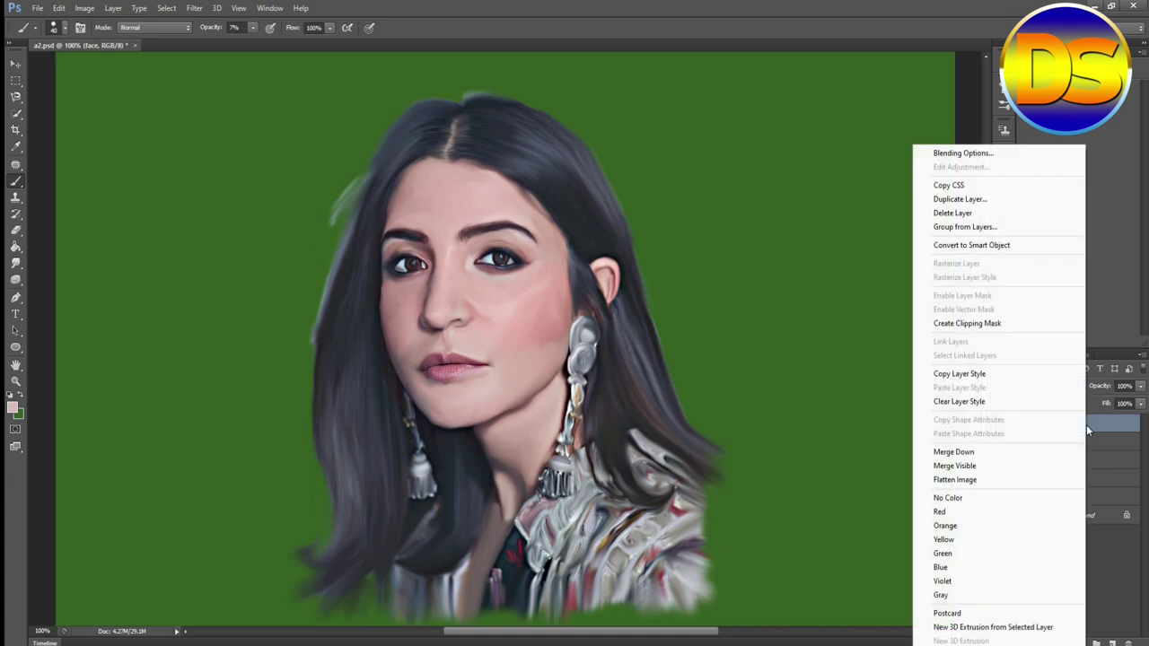
left_click(953, 213)
left_click(519, 249)
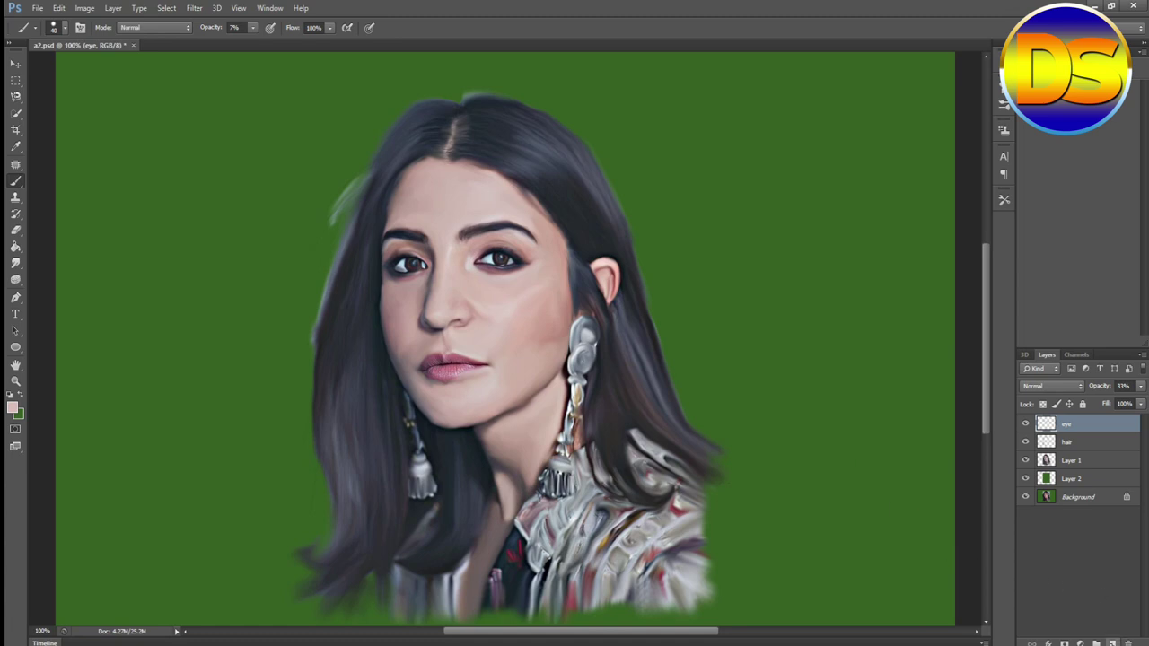
- Create a fresh layer above the eye layer, name it face and set its blend mode to Color
left_click(1111, 643)
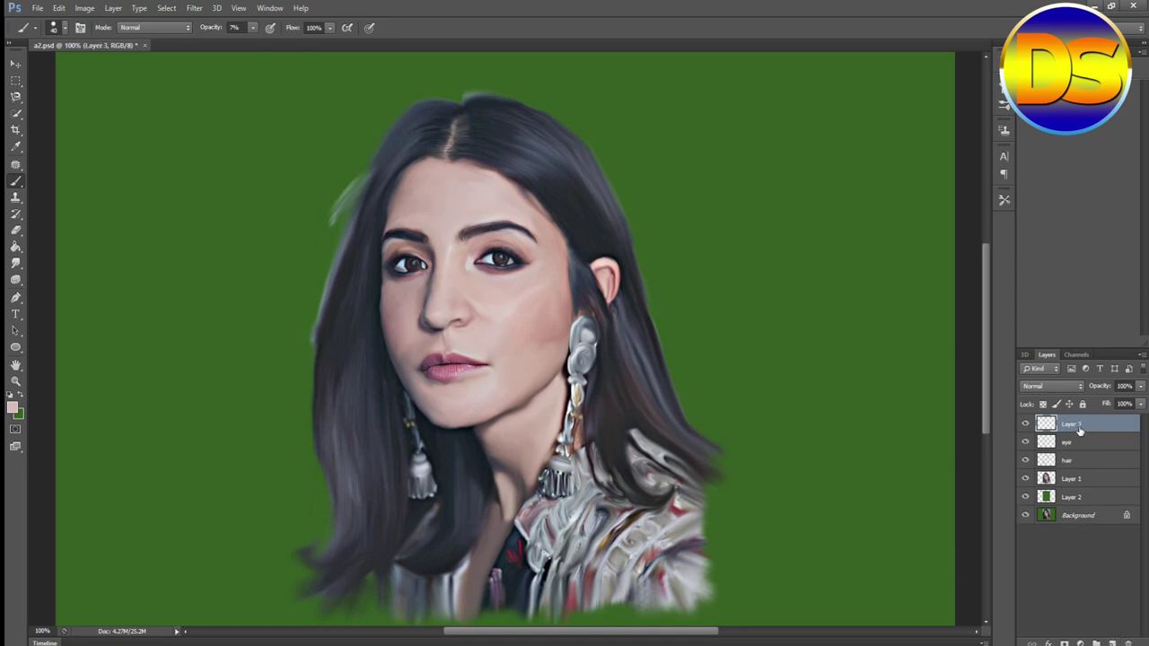
double_click(1072, 424)
key("Return")
left_click(1047, 388)
left_click(1032, 370)
- Set the brush colour to dark red #902d2d and the brush opacity to 8%
left_click(253, 28)
left_click_drag(255, 42, 259, 43)
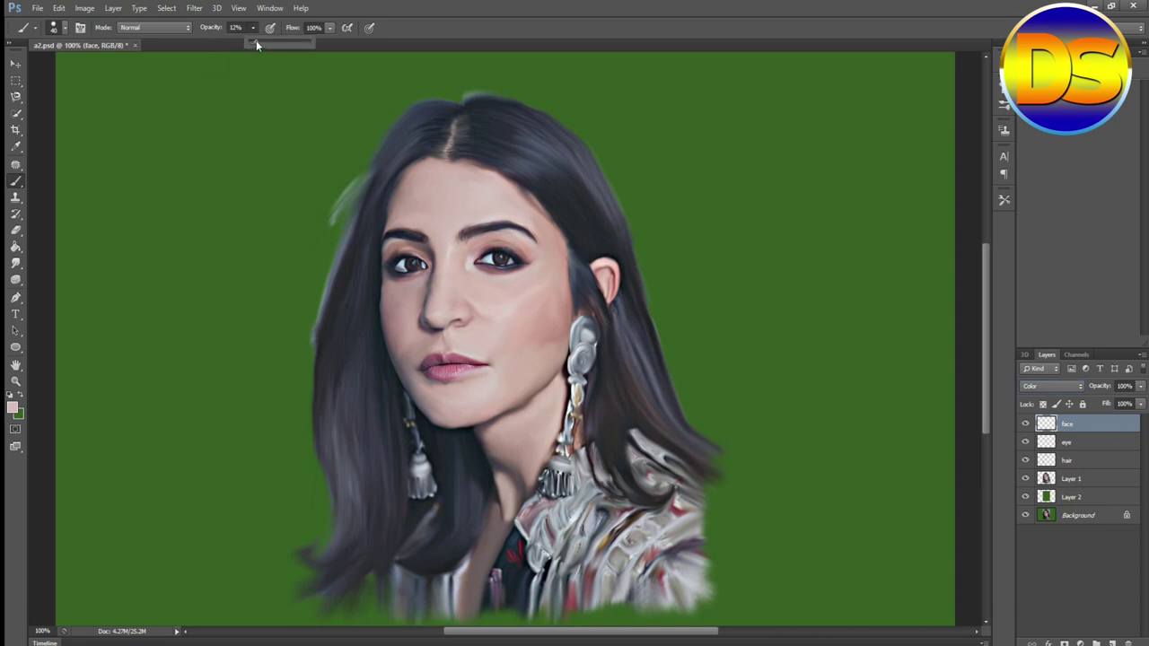
left_click(13, 408)
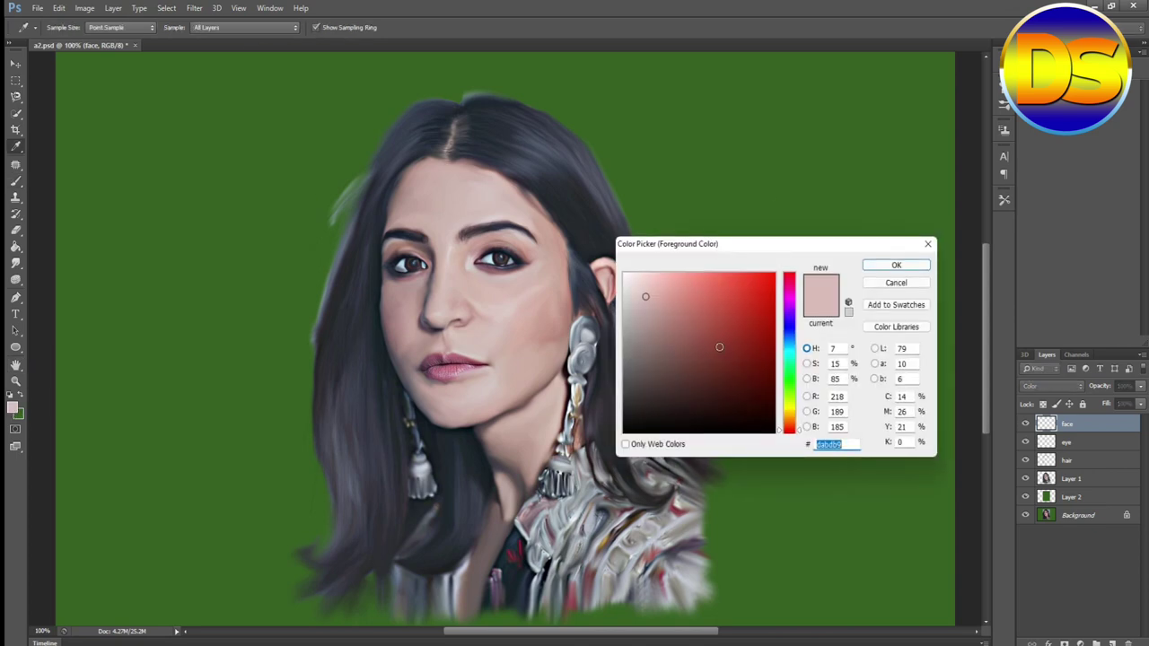
left_click_drag(791, 306, 790, 267)
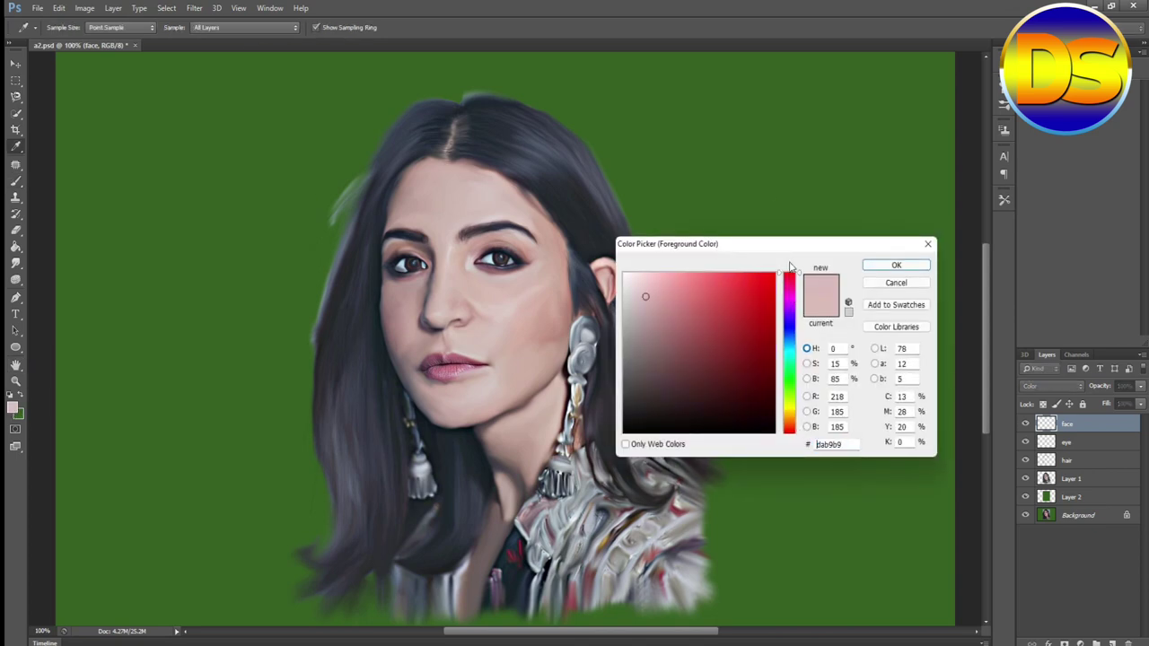
left_click(727, 339)
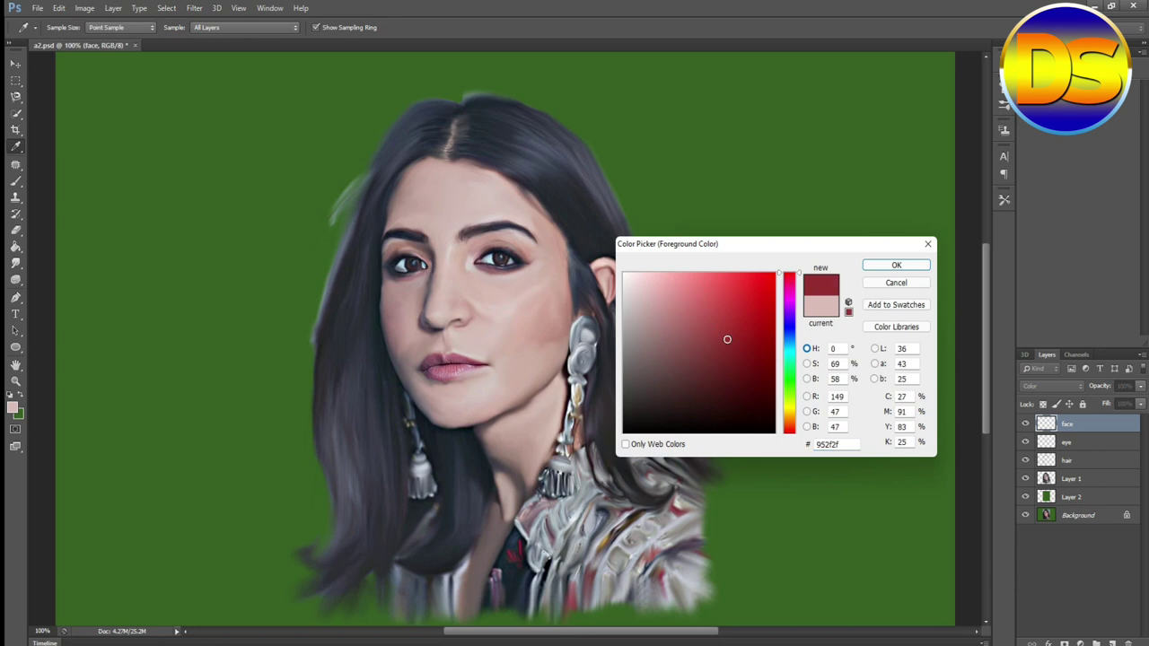
left_click(895, 264)
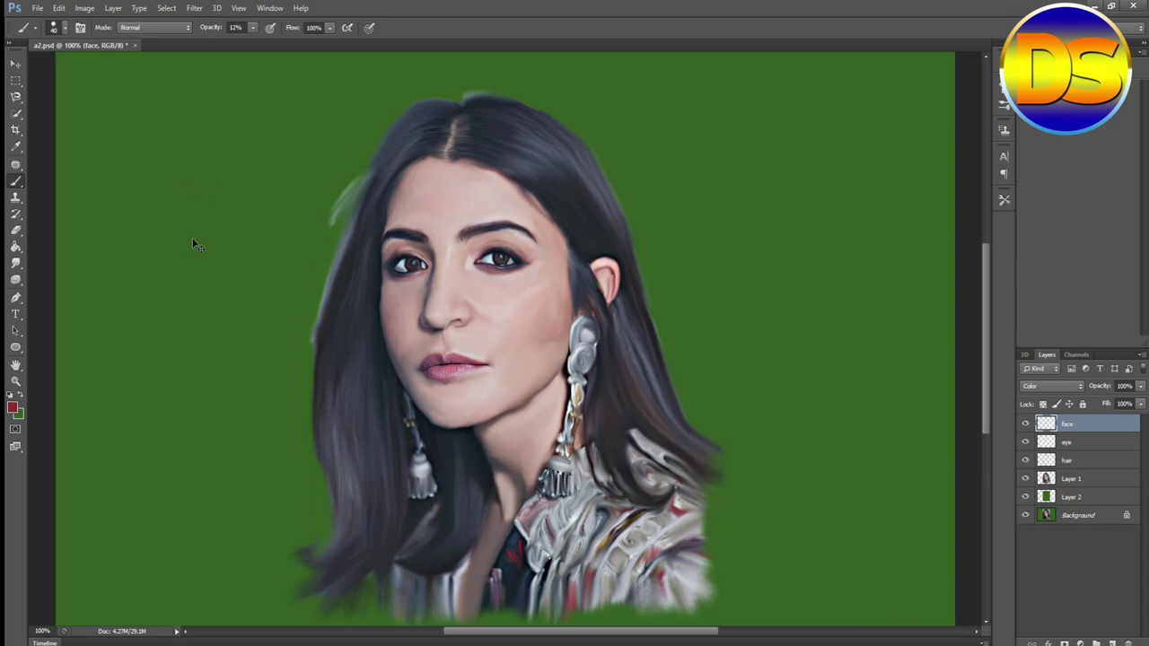
left_click(253, 27)
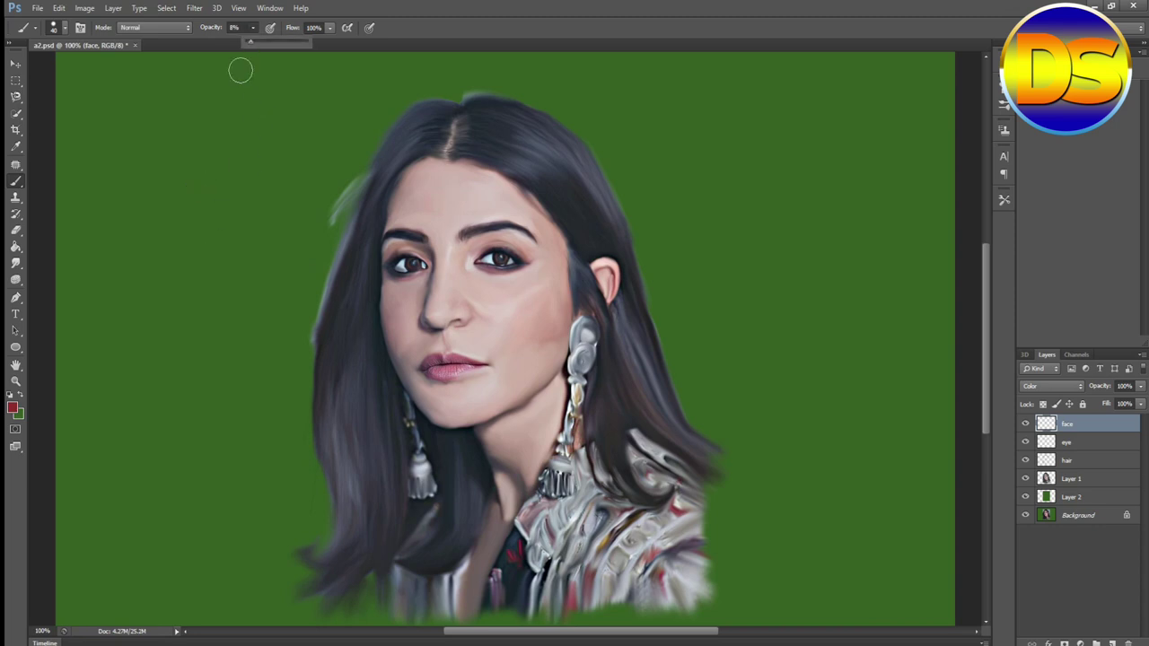
- Tint the forehead with faint dark red strokes on the face layer using the size 40 brush
left_click(440, 204)
left_click_drag(452, 198, 419, 196)
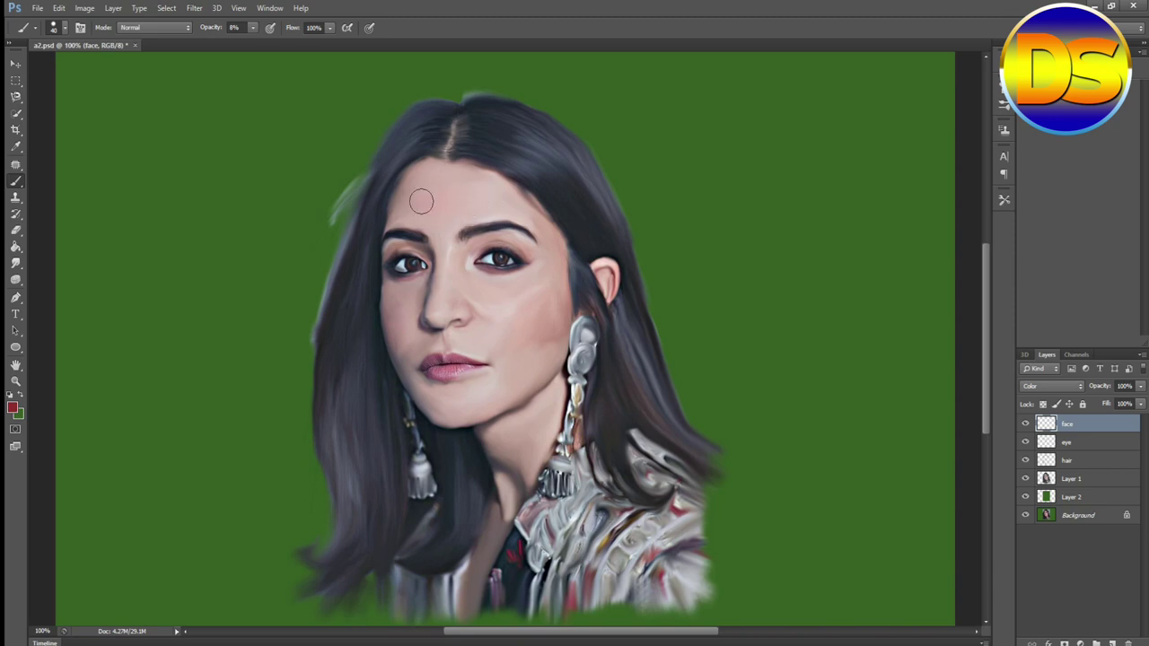
mouse_move(434, 190)
left_mouse_down()
mouse_move(442, 217)
mouse_move(456, 212)
mouse_move(490, 178)
mouse_move(447, 184)
mouse_move(468, 205)
left_mouse_up()
mouse_move(516, 301)
left_mouse_down()
mouse_move(479, 296)
mouse_move(524, 280)
mouse_move(484, 287)
mouse_move(540, 276)
mouse_move(475, 304)
mouse_move(465, 296)
mouse_move(484, 307)
mouse_move(456, 291)
mouse_move(491, 308)
mouse_move(438, 266)
mouse_move(433, 312)
mouse_move(446, 195)
mouse_move(443, 296)
mouse_move(443, 217)
mouse_move(479, 193)
mouse_move(466, 189)
mouse_move(477, 195)
mouse_move(450, 207)
mouse_move(420, 202)
mouse_move(446, 207)
mouse_move(427, 193)
mouse_move(396, 212)
mouse_move(489, 205)
mouse_move(441, 183)
mouse_move(407, 201)
mouse_move(443, 215)
mouse_move(475, 205)
left_mouse_up()
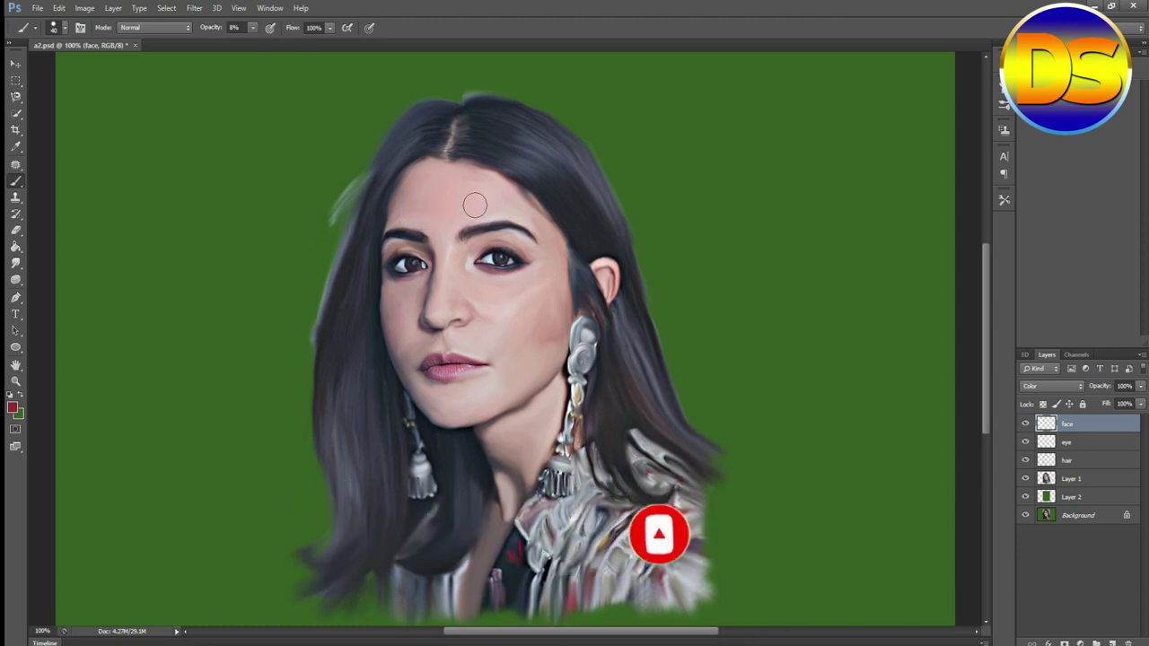
key("ctrl+minus")
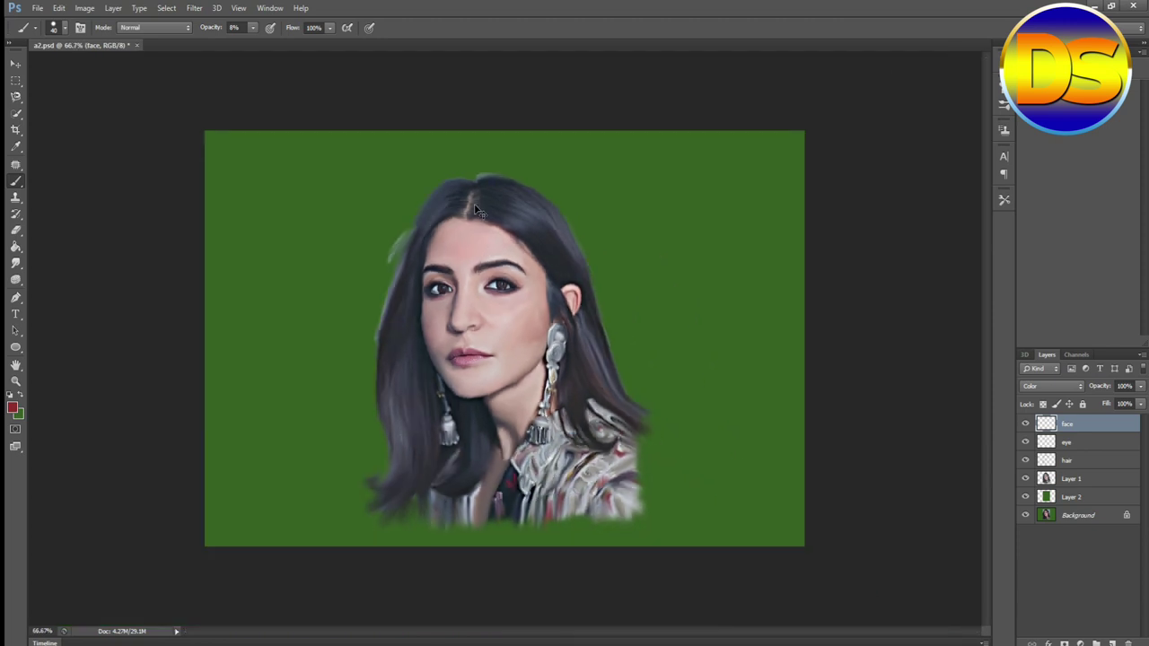
key("ctrl+plus")
key("ctrl+plus")
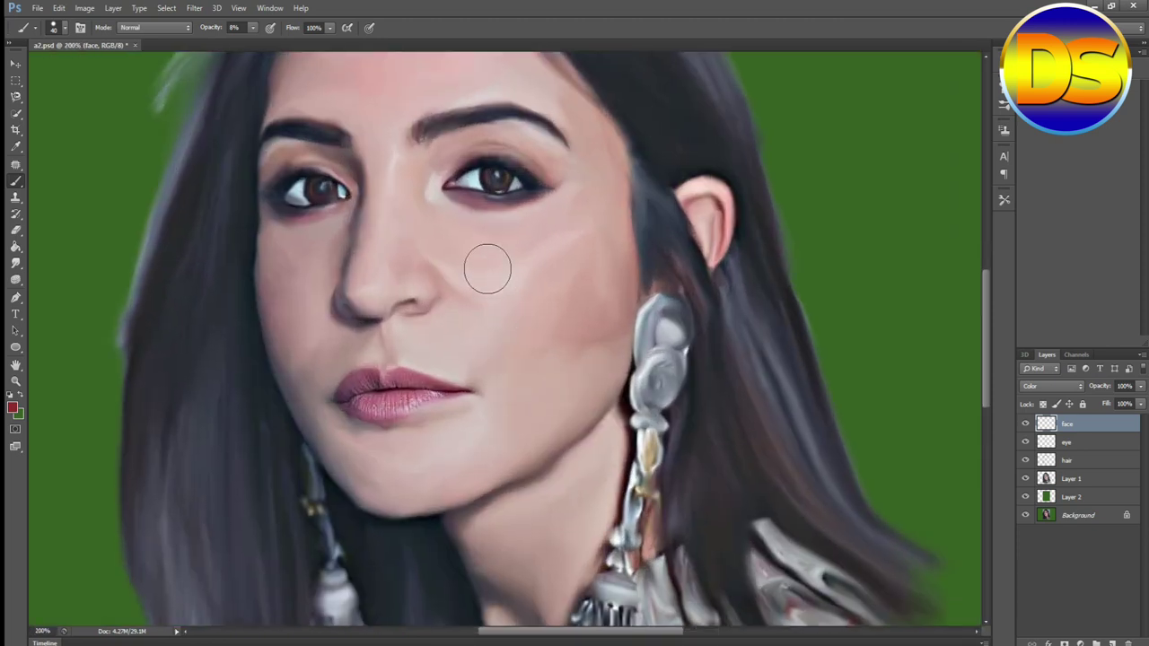
- Tint both cheeks dark red, reducing the brush size to 25, and review the whole portrait
mouse_move(476, 263)
left_mouse_down()
mouse_move(547, 237)
mouse_move(528, 251)
mouse_move(569, 216)
mouse_move(511, 267)
mouse_move(431, 226)
mouse_move(474, 273)
mouse_move(508, 264)
mouse_move(532, 239)
mouse_move(520, 269)
mouse_move(571, 216)
mouse_move(457, 243)
mouse_move(426, 233)
mouse_move(456, 283)
mouse_move(454, 265)
mouse_move(473, 280)
mouse_move(516, 274)
mouse_move(437, 293)
left_mouse_up()
key("bracketleft")
key("bracketleft")
key("bracketleft")
mouse_move(320, 243)
left_mouse_down()
mouse_move(302, 257)
mouse_move(283, 245)
mouse_move(305, 305)
mouse_move(312, 262)
mouse_move(302, 323)
mouse_move(290, 274)
mouse_move(313, 240)
mouse_move(289, 244)
mouse_move(320, 311)
mouse_move(330, 289)
left_mouse_up()
key("ctrl+minus")
key("ctrl+minus")
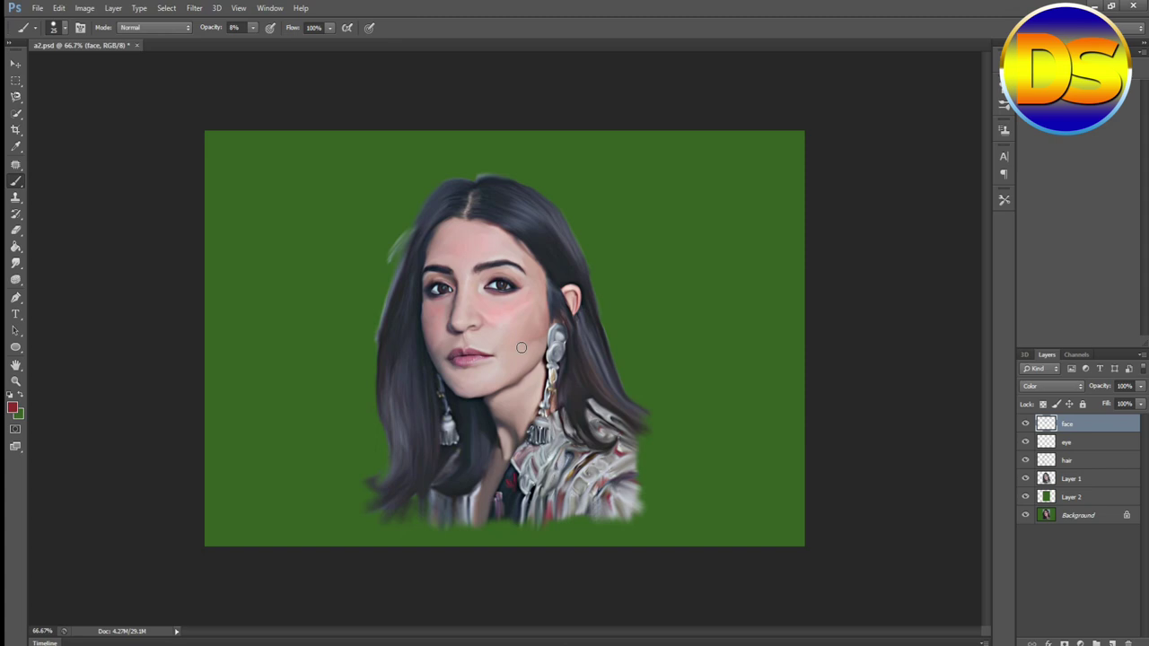
key("ctrl+minus")
key("ctrl+minus")
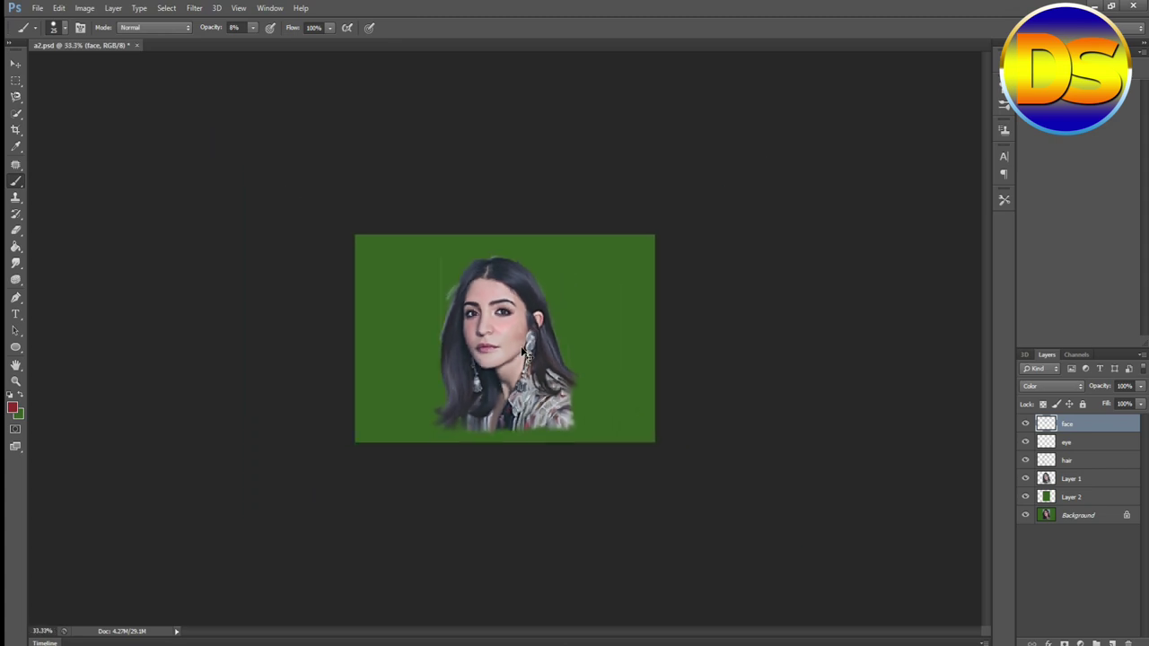
key("ctrl+plus")
key("ctrl+plus")
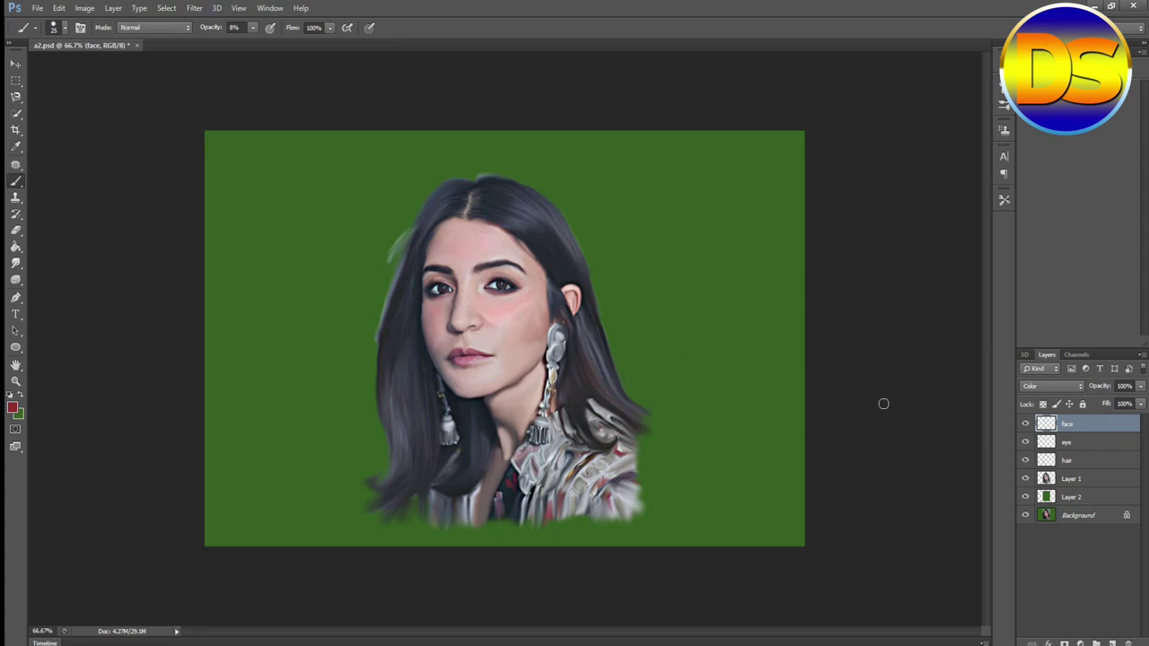
- Delete the face layer together with its dark red tint strokes
right_click(1082, 431)
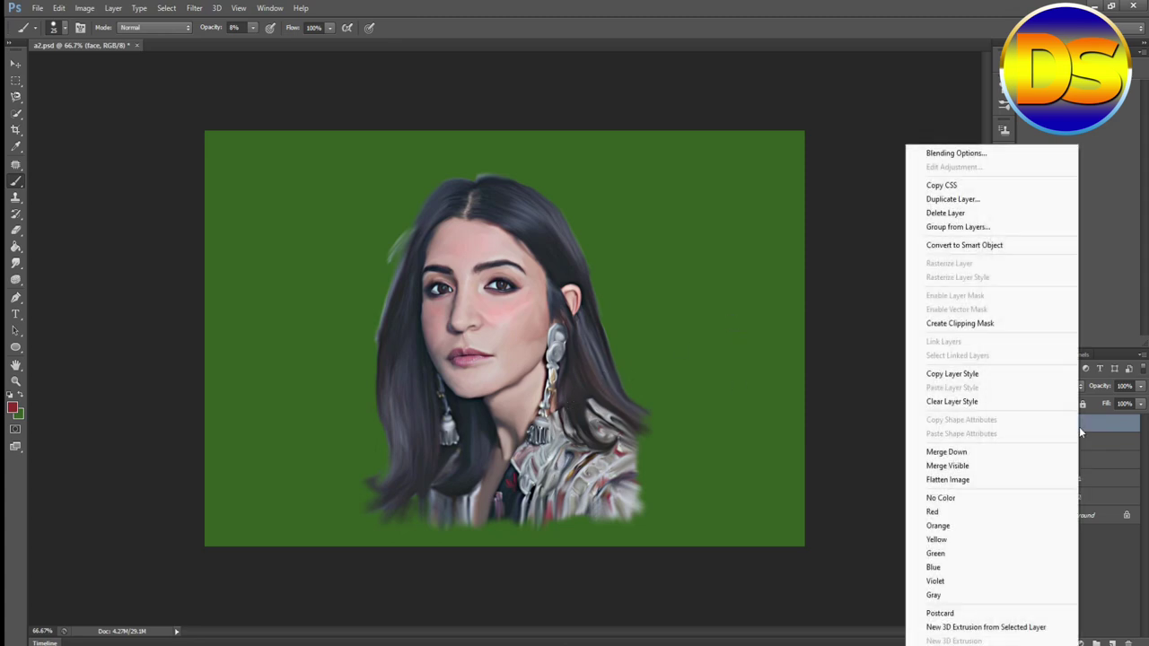
left_click(935, 212)
left_click(513, 251)
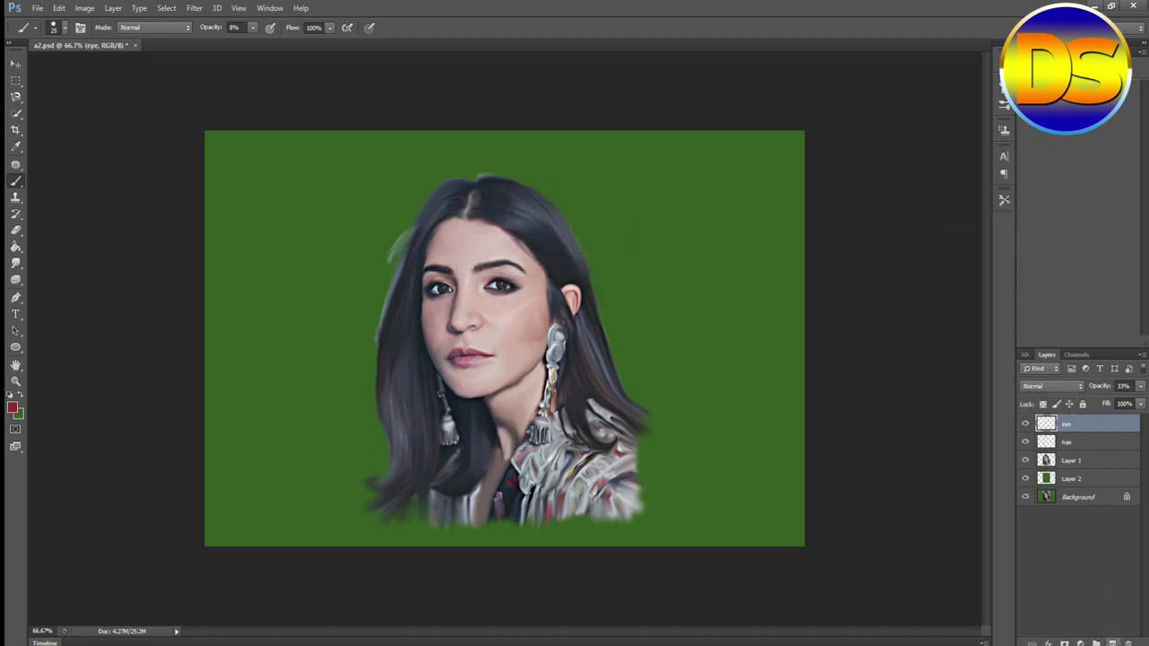
- Create a new layer above the eye layer, name it face and set its blend mode to Color
left_click(1112, 643)
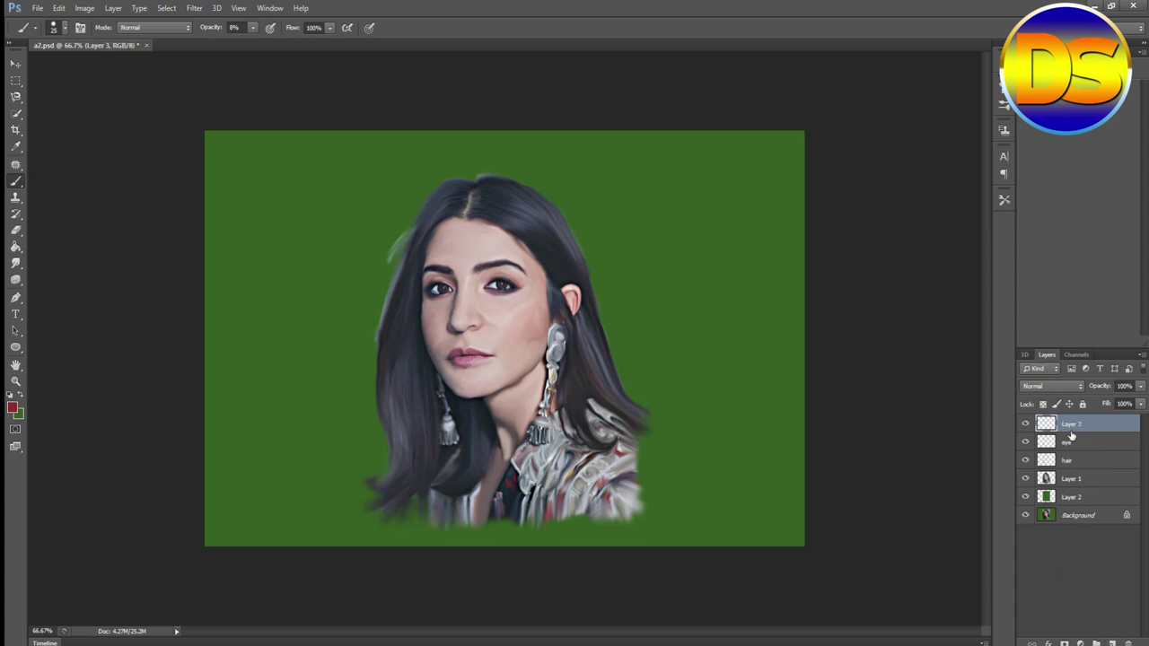
double_click(1071, 424)
type("face")
left_click(1080, 535)
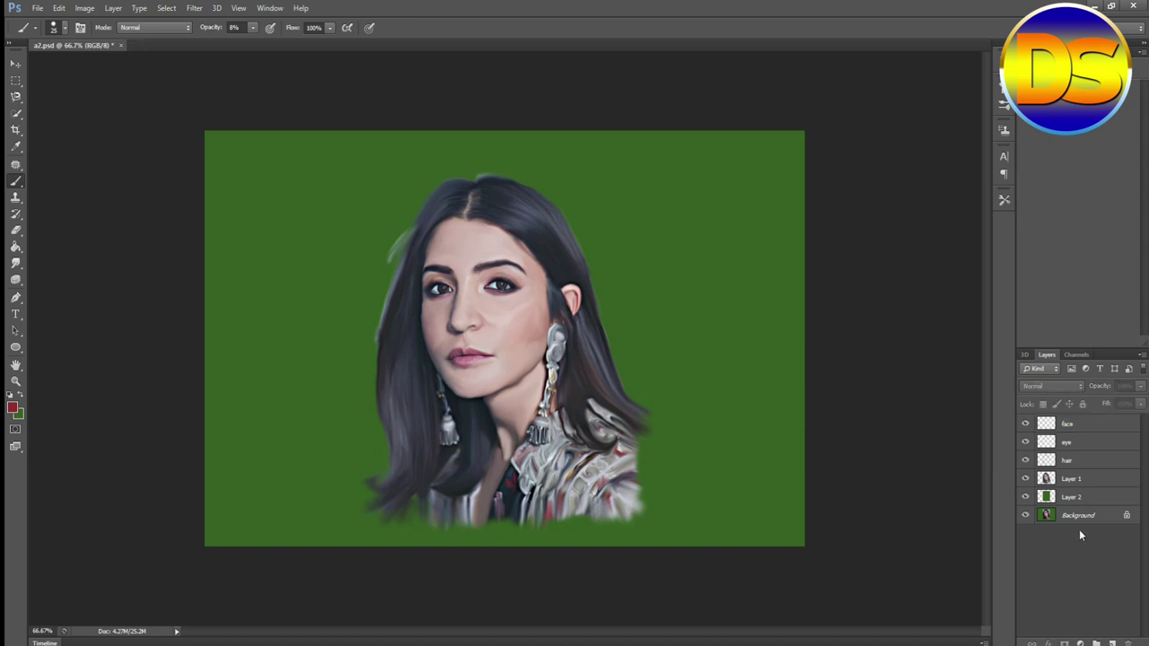
left_click(1085, 426)
left_click(1045, 388)
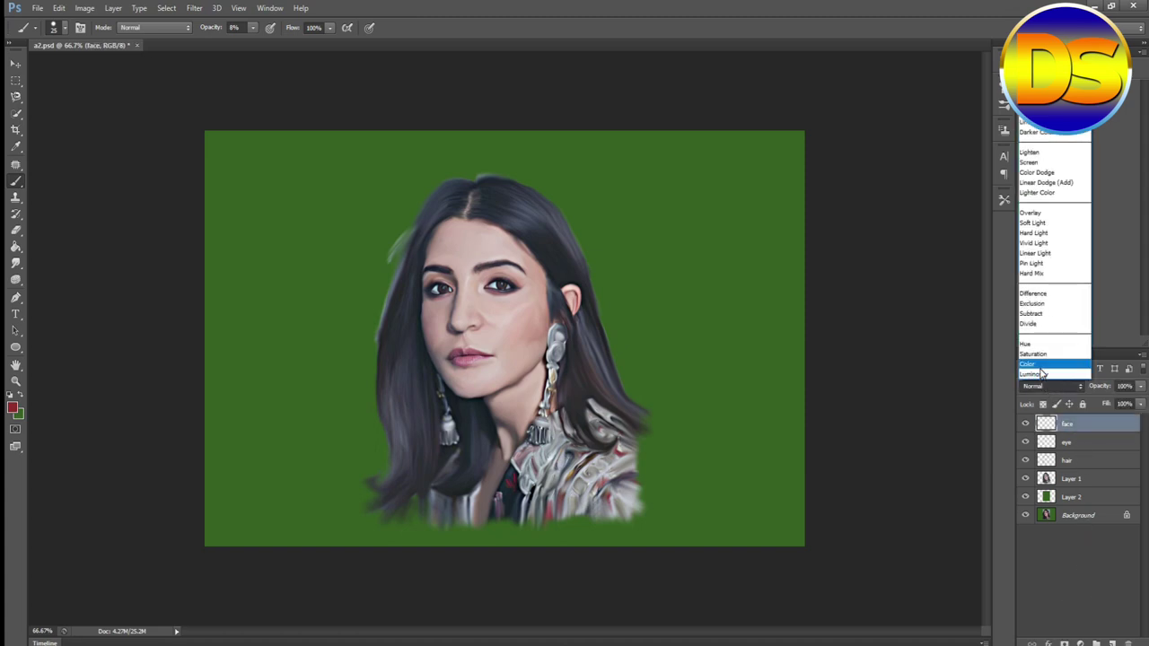
left_click(1050, 367)
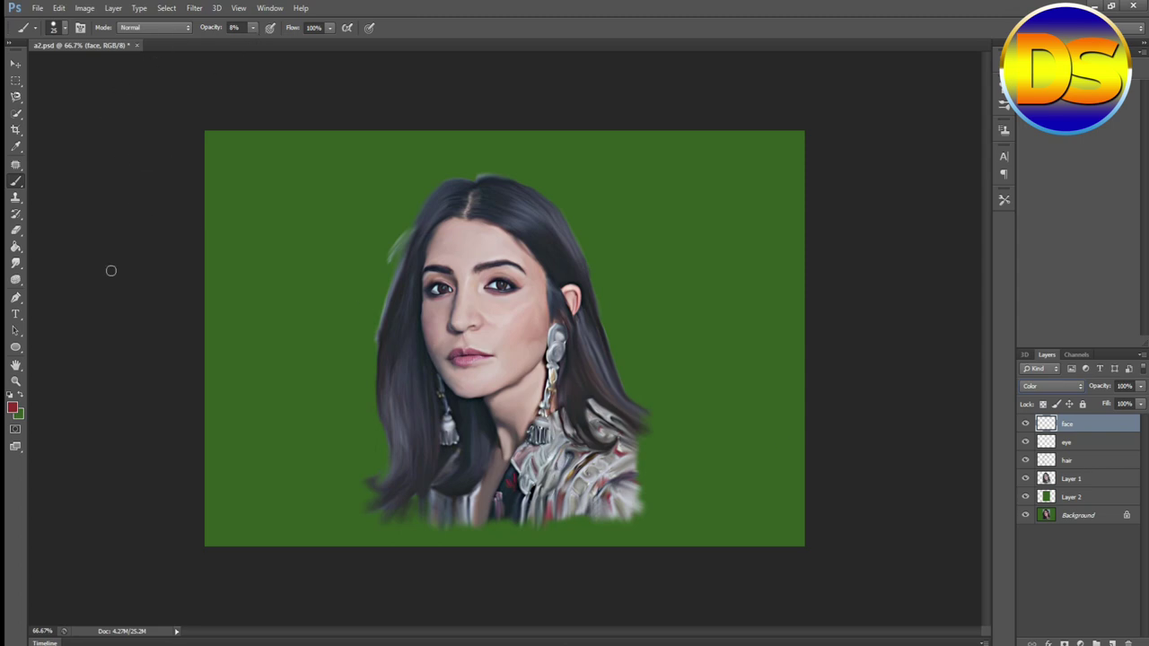
- Set the brush colour to bright red #ff3737 for painting on the face layer
left_click(12, 407)
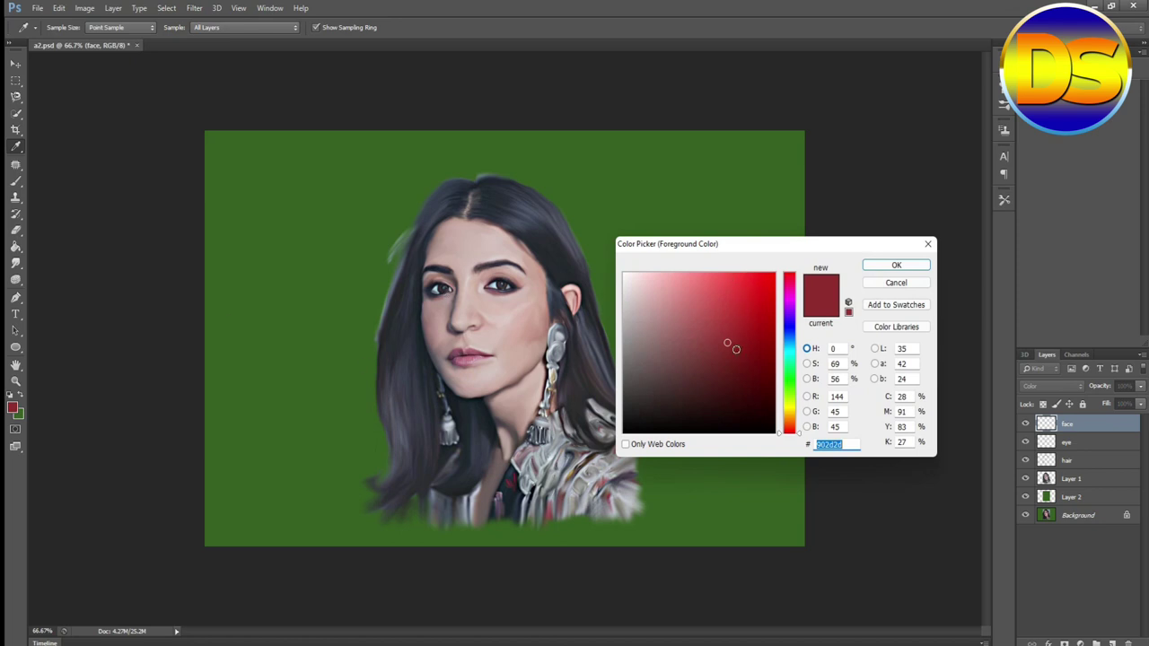
mouse_move(728, 343)
left_mouse_down()
mouse_move(736, 277)
mouse_move(790, 257)
left_mouse_up()
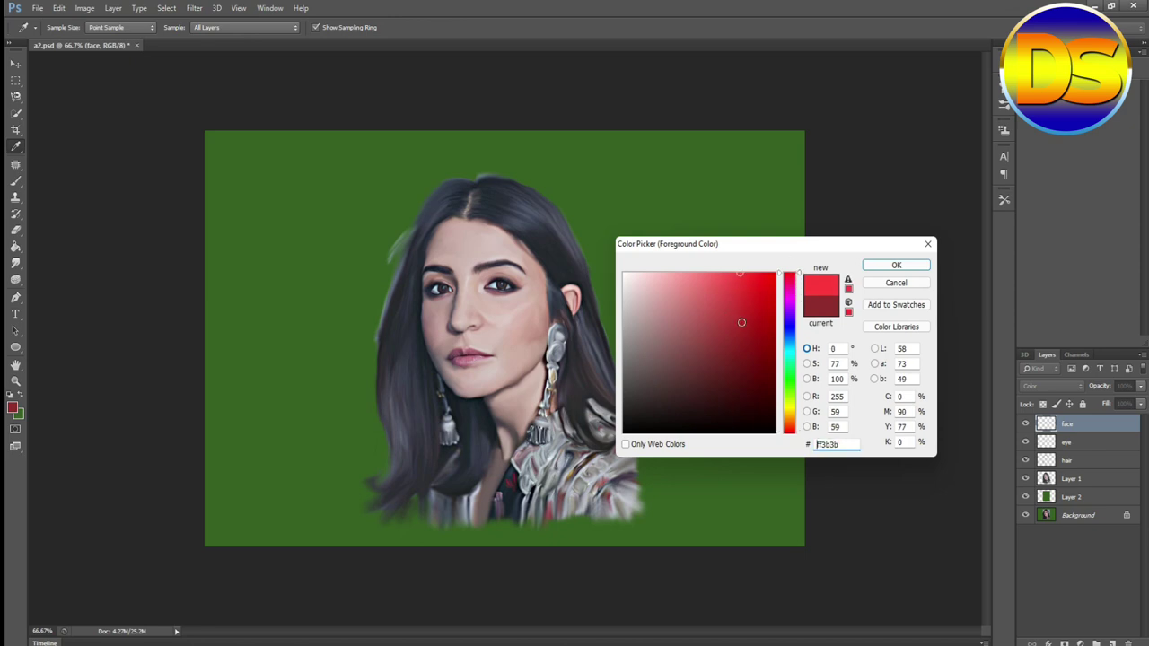
left_click(744, 339)
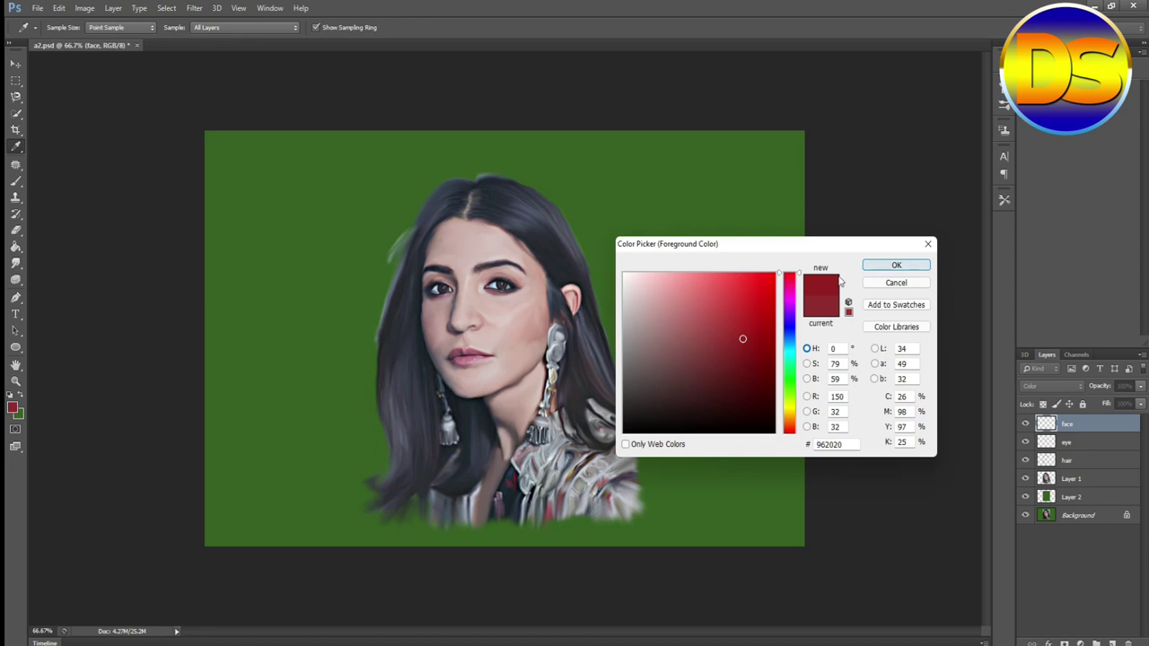
left_click_drag(744, 339, 741, 272)
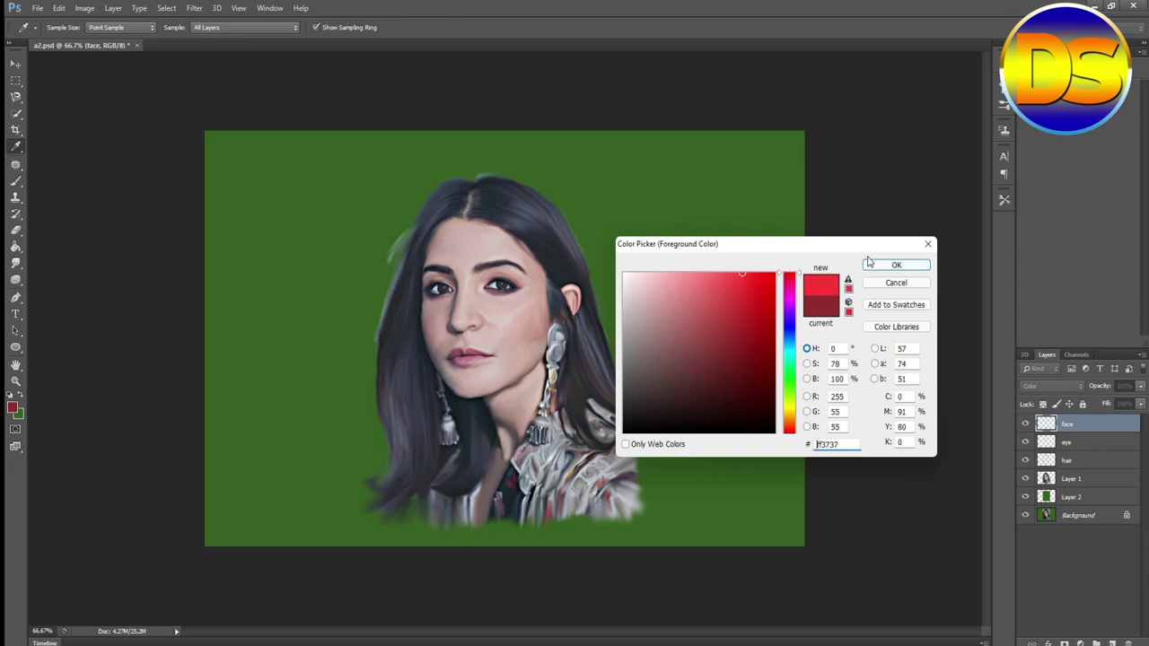
key("Return")
key("b")
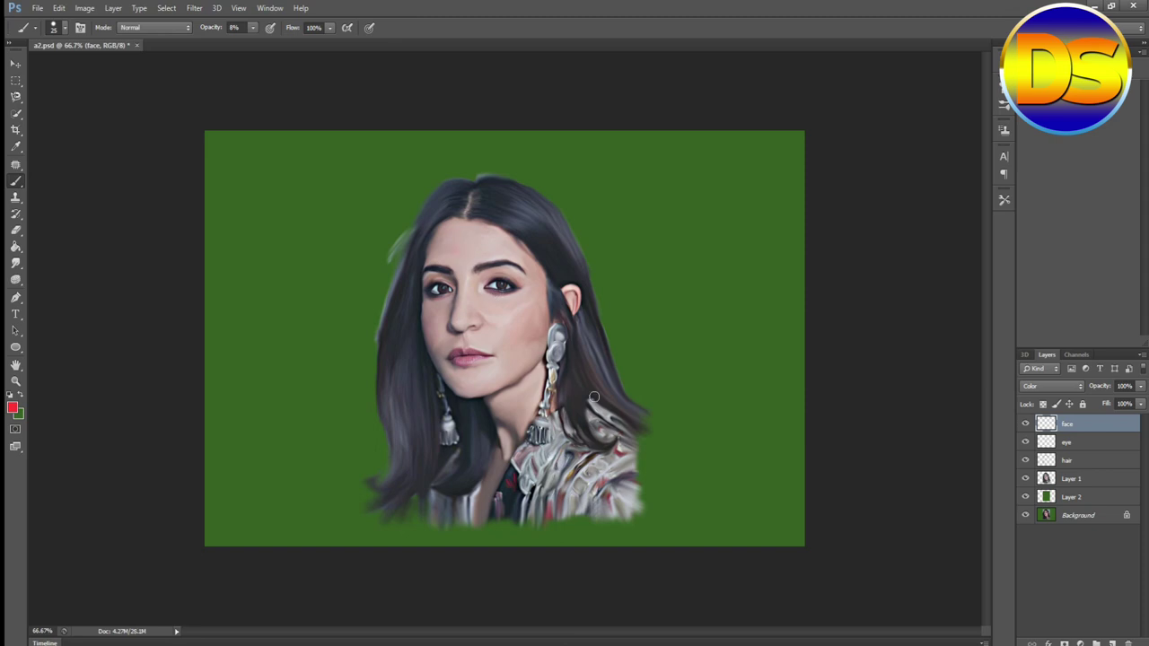
- Tint the forehead, cheek, nose, chin and jawline with soft red strokes at 8% opacity, using brush size 35
key("ctrl+plus")
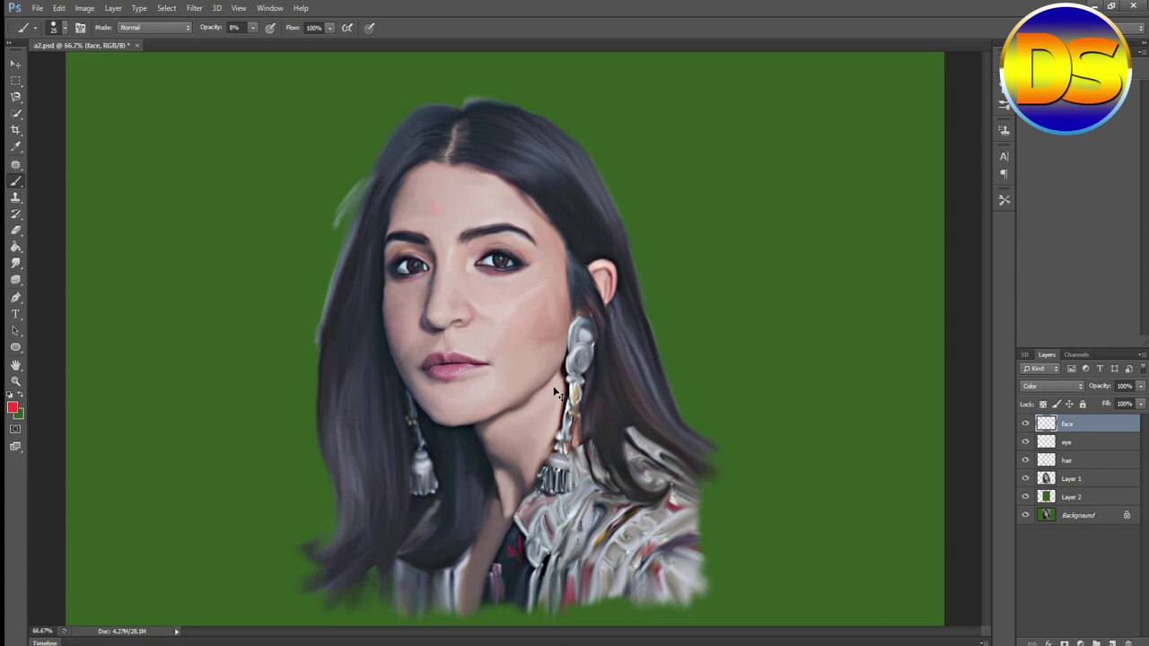
left_click(438, 206)
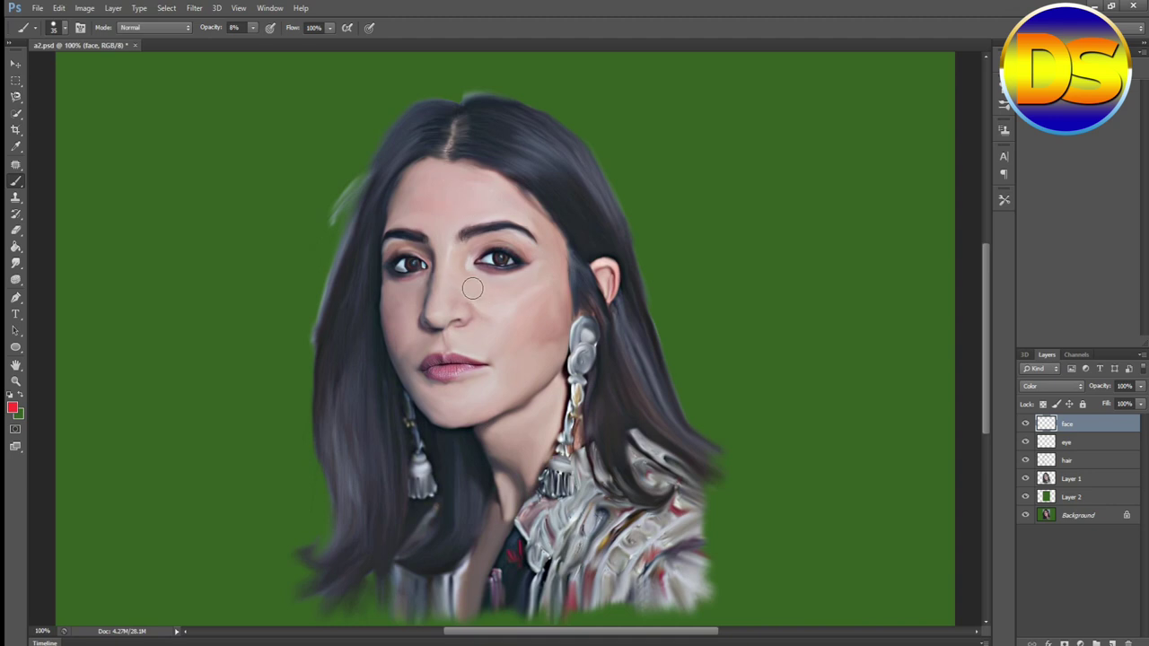
mouse_move(531, 285)
left_mouse_down()
mouse_move(506, 306)
mouse_move(467, 299)
mouse_move(489, 315)
mouse_move(506, 303)
mouse_move(501, 316)
mouse_move(486, 314)
left_mouse_up()
mouse_move(437, 278)
left_mouse_down()
mouse_move(438, 311)
mouse_move(442, 247)
mouse_move(438, 304)
mouse_move(441, 258)
mouse_move(420, 315)
mouse_move(446, 292)
mouse_move(447, 305)
mouse_move(443, 247)
mouse_move(448, 304)
left_mouse_up()
mouse_move(509, 390)
left_mouse_down()
mouse_move(442, 415)
mouse_move(504, 401)
left_mouse_up()
mouse_move(483, 415)
left_mouse_down()
mouse_move(439, 407)
mouse_move(496, 397)
mouse_move(474, 415)
mouse_move(444, 419)
mouse_move(501, 397)
mouse_move(492, 400)
mouse_move(527, 364)
mouse_move(474, 389)
mouse_move(493, 389)
mouse_move(489, 412)
mouse_move(517, 398)
mouse_move(496, 408)
mouse_move(508, 388)
mouse_move(488, 380)
mouse_move(501, 375)
mouse_move(454, 336)
mouse_move(491, 345)
mouse_move(448, 406)
mouse_move(421, 403)
mouse_move(449, 407)
mouse_move(428, 391)
mouse_move(491, 398)
mouse_move(543, 422)
left_mouse_up()
key("ctrl+minus")
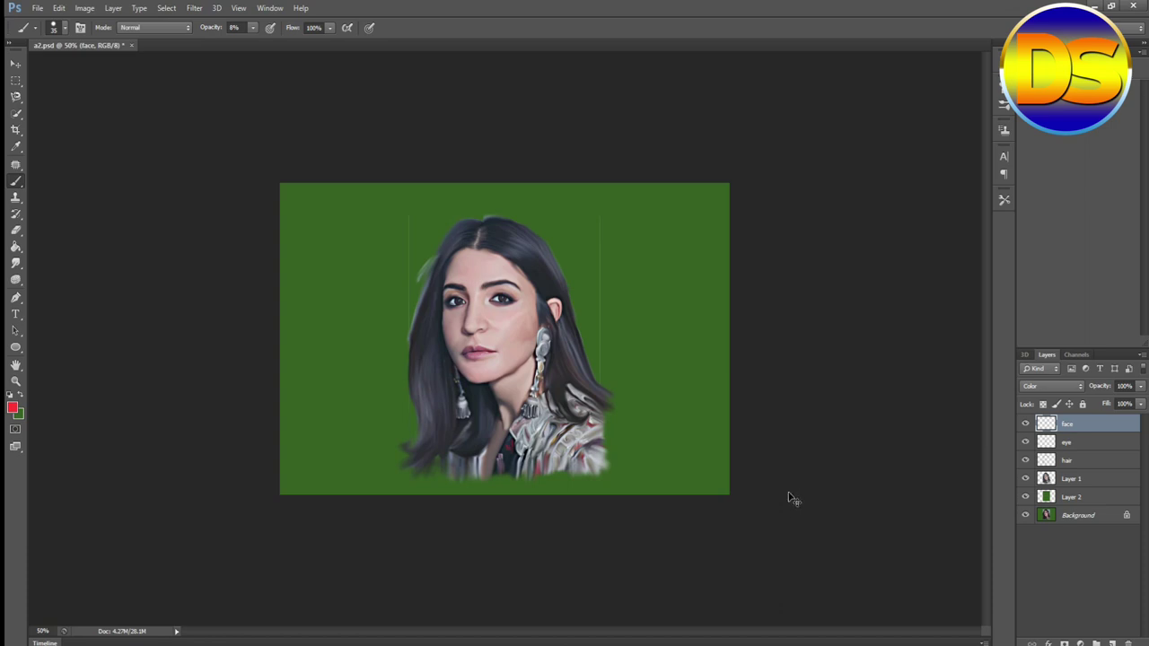
key("ctrl+plus")
key("ctrl+plus")
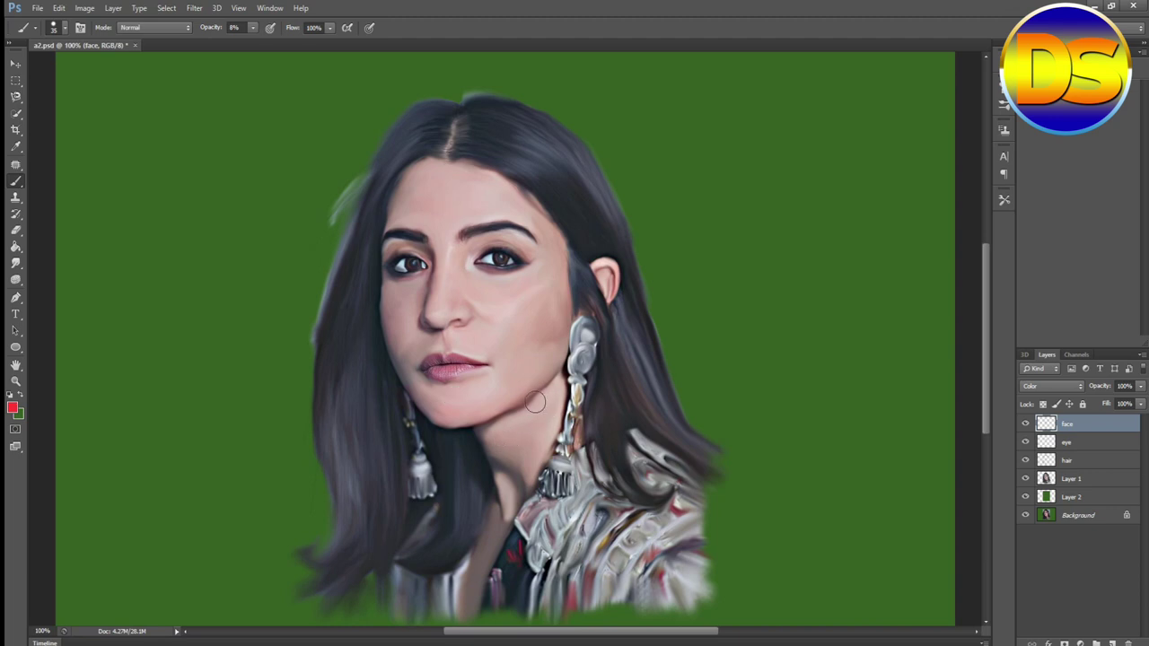
- Smooth the lower lip's texture on Layer 1 with the Smudge tool at 63% strength and size 15
scroll(308, 485, "up", 3)
scroll(859, 453, "down", 5)
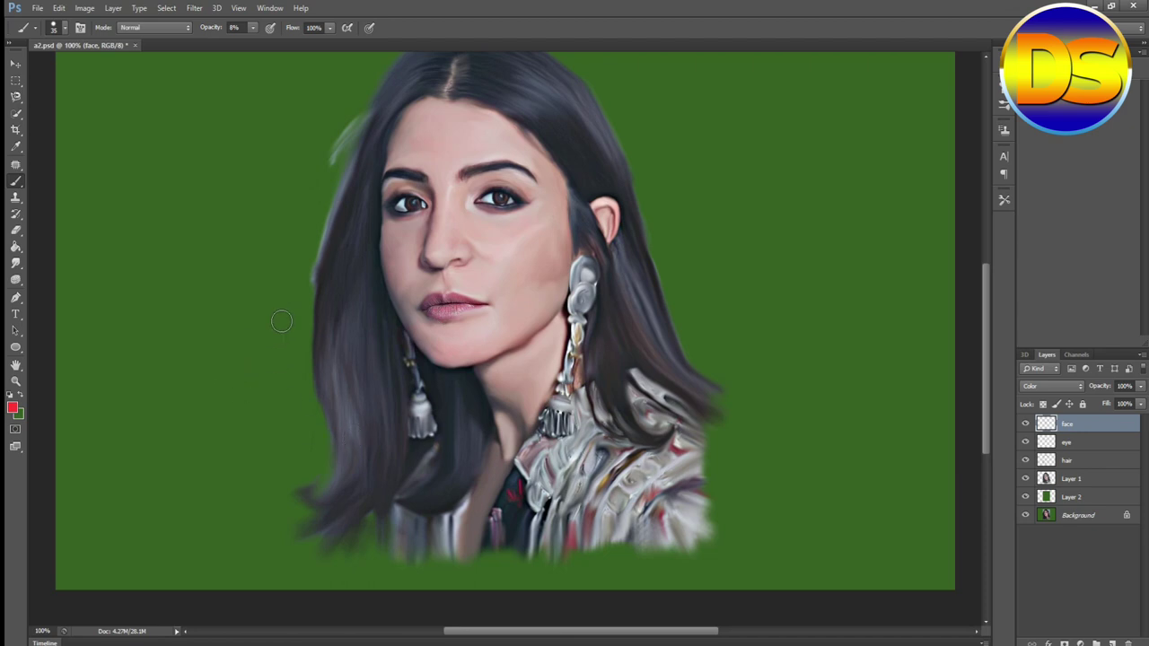
key("ctrl+plus")
scroll(356, 330, "up", 2)
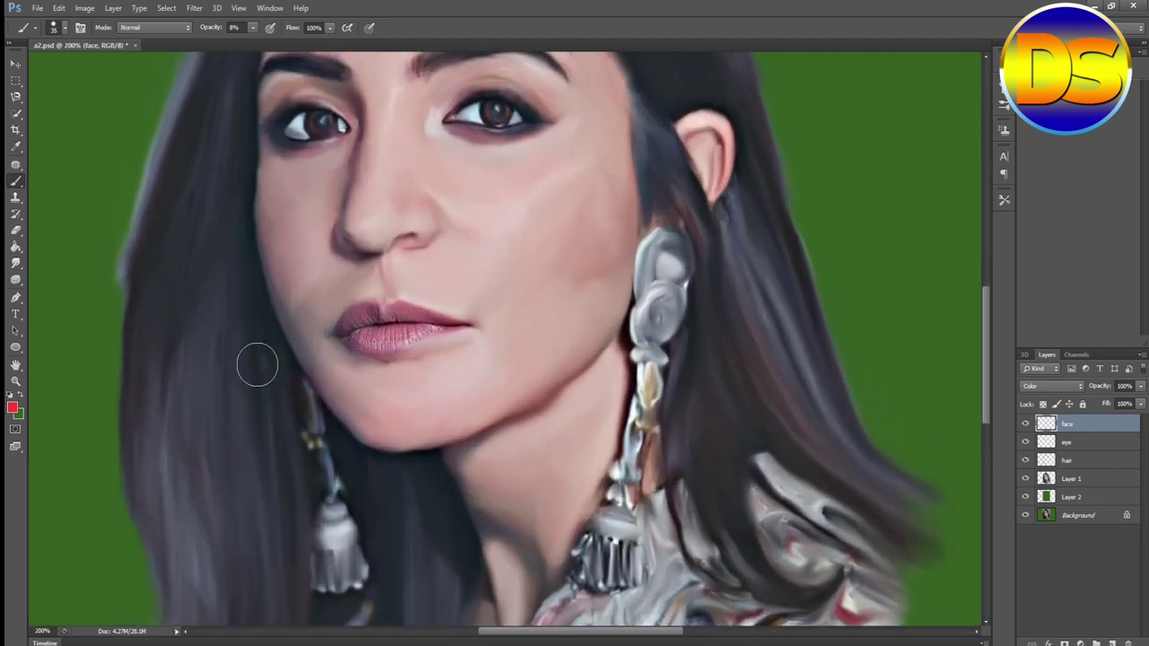
left_click(15, 263)
left_click(50, 285)
left_click_drag(354, 327, 371, 338)
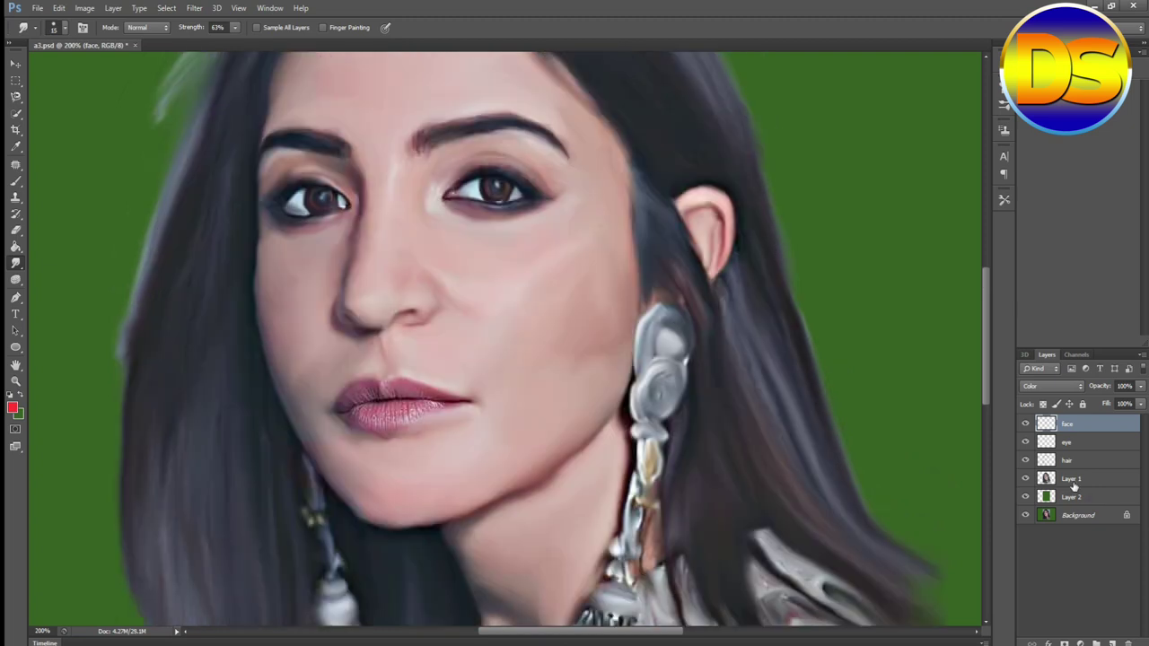
left_click(1074, 480)
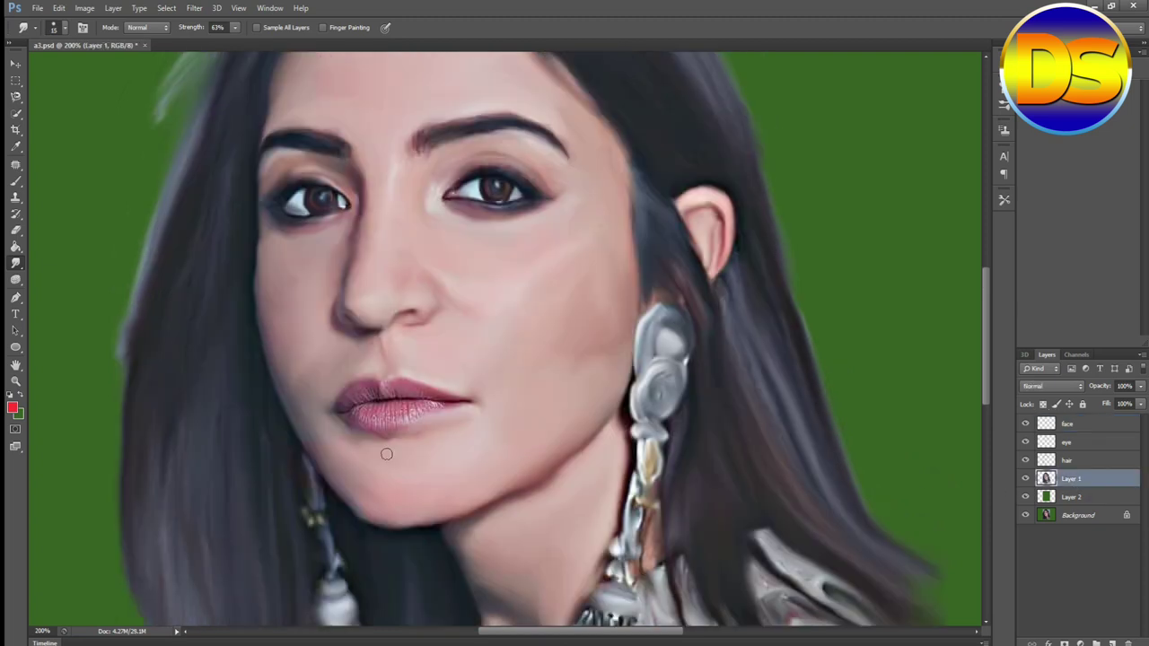
mouse_move(363, 418)
left_mouse_down()
mouse_move(398, 423)
mouse_move(398, 410)
left_mouse_up()
- Smudge along both lips and the line between them, finishing with a size 20 brush
key("bracketleft")
mouse_move(342, 409)
left_mouse_down()
mouse_move(346, 392)
mouse_move(373, 383)
mouse_move(368, 398)
mouse_move(401, 382)
mouse_move(382, 394)
mouse_move(407, 396)
mouse_move(382, 385)
mouse_move(398, 393)
mouse_move(383, 388)
mouse_move(403, 381)
mouse_move(444, 398)
mouse_move(402, 392)
mouse_move(436, 404)
left_mouse_up()
key("bracketright")
mouse_move(389, 403)
left_mouse_down()
mouse_move(363, 403)
mouse_move(455, 411)
mouse_move(449, 403)
left_mouse_up()
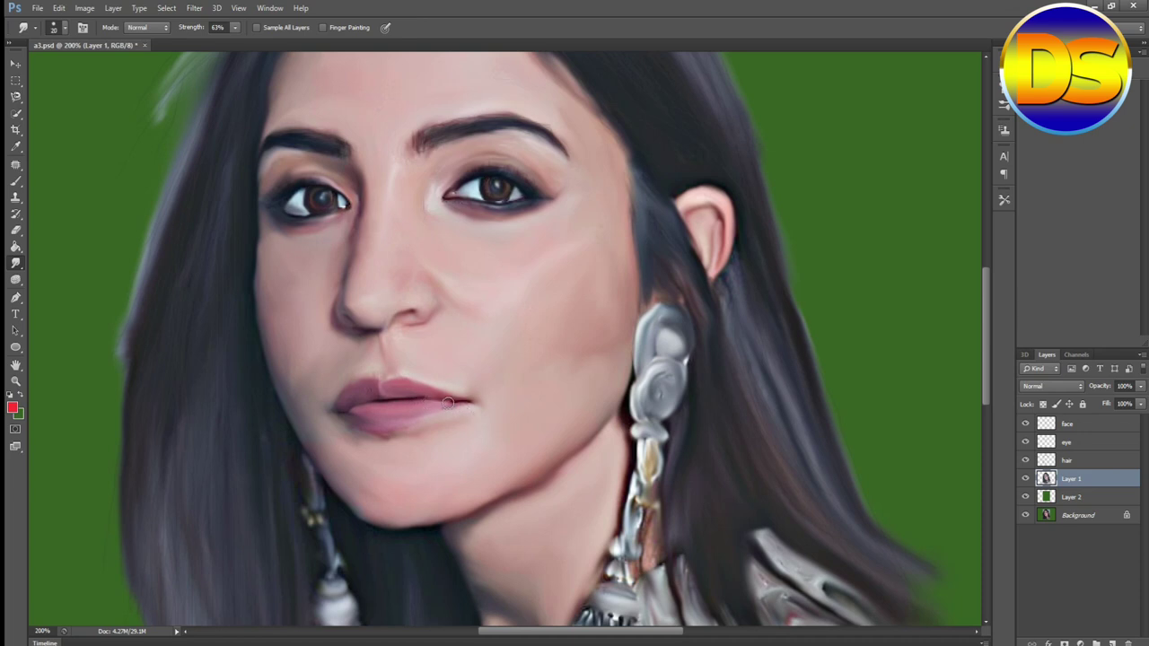
- Reduce the Smudge brush size to 8 and review the smoothed lips within the whole portrait
key("bracketleft")
key("bracketleft")
scroll(503, 454, "down", 6)
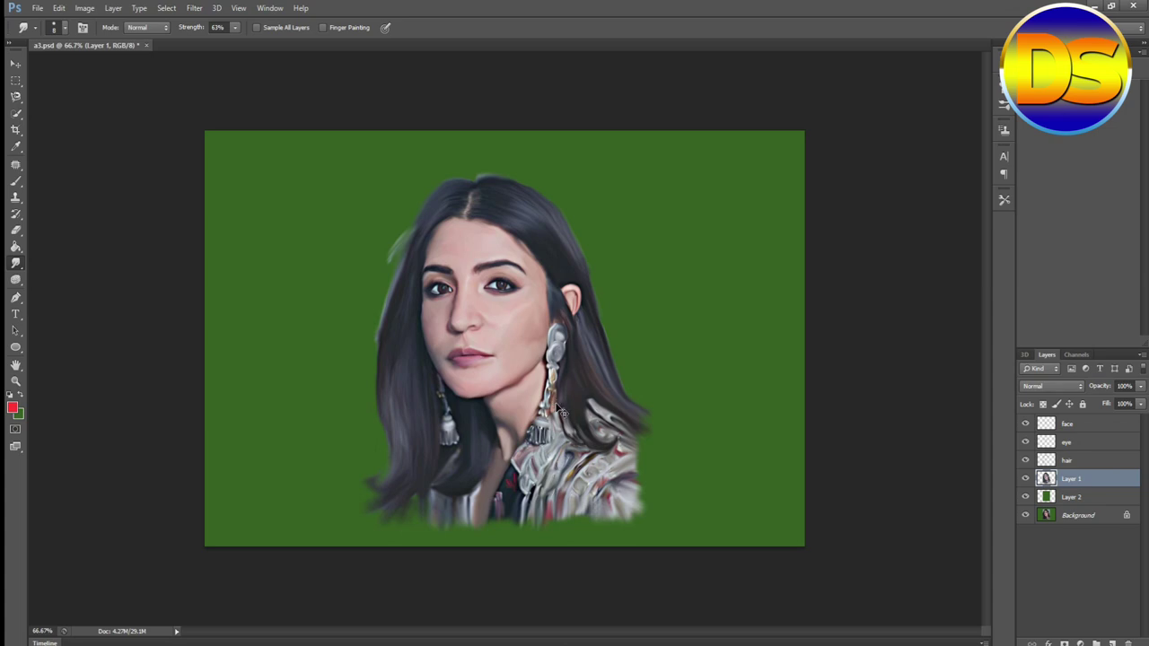
key("ctrl+plus")
key("ctrl+plus")
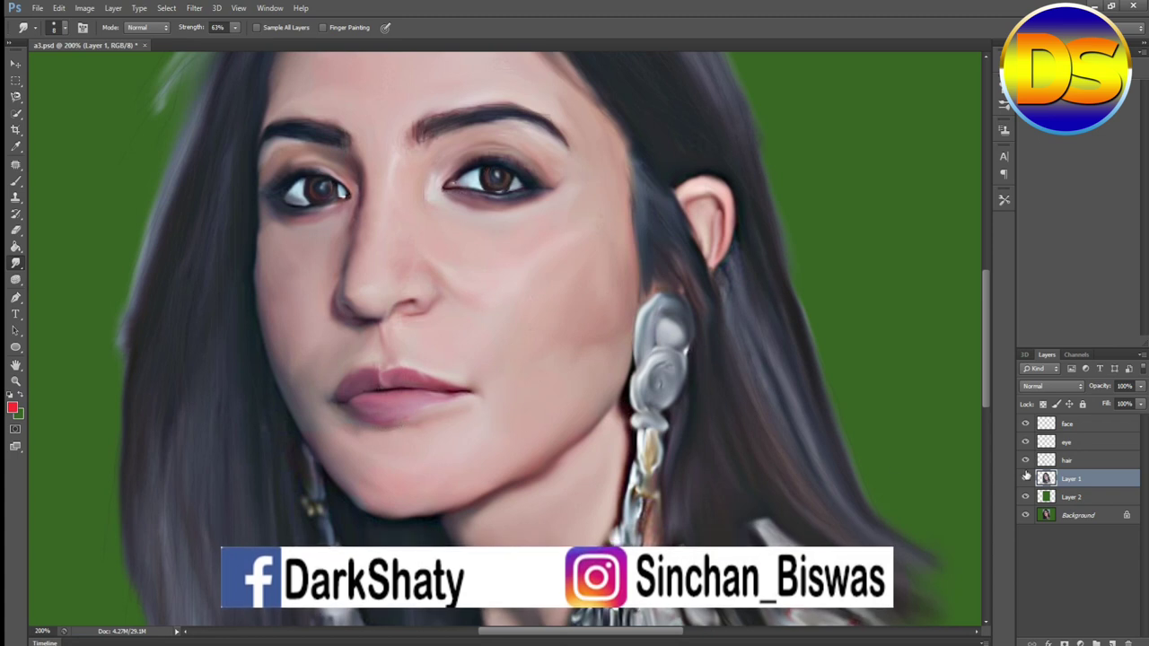
- Add a new layer directly above Layer 1 and name it lip
scroll(518, 371, "up", 2)
scroll(529, 395, "up", 4)
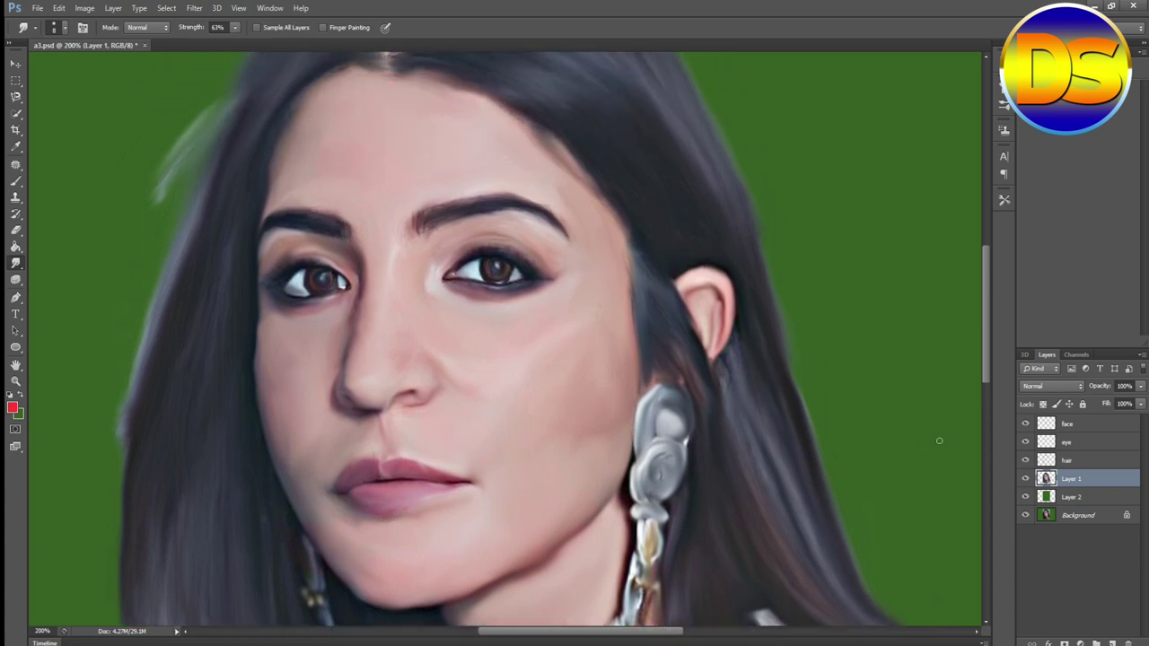
left_click(1111, 644)
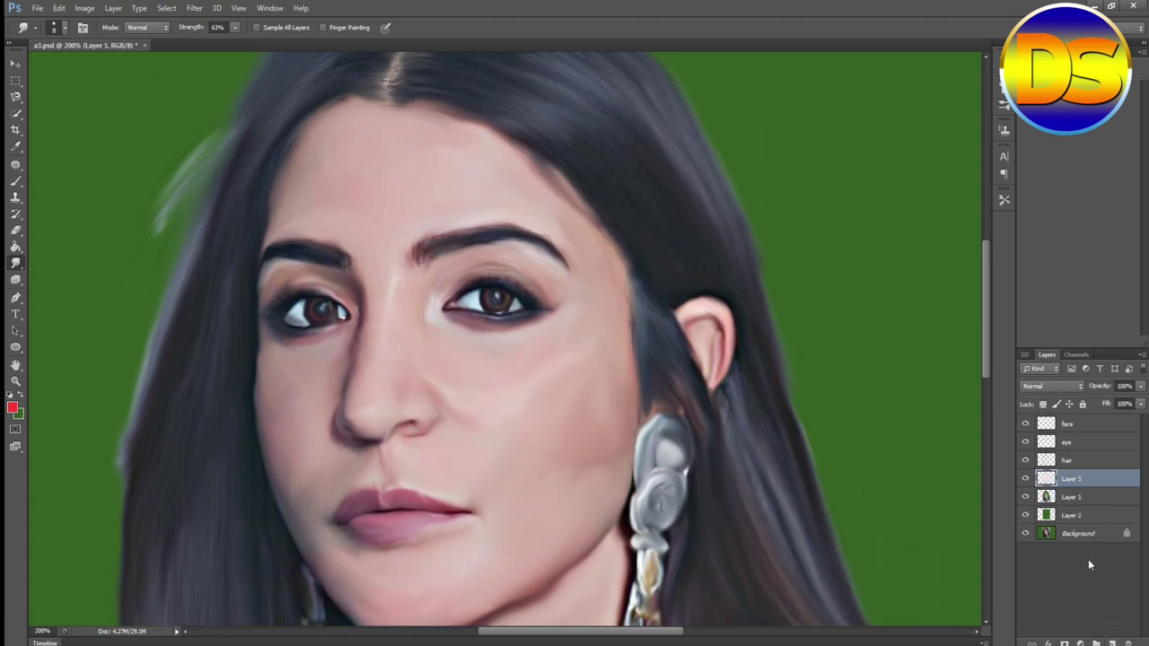
double_click(1079, 483)
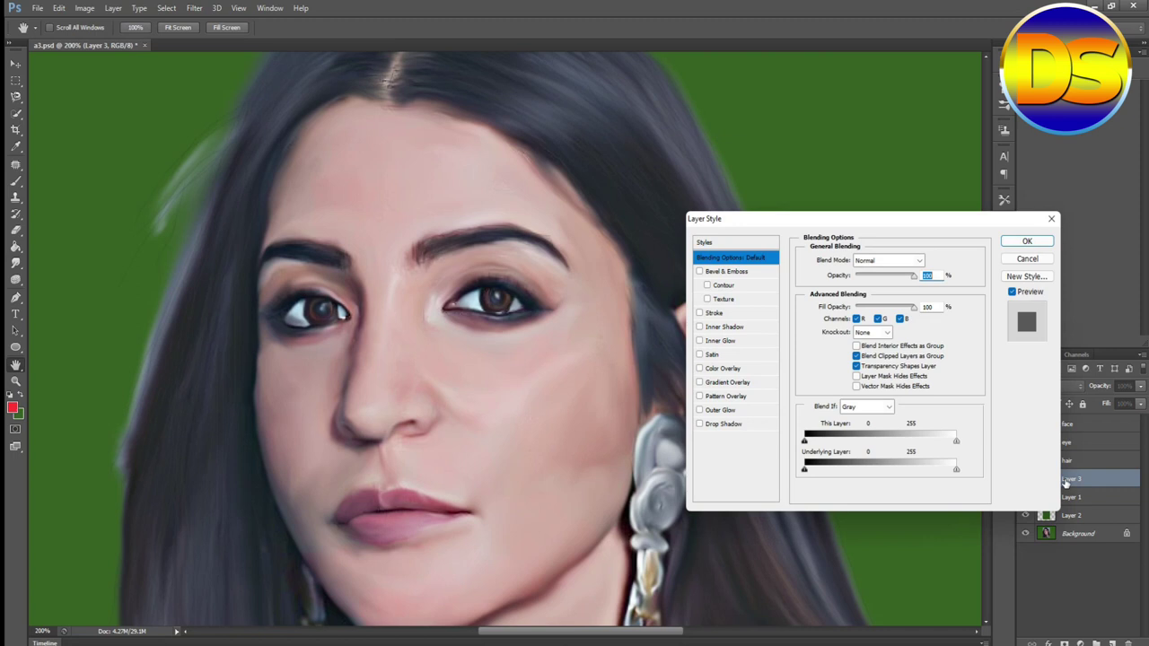
left_click(1048, 218)
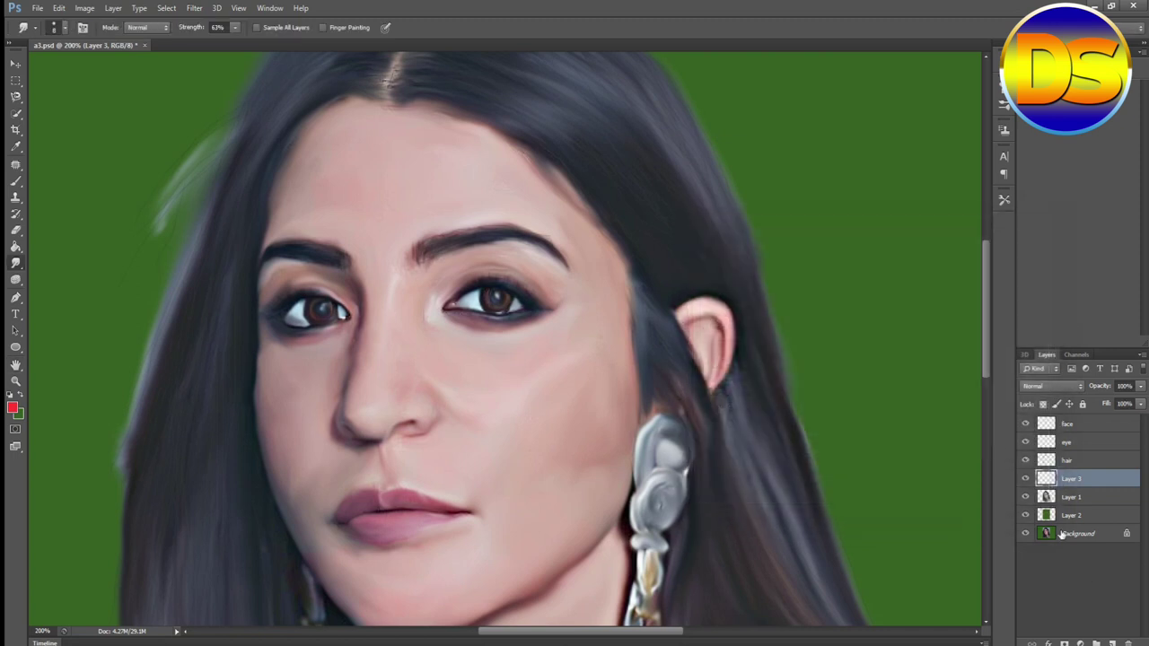
double_click(1068, 479)
type("e")
type("ip")
key("Return")
- Set the foreground colour to dark red a83333
left_click(13, 408)
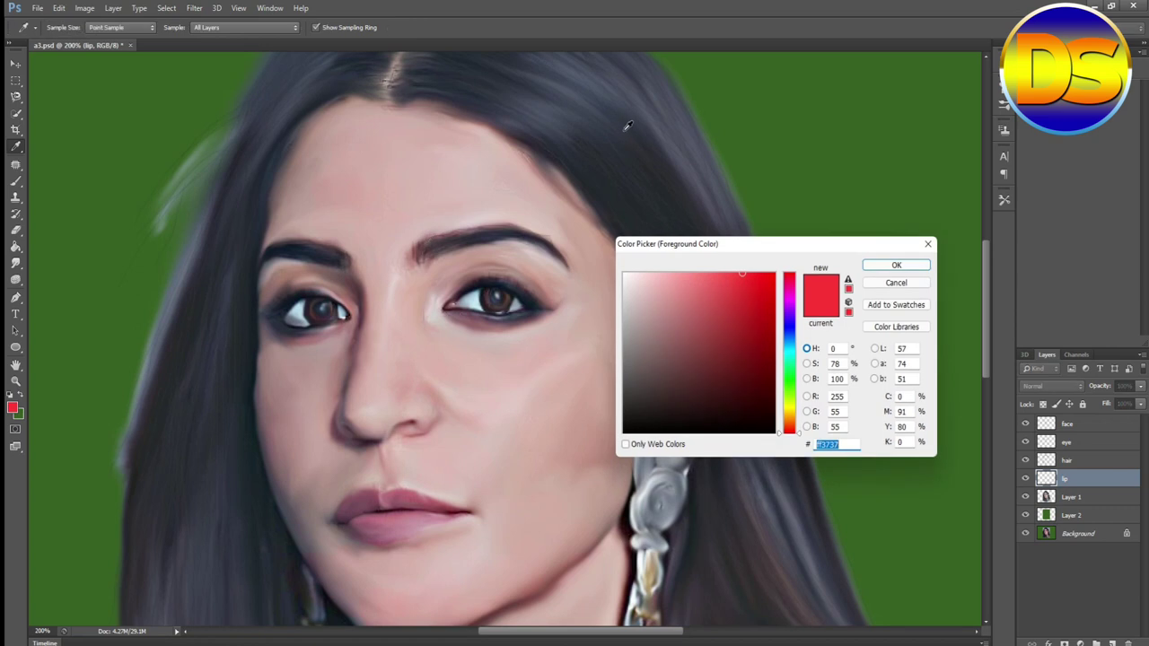
left_click(728, 326)
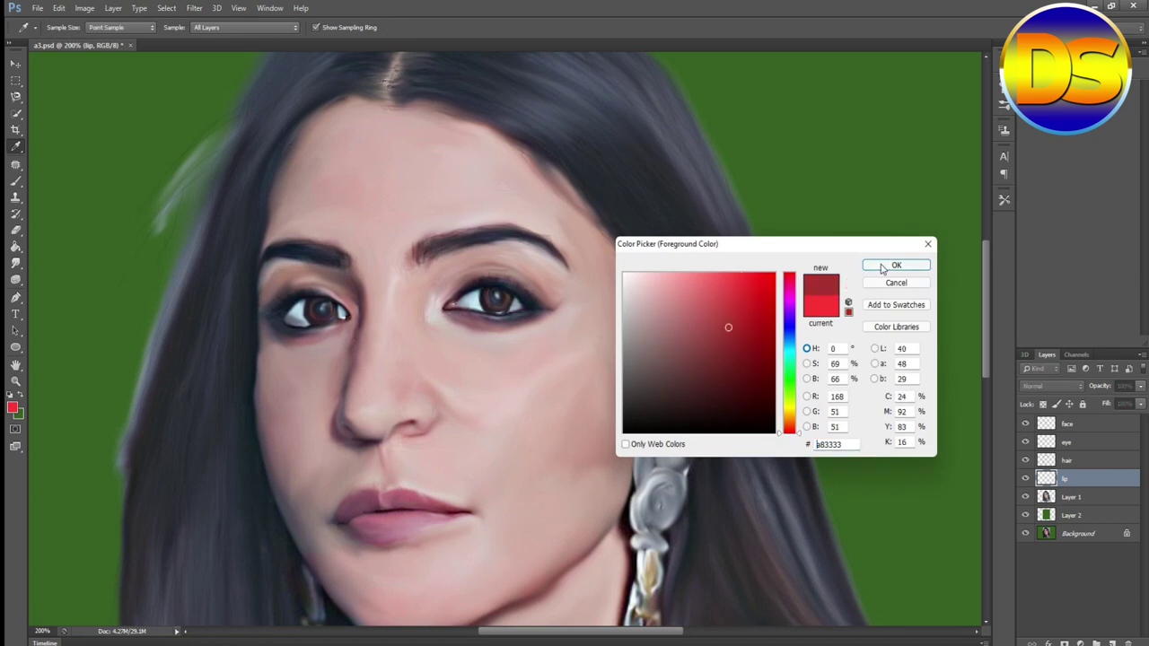
left_click(896, 265)
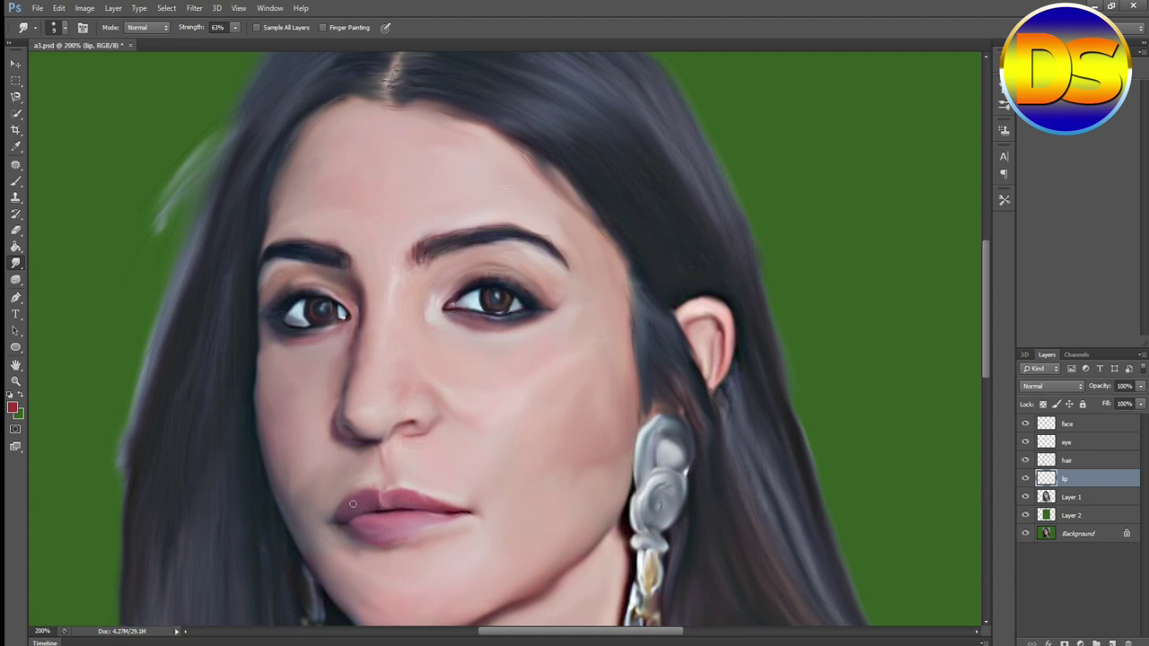
- Lay a first faint Brush stroke on the lips at size 10, and raise the brush opacity to 61%
left_click(17, 182)
key("bracketleft")
key("bracketleft")
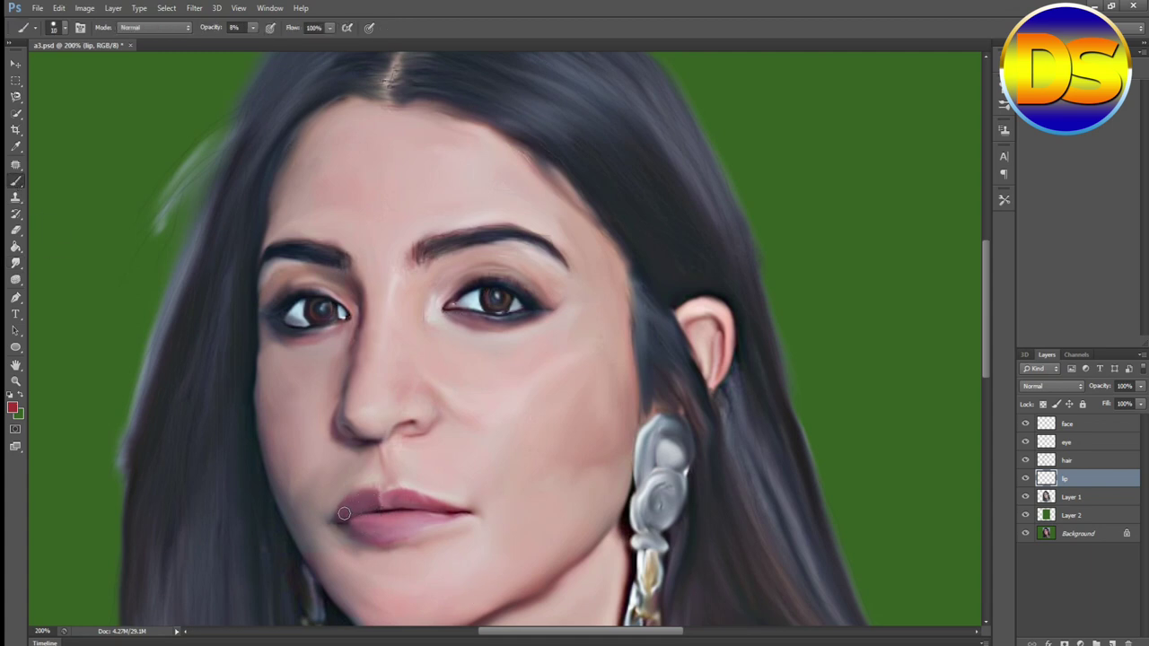
mouse_move(349, 510)
left_mouse_down()
mouse_move(367, 531)
mouse_move(405, 526)
mouse_move(390, 528)
left_mouse_up()
left_click(253, 26)
left_click(279, 40)
left_click(286, 41)
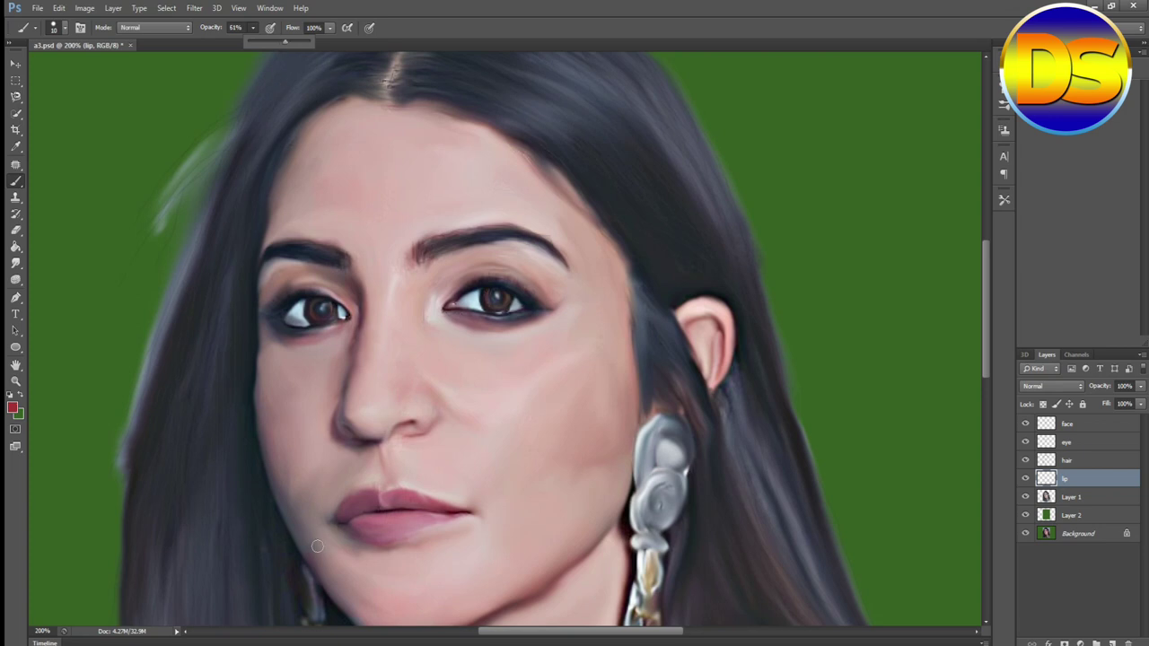
- Paint the upper lip and the lower lip's left half dark red, reducing the brush size to 6
mouse_move(363, 528)
left_mouse_down()
mouse_move(385, 528)
mouse_move(366, 531)
mouse_move(345, 515)
mouse_move(355, 511)
left_mouse_up()
key("bracketleft")
key("bracketleft")
key("bracketleft")
key("bracketleft")
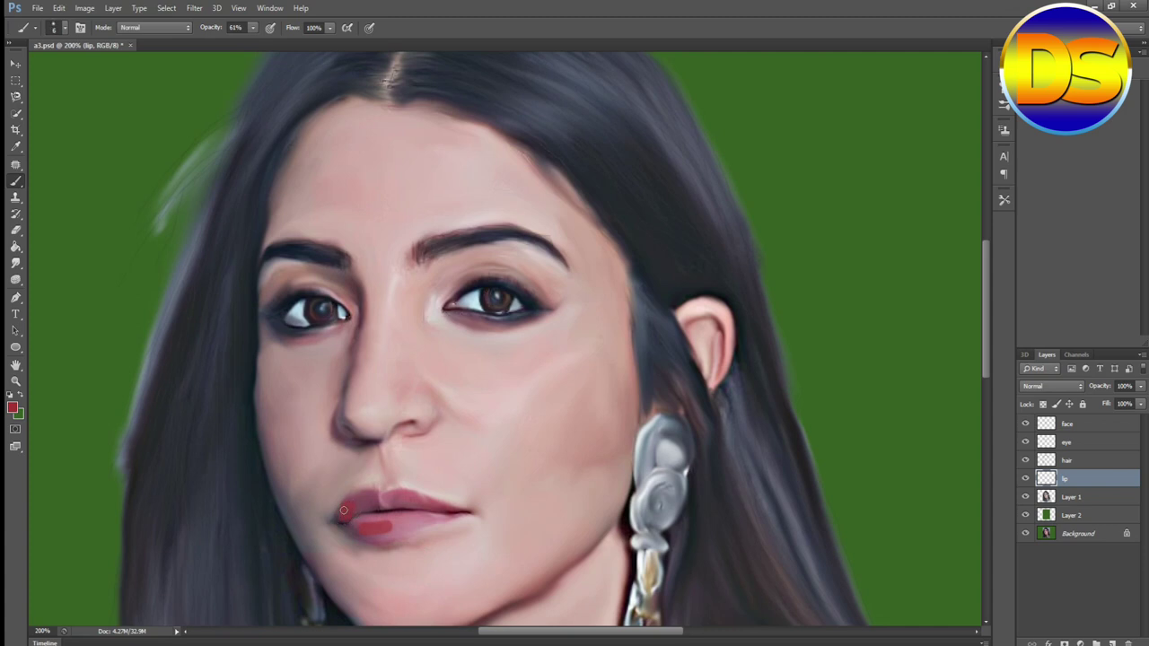
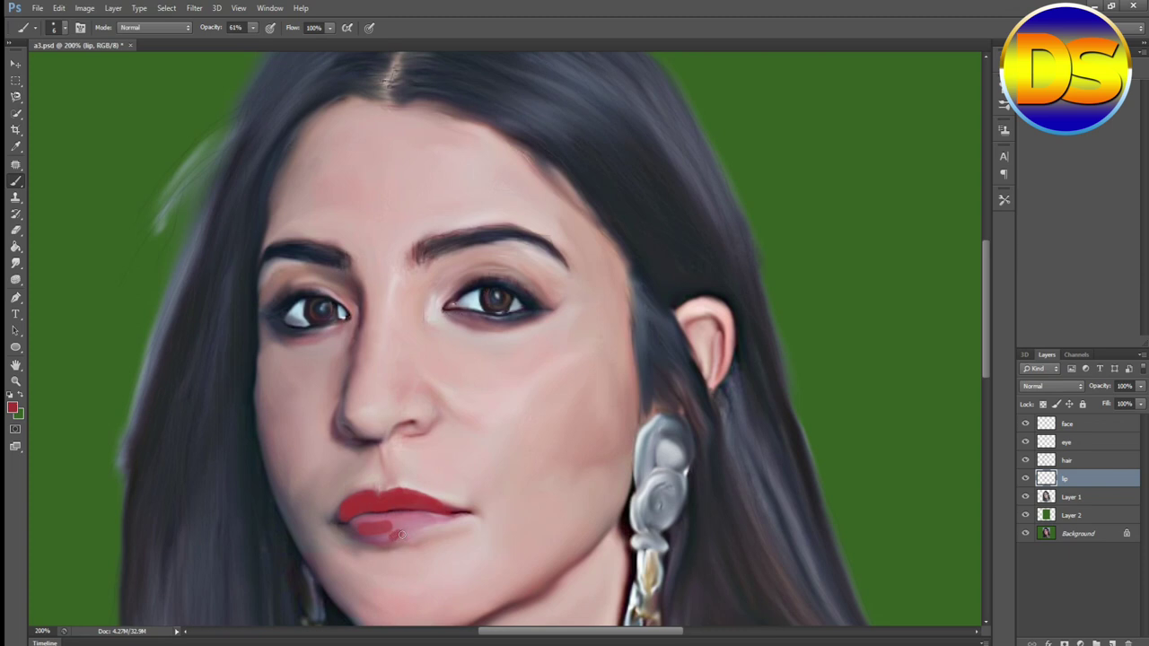
mouse_move(400, 536)
left_mouse_down()
mouse_move(442, 520)
mouse_move(355, 523)
left_mouse_up()
mouse_move(355, 534)
left_mouse_down()
mouse_move(443, 517)
mouse_move(390, 539)
left_mouse_up()
- Finish the red along the lower lip's edge and right corner with a size 2 brush, and check it in the whole portrait
key("bracketleft")
key("bracketleft")
key("bracketleft")
key("bracketleft")
key("bracketleft")
left_click_drag(448, 517, 440, 519)
key("ctrl+minus")
key("ctrl+minus")
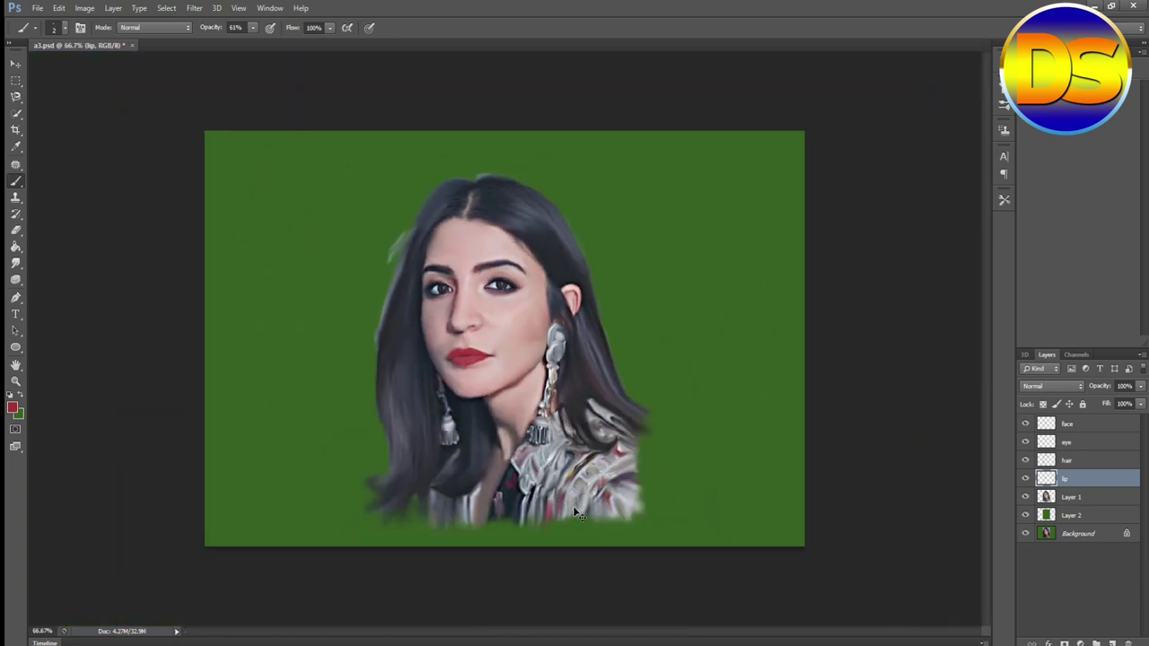
key("ctrl+plus")
key("ctrl+plus")
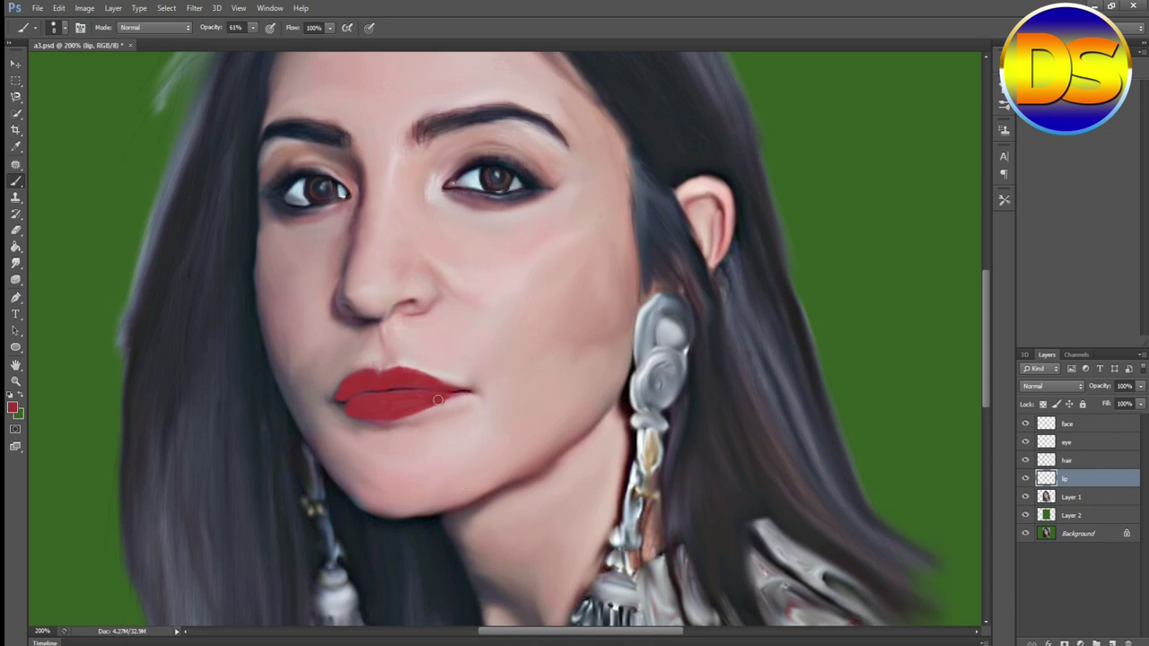
- Lower the lip layer's opacity to 52% and check the softened lip colour in the whole portrait
left_click(1139, 387)
left_click_drag(1136, 403, 1094, 403)
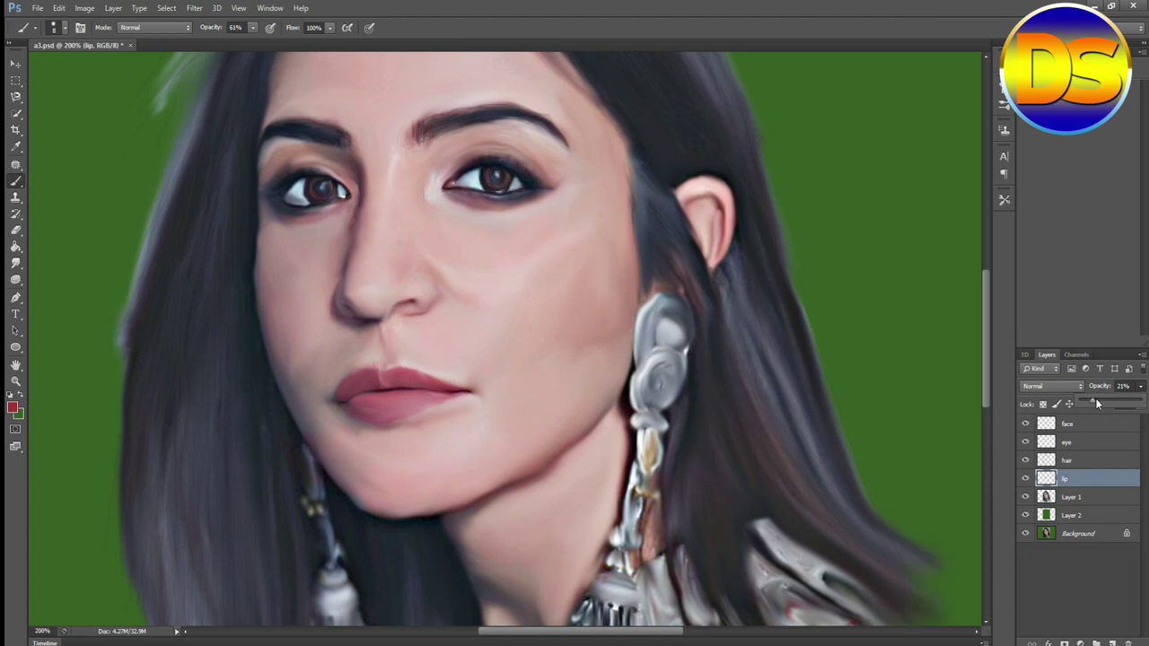
left_click_drag(1101, 396, 1112, 395)
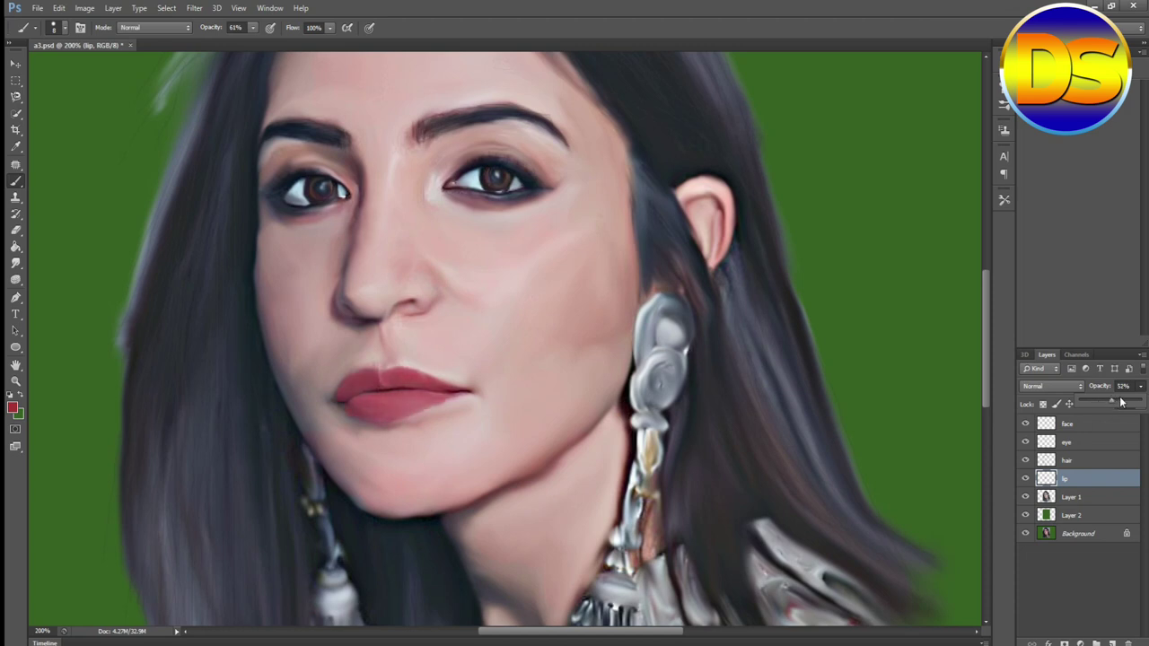
left_click(458, 372)
key("ctrl+minus")
key("ctrl+minus")
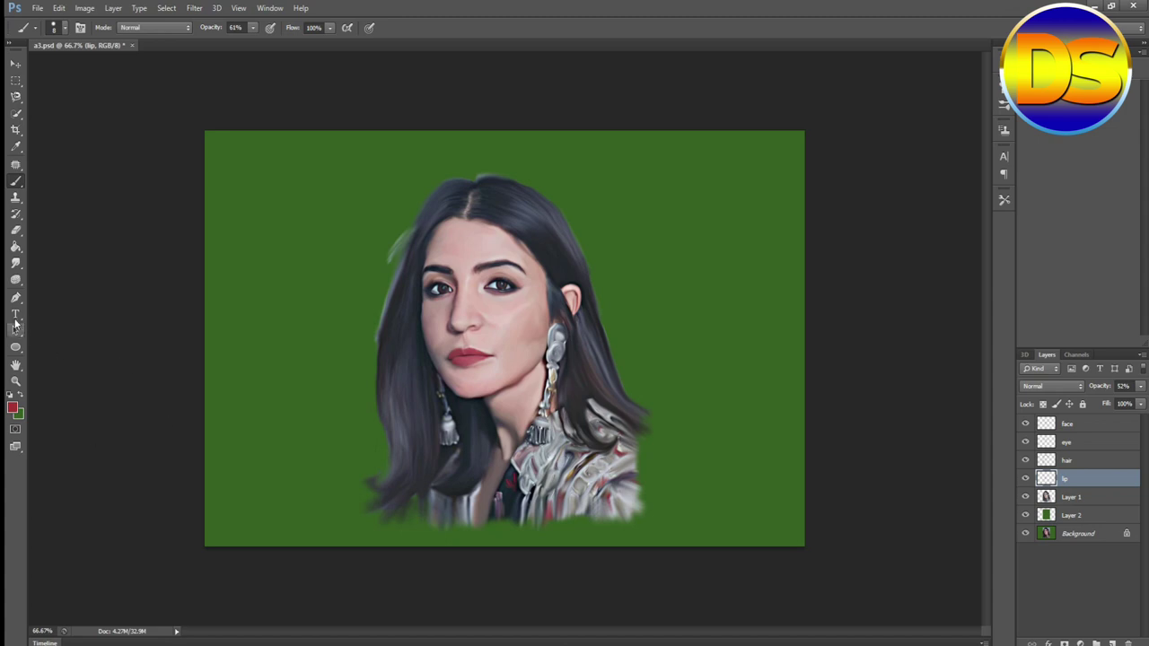
- Add a new layer directly above Layer 2 and open the Brush tool's tip settings
left_click(1076, 519)
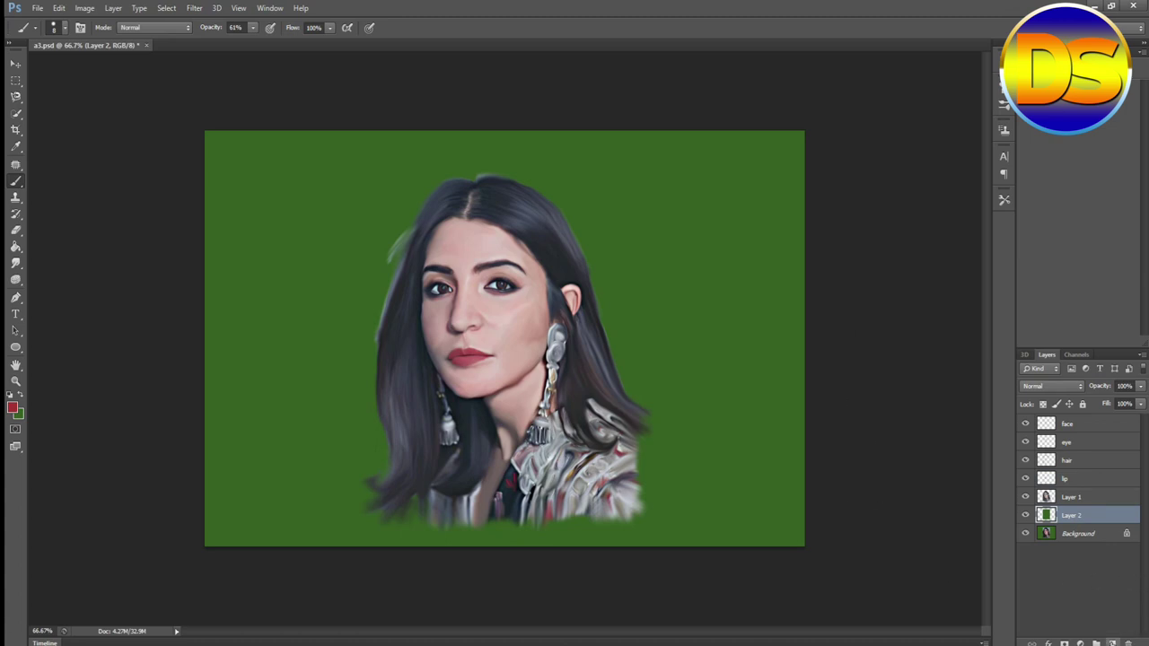
left_click(1113, 643)
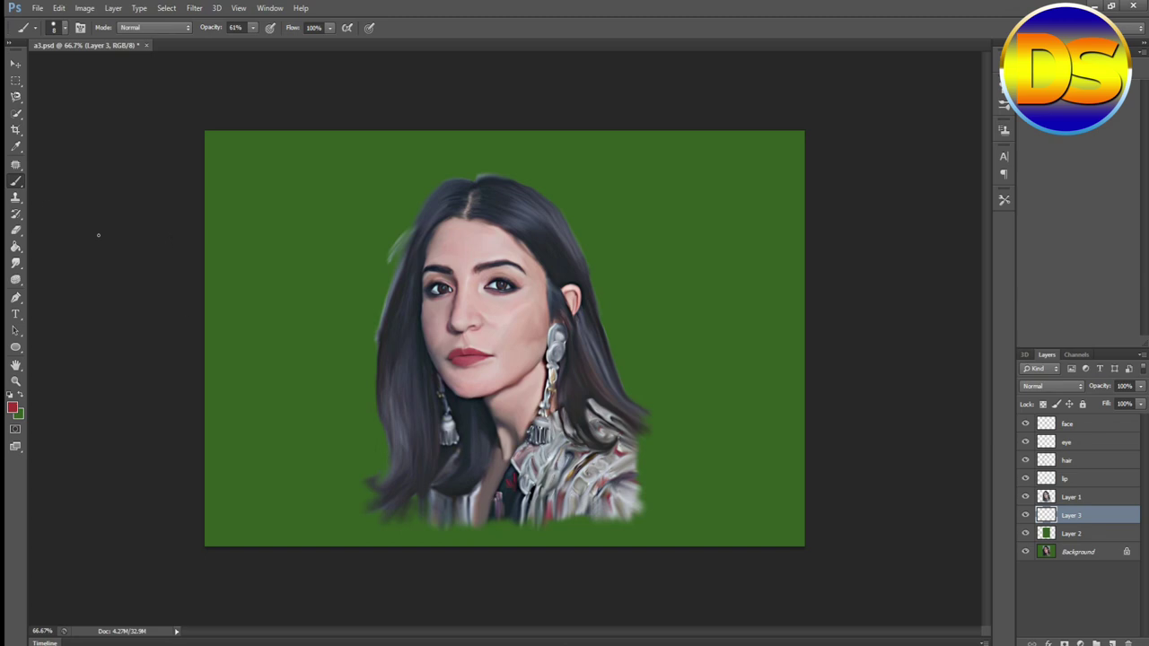
right_click(15, 184)
left_click(51, 186)
left_click(80, 27)
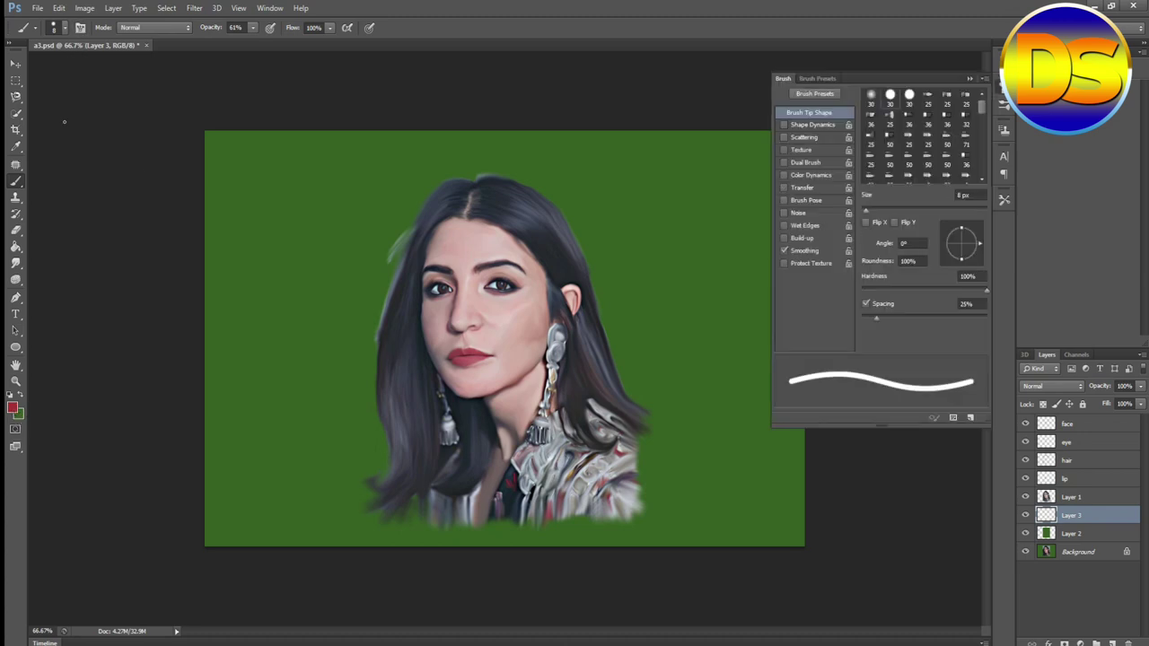
- Choose the Soft Round brush at 30 px with 0% hardness
left_click(821, 79)
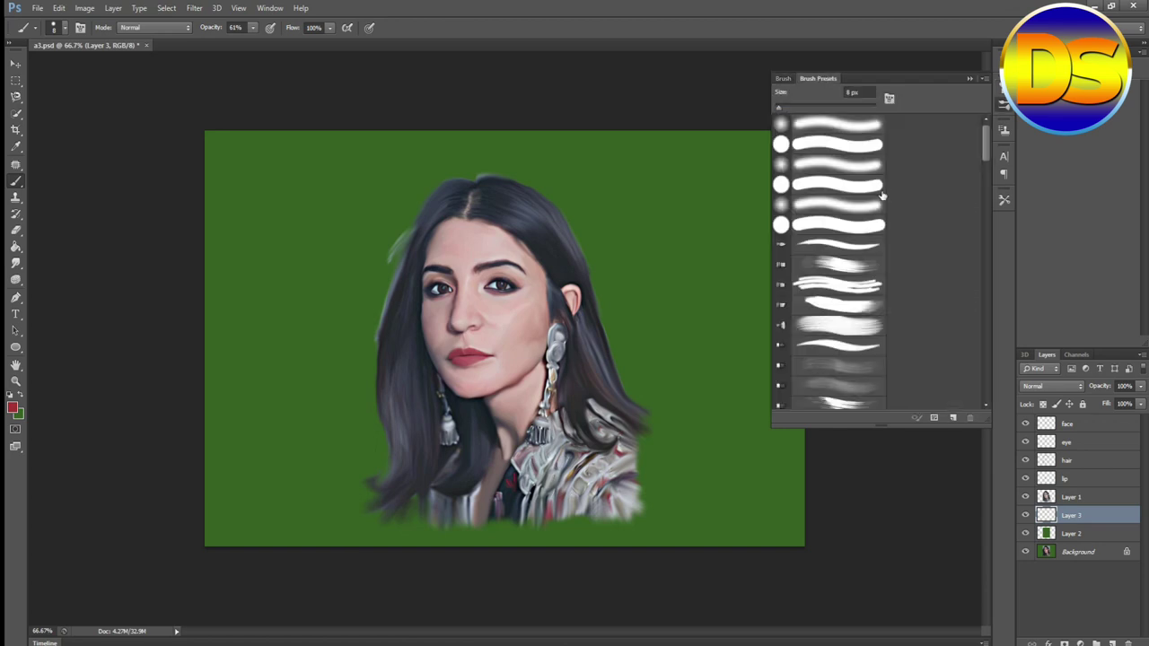
left_click(784, 79)
left_click(870, 96)
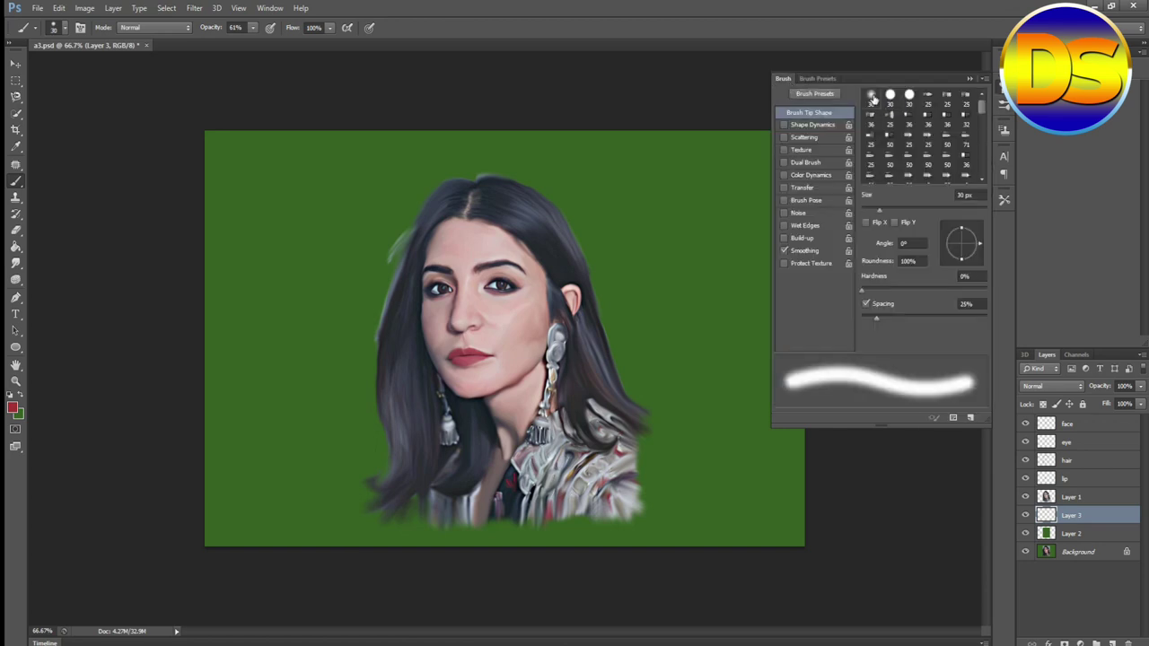
left_click(64, 28)
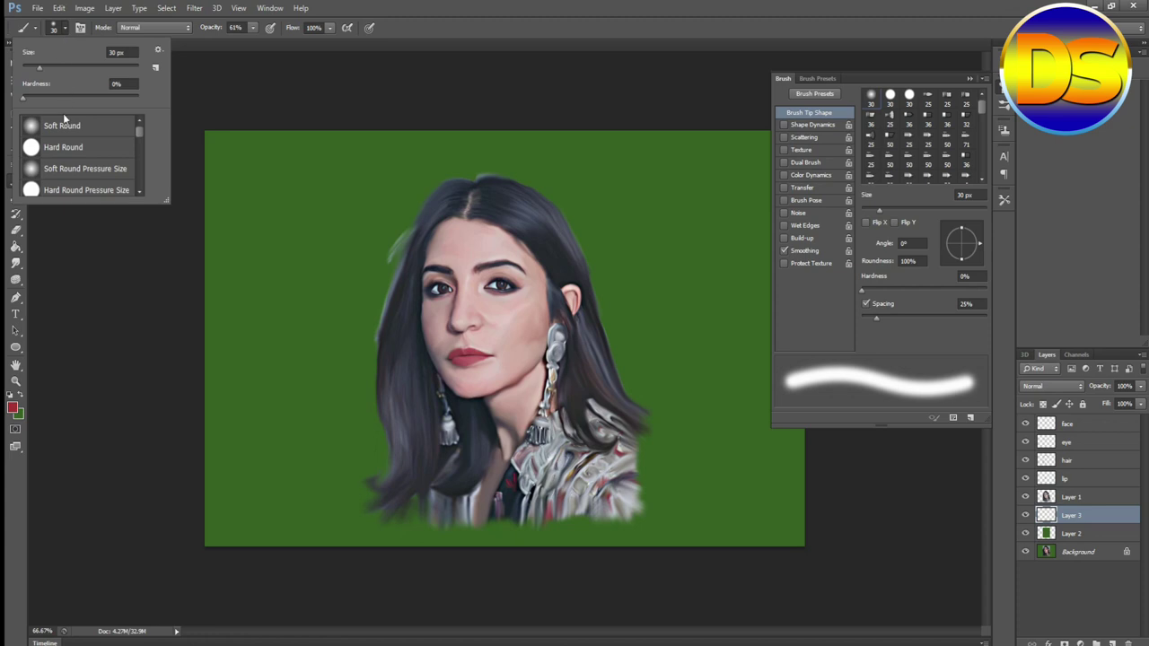
double_click(66, 128)
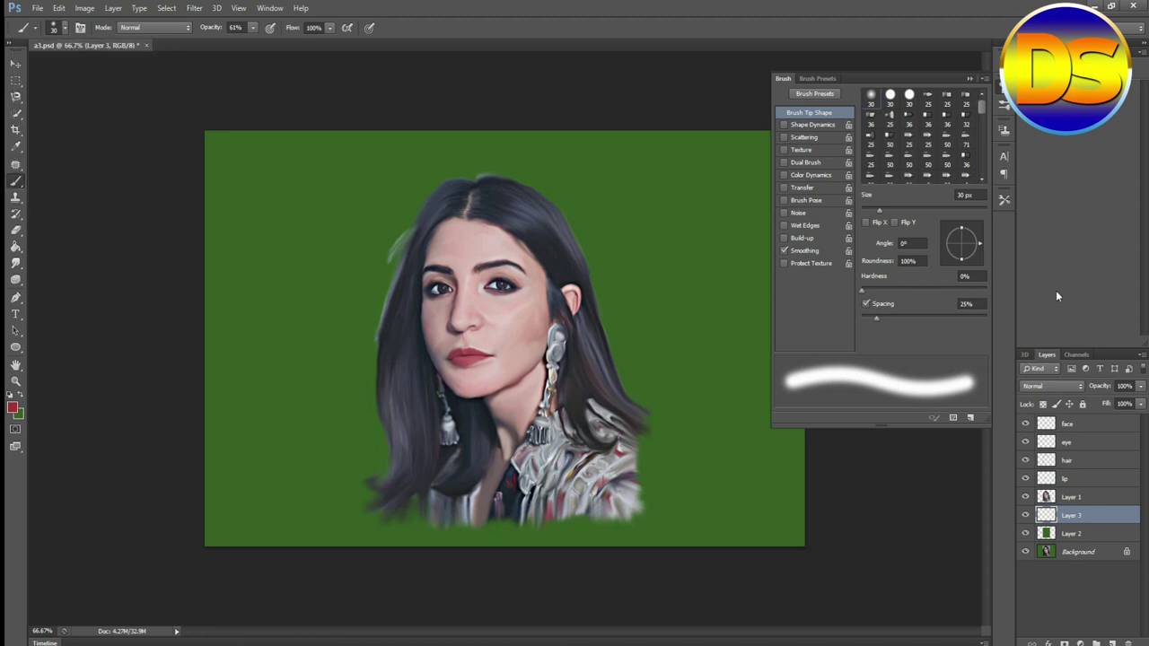
- Choose the 74 px scattered maple leaves brush preset
left_click(817, 78)
scroll(842, 310, "down", 10)
scroll(845, 320, "down", 5)
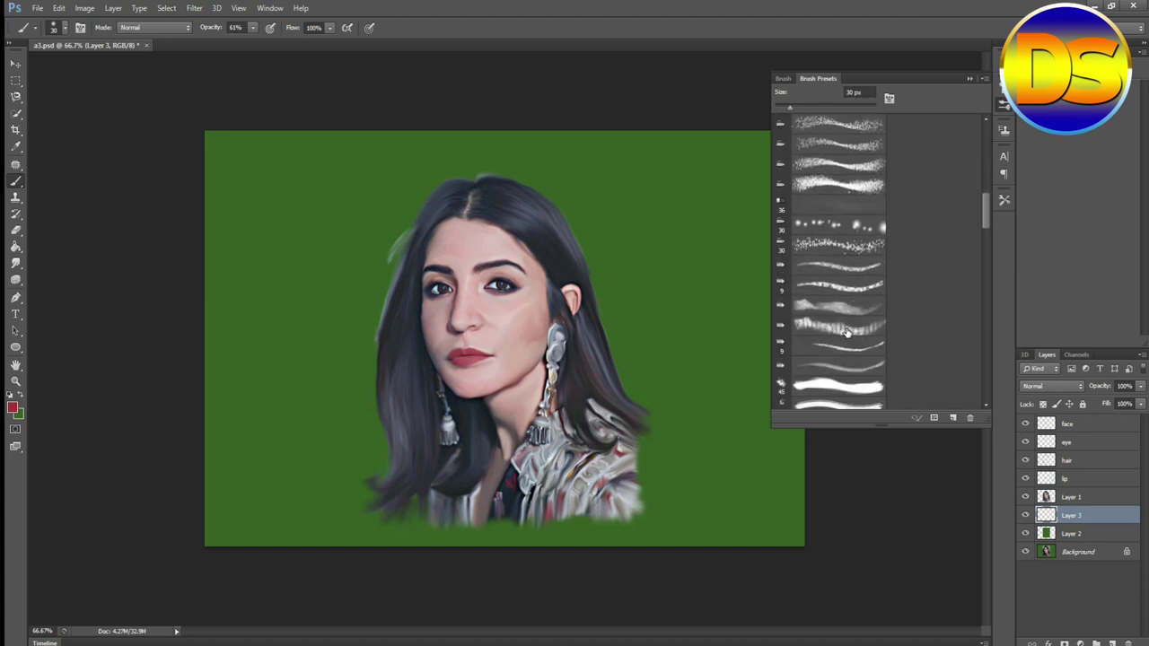
scroll(846, 332, "down", 8)
scroll(847, 340, "down", 8)
left_click(838, 306)
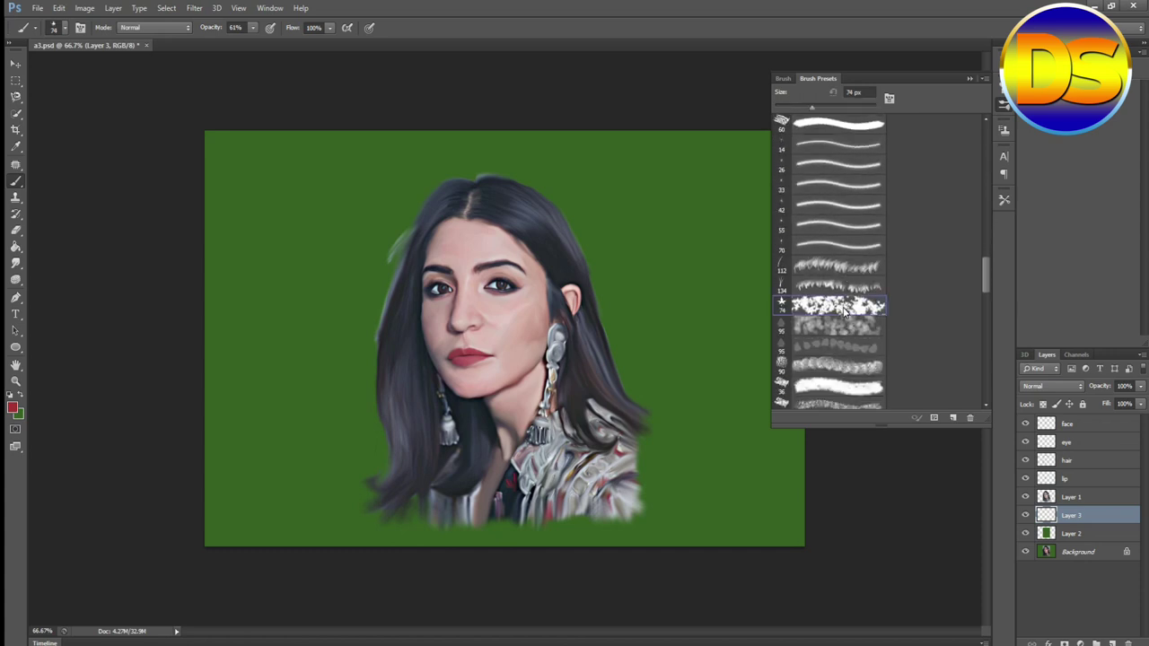
- Set the foreground colour to light cyan 81f9fa
left_click(13, 406)
left_click(792, 350)
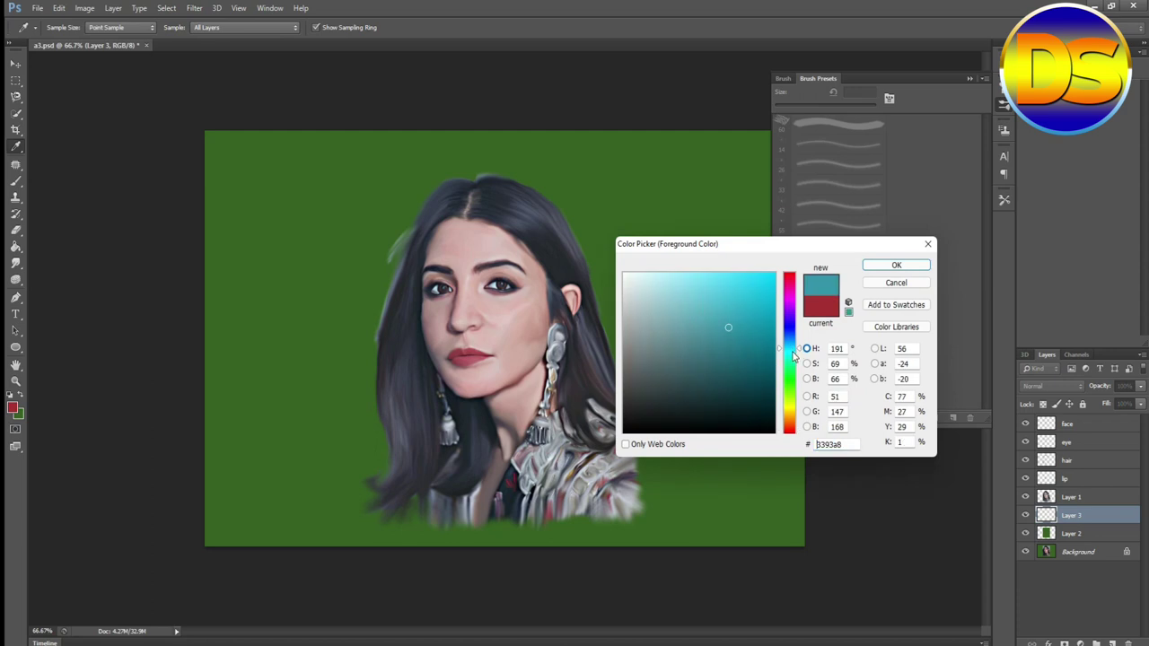
left_click(793, 352)
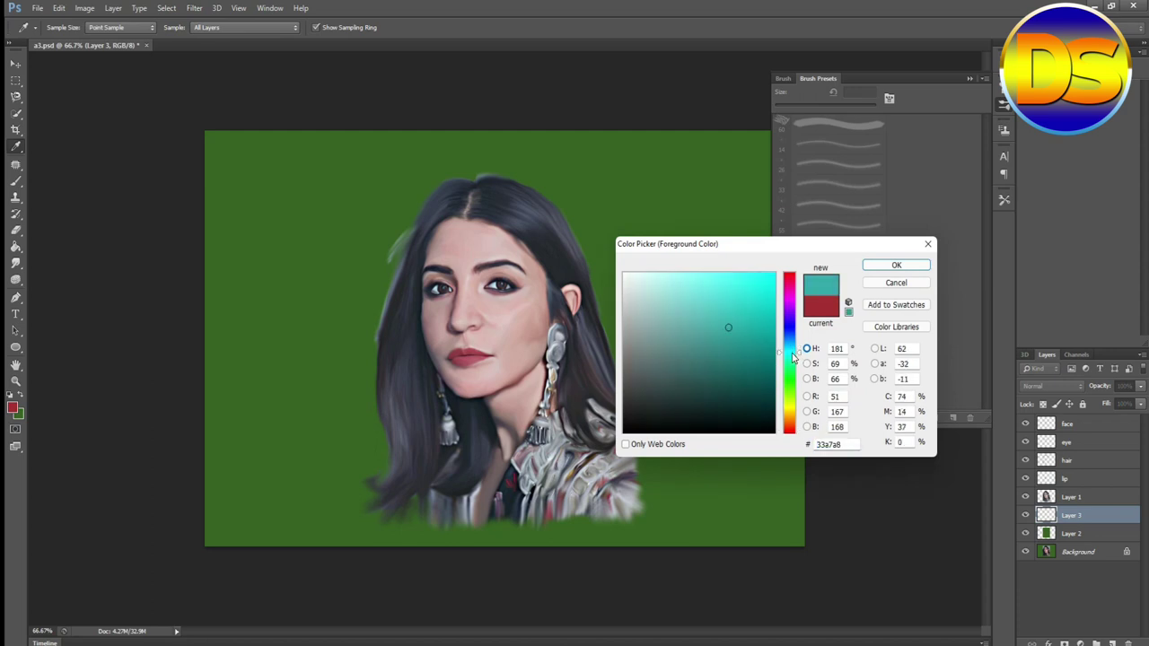
left_click(695, 279)
left_click(896, 265)
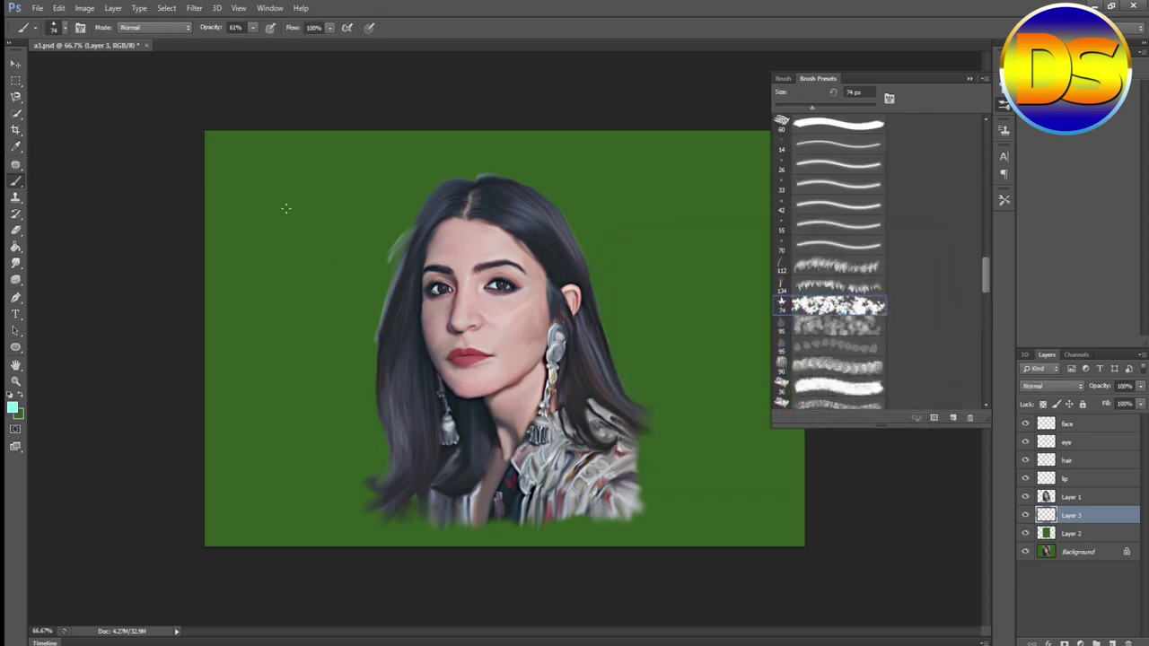
- Try the leaf brush enlarged to 3600 px on the upper-left background, and undo the stamp
key("bracketright")
key("bracketright")
key("bracketright")
key("bracketright")
key("bracketright")
key("bracketright")
key("bracketright")
key("bracketright")
key("bracketright")
key("bracketright")
key("bracketright")
key("bracketright")
key("bracketright")
key("bracketright")
key("bracketright")
key("bracketright")
key("bracketright")
key("bracketright")
key("bracketright")
key("bracketright")
key("bracketright")
key("bracketright")
key("bracketright")
key("bracketright")
key("bracketright")
key("bracketright")
key("bracketright")
key("bracketright")
key("bracketright")
key("bracketright")
key("bracketright")
key("bracketright")
key("bracketright")
key("bracketright")
key("bracketright")
key("bracketright")
key("bracketleft")
key("bracketleft")
key("bracketleft")
key("bracketleft")
key("bracketleft")
key("bracketleft")
key("bracketleft")
key("bracketleft")
key("bracketleft")
key("bracketleft")
key("bracketleft")
key("bracketleft")
key("bracketleft")
key("bracketleft")
key("bracketleft")
key("bracketleft")
key("bracketleft")
key("bracketleft")
key("bracketleft")
key("bracketleft")
key("bracketleft")
key("bracketleft")
key("bracketleft")
key("bracketleft")
key("bracketleft")
key("bracketleft")
key("bracketright")
key("bracketright")
key("bracketright")
key("bracketright")
key("bracketright")
key("bracketright")
key("bracketright")
key("bracketright")
key("bracketright")
key("bracketright")
key("bracketright")
key("bracketright")
key("bracketright")
left_click(249, 184)
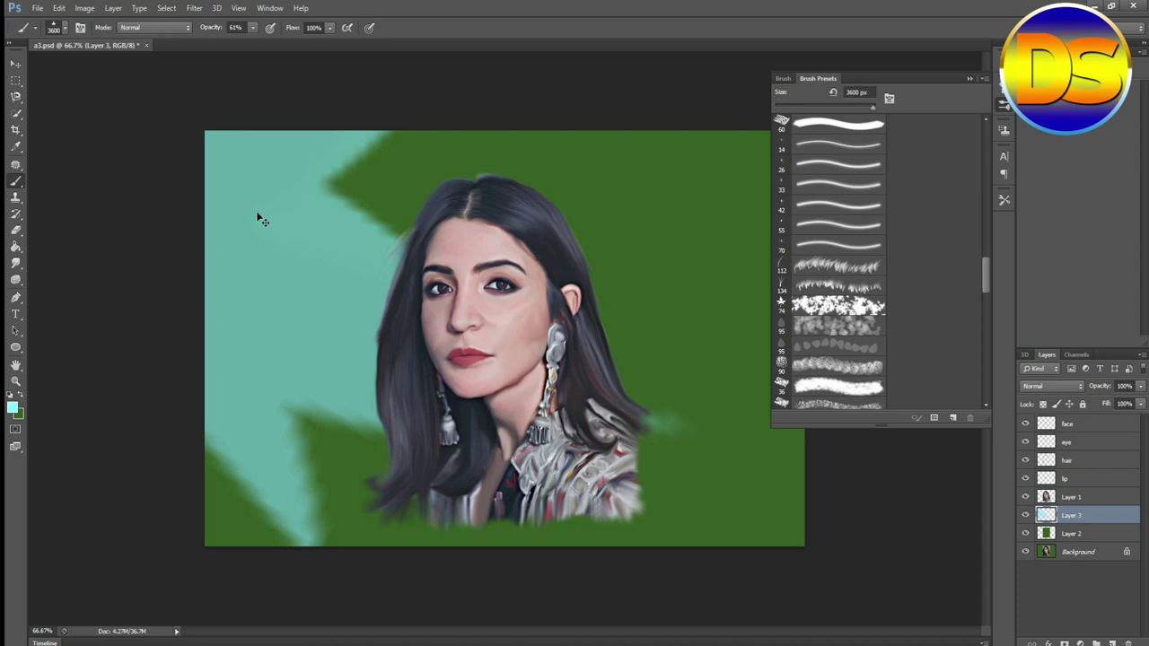
key("ctrl+z")
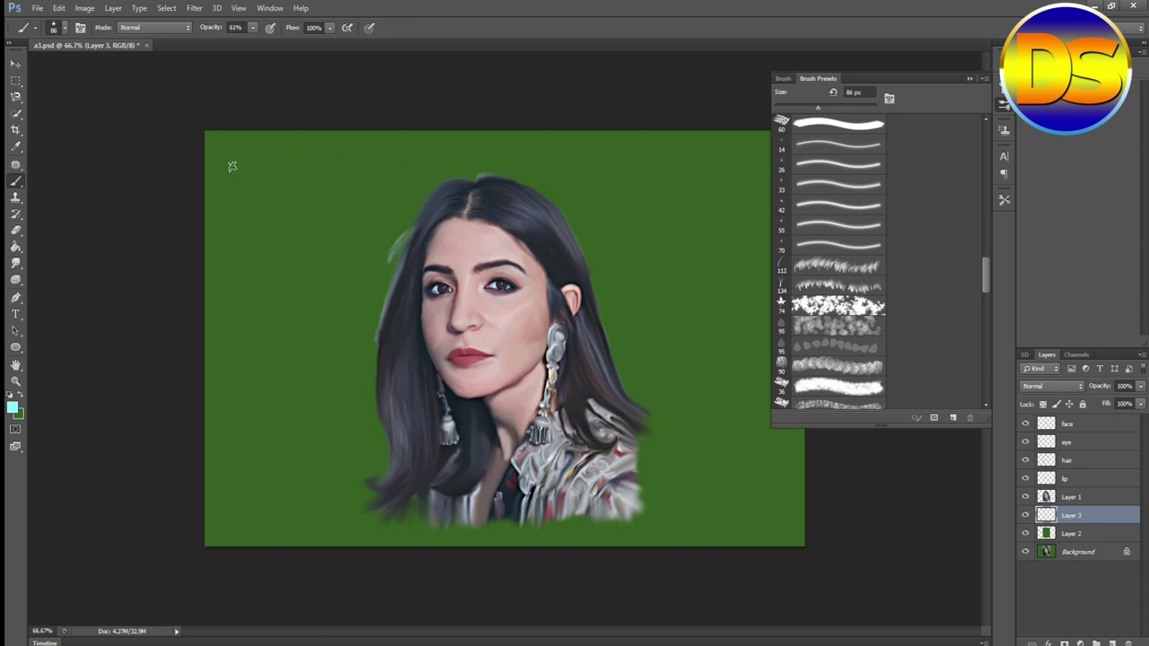
- Scatter light cyan maple leaves over the background on all sides of the portrait with a 198 px brush
left_click(823, 105)
mouse_move(225, 197)
left_mouse_down()
mouse_move(362, 251)
mouse_move(802, 482)
mouse_move(792, 440)
left_mouse_up()
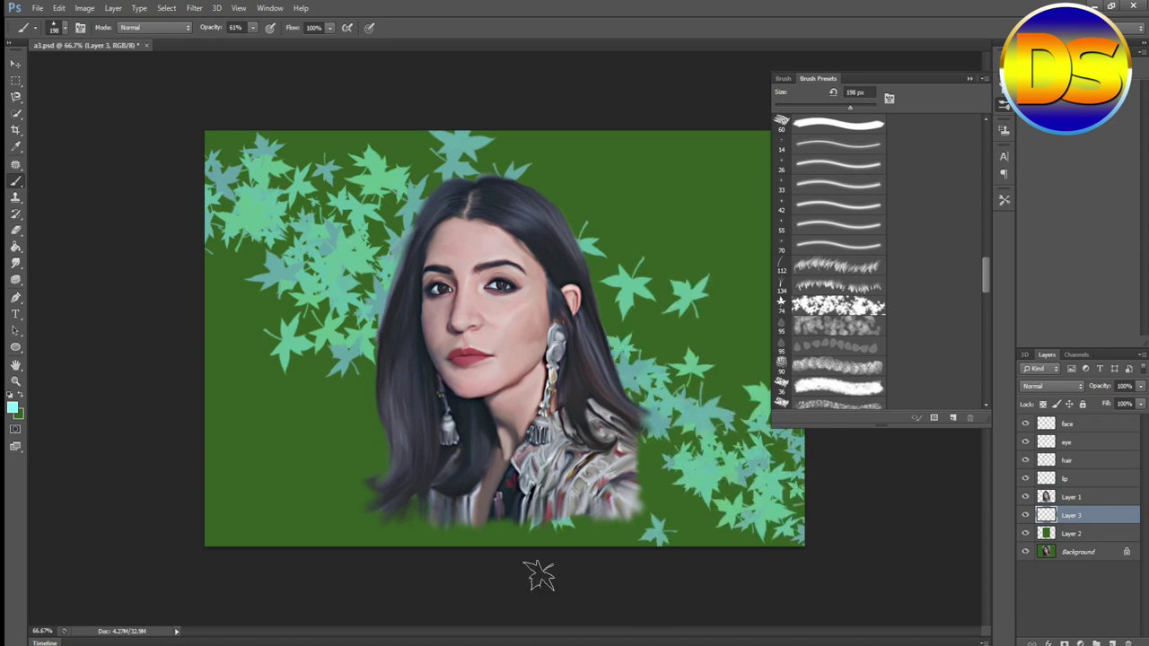
mouse_move(611, 374)
left_mouse_down()
mouse_move(623, 210)
mouse_move(580, 169)
mouse_move(610, 162)
mouse_move(669, 189)
mouse_move(740, 167)
left_mouse_up()
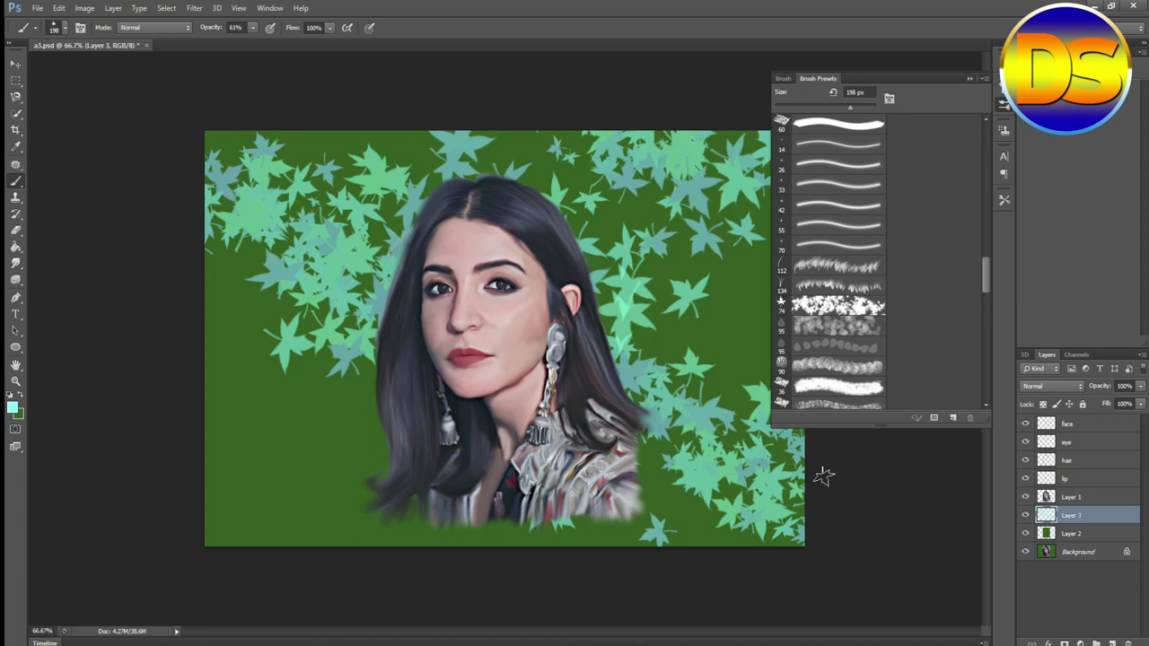
mouse_move(239, 467)
left_mouse_down()
mouse_move(226, 503)
mouse_move(291, 556)
mouse_move(569, 594)
left_mouse_up()
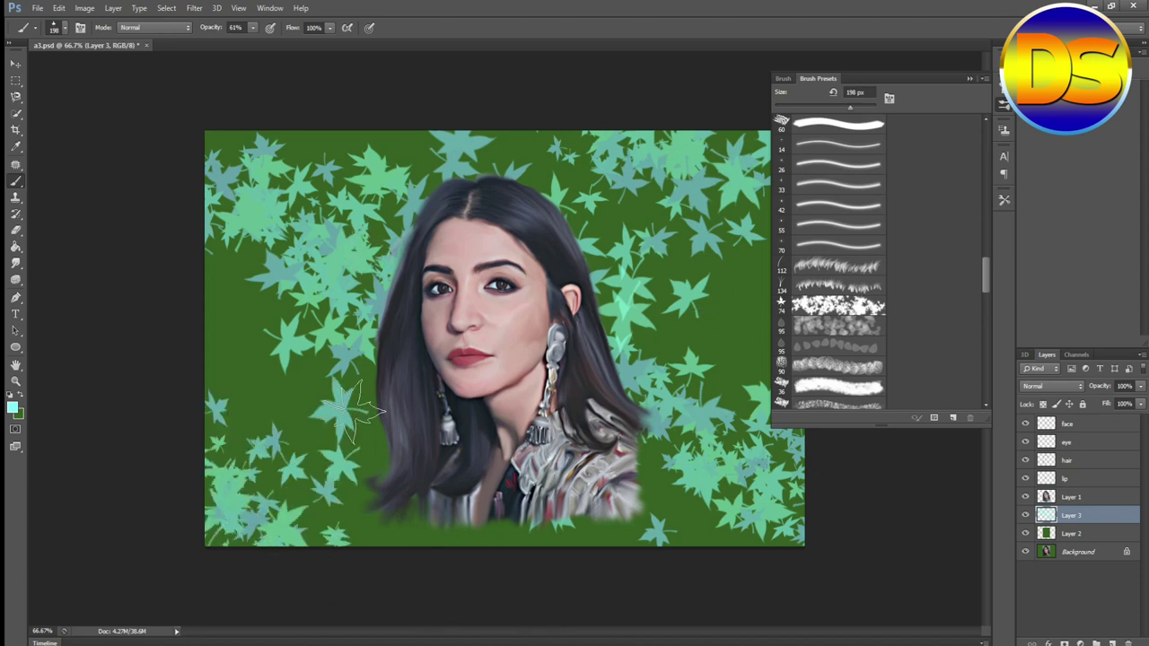
- Set the foreground colour to bright light green 62f756 and return to the brush
left_click(13, 408)
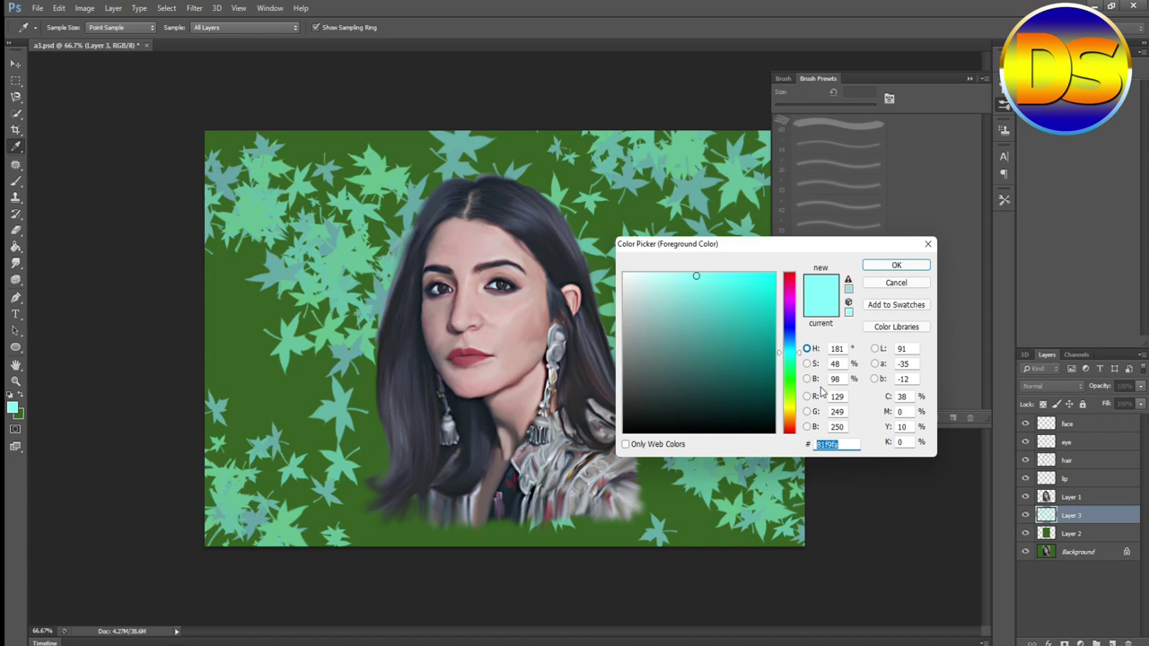
left_click_drag(788, 312, 798, 384)
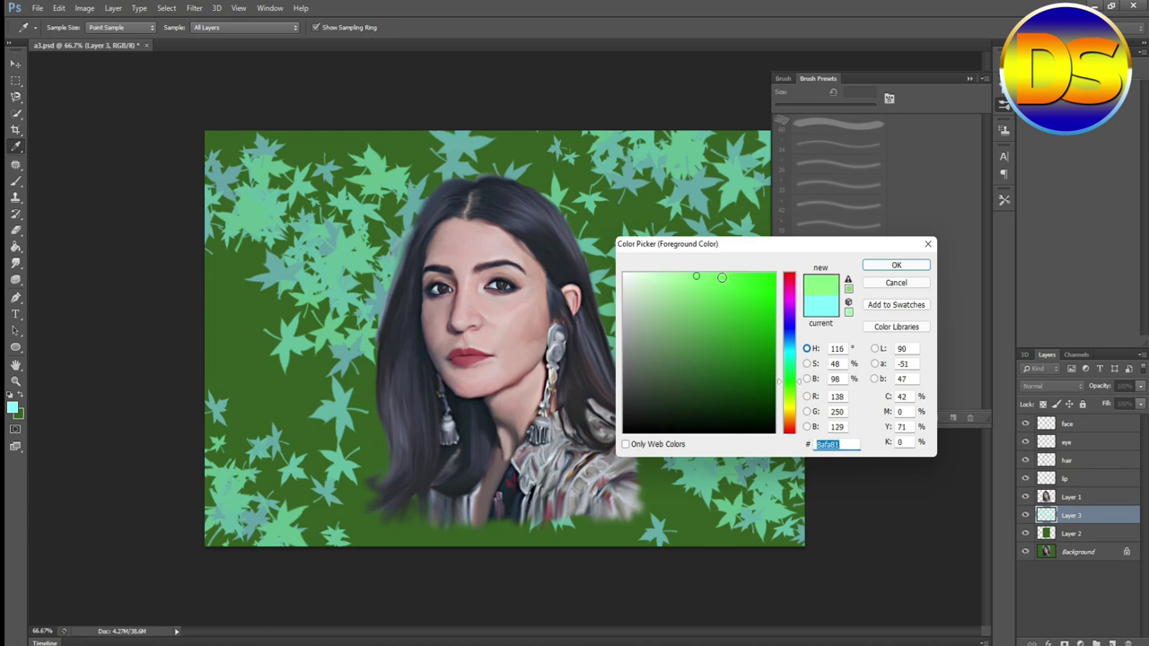
left_click(896, 265)
key("b")
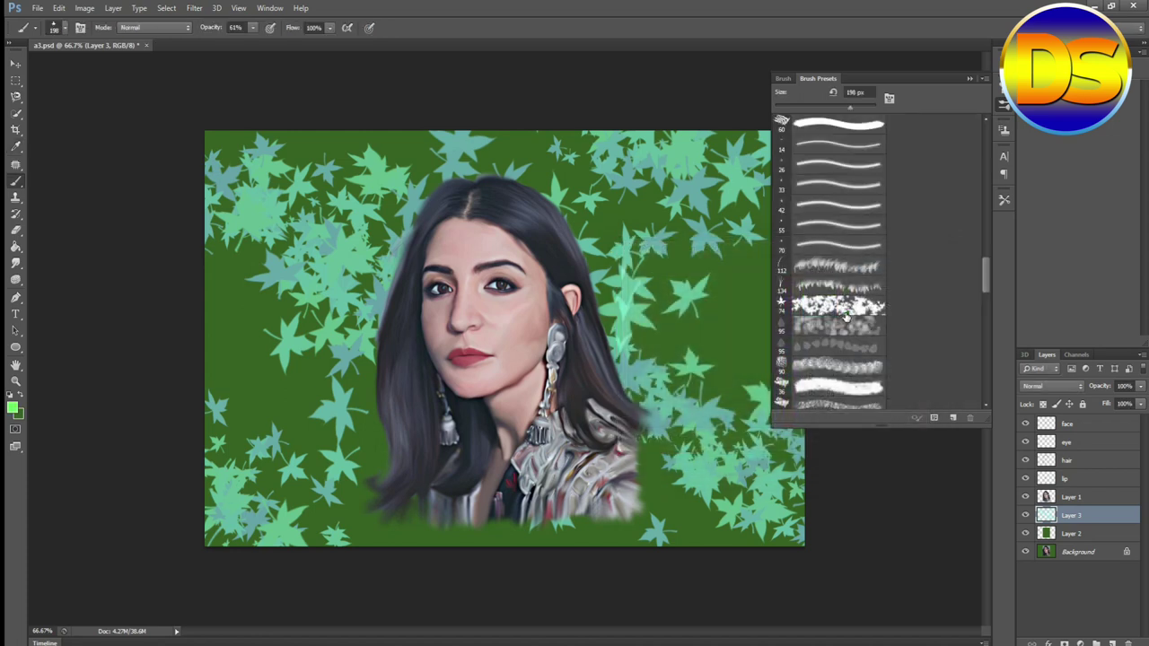
- With the 95 px translucent blob brush preset, paint light green blotches over the background around the portrait
left_click(830, 327)
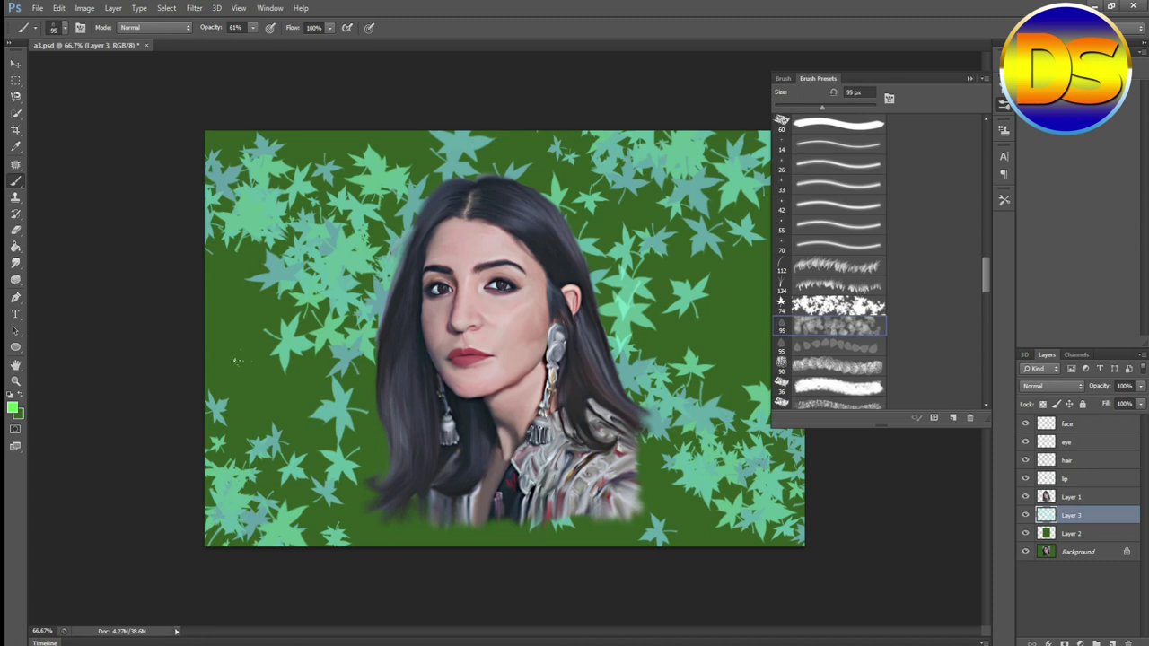
mouse_move(216, 342)
left_mouse_down()
mouse_move(260, 350)
mouse_move(314, 422)
mouse_move(421, 520)
mouse_move(671, 359)
mouse_move(759, 287)
mouse_move(412, 152)
mouse_move(228, 132)
left_mouse_up()
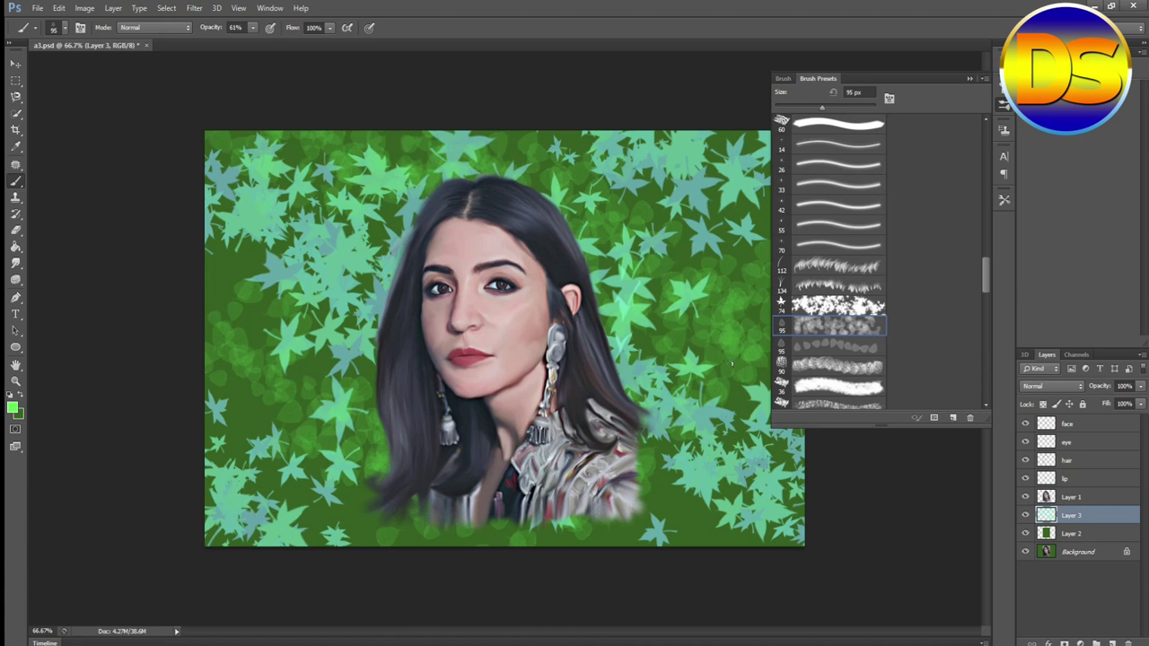
left_click_drag(202, 285, 248, 366)
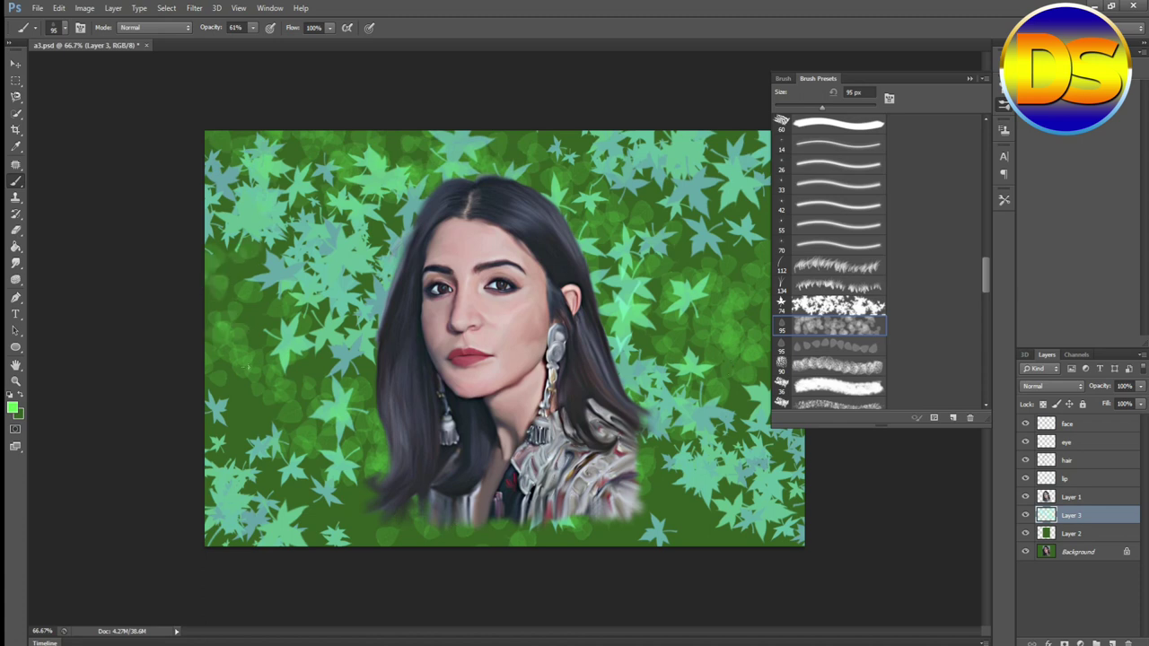
left_click_drag(363, 495, 409, 524)
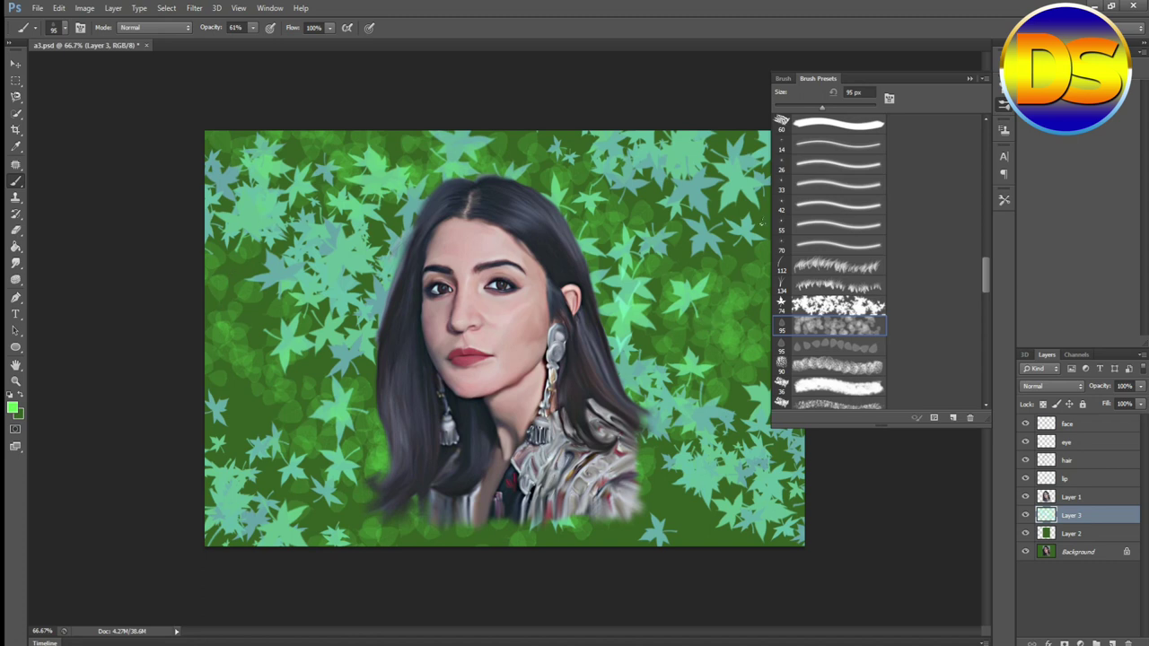
left_click_drag(388, 141, 420, 170)
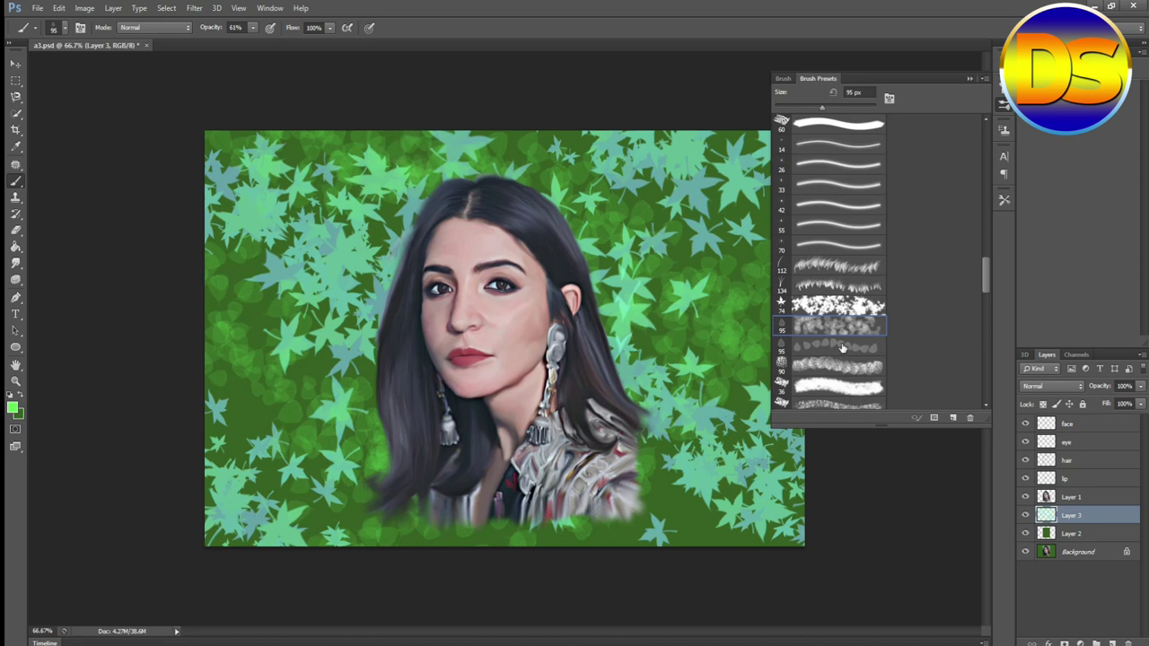
- Choose the 36 px thick rough-edged brush preset and set the foreground colour to light cyan
scroll(868, 368, "down", 3)
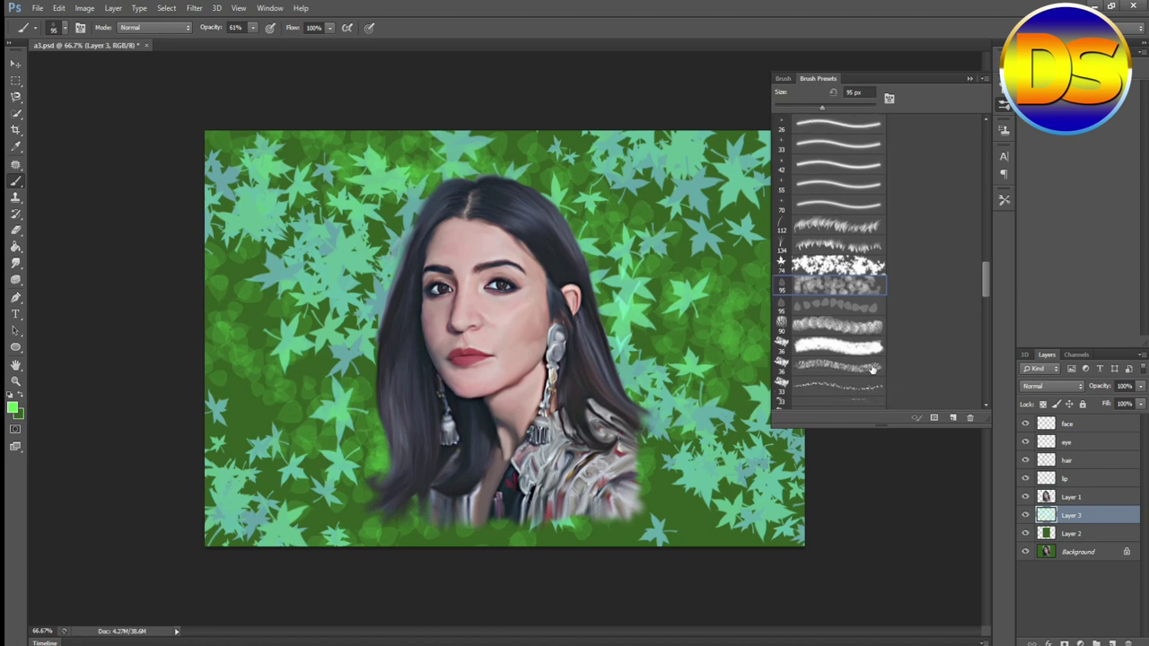
left_click(833, 327)
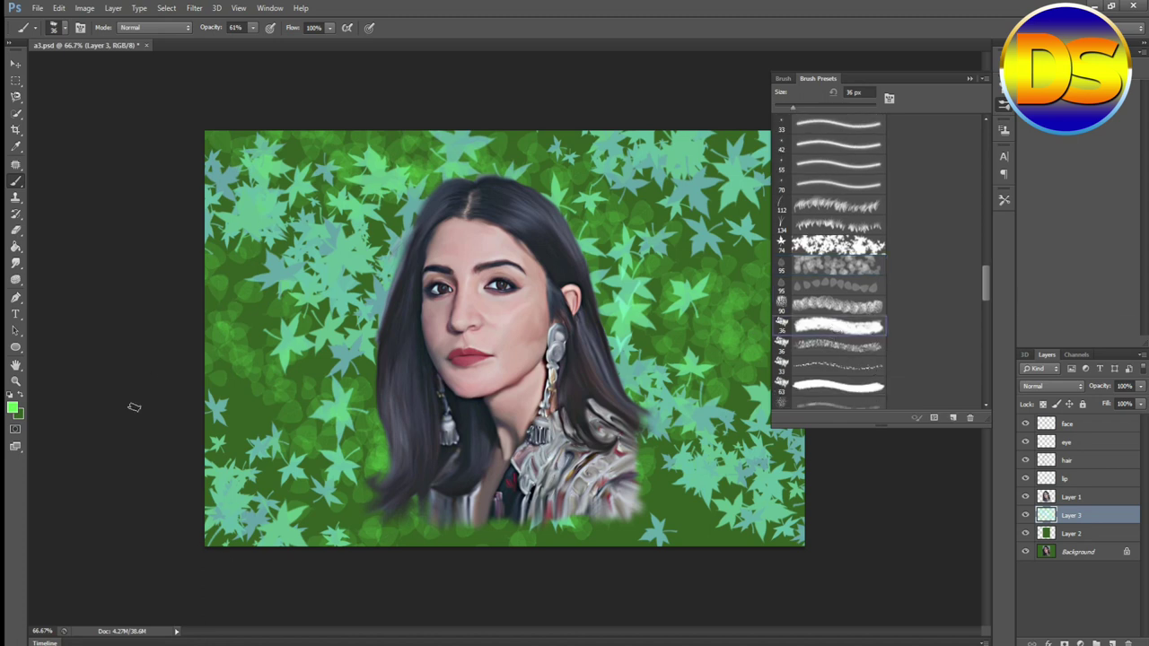
left_click(13, 409)
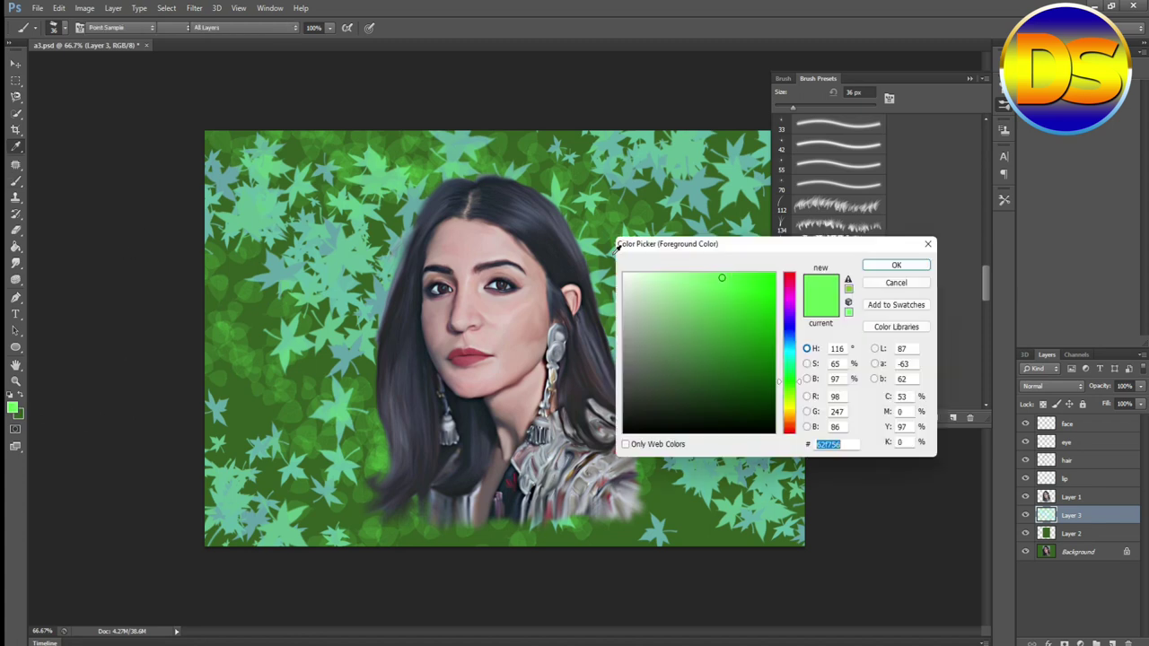
left_click(789, 353)
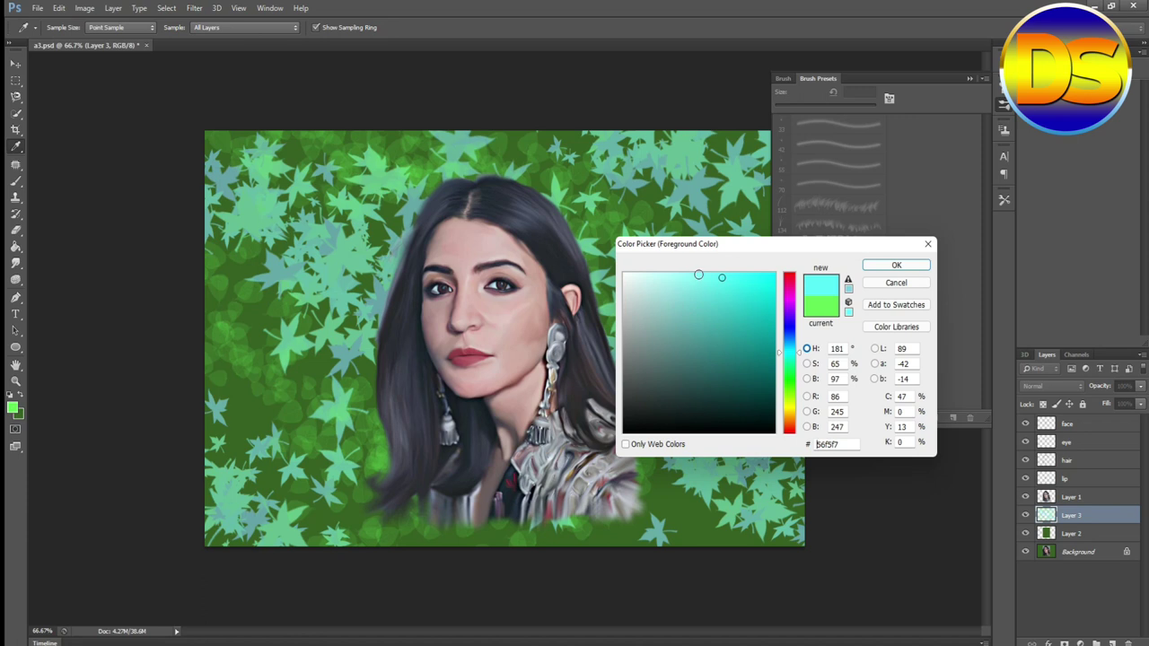
left_click(896, 265)
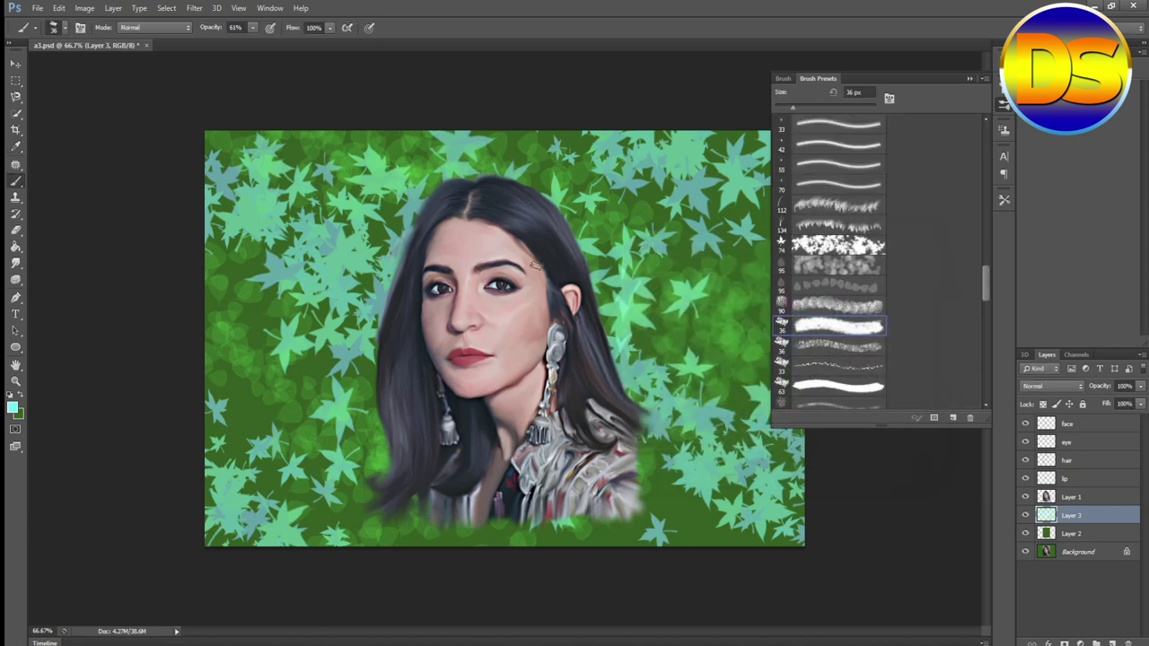
- Paint a light cyan glow behind the hair on its upper-right and lower-left sides, enlarging the brush to 300 px
key("bracketright")
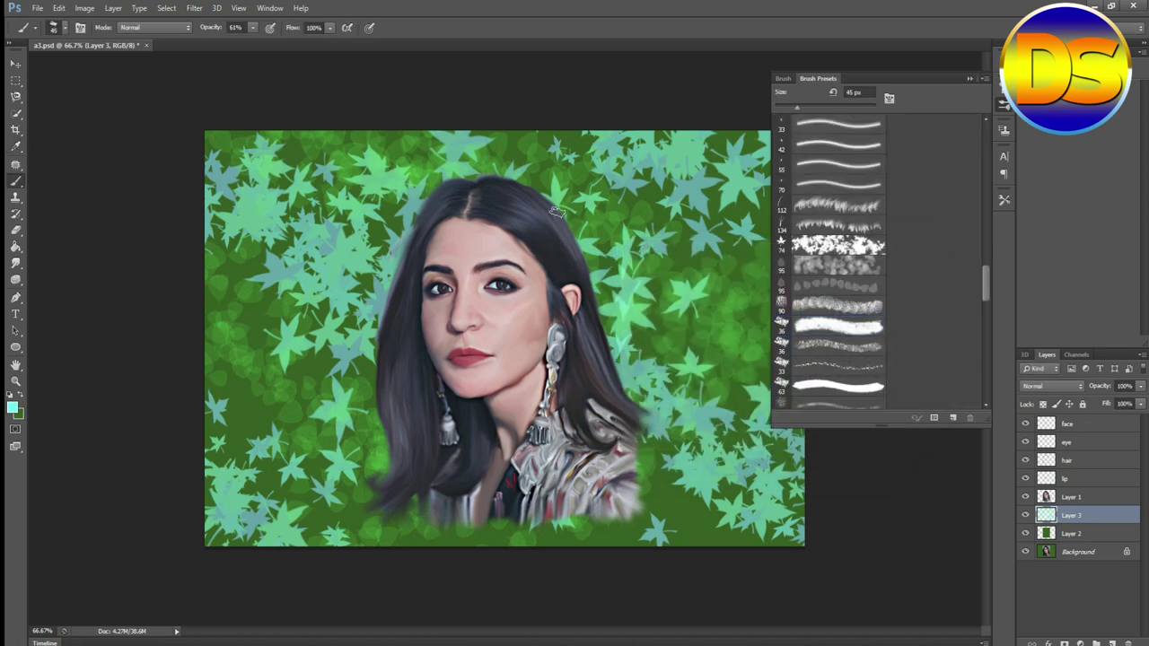
mouse_move(543, 200)
left_mouse_down()
mouse_move(583, 305)
mouse_move(578, 274)
left_mouse_up()
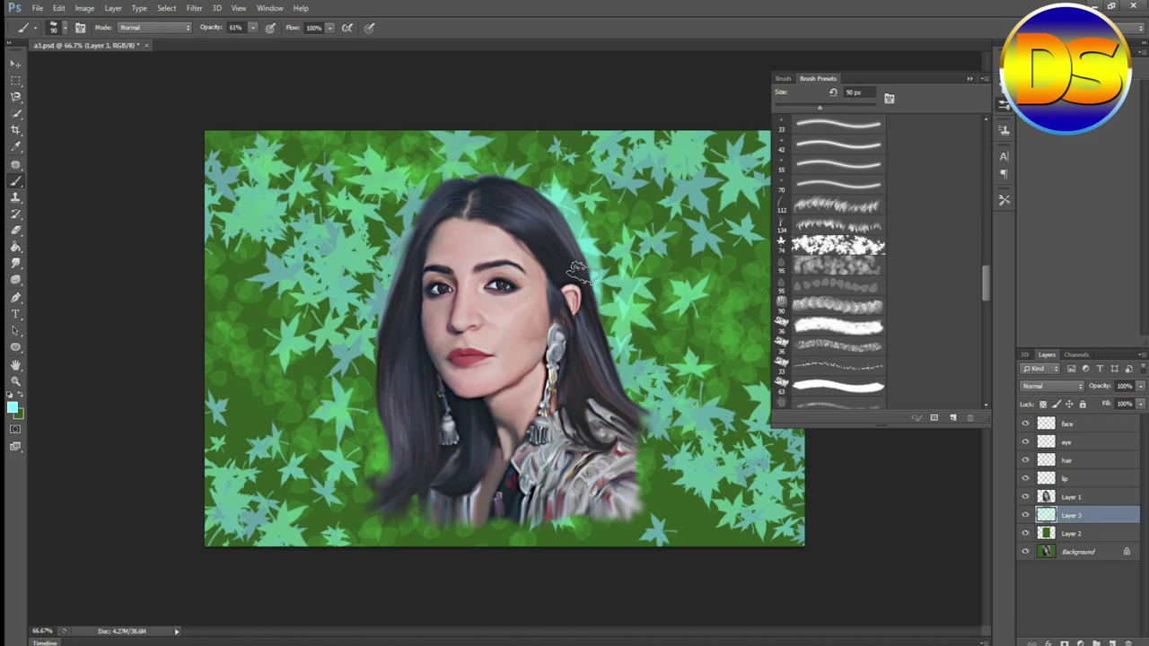
key("bracketright")
key("bracketright")
key("bracketright")
key("bracketright")
key("bracketright")
key("bracketright")
key("bracketright")
mouse_move(549, 203)
left_mouse_down()
mouse_move(558, 235)
mouse_move(549, 290)
mouse_move(574, 382)
left_mouse_up()
mouse_move(520, 218)
left_mouse_down()
mouse_move(540, 216)
mouse_move(561, 345)
left_mouse_up()
mouse_move(393, 414)
left_mouse_down()
mouse_move(400, 453)
mouse_move(418, 453)
mouse_move(643, 342)
mouse_move(643, 485)
mouse_move(386, 454)
left_mouse_up()
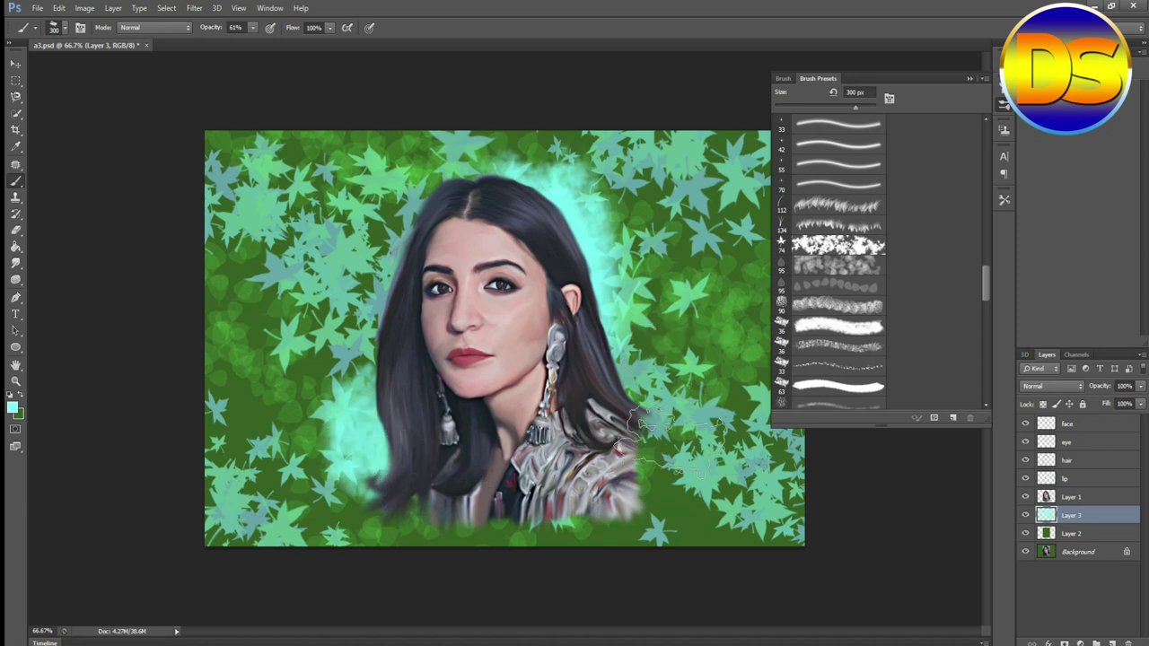
- Undo the last glow strokes and repaint a fainter cyan glow beside the lower-left hair with the 300 px brush
key("ctrl+minus")
key("ctrl+minus")
key("ctrl+minus")
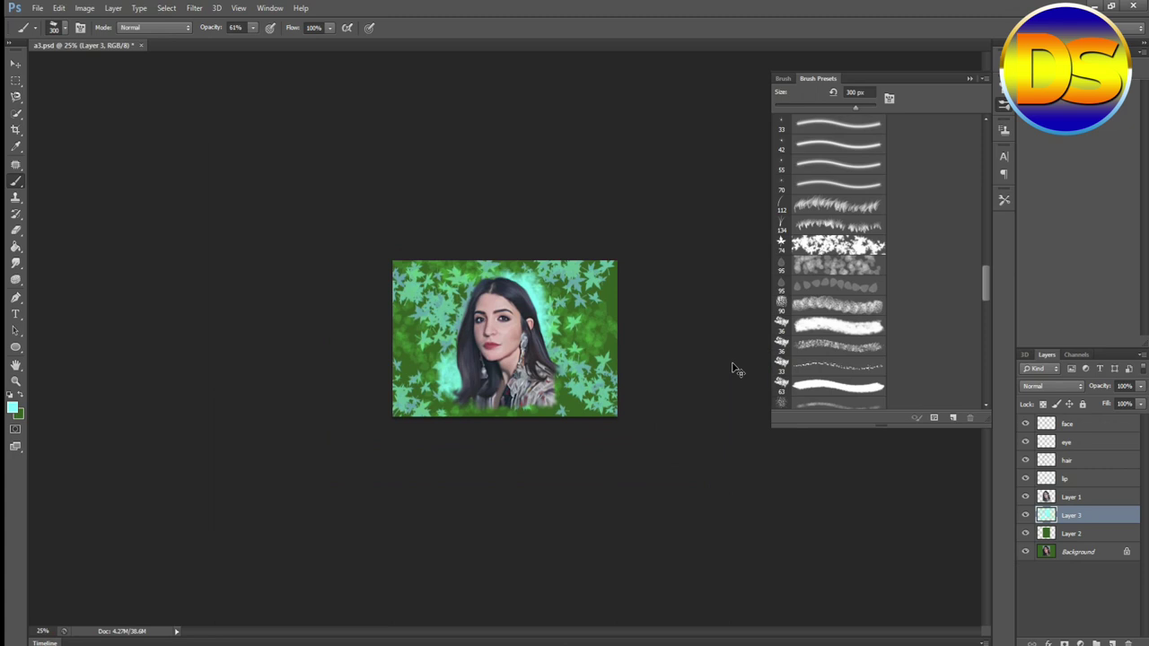
key("ctrl+plus")
key("ctrl+plus")
key("ctrl+plus")
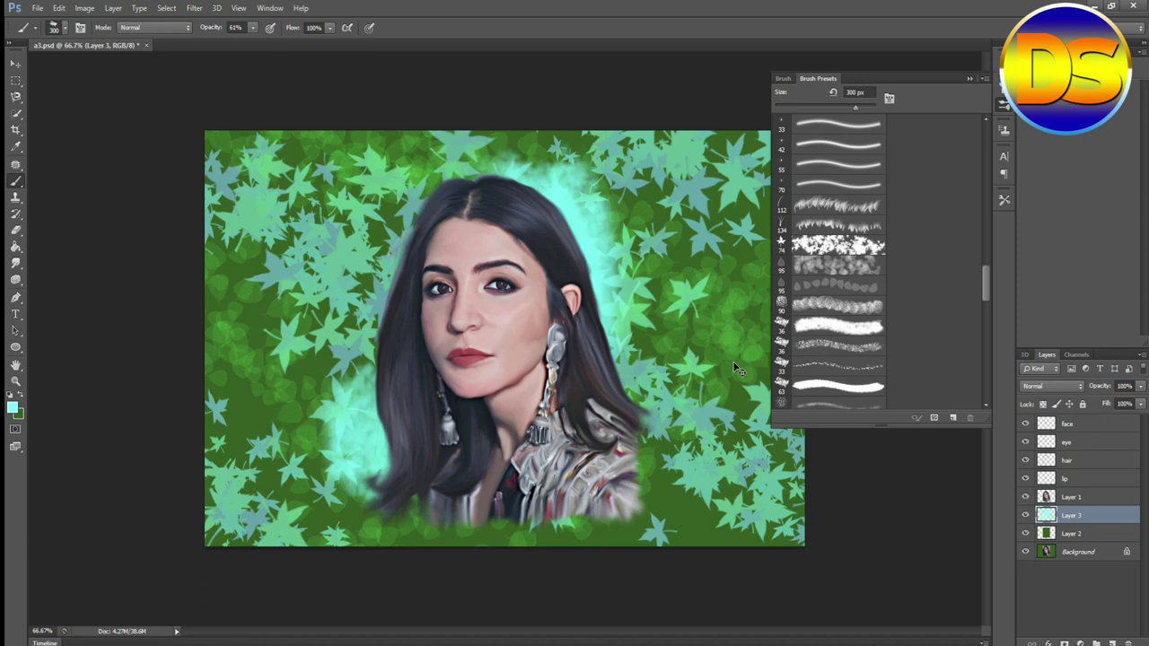
key("ctrl+alt+z")
key("ctrl+alt+z")
key("ctrl+alt+z")
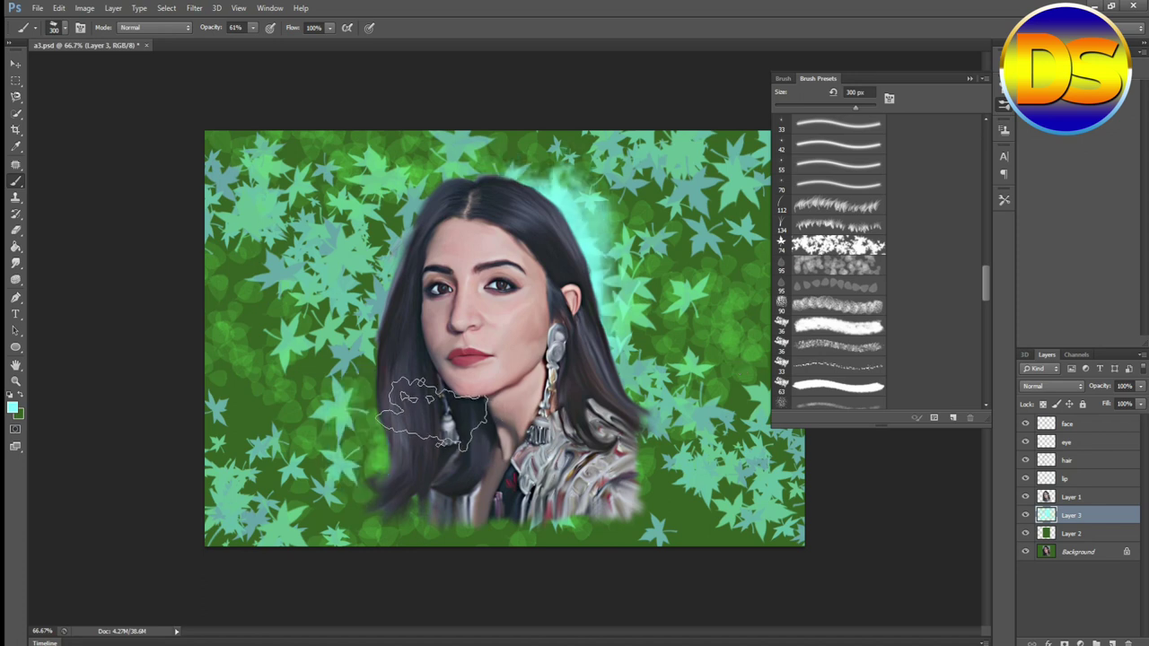
left_click_drag(403, 437, 439, 495)
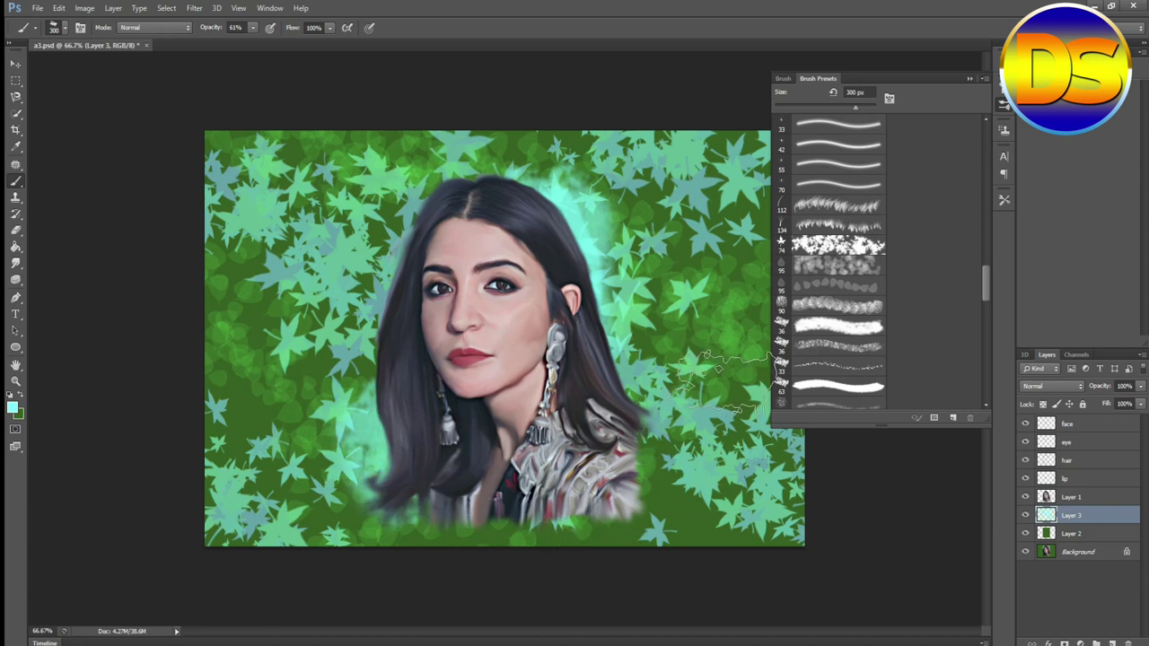
- Choose the 30 px scattered soft glowing dots brush preset
scroll(859, 277, "up", 5)
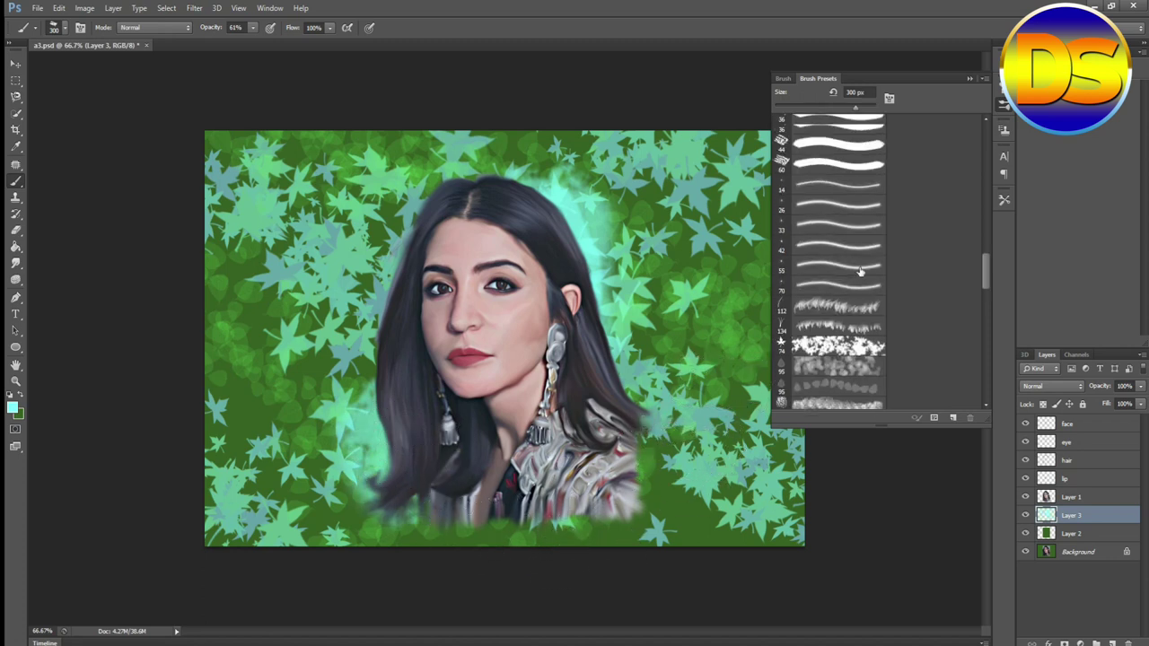
scroll(859, 277, "up", 5)
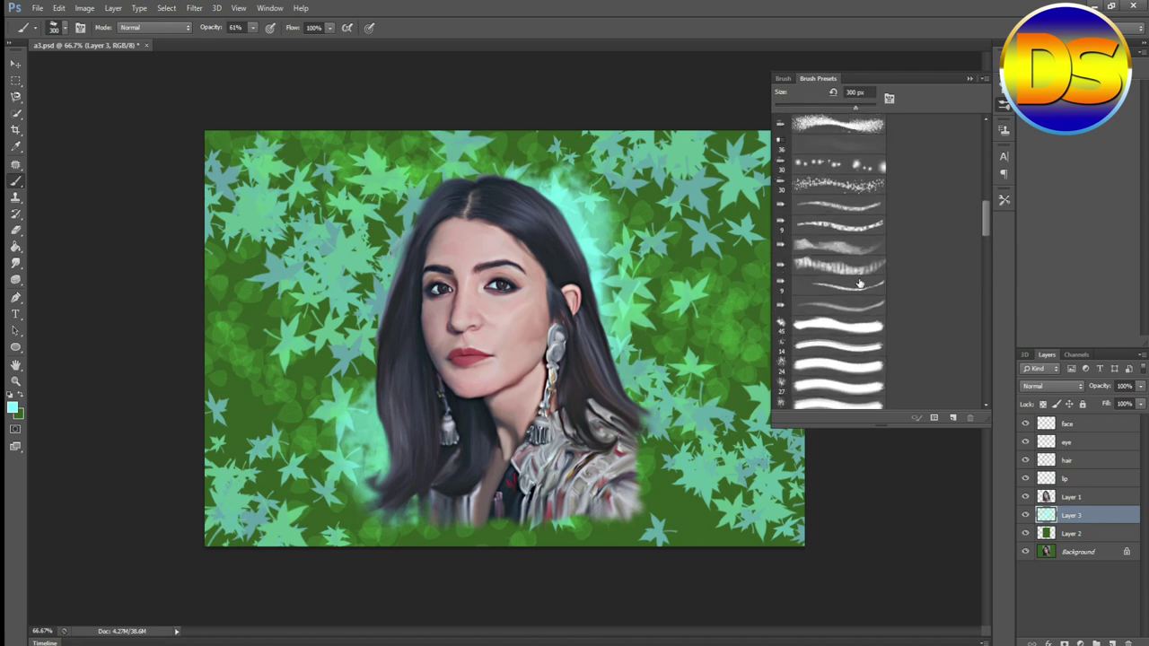
left_click(843, 225)
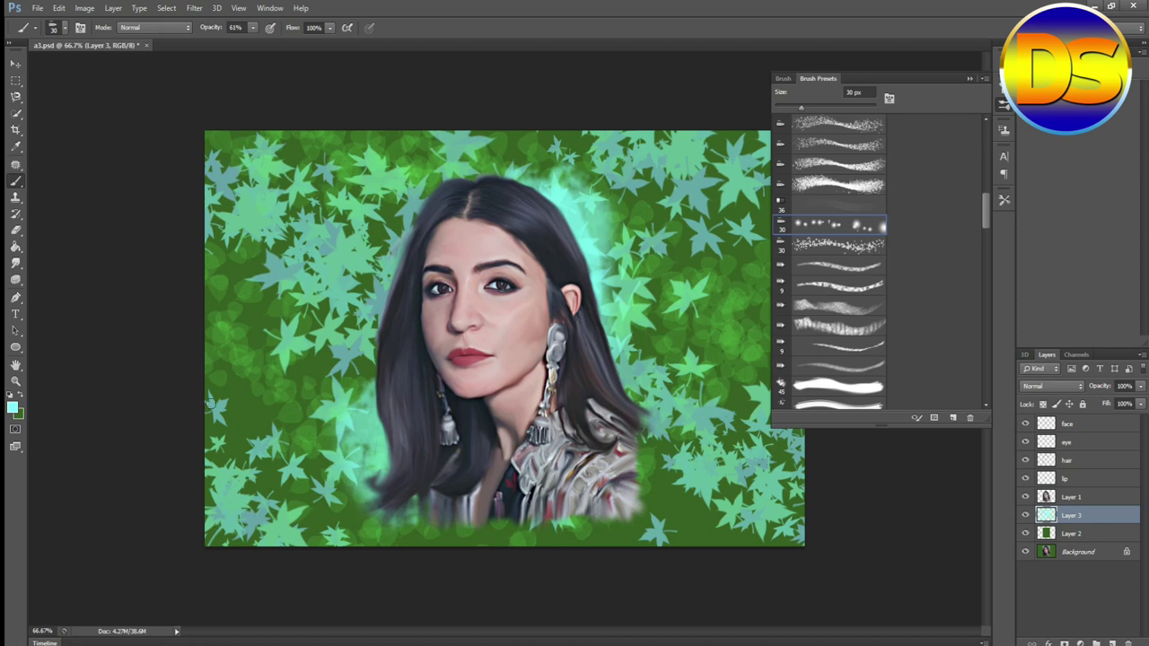
- Set the foreground colour to pale cyan a8ebf3
left_click(13, 409)
left_click(682, 283)
left_click(673, 291)
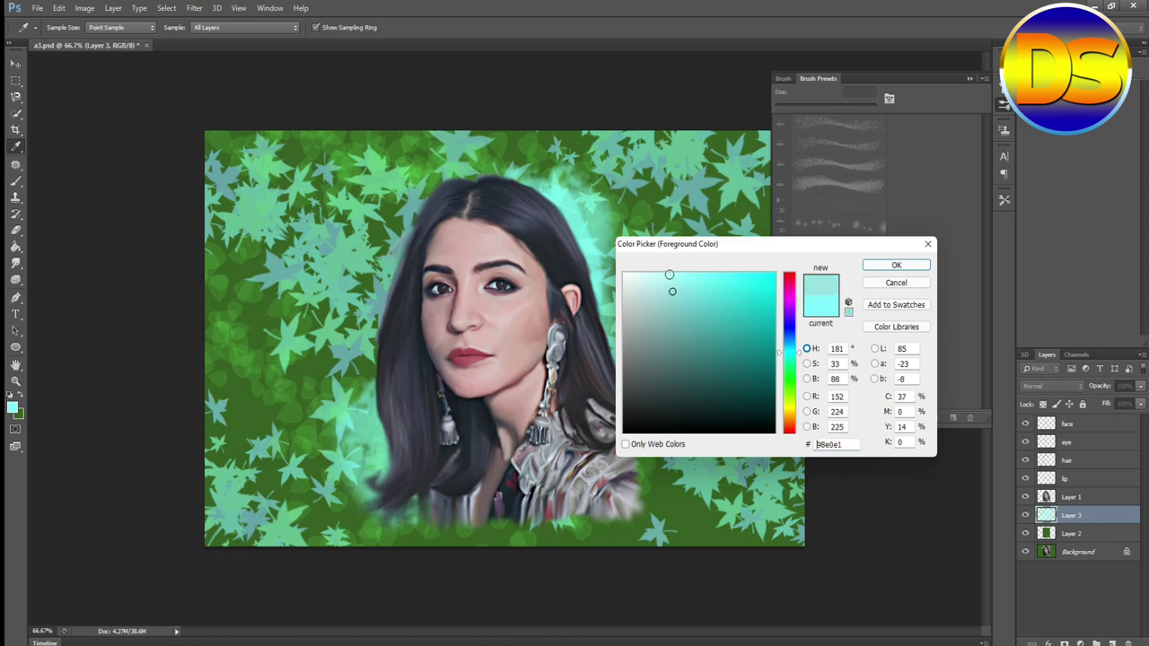
left_click(669, 280)
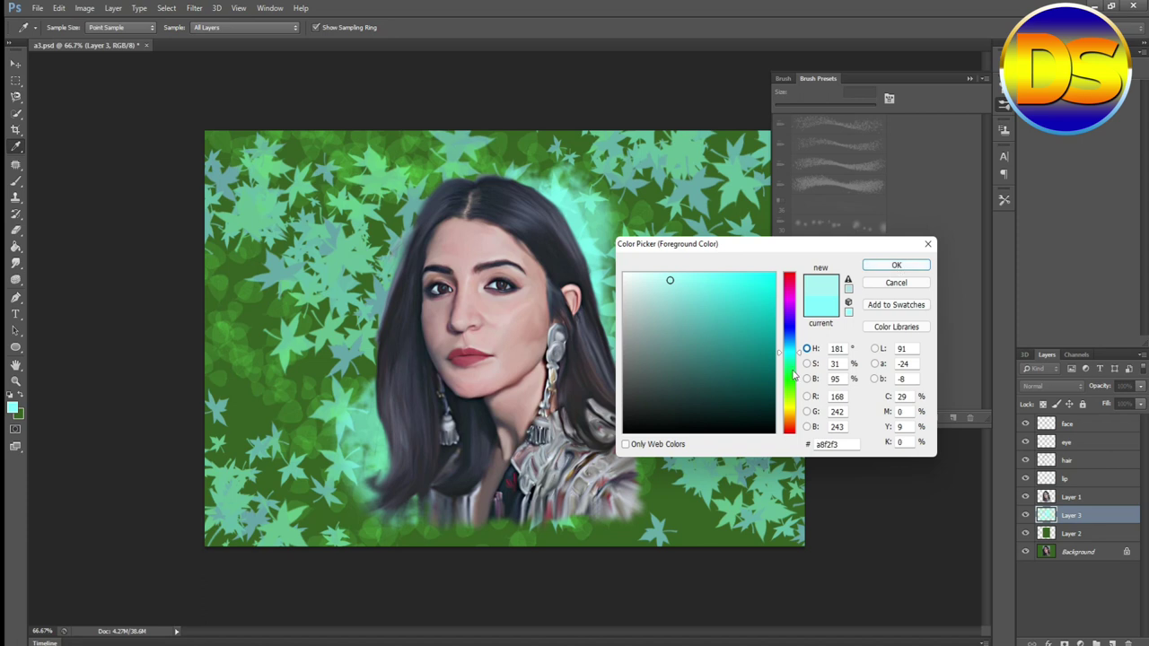
left_click_drag(794, 360, 787, 358)
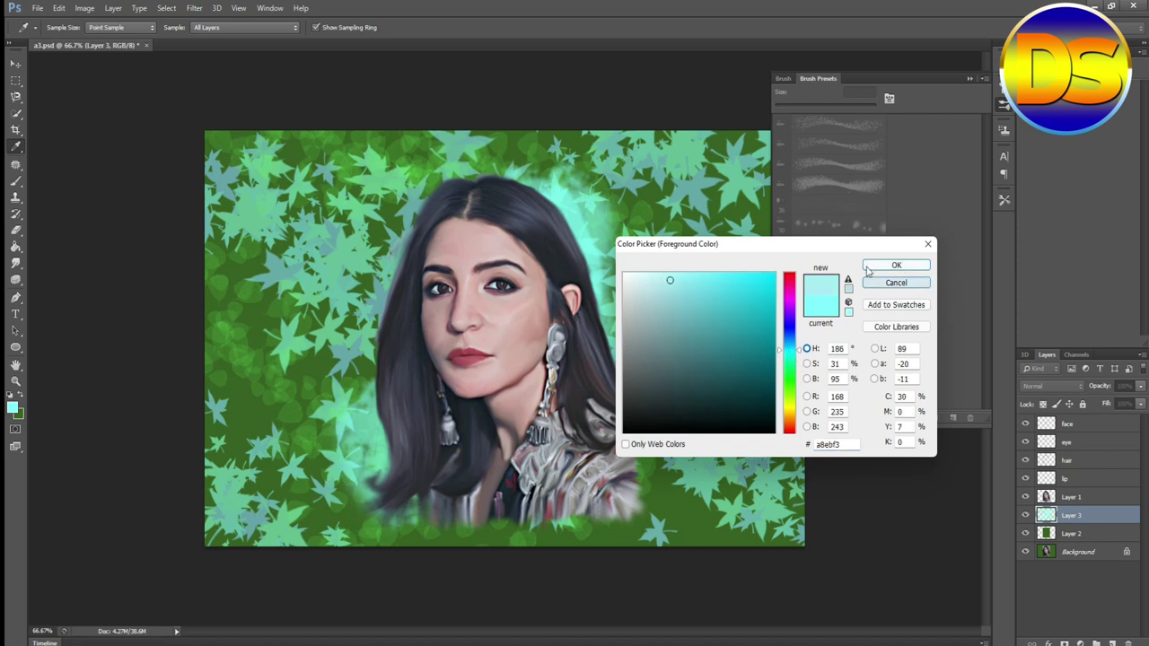
left_click(896, 265)
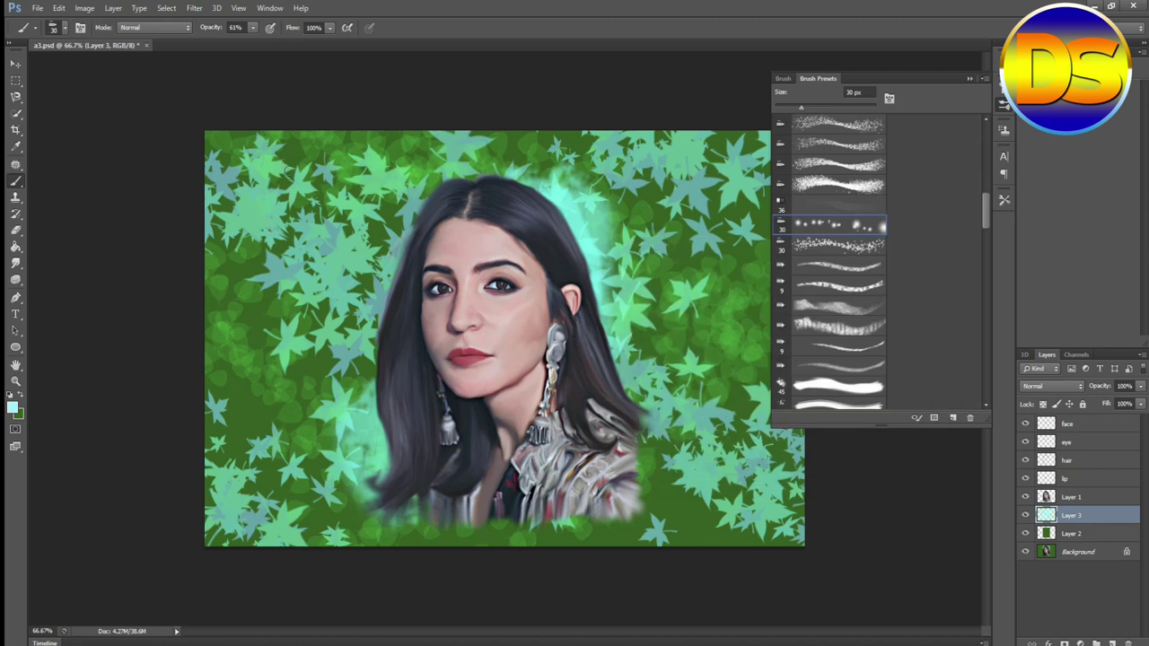
- Paint pale cyan glowing dots over the background leaves, enlarging the brush to 300 px
mouse_move(271, 364)
left_mouse_down()
mouse_move(308, 328)
mouse_move(404, 274)
left_mouse_up()
key("bracketright")
key("bracketright")
key("bracketright")
key("bracketright")
key("bracketright")
key("bracketright")
key("bracketright")
key("bracketright")
key("bracketright")
key("bracketright")
key("bracketright")
key("bracketright")
key("bracketright")
key("bracketright")
key("bracketright")
mouse_move(236, 214)
left_mouse_down()
mouse_move(417, 296)
mouse_move(570, 399)
mouse_move(636, 477)
left_mouse_up()
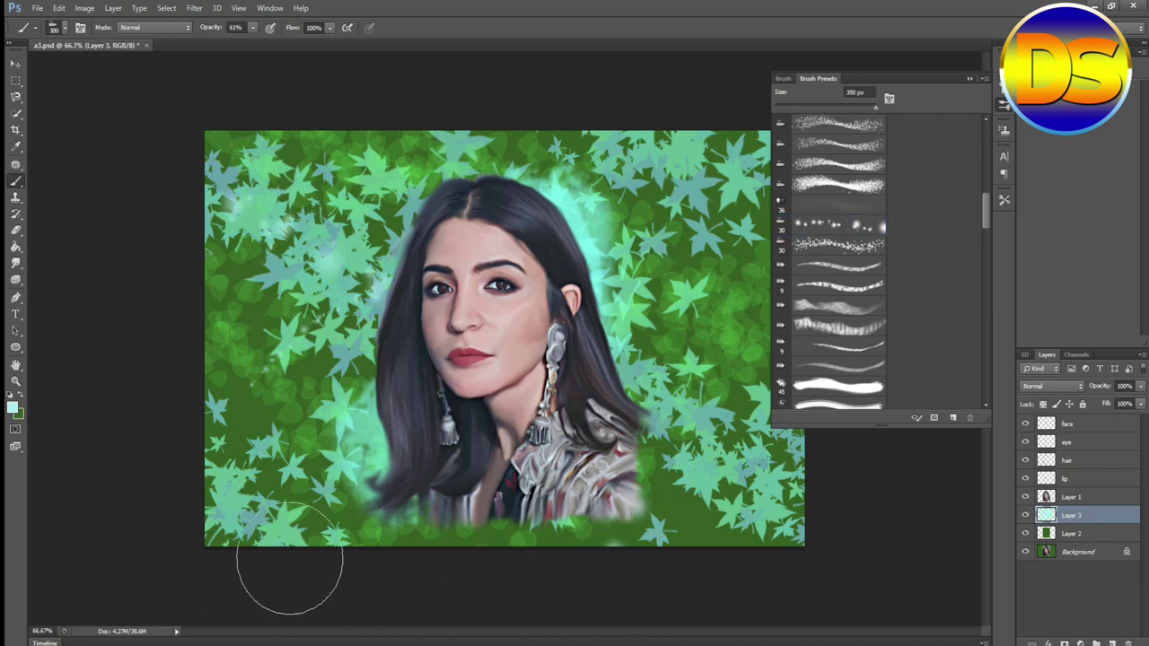
- Reduce the brush to 250 px and set the foreground colour to near-white fbfbfb
key("bracketleft")
left_click(14, 410)
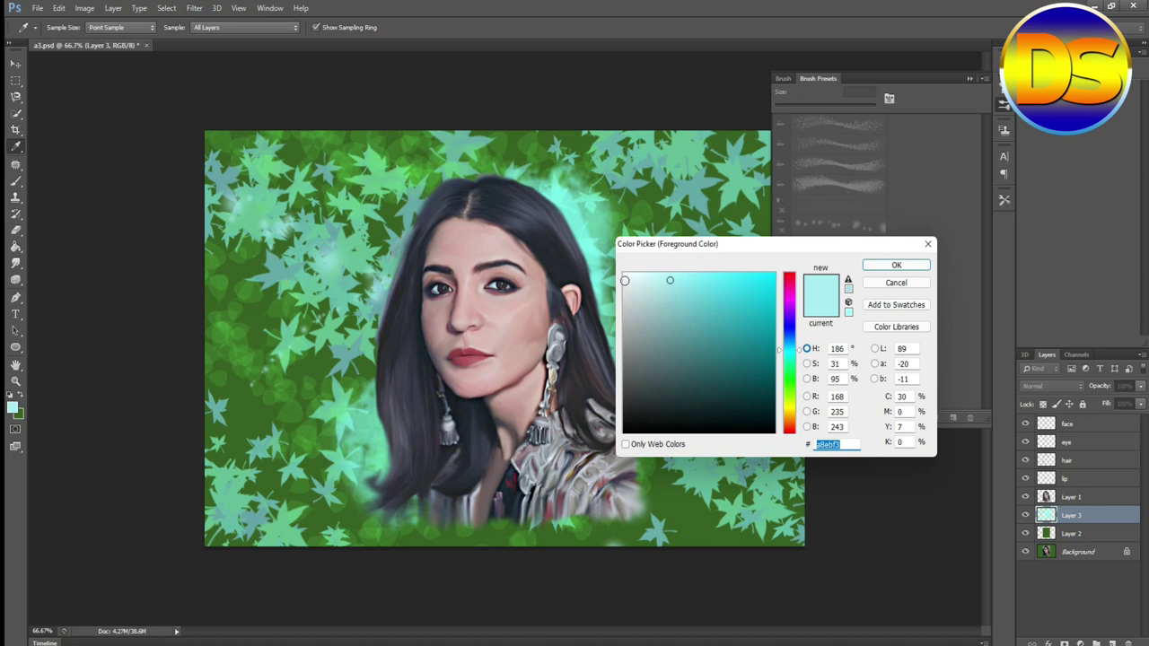
type("fbfbfb")
left_click(896, 265)
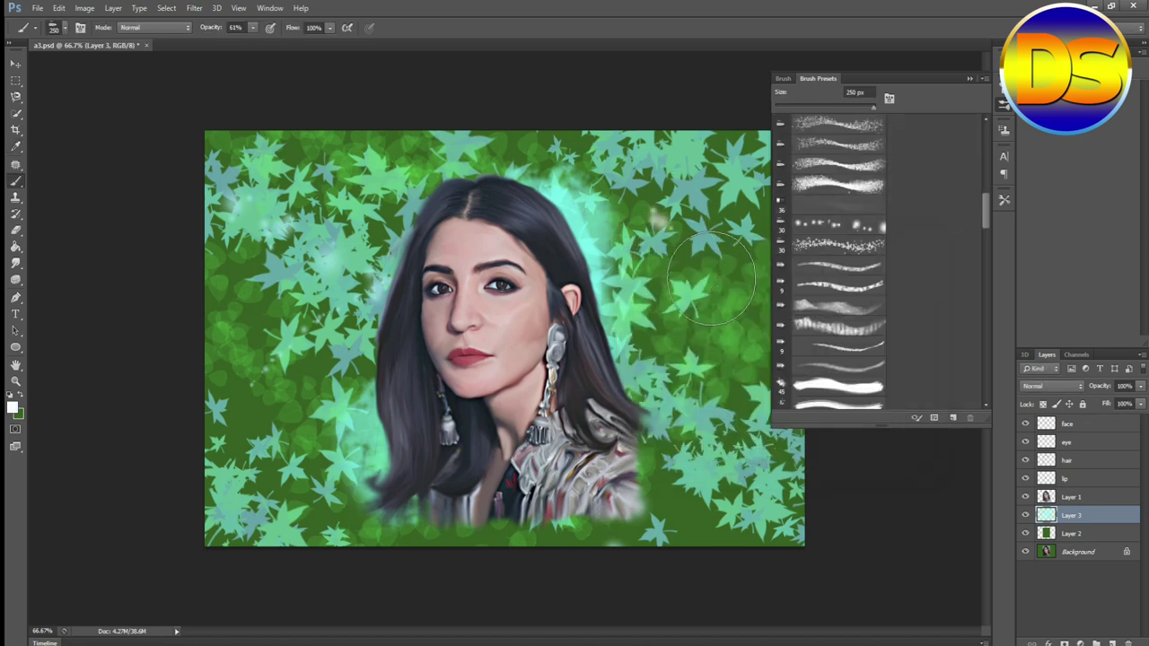
- Set the foreground colour to pure white with hex fff and return to the brush
left_click(15, 410)
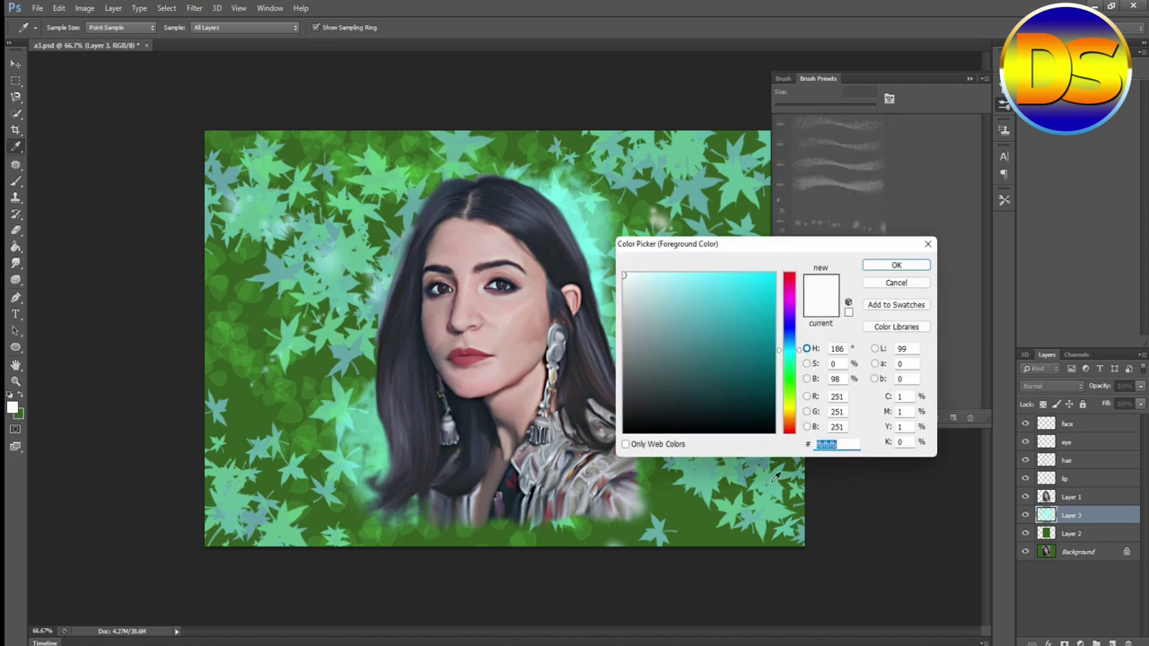
type("fff")
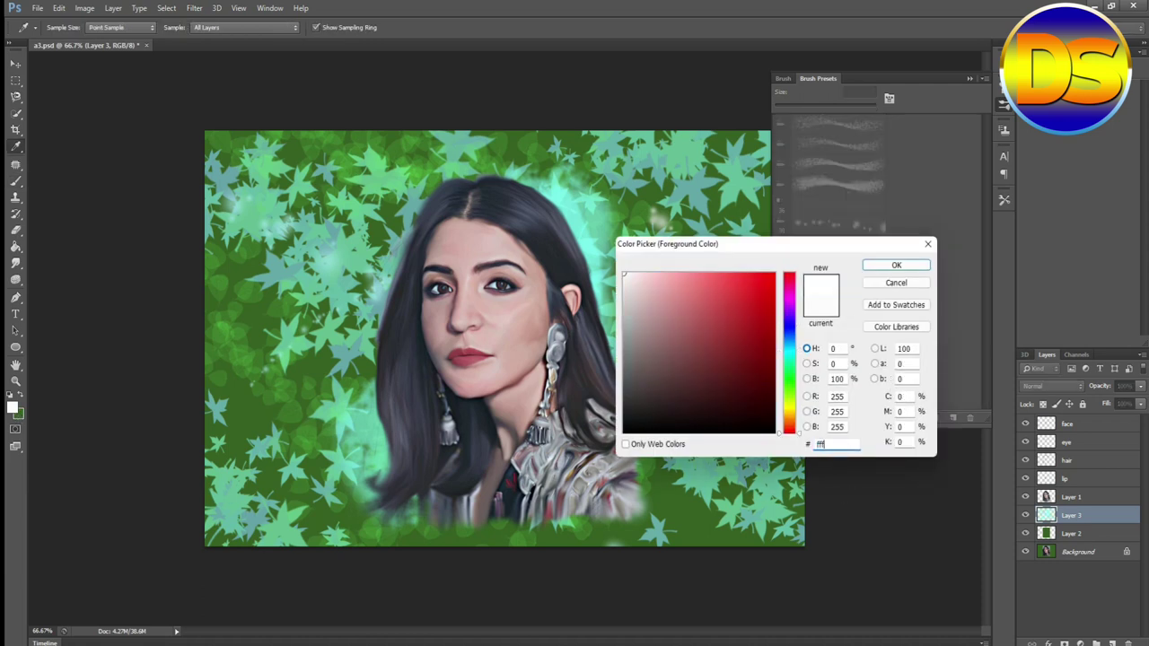
left_click(883, 264)
key("b")
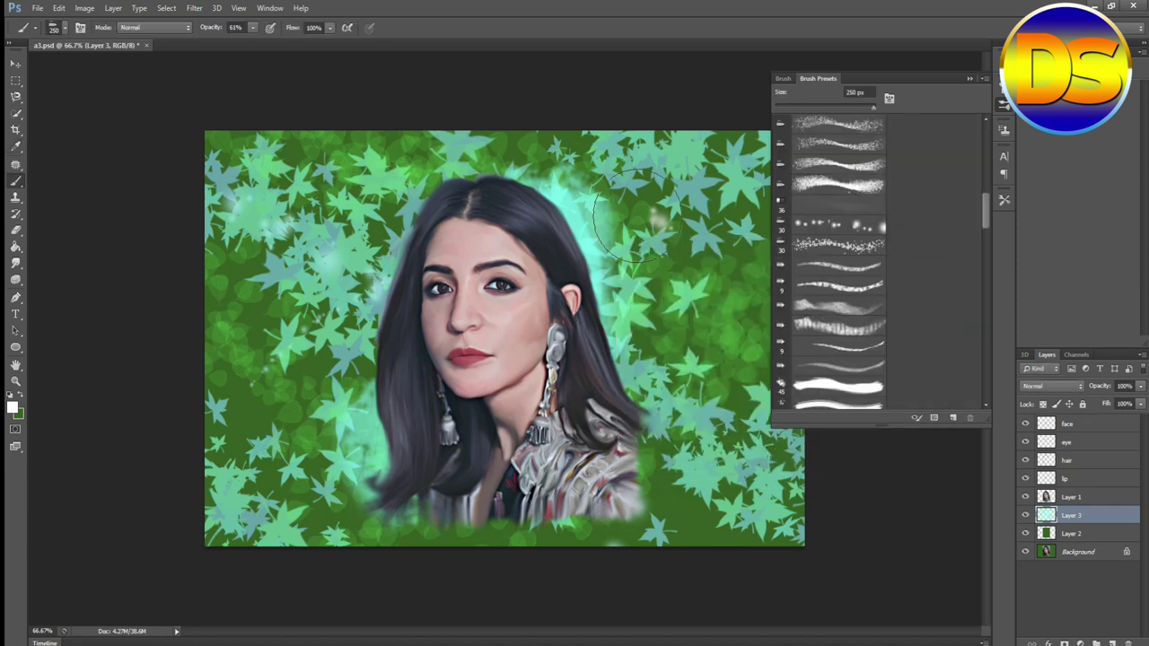
- Scatter soft white glowing dots over the background on all sides of the portrait with the 250 px brush
mouse_move(664, 196)
left_mouse_down()
mouse_move(694, 224)
mouse_move(718, 274)
mouse_move(763, 489)
left_mouse_up()
mouse_move(239, 408)
left_mouse_down()
mouse_move(266, 356)
mouse_move(376, 255)
mouse_move(553, 235)
mouse_move(692, 348)
mouse_move(678, 449)
mouse_move(515, 559)
mouse_move(352, 487)
mouse_move(265, 243)
mouse_move(417, 137)
mouse_move(754, 309)
mouse_move(752, 539)
left_mouse_up()
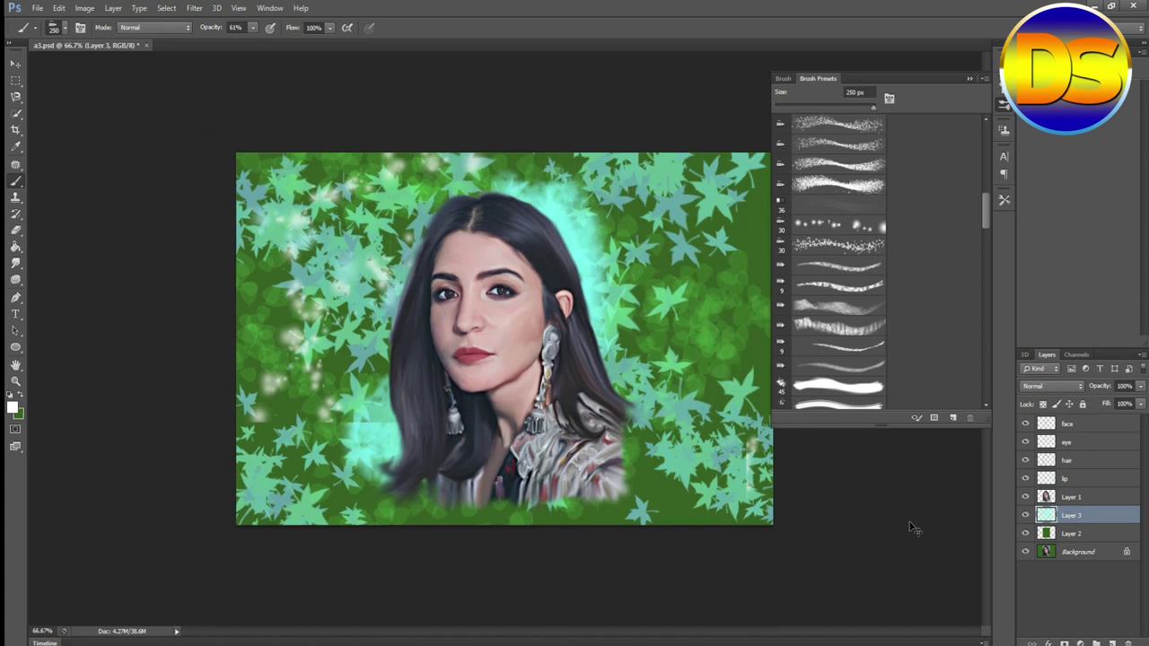
key("ctrl+minus")
key("ctrl+minus")
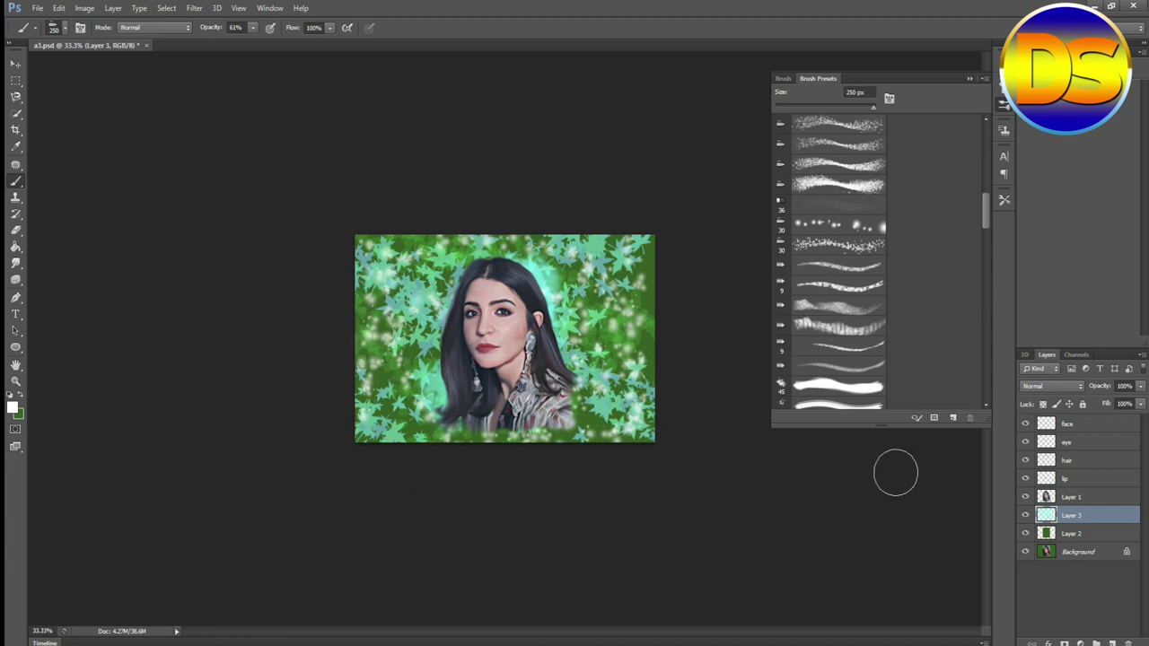
- Add the white signature text "Dark Shaty" in 14 pt Pristina over the background beside the woman's shoulder
left_click(970, 79)
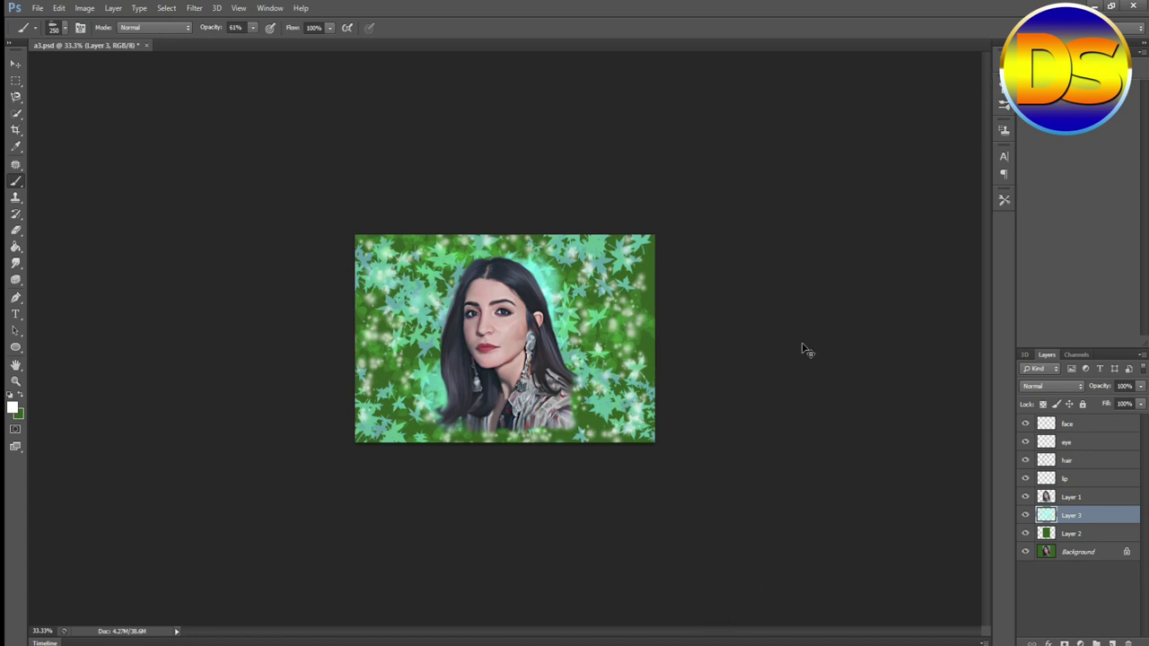
key("ctrl+plus")
key("ctrl+plus")
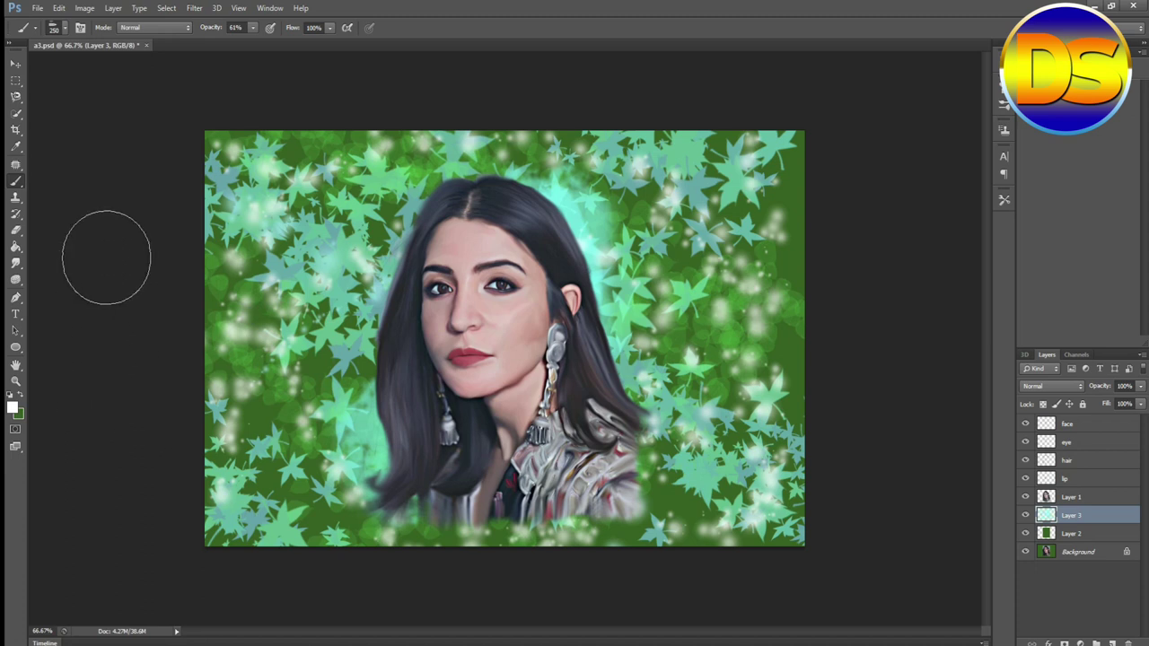
left_click(16, 315)
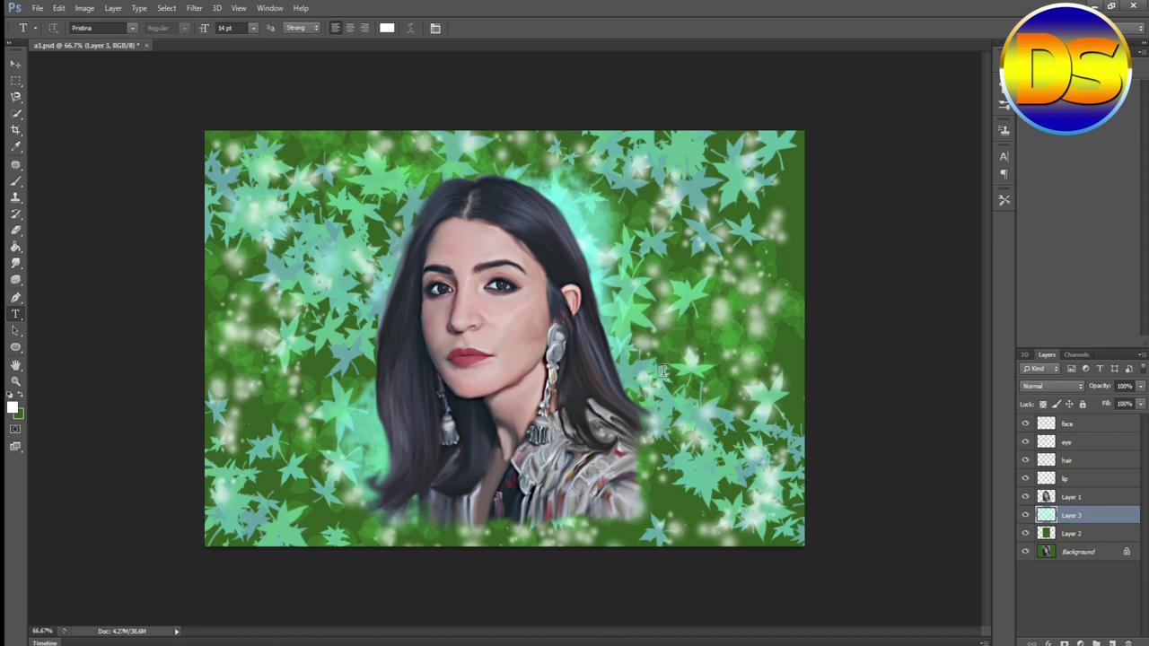
left_click(763, 482)
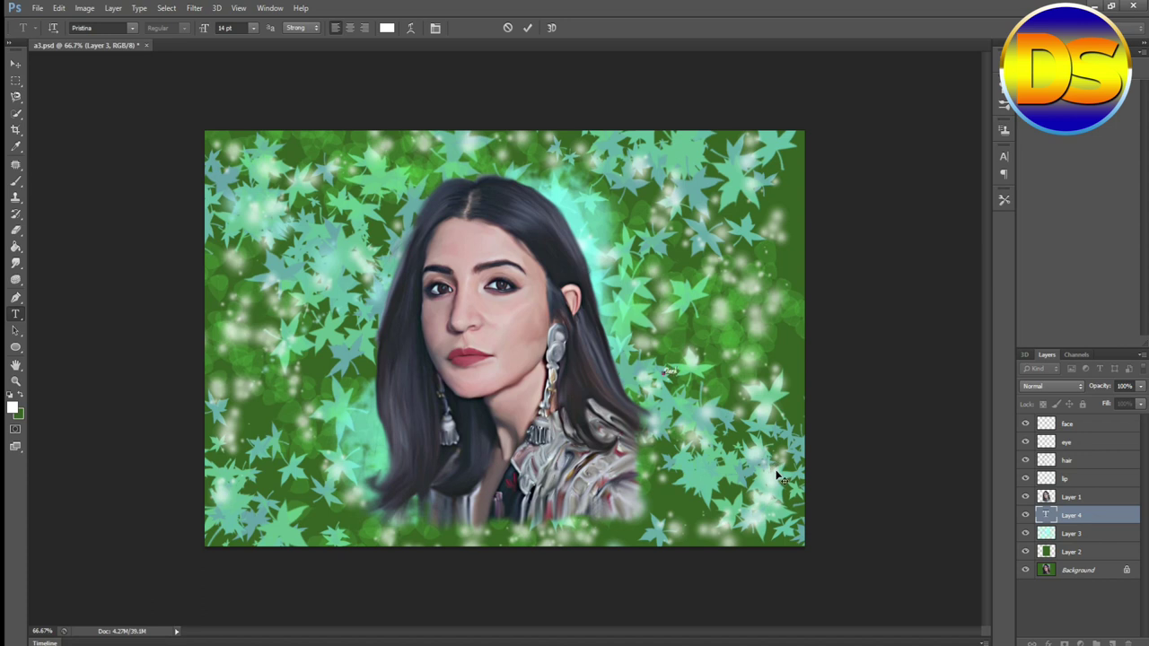
type("Dark S")
- Enlarge the signature text to 43.66 pt, position it just beside the hair above the shoulder, and commit it
key("ctrl")
left_click_drag(696, 377, 778, 401)
left_click_drag(704, 424, 708, 428)
left_click(15, 81)
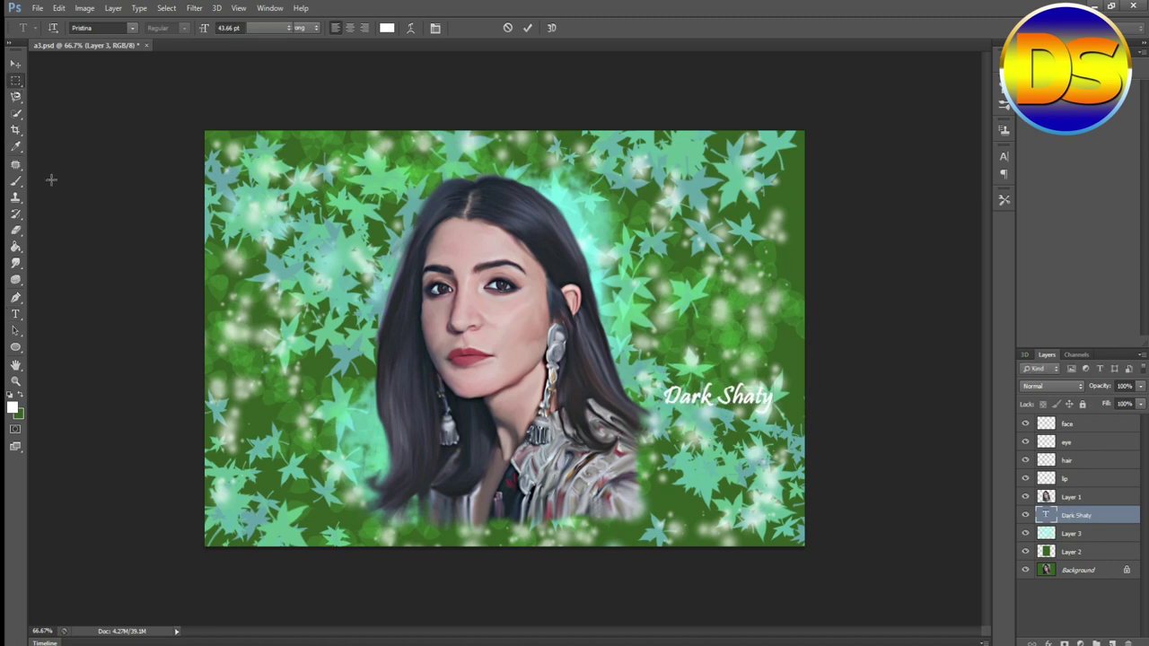
- Save the layered document as a Photoshop file named final in the aa test folder, with Maximize Compatibility on
left_click(39, 10)
left_click(108, 159)
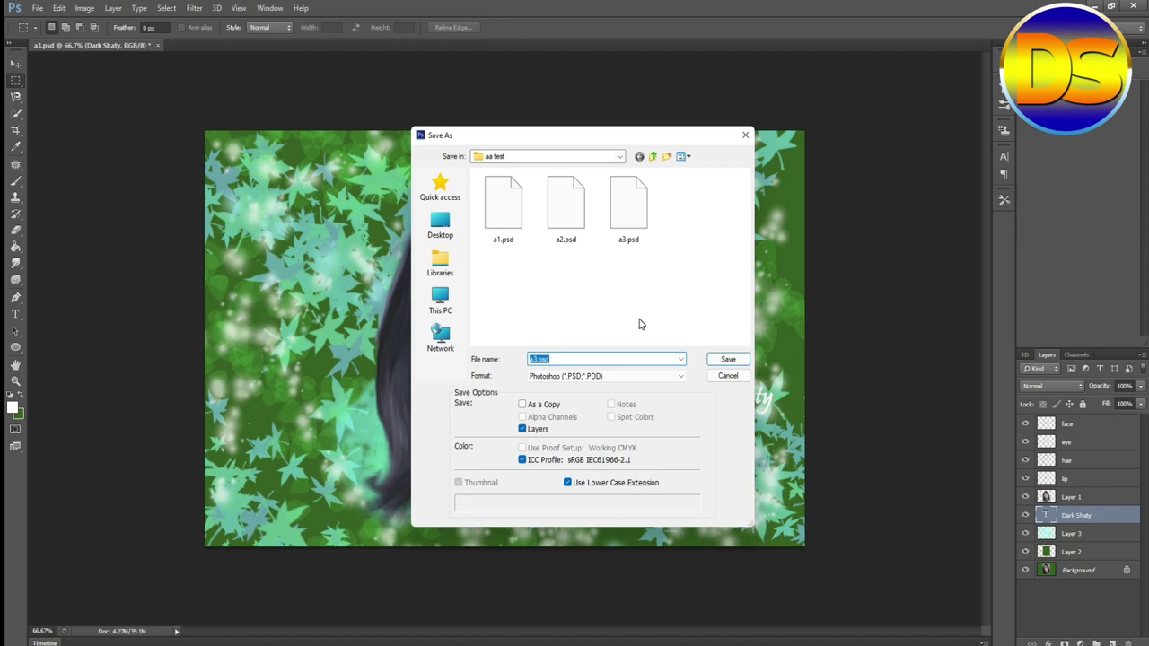
type("final")
left_click(728, 359)
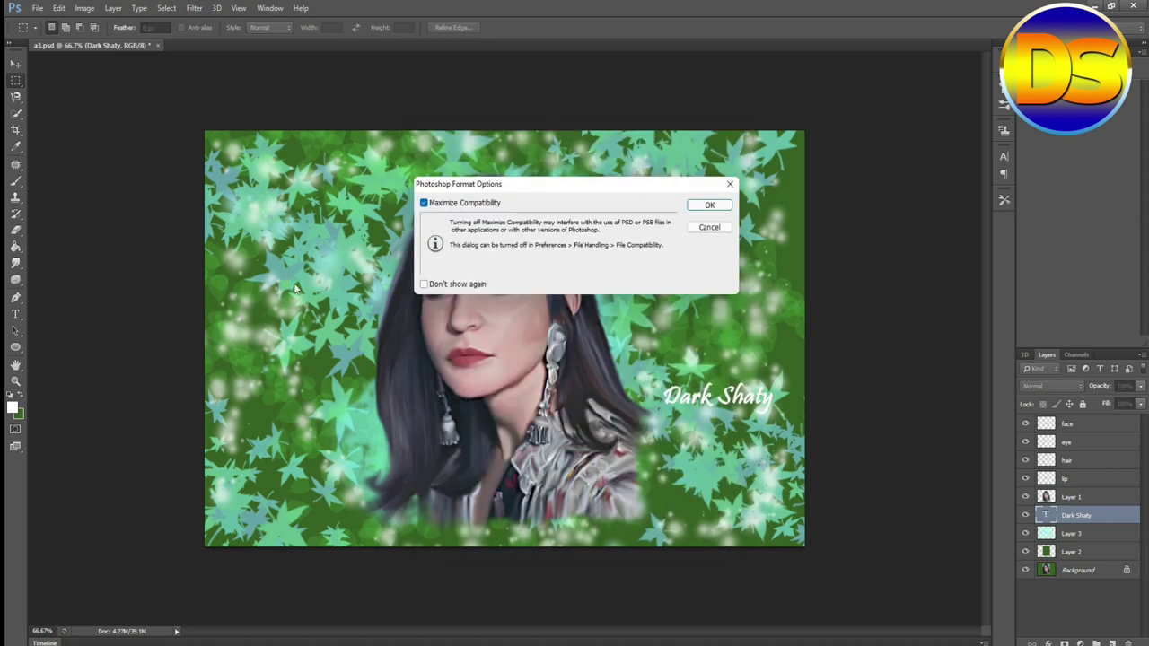
key("Return")
- Save a JPEG copy in the aa test folder, adapting its file name from Anushka Sharma.jpg, with High quality and Progressive format at 3 scans
left_click(38, 8)
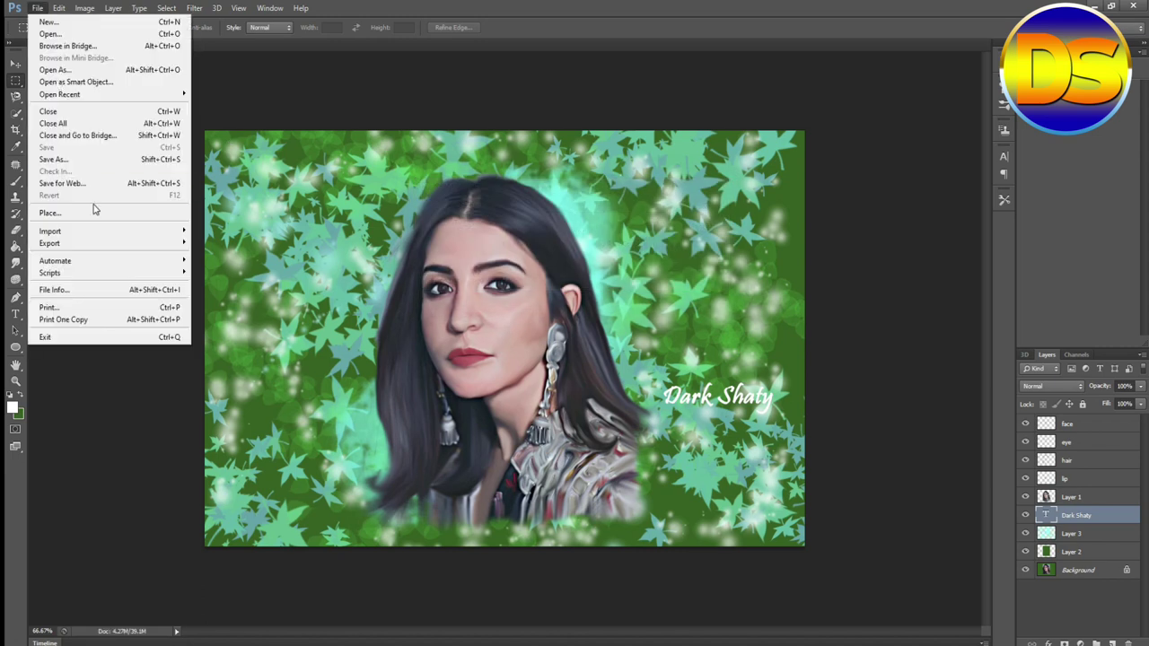
left_click(54, 159)
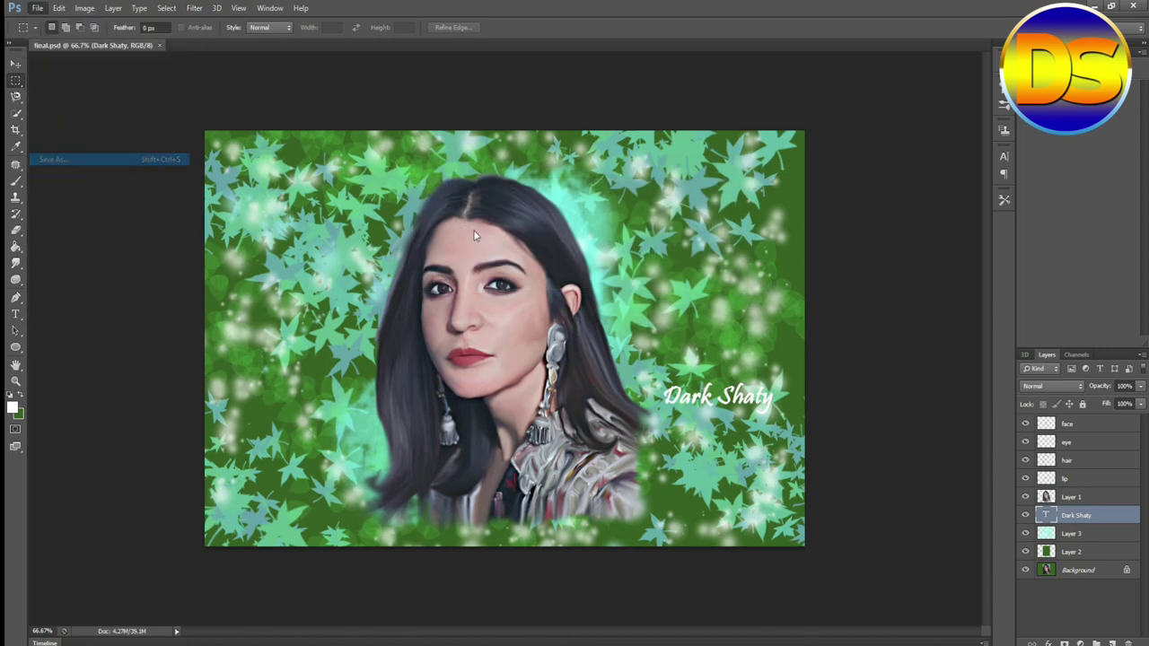
left_click(576, 377)
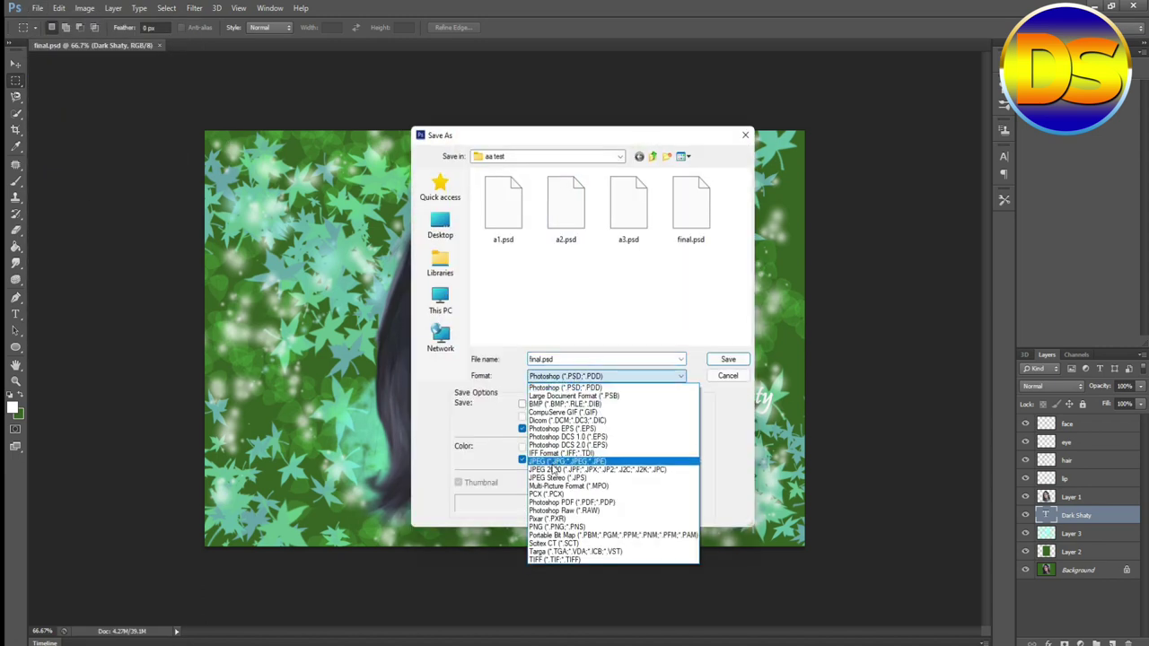
left_click(570, 458)
left_click(507, 211)
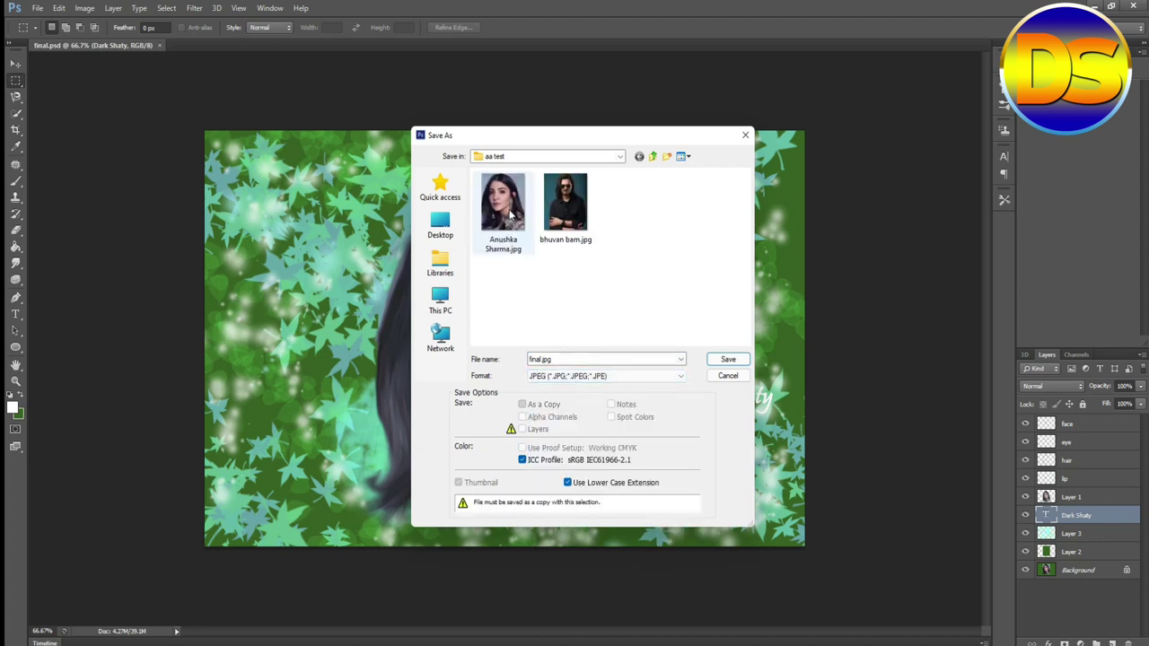
left_click(588, 359)
left_click(590, 360)
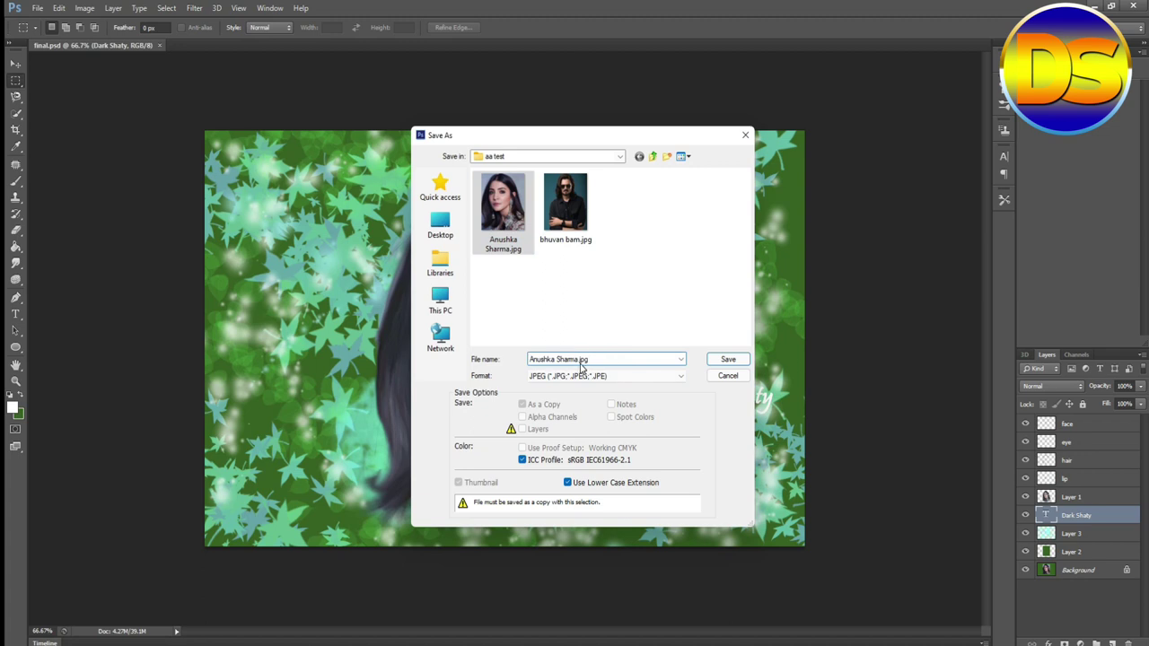
left_click_drag(590, 359, 638, 358)
key("BackSpace")
left_click(728, 359)
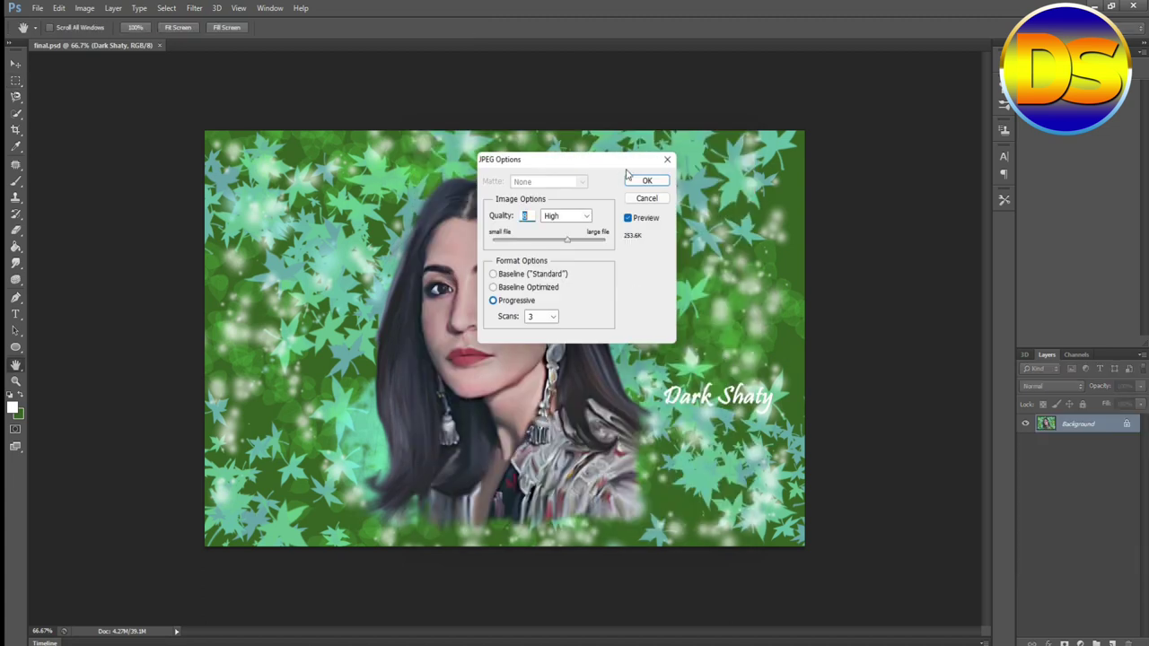
left_click(647, 181)
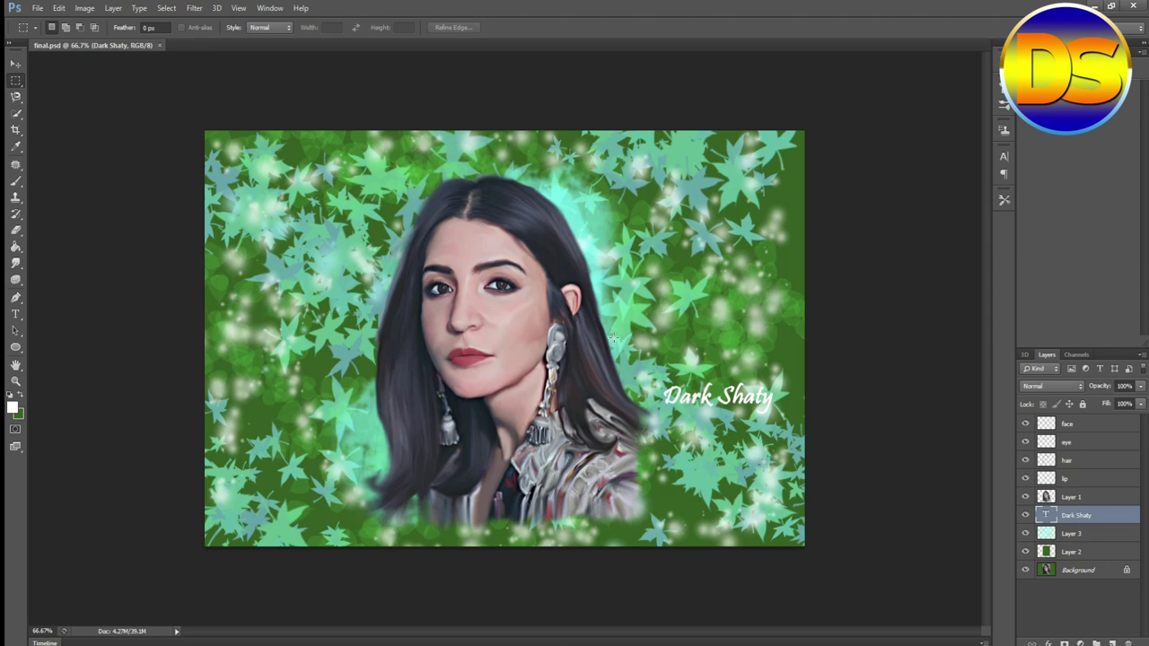
key("ctrl+plus")
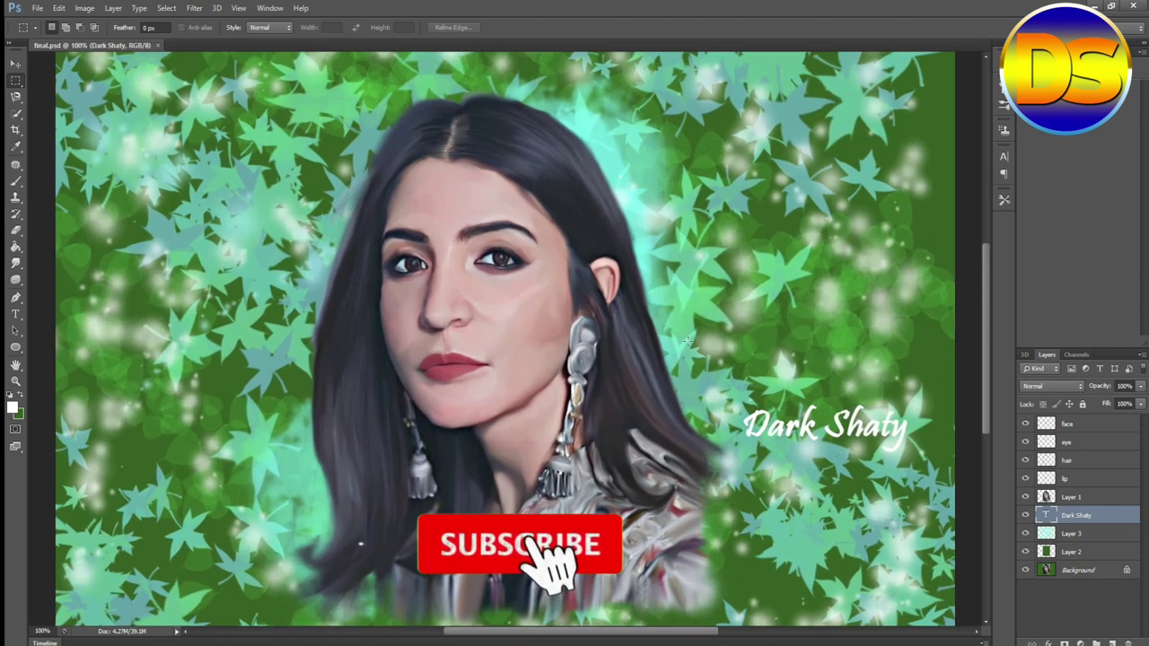
scroll(729, 353, "up", 5)
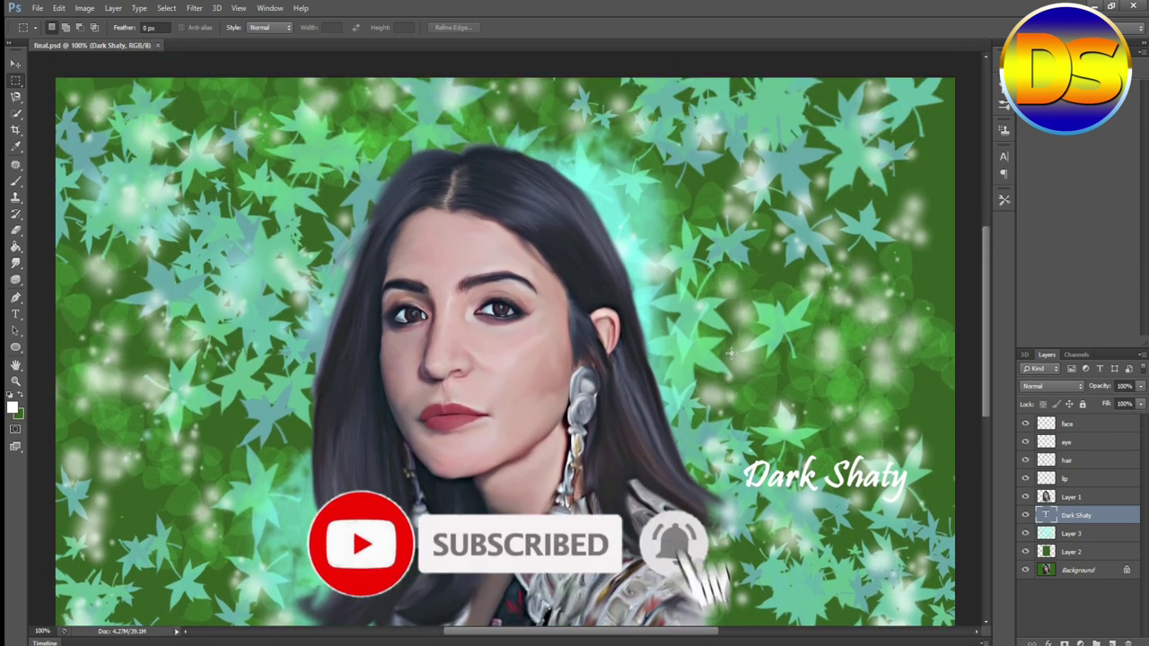